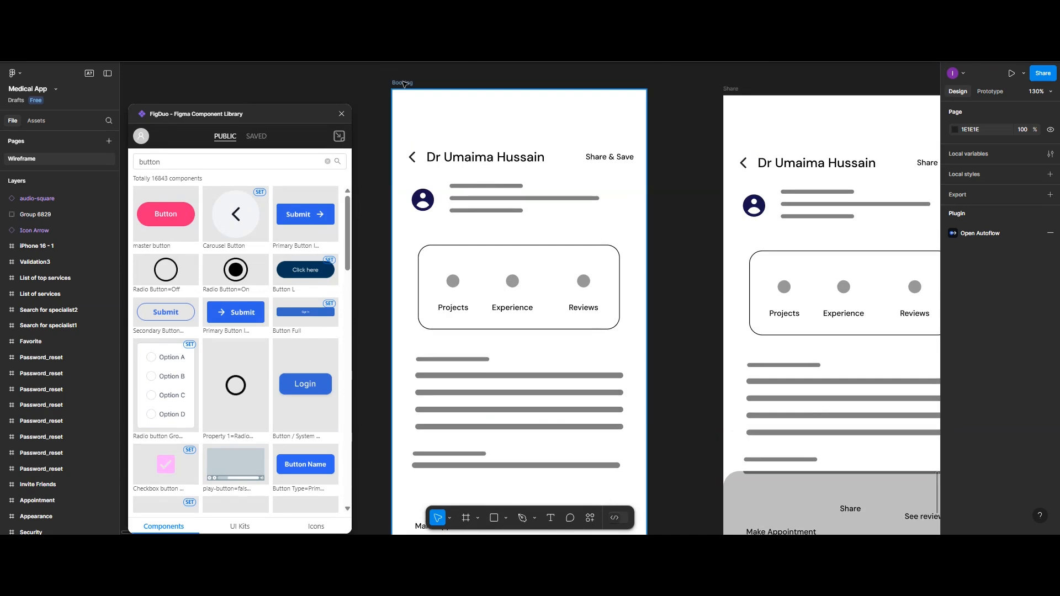
# Step: Place a copy of the Booking frame just below the Scheduled Bookings label on the canvas
pyautogui.click(399, 416)
pyautogui.scroll(-9, 436, 469)
pyautogui.moveTo(437, 451); pyautogui.dragTo(407, 274)
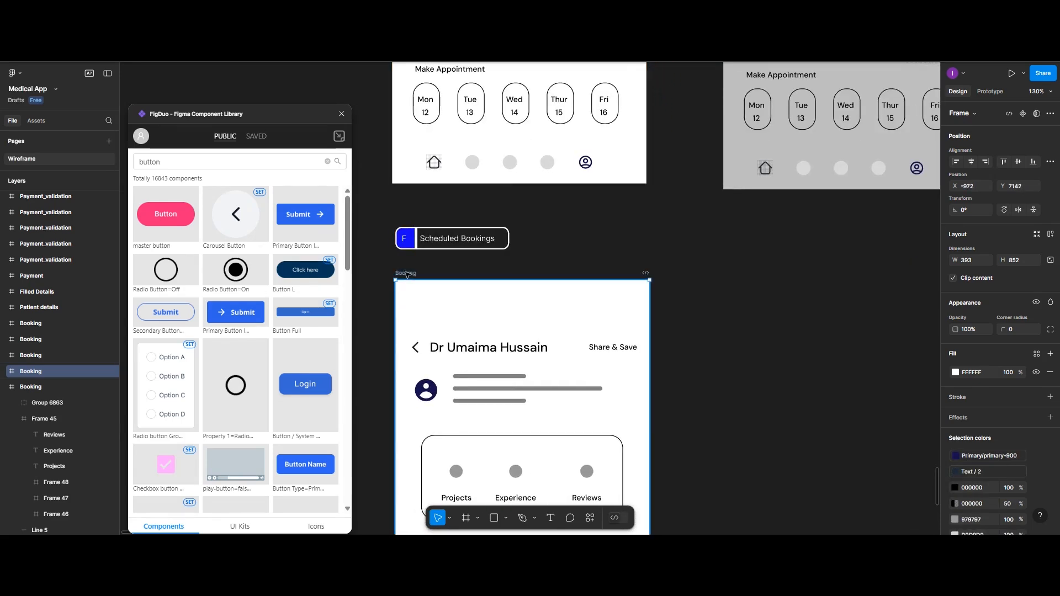
# Step: Rename the copied frame to "Scheduled Bookings"
pyautogui.doubleClick(406, 274)
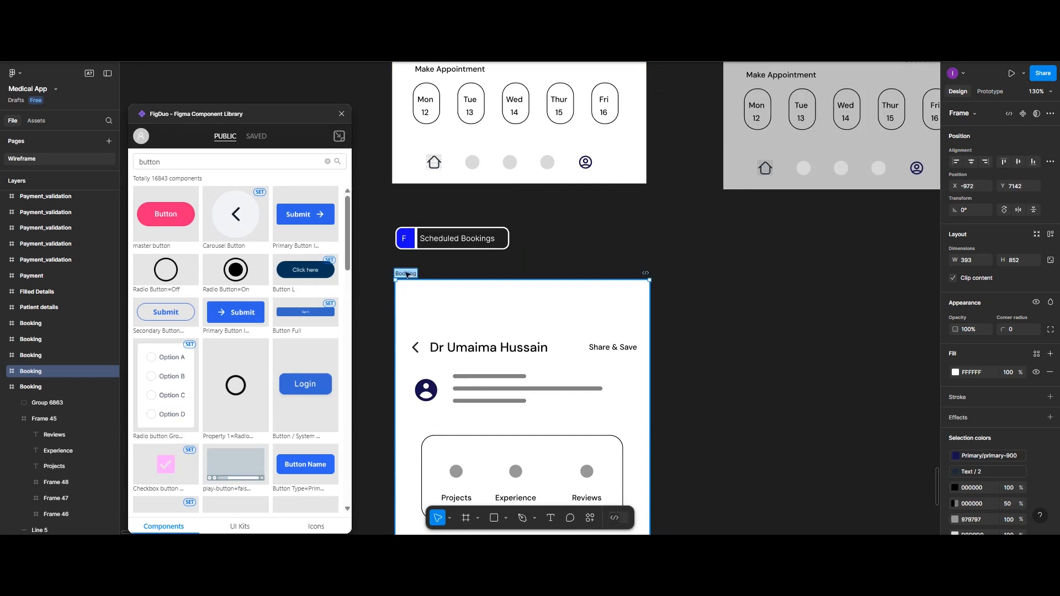
pyautogui.write('Sch')
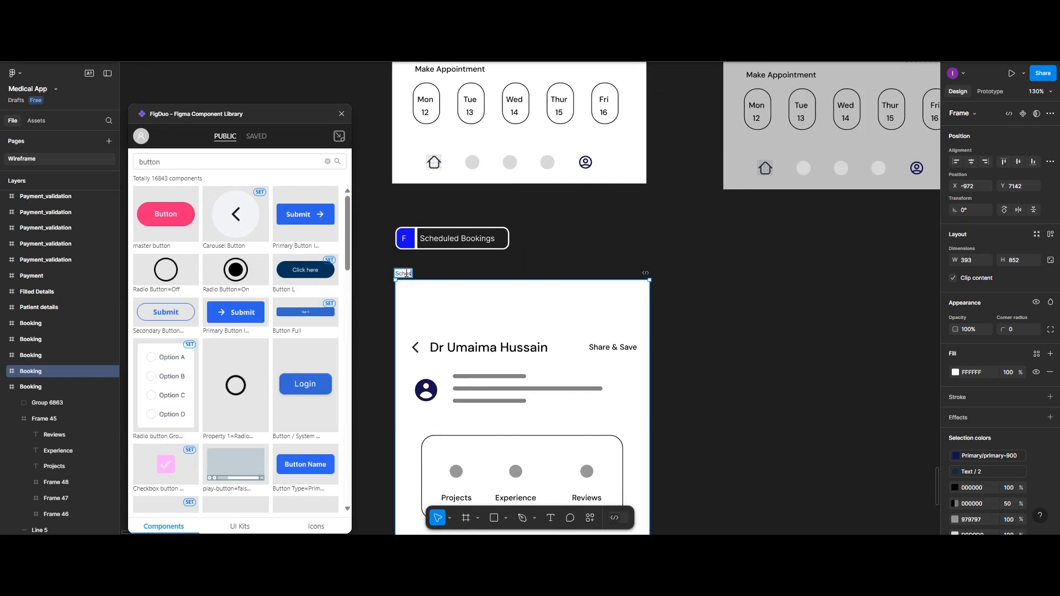
pyautogui.write('eduled Bookings')
pyautogui.press('Return')
# Step: Replace the doctor's name in the Scheduled Bookings frame's header with "My Appointment"
pyautogui.scroll(-2, 421, 305)
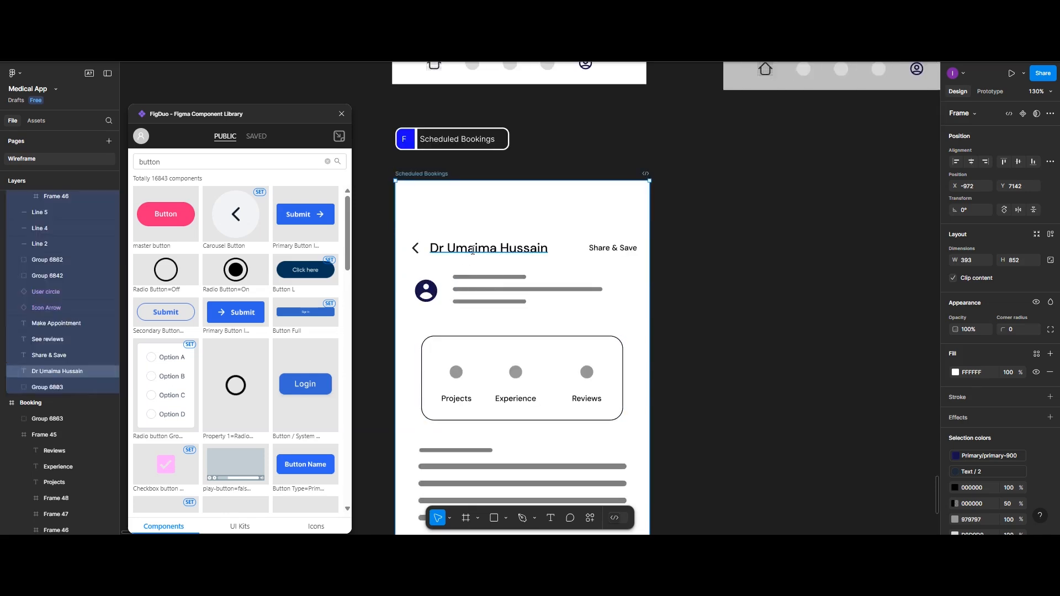
pyautogui.doubleClick(472, 251)
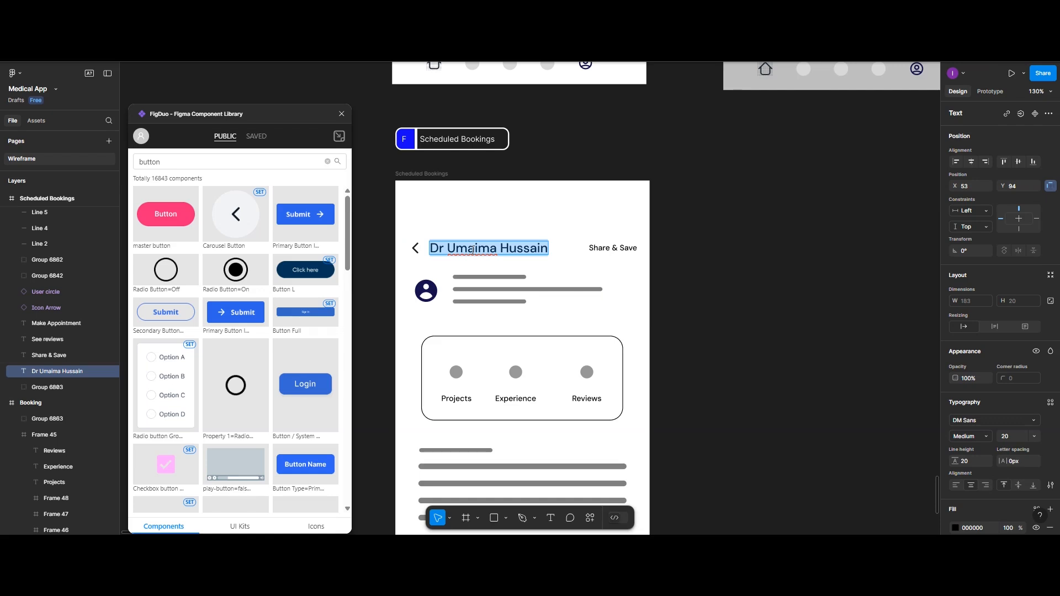
pyautogui.write('My')
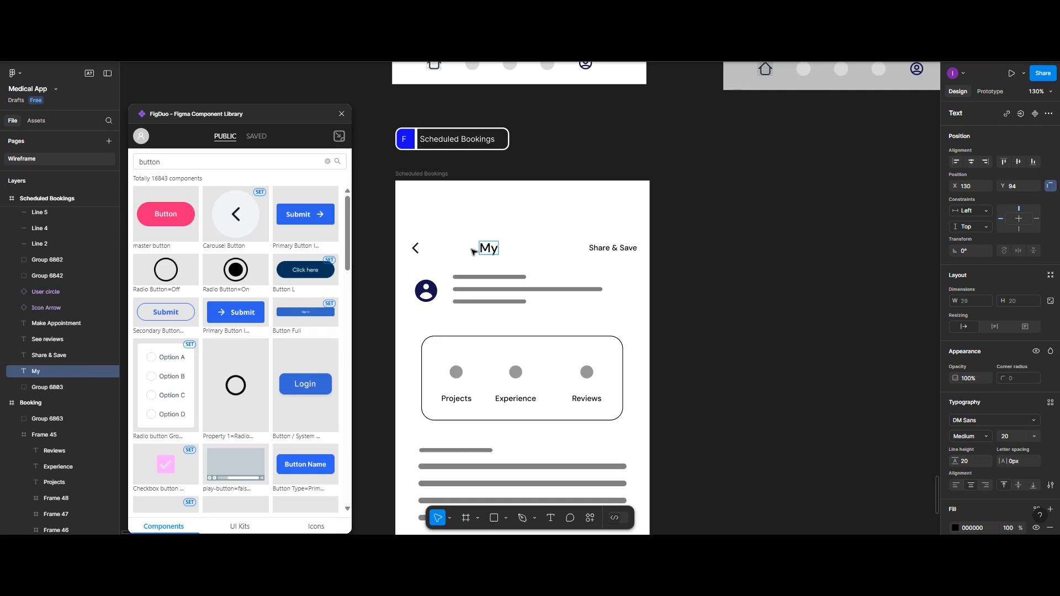
pyautogui.write(' Appoint')
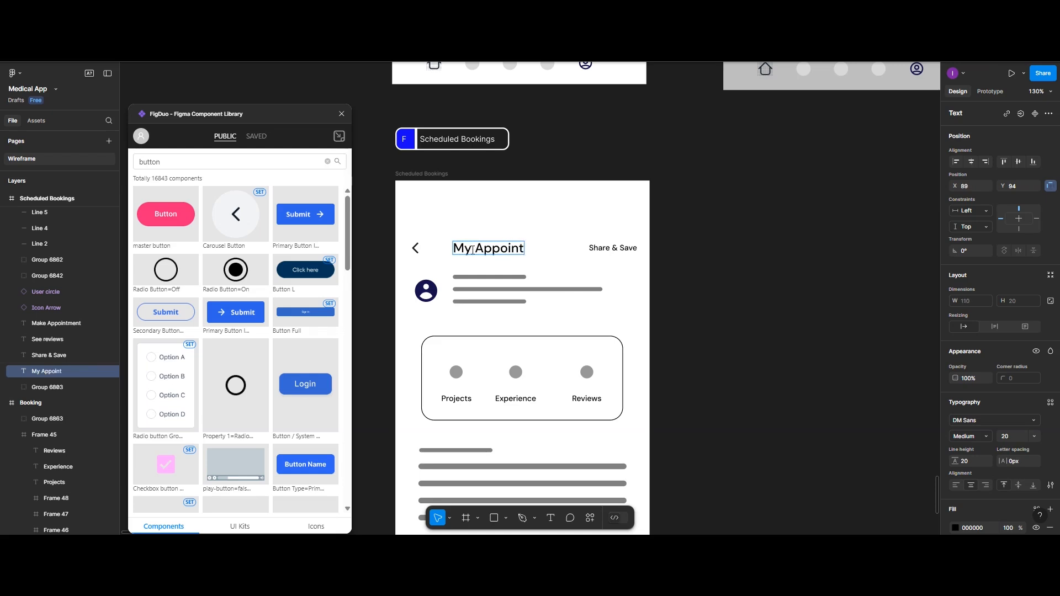
pyautogui.write('ment')
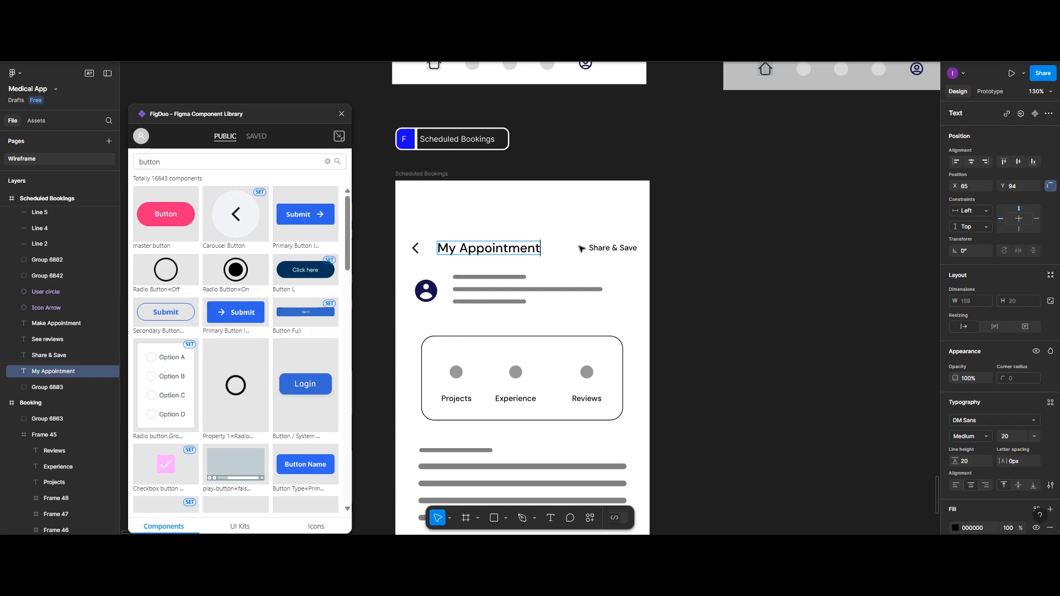
# Step: Replace the "Share & Save" text in the header with "Icon"
pyautogui.doubleClick(600, 251)
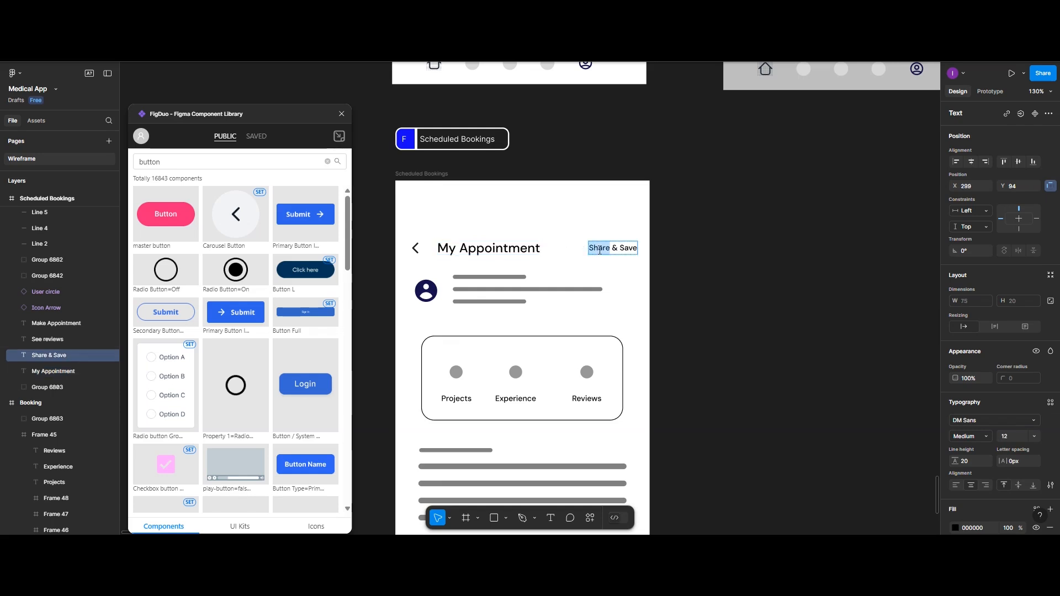
pyautogui.hotkey('ctrl', 'a')
pyautogui.write('Icon')
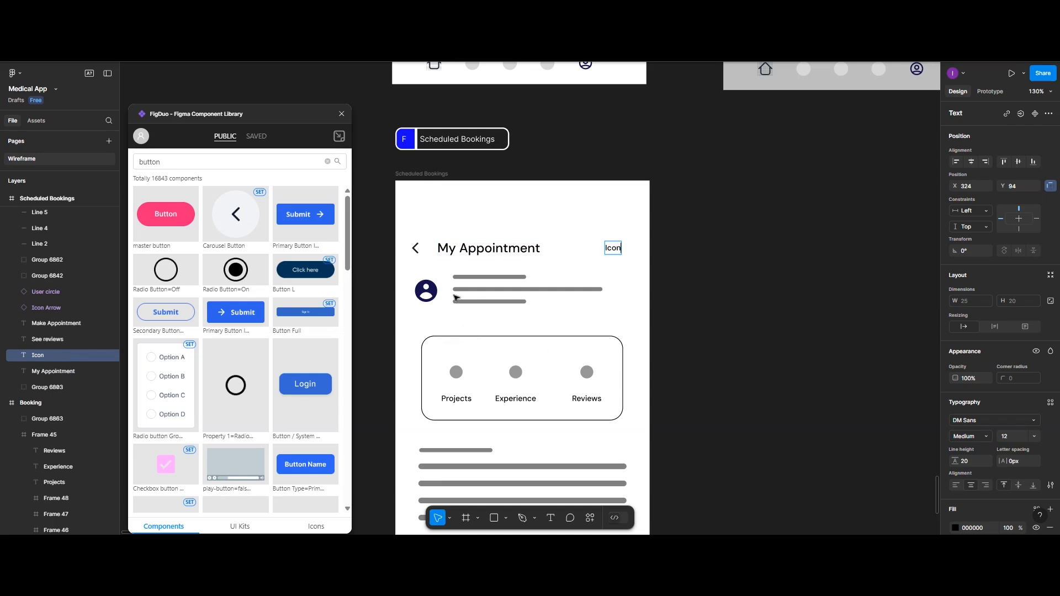
pyautogui.scroll(-5, 428, 312)
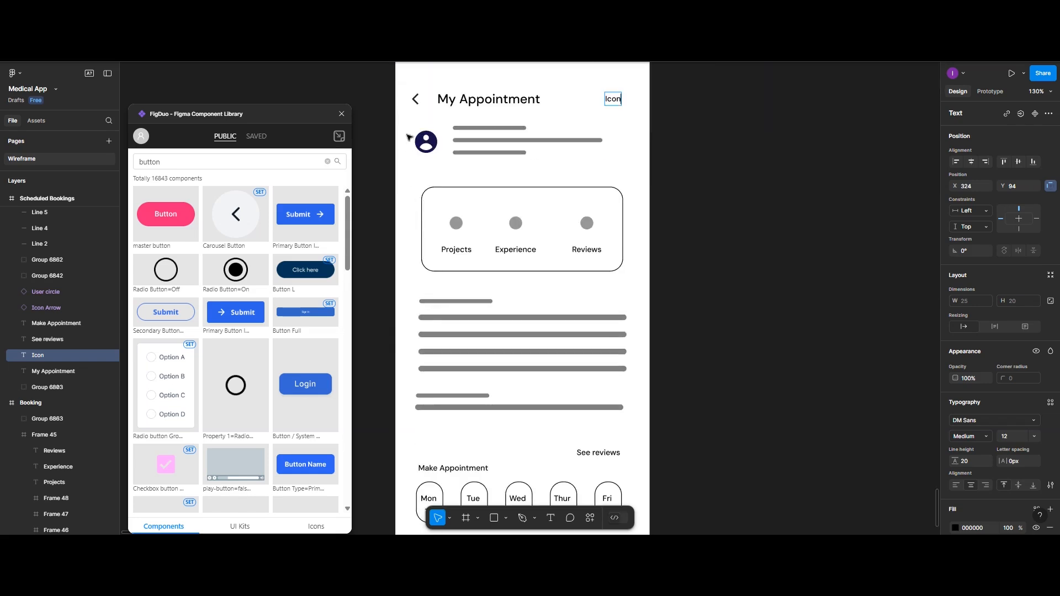
pyautogui.press('Escape')
# Step: Delete the profile block, stats card, placeholder lines, "See reviews" and "Make Appointment" texts from the Scheduled Bookings frame
pyautogui.scroll(-2, 524, 485)
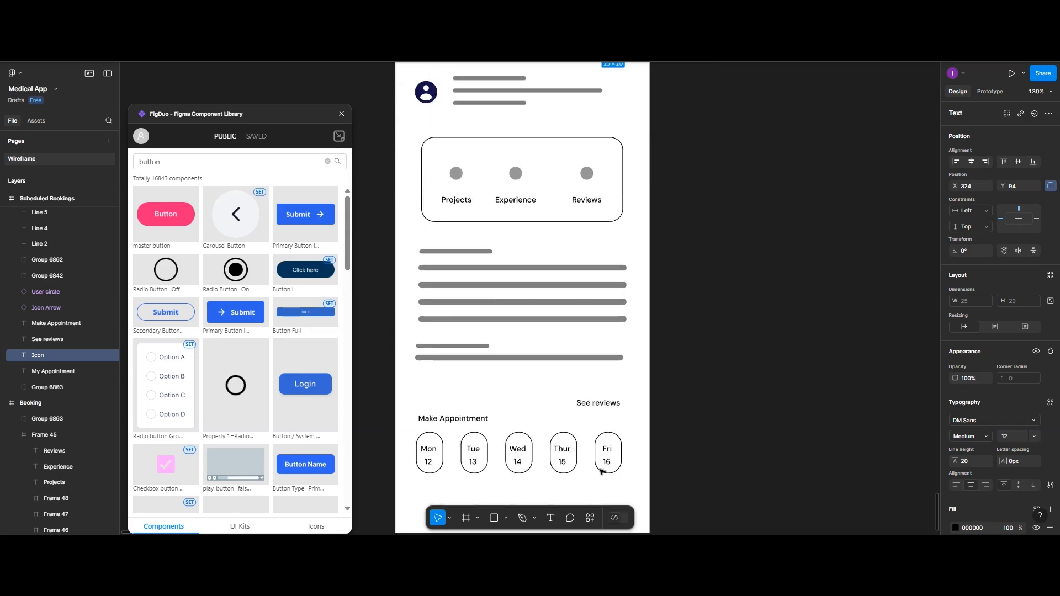
pyautogui.scroll(5, 485, 296)
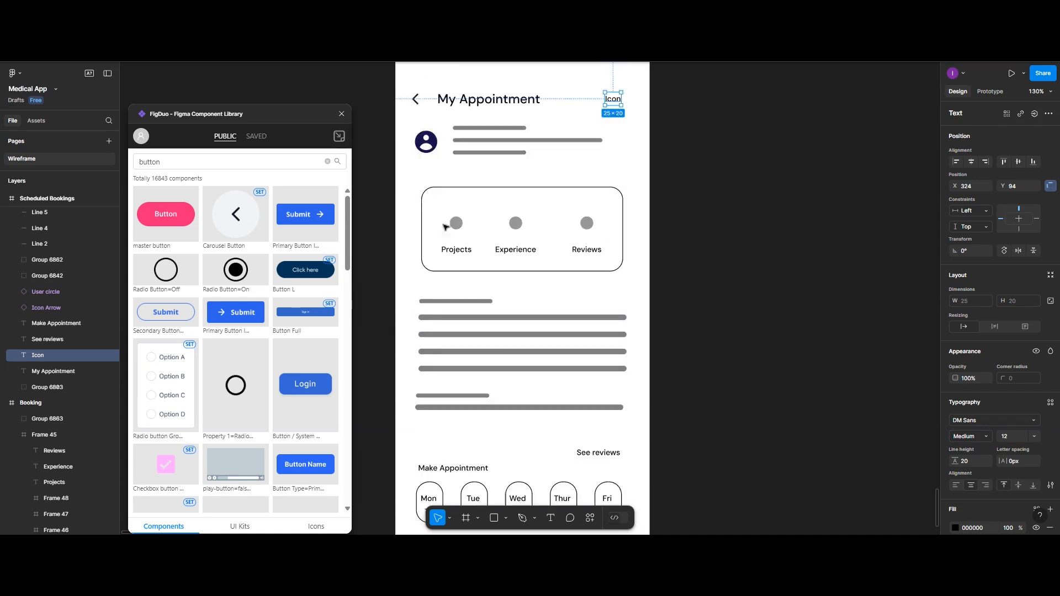
pyautogui.moveTo(411, 229); pyautogui.dragTo(626, 410)
pyautogui.scroll(-2, 596, 465)
pyautogui.scroll(-2, 602, 464)
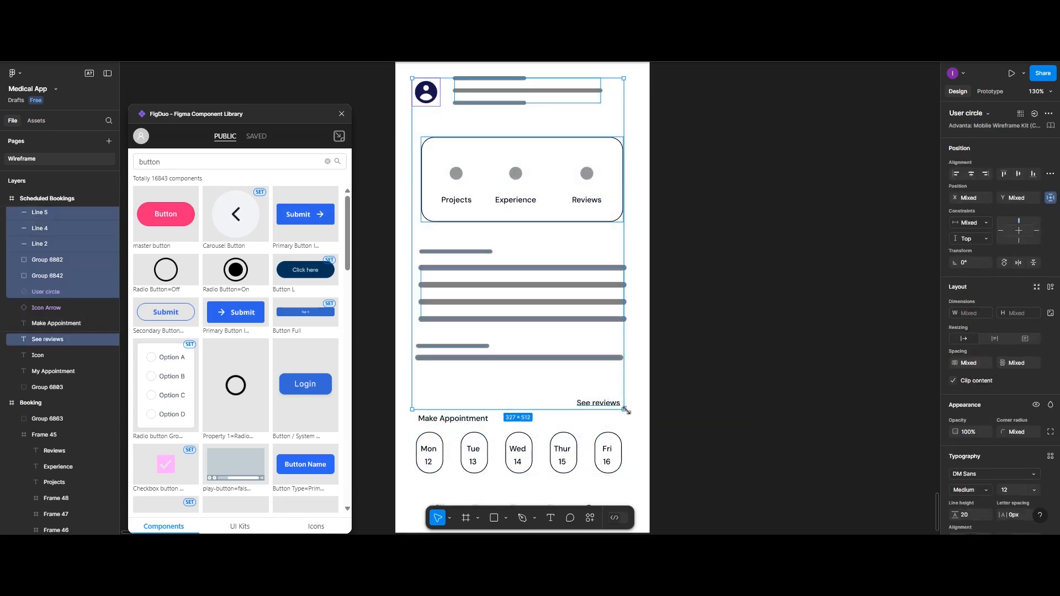
pyautogui.press('Delete')
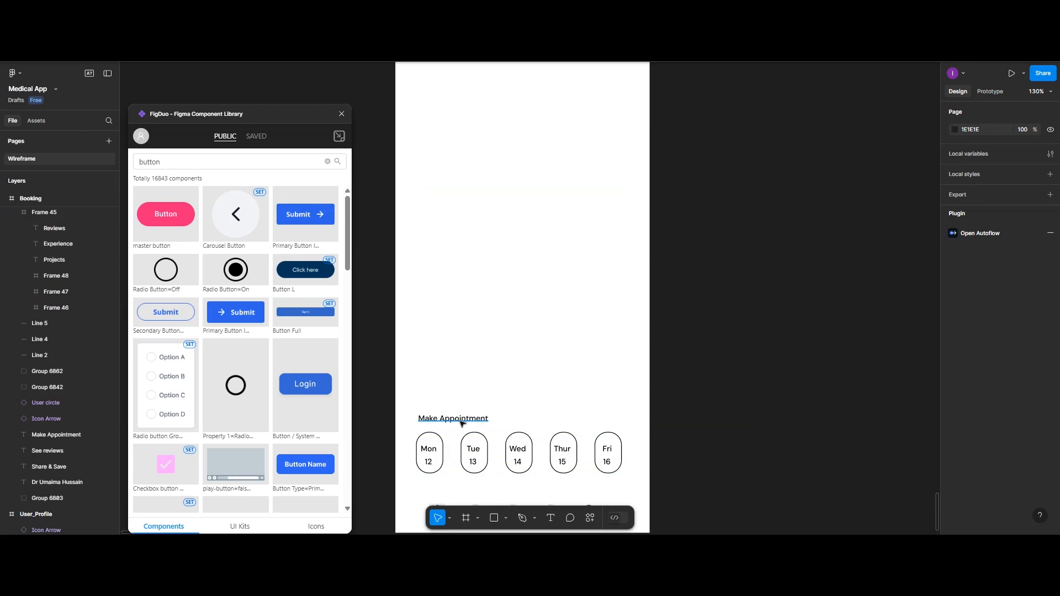
pyautogui.click(463, 421)
pyautogui.press('Delete')
# Step: Move the weekday pill group up beneath the My Appointment header, at about X 47, Y 178, and ungroup it
pyautogui.moveTo(471, 451); pyautogui.dragTo(486, 128)
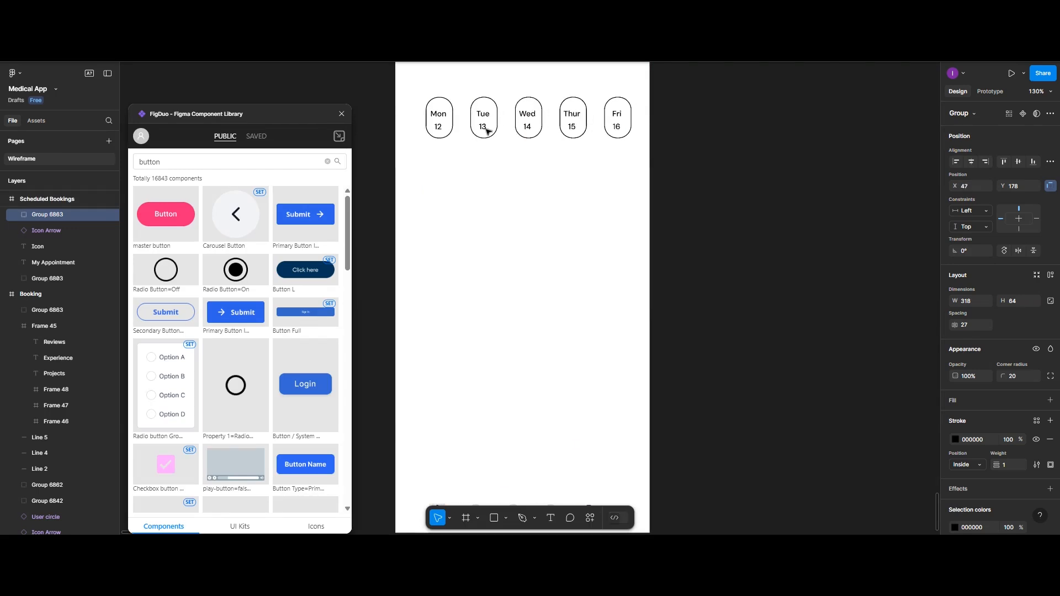
pyautogui.scroll(2, 485, 129)
pyautogui.rightClick(483, 217)
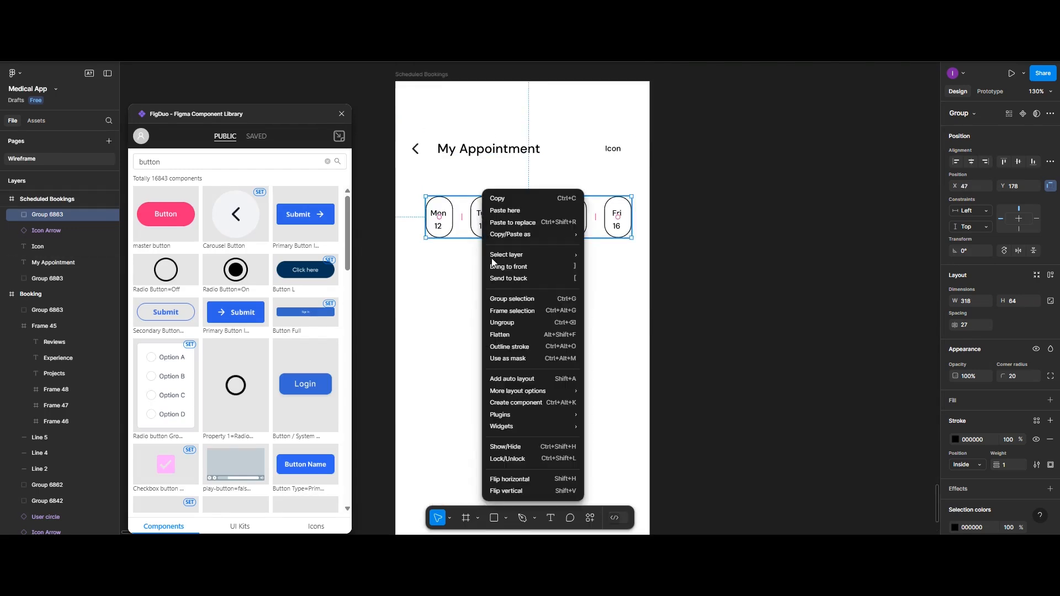
pyautogui.click(500, 307)
pyautogui.click(499, 306)
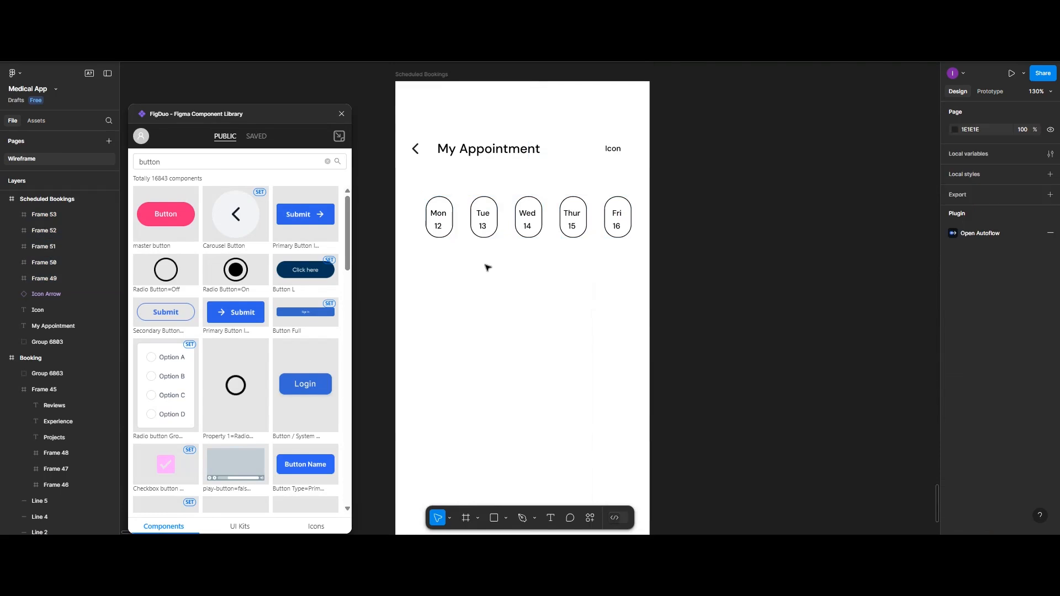
# Step: Delete the Tue, Wed, Thur and Fri pills and the "12" text inside the Mon pill
pyautogui.moveTo(461, 191); pyautogui.dragTo(635, 250)
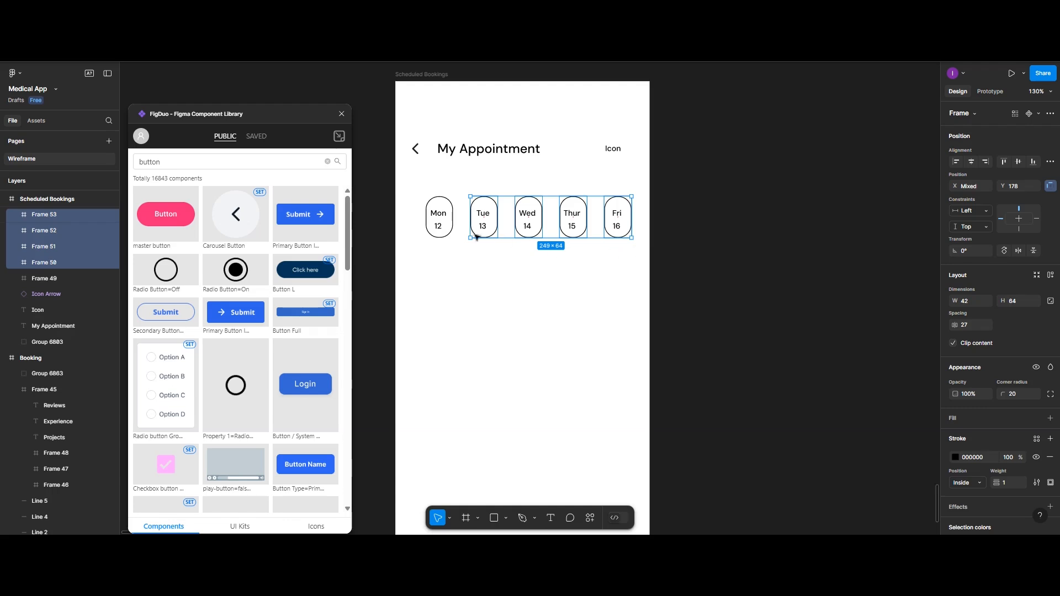
pyautogui.press('Delete')
pyautogui.doubleClick(443, 229)
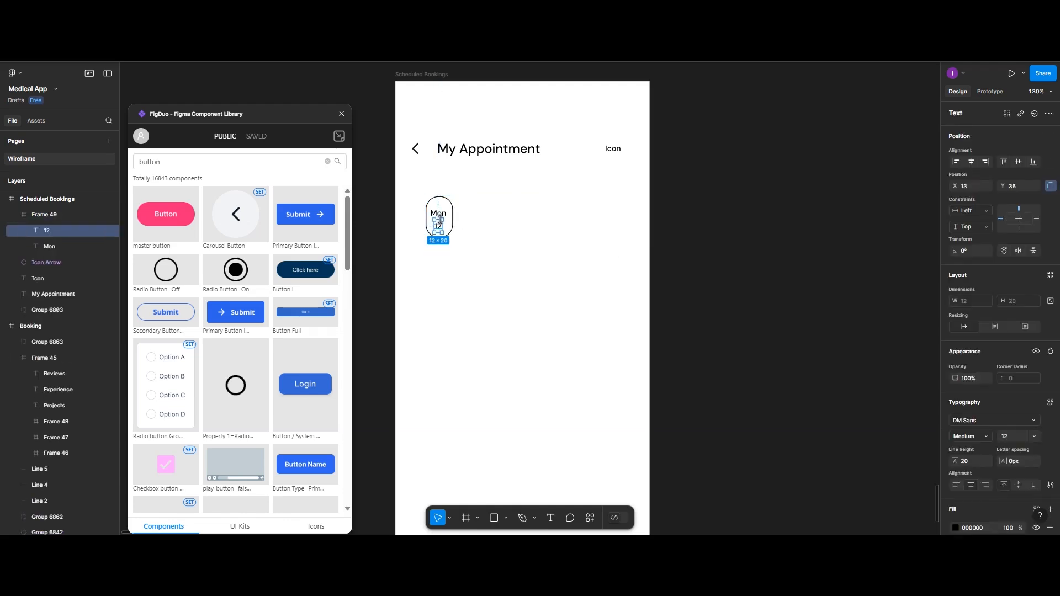
pyautogui.press('Delete')
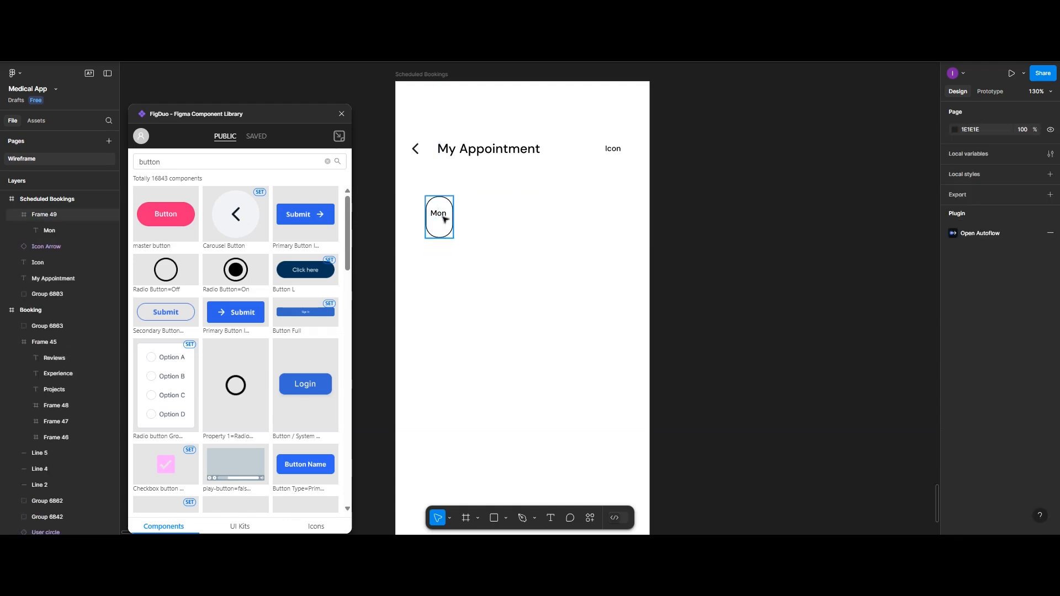
# Step: Change the remaining pill's text from "Mon" to "Upcoming"
pyautogui.doubleClick(443, 215)
pyautogui.doubleClick(442, 215)
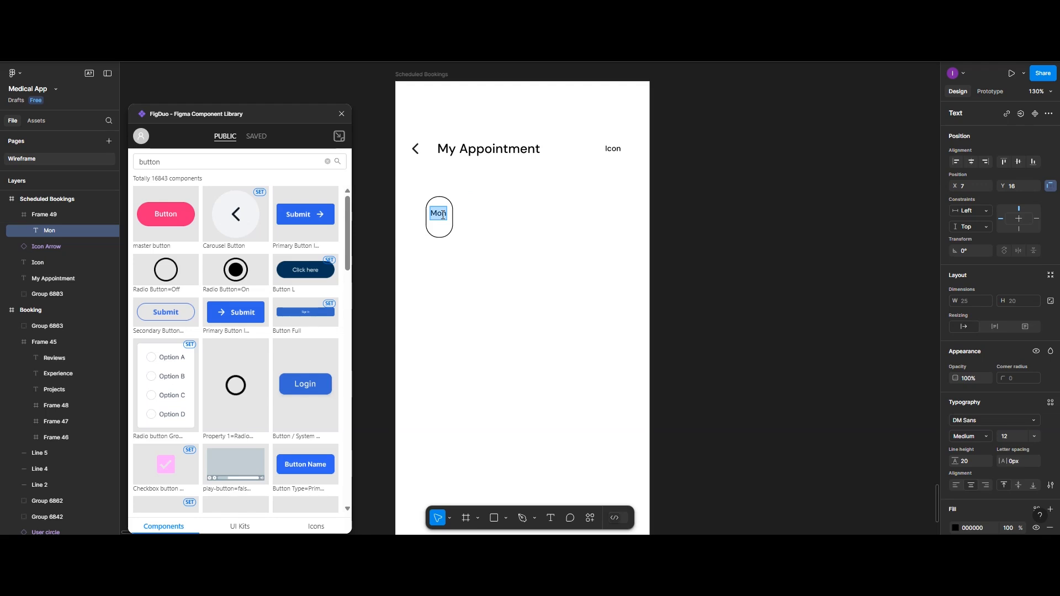
pyautogui.write('Upcoming')
pyautogui.press('Escape')
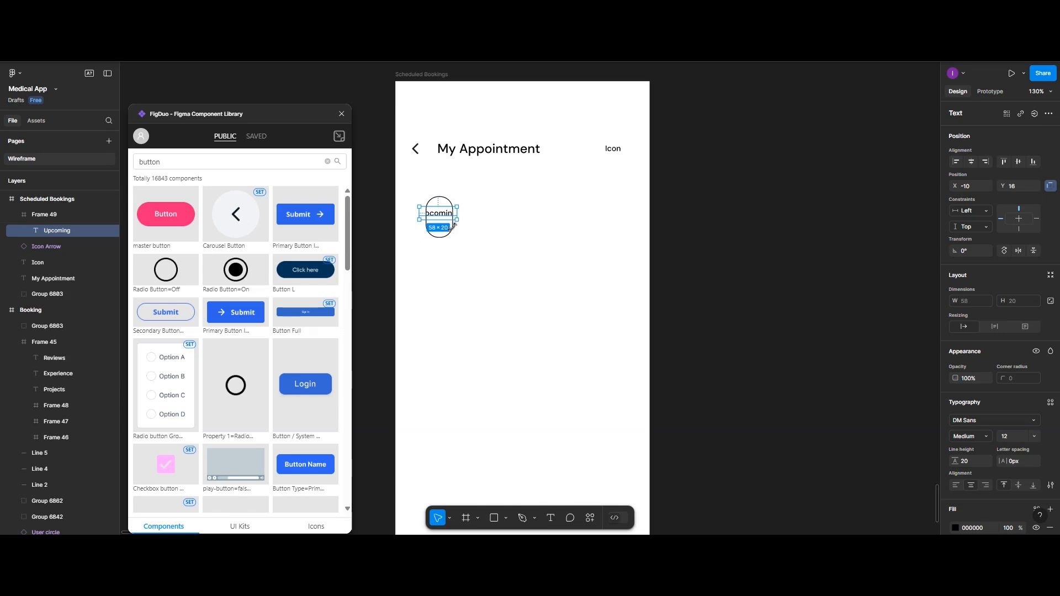
# Step: Resize the Upcoming pill to about 114 × 36 and centre its text horizontally and vertically
pyautogui.press('Escape')
pyautogui.moveTo(454, 214)
pyautogui.mouseDown()
pyautogui.moveTo(500, 216)
pyautogui.moveTo(472, 220)
pyautogui.mouseUp()
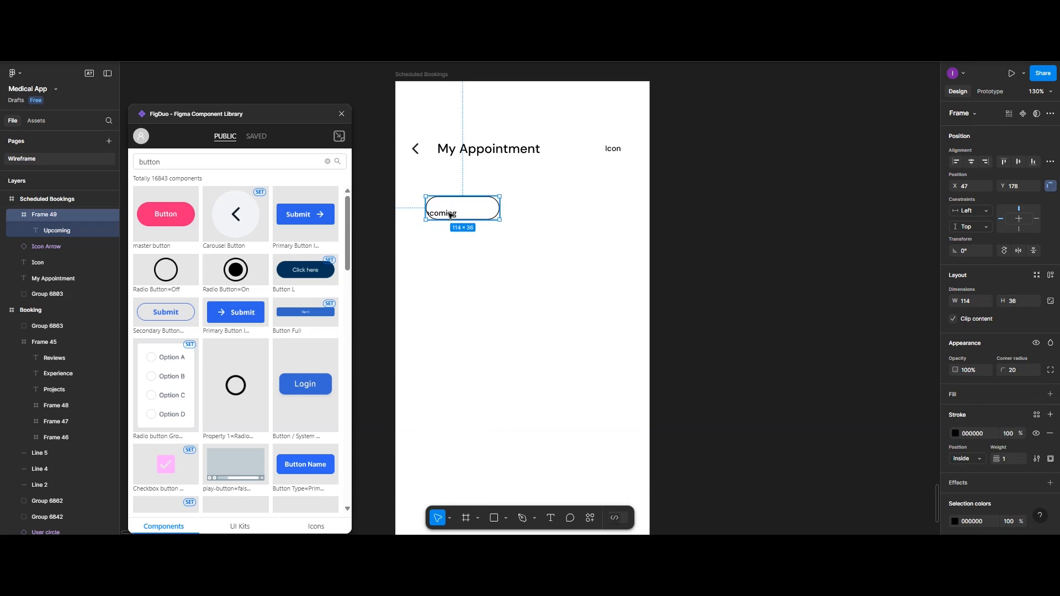
pyautogui.doubleClick(447, 215)
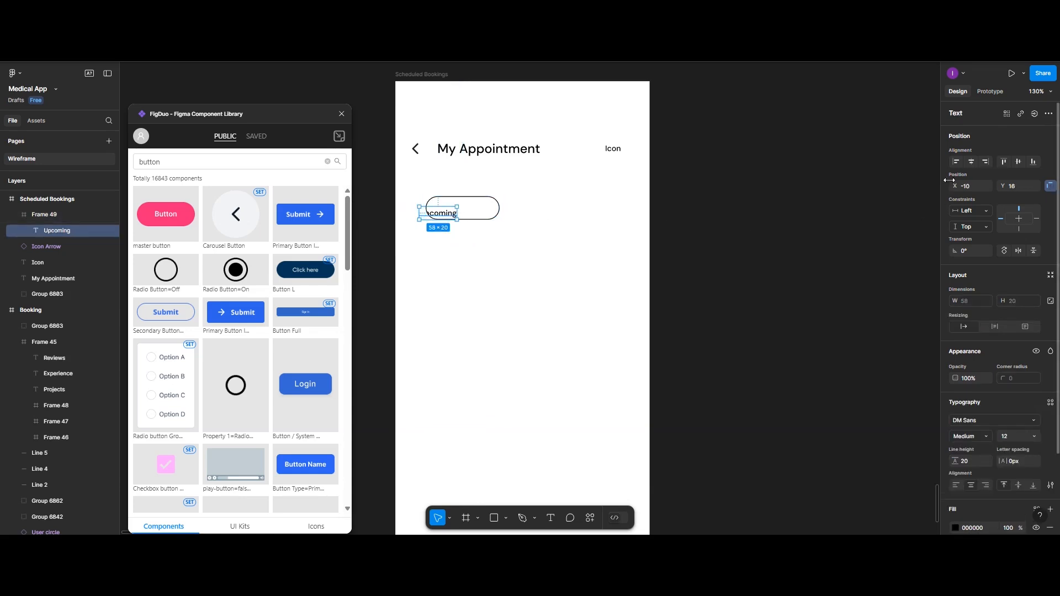
pyautogui.click(971, 161)
pyautogui.click(1019, 161)
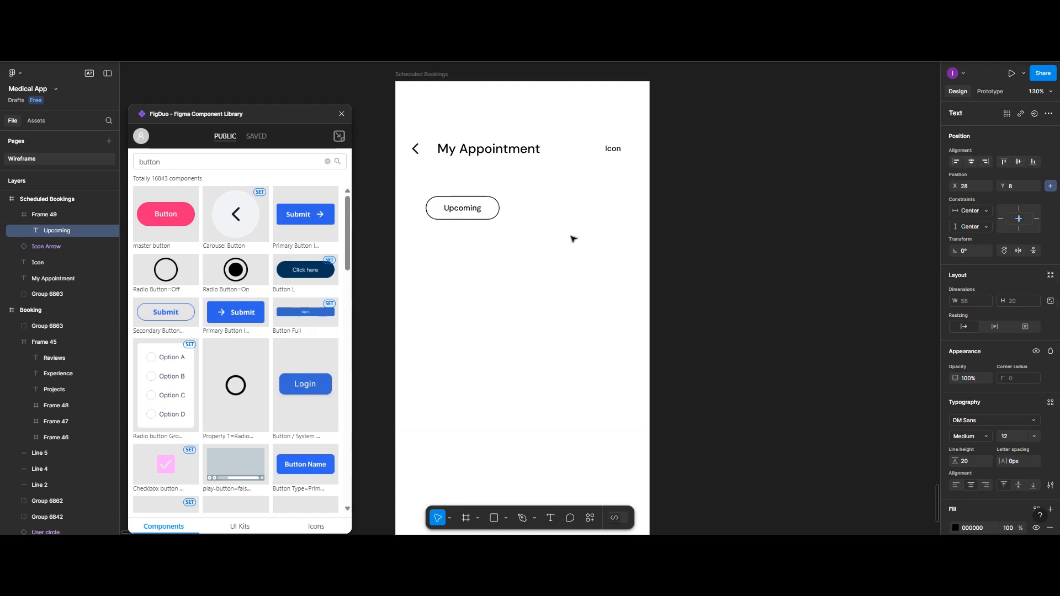
# Step: Duplicate the Upcoming pill beside the original at about X 210, Y 178, and label the copy "Past"
pyautogui.click(493, 213)
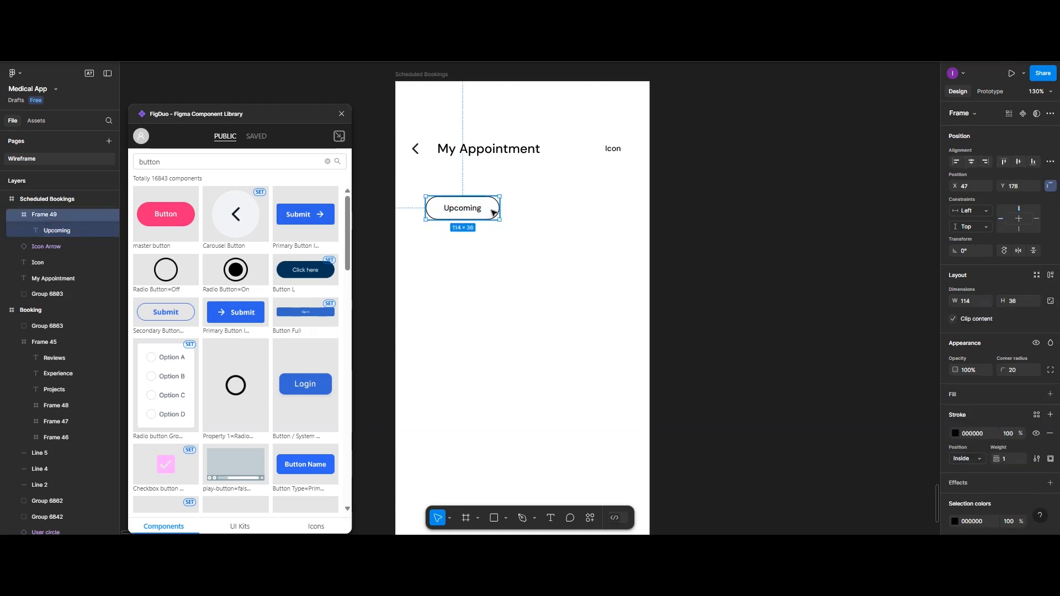
pyautogui.keyDown('alt'); pyautogui.moveTo(494, 213); pyautogui.dragTo(602, 214); pyautogui.keyUp('alt')
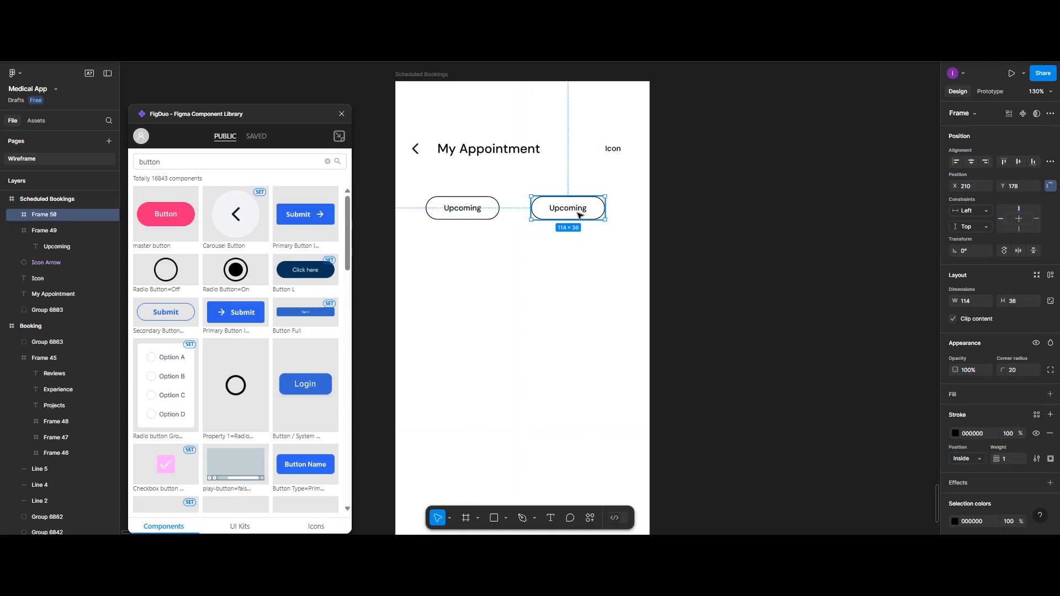
pyautogui.doubleClick(577, 210)
pyautogui.doubleClick(578, 209)
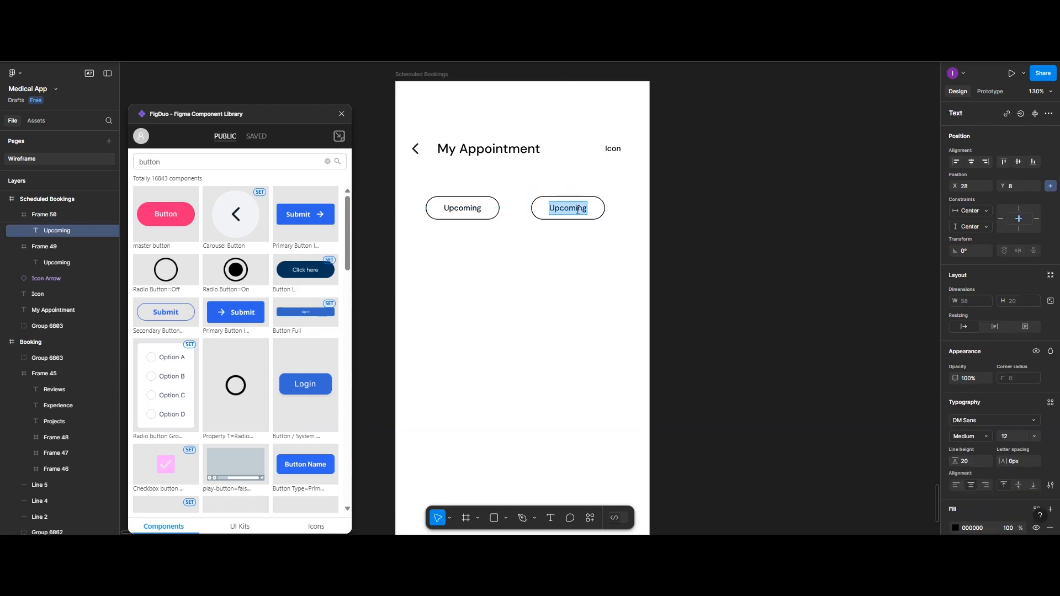
pyautogui.write('next')
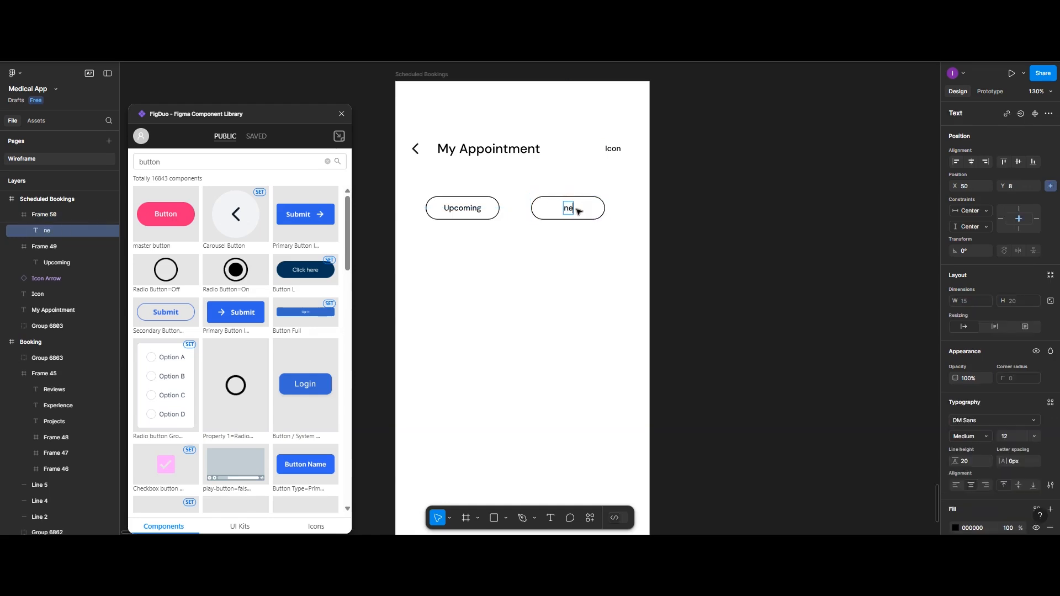
pyautogui.press('BackSpace')
pyautogui.press('BackSpace')
pyautogui.press('BackSpace')
pyautogui.press('BackSpace')
pyautogui.write('Past')
pyautogui.press('Escape')
# Step: Add a black fill to the Upcoming pill
pyautogui.click(478, 216)
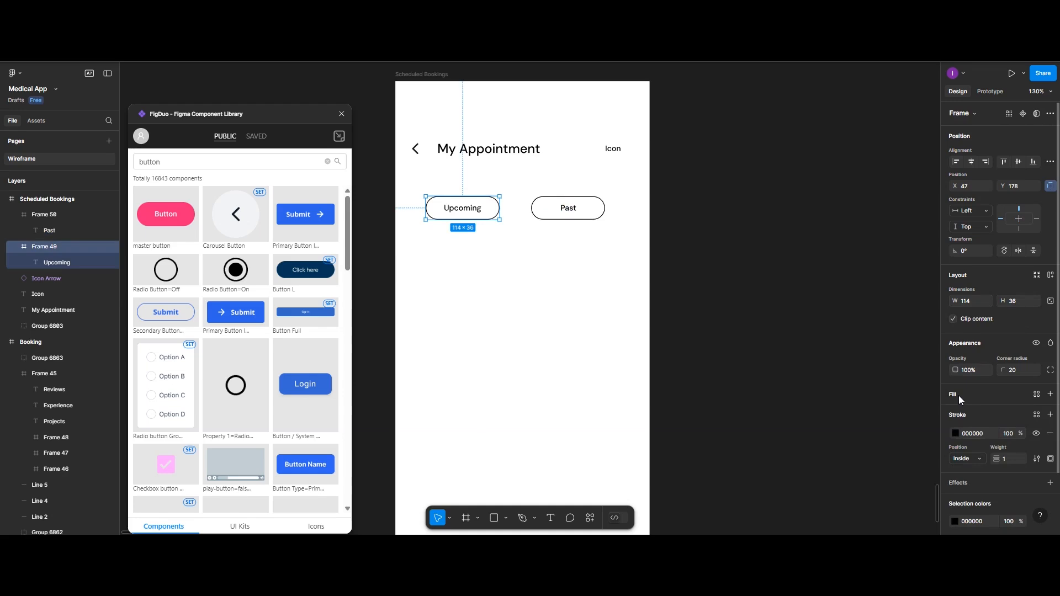
pyautogui.click(958, 395)
pyautogui.click(954, 413)
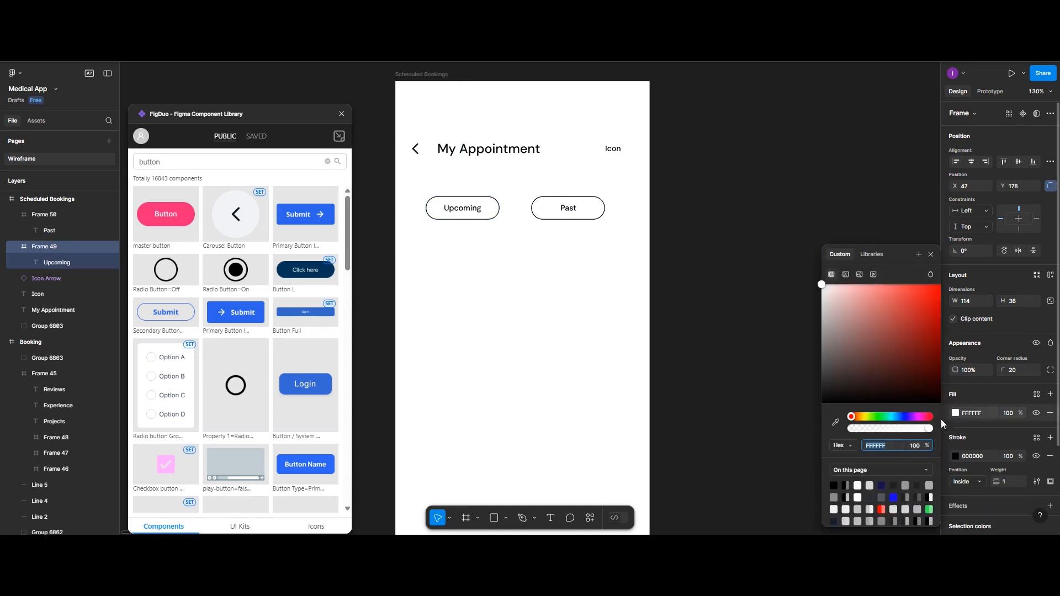
pyautogui.click(834, 484)
# Step: Set the "Upcoming" text's fill to white (FFFFFF)
pyautogui.doubleClick(478, 210)
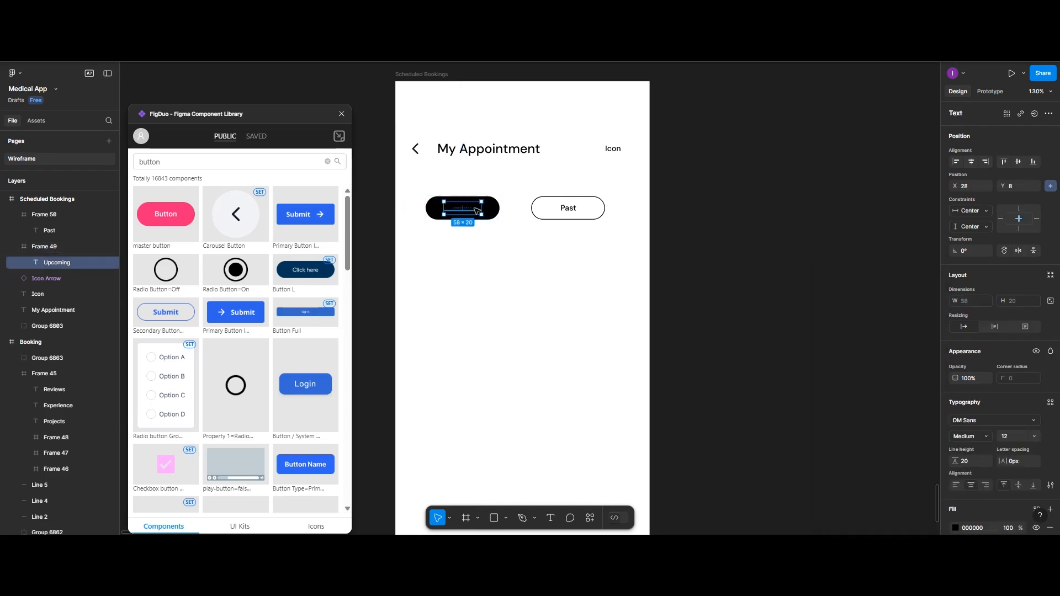
pyautogui.scroll(-3, 917, 493)
pyautogui.click(955, 528)
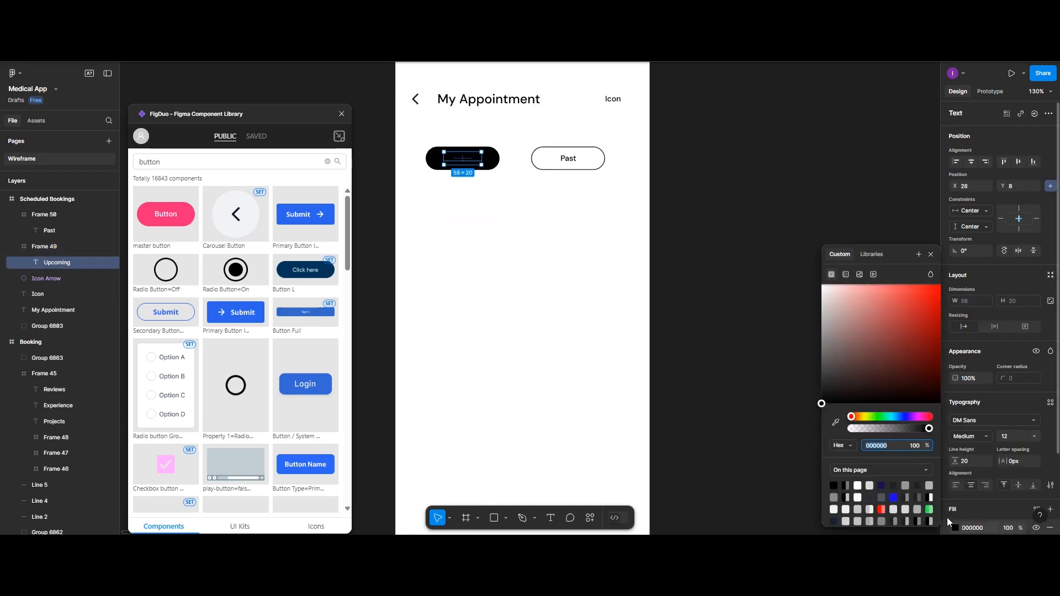
pyautogui.click(856, 483)
pyautogui.scroll(3, 514, 273)
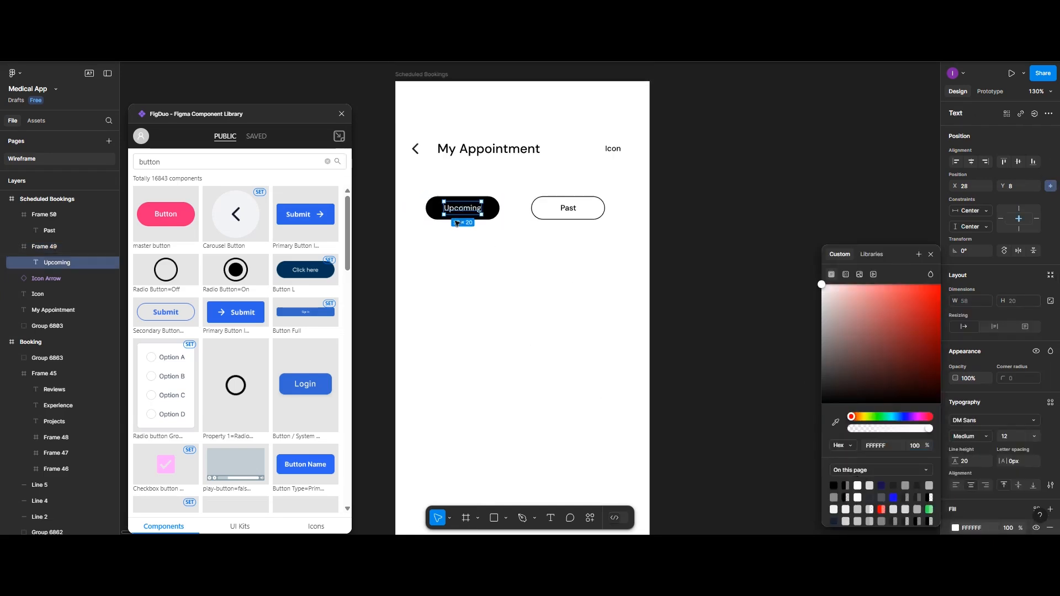
# Step: Shift the Past pill to about X 222 and the Upcoming pill to X 65, keeping both at Y 178
pyautogui.click(514, 243)
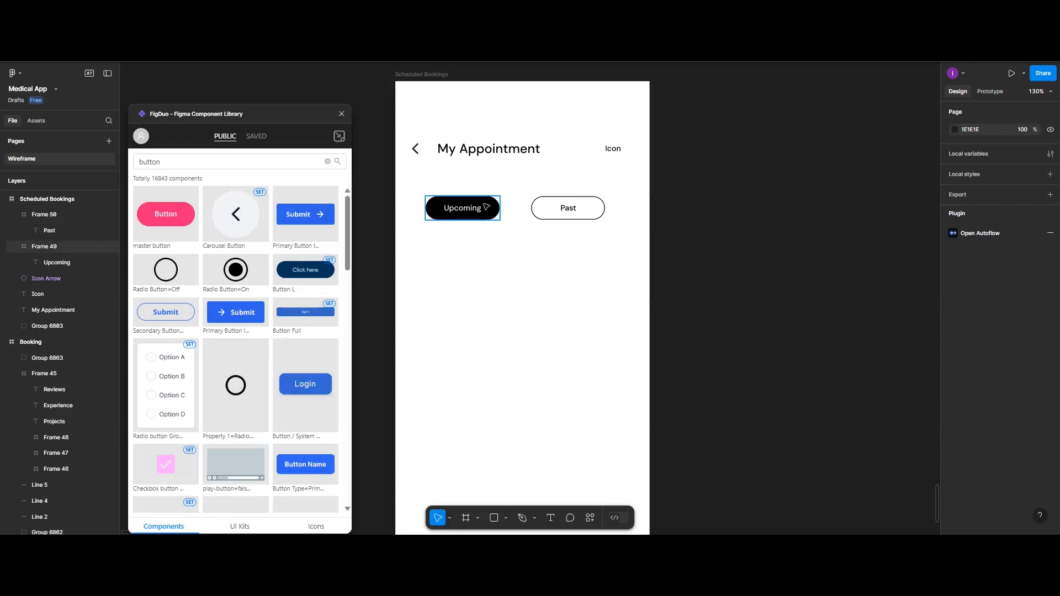
pyautogui.moveTo(478, 211); pyautogui.dragTo(556, 215)
pyautogui.click(554, 215)
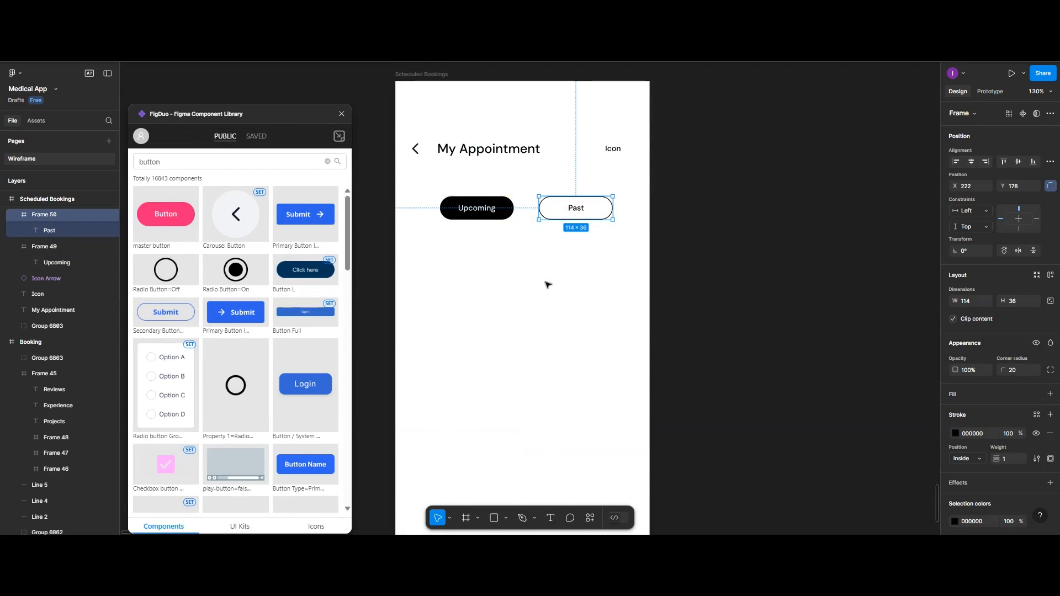
pyautogui.click(478, 216)
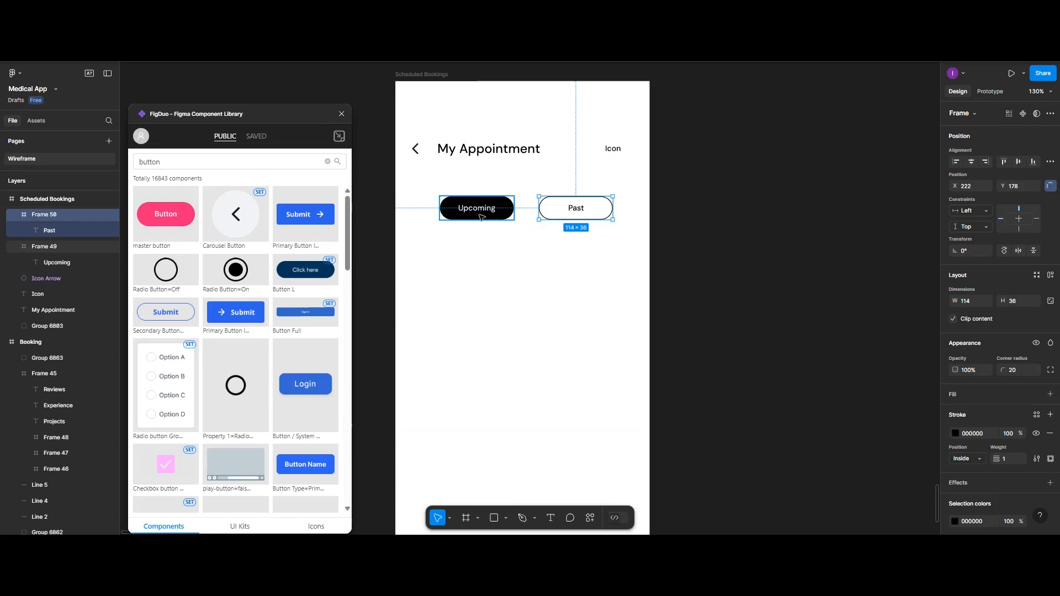
pyautogui.press('Left')
pyautogui.press('Left')
pyautogui.press('Left')
pyautogui.press('Left')
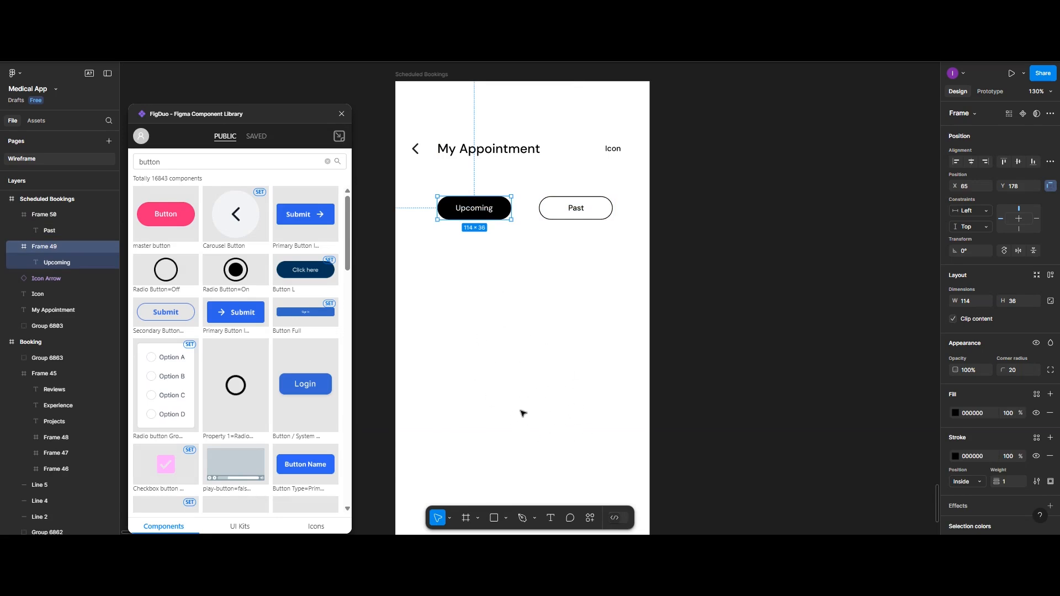
# Step: Add the text "You dont have an upcoming appointment" in the empty area below the pills, at about Y 501
pyautogui.click(211, 156)
pyautogui.click(553, 518)
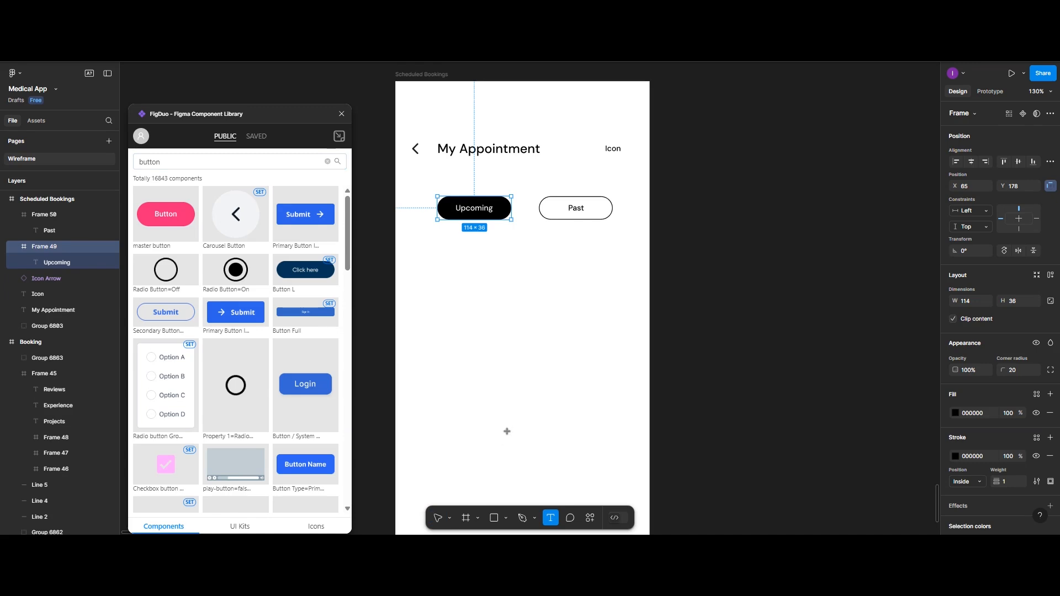
pyautogui.click(490, 406)
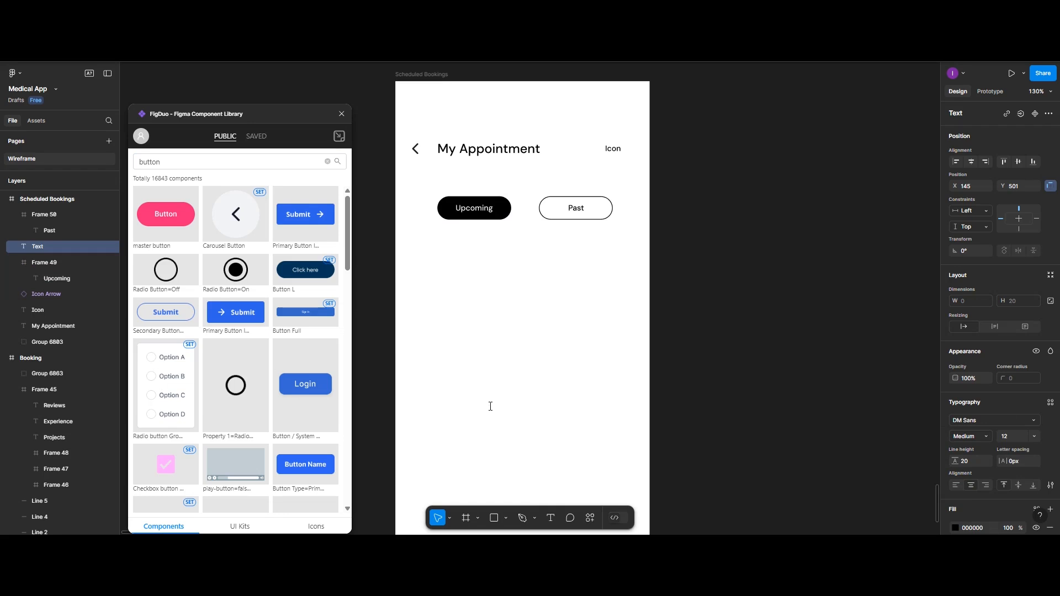
pyautogui.write('n')
pyautogui.press('BackSpace')
pyautogui.write('You dont have an up')
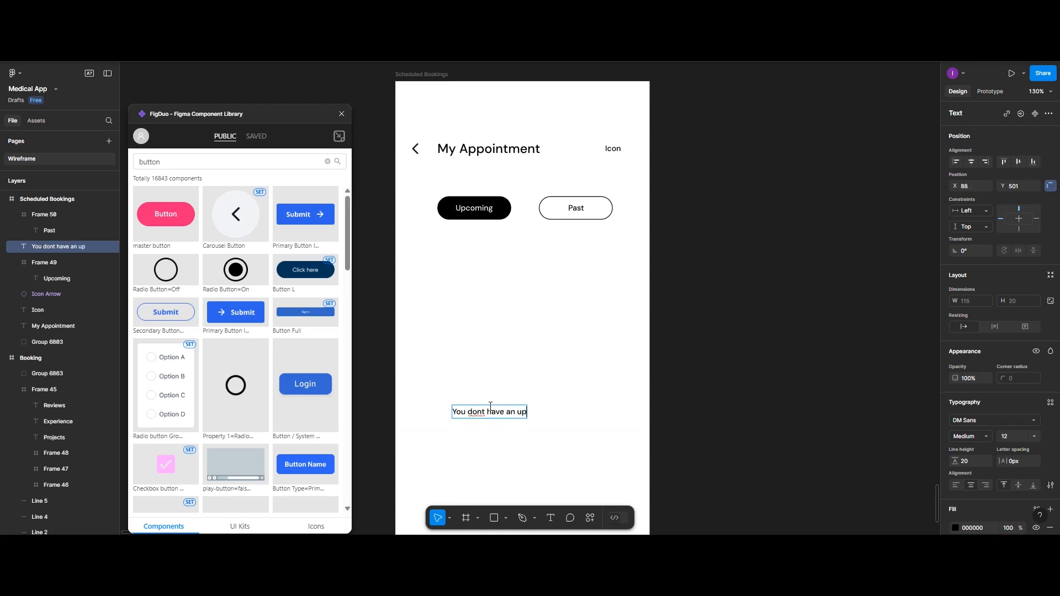
pyautogui.write('coming ')
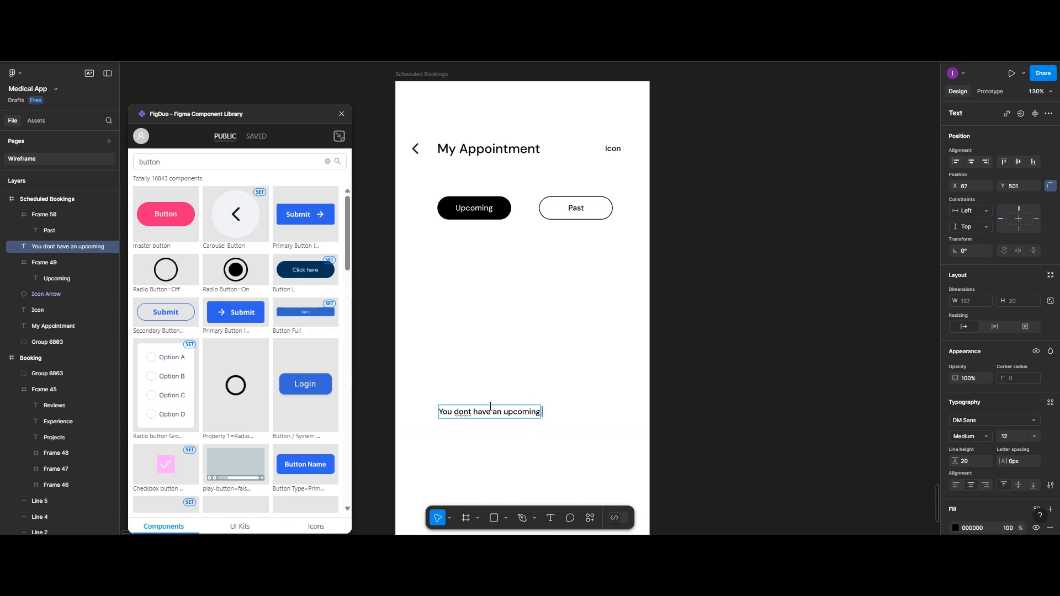
pyautogui.write('app')
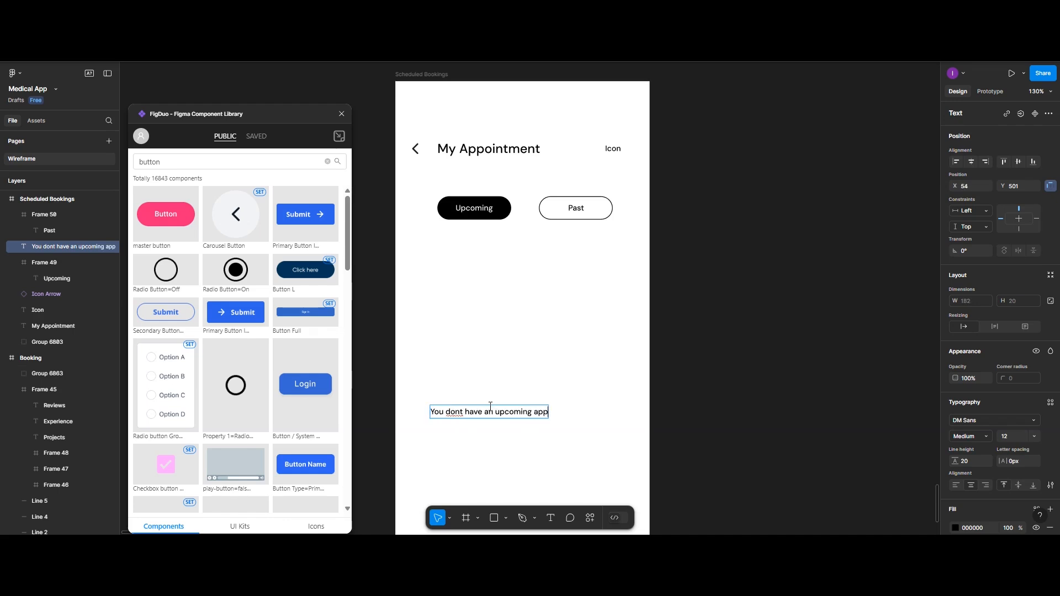
pyautogui.write('ointment')
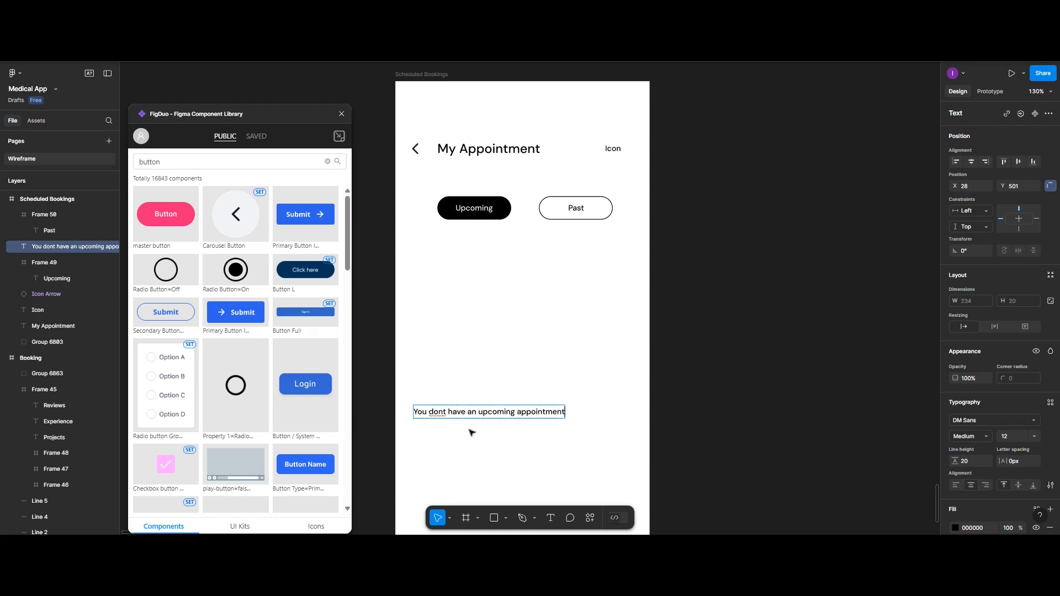
# Step: Correct "dont" to "don't" in the empty-state message and centre the text horizontally in the frame
pyautogui.rightClick(440, 414)
pyautogui.click(457, 408)
pyautogui.click(435, 414)
pyautogui.rightClick(440, 416)
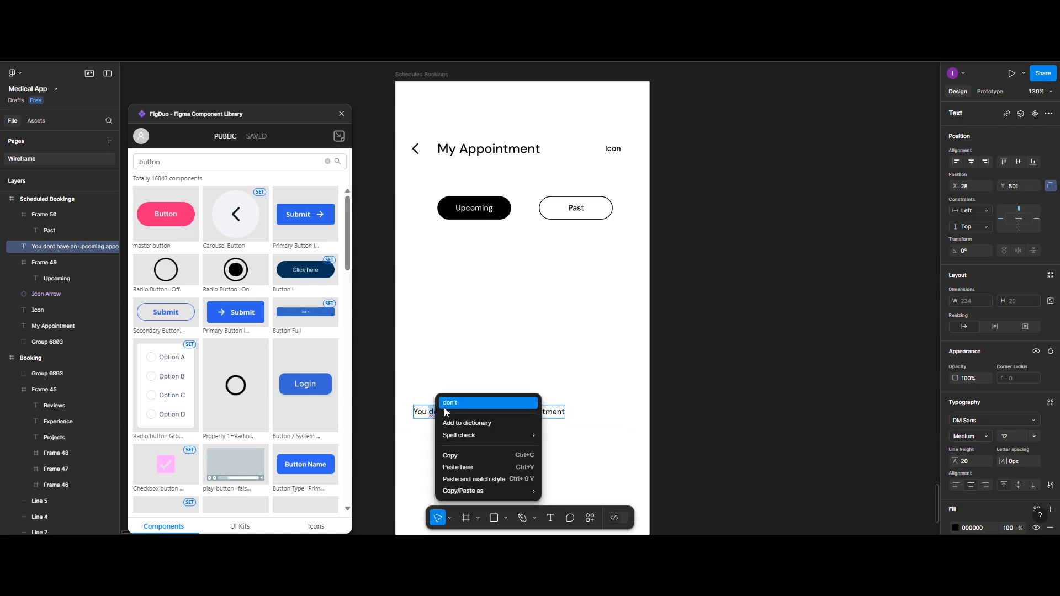
pyautogui.click(444, 407)
pyautogui.press('Escape')
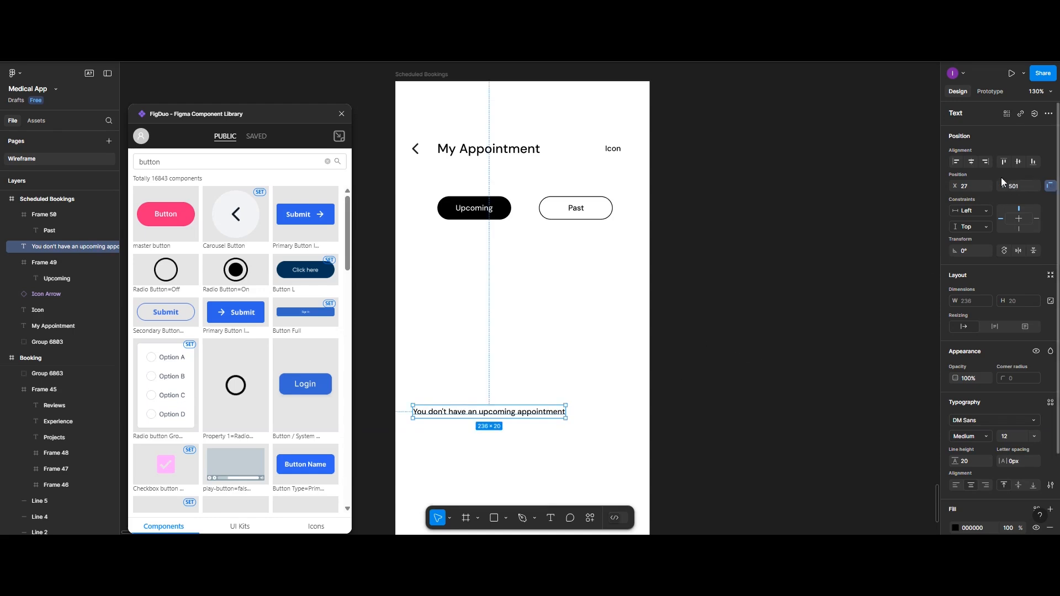
pyautogui.click(971, 161)
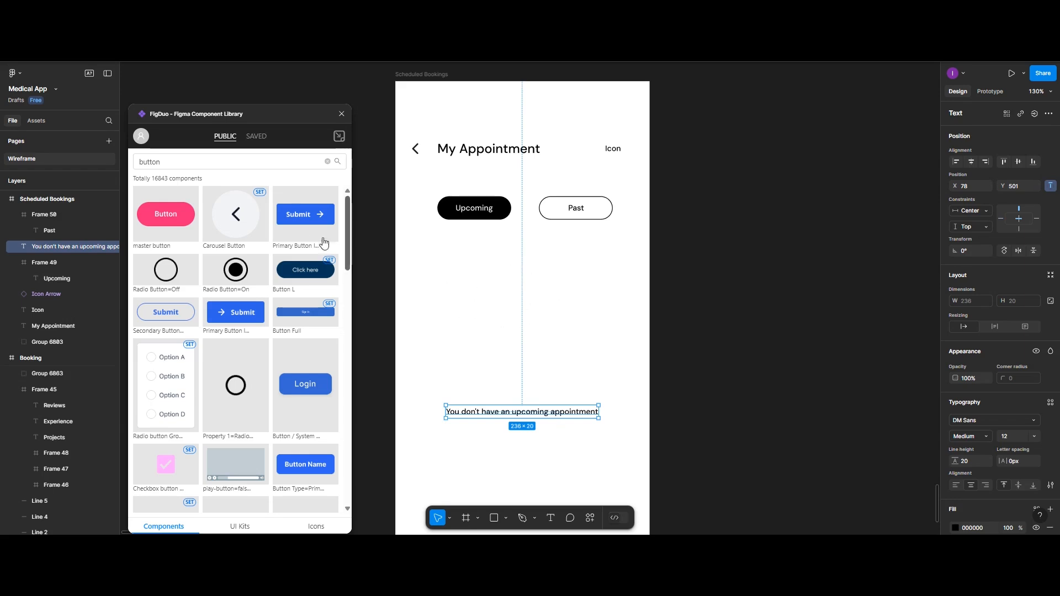
# Step: Duplicate the header's Icon label above the message at about X 179, Y 380, and move the message down to about Y 515
pyautogui.click(611, 152)
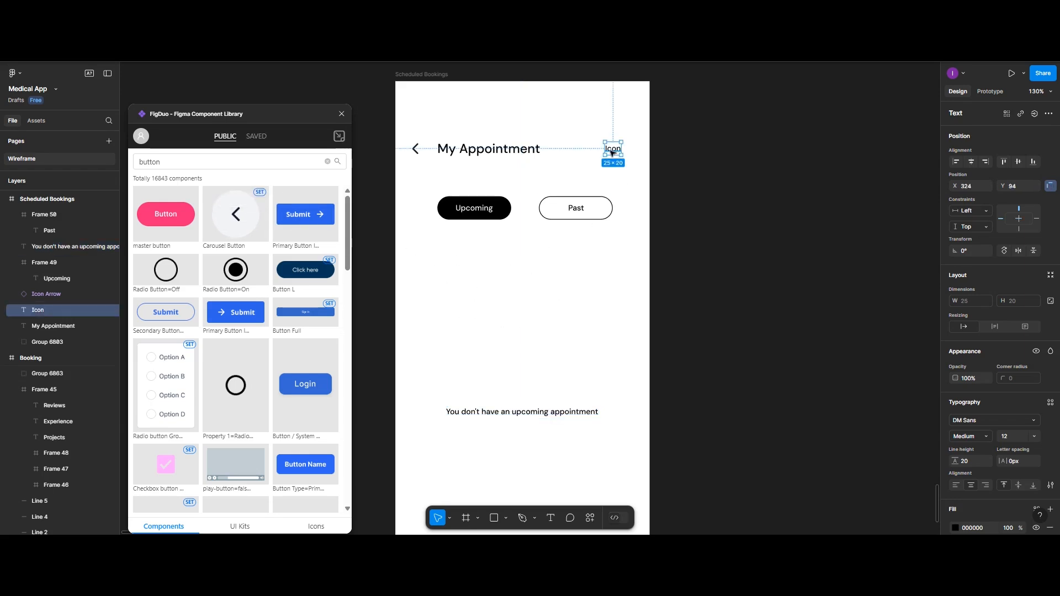
pyautogui.moveTo(611, 152); pyautogui.dragTo(519, 337)
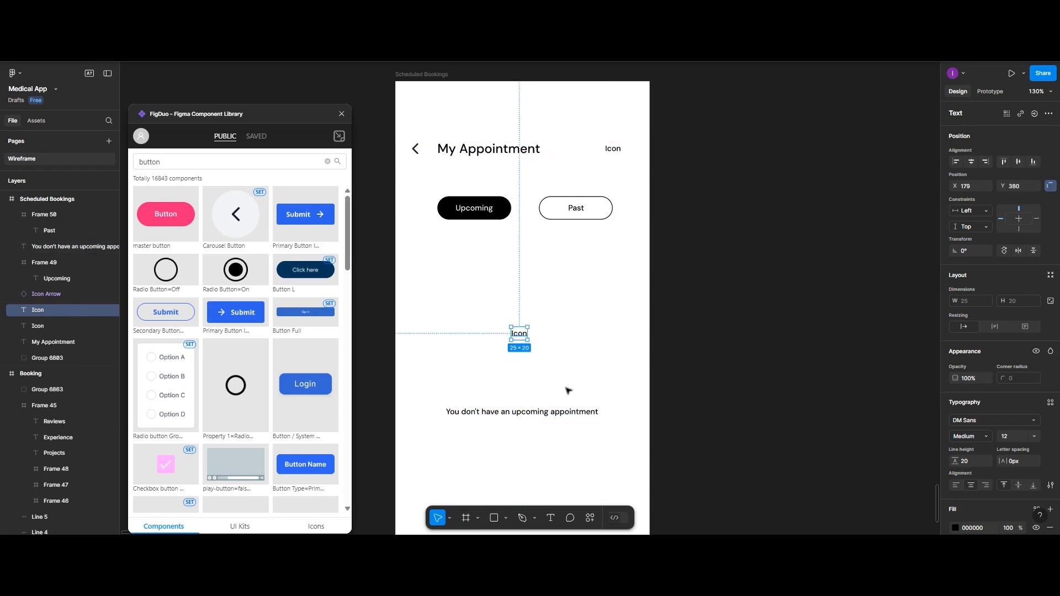
pyautogui.click(567, 391)
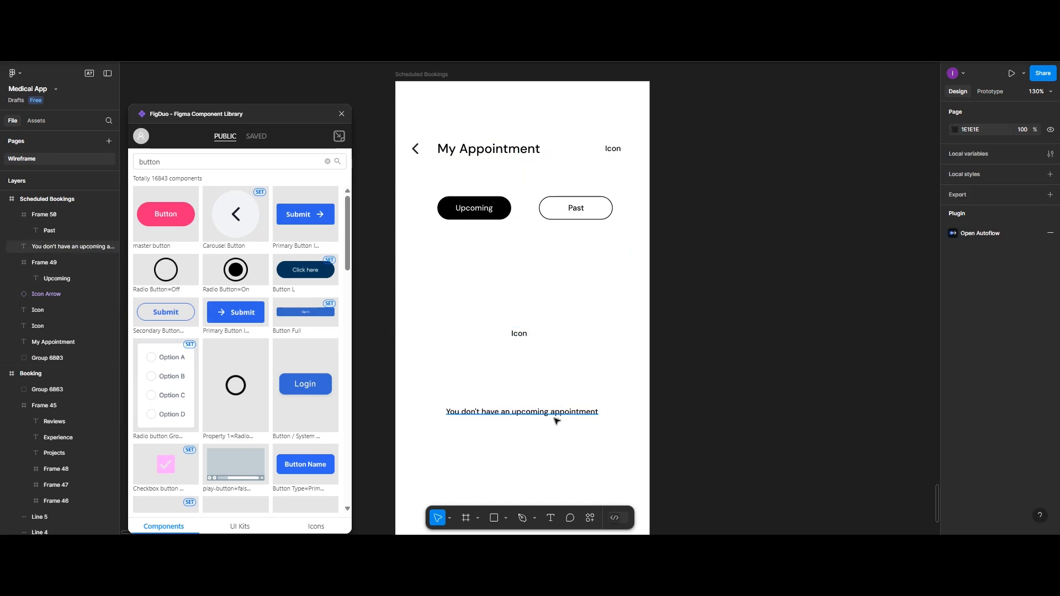
pyautogui.moveTo(554, 419); pyautogui.dragTo(556, 428)
pyautogui.scroll(-2, 574, 378)
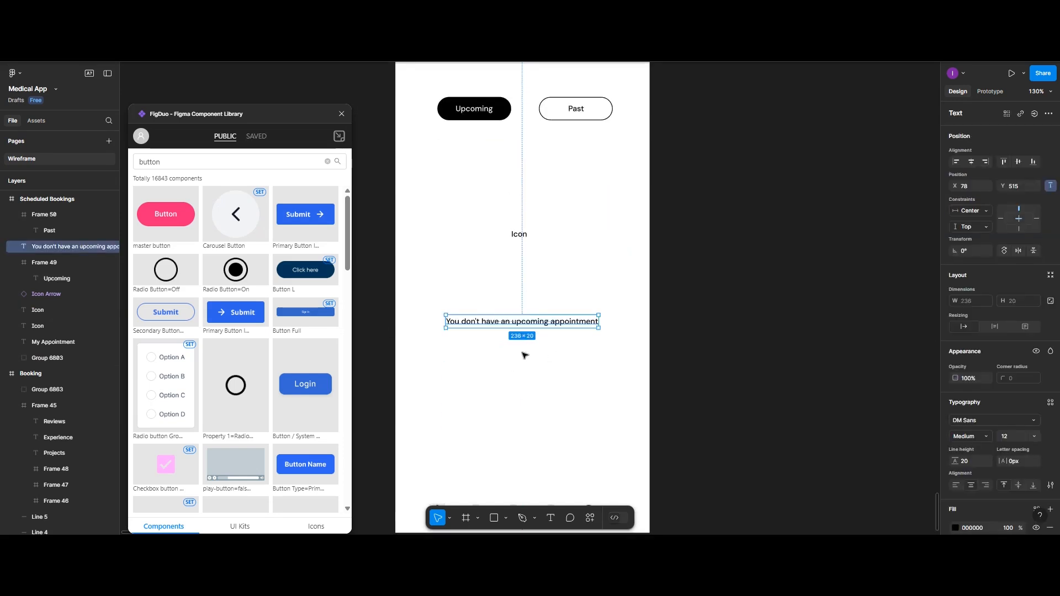
pyautogui.scroll(-1, 522, 354)
pyautogui.scroll(2, 522, 343)
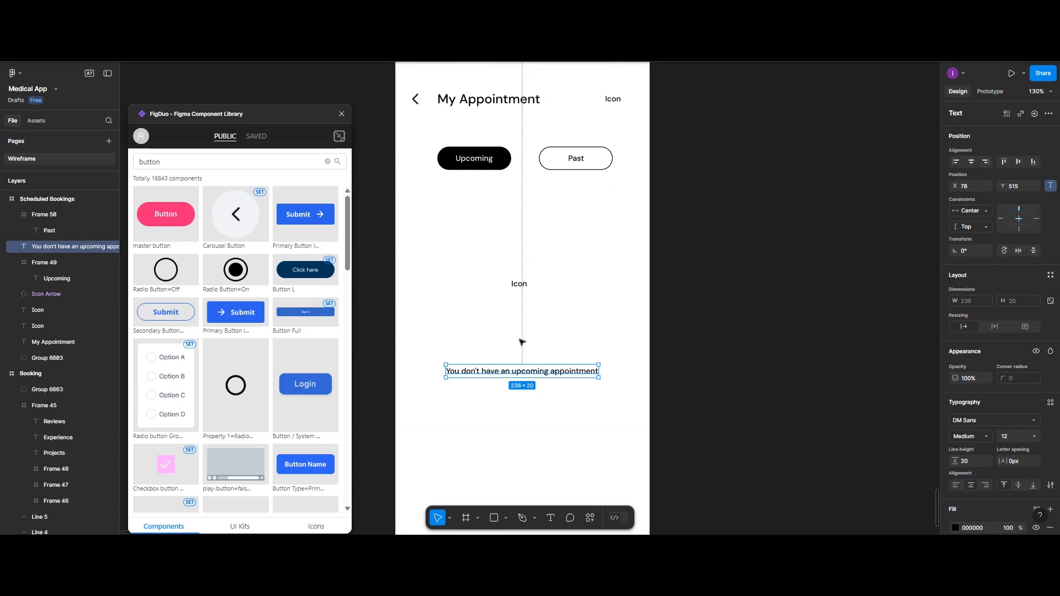
# Step: Duplicate the Upcoming pill below the empty-state message at about X 137, Y 660
pyautogui.click(470, 165)
pyautogui.keyDown('alt'); pyautogui.moveTo(470, 163); pyautogui.dragTo(524, 474); pyautogui.keyUp('alt')
pyautogui.scroll(-1, 525, 474)
pyautogui.scroll(-1, 524, 474)
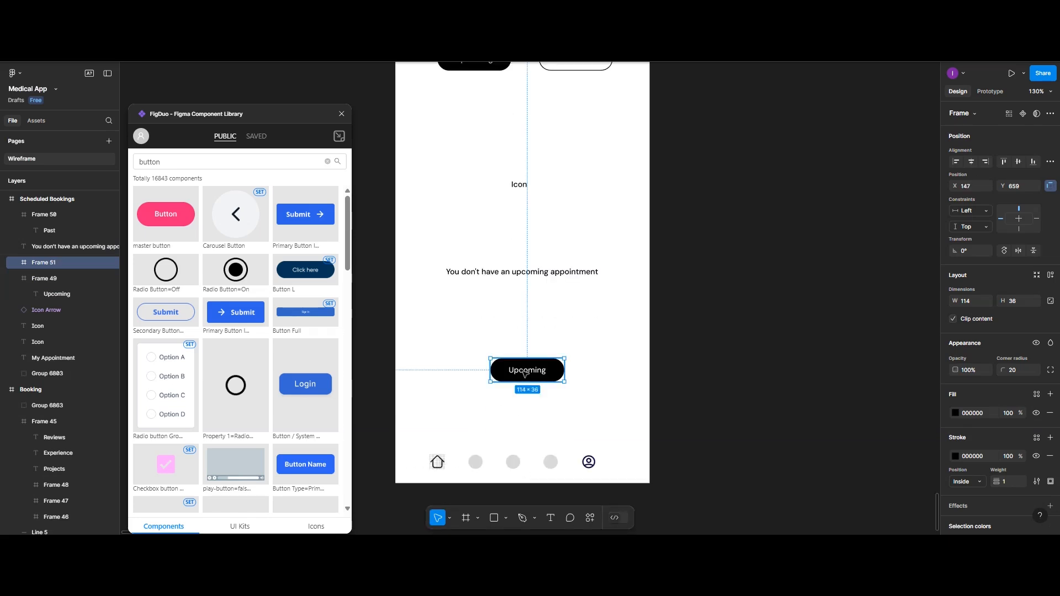
pyautogui.keyDown('alt'); pyautogui.moveTo(519, 374); pyautogui.dragTo(520, 374); pyautogui.keyUp('alt')
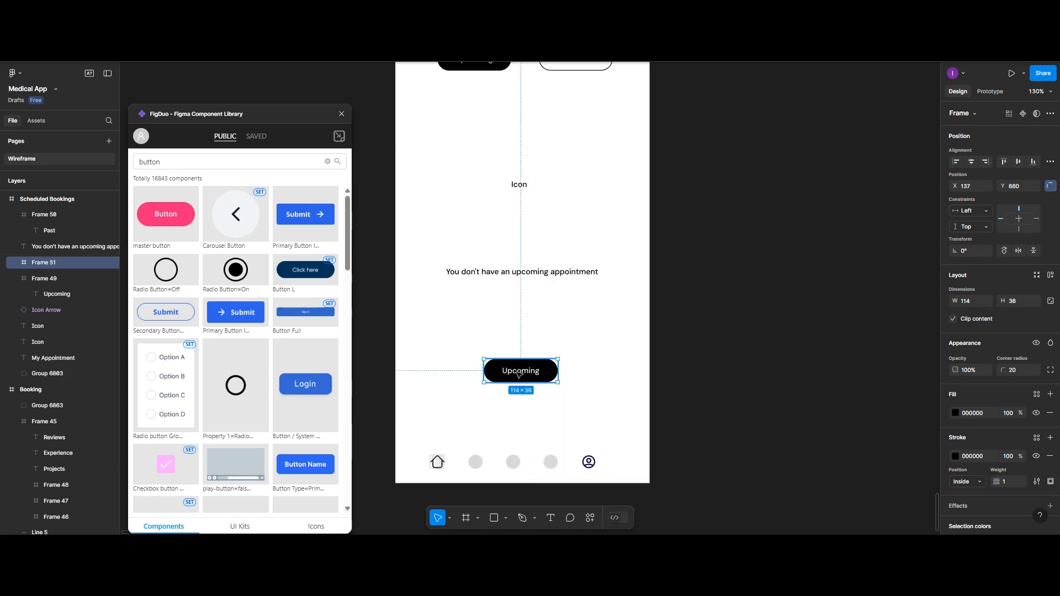
# Step: Change the duplicated pill's label to "Book an Appointment Now"
pyautogui.doubleClick(519, 374)
pyautogui.doubleClick(519, 374)
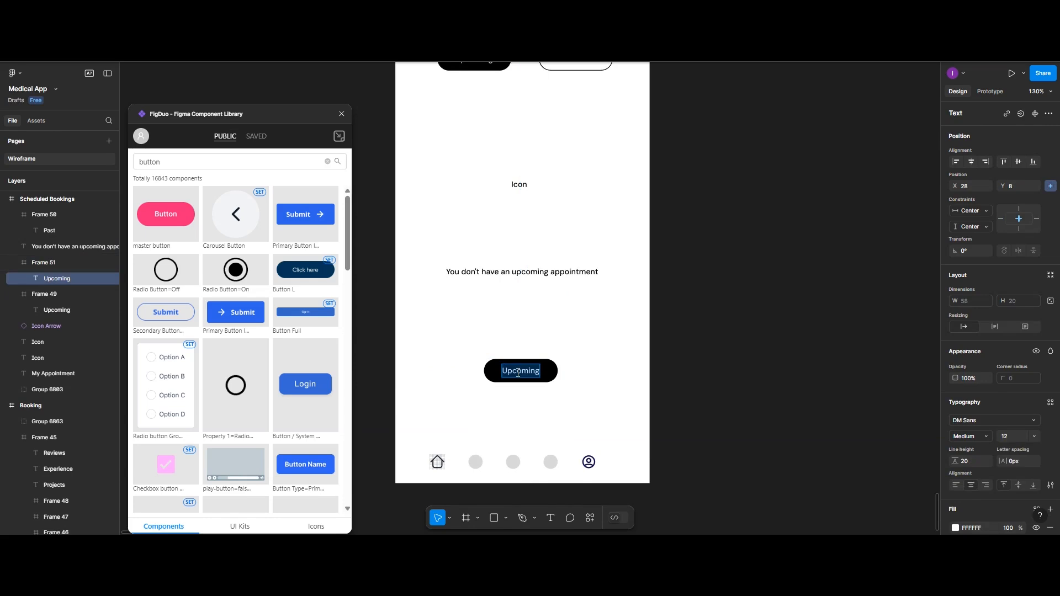
pyautogui.write('ook')
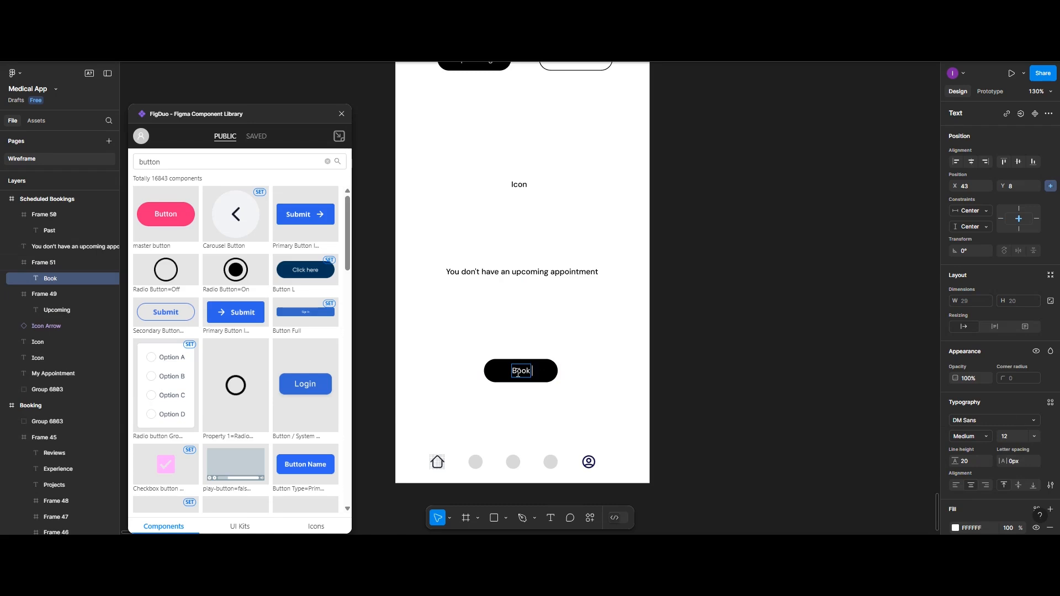
pyautogui.write(' an Appo')
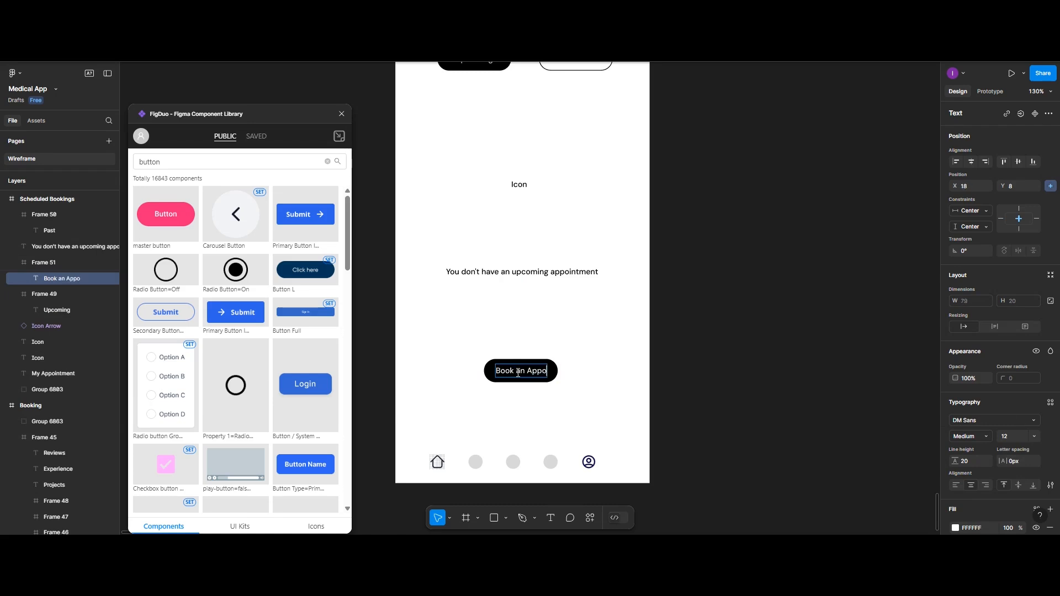
pyautogui.write('intment')
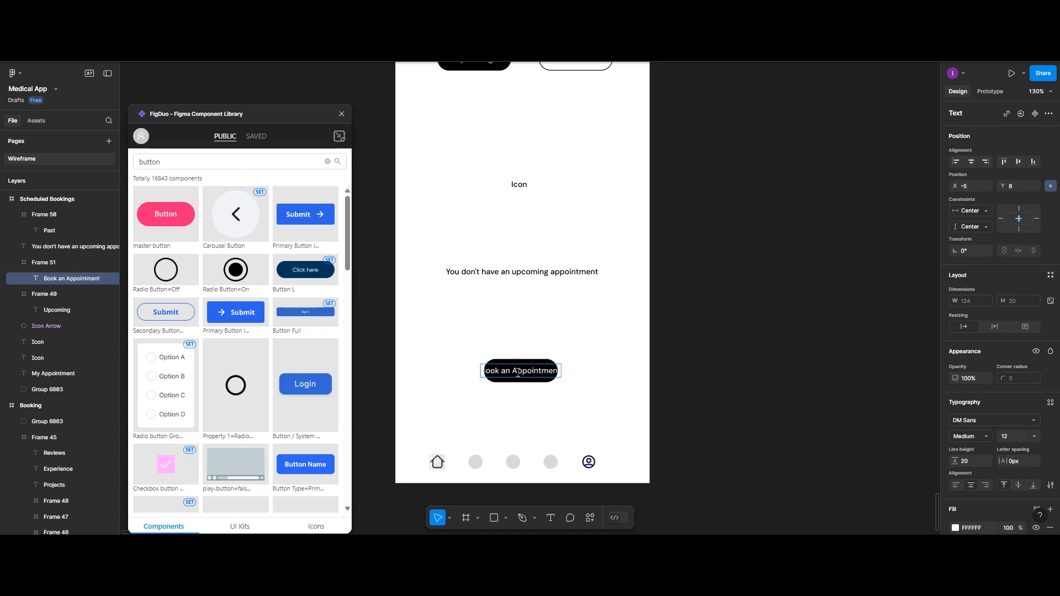
pyautogui.write(' Now')
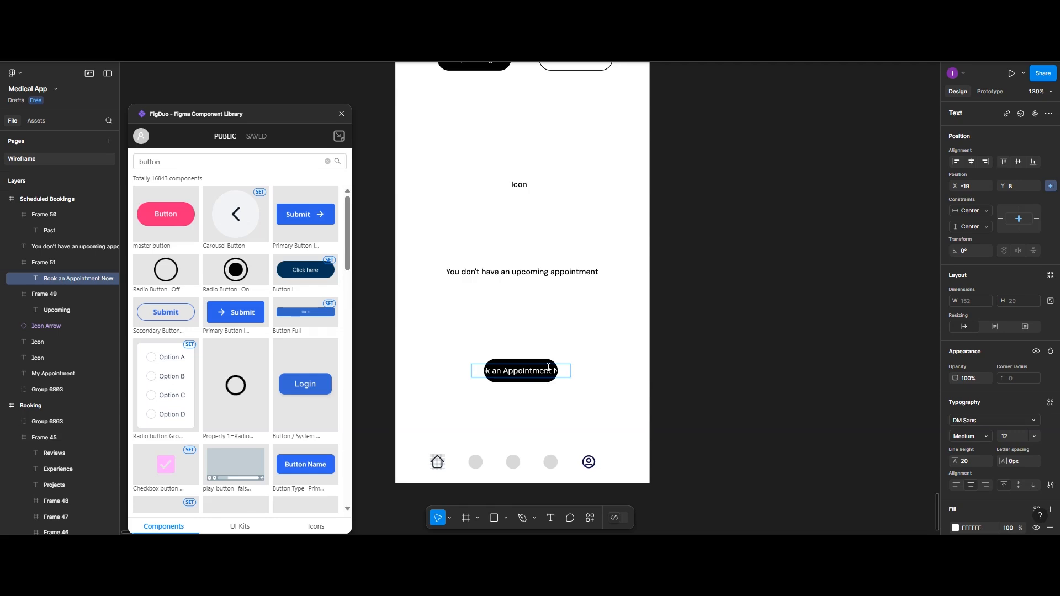
pyautogui.press('Escape')
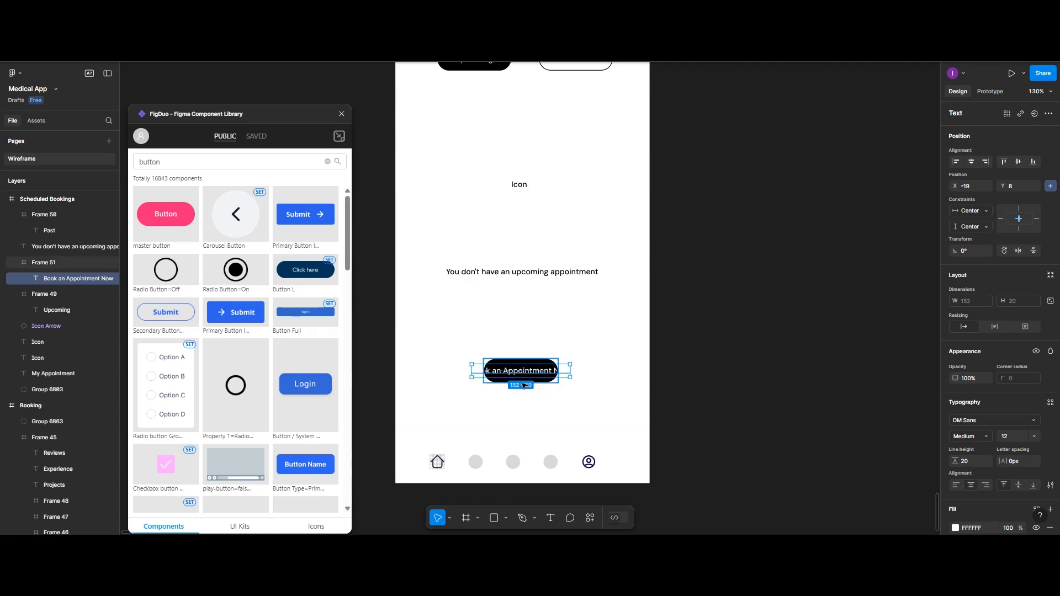
# Step: Widen the Book an Appointment Now button to about 269 × 36 and centre it horizontally in the frame
pyautogui.click(524, 380)
pyautogui.moveTo(563, 374); pyautogui.dragTo(596, 376)
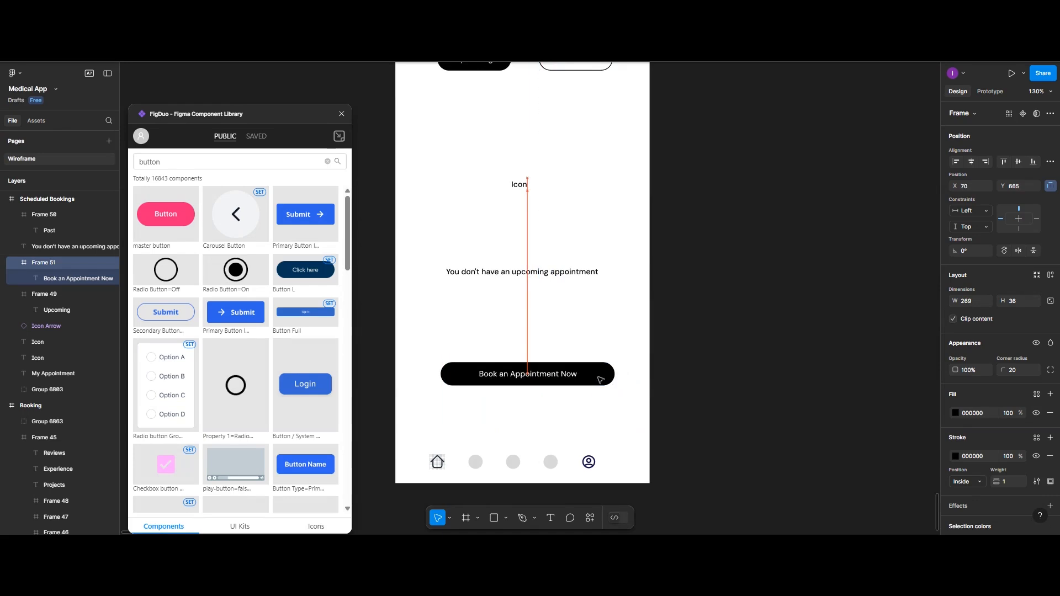
pyautogui.click(956, 161)
pyautogui.click(971, 161)
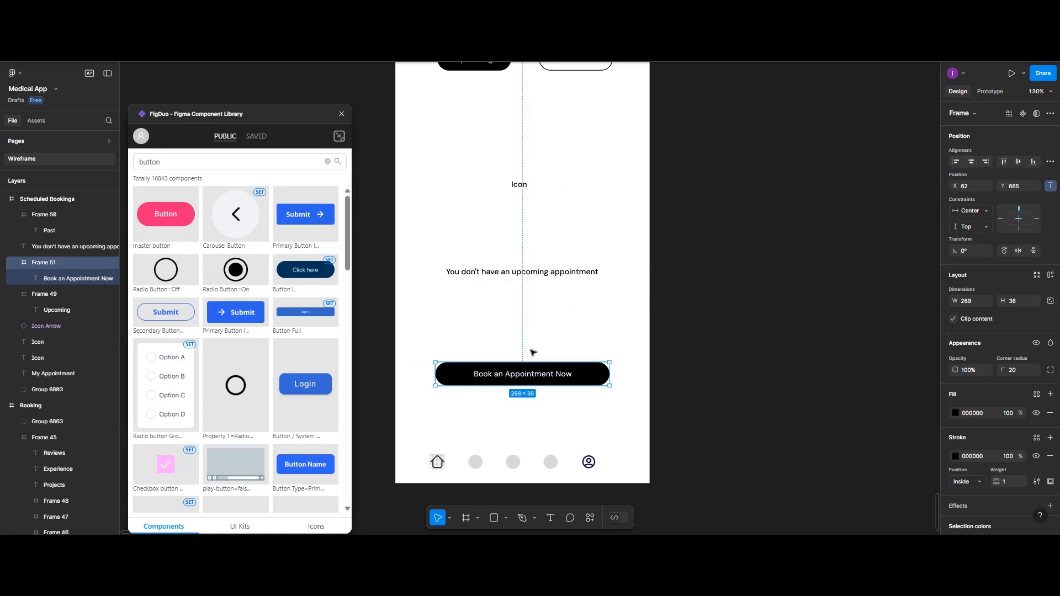
# Step: Duplicate the whole Scheduled Bookings frame beside the original at about X -491, Y 7142
pyautogui.scroll(-5, 532, 352)
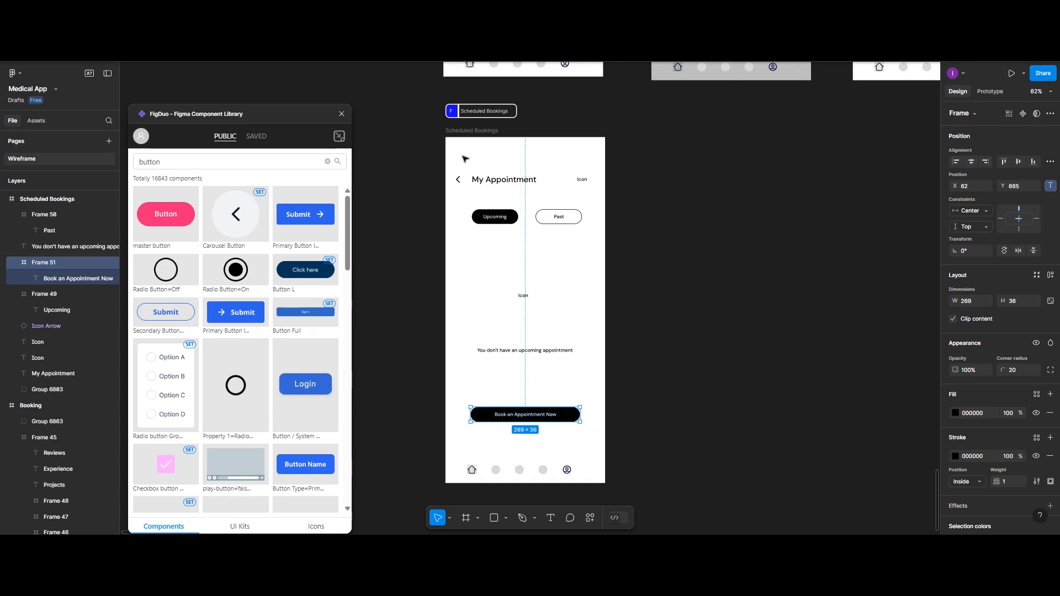
pyautogui.click(463, 133)
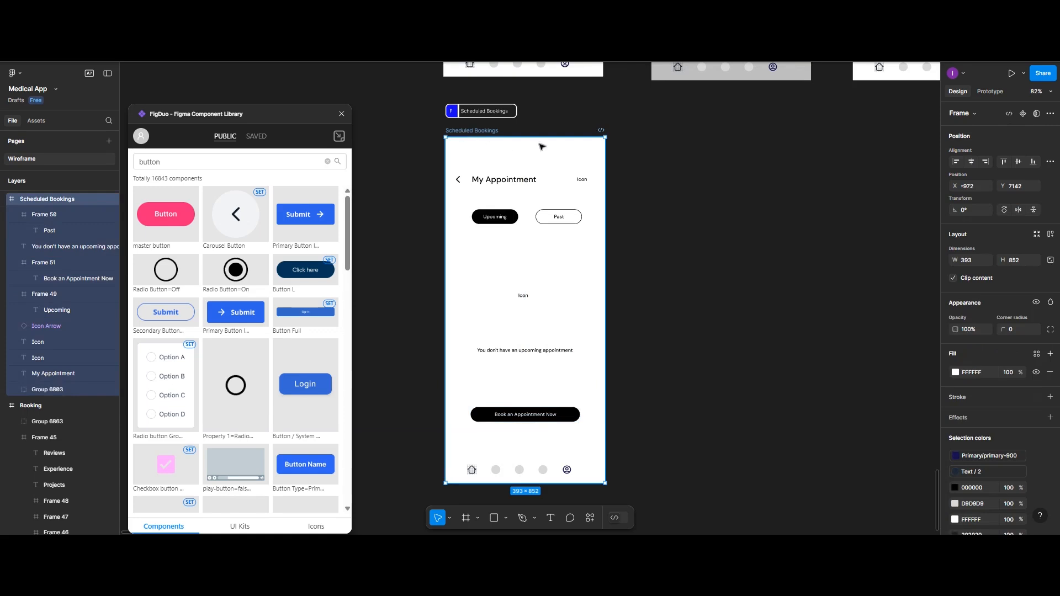
pyautogui.moveTo(541, 147); pyautogui.dragTo(658, 133)
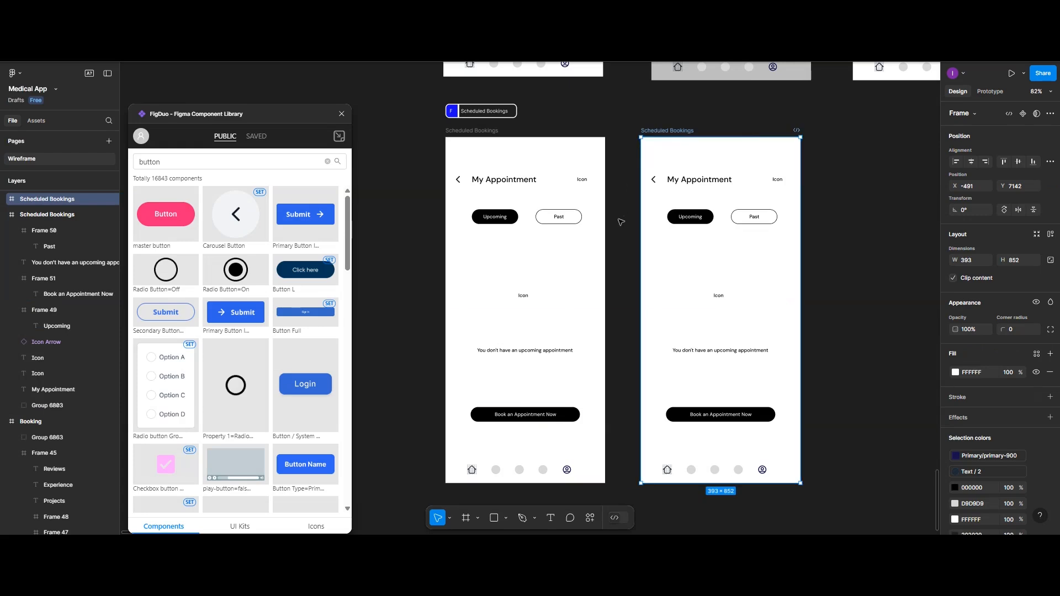
# Step: Remove the fill from the Upcoming pill in the duplicated frame and set its label colour to black
pyautogui.hscroll(3, 621, 222)
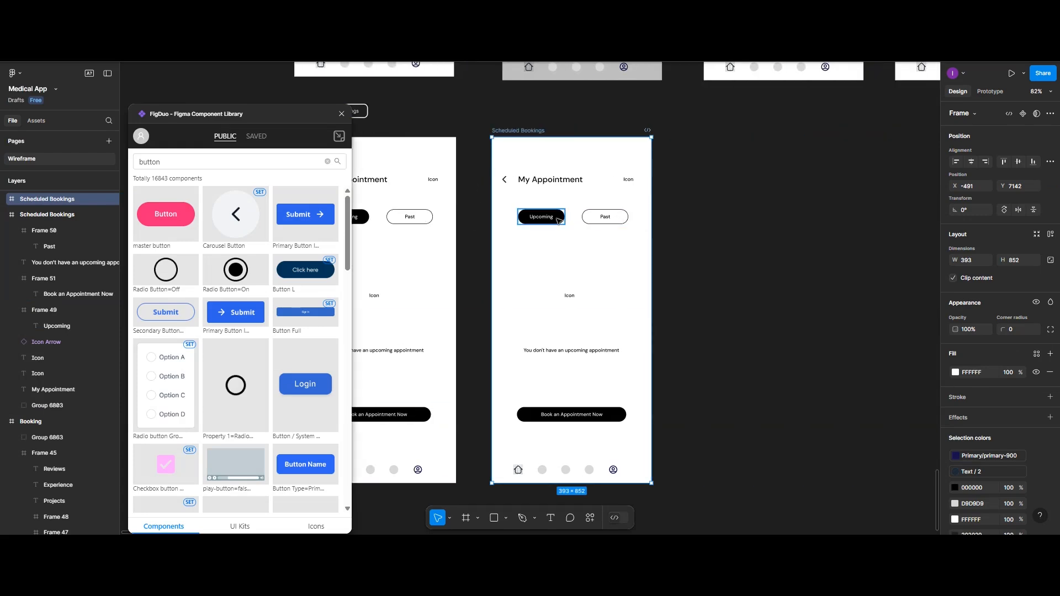
pyautogui.click(559, 220)
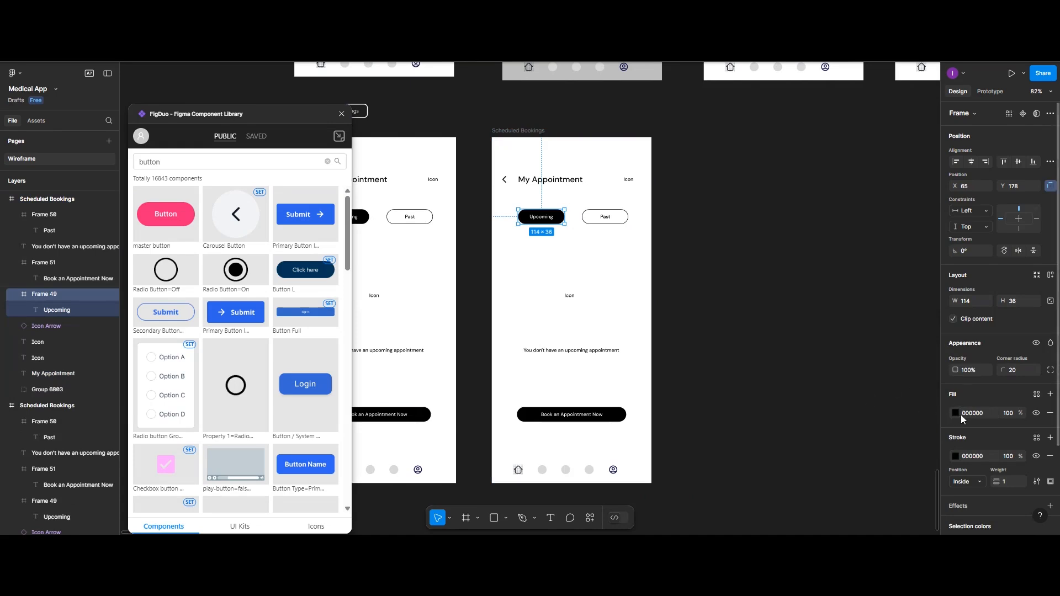
pyautogui.click(1050, 414)
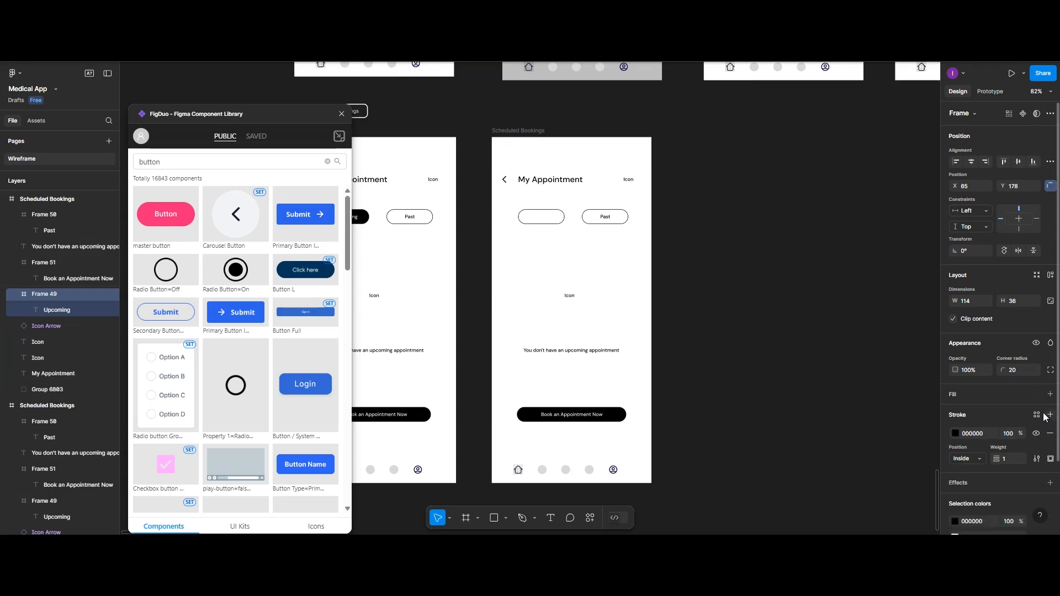
pyautogui.doubleClick(549, 219)
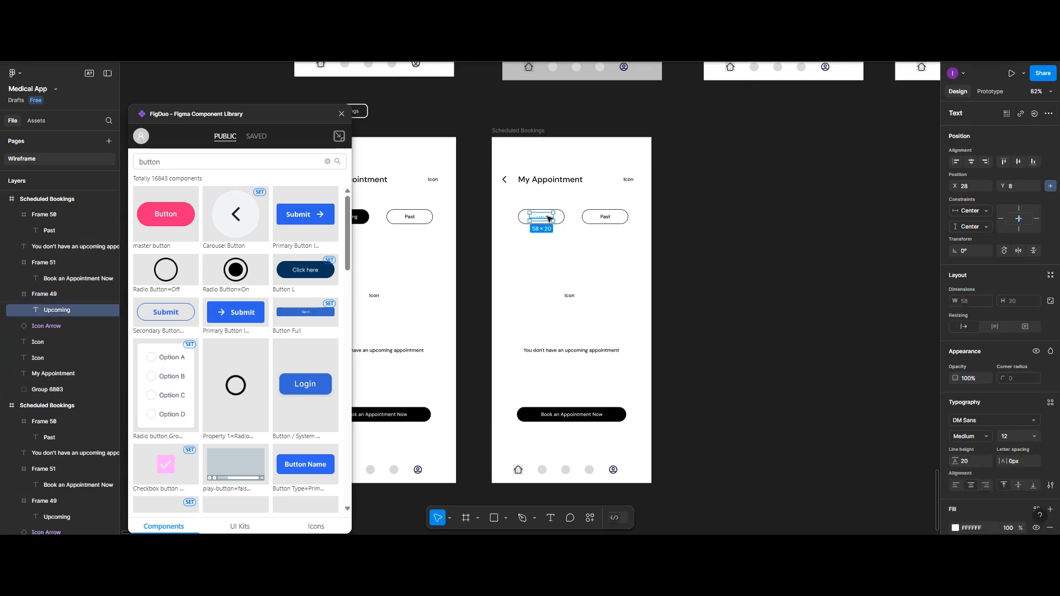
pyautogui.click(955, 528)
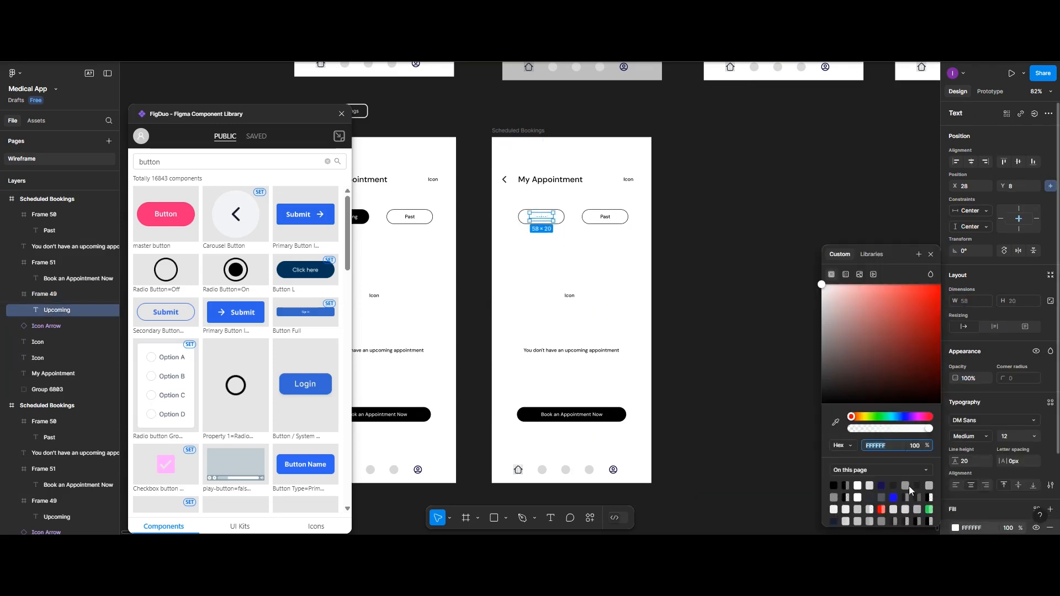
pyautogui.click(840, 484)
# Step: Give the duplicated frame's Past pill a black 000000 fill and set its label colour to white FFFFFF
pyautogui.click(605, 218)
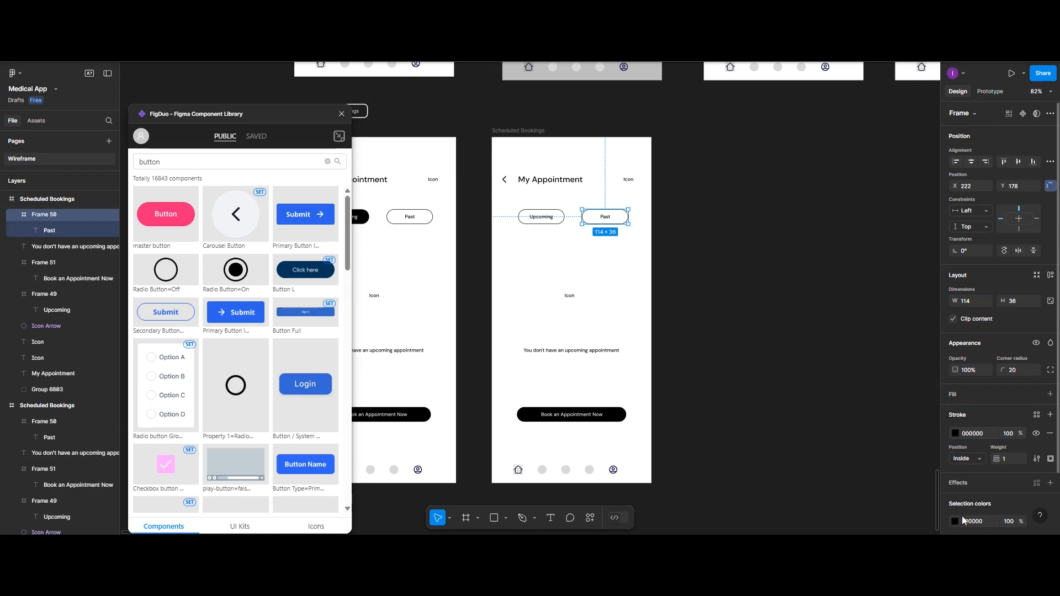
pyautogui.click(952, 396)
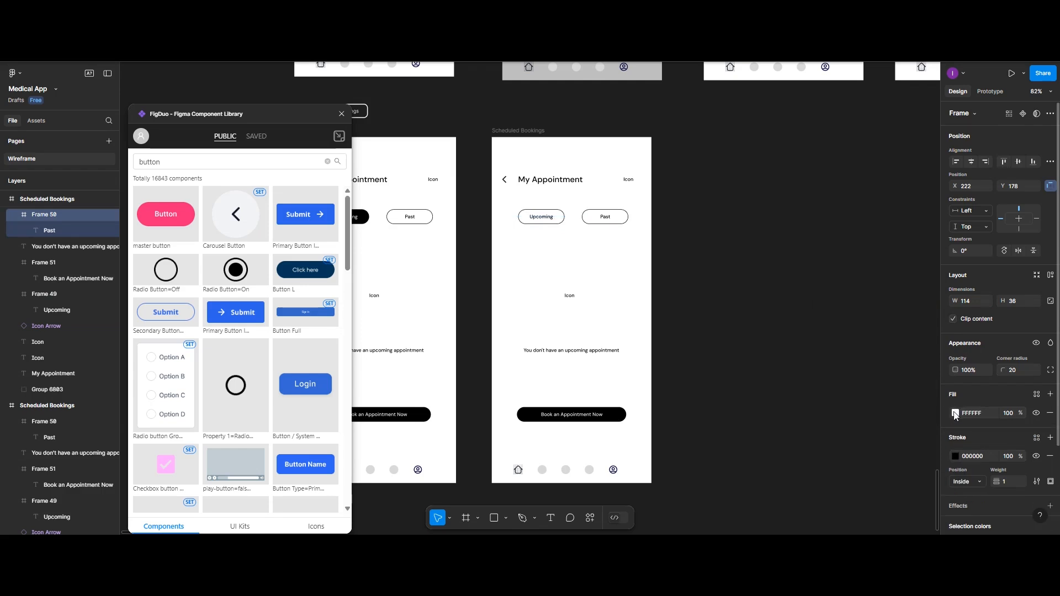
pyautogui.click(955, 414)
pyautogui.click(837, 484)
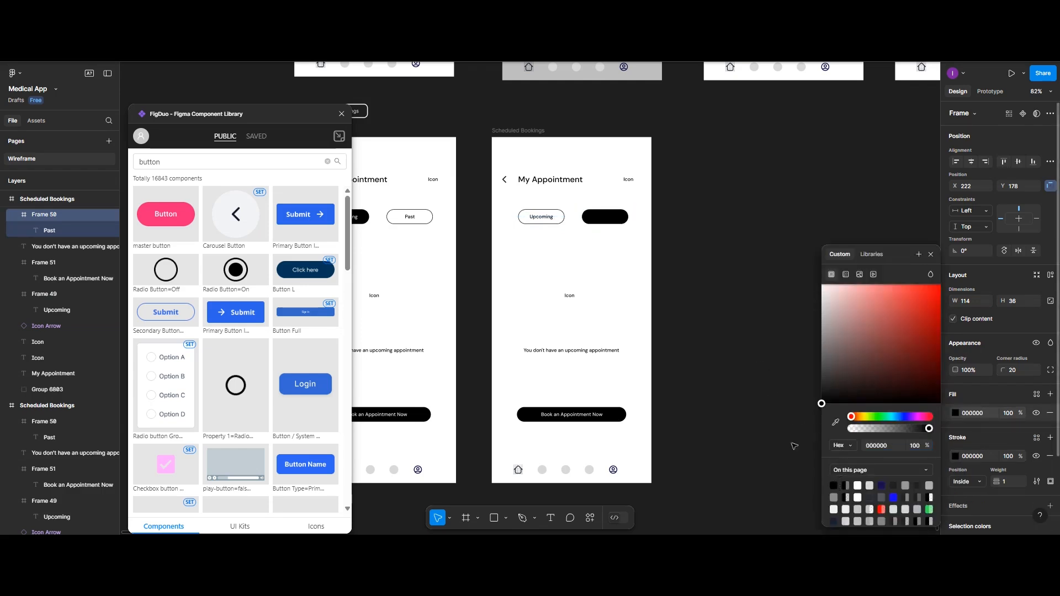
pyautogui.doubleClick(607, 219)
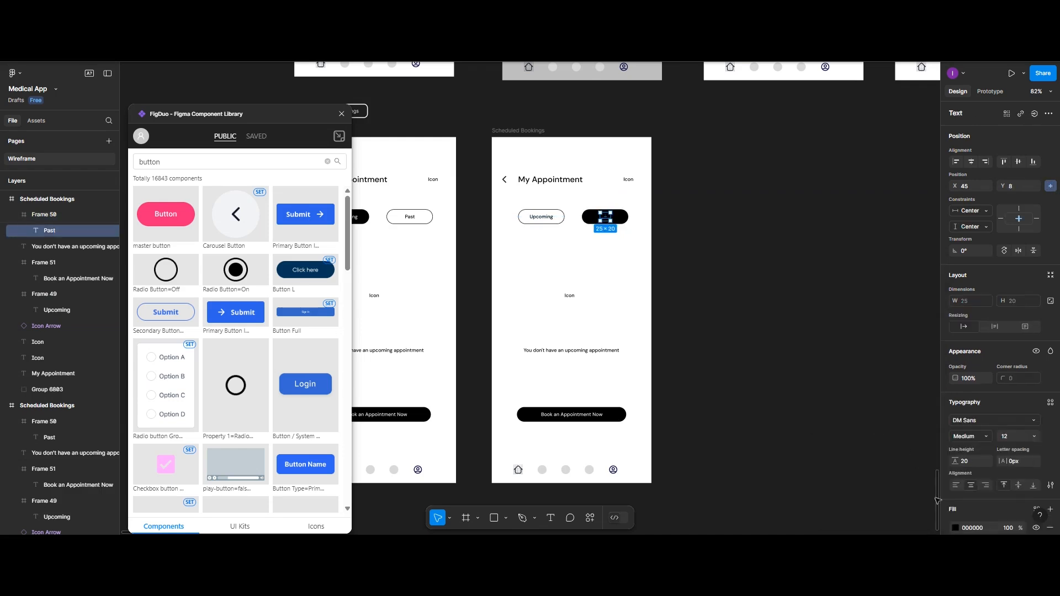
pyautogui.scroll(-2, 946, 503)
pyautogui.click(960, 472)
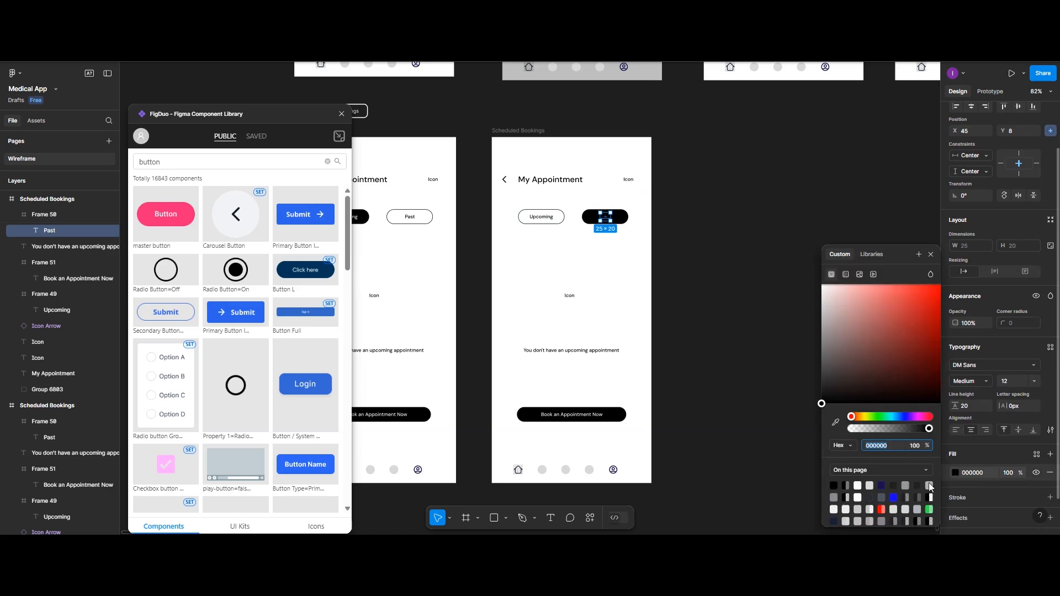
pyautogui.click(858, 486)
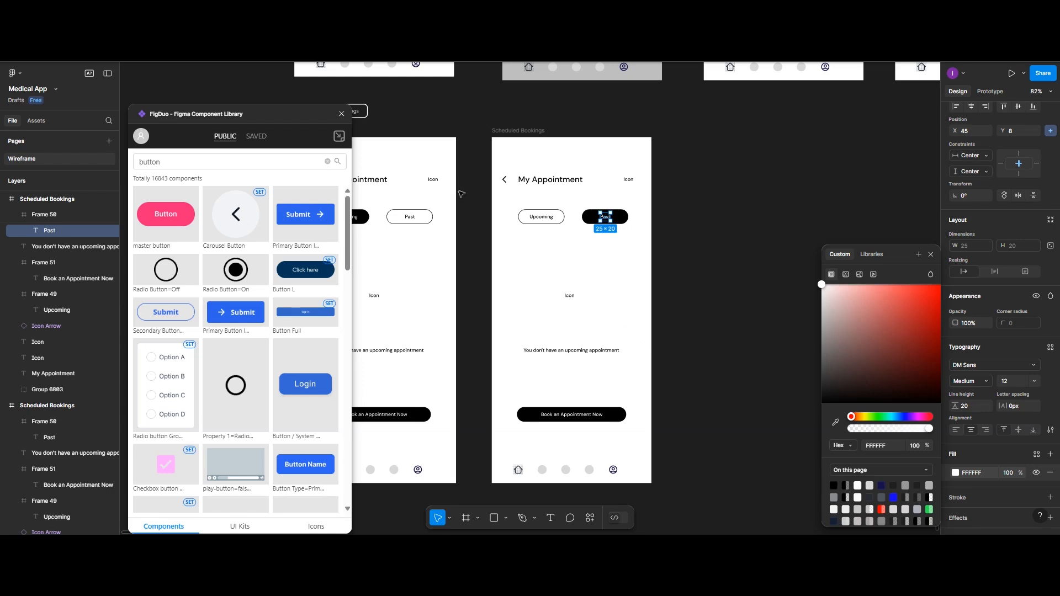
# Step: Rename the duplicated Scheduled Bookings frame as "Past Bookings"
pyautogui.click(513, 131)
pyautogui.doubleClick(513, 132)
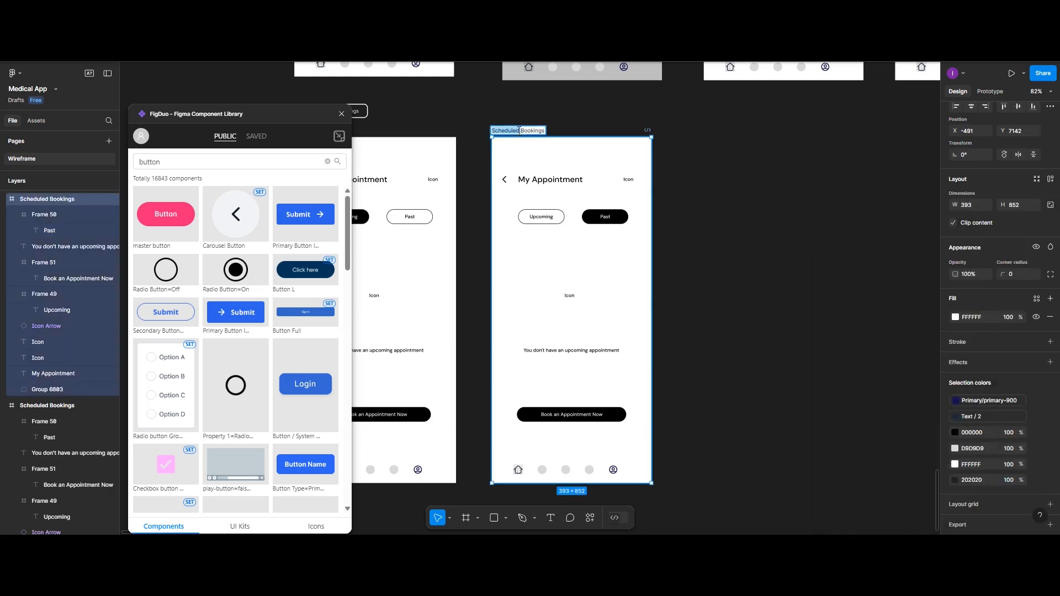
pyautogui.write('Past')
pyautogui.press('Return')
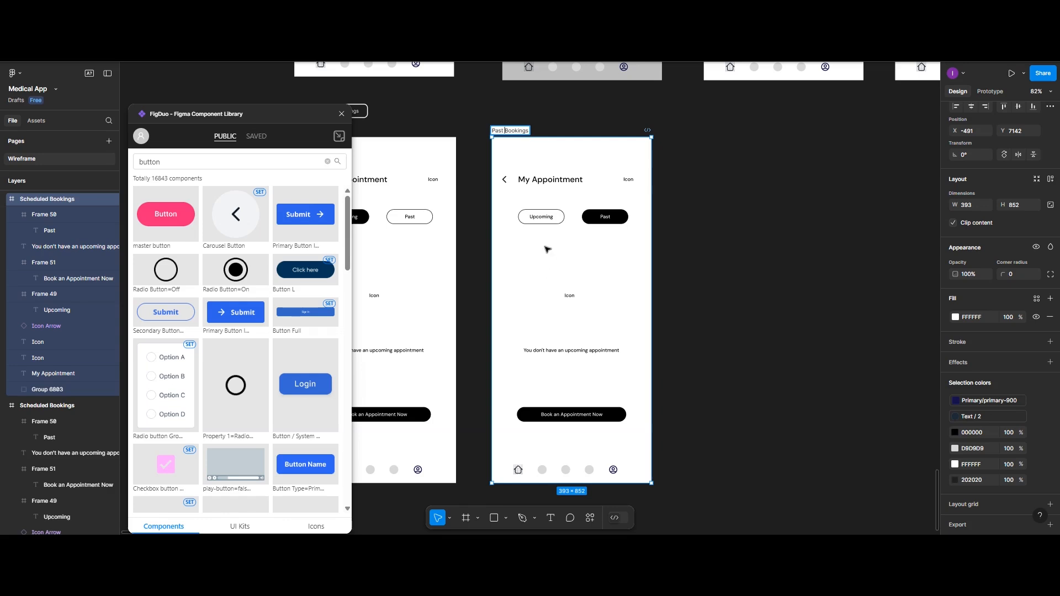
pyautogui.press('Return')
# Step: Duplicate the outlined Upcoming pill below the tabs at about X 65, Y 254 and widen it to about 300 × 36
pyautogui.moveTo(551, 222); pyautogui.dragTo(548, 259)
pyautogui.hotkey('ctrl', 'z')
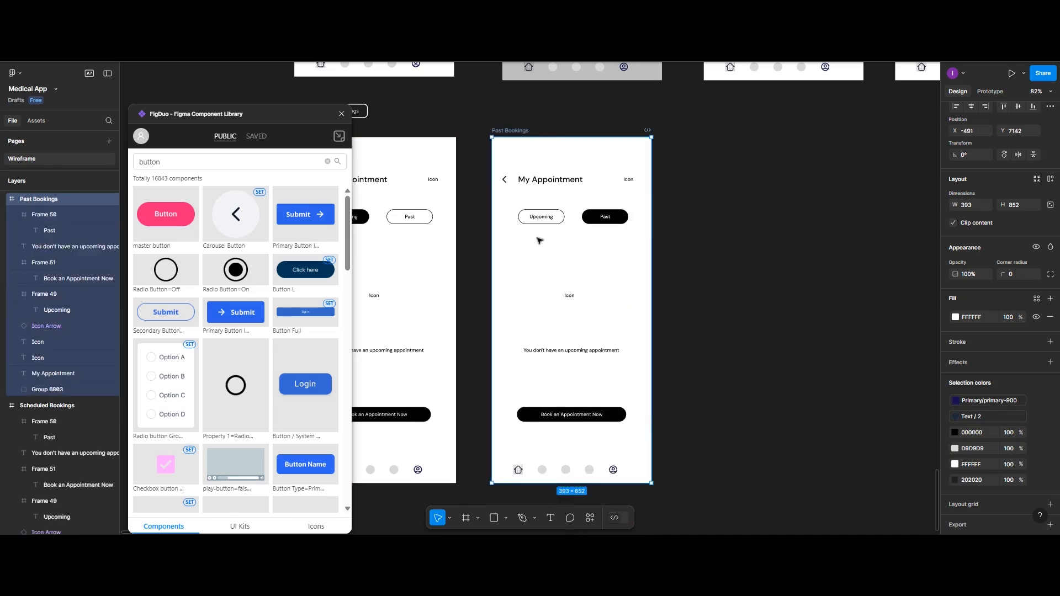
pyautogui.click(540, 221)
pyautogui.moveTo(540, 223); pyautogui.dragTo(642, 246)
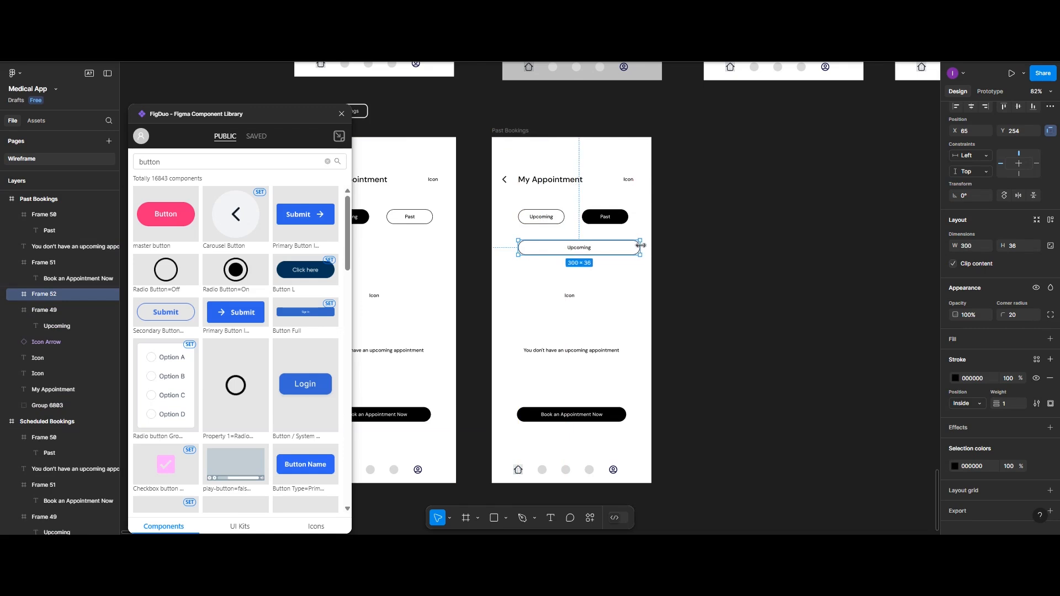
# Step: Change the wide outlined pill's label to "Search"
pyautogui.doubleClick(579, 250)
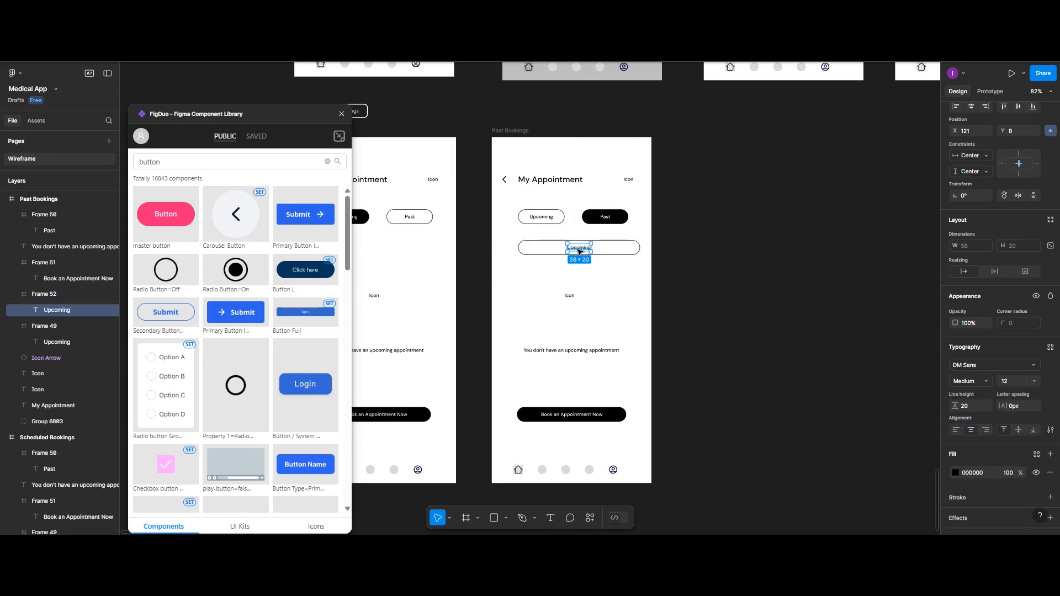
pyautogui.doubleClick(580, 250)
pyautogui.write('S')
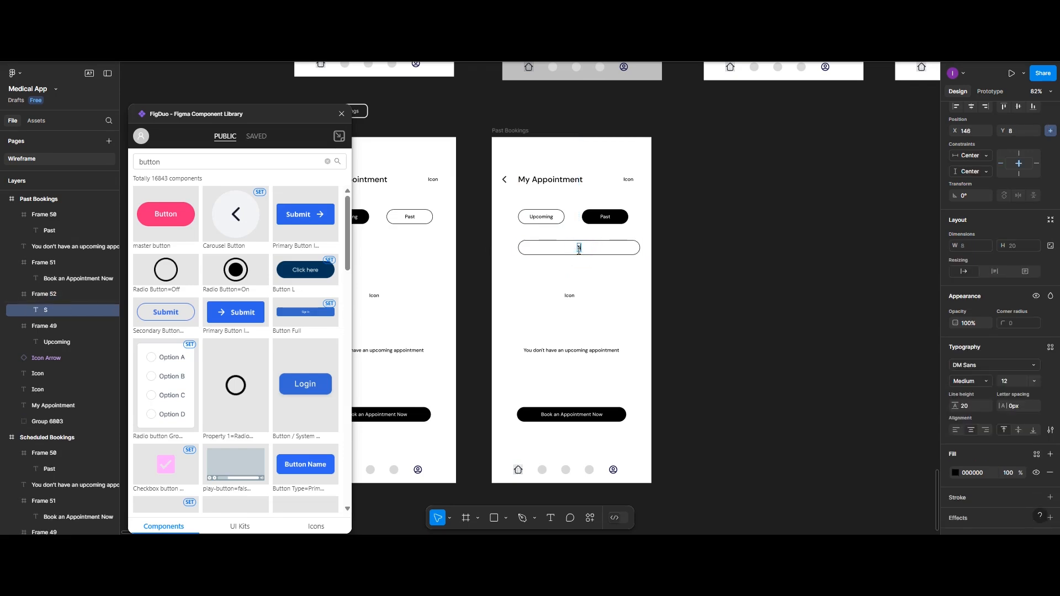
pyautogui.write('earch')
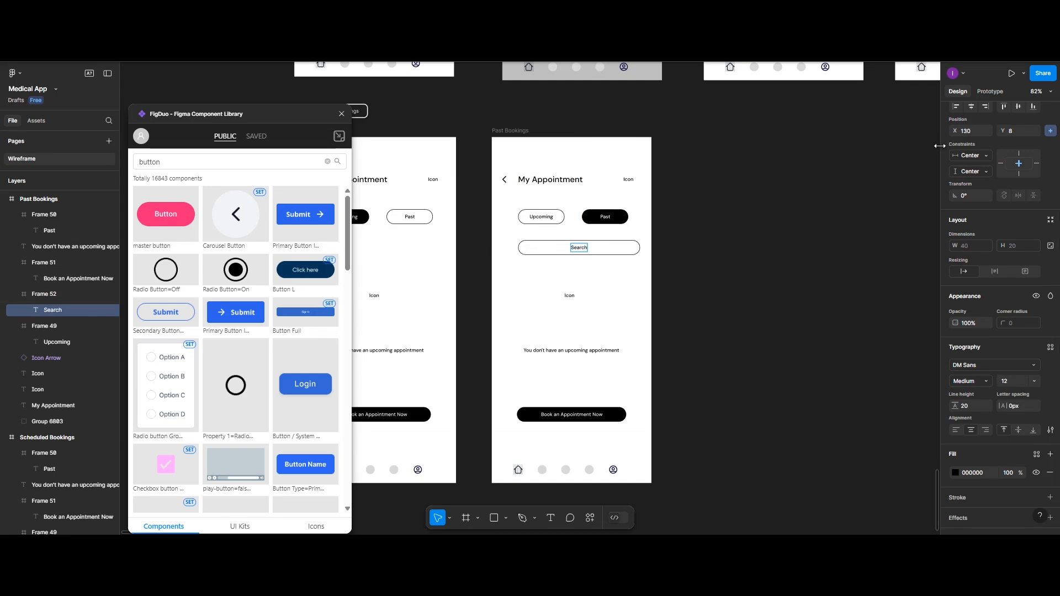
# Step: Left-align the Search label in its field with a small inset and move the field to about X 53, Y 236
pyautogui.click(956, 105)
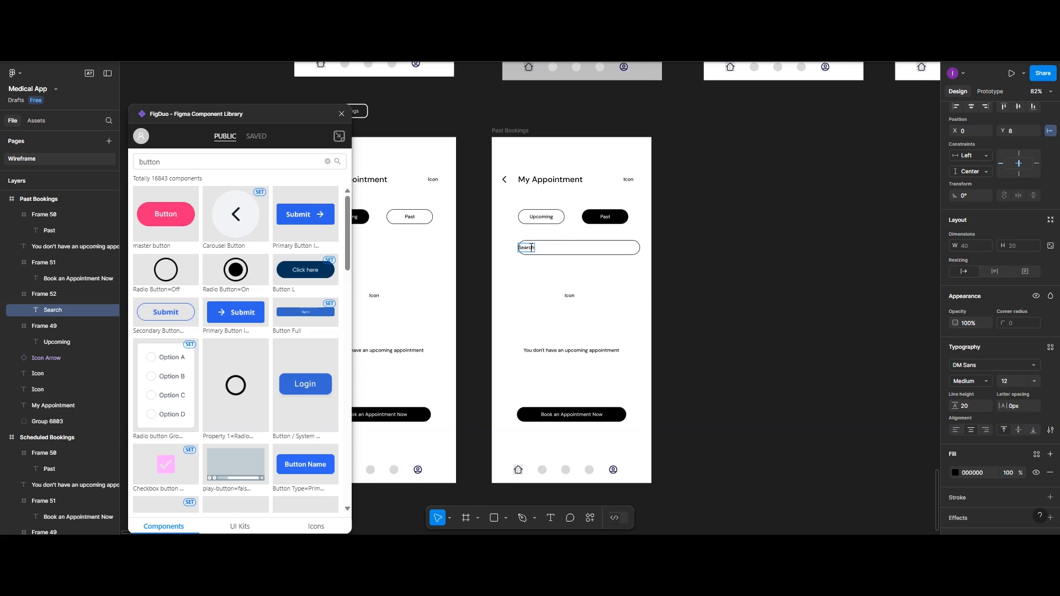
pyautogui.moveTo(529, 247); pyautogui.dragTo(545, 255)
pyautogui.click(545, 281)
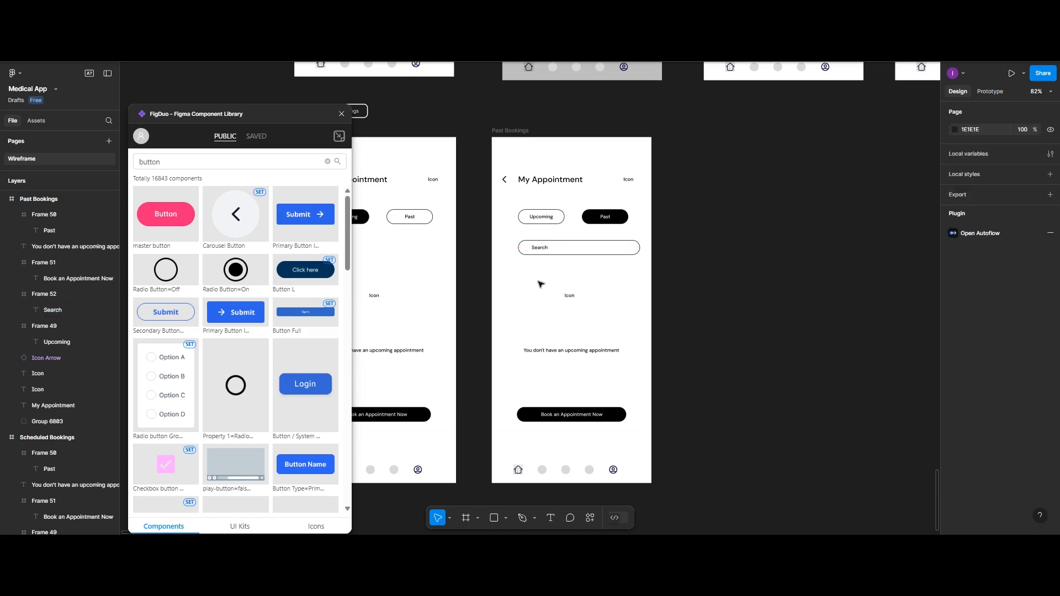
pyautogui.moveTo(555, 245)
pyautogui.mouseDown()
pyautogui.moveTo(569, 237)
pyautogui.moveTo(551, 238)
pyautogui.mouseUp()
pyautogui.click(703, 245)
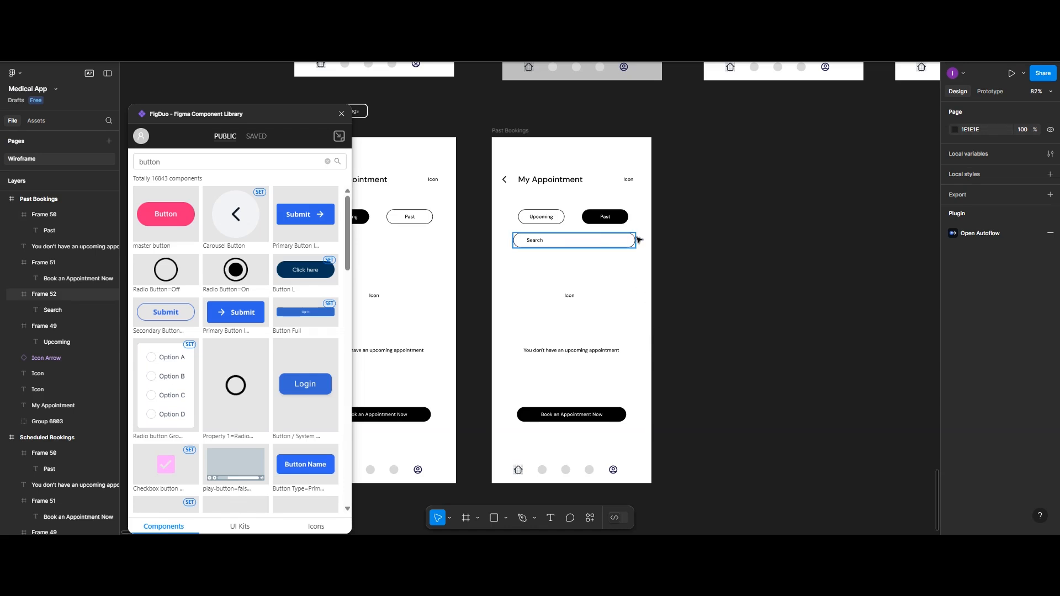
# Step: Search the FigDuo component library for "filter" and look through the components for a suitable filter icon
pyautogui.click(635, 241)
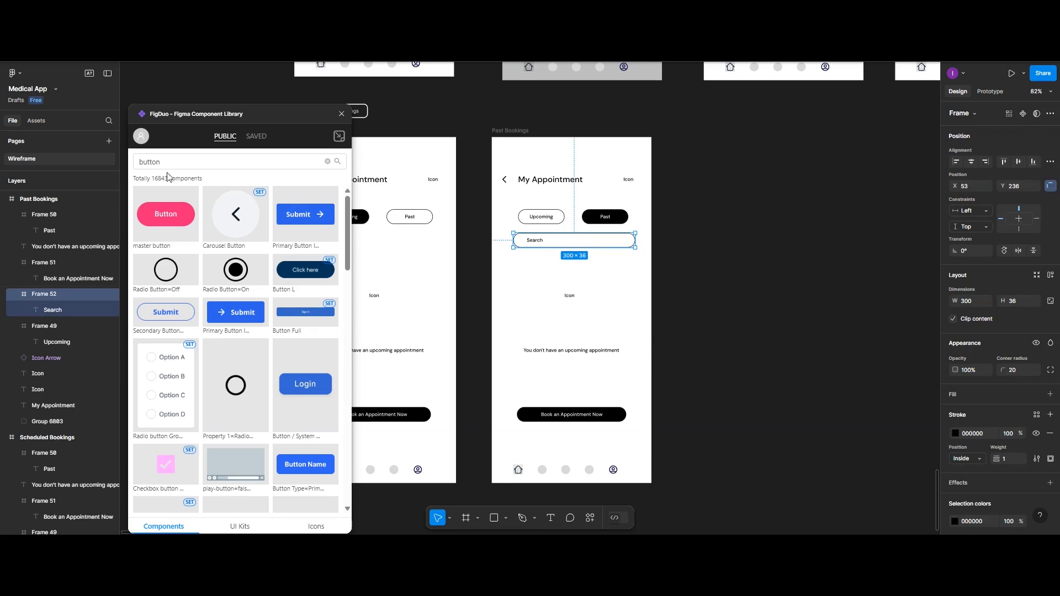
pyautogui.doubleClick(133, 166)
pyautogui.write('fu')
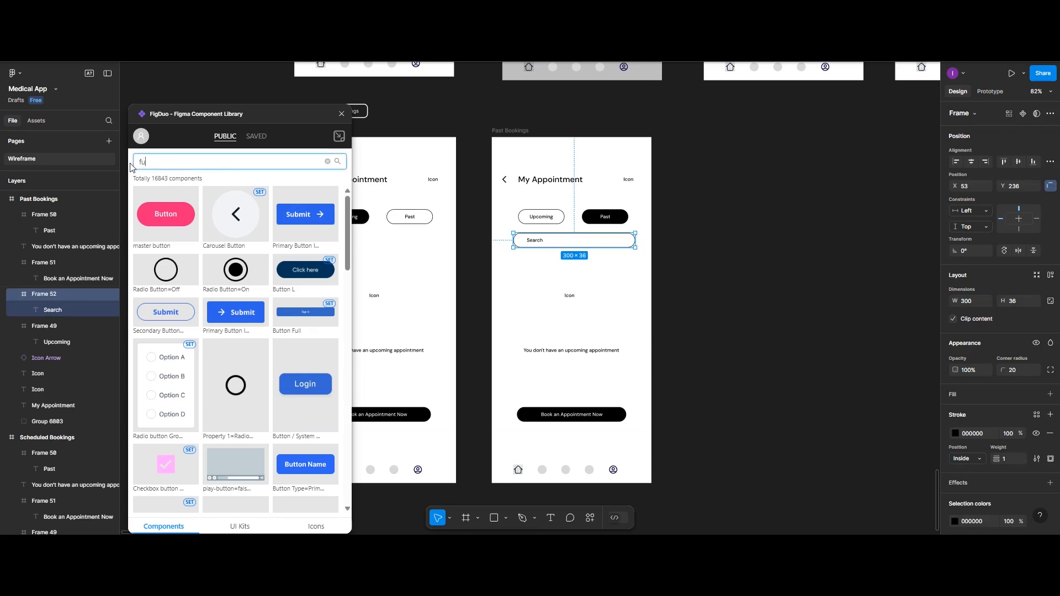
pyautogui.press('BackSpace')
pyautogui.write('ilter')
pyautogui.press('Return')
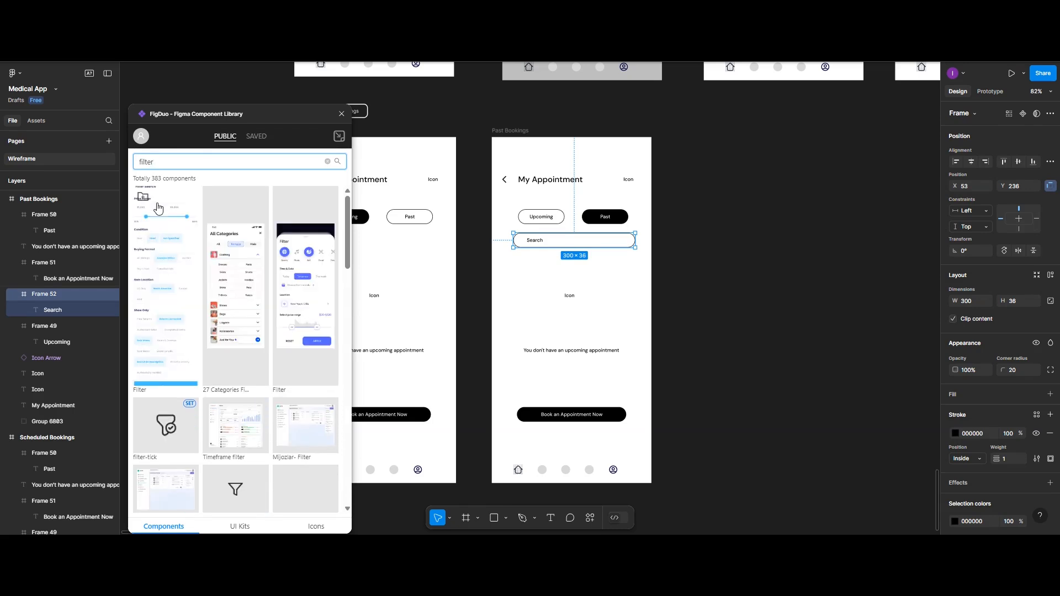
pyautogui.scroll(-3, 246, 221)
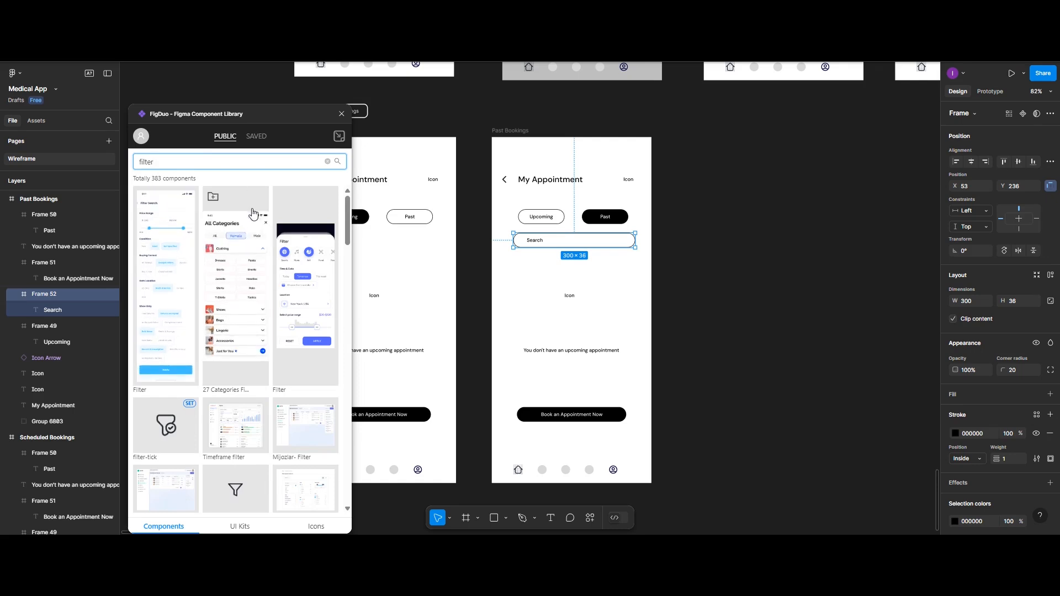
pyautogui.scroll(-8, 252, 266)
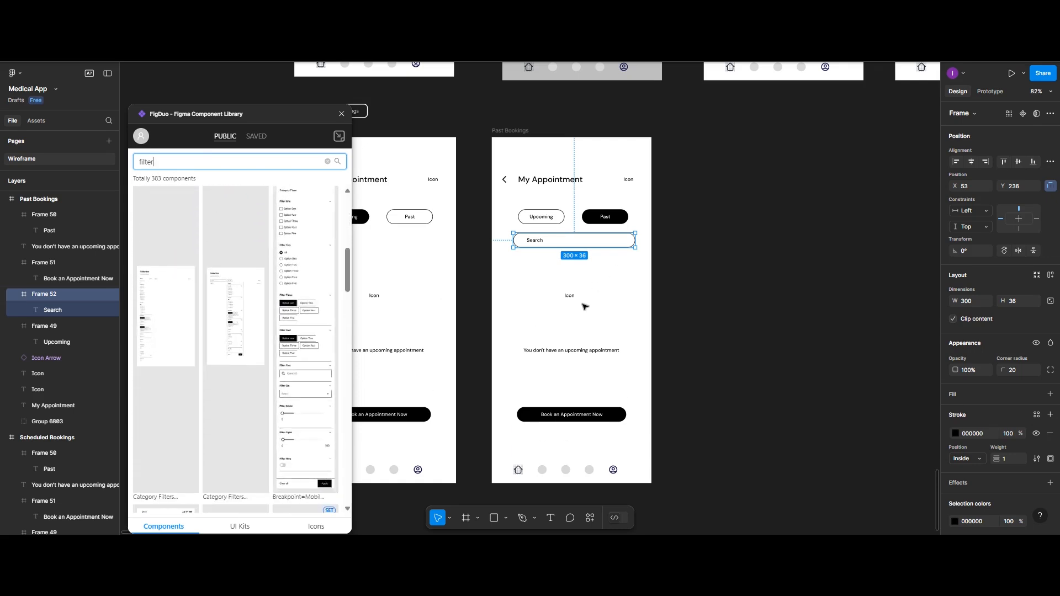
# Step: Narrow the Search field to about 246 × 36 and add a copy of the header's Icon text beside it, relabelled "Filter Icon"
pyautogui.moveTo(631, 239); pyautogui.dragTo(618, 239)
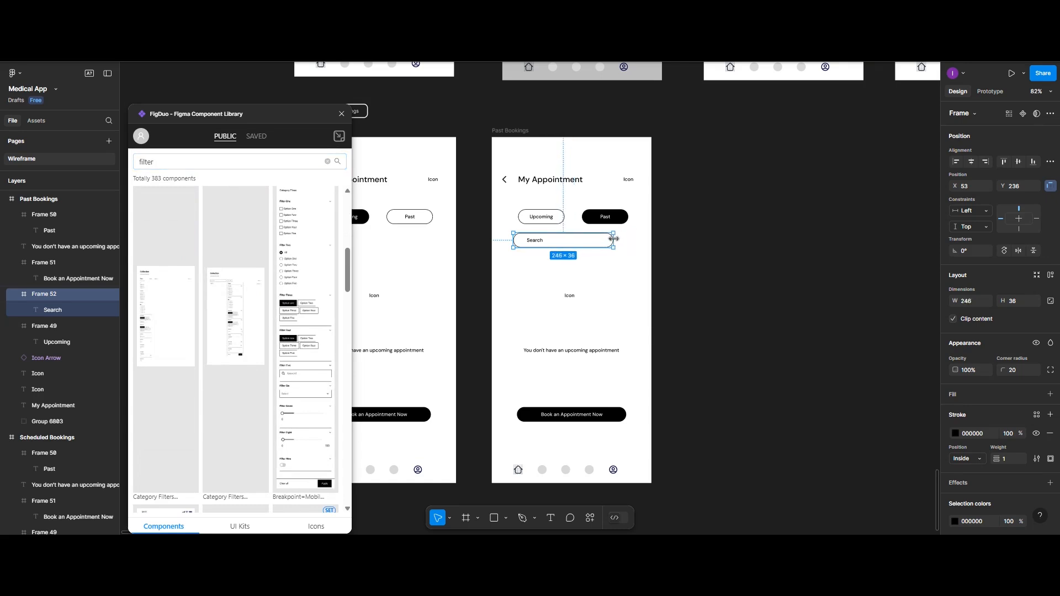
pyautogui.click(630, 181)
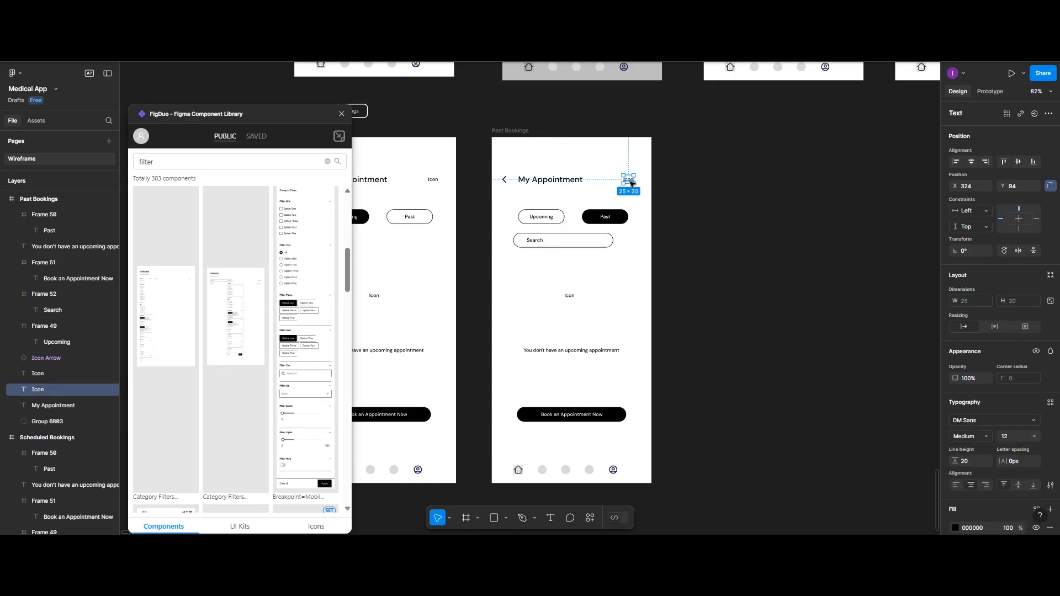
pyautogui.moveTo(631, 183); pyautogui.dragTo(632, 241)
pyautogui.doubleClick(631, 241)
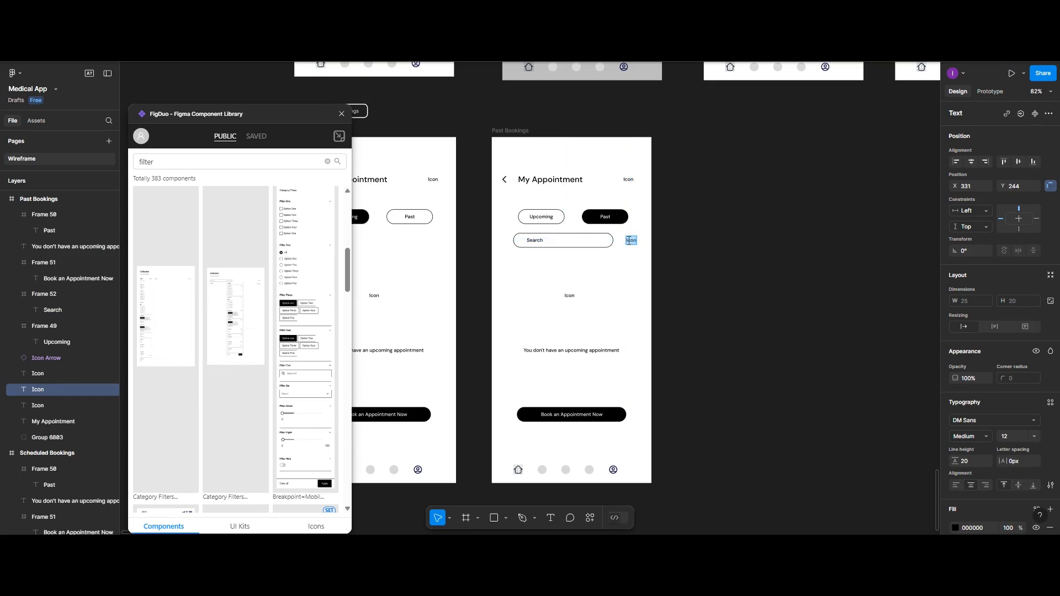
pyautogui.write('Filter')
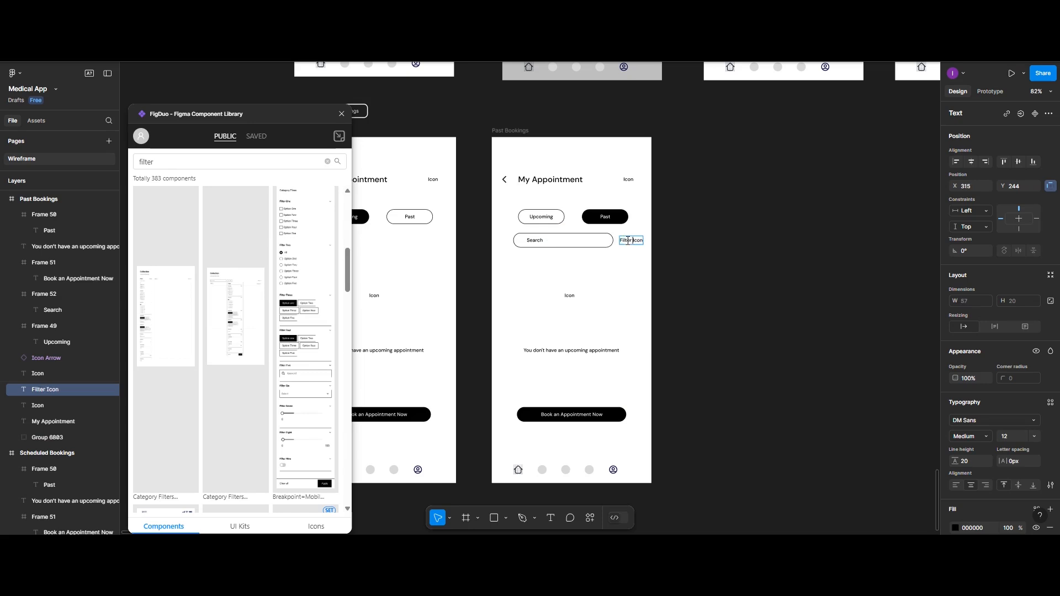
pyautogui.press('Escape')
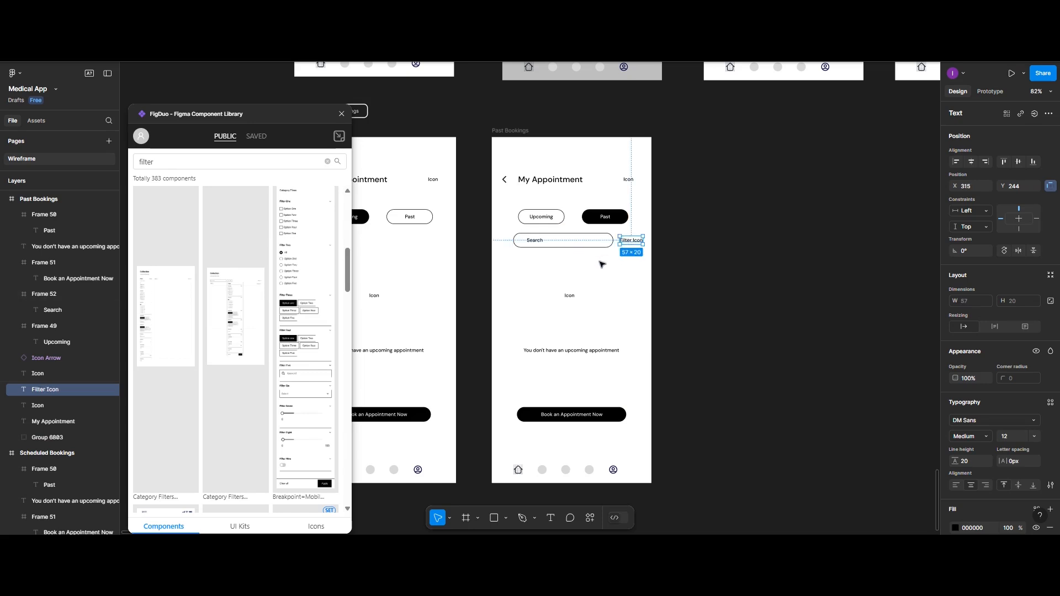
# Step: Shift the Search field left to about X 41, Y 236 and move the Filter Icon text slightly left beside it
pyautogui.click(551, 248)
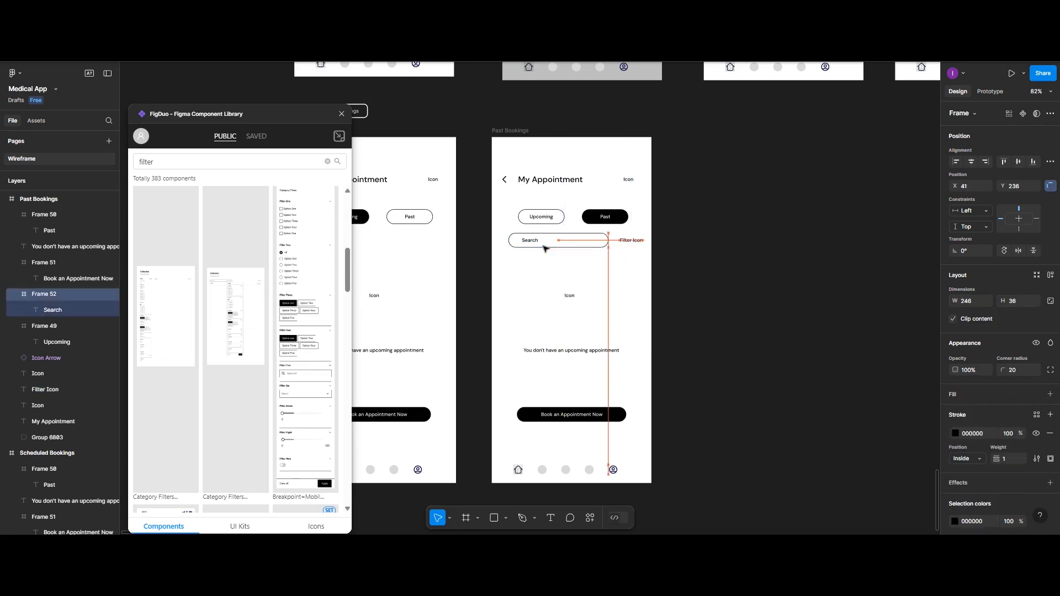
pyautogui.moveTo(633, 245); pyautogui.dragTo(630, 243)
pyautogui.click(614, 285)
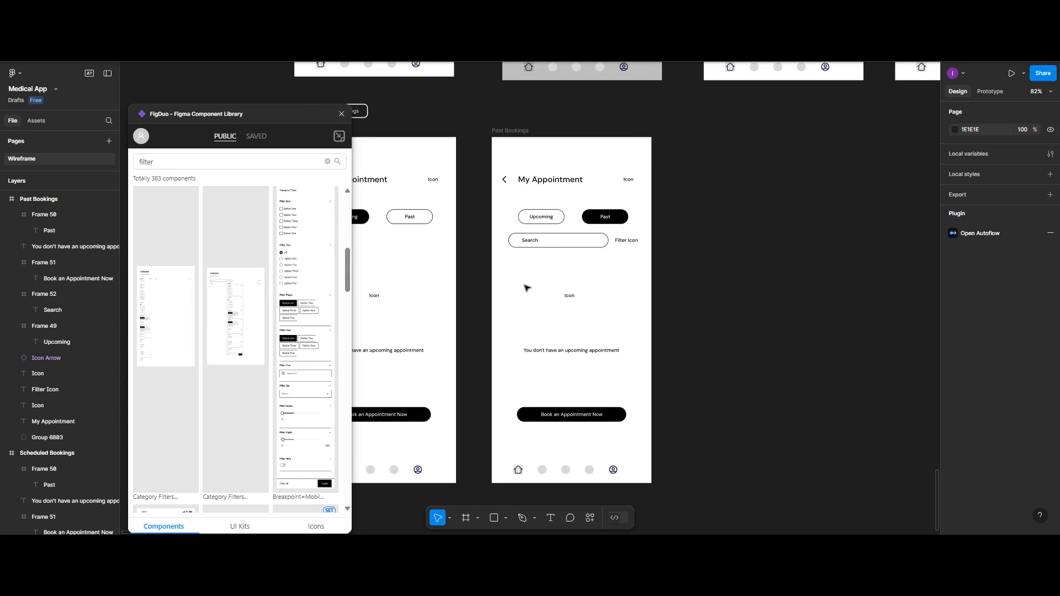
# Step: Delete the central Icon placeholder, the empty-state message and the Book an Appointment Now button from the Past Bookings frame
pyautogui.moveTo(535, 360); pyautogui.dragTo(626, 440)
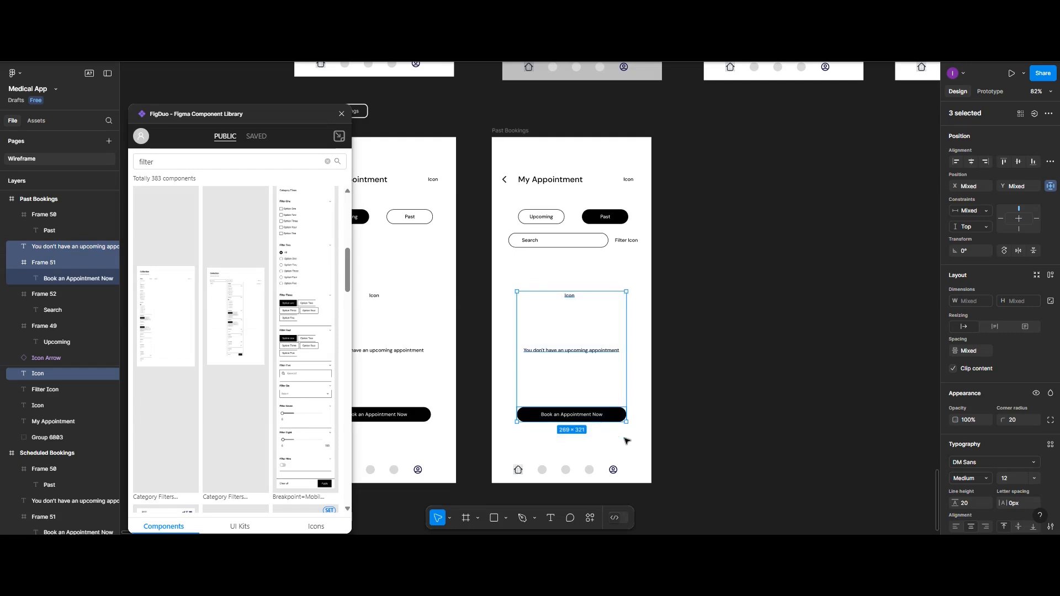
pyautogui.press('Delete')
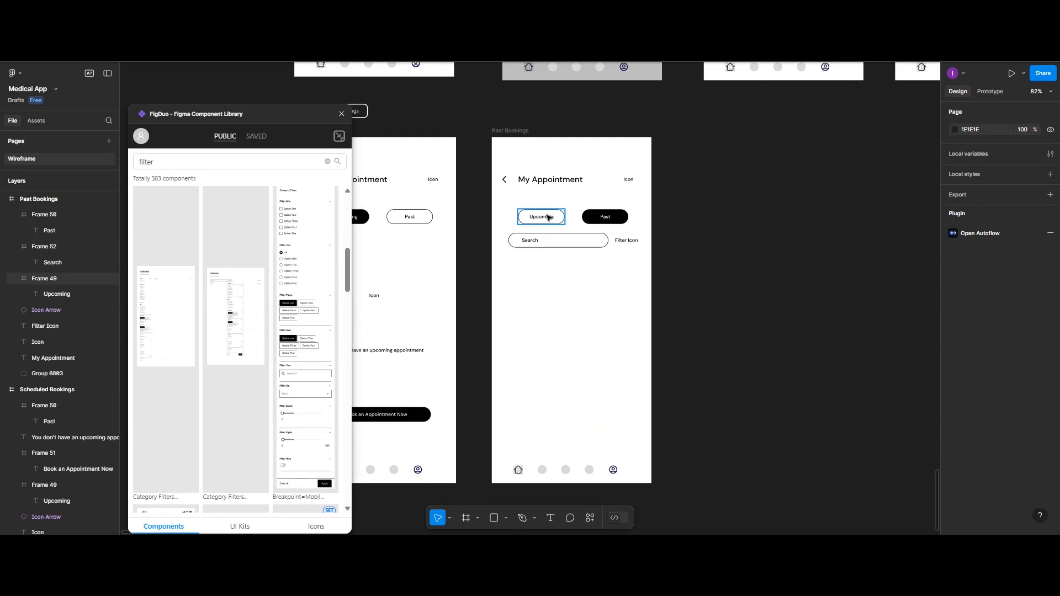
# Step: Raise the Past Bookings frame's Upcoming tab to about X 50, Y 157, align the Past tab level with it, and close the component library
pyautogui.moveTo(542, 210); pyautogui.dragTo(543, 209)
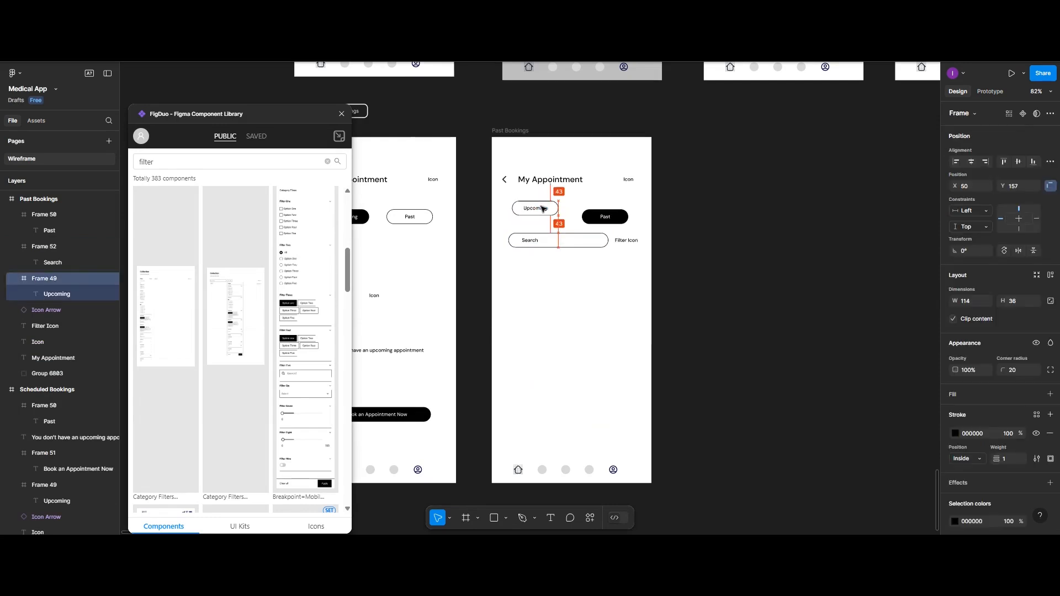
pyautogui.click(603, 210)
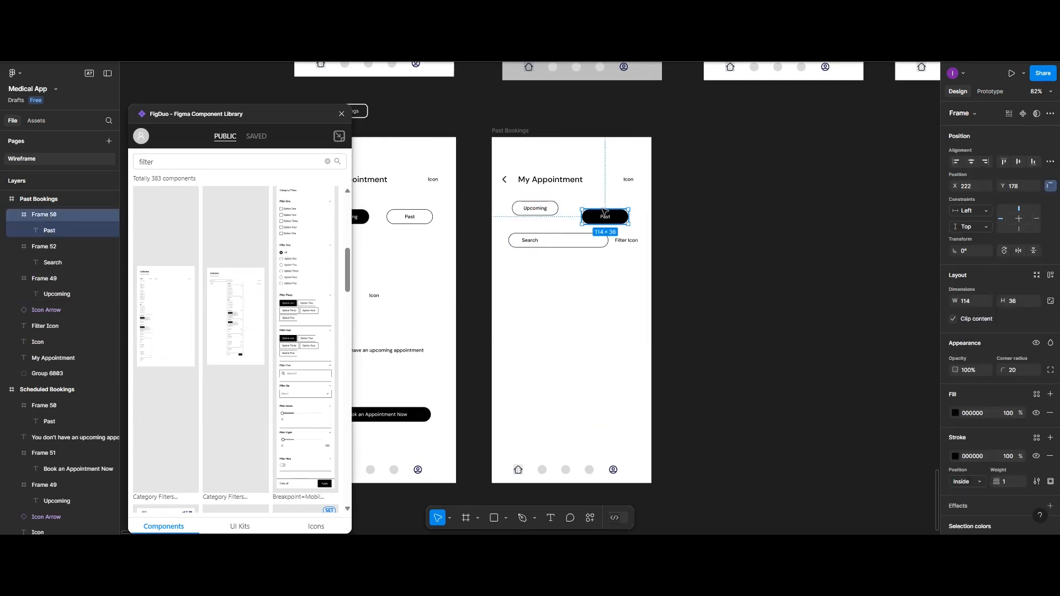
pyautogui.click(611, 284)
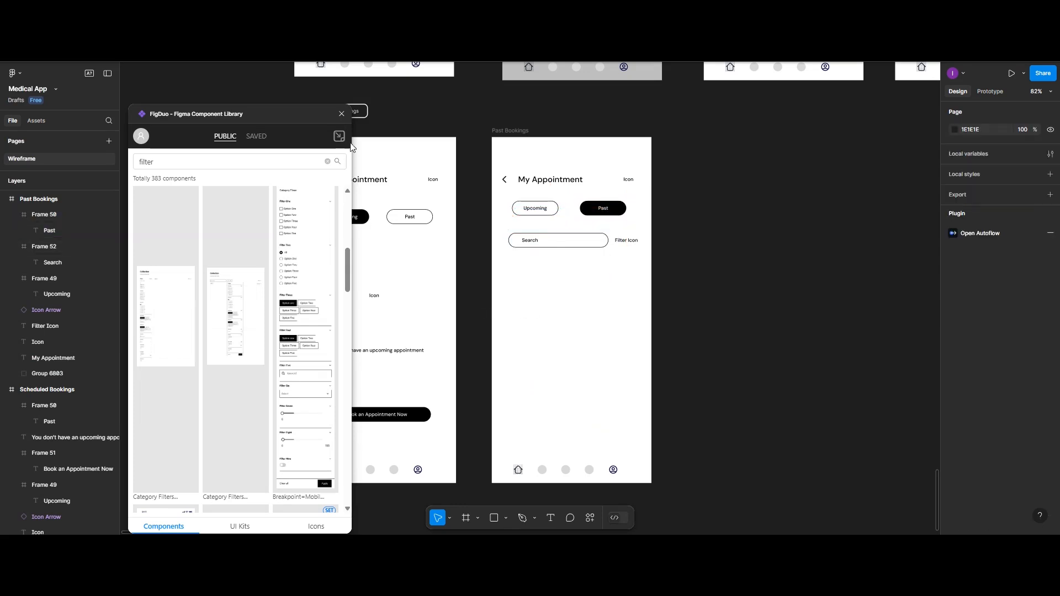
pyautogui.click(341, 113)
# Step: Copy the first four list rows from the Reviews frame into the Past Bookings frame below the Search field, at about X 50, Y 315
pyautogui.scroll(6, 547, 140)
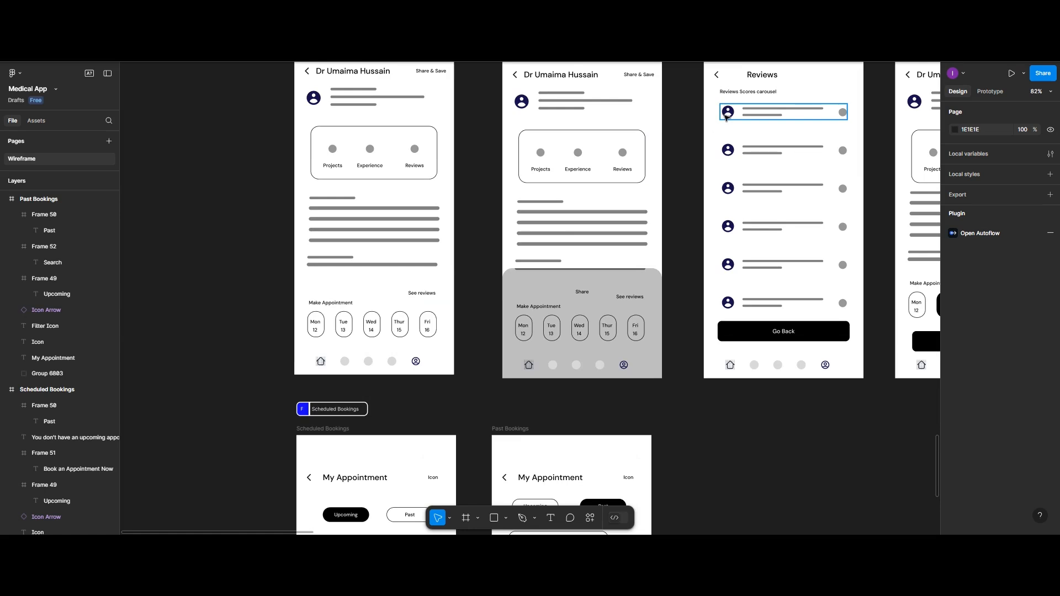
pyautogui.keyDown('shift'); pyautogui.click(736, 152); pyautogui.keyUp('shift')
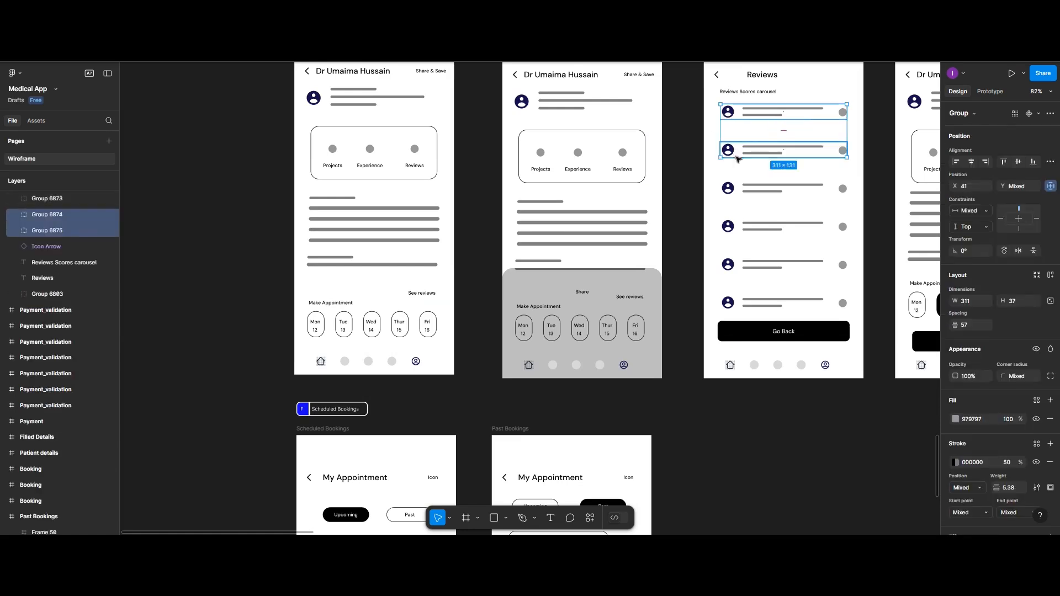
pyautogui.keyDown('shift'); pyautogui.click(738, 187); pyautogui.keyUp('shift')
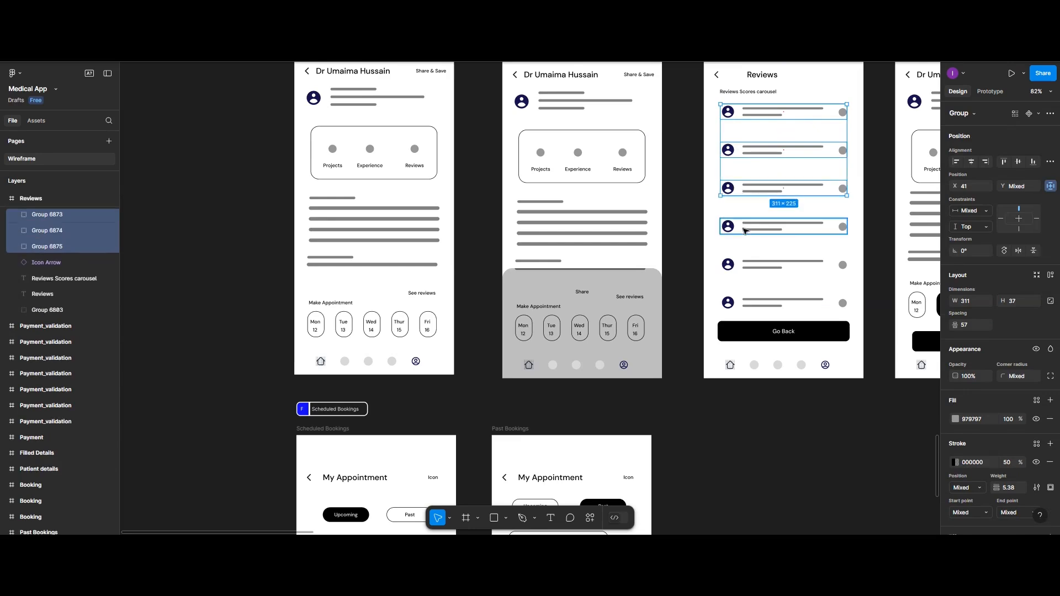
pyautogui.keyDown('shift'); pyautogui.click(744, 228); pyautogui.keyUp('shift')
pyautogui.scroll(-5, 742, 236)
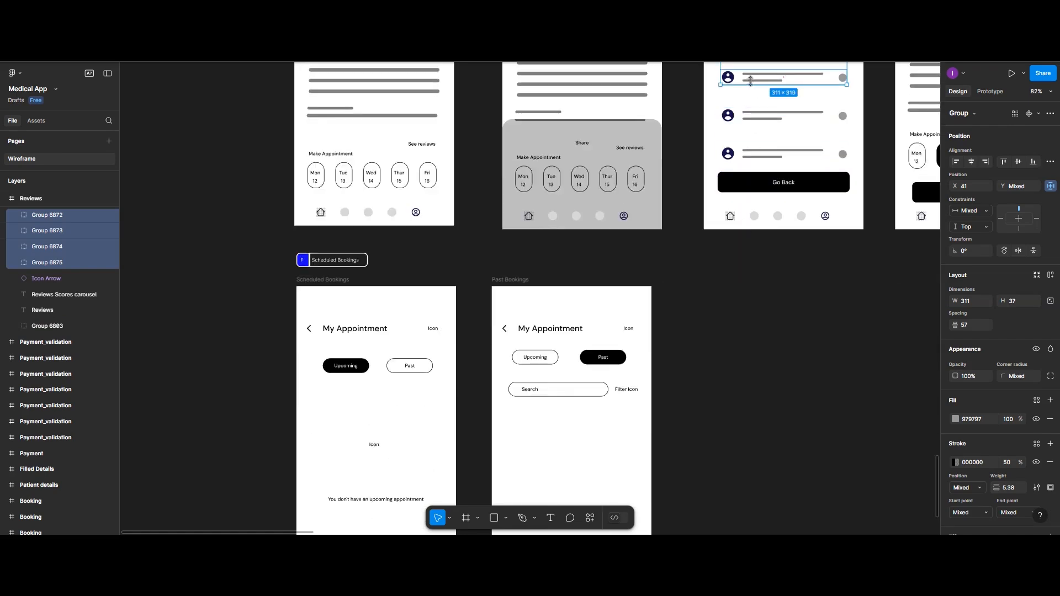
pyautogui.moveTo(751, 81); pyautogui.dragTo(545, 490)
pyautogui.scroll(-5, 559, 441)
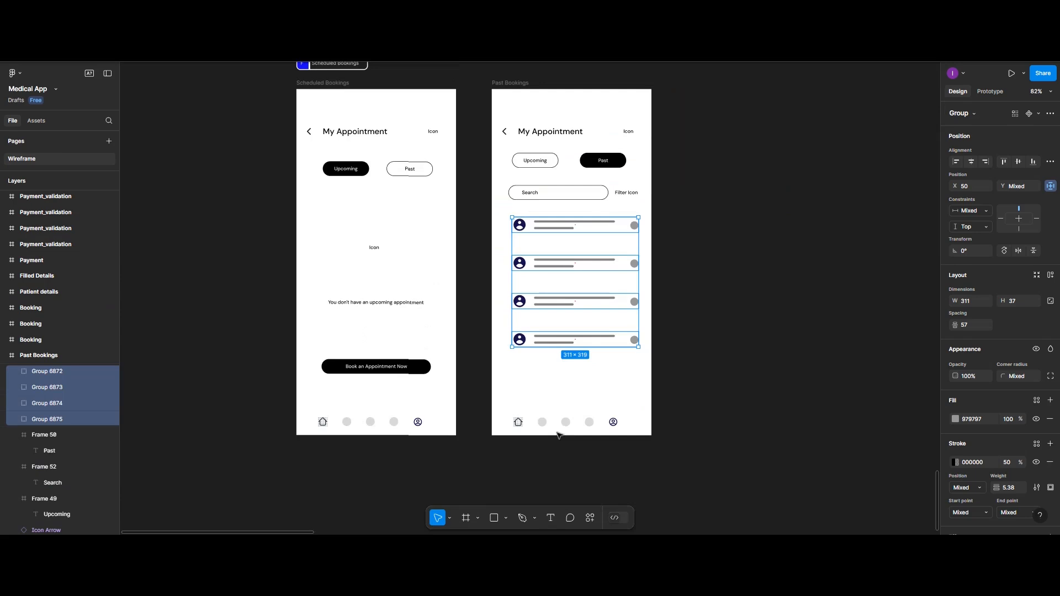
# Step: Centre each of the four list rows horizontally within the Past Bookings frame
pyautogui.click(673, 296)
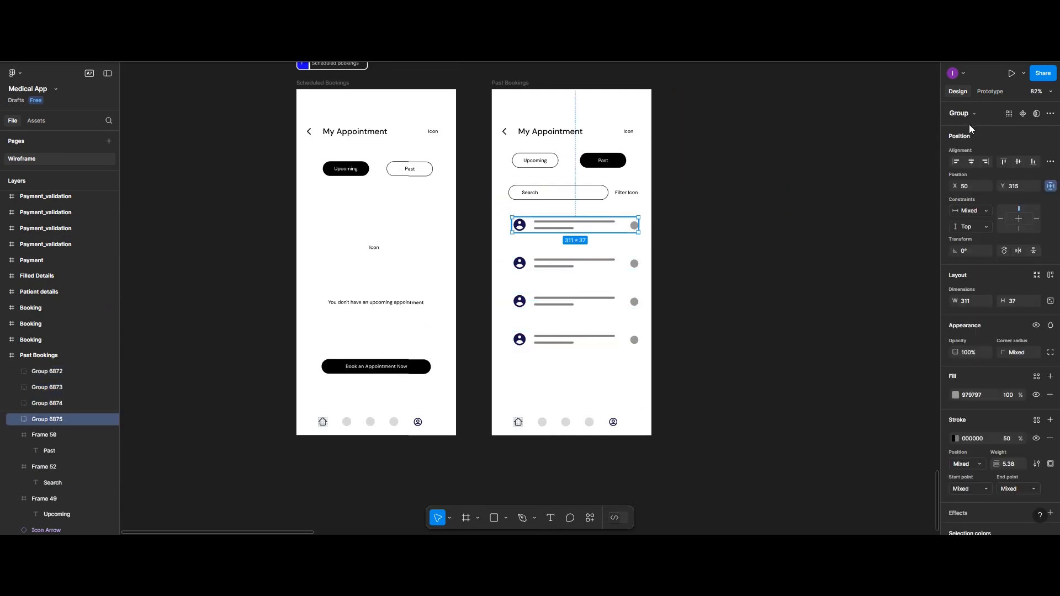
pyautogui.click(973, 161)
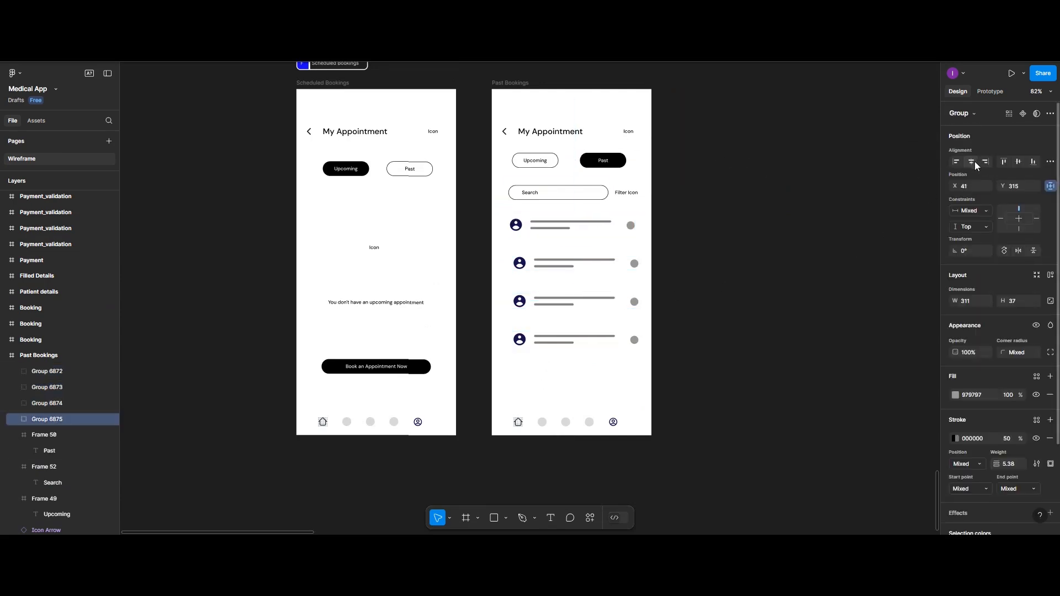
pyautogui.click(565, 265)
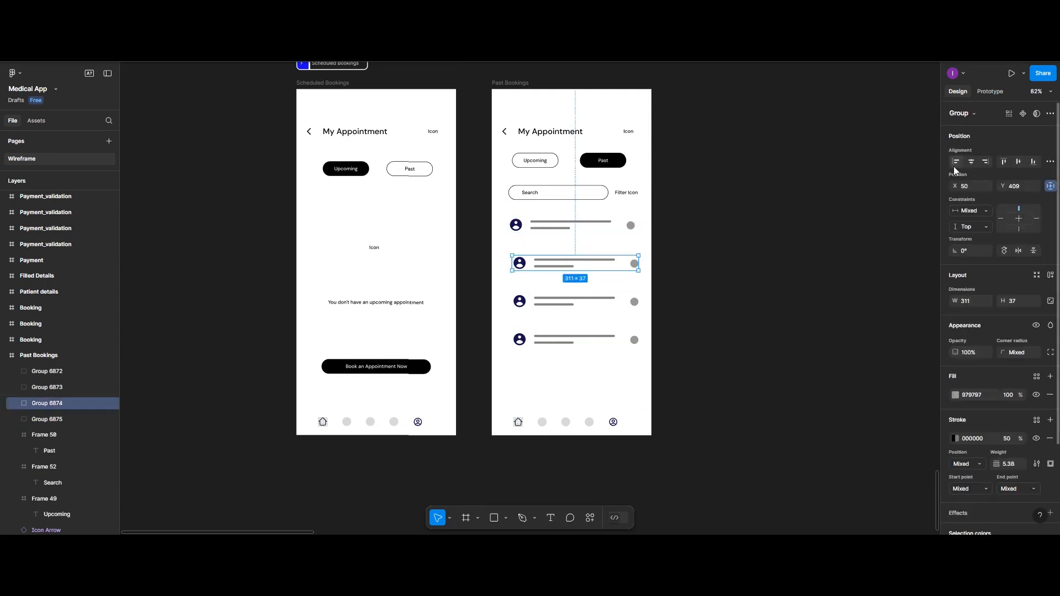
pyautogui.click(971, 161)
pyautogui.click(574, 307)
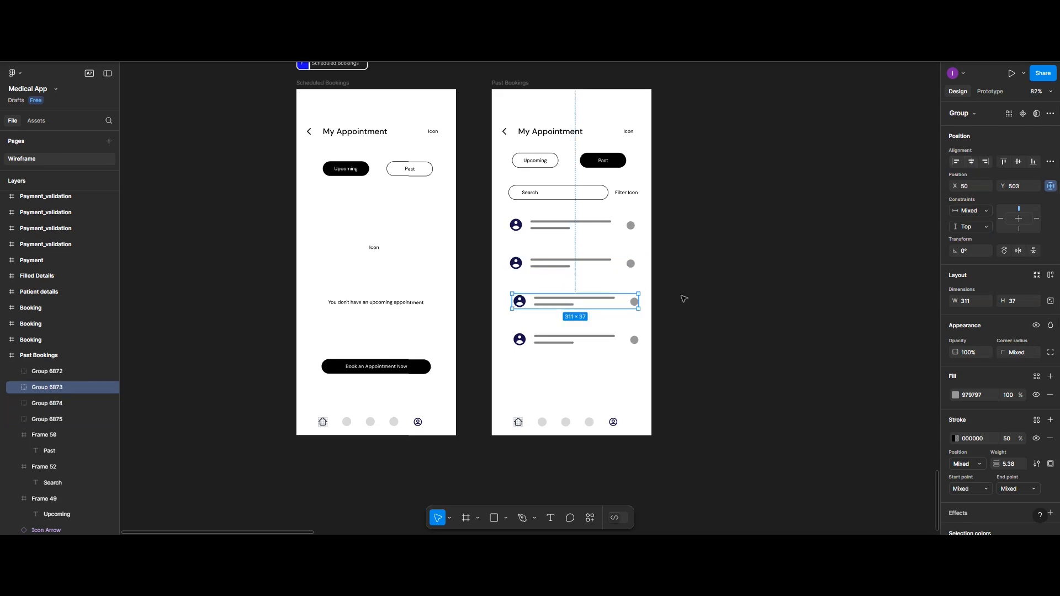
pyautogui.click(972, 161)
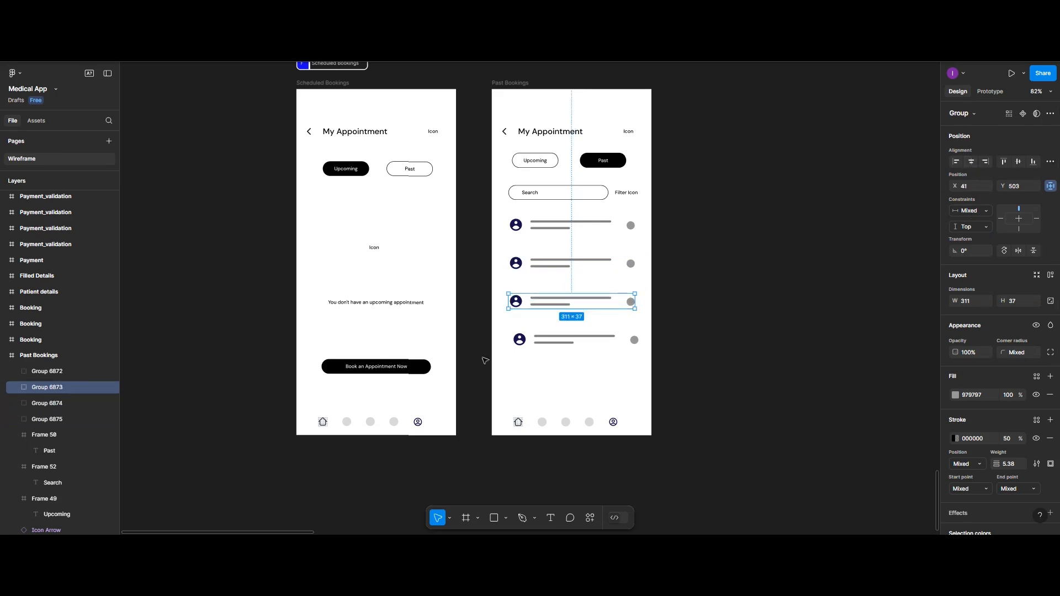
pyautogui.click(551, 342)
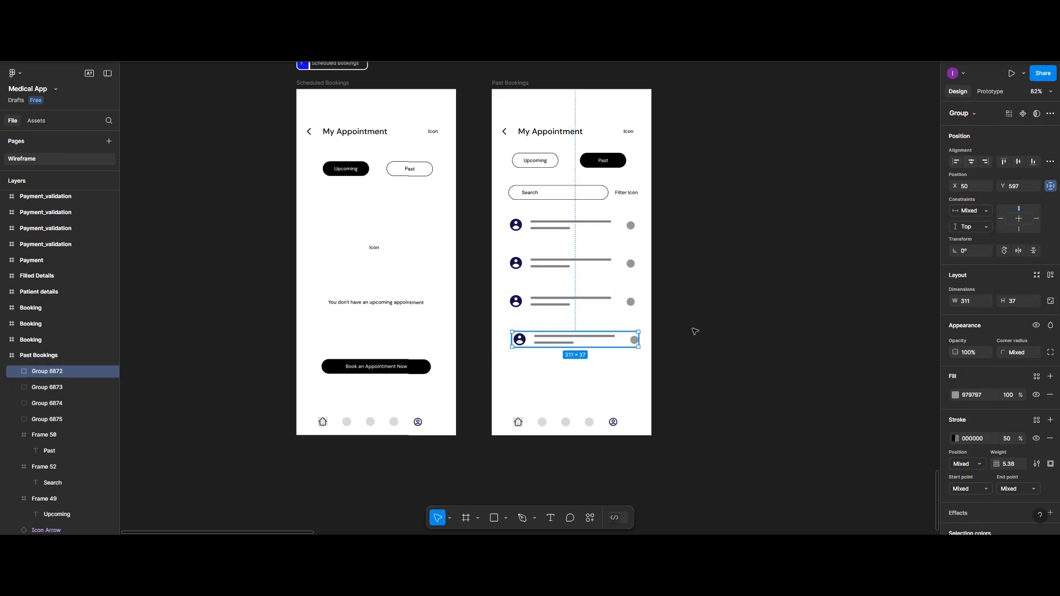
pyautogui.click(971, 162)
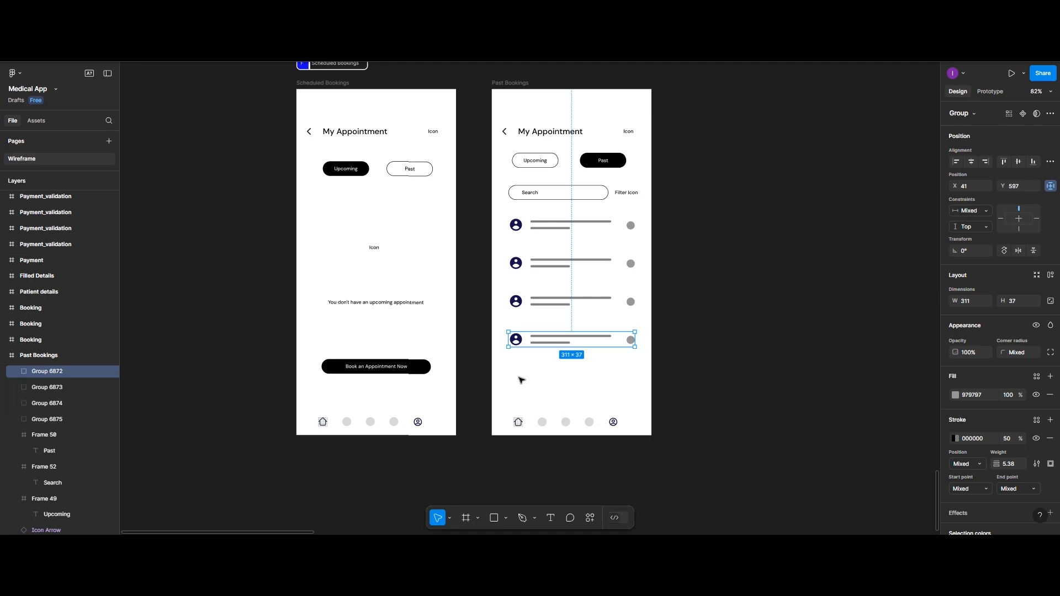
pyautogui.click(330, 244)
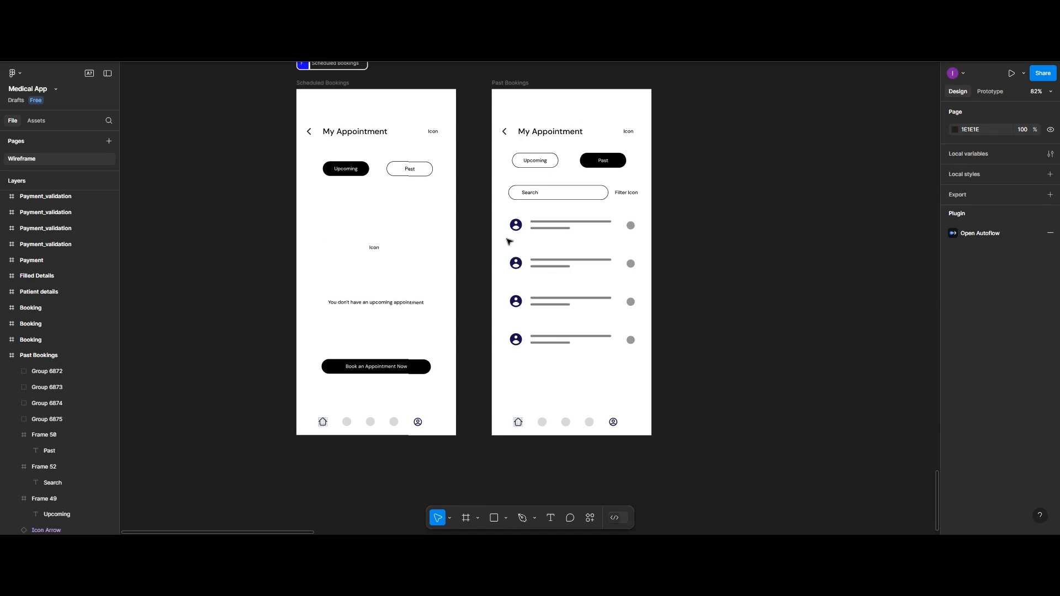
# Step: Duplicate the Past Bookings frame beside the original, at about X 18, Y 7142
pyautogui.scroll(2, 509, 242)
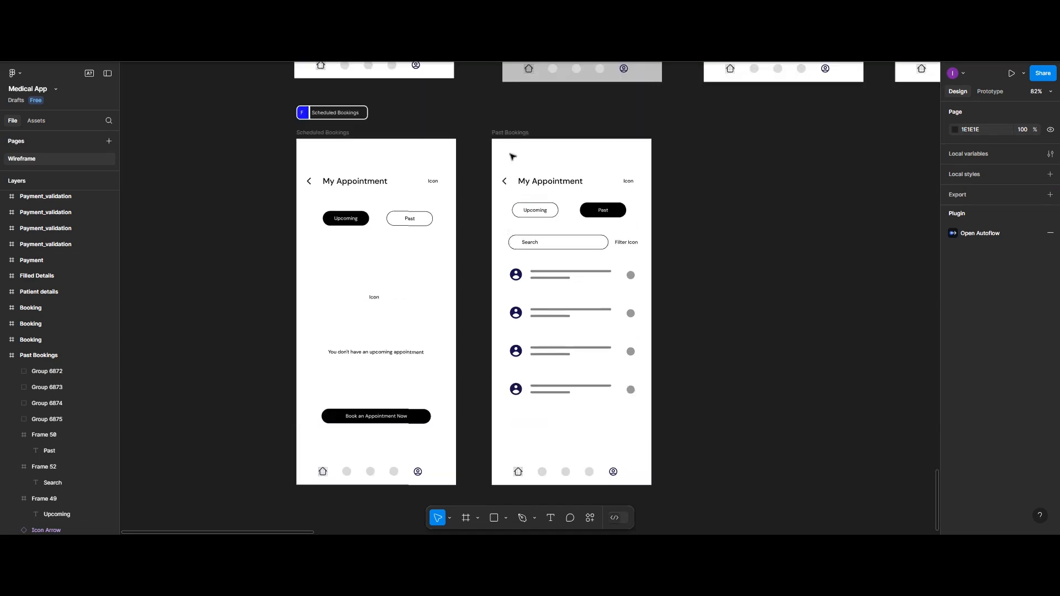
pyautogui.click(511, 133)
pyautogui.click(510, 133)
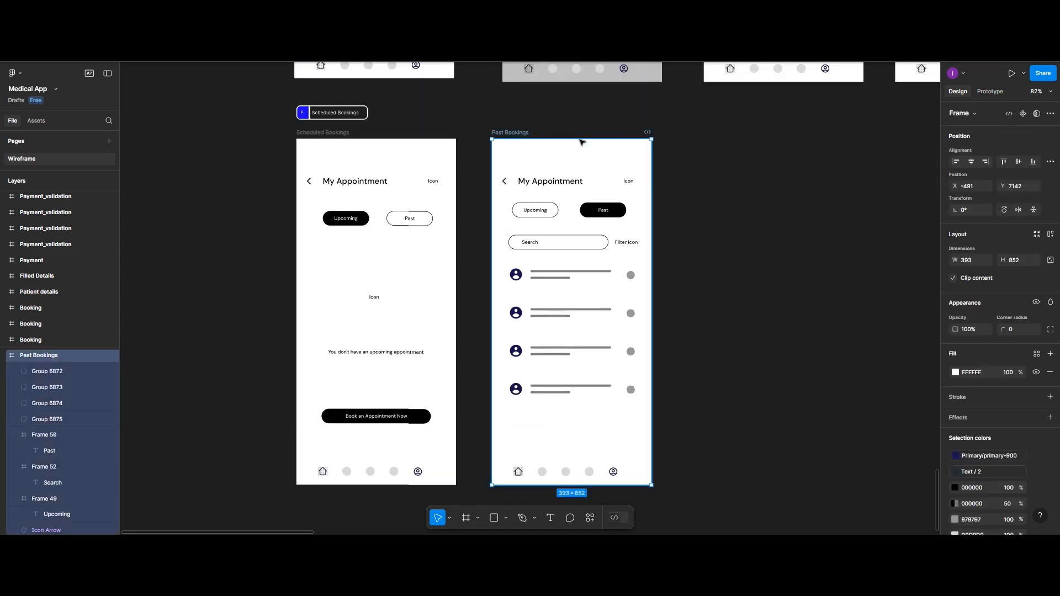
pyautogui.moveTo(581, 142); pyautogui.dragTo(719, 133)
pyautogui.hscroll(-1, 715, 177)
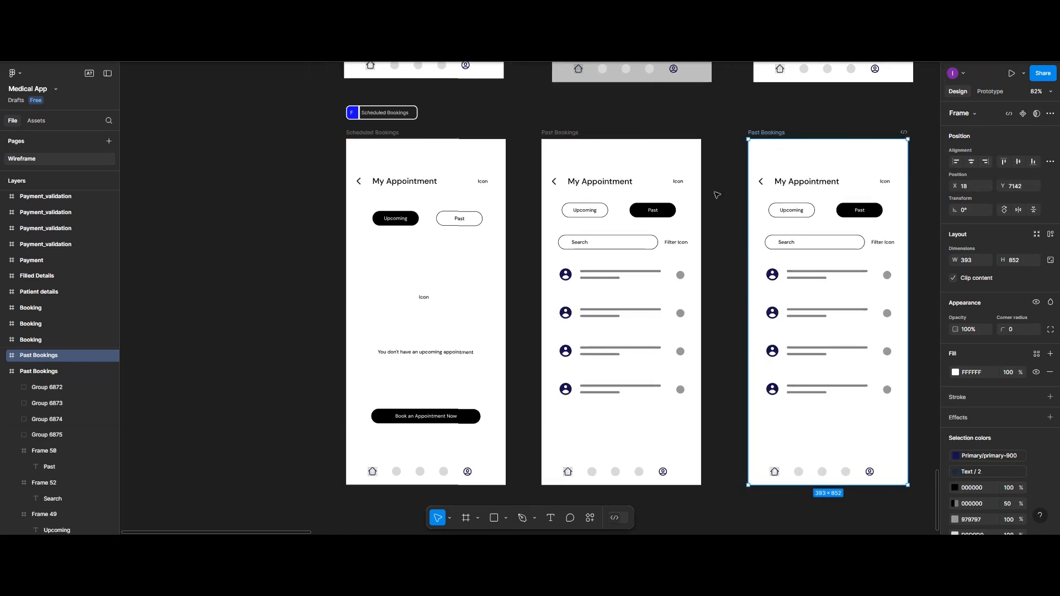
pyautogui.hscroll(5, 698, 193)
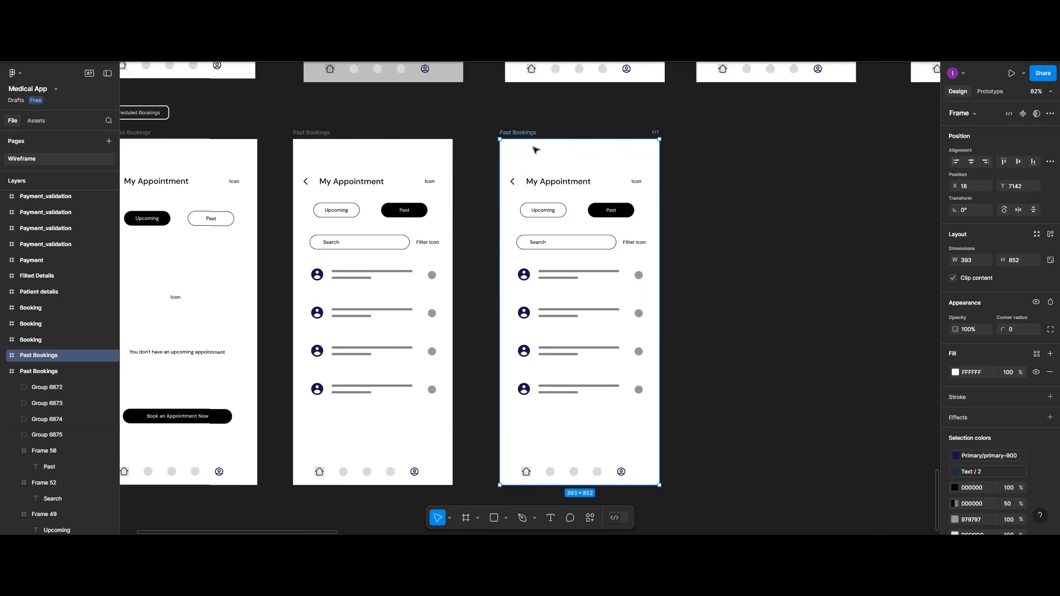
# Step: Rename the duplicated Past Bookings frame as Upcoming Bookings
pyautogui.doubleClick(512, 133)
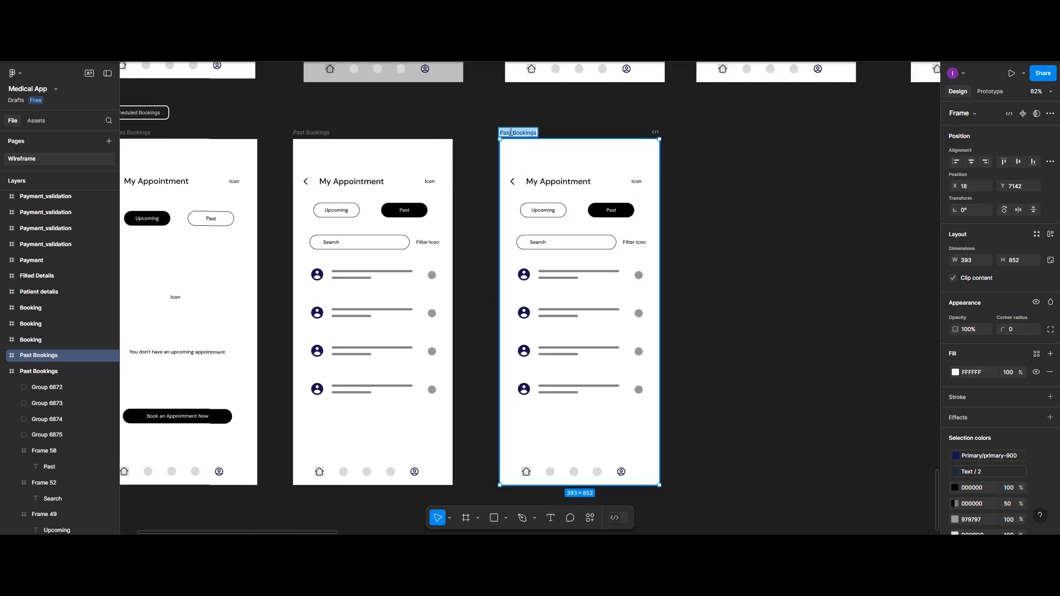
pyautogui.click(511, 132)
pyautogui.hotkey('ctrl', 'a')
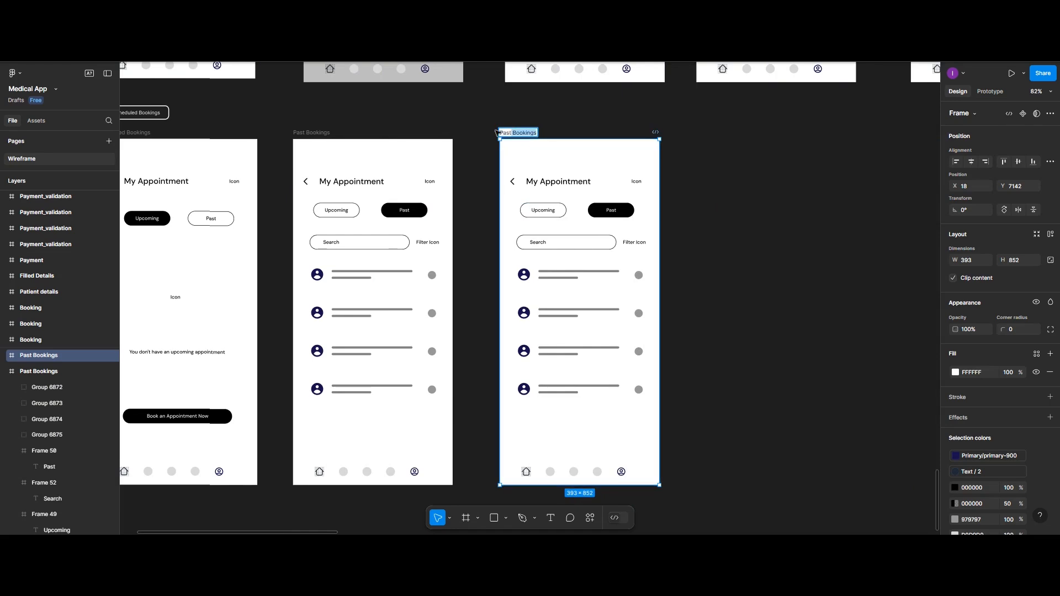
pyautogui.press('Left')
pyautogui.press('BackSpace')
pyautogui.press('BackSpace')
pyautogui.press('BackSpace')
pyautogui.press('BackSpace')
pyautogui.write('Upcoming')
pyautogui.press('Return')
# Step: Give the Upcoming tab in the Upcoming Bookings frame a black 000000 fill and colour its label white FFFFFF
pyautogui.click(557, 217)
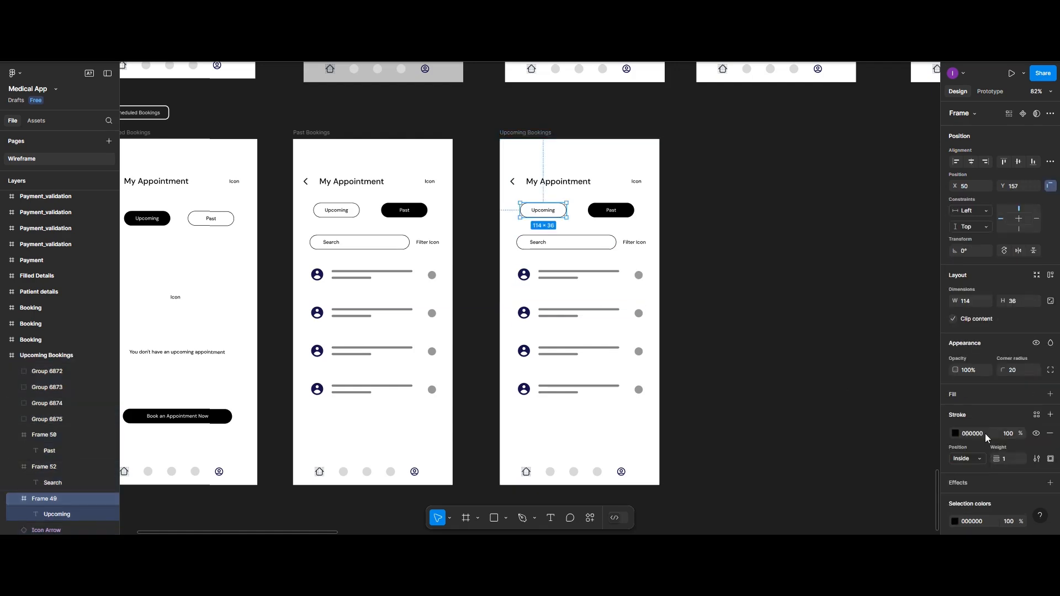
pyautogui.scroll(-1, 959, 410)
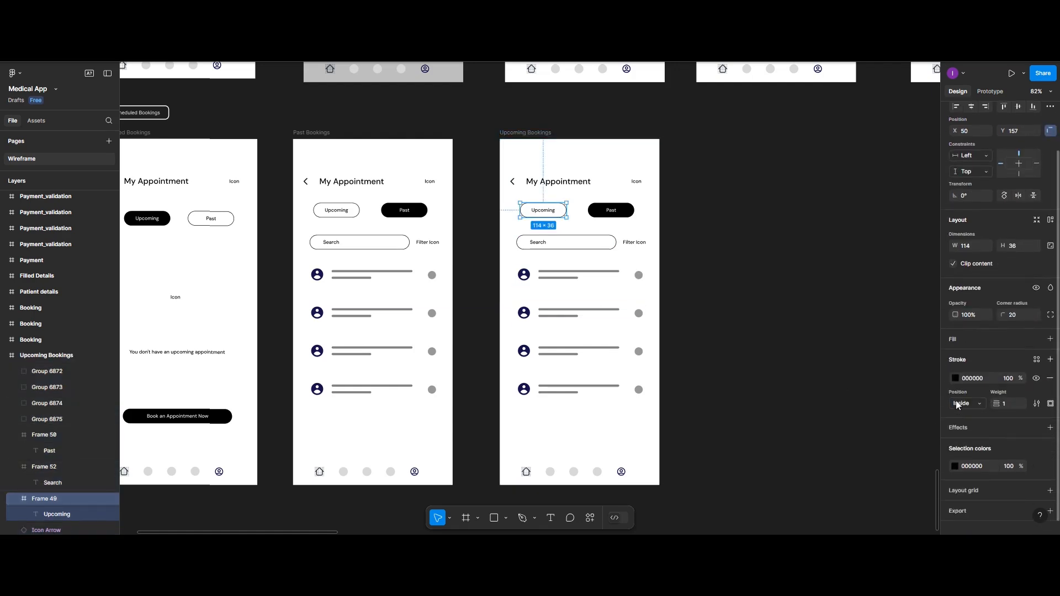
pyautogui.click(953, 339)
pyautogui.click(956, 358)
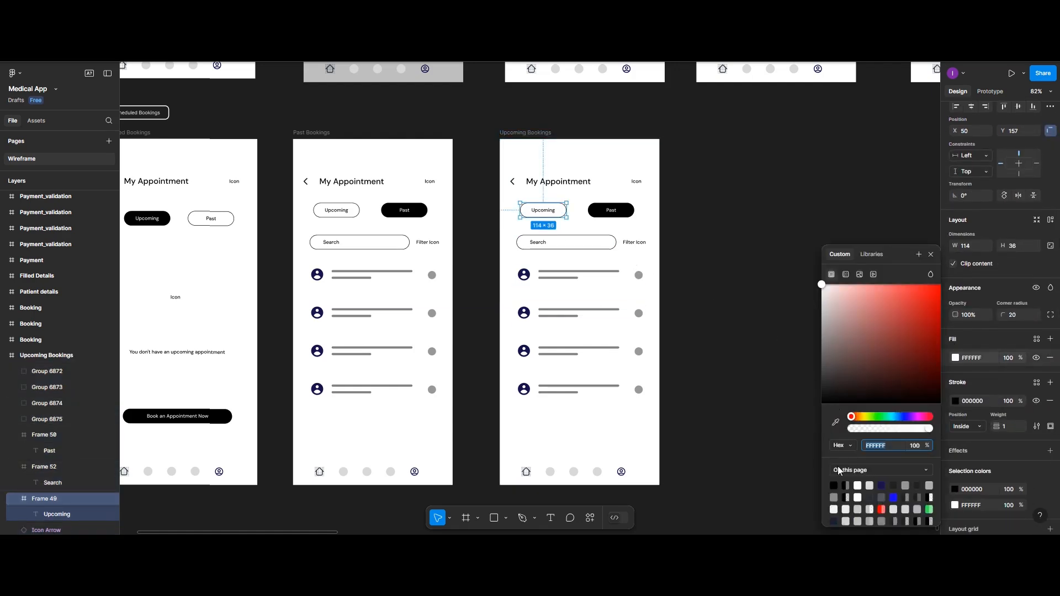
pyautogui.click(834, 485)
pyautogui.doubleClick(543, 211)
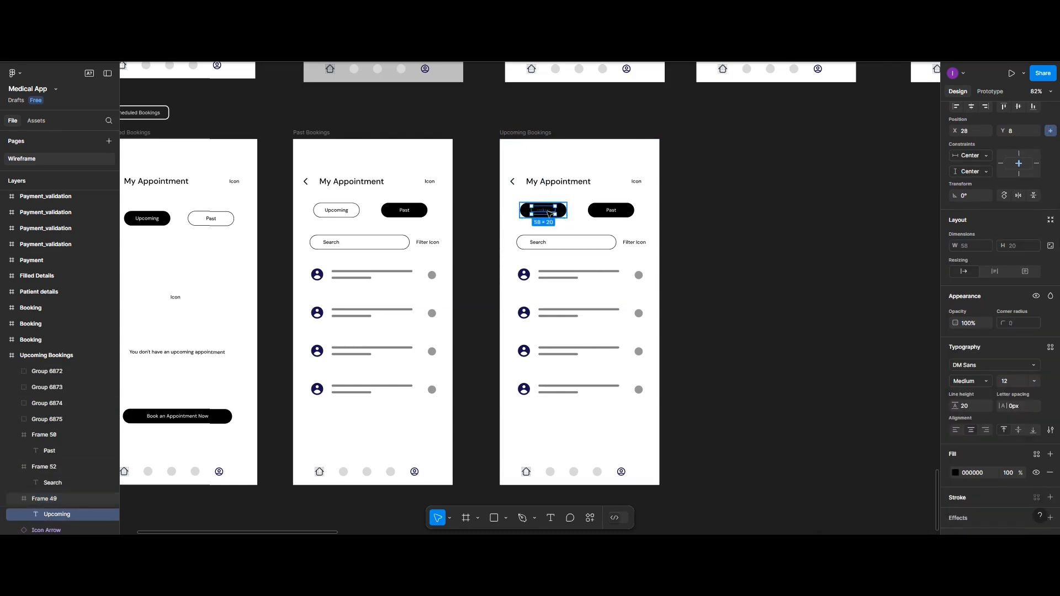
pyautogui.click(955, 473)
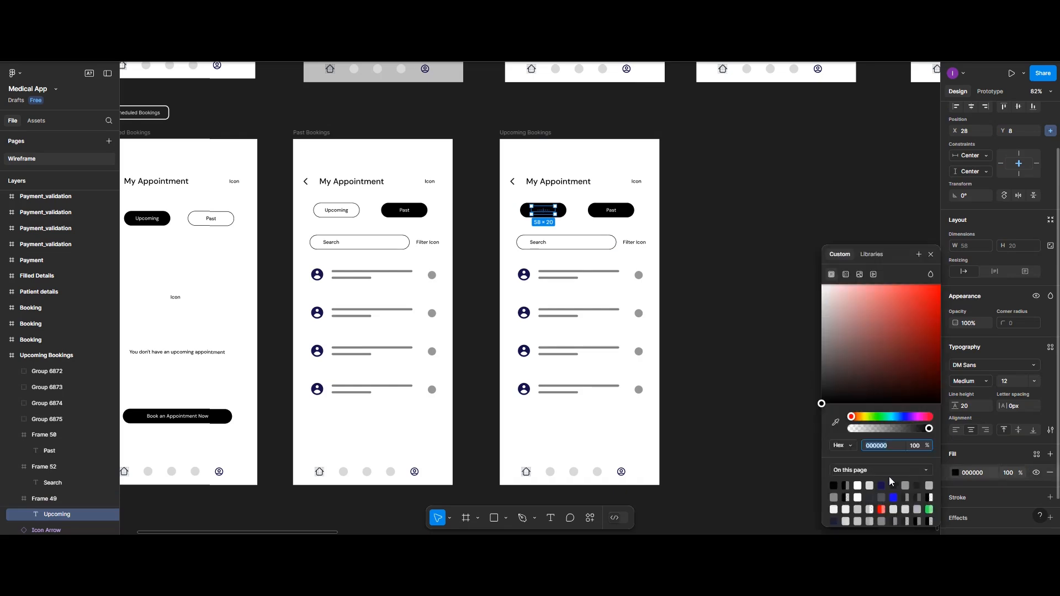
pyautogui.click(857, 485)
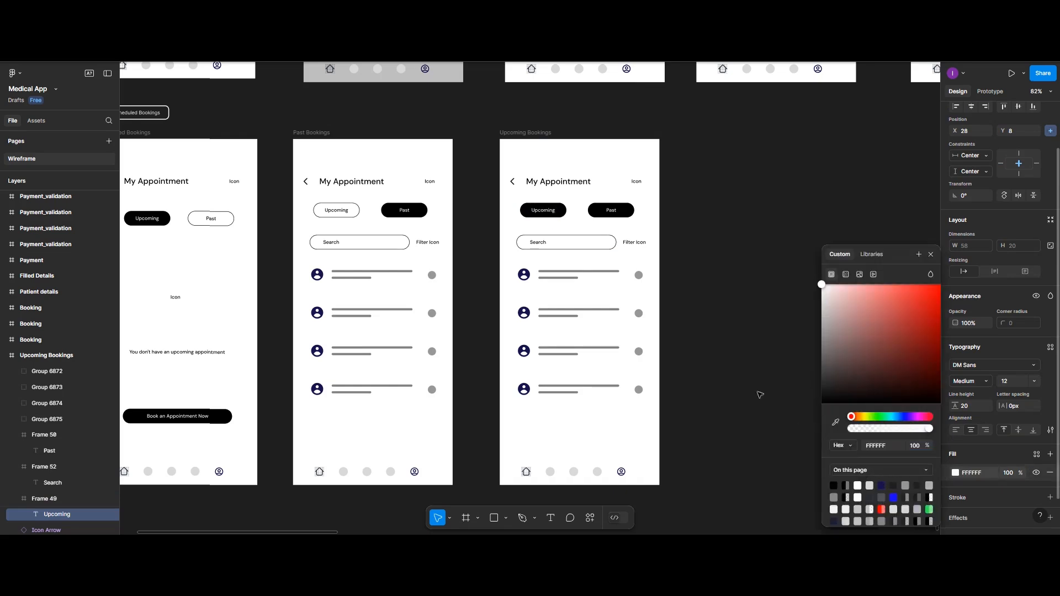
# Step: Remove the Past tab's fill in the Upcoming Bookings frame and colour its label black 000000
pyautogui.click(611, 210)
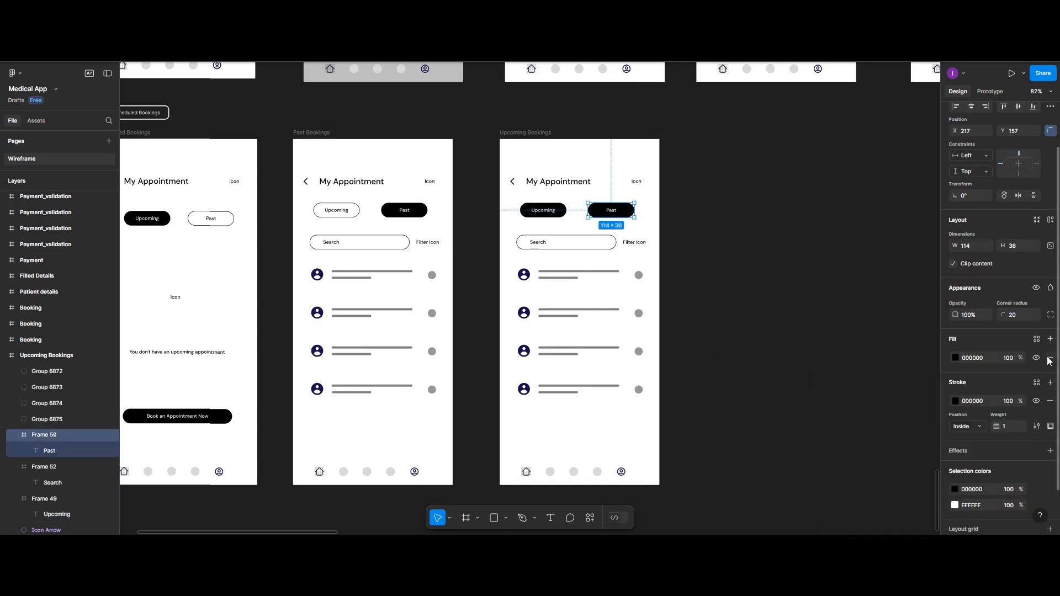
pyautogui.click(1049, 357)
pyautogui.doubleClick(615, 211)
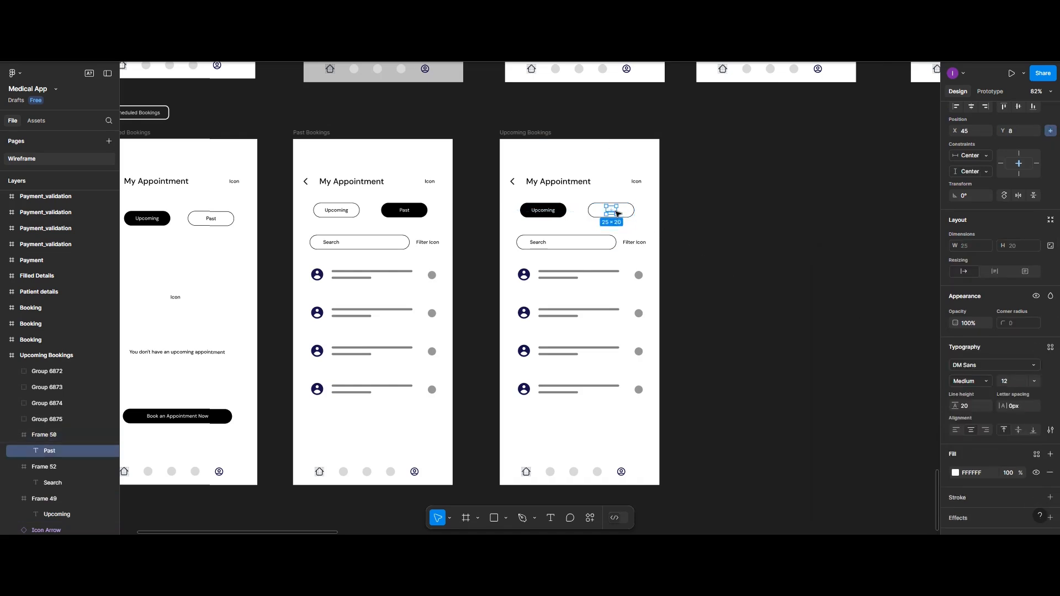
pyautogui.click(955, 473)
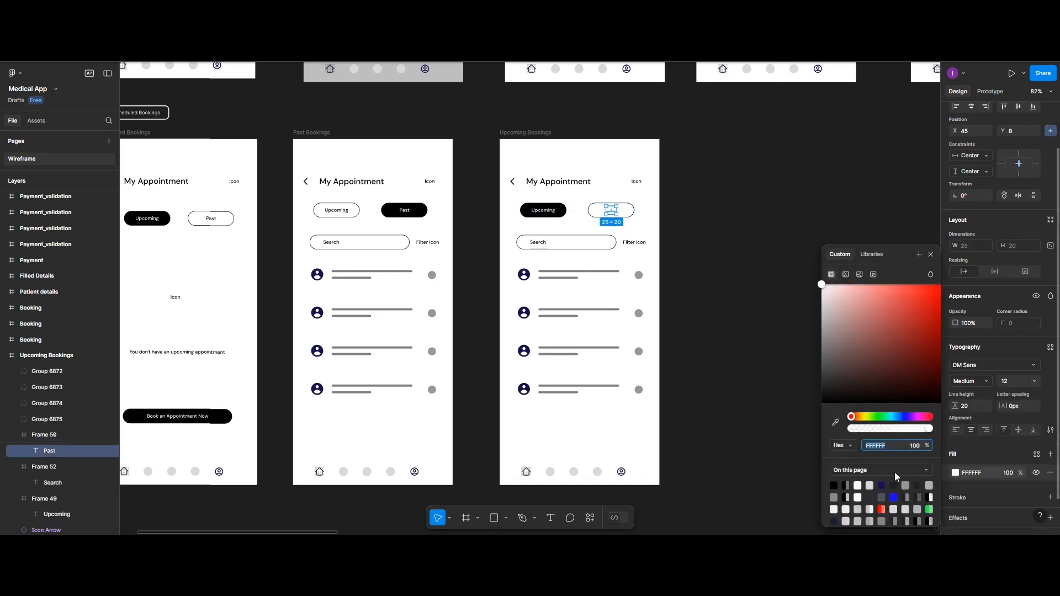
pyautogui.click(833, 485)
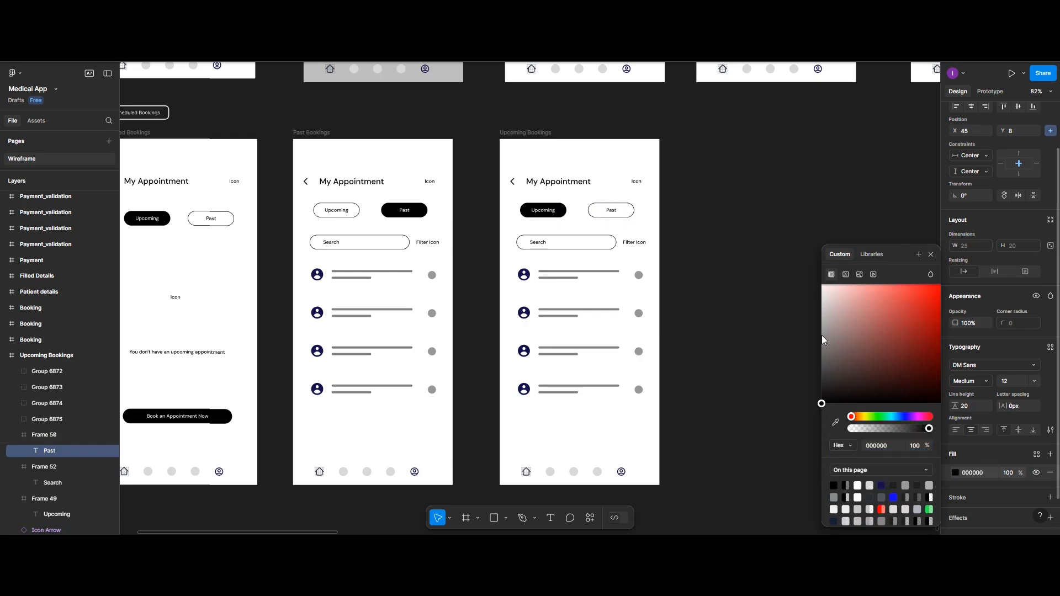
pyautogui.click(696, 252)
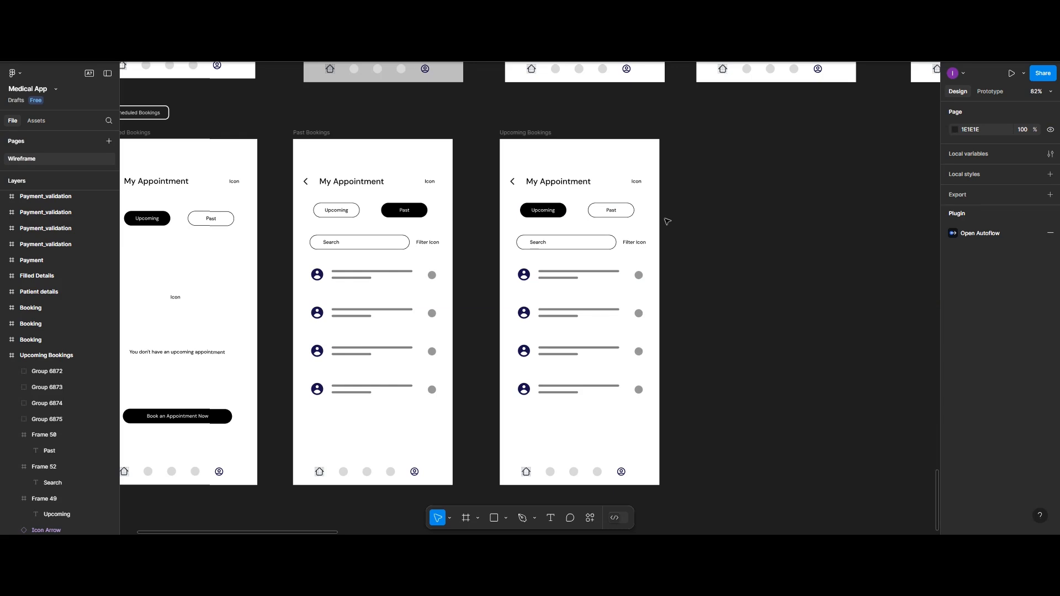
# Step: Duplicate the Upcoming Bookings frame beside the original, at about X 518, Y 7142
pyautogui.click(514, 134)
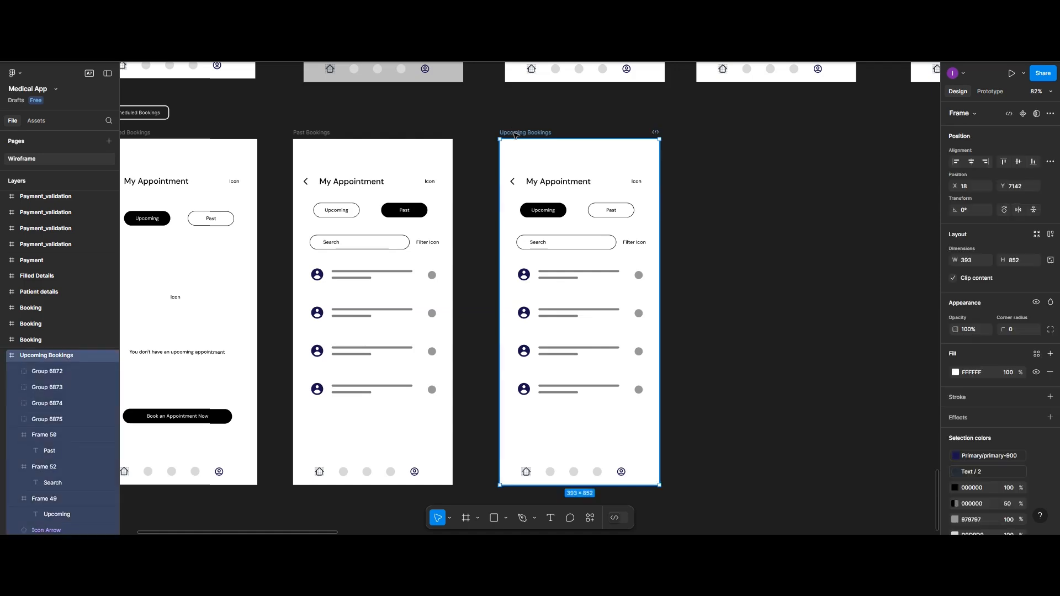
pyautogui.moveTo(514, 135); pyautogui.dragTo(717, 134)
pyautogui.hscroll(3, 696, 249)
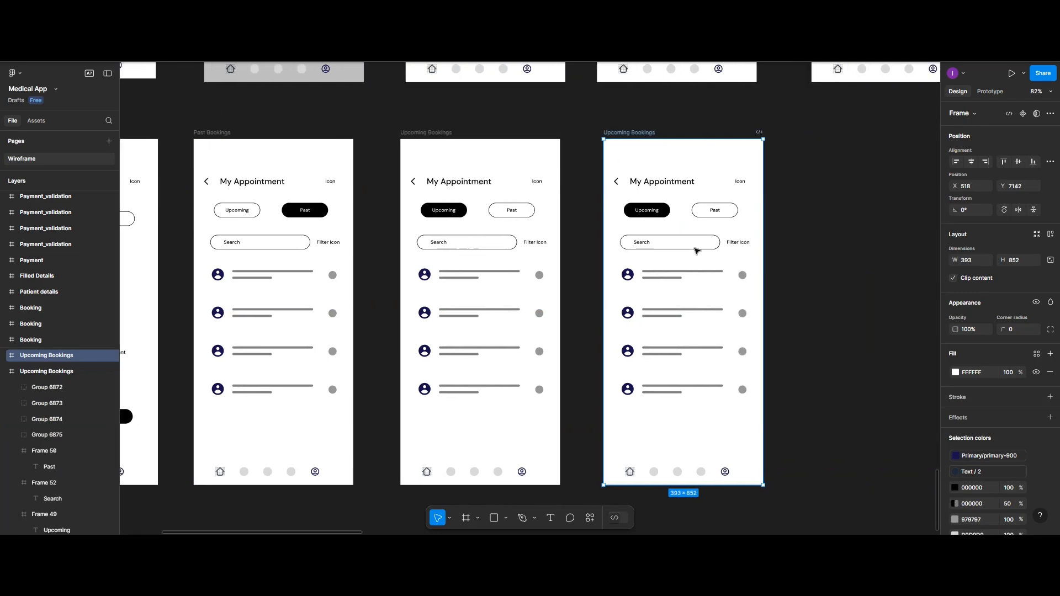
# Step: Delete the duplicated frame's Upcoming and Past tabs and Icon label, and move the first booking row to X 41, Y 144
pyautogui.hscroll(6, 696, 250)
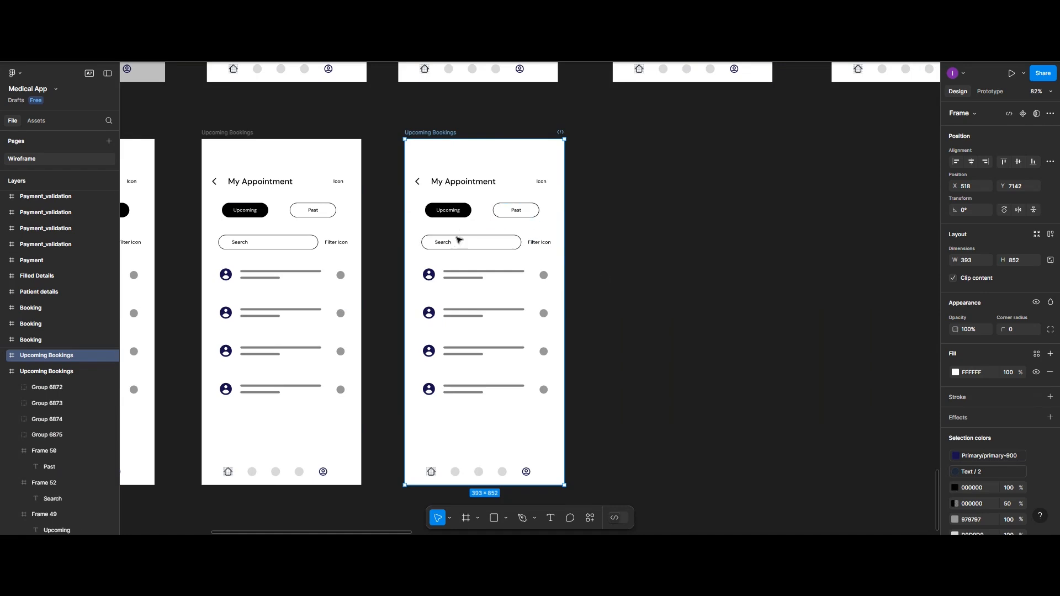
pyautogui.click(427, 213)
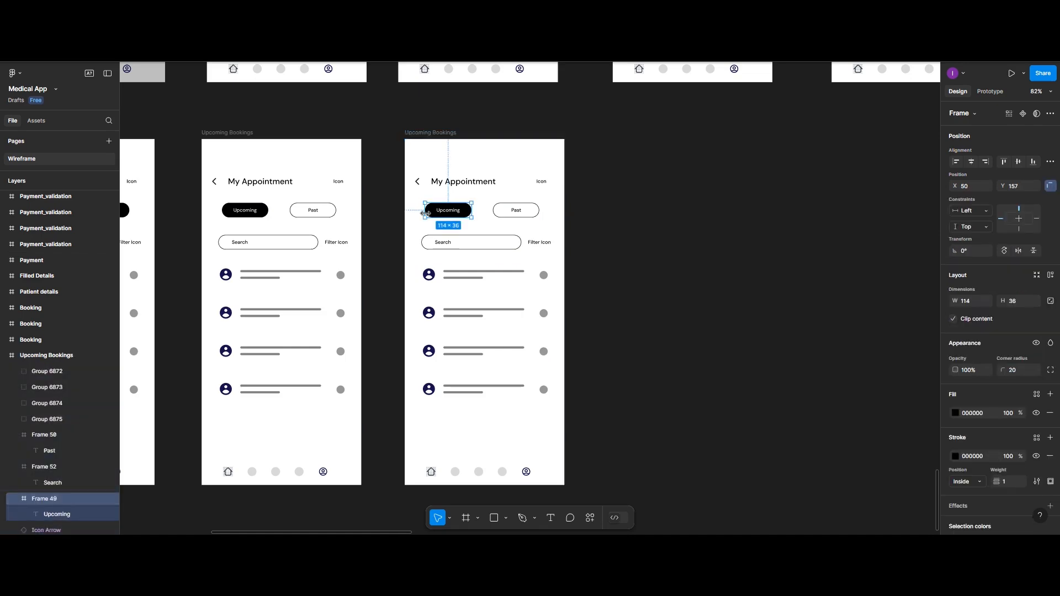
pyautogui.press('Delete')
pyautogui.click(521, 212)
pyautogui.press('Delete')
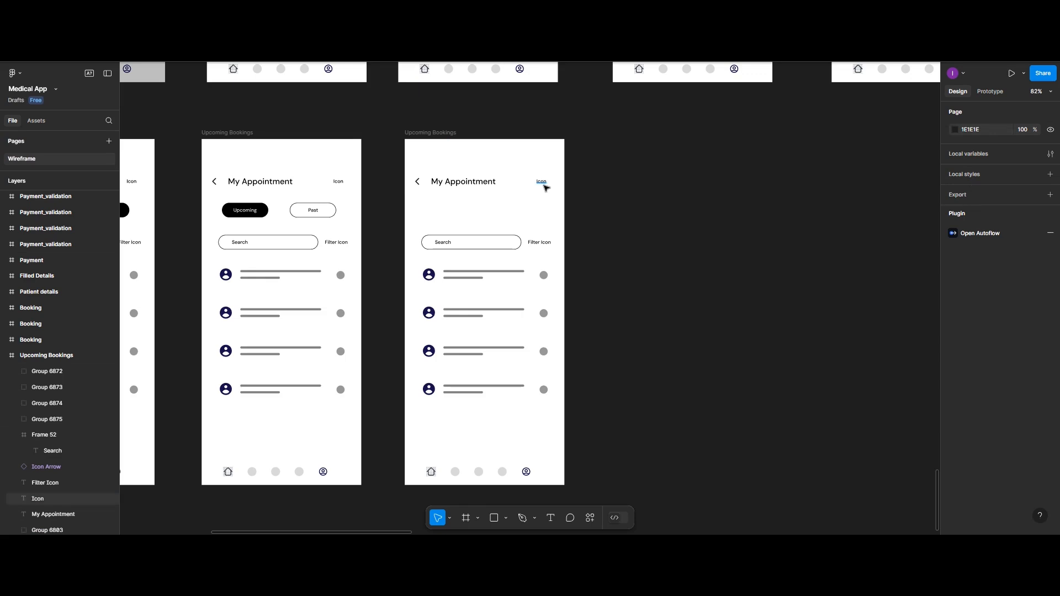
pyautogui.click(544, 186)
pyautogui.press('Delete')
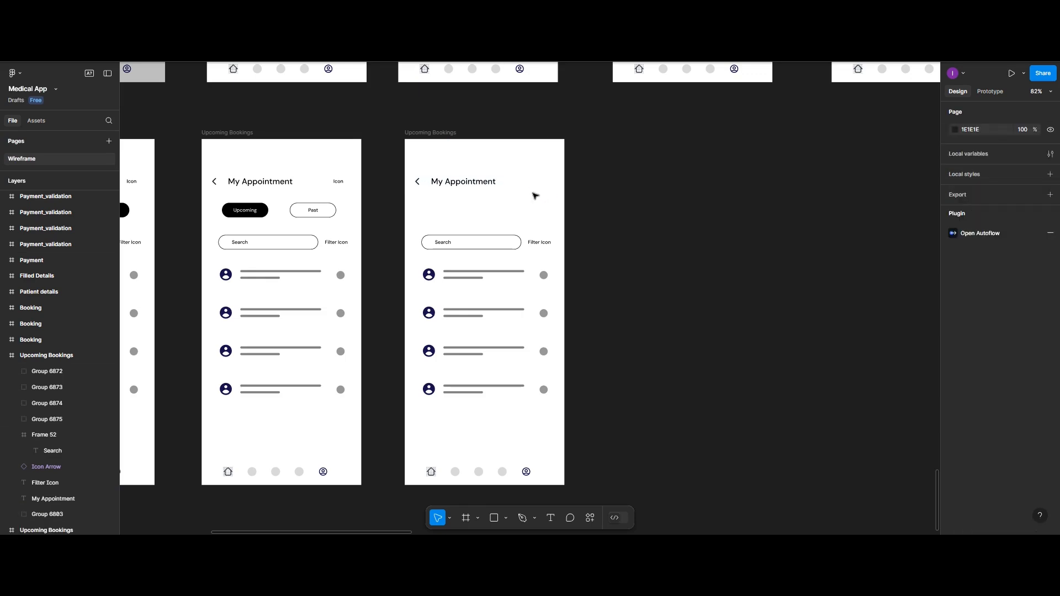
pyautogui.moveTo(440, 276); pyautogui.dragTo(469, 210)
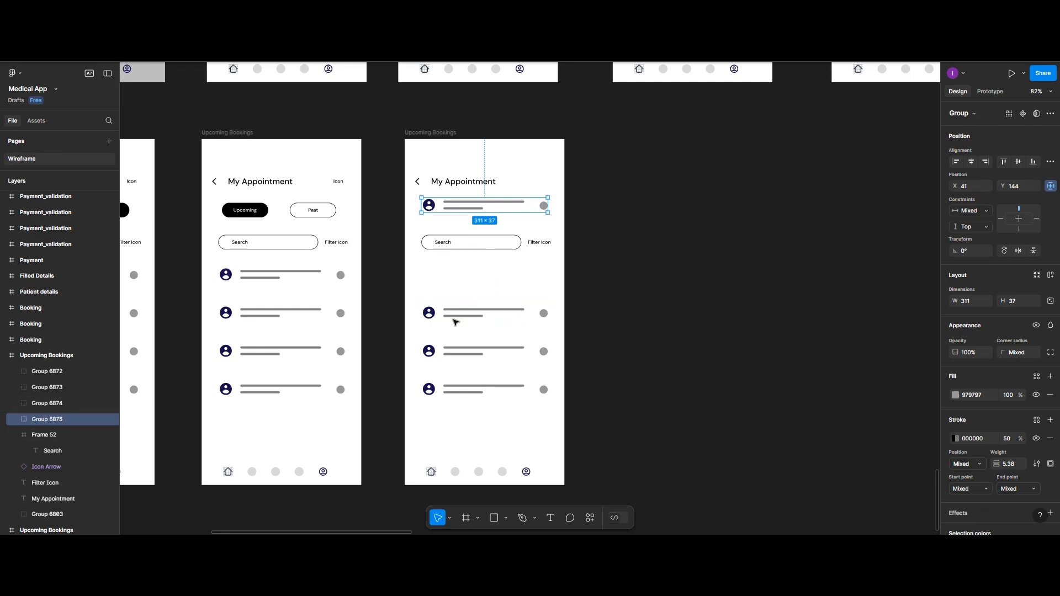
# Step: Copy the Projects, Experience and Reviews card from the doctor profile Booking frame into the duplicated Upcoming Bookings frame, at about X 35, Y 272
pyautogui.scroll(3, 452, 321)
pyautogui.scroll(-3, 452, 321)
pyautogui.scroll(4, 452, 321)
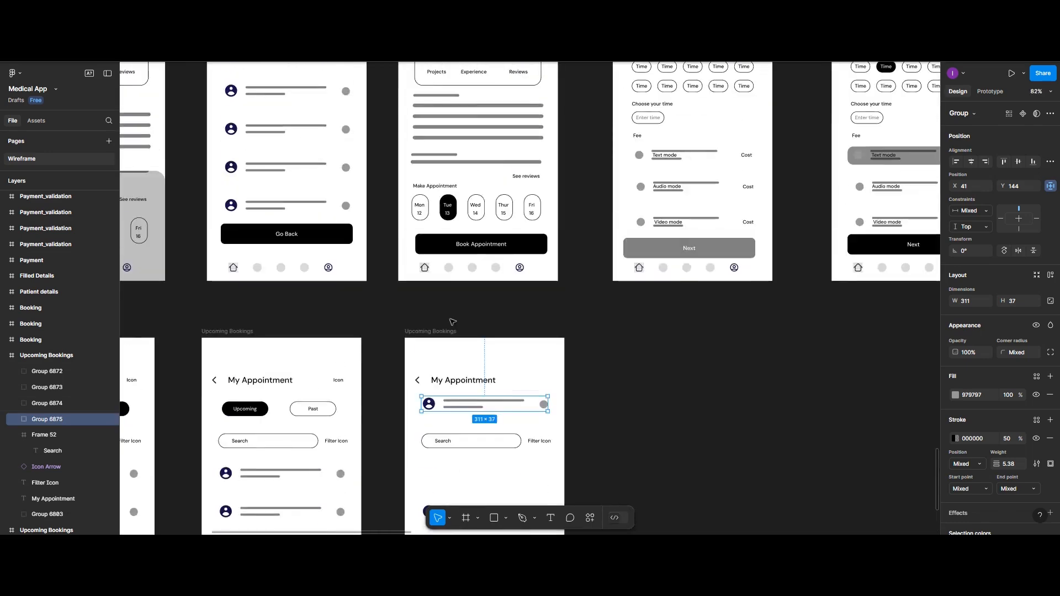
pyautogui.scroll(-2, 452, 321)
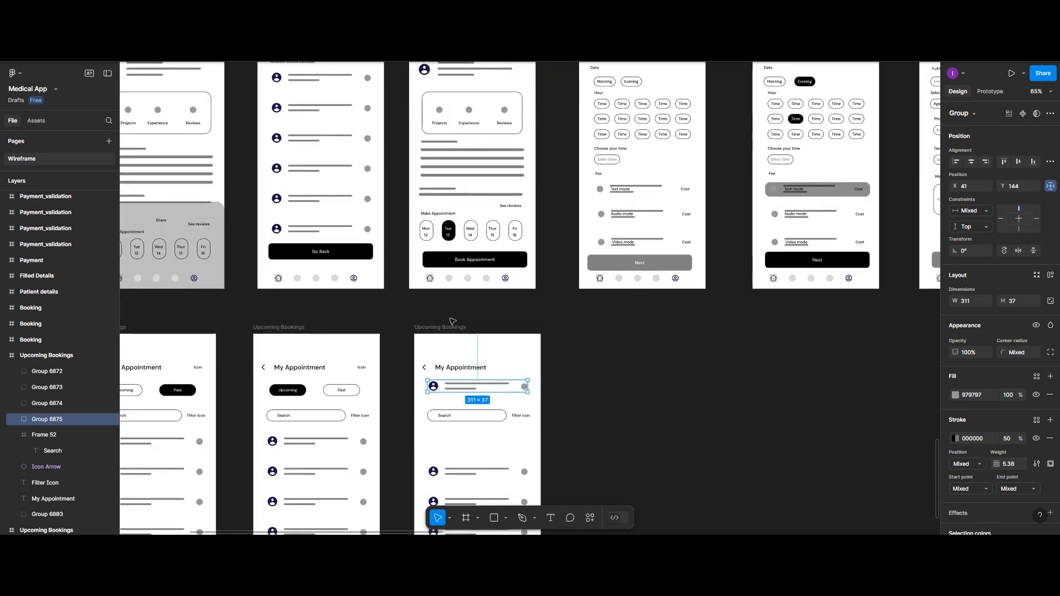
pyautogui.scroll(1, 474, 320)
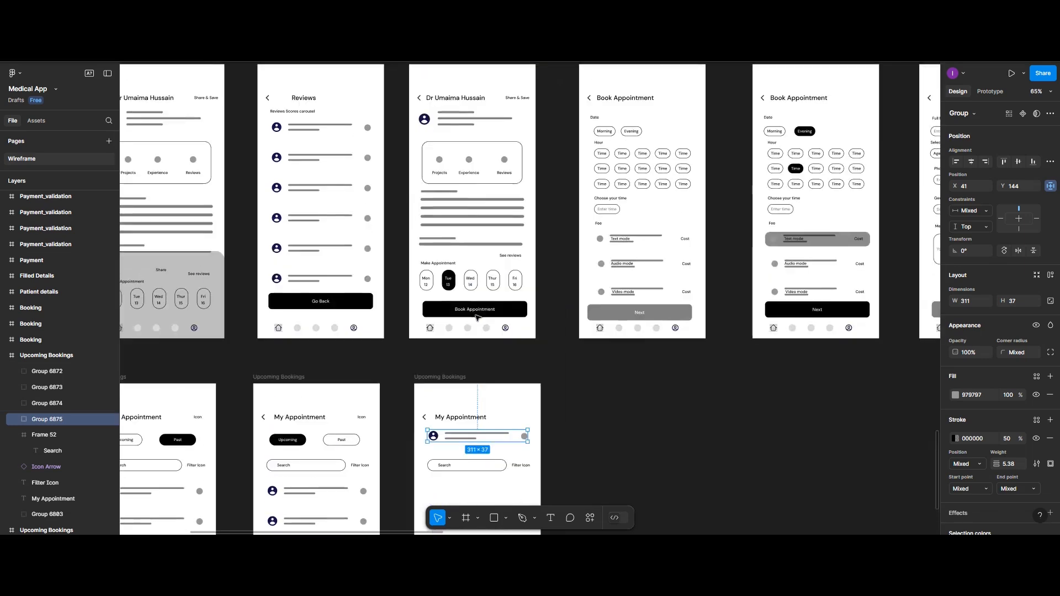
pyautogui.click(488, 174)
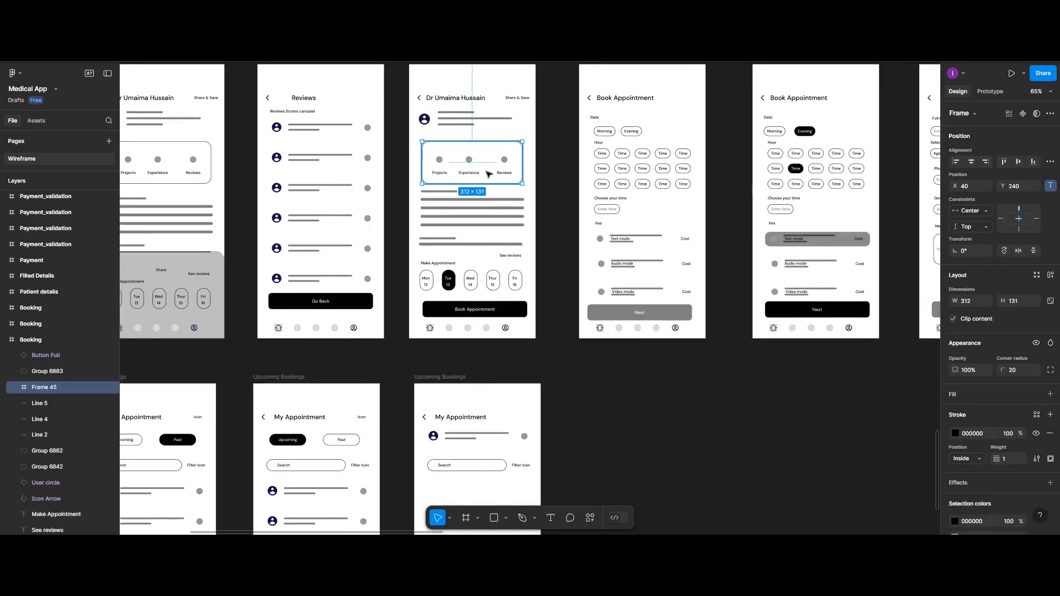
pyautogui.moveTo(489, 174); pyautogui.dragTo(493, 508)
pyautogui.scroll(-4, 492, 508)
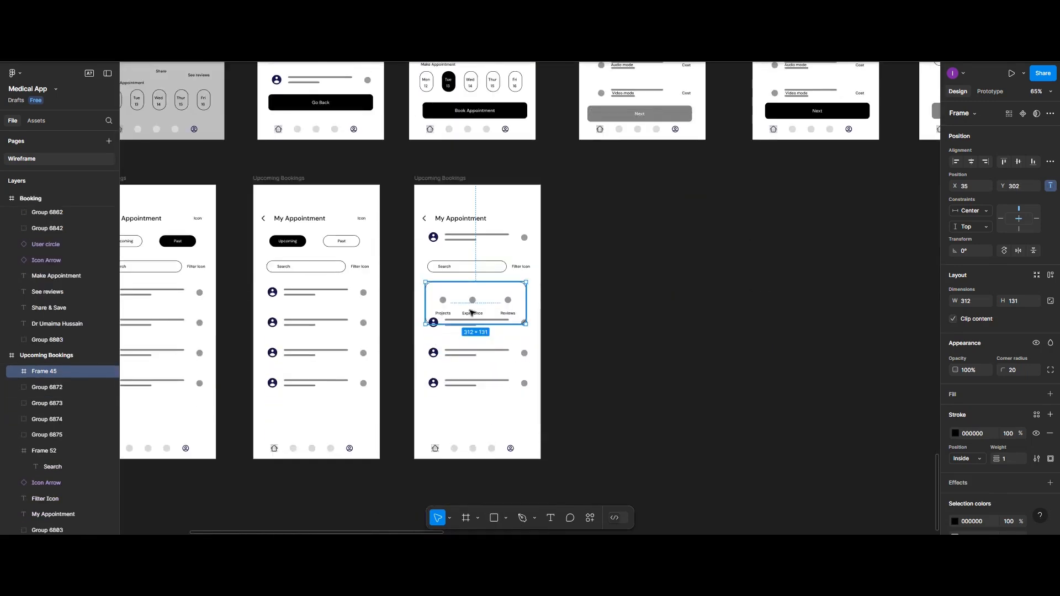
pyautogui.moveTo(472, 303); pyautogui.dragTo(464, 294)
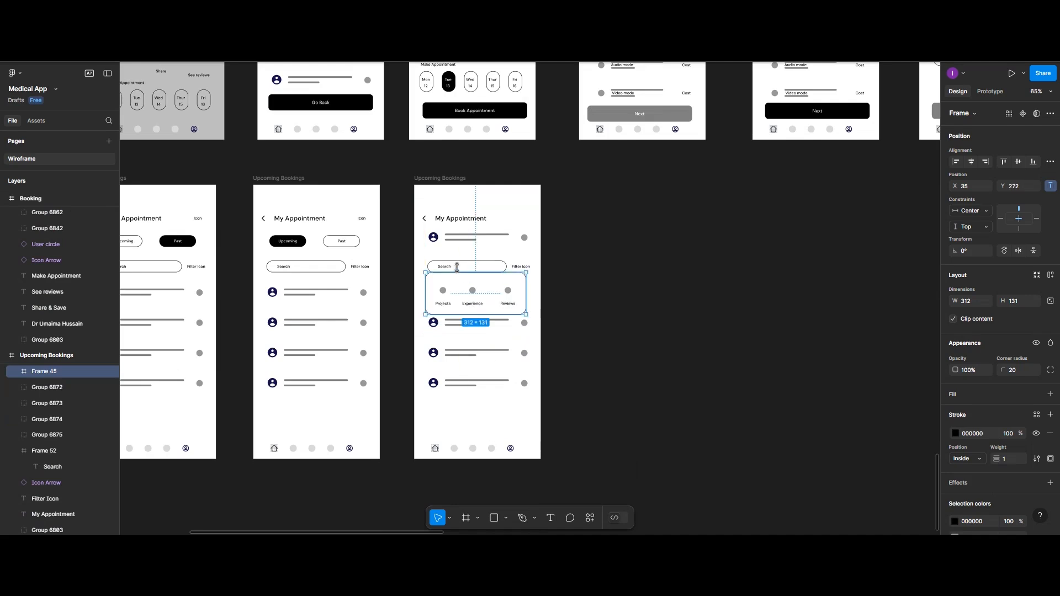
# Step: Delete the Search field and the Filter Icon label from the duplicated Upcoming Bookings frame
pyautogui.click(457, 267)
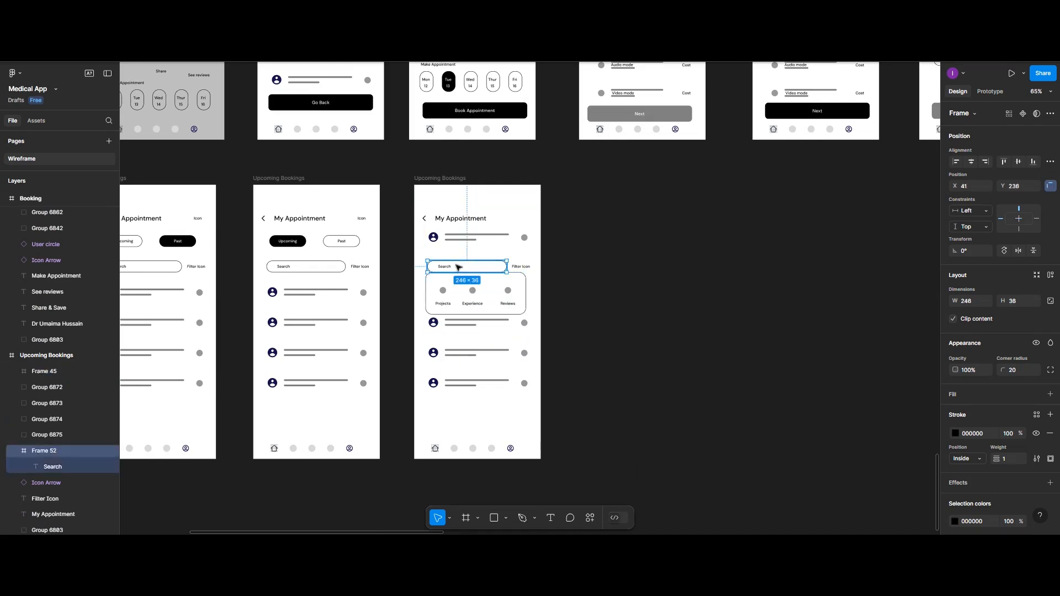
pyautogui.click(519, 267)
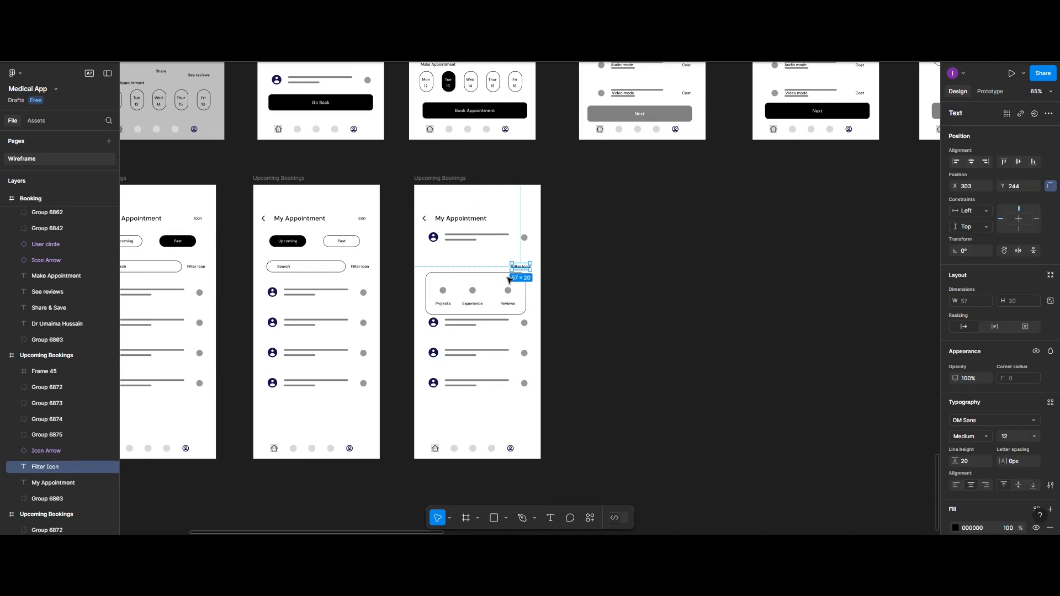
pyautogui.press('Delete')
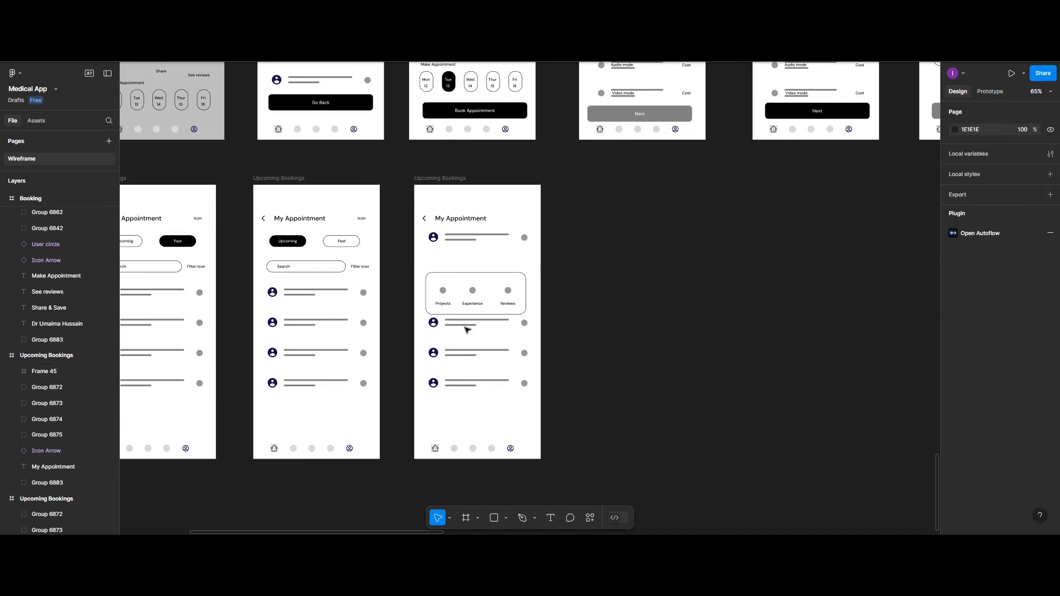
# Step: Delete the three booking rows below the Projects, Experience and Reviews card, and move the card to X 41, Y 221
pyautogui.click(468, 326)
pyautogui.press('Delete')
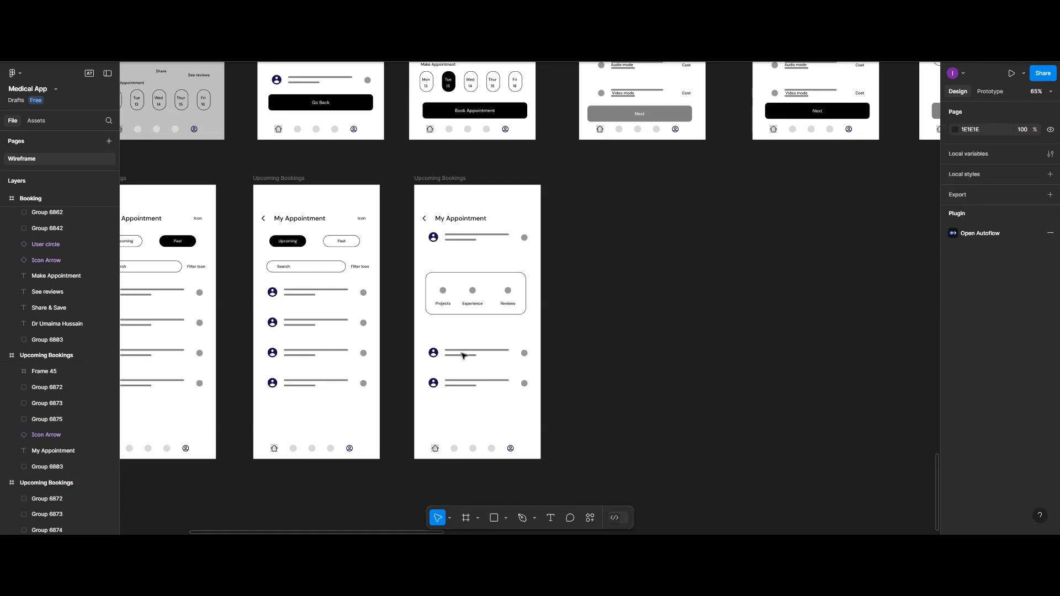
pyautogui.click(464, 353)
pyautogui.press('Delete')
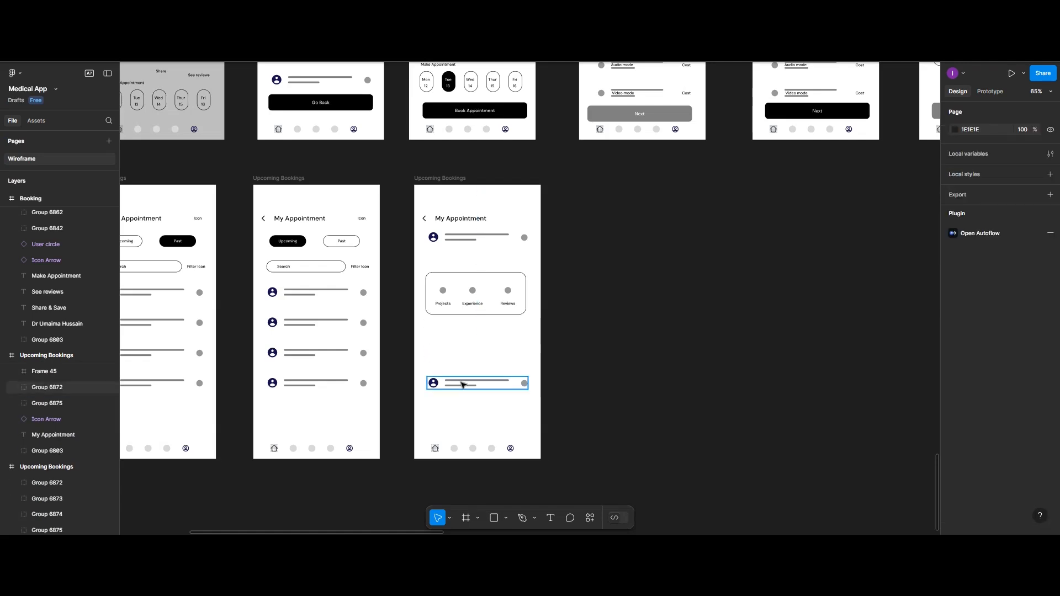
pyautogui.click(467, 376)
pyautogui.press('Delete')
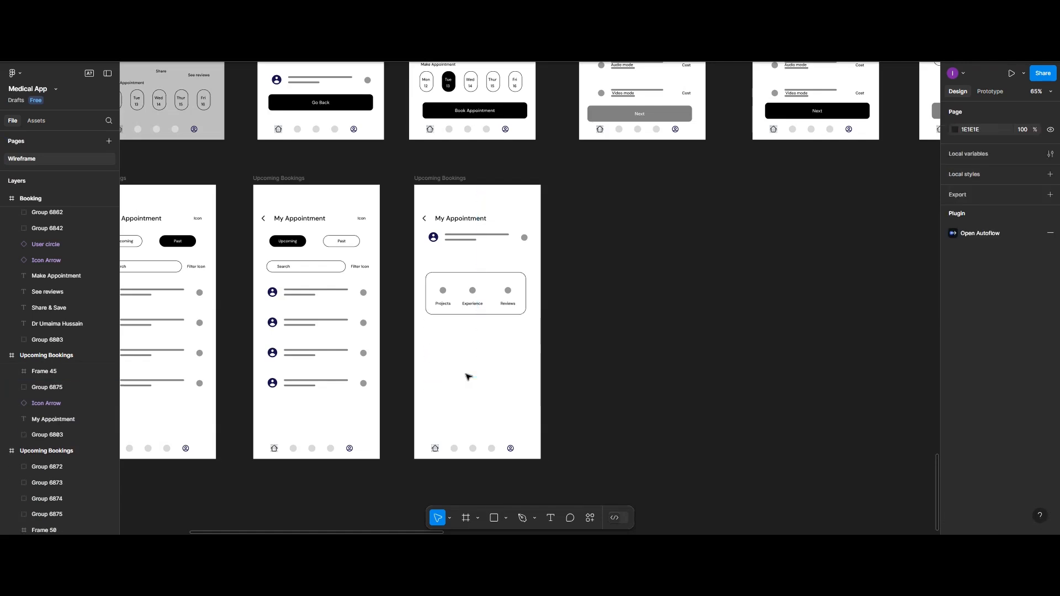
pyautogui.moveTo(470, 293)
pyautogui.mouseDown()
pyautogui.moveTo(476, 270)
pyautogui.moveTo(473, 279)
pyautogui.mouseUp()
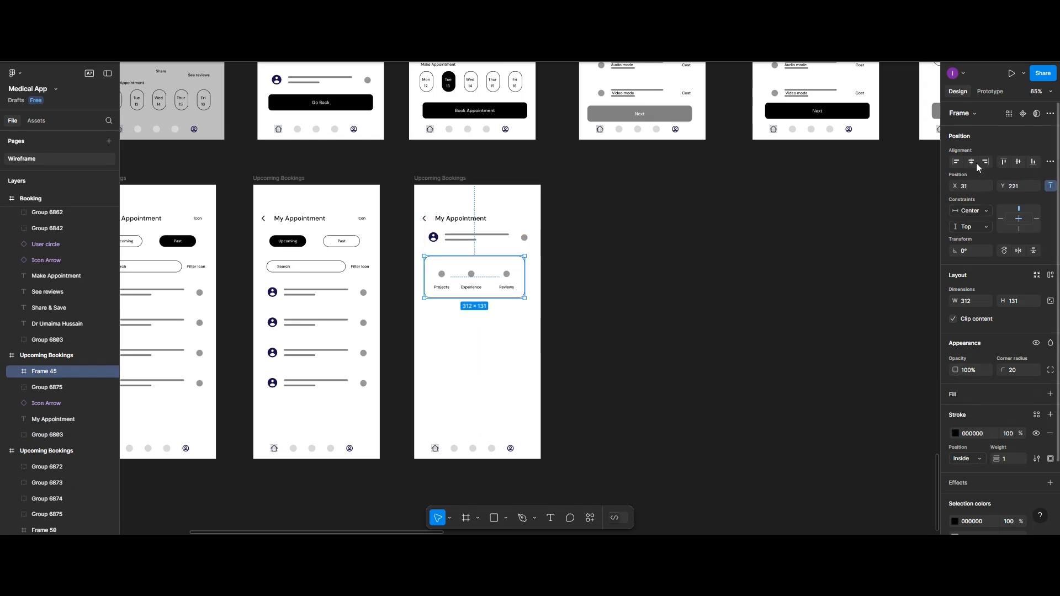
pyautogui.hotkey('shift', 'Right')
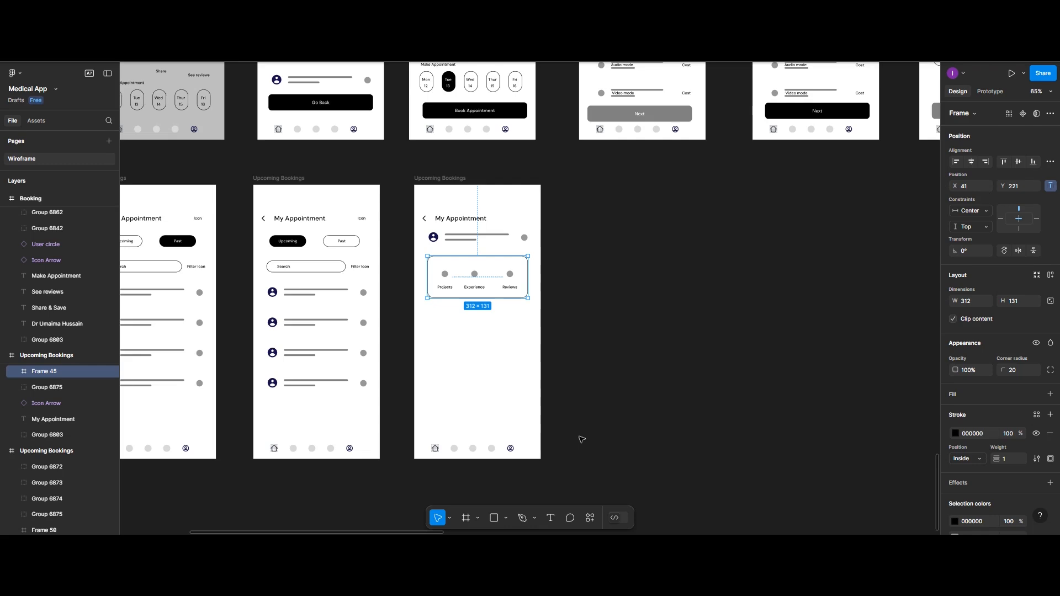
# Step: Duplicate the remaining booking row below the card at about X 31, Y 392 and ungroup the copy
pyautogui.click(468, 239)
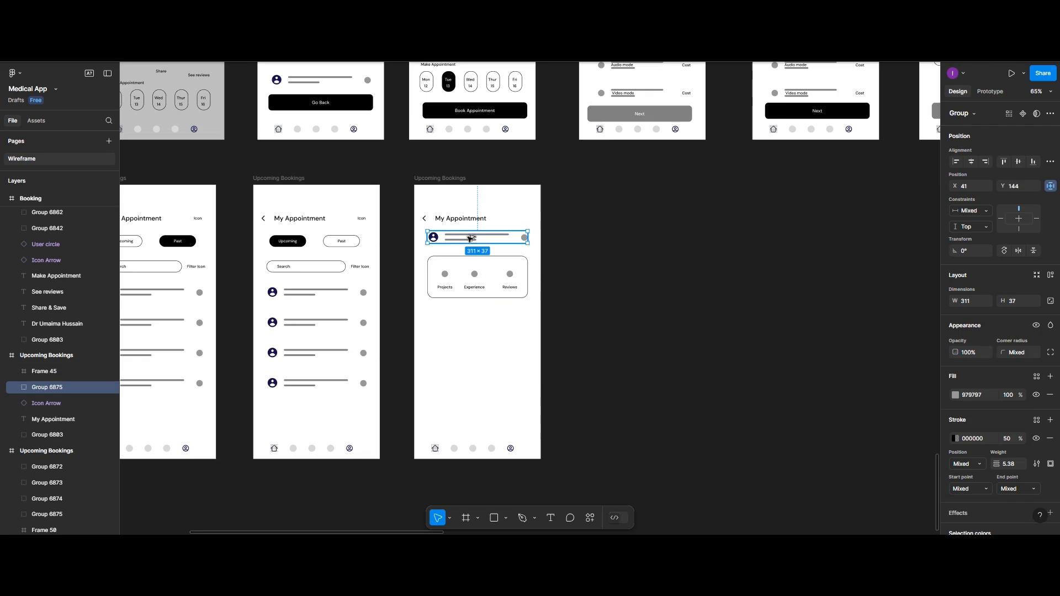
pyautogui.keyDown('alt'); pyautogui.moveTo(469, 238); pyautogui.dragTo(467, 318); pyautogui.keyUp('alt')
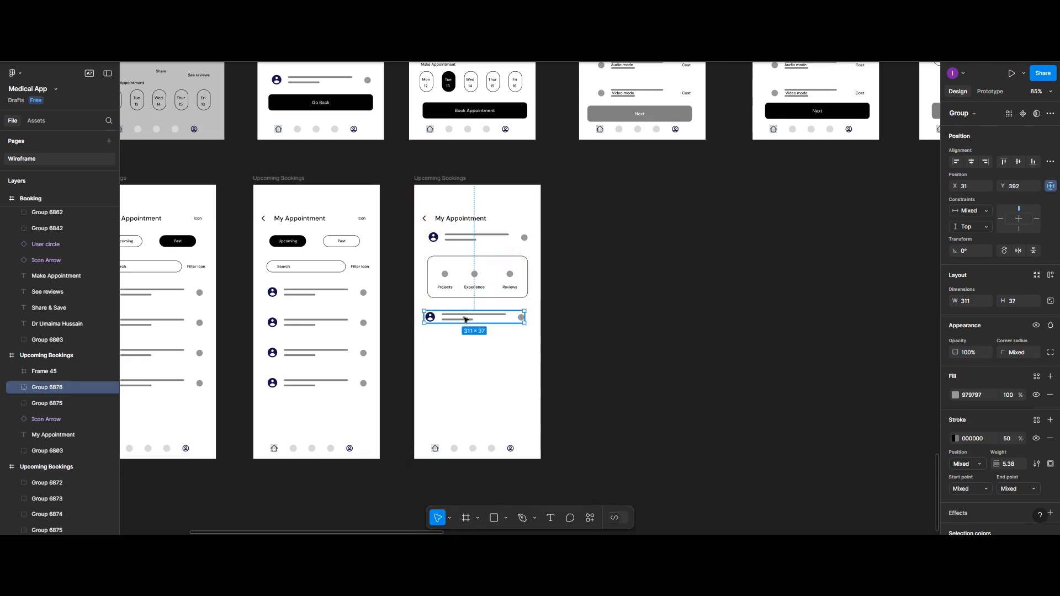
pyautogui.rightClick(467, 319)
pyautogui.click(473, 324)
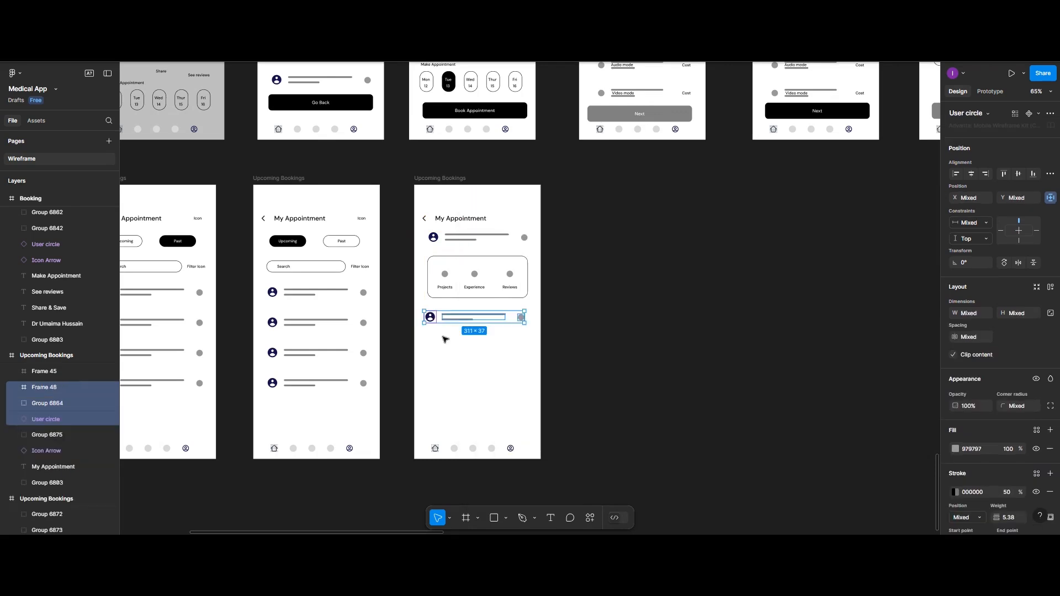
# Step: Delete the user avatar and the grey circle from the ungrouped row copy, keeping only its two placeholder lines
pyautogui.click(438, 322)
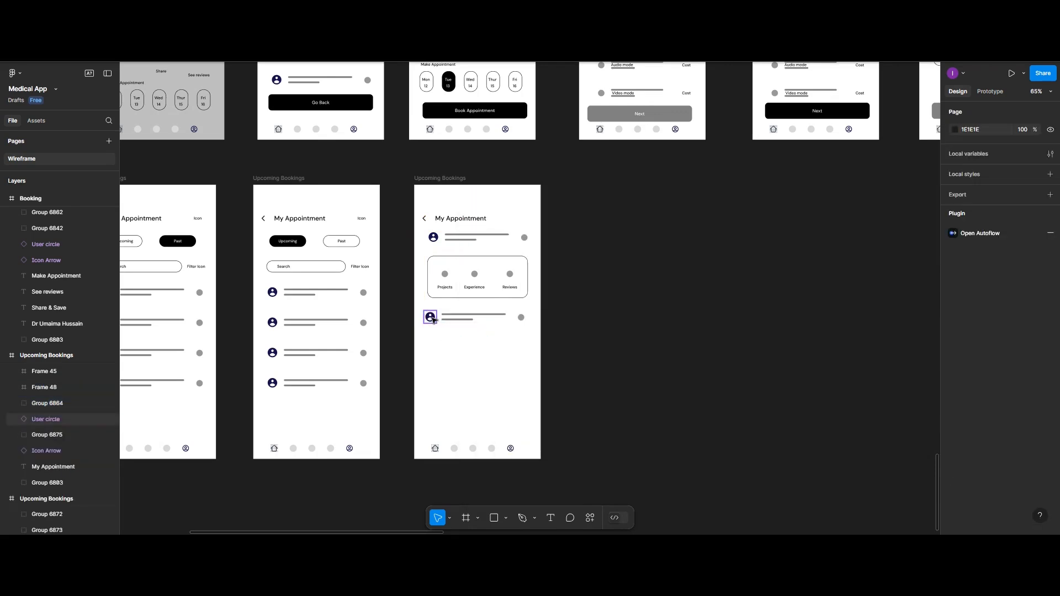
pyautogui.click(433, 319)
pyautogui.moveTo(433, 320); pyautogui.dragTo(522, 321)
pyautogui.click(522, 321)
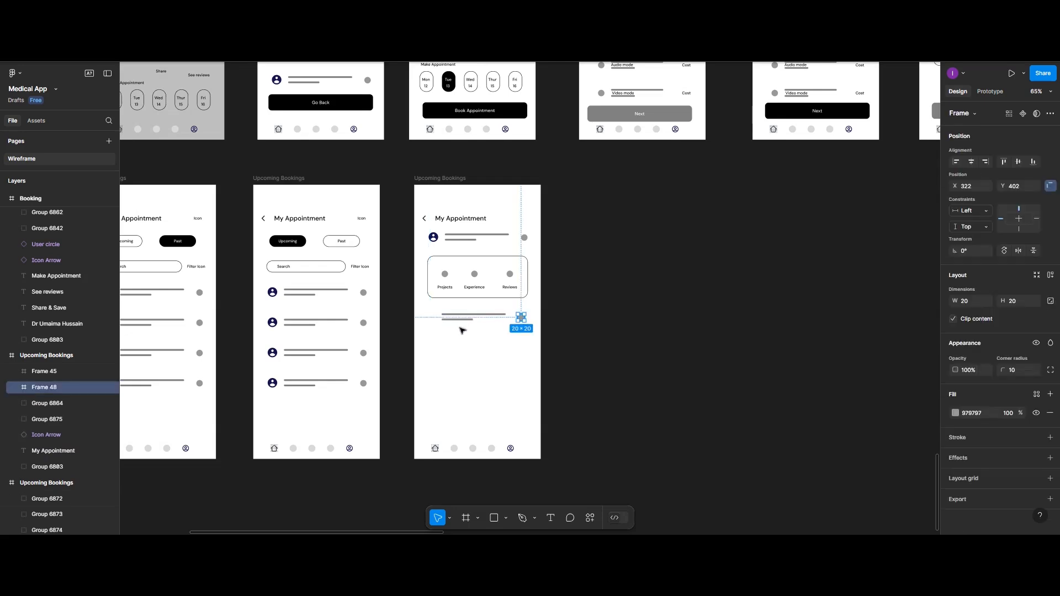
pyautogui.press('Delete')
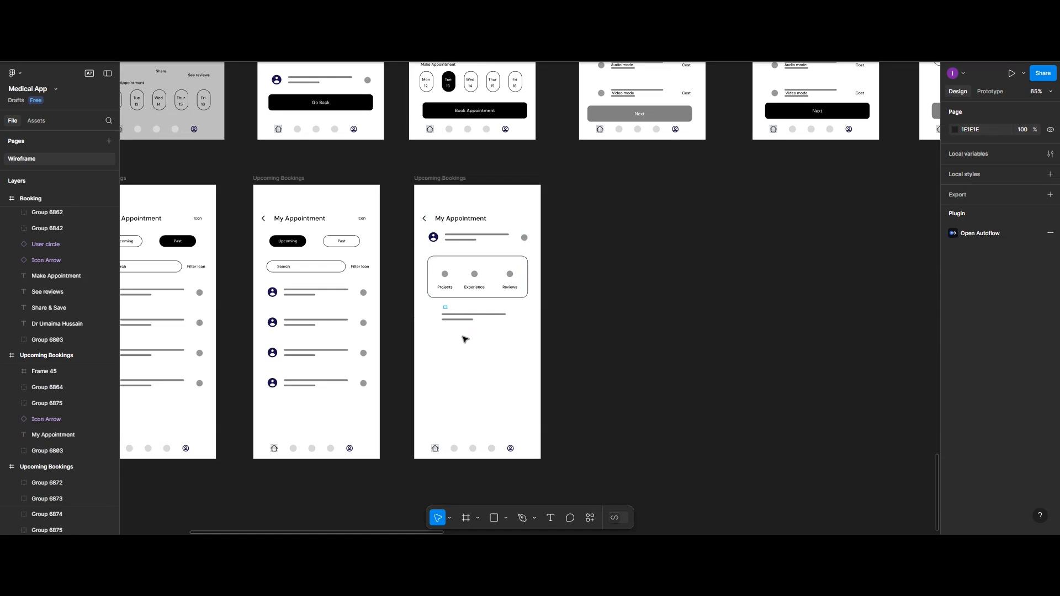
# Step: Group the placeholder line pair and duplicate it three times down the frame below the card
pyautogui.click(466, 318)
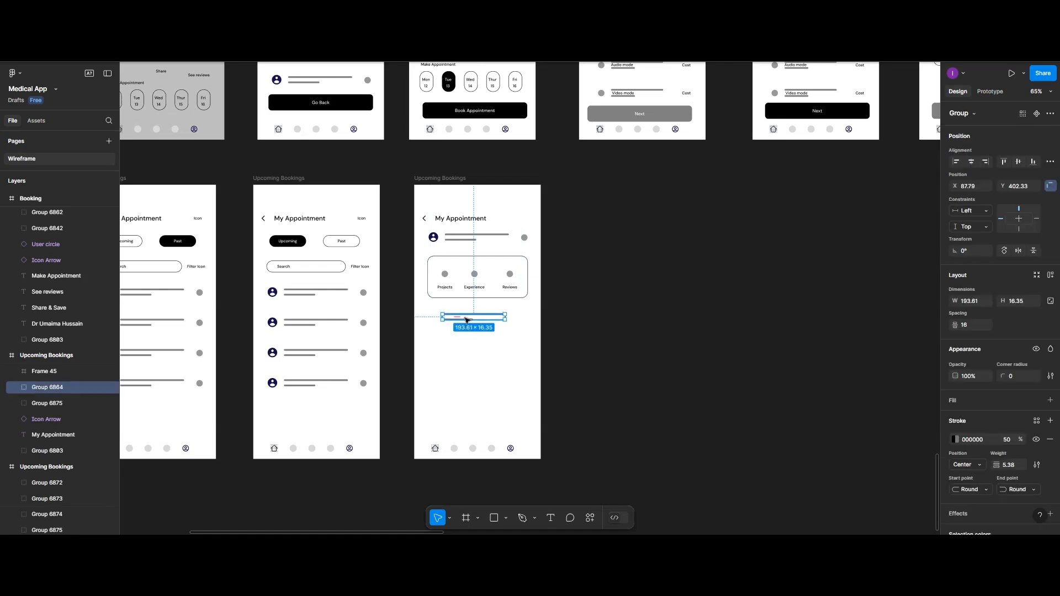
pyautogui.rightClick(467, 319)
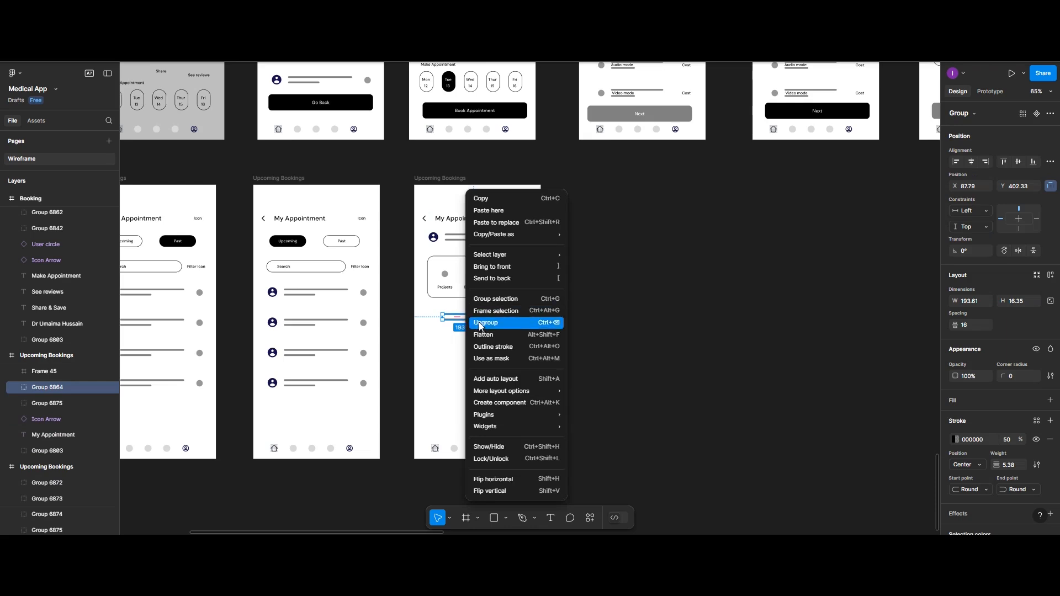
pyautogui.click(476, 302)
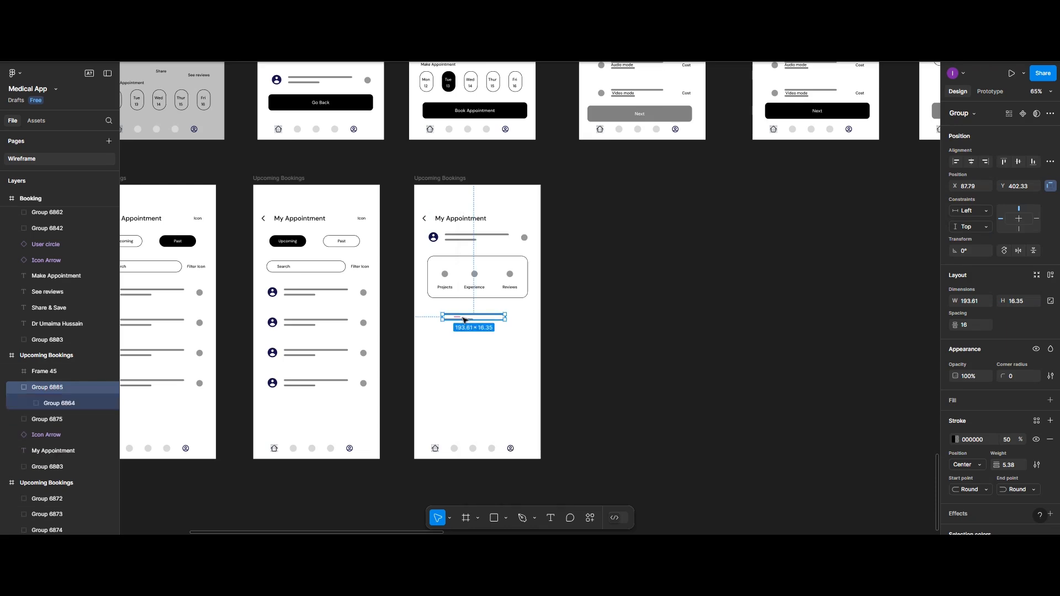
pyautogui.moveTo(465, 320); pyautogui.dragTo(464, 336)
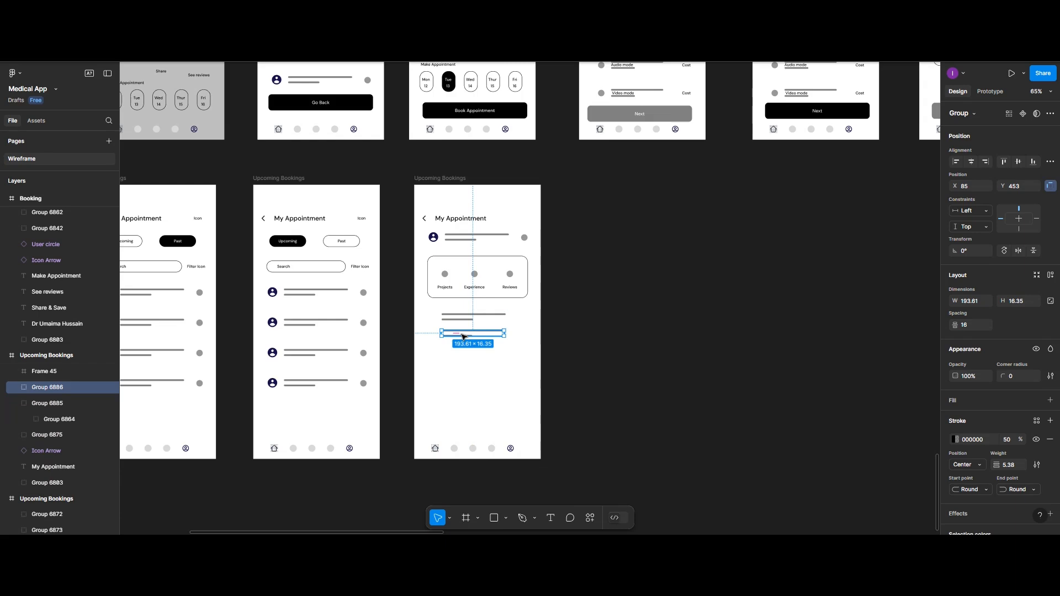
pyautogui.moveTo(464, 337); pyautogui.dragTo(462, 381)
pyautogui.click(462, 399)
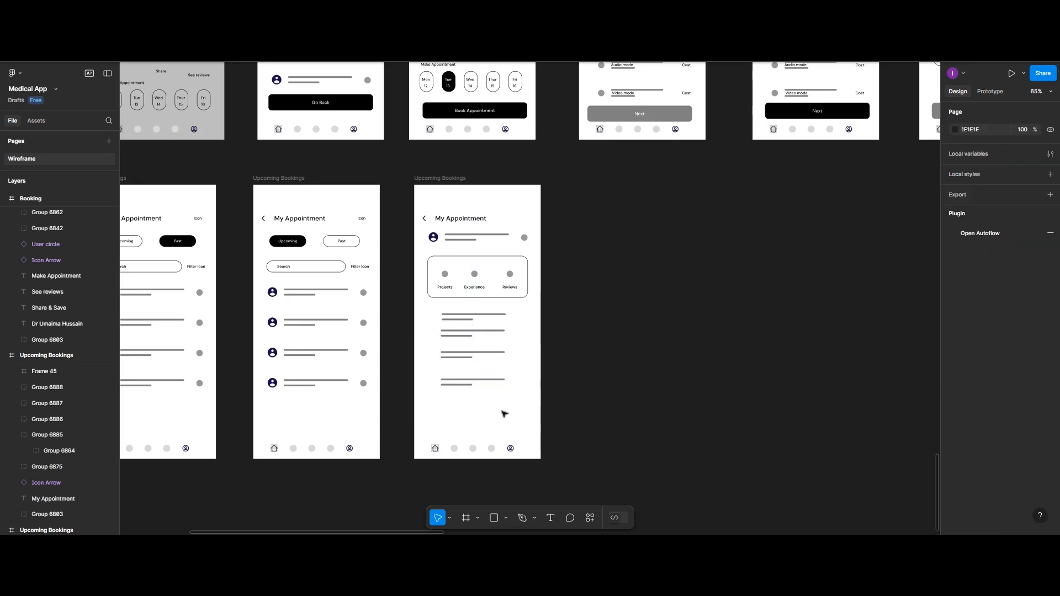
# Step: Distribute the four placeholder line pairs evenly in the vertical direction, align them left and move them to about X 57
pyautogui.moveTo(431, 311); pyautogui.dragTo(527, 401)
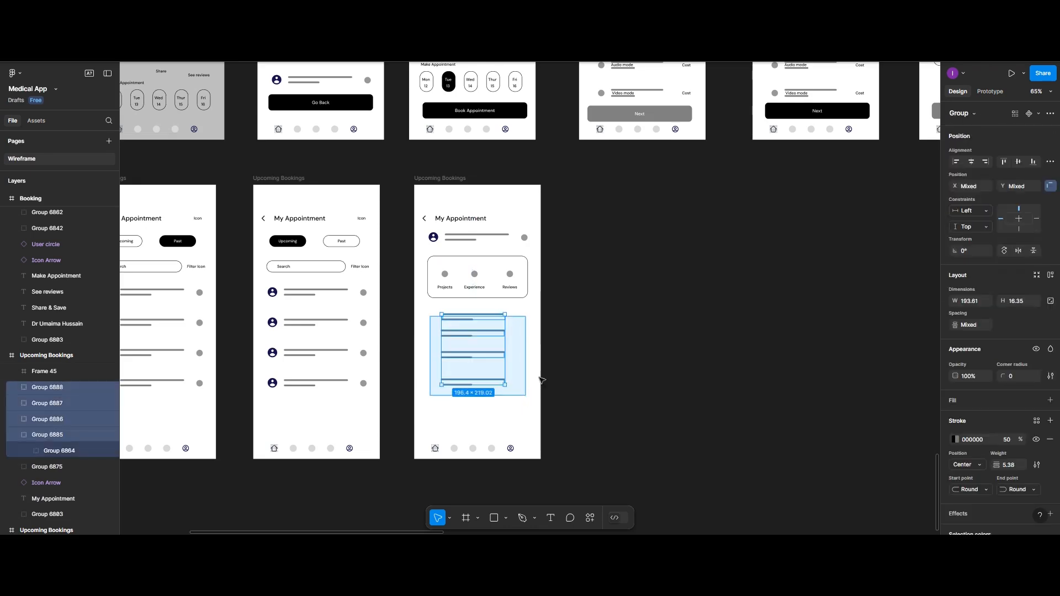
pyautogui.click(1049, 161)
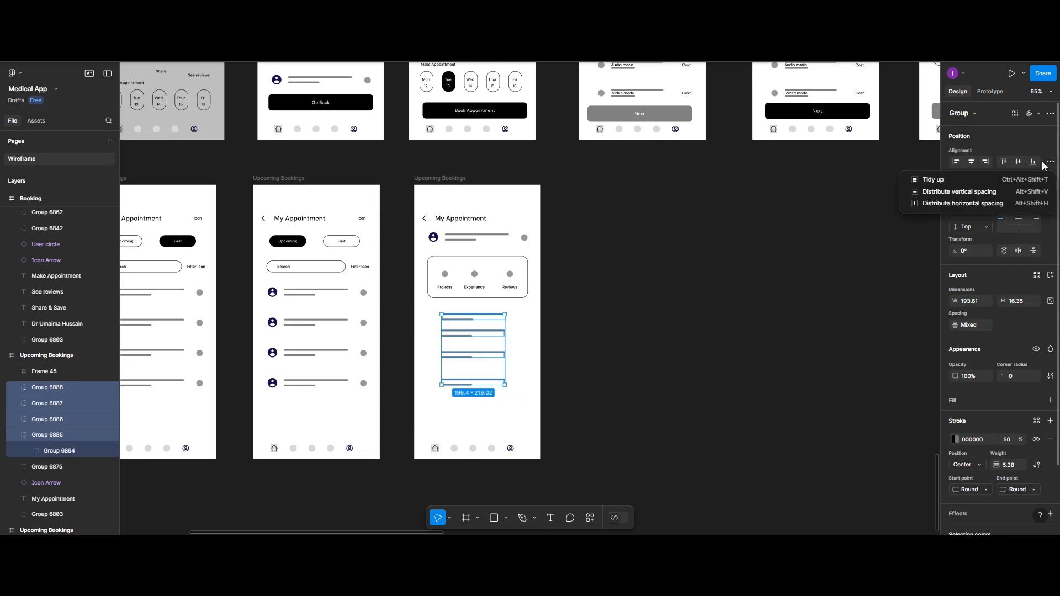
pyautogui.click(989, 190)
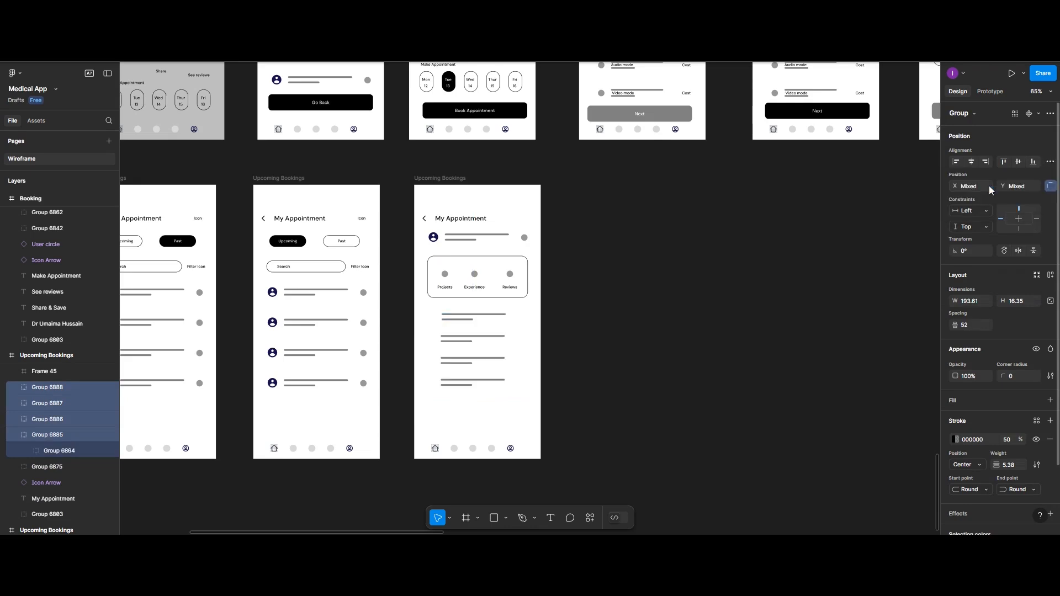
pyautogui.click(956, 163)
pyautogui.moveTo(473, 339); pyautogui.dragTo(463, 338)
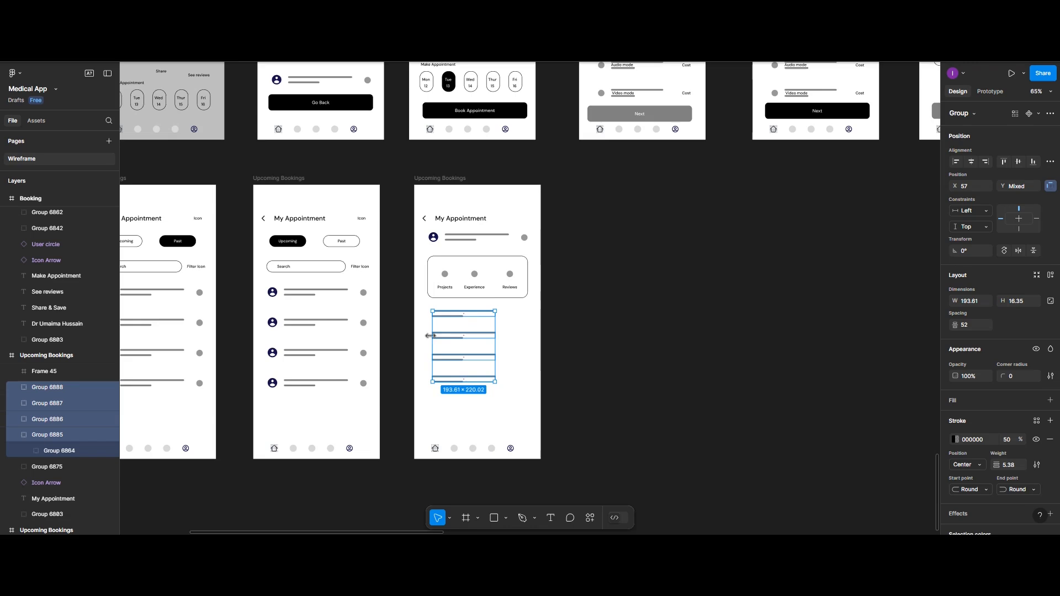
# Step: Copy the Book Appointment button into the new My Appointment frame below the placeholder lines, at about Y 685, and center it horizontally
pyautogui.click(507, 118)
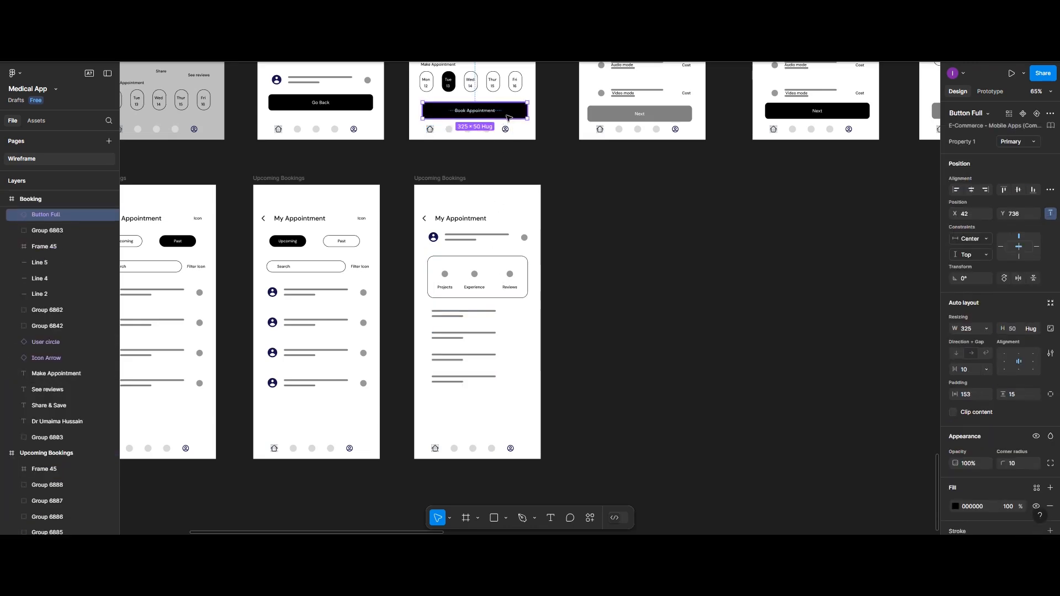
pyautogui.moveTo(507, 118); pyautogui.dragTo(503, 419)
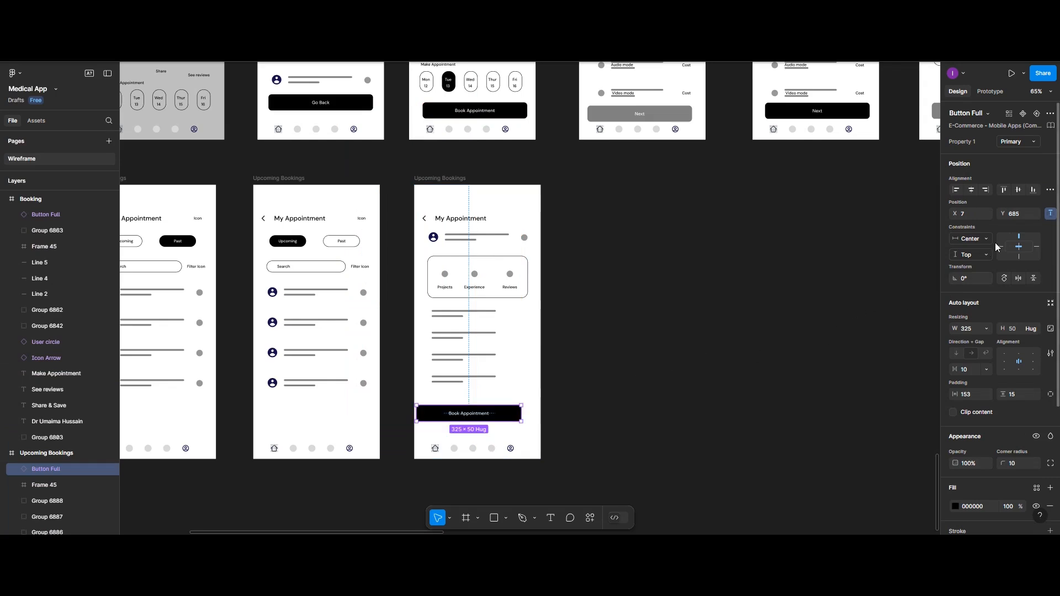
pyautogui.click(971, 190)
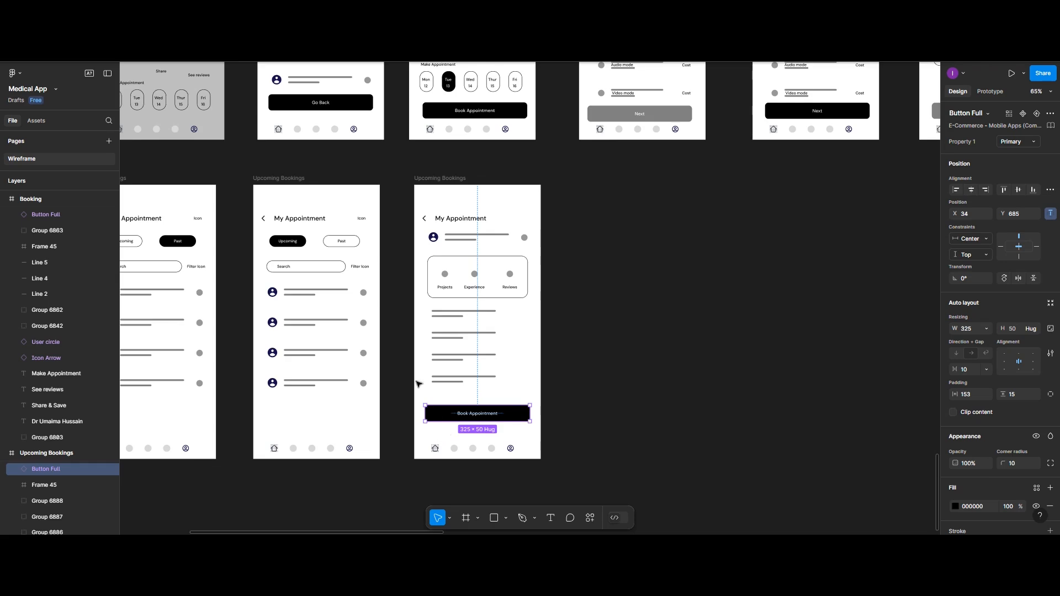
# Step: Change the copied button's label to "Message Now (start 8:00 AM"
pyautogui.doubleClick(468, 416)
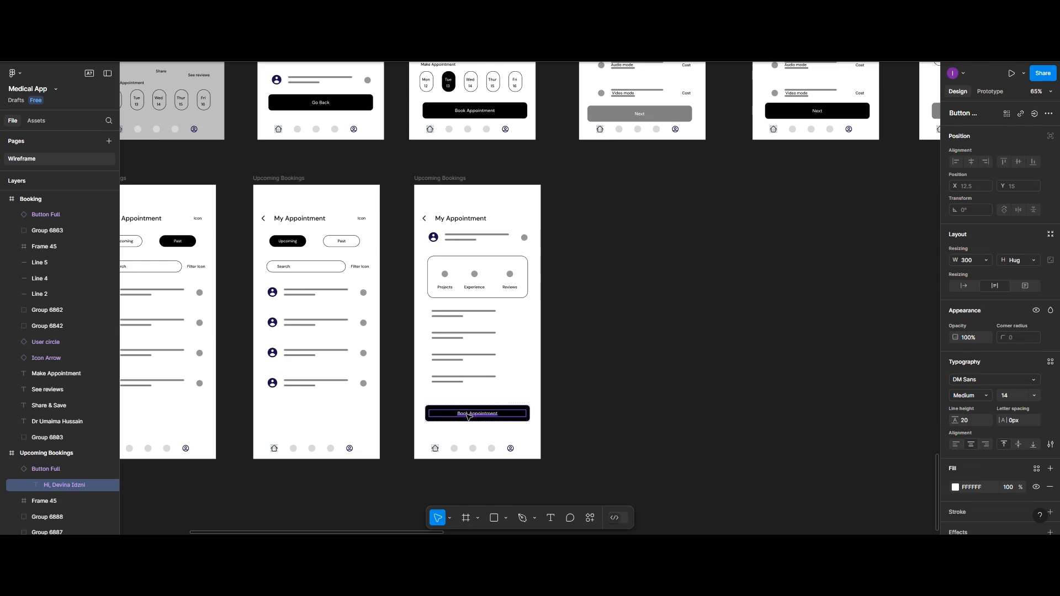
pyautogui.doubleClick(468, 416)
pyautogui.write('Message Now (')
pyautogui.write('start 8:00 AM')
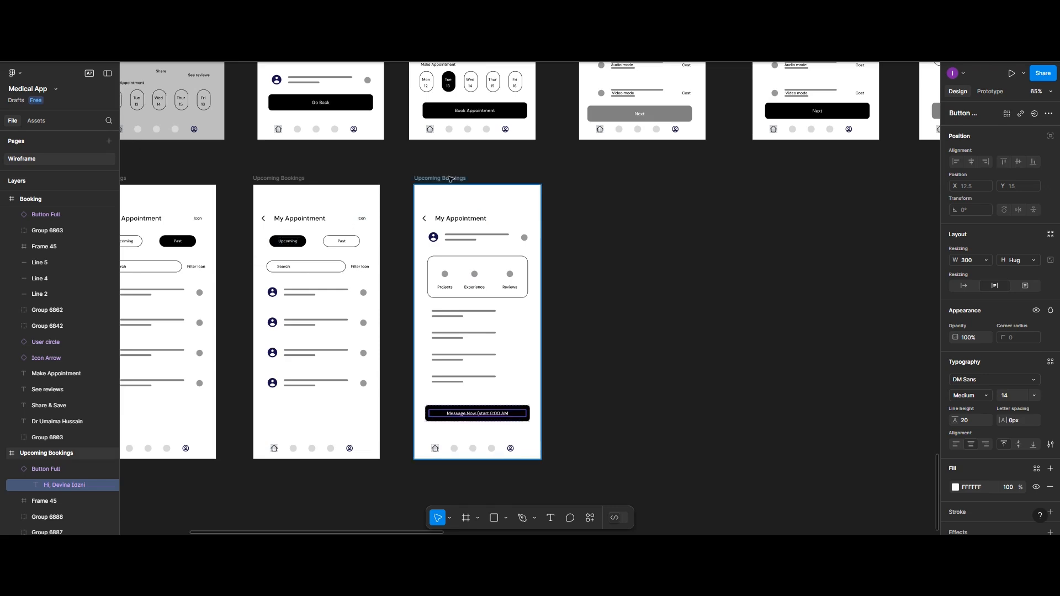
# Step: Duplicate the My Appointment detail frame beside the original on the same row, at about X 1069, Y 7142
pyautogui.click(449, 180)
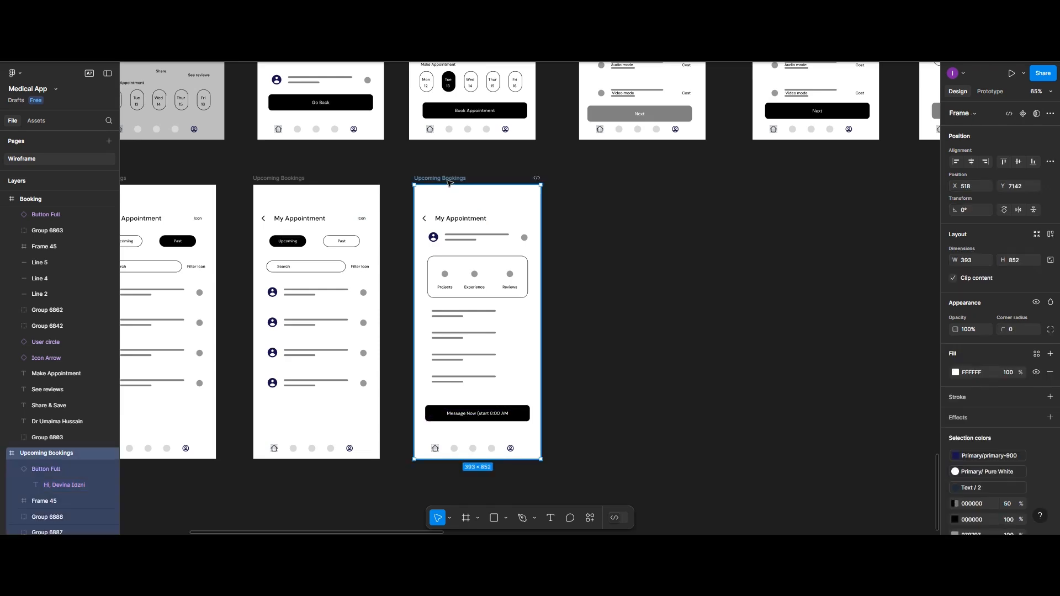
pyautogui.moveTo(449, 183); pyautogui.dragTo(626, 177)
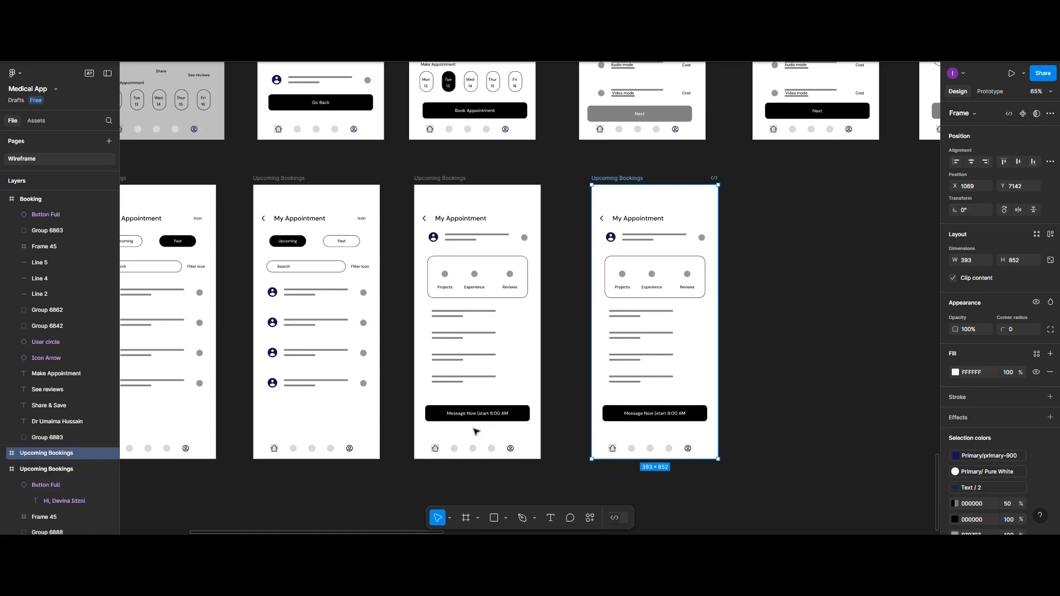
pyautogui.hscroll(-2, 476, 431)
pyautogui.hscroll(5, 475, 431)
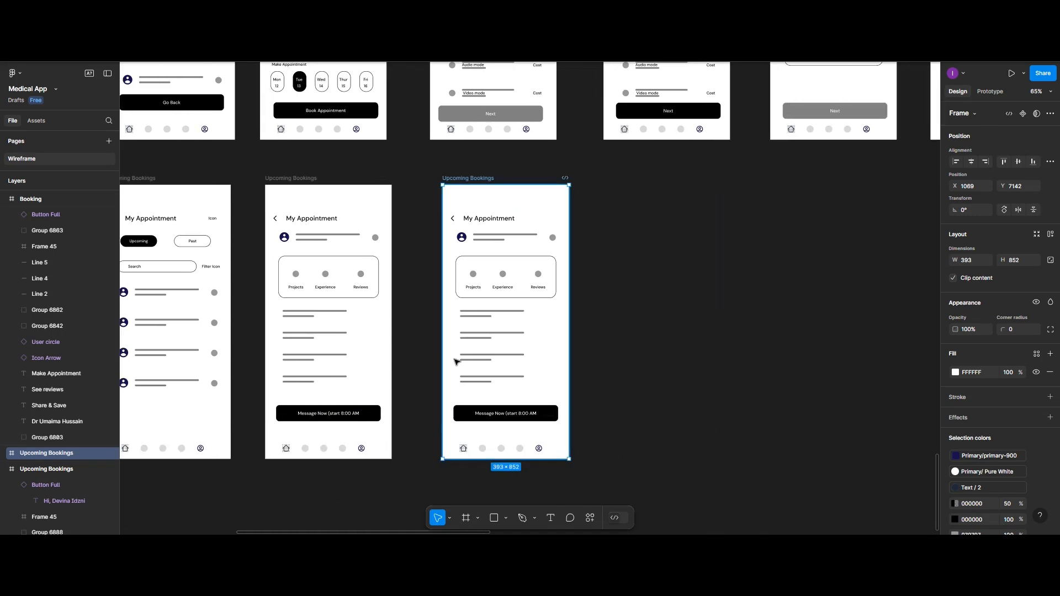
pyautogui.scroll(5, 456, 362)
pyautogui.scroll(-2, 464, 362)
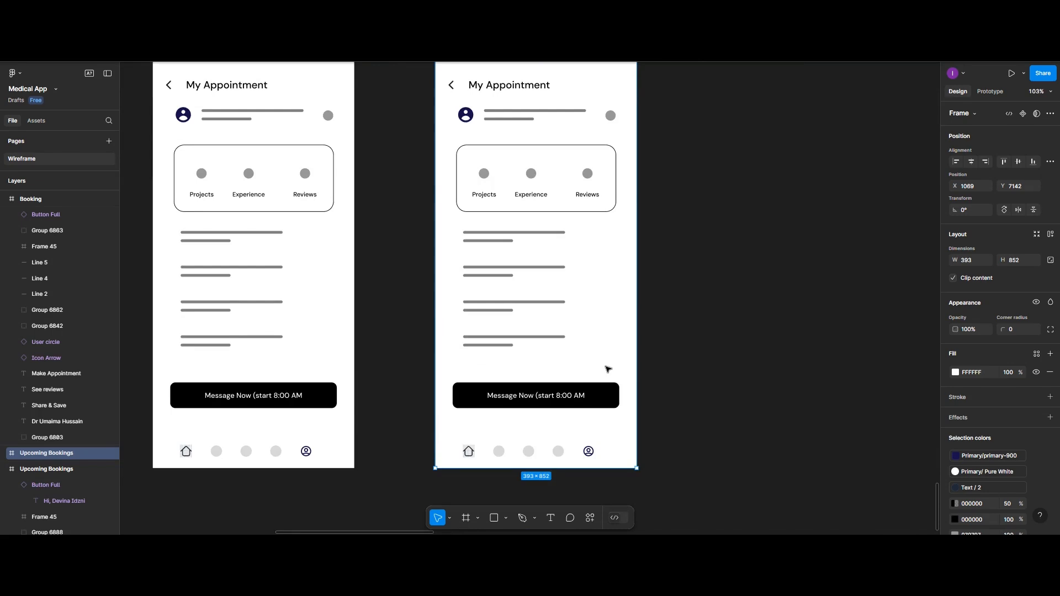
pyautogui.scroll(2, 598, 225)
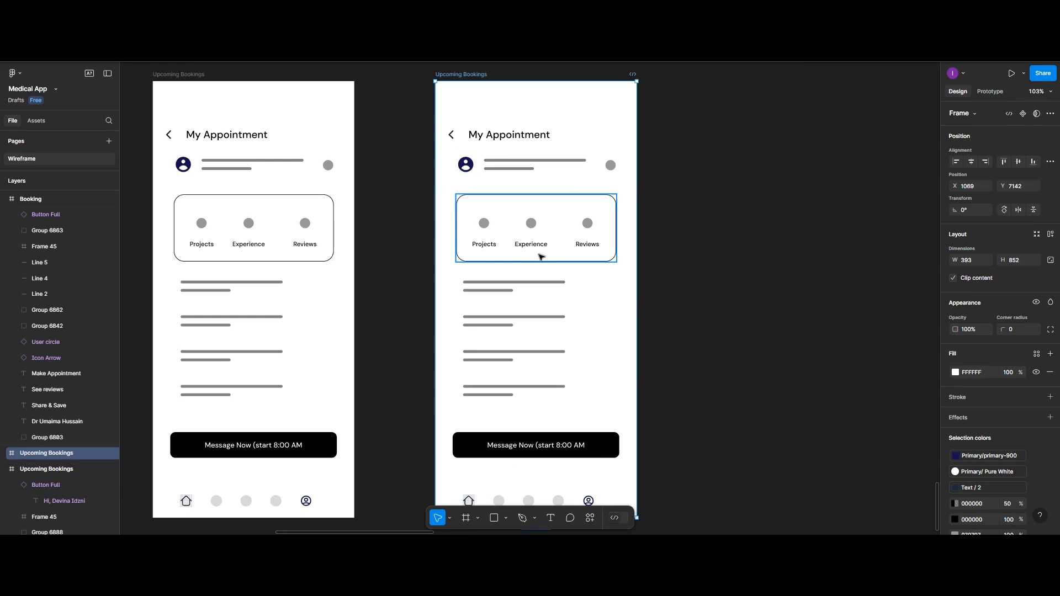
# Step: Delete the grey circles above Projects and Experience and the Experience label from the duplicate's card, keeping the card itself
pyautogui.click(521, 235)
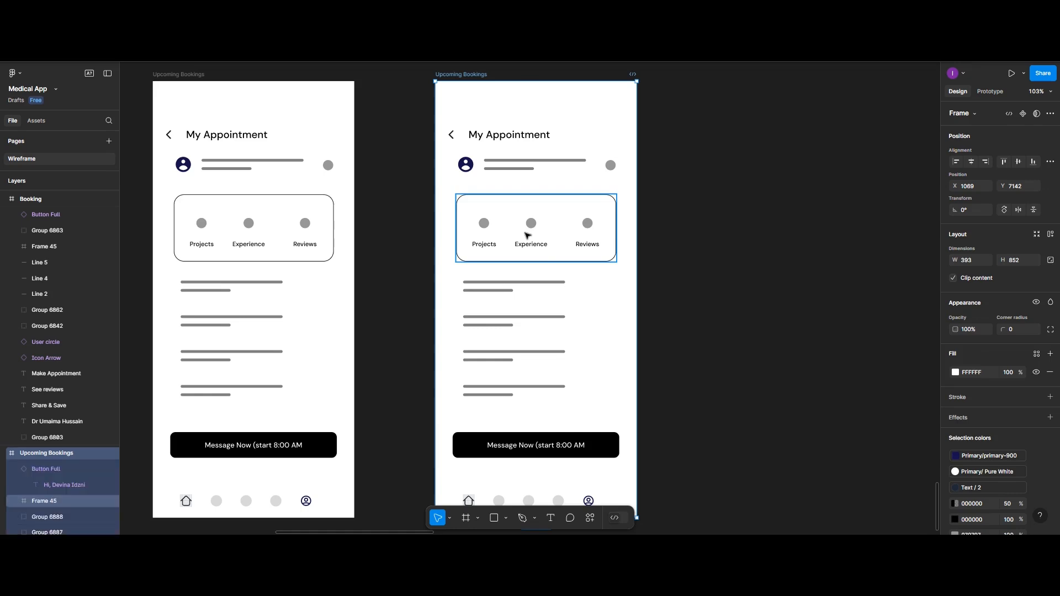
pyautogui.click(485, 224)
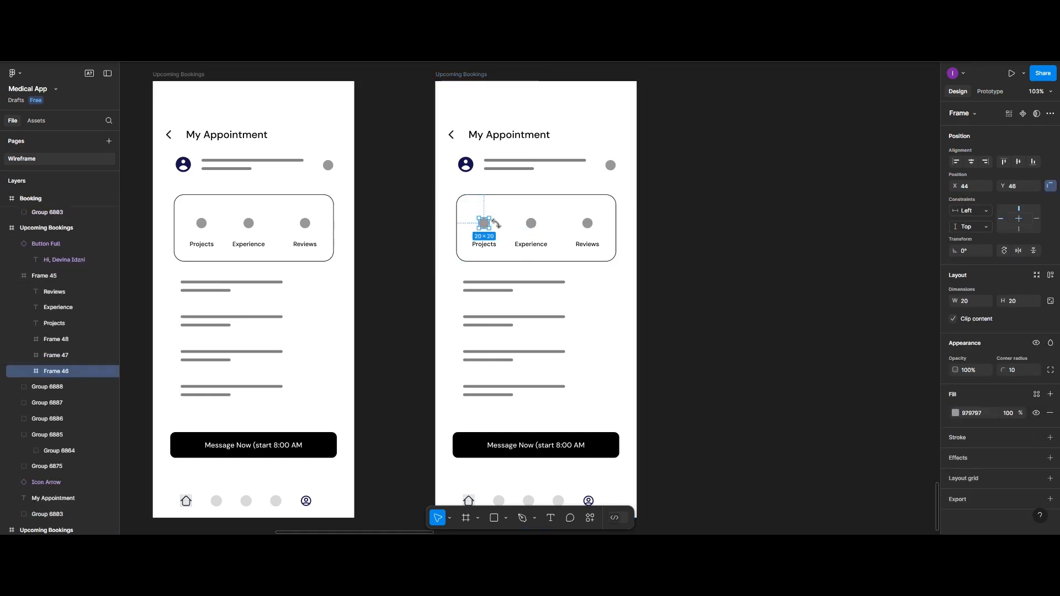
pyautogui.press('Delete')
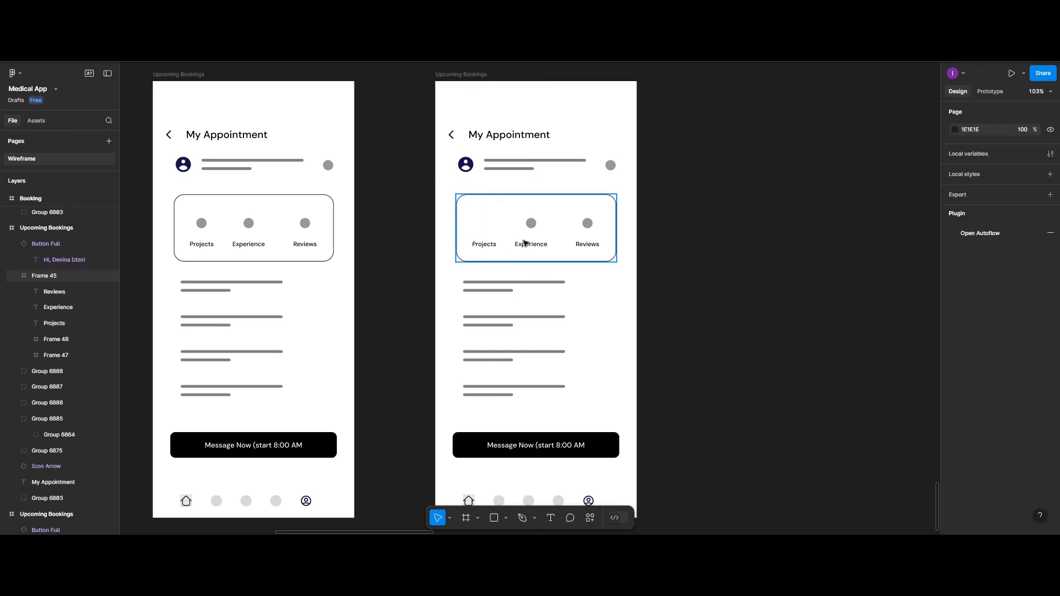
pyautogui.click(524, 232)
pyautogui.press('Delete')
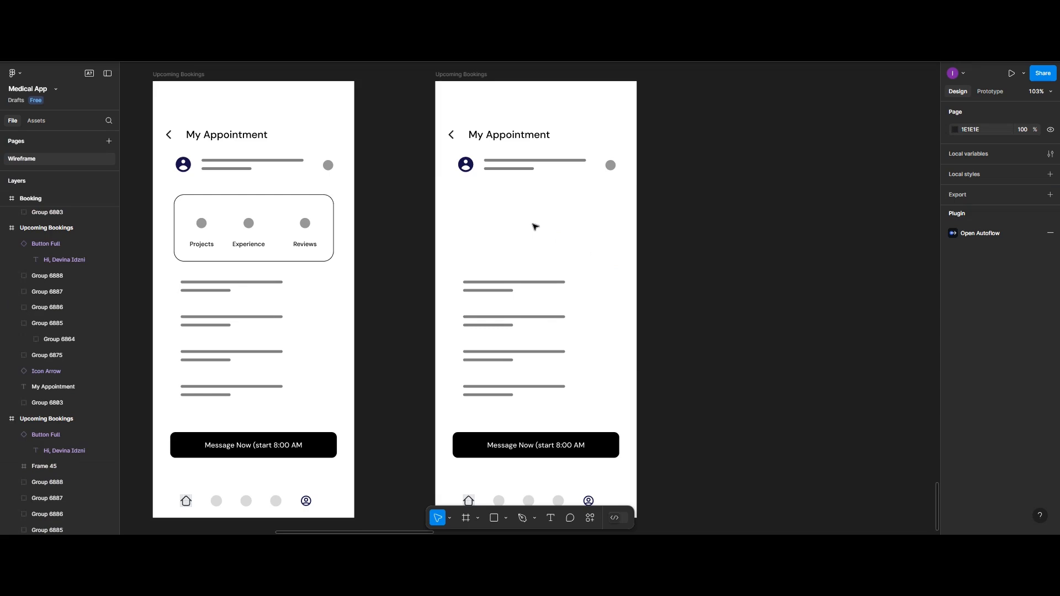
pyautogui.hotkey('ctrl', 'z')
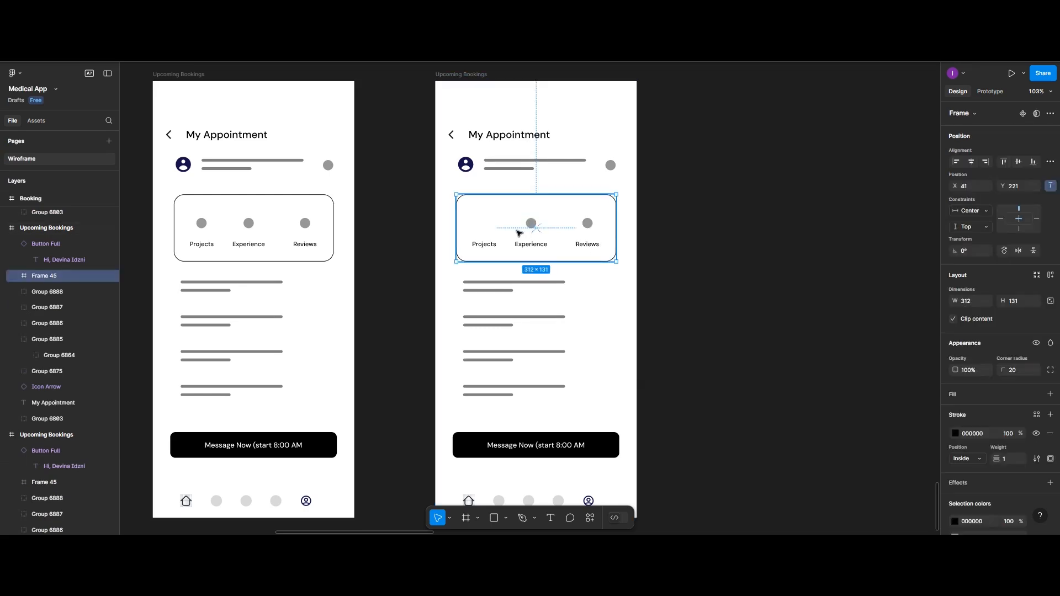
pyautogui.click(530, 226)
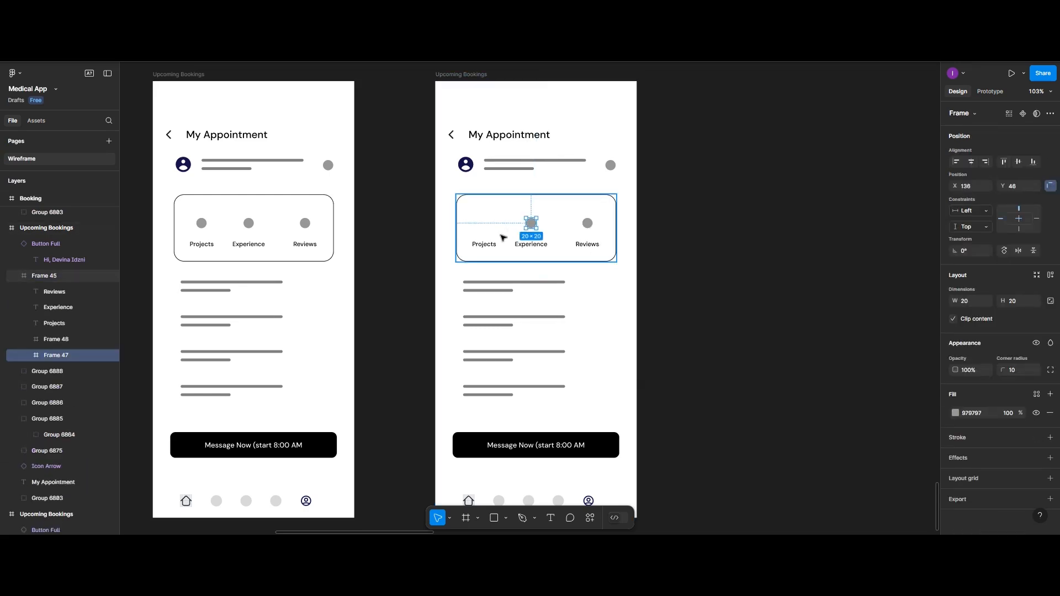
pyautogui.press('Delete')
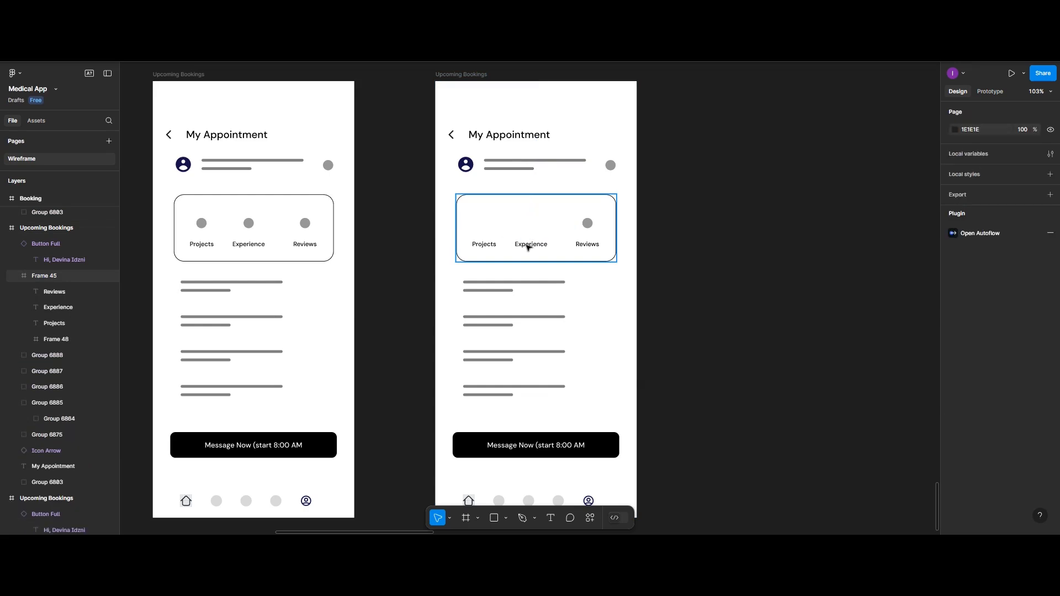
pyautogui.click(528, 247)
pyautogui.click(541, 246)
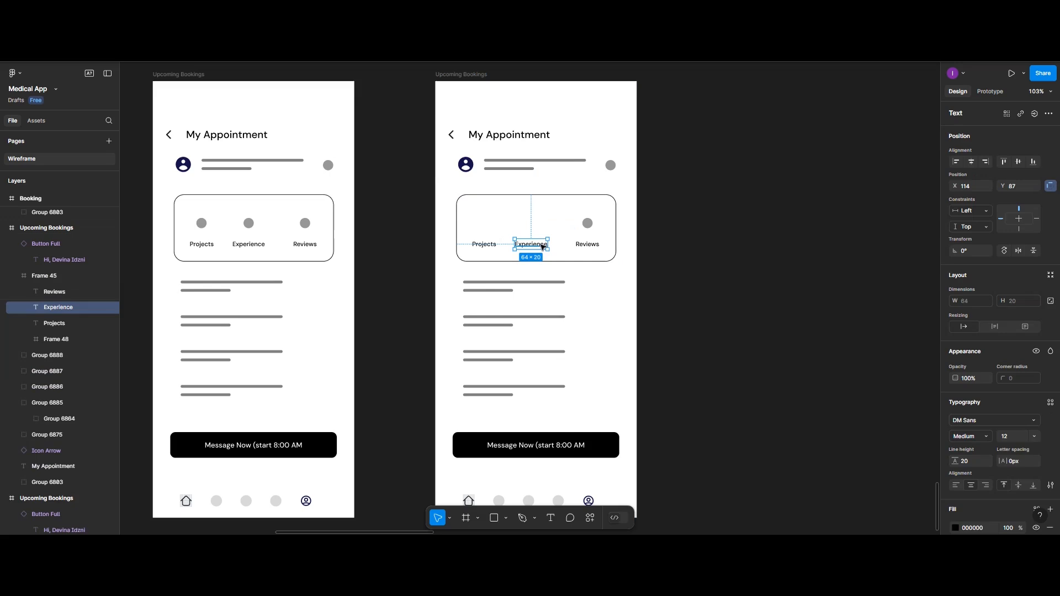
pyautogui.press('Delete')
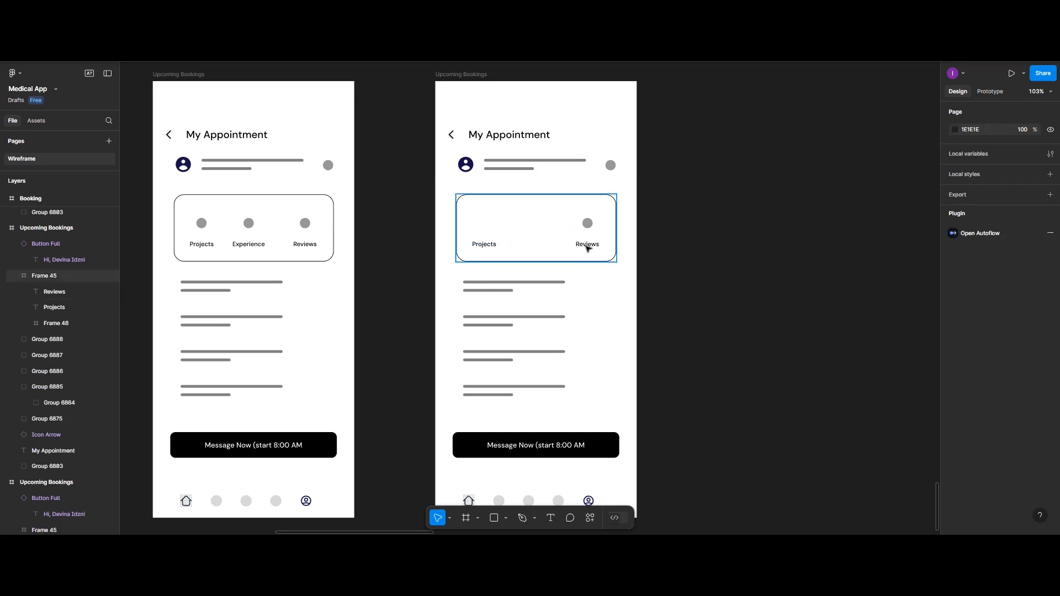
# Step: Delete the Reviews label, its grey circle and the Projects label so only the empty rounded card remains
pyautogui.click(588, 248)
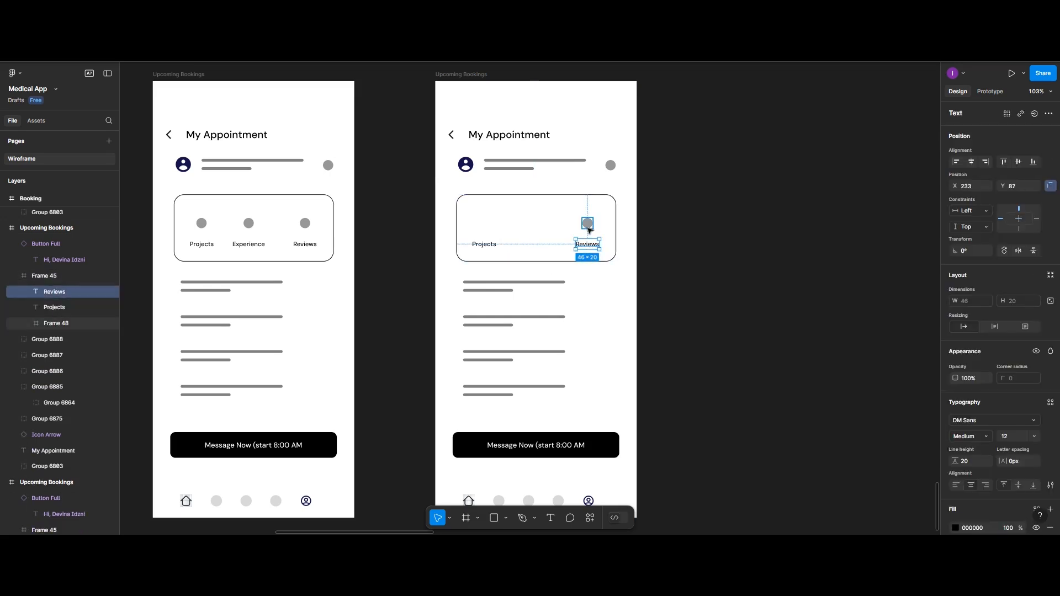
pyautogui.press('Delete')
pyautogui.click(588, 228)
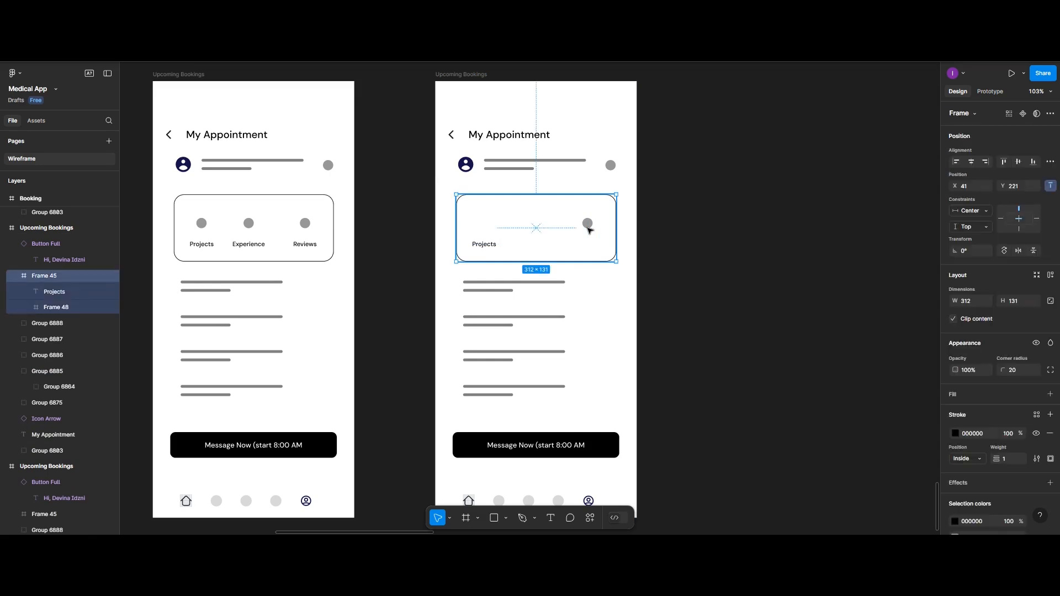
pyautogui.click(589, 228)
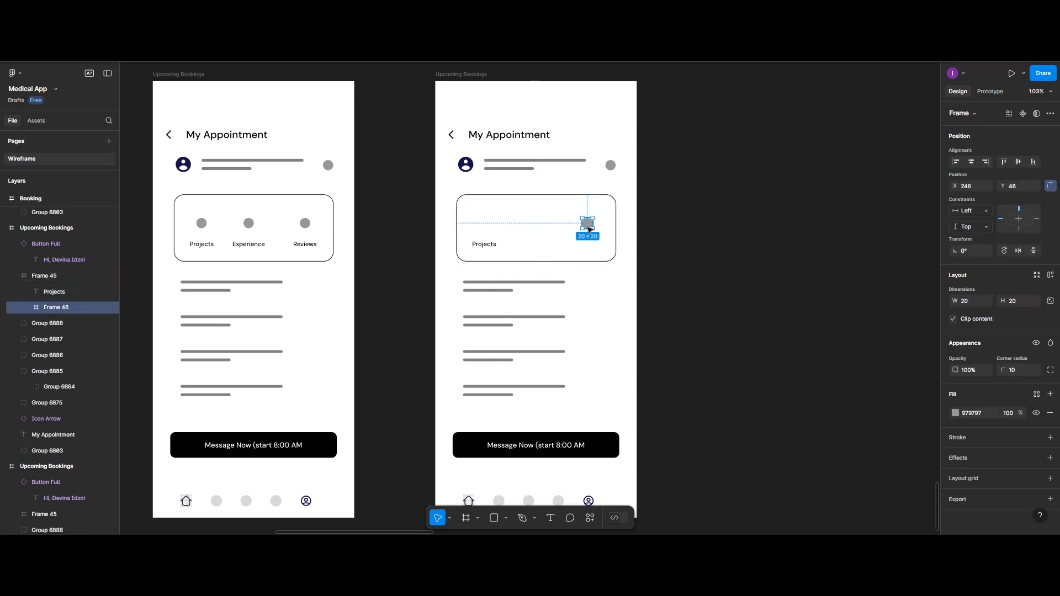
pyautogui.press('Delete')
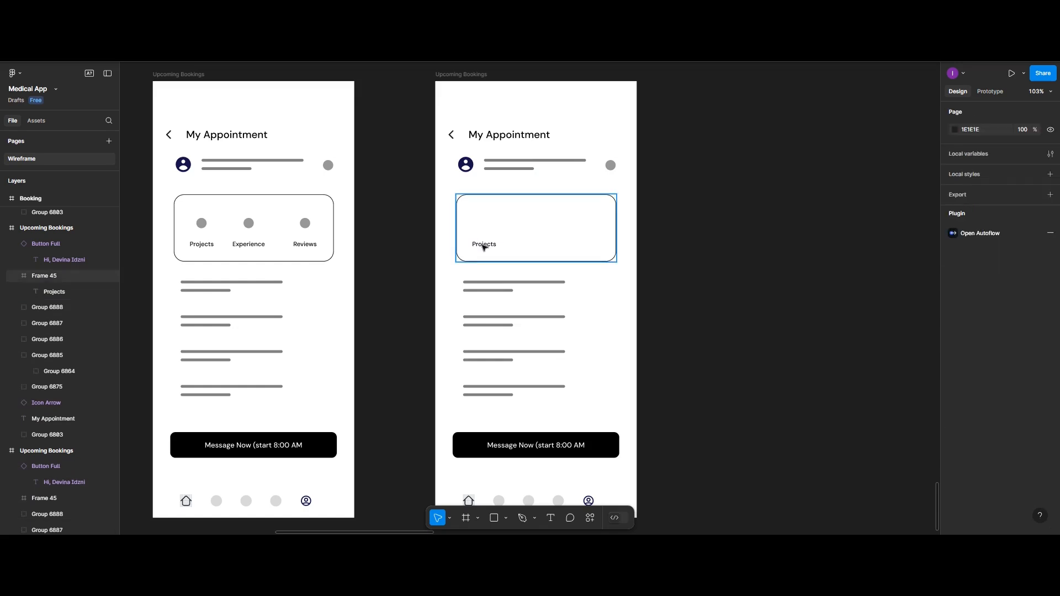
pyautogui.click(483, 247)
pyautogui.click(484, 246)
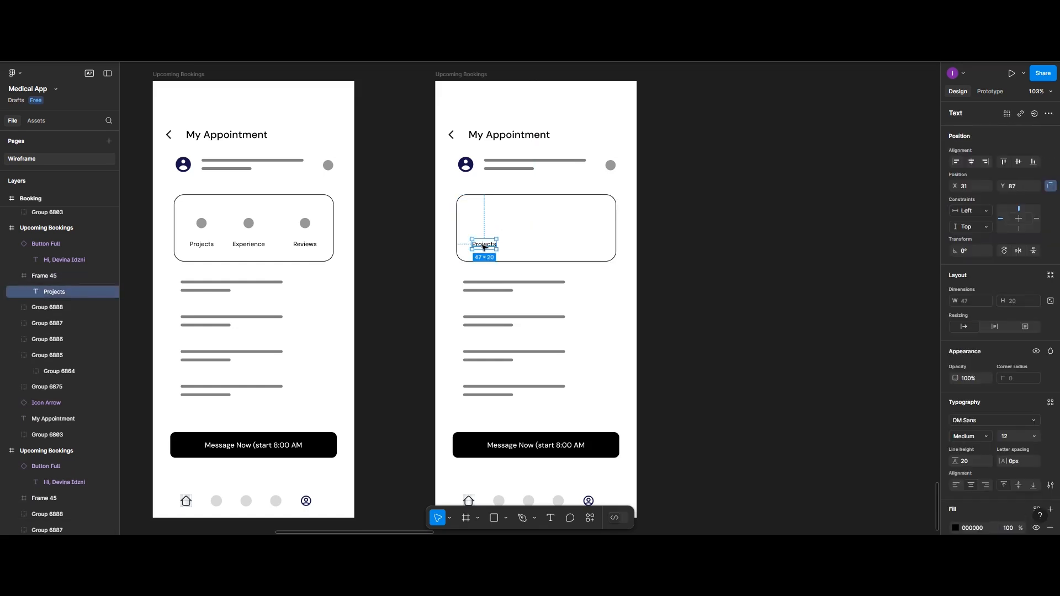
pyautogui.press('Delete')
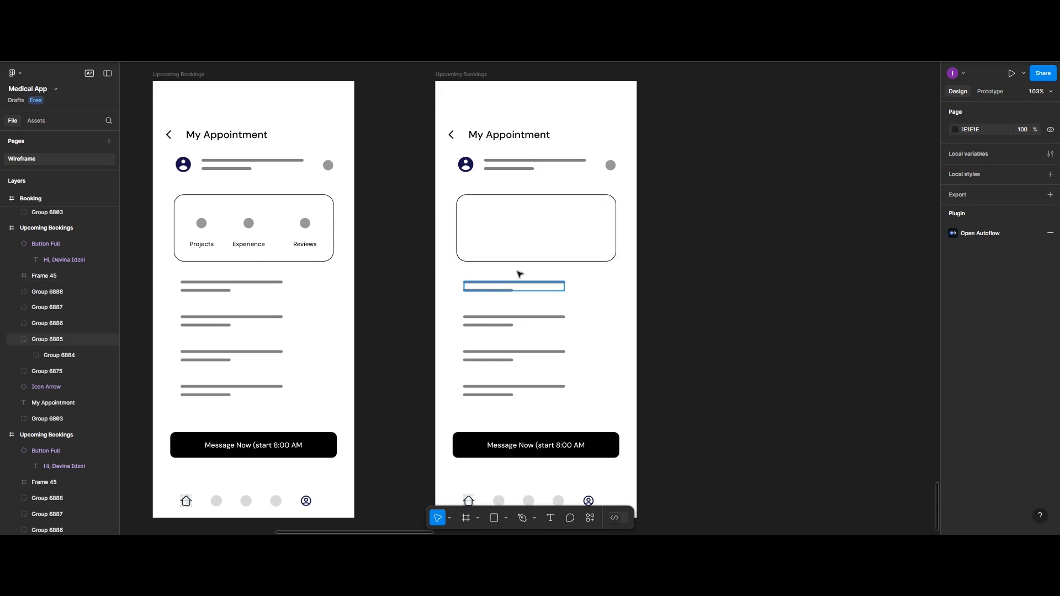
# Step: Move the first placeholder line pair into the empty card, centered vertically, and add the text "Time" near the card's lower-right corner
pyautogui.moveTo(514, 286); pyautogui.dragTo(512, 229)
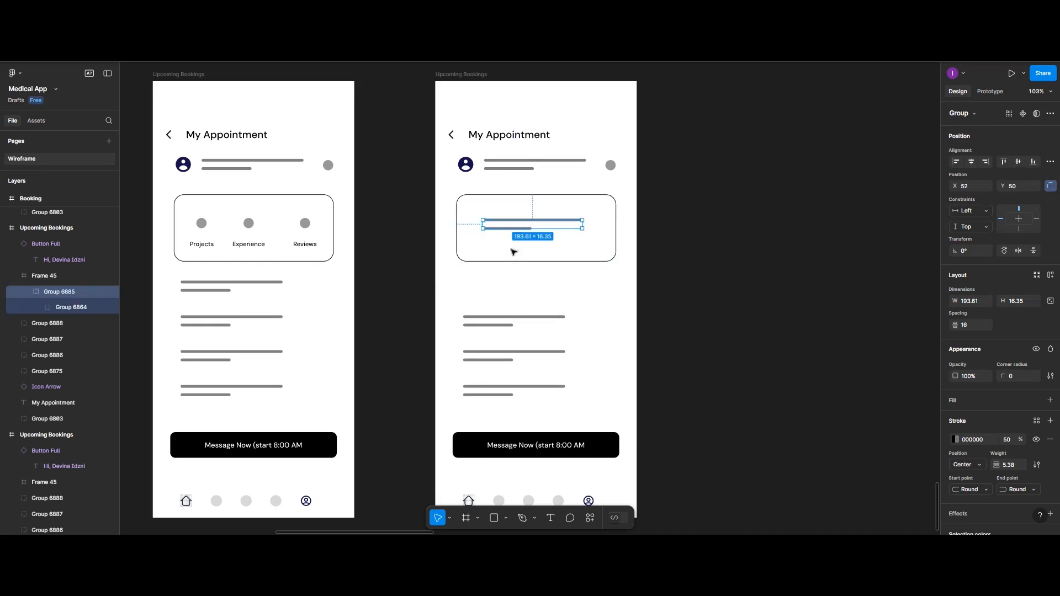
pyautogui.click(551, 517)
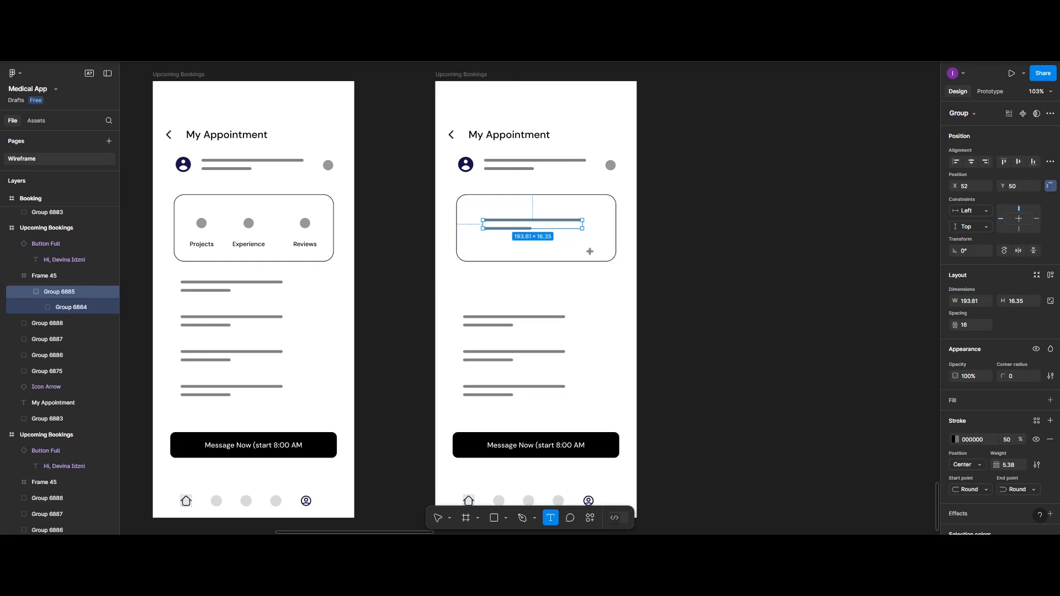
pyautogui.click(591, 251)
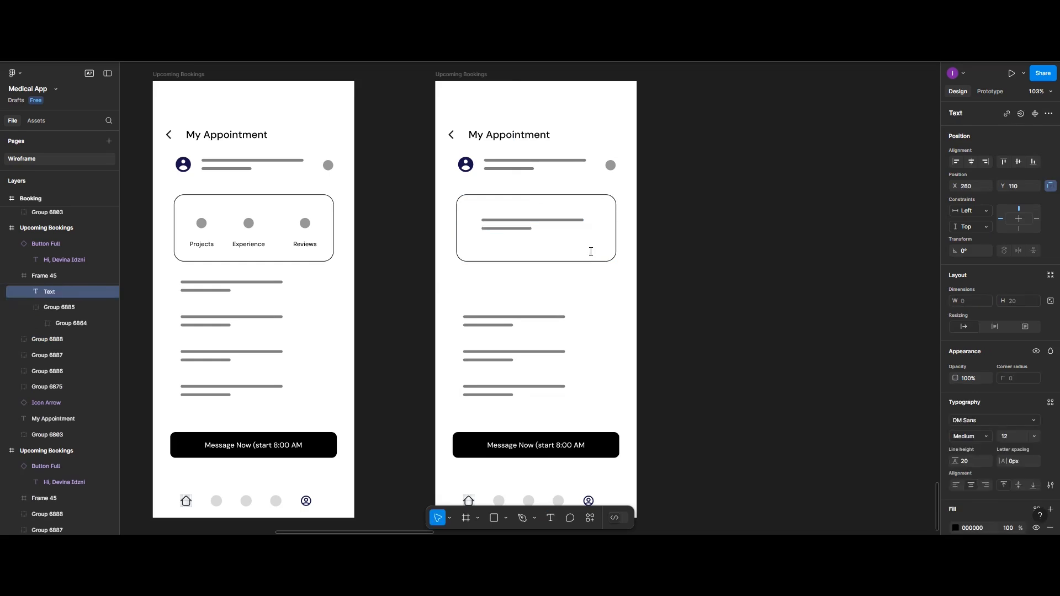
pyautogui.write('Time')
pyautogui.press('Escape')
pyautogui.moveTo(590, 257); pyautogui.dragTo(592, 255)
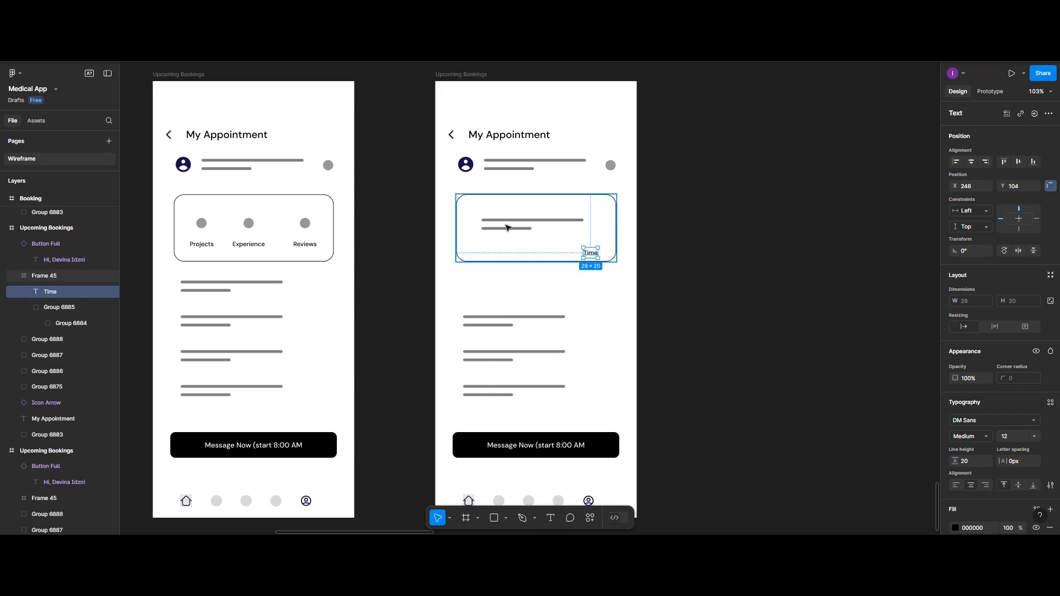
pyautogui.click(506, 226)
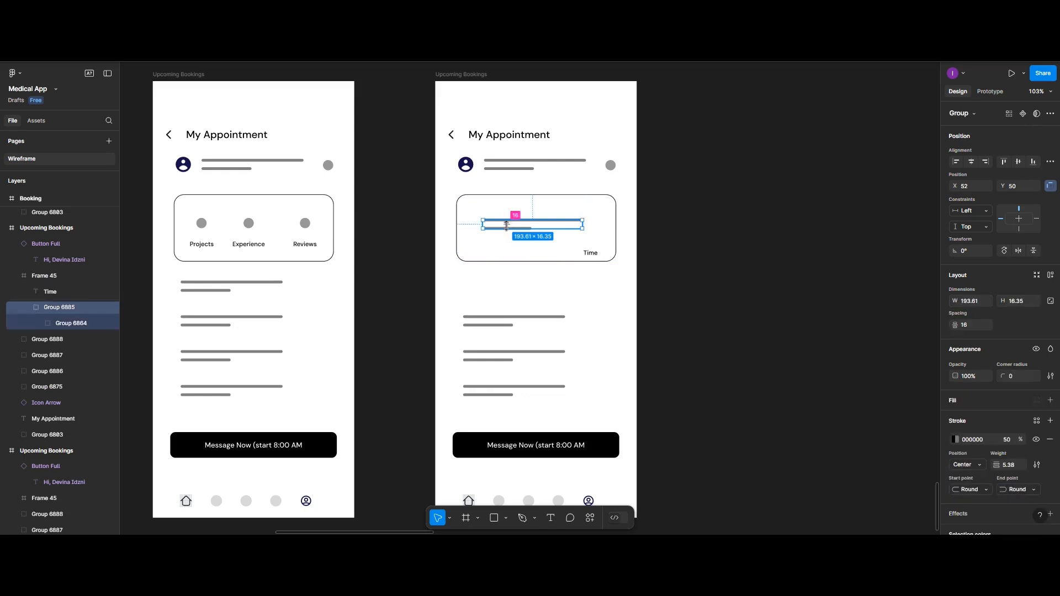
pyautogui.click(1018, 161)
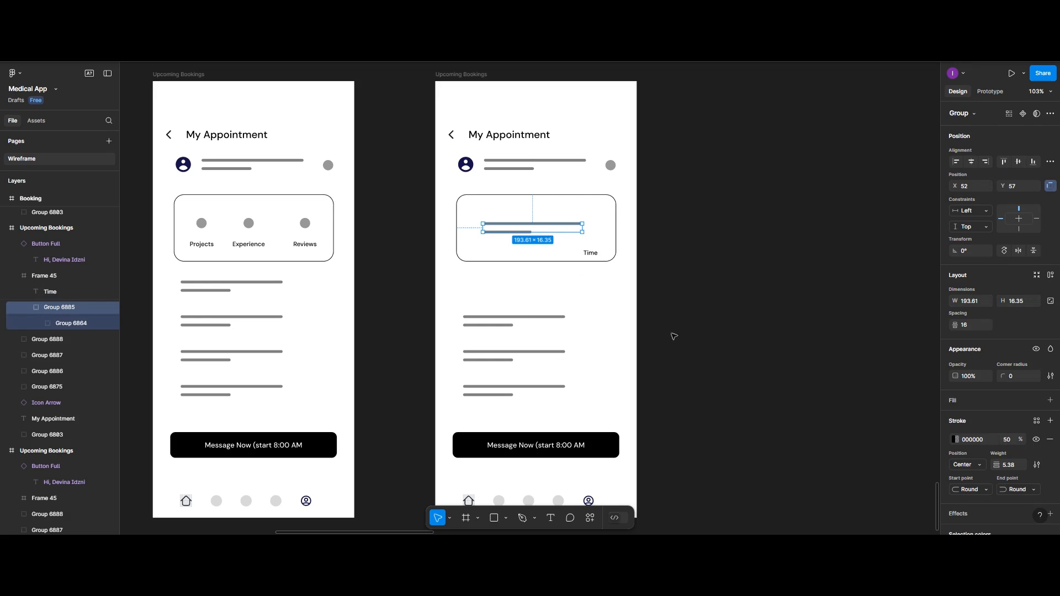
# Step: Move the Time label up to Y 92 in the card and raise the card's bottom edge slightly to shorten it
pyautogui.click(524, 260)
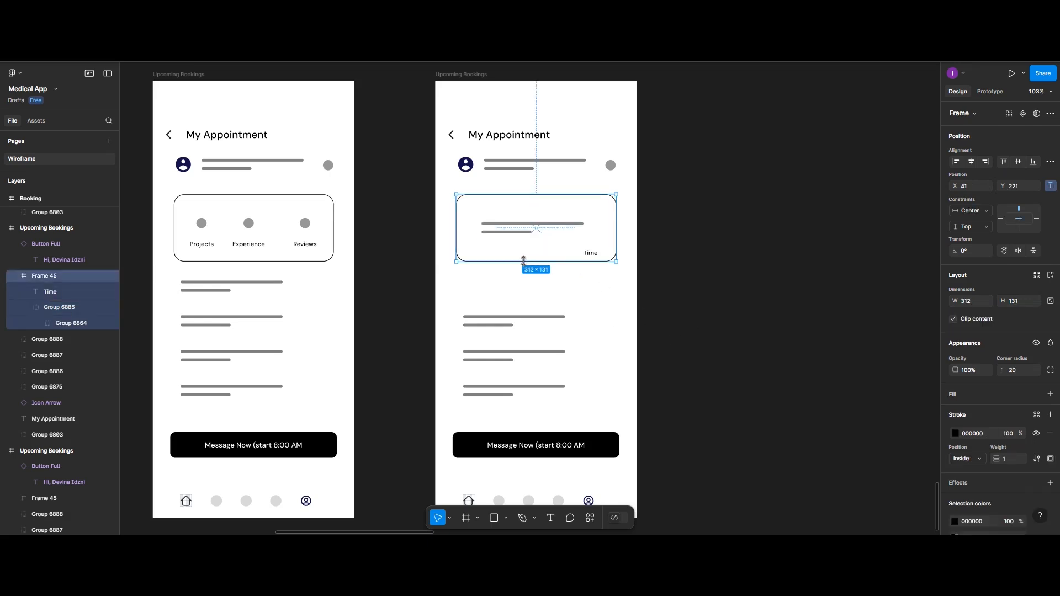
pyautogui.moveTo(523, 260); pyautogui.dragTo(575, 264)
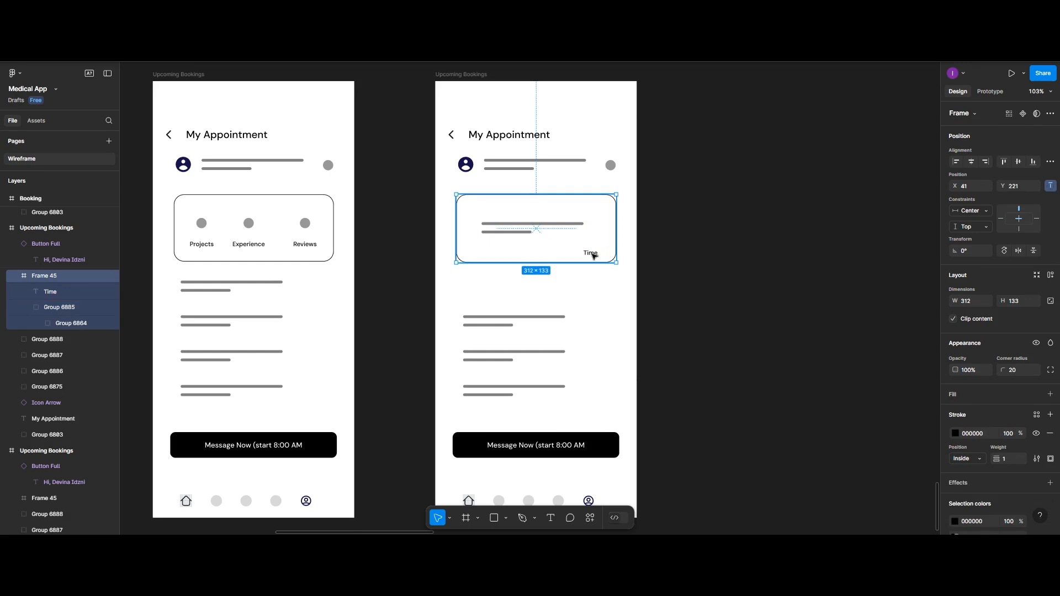
pyautogui.click(593, 255)
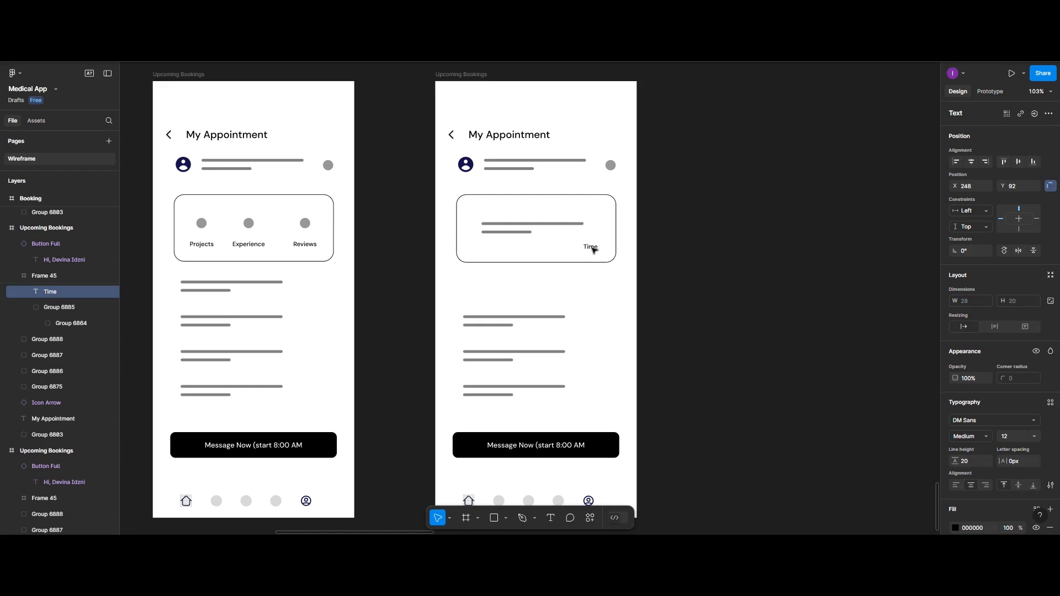
pyautogui.click(562, 263)
pyautogui.moveTo(561, 261); pyautogui.dragTo(561, 257)
pyautogui.click(533, 233)
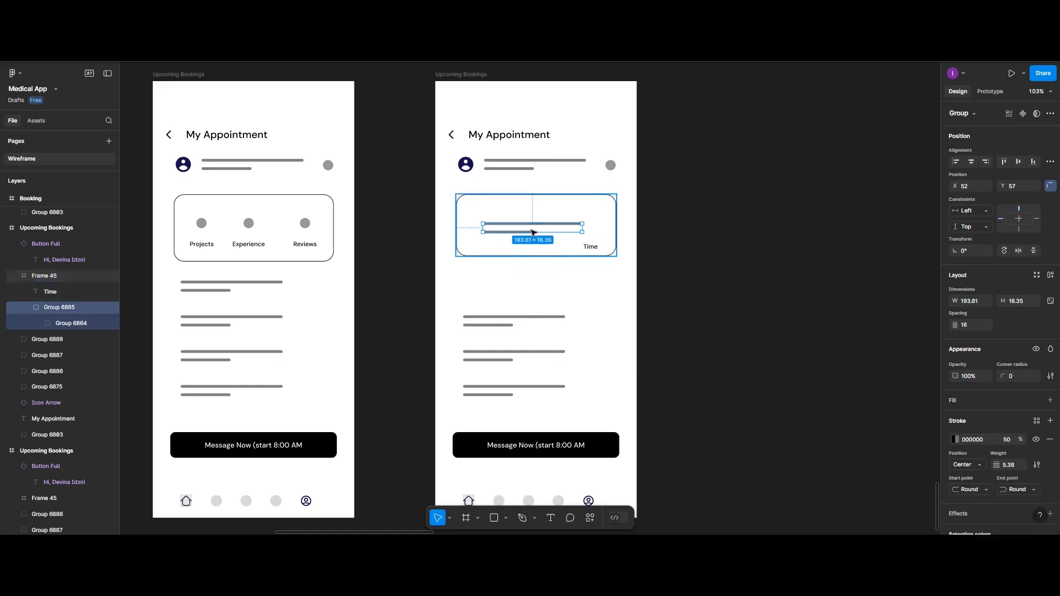
# Step: Center the placeholder line pair vertically in the card and delete the three remaining line pairs below the card
pyautogui.click(1005, 164)
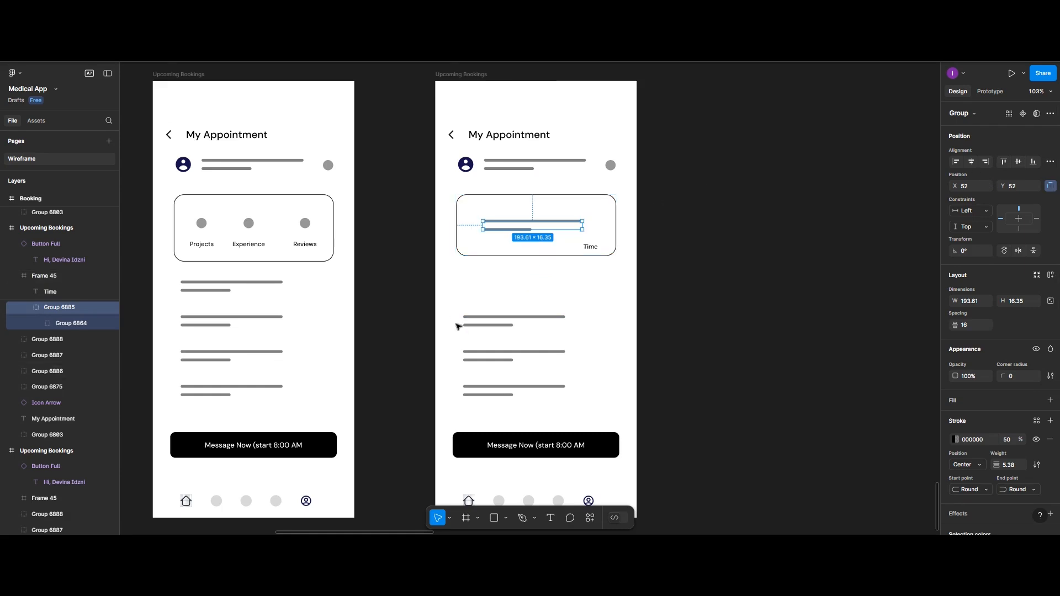
pyautogui.moveTo(449, 301); pyautogui.dragTo(572, 402)
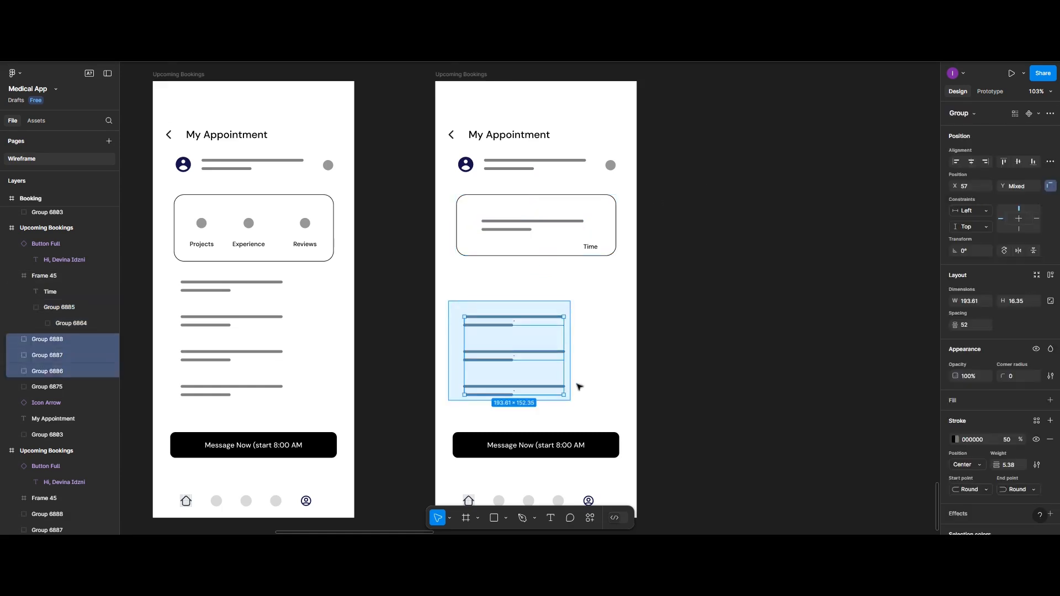
pyautogui.press('Delete')
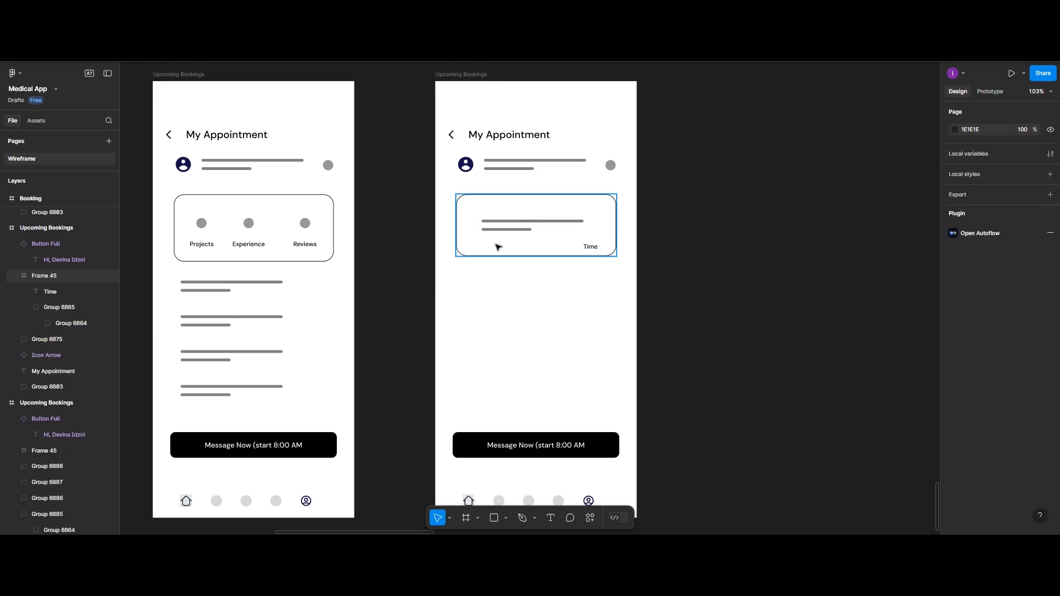
# Step: Duplicate the Time card twice below the original at Y 359 and Y 497, and center the middle card horizontally at X 41
pyautogui.moveTo(499, 247); pyautogui.dragTo(499, 387)
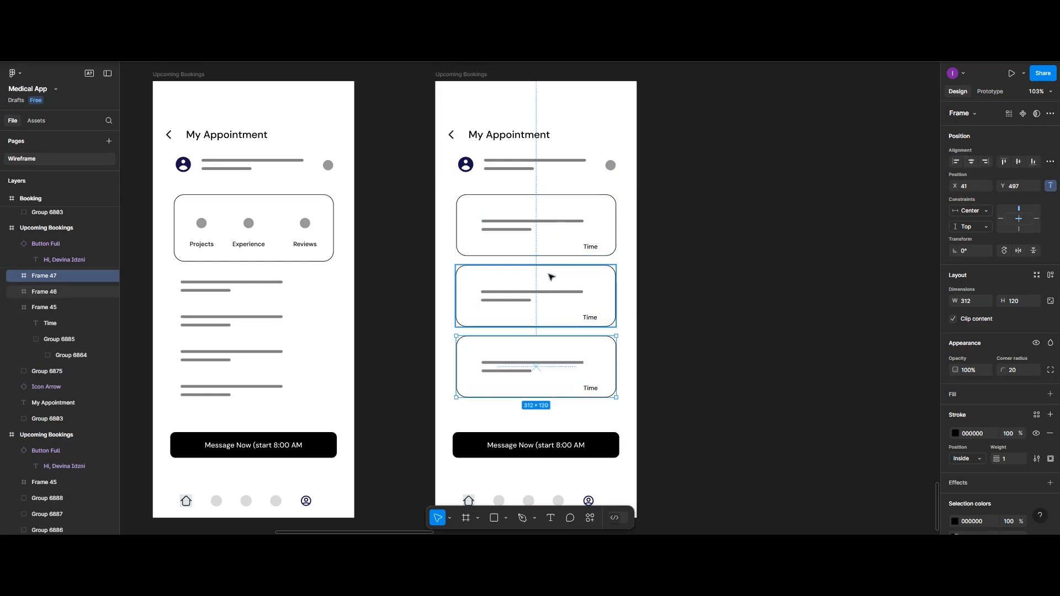
pyautogui.click(551, 276)
pyautogui.click(971, 162)
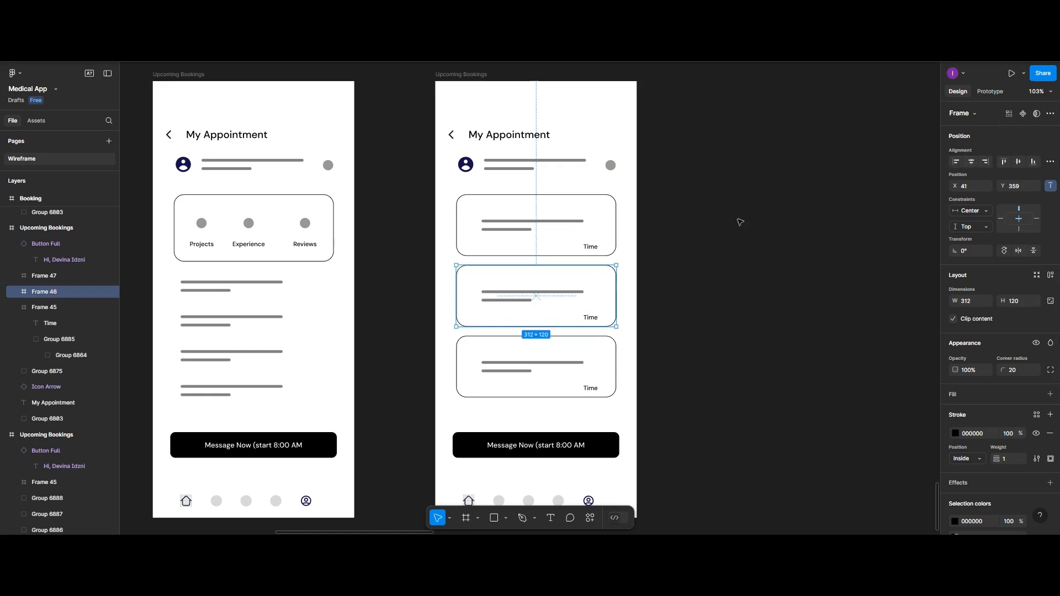
# Step: Move the black message button down to Y 712, remove its fill and add a 000000 inside stroke with weight 1
pyautogui.scroll(-1, 623, 245)
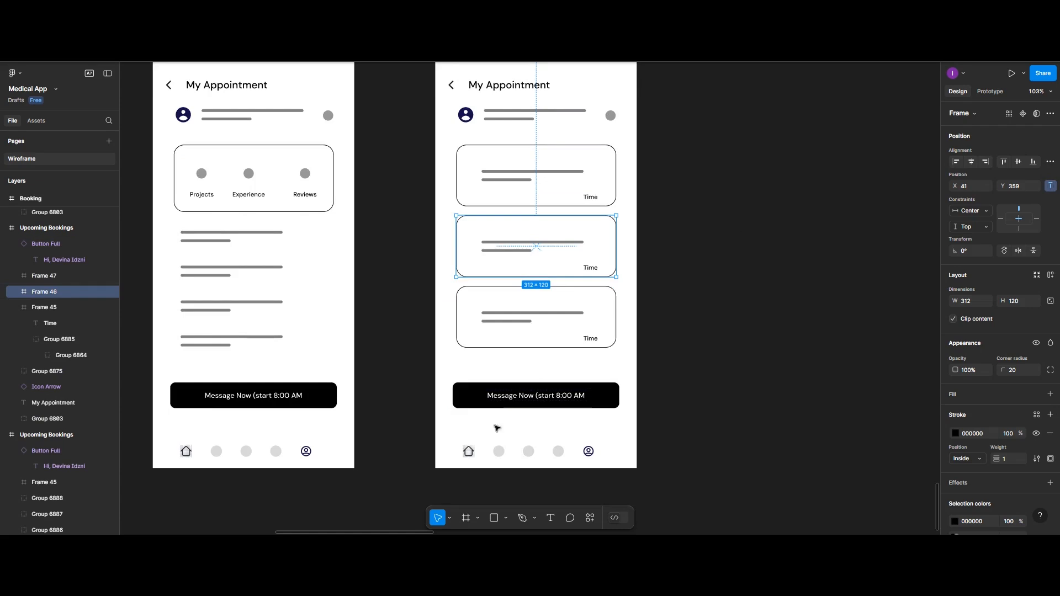
pyautogui.moveTo(517, 410); pyautogui.dragTo(518, 421)
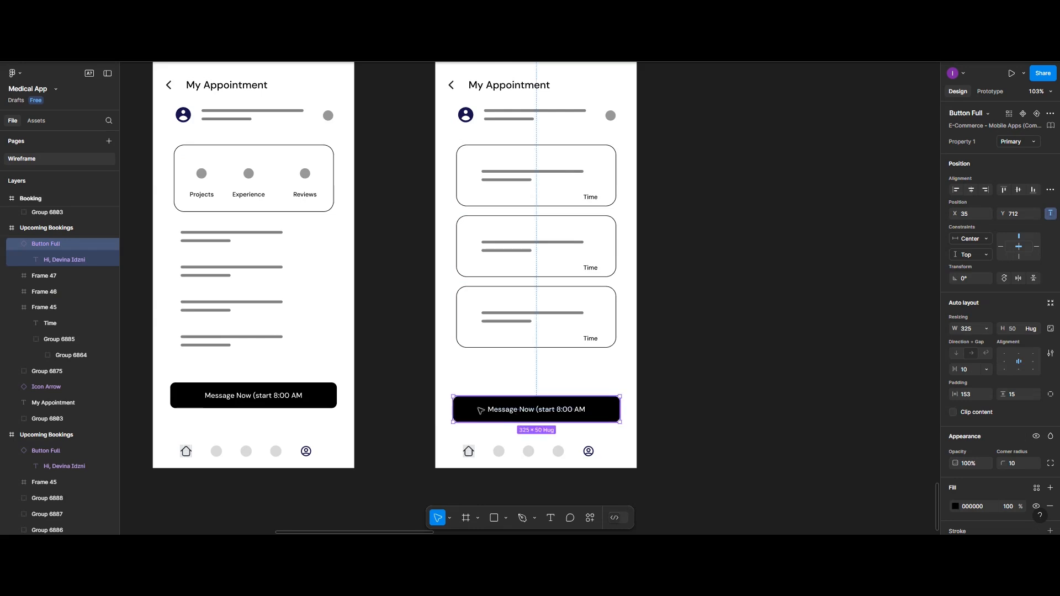
pyautogui.scroll(-2, 983, 468)
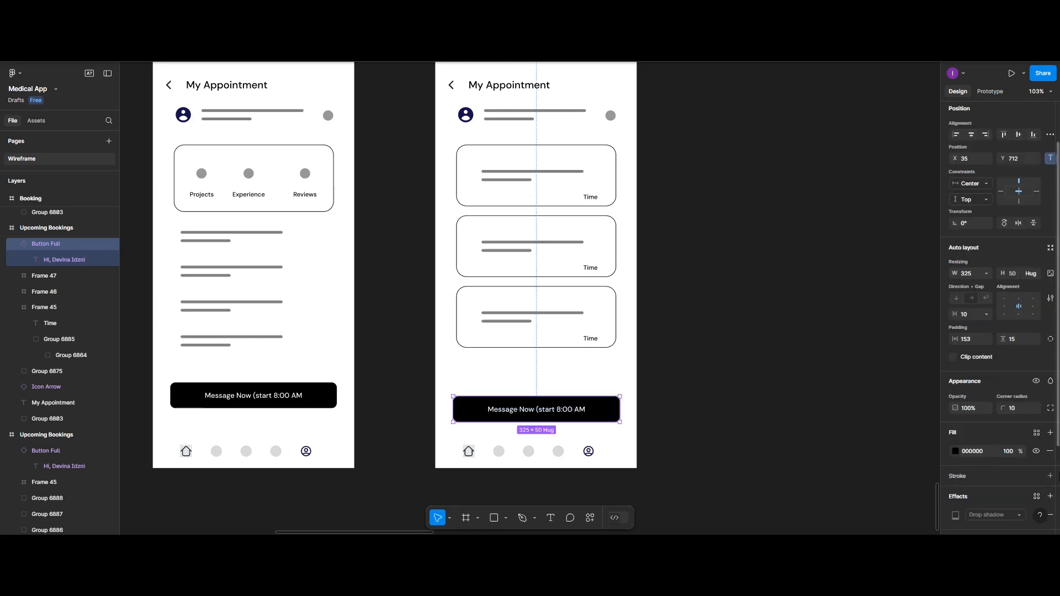
pyautogui.click(1050, 451)
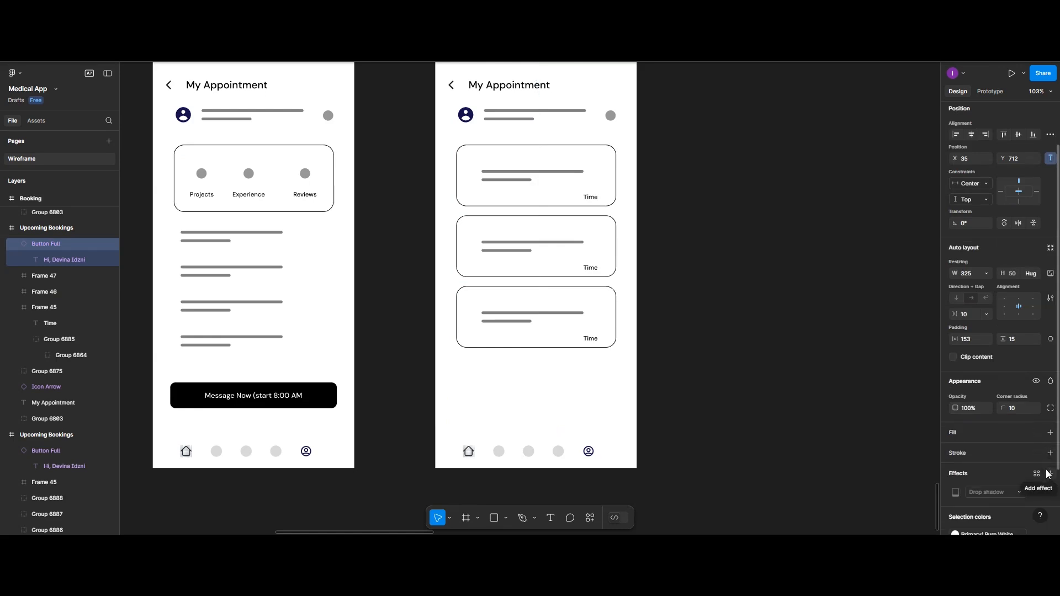
pyautogui.click(1051, 454)
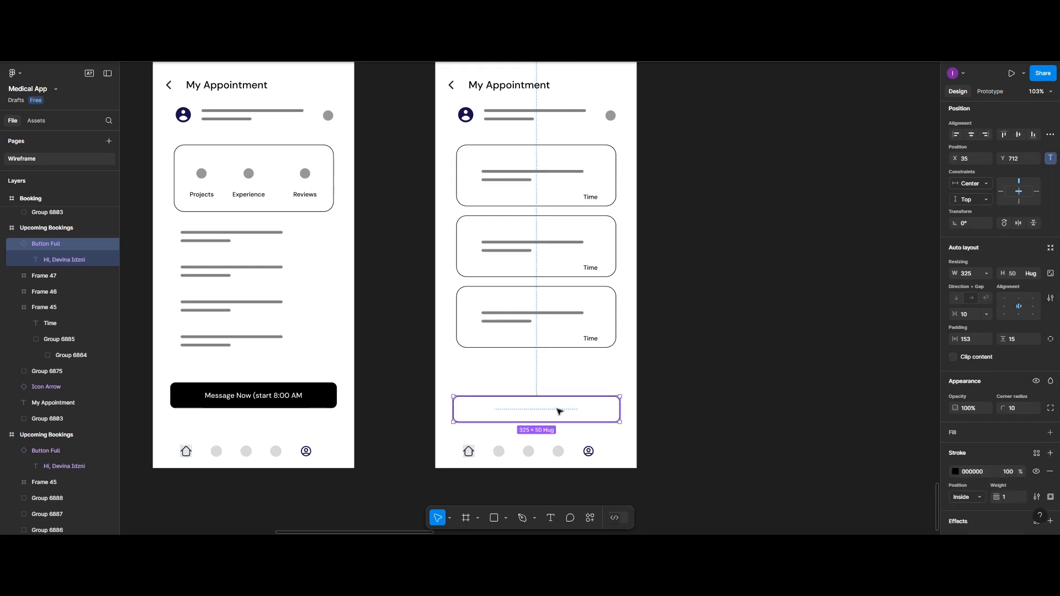
# Step: Replace the outlined button's label with "Type Message" and set the text color to black 000000
pyautogui.doubleClick(558, 409)
pyautogui.doubleClick(558, 409)
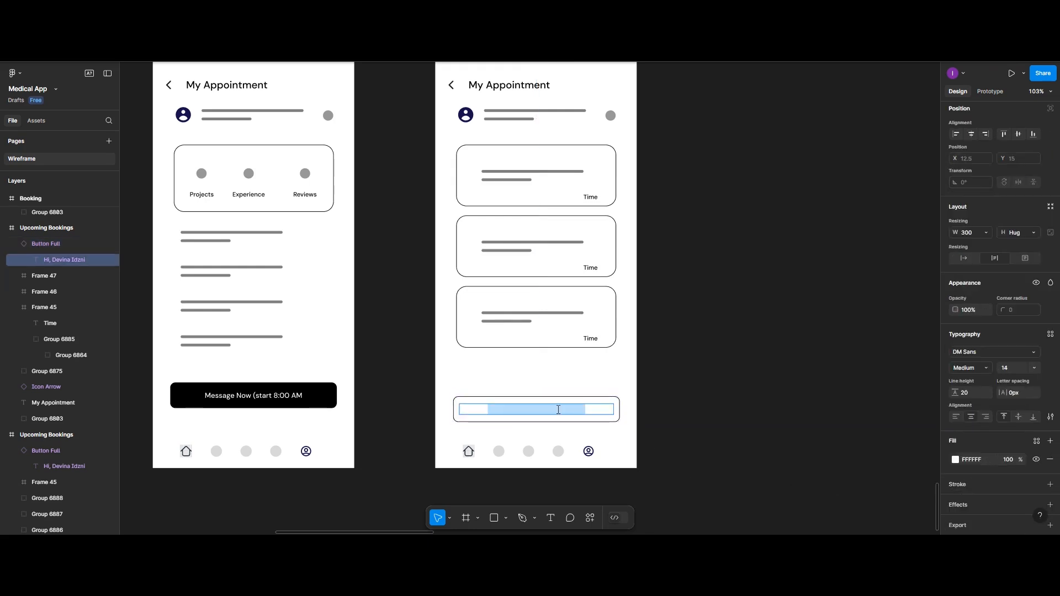
pyautogui.press('BackSpace')
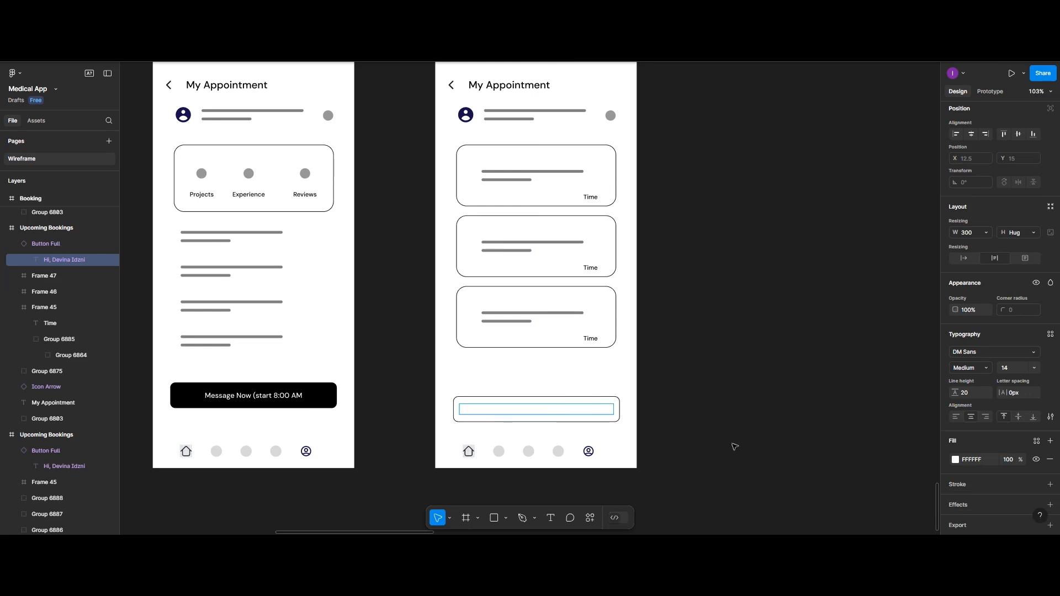
pyautogui.click(735, 447)
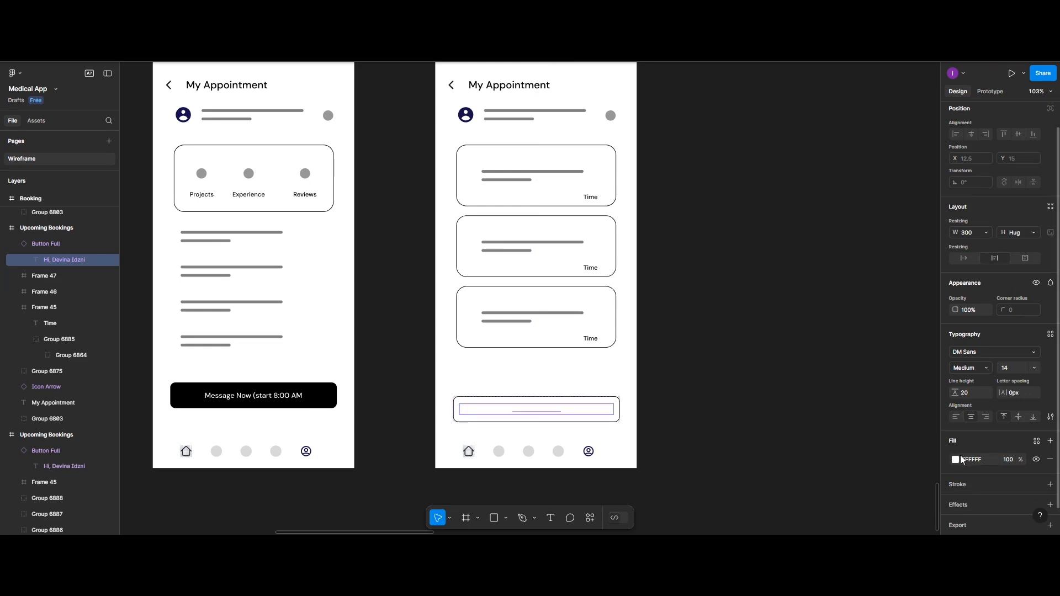
pyautogui.click(955, 459)
pyautogui.click(834, 486)
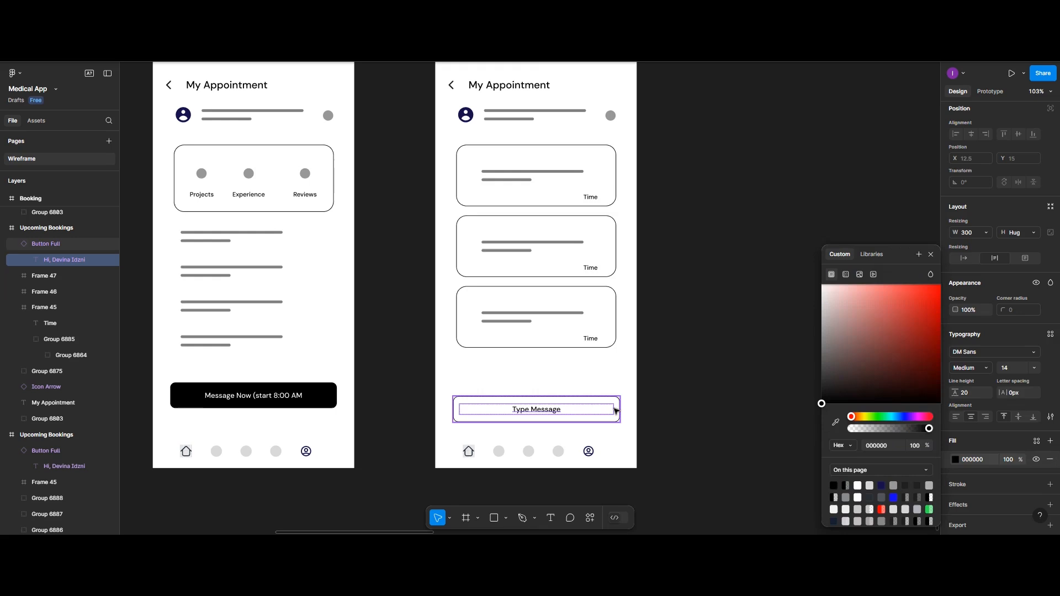
# Step: Left-align the "Type Message" text inside the outlined box
pyautogui.click(613, 411)
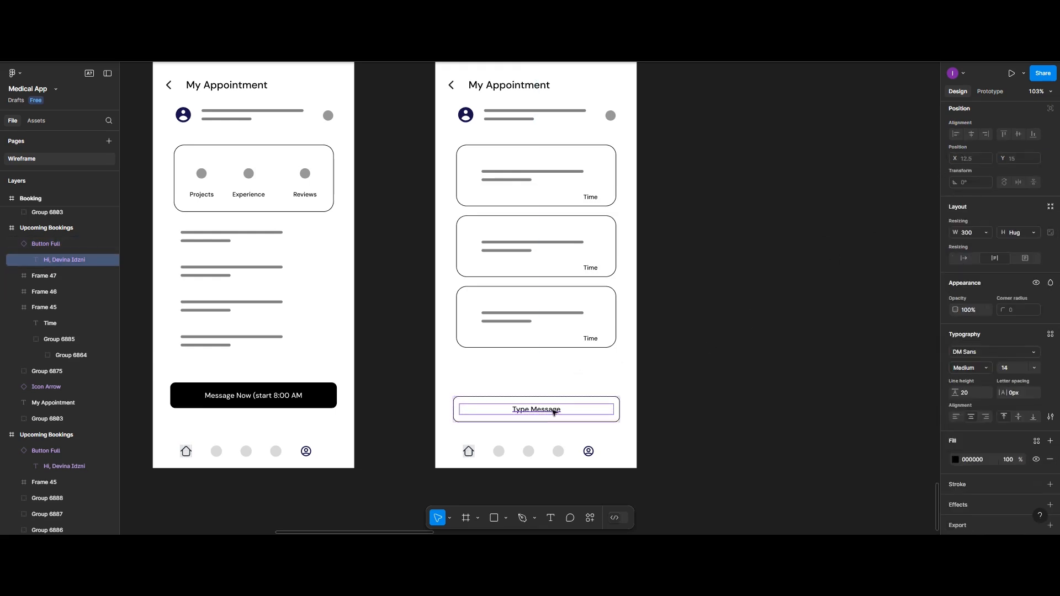
pyautogui.doubleClick(554, 412)
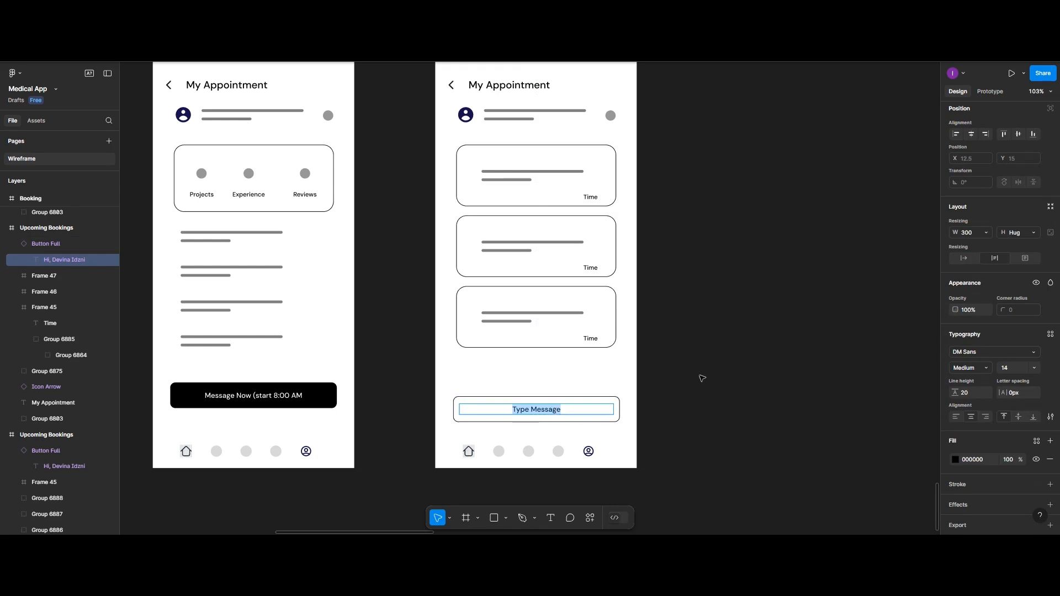
pyautogui.click(955, 416)
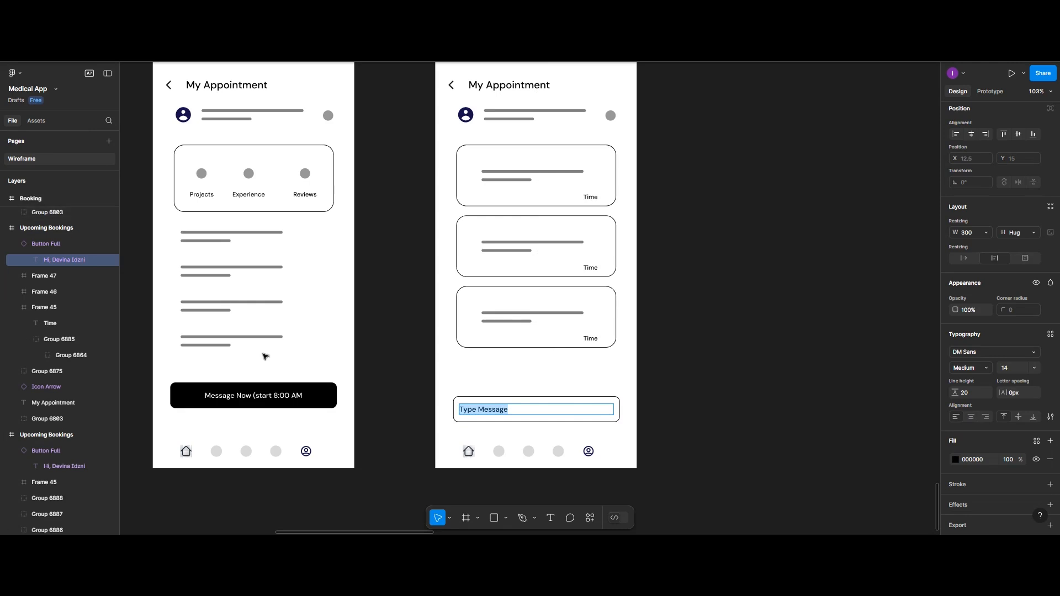
# Step: Run the FigDuo - Figma Component Library plugin
pyautogui.rightClick(293, 180)
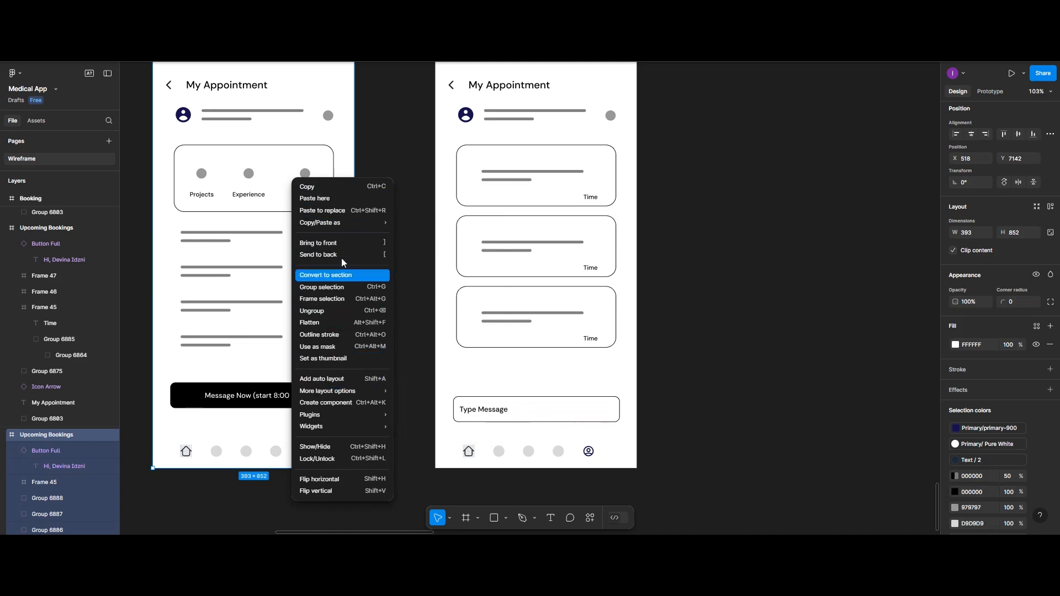
pyautogui.moveTo(340, 415)
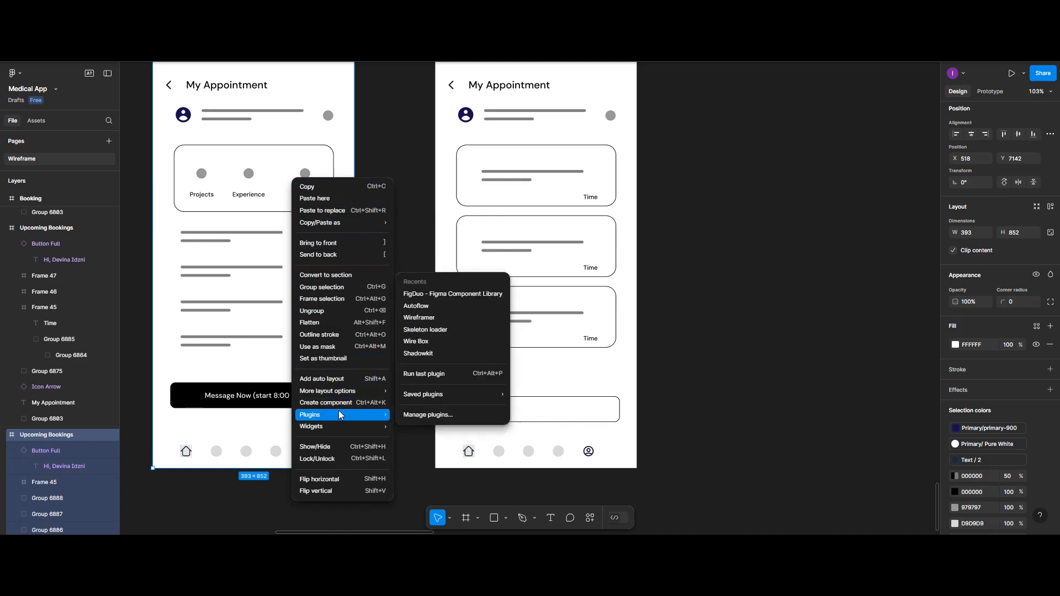
pyautogui.click(428, 294)
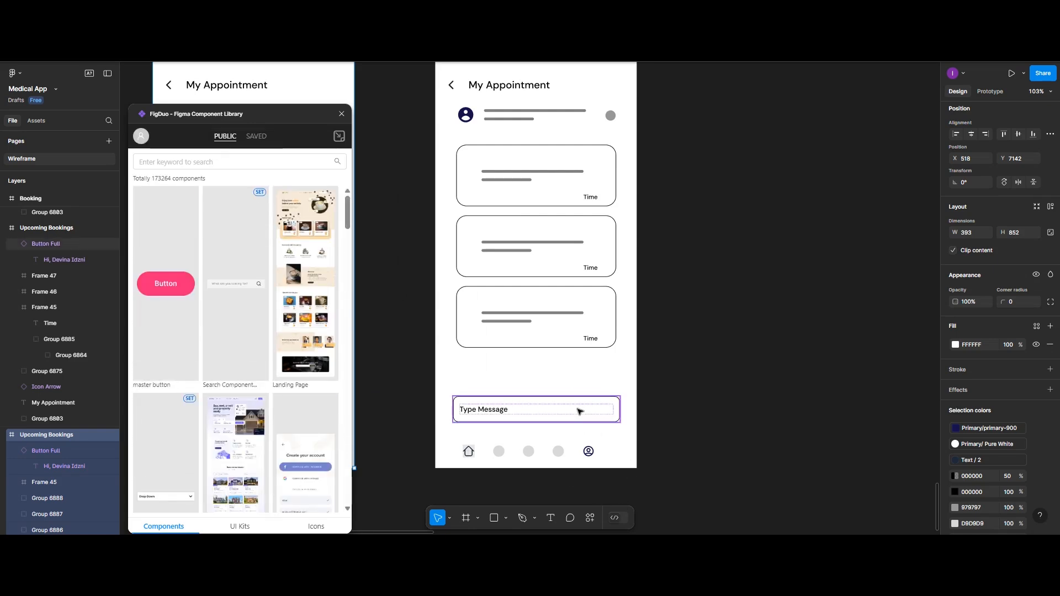
# Step: Duplicate the third card's Time label into the right end of the Type Message box at X 304, Y 727
pyautogui.click(588, 342)
pyautogui.doubleClick(588, 341)
pyautogui.press('Escape')
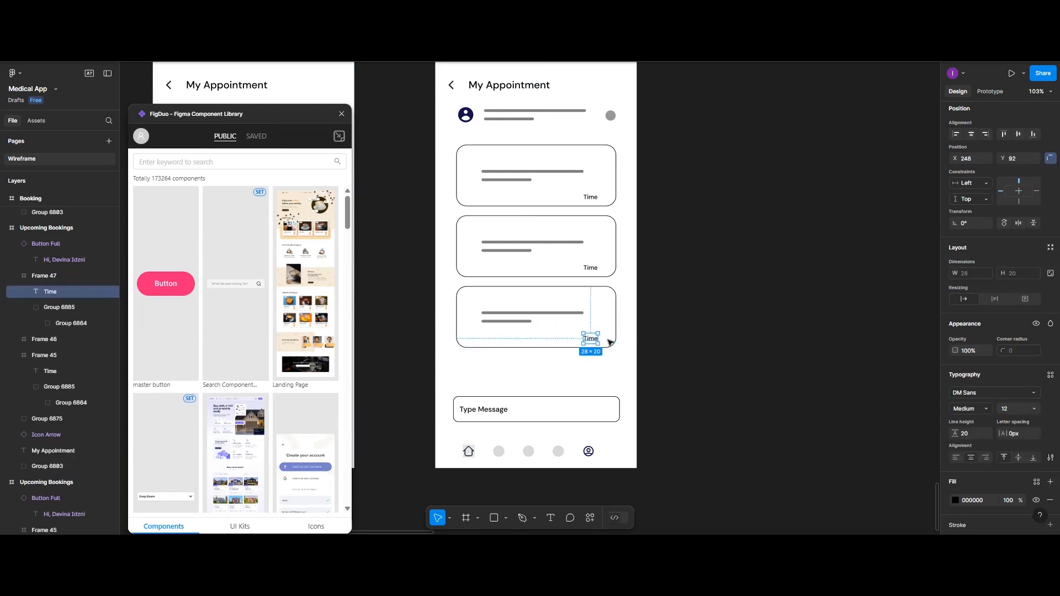
pyautogui.moveTo(594, 342); pyautogui.dragTo(600, 410)
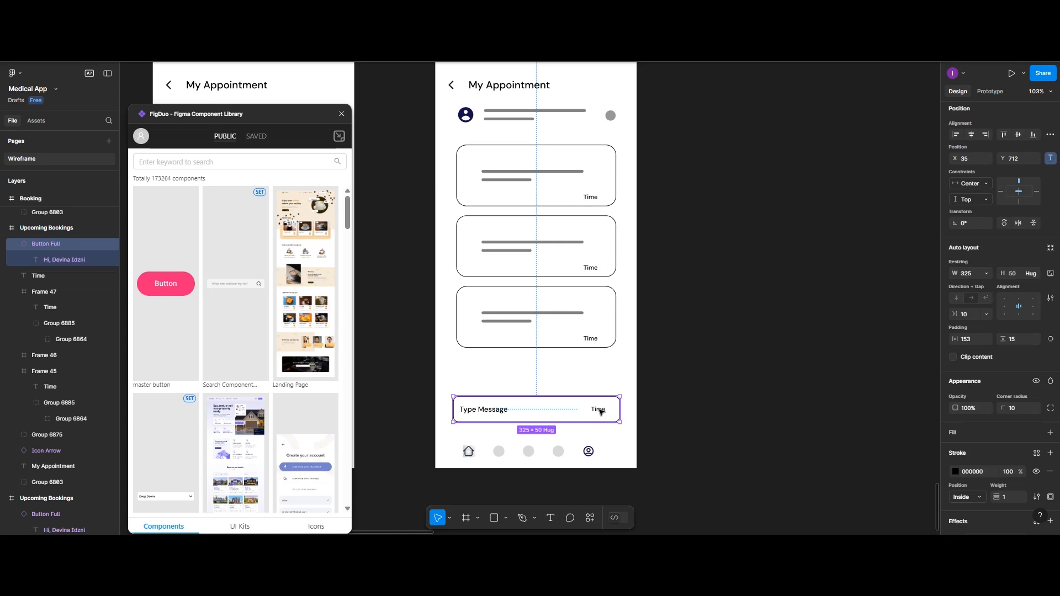
# Step: Change the copied Time label to "Send Icon" and place it in the Type Message box's right end at X 285, Y 727
pyautogui.click(646, 403)
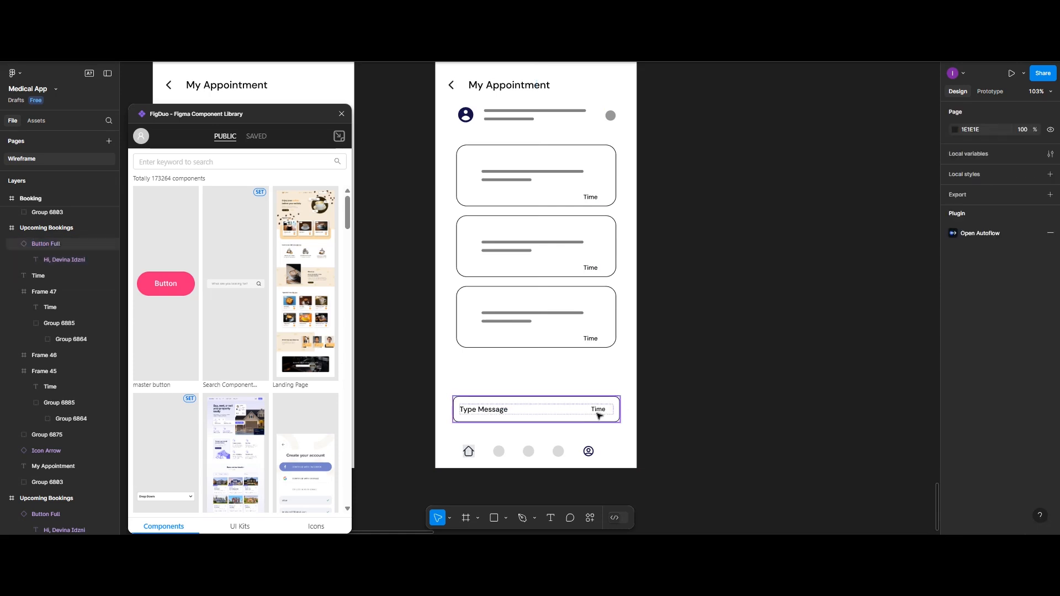
pyautogui.click(599, 413)
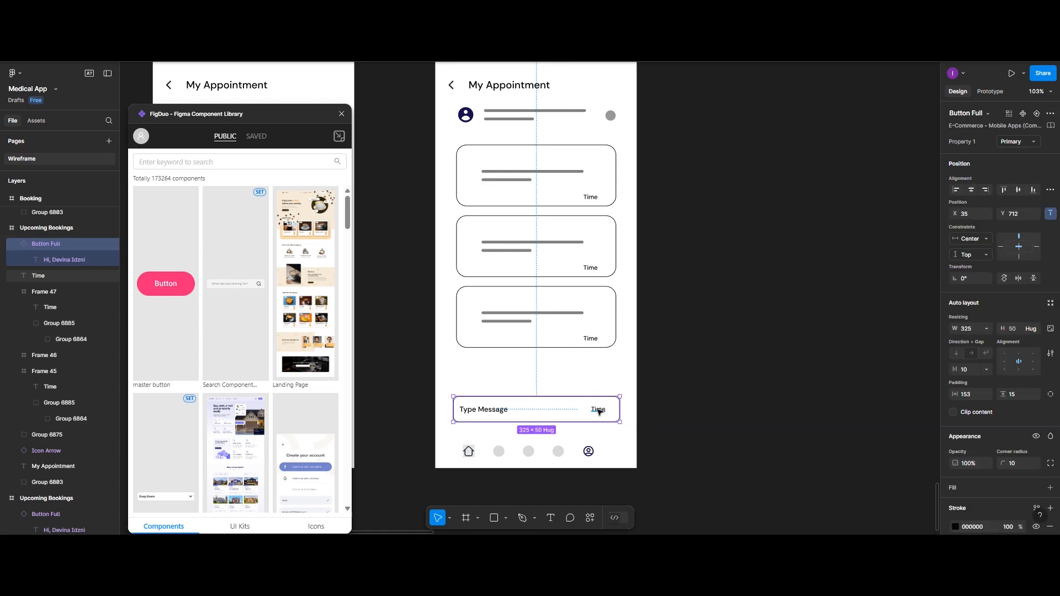
pyautogui.hotkey('ctrl', 'z')
pyautogui.hotkey('ctrl', 'z')
pyautogui.click(599, 411)
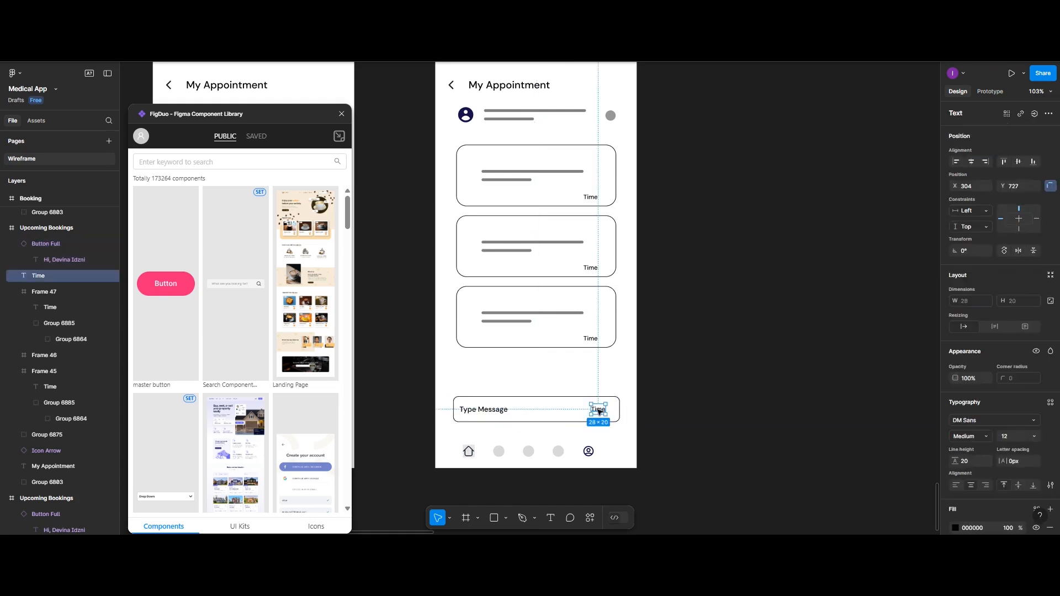
pyautogui.click(598, 412)
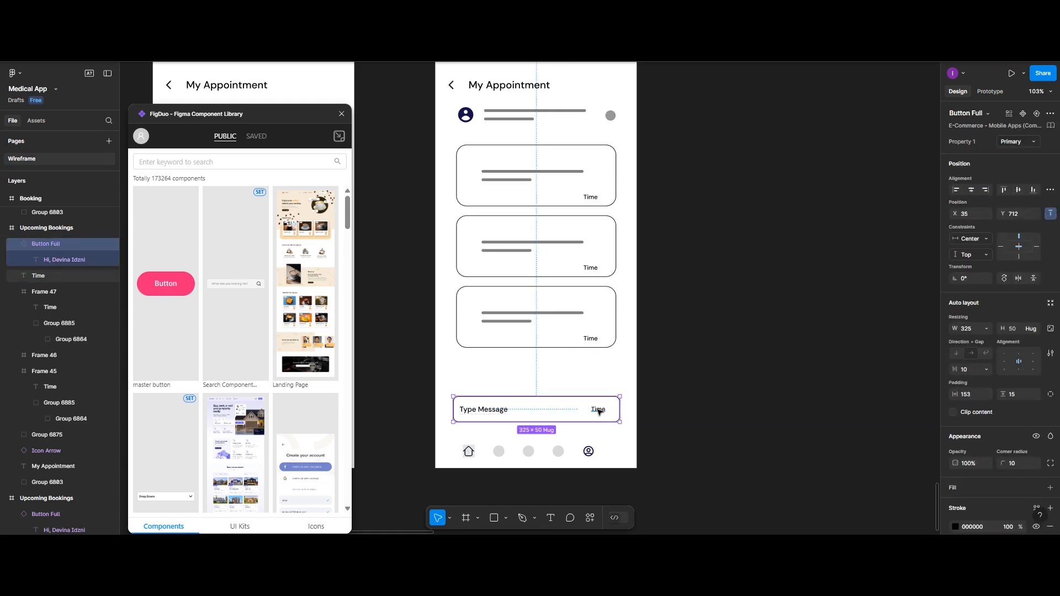
pyautogui.click(599, 412)
pyautogui.moveTo(598, 407); pyautogui.dragTo(583, 380)
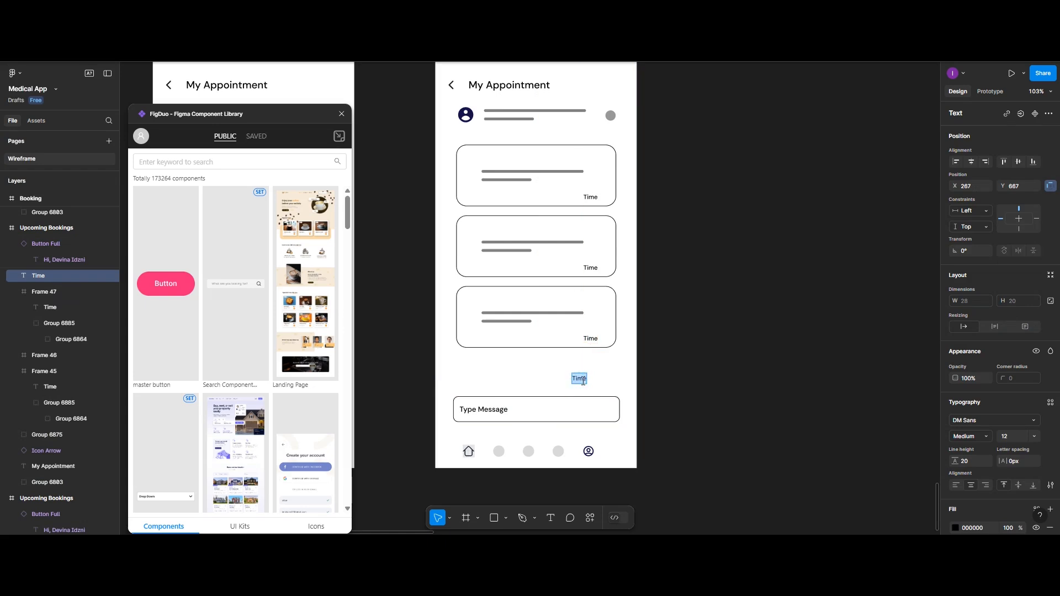
pyautogui.write('Send Icon')
pyautogui.press('Escape')
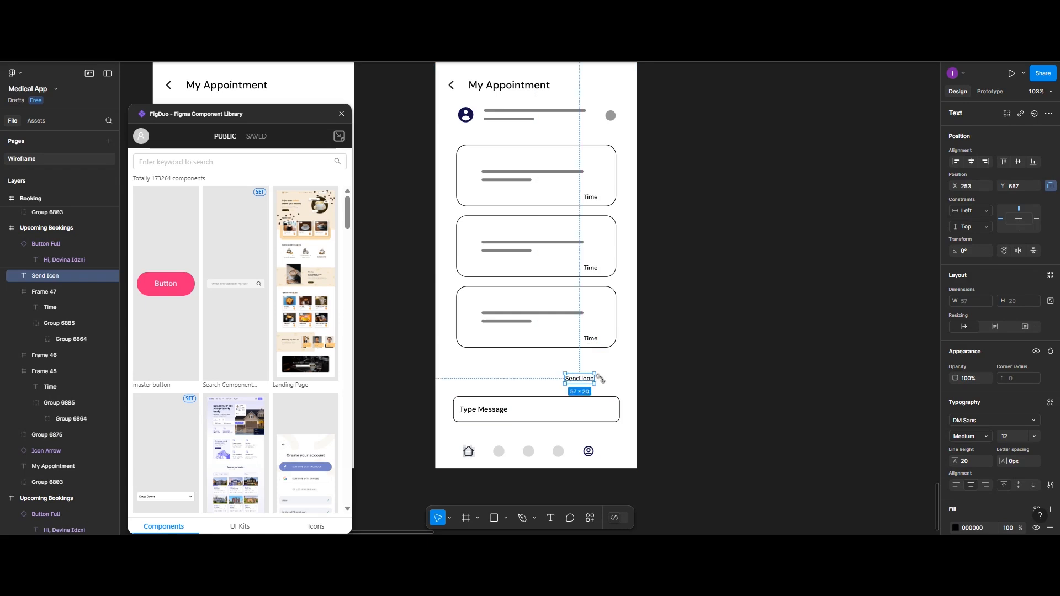
pyautogui.moveTo(584, 385); pyautogui.dragTo(600, 410)
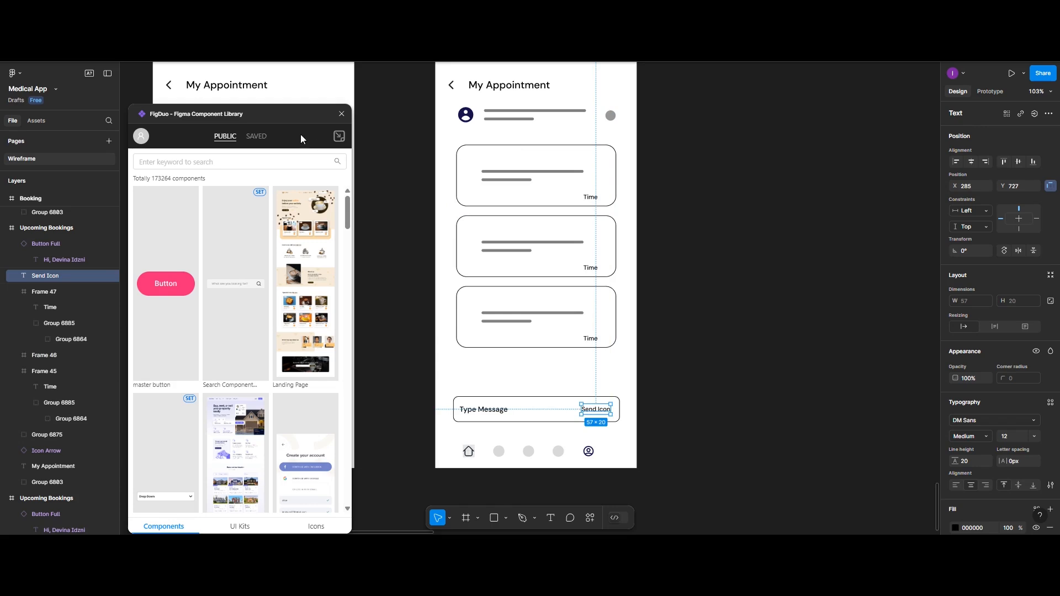
# Step: Move the FigDuo window clear of the wireframes and duplicate the message screen beside the original at X 1583, Y 7142
pyautogui.moveTo(316, 116); pyautogui.dragTo(1028, 106)
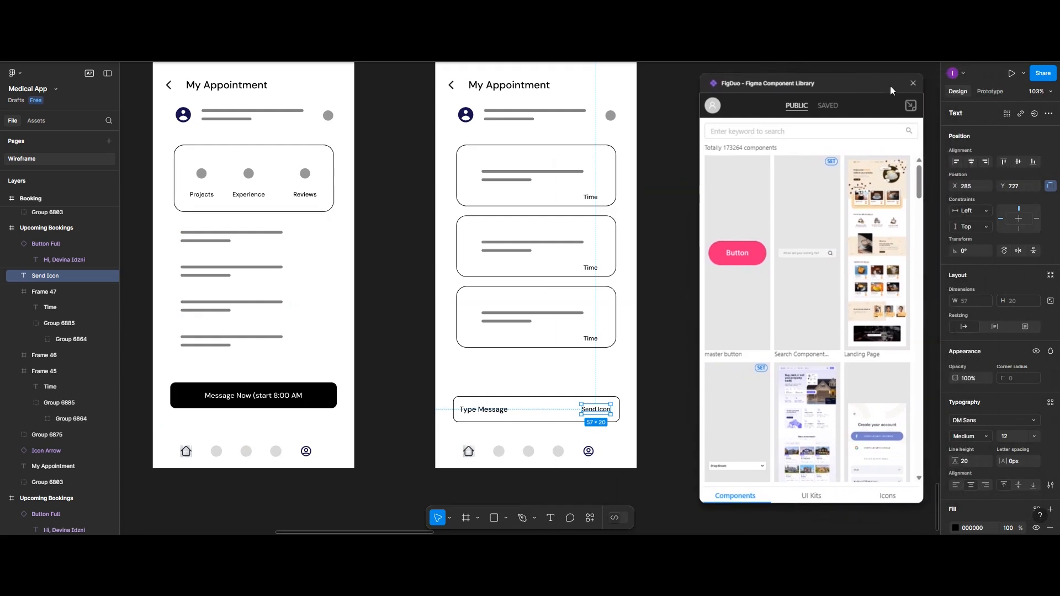
pyautogui.scroll(2, 490, 237)
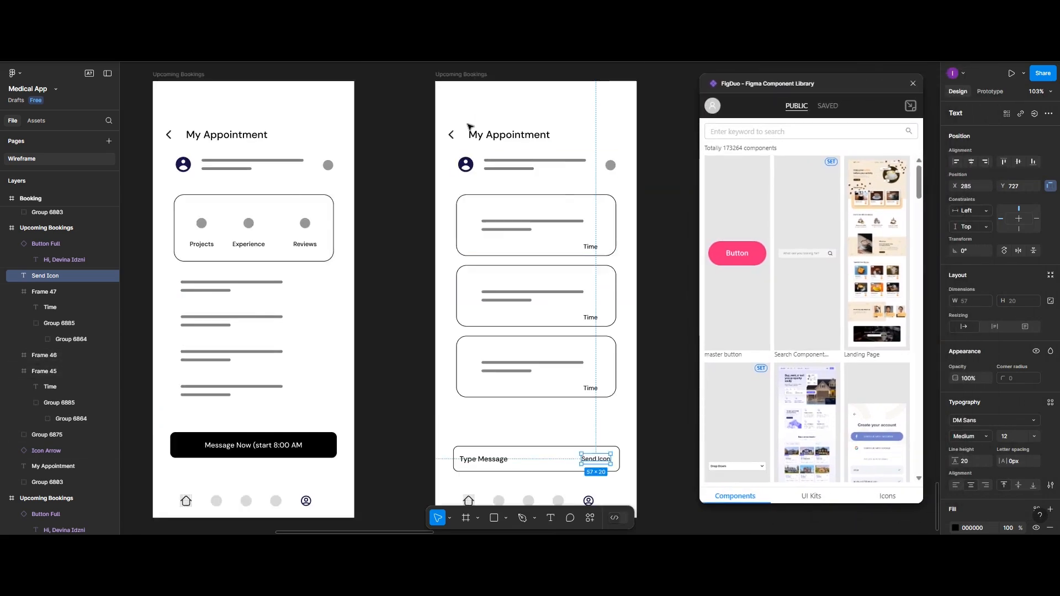
pyautogui.hscroll(4, 458, 169)
pyautogui.hscroll(2, 391, 149)
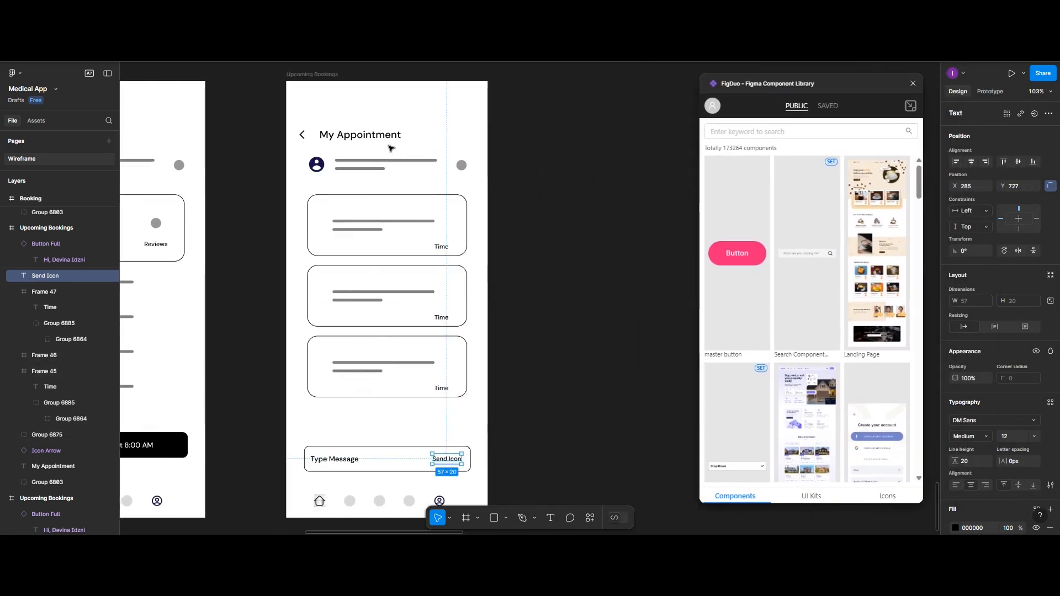
pyautogui.click(322, 76)
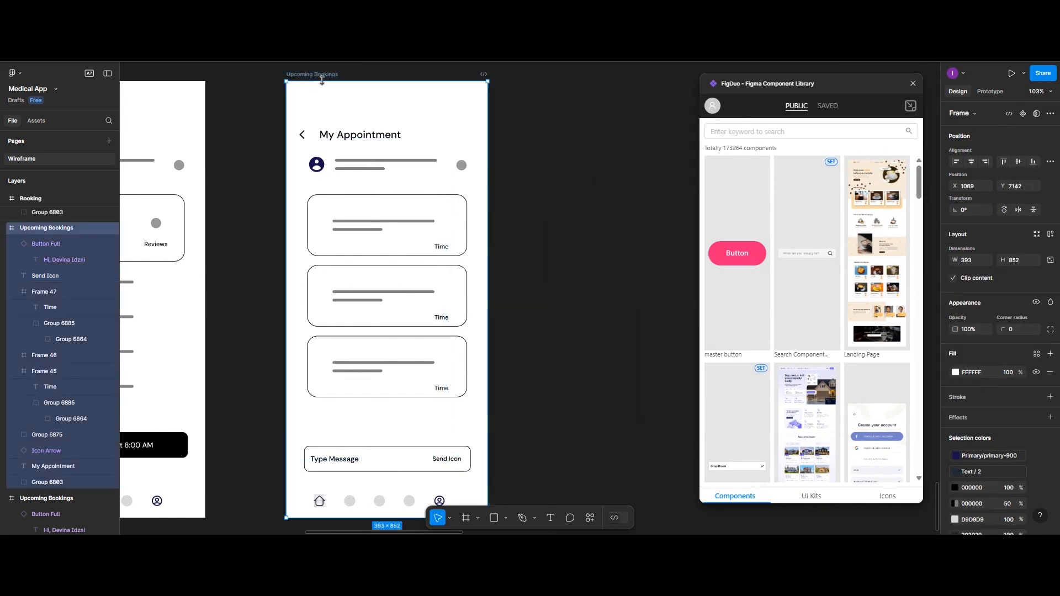
pyautogui.moveTo(322, 80); pyautogui.dragTo(575, 75)
pyautogui.hscroll(3, 545, 97)
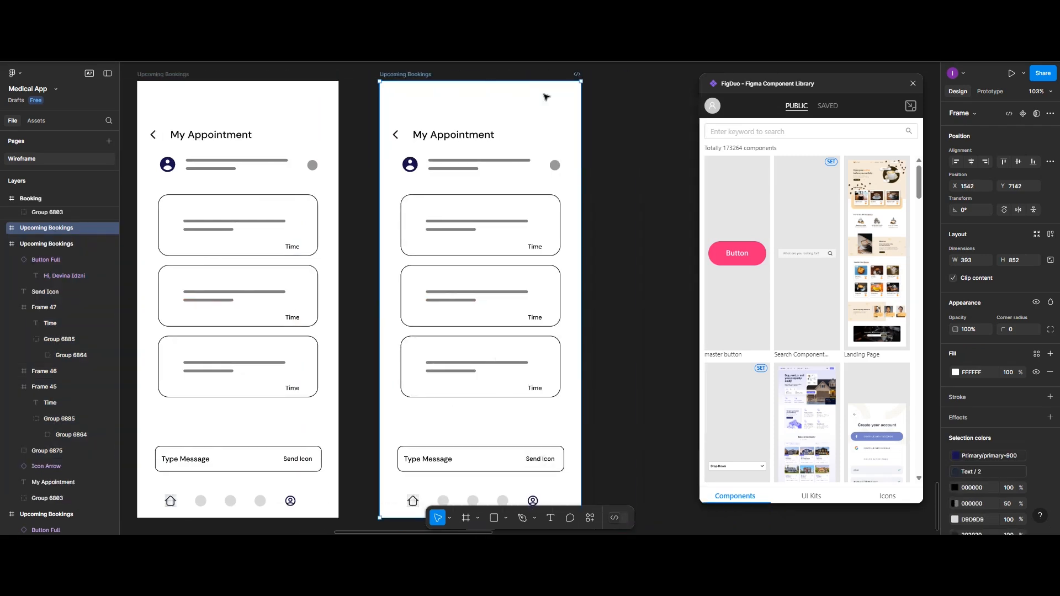
pyautogui.moveTo(399, 74); pyautogui.dragTo(419, 73)
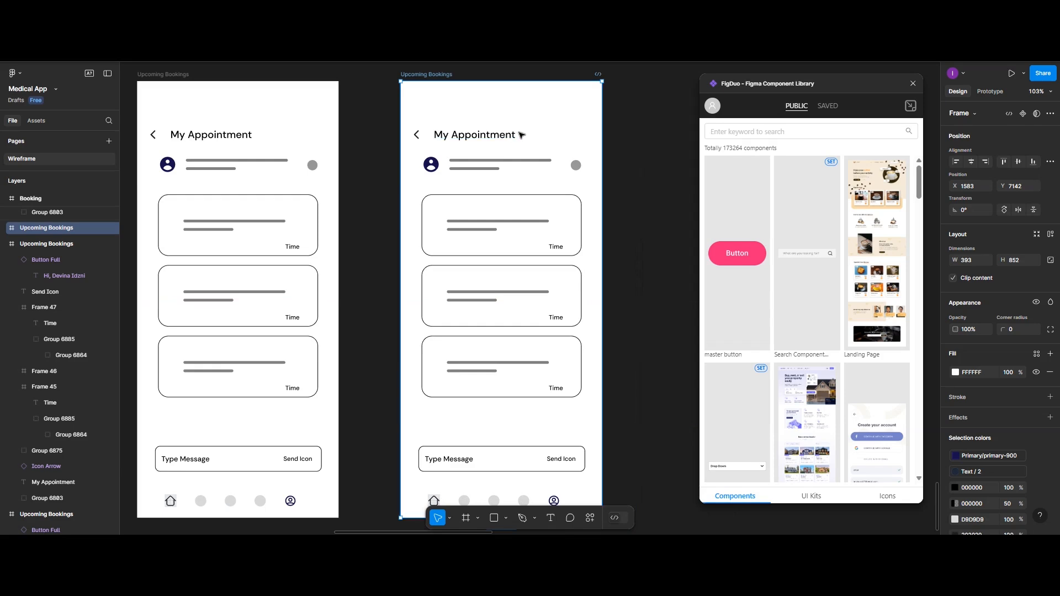
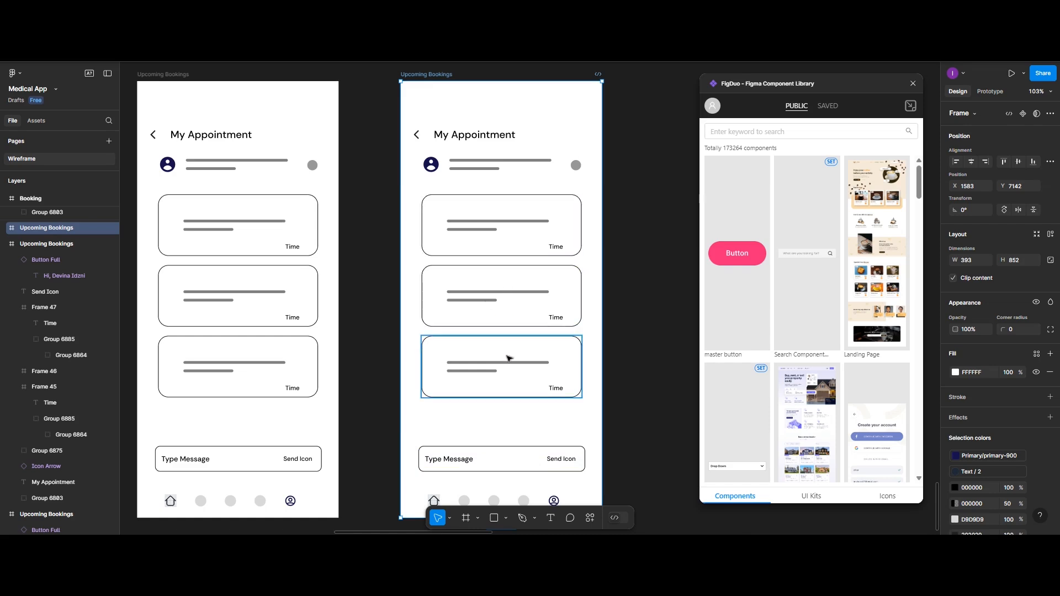
pyautogui.scroll(-3, 509, 359)
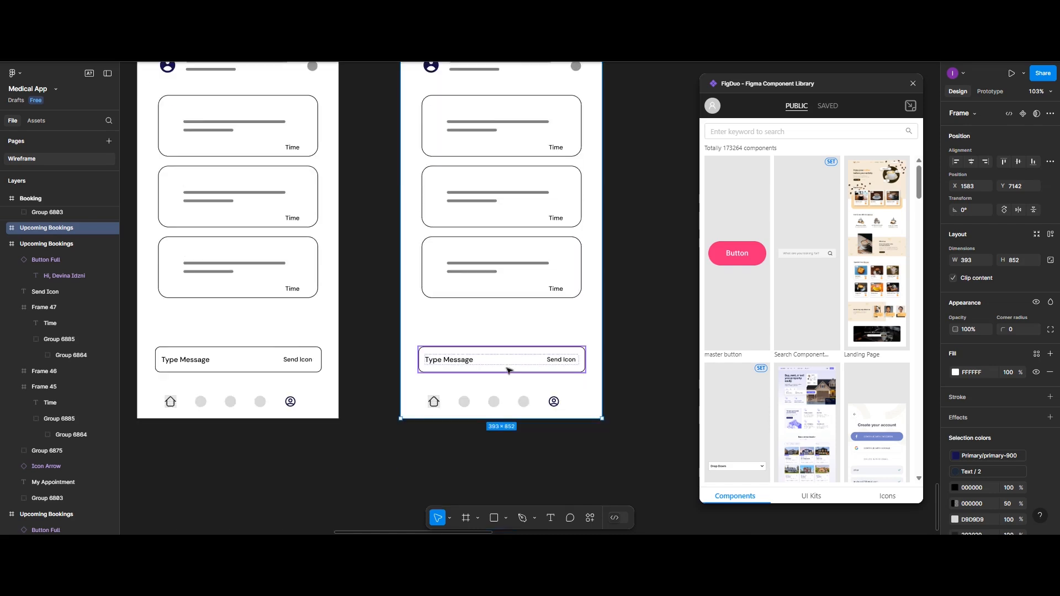
pyautogui.click(507, 368)
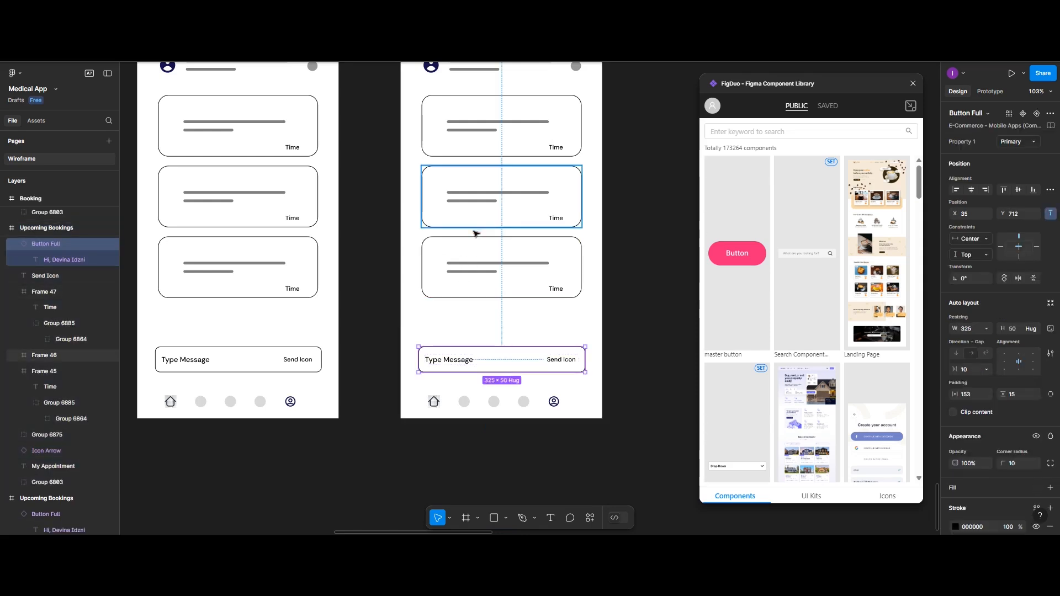
pyautogui.scroll(2, 478, 289)
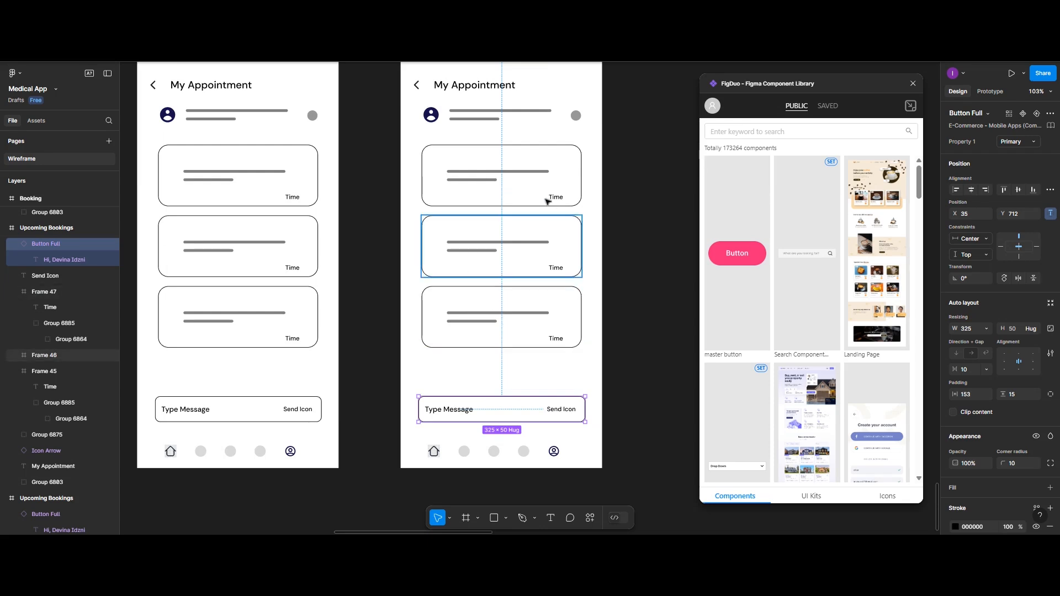
pyautogui.scroll(2, 513, 228)
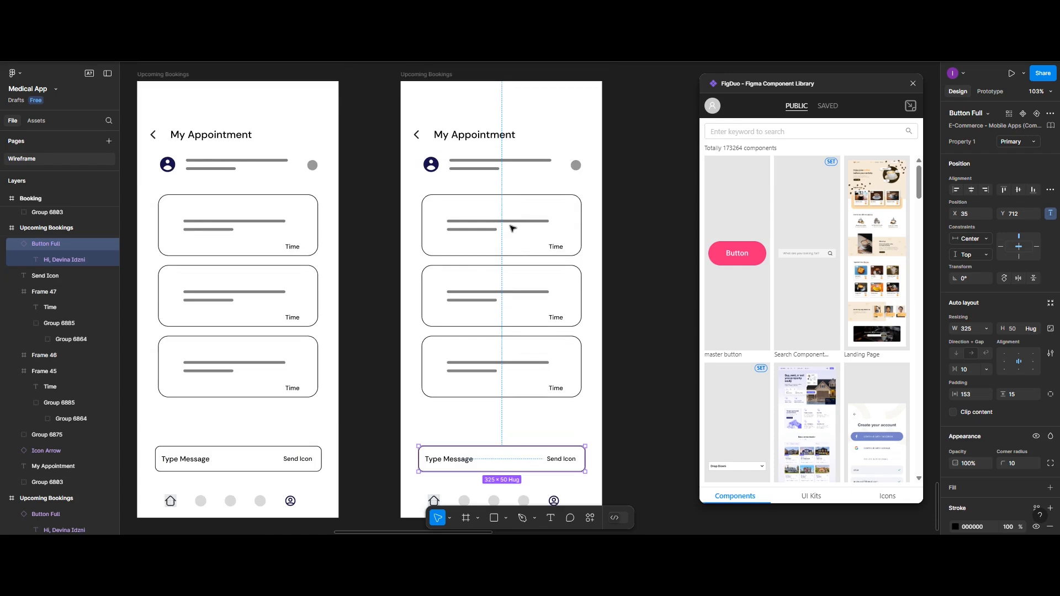
# Step: Search the public FigDuo components for "keyboard" and insert the Keyboard Alphabetic component
pyautogui.scroll(-3, 512, 228)
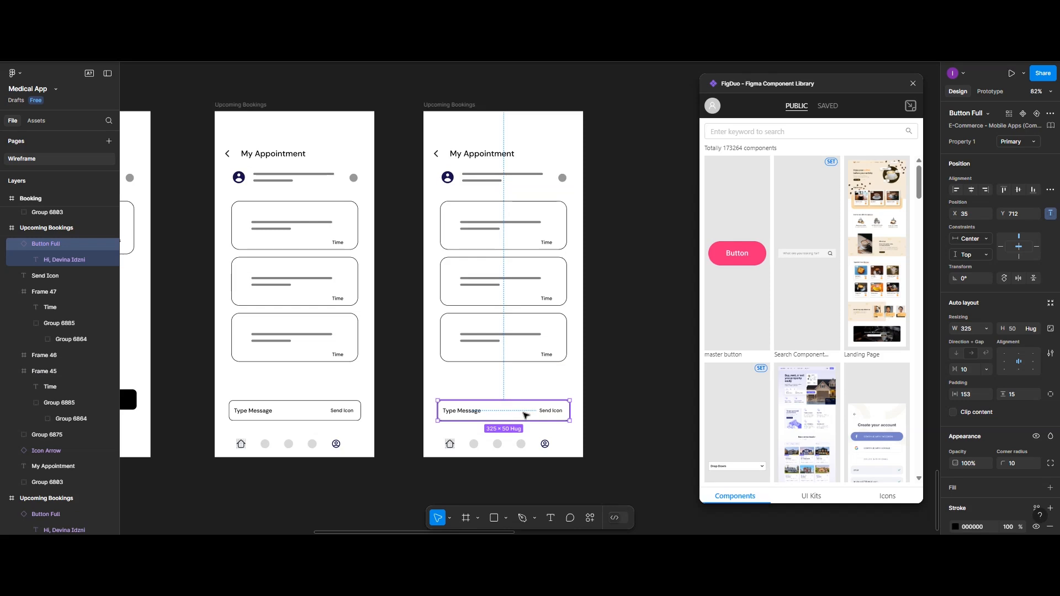
pyautogui.click(745, 131)
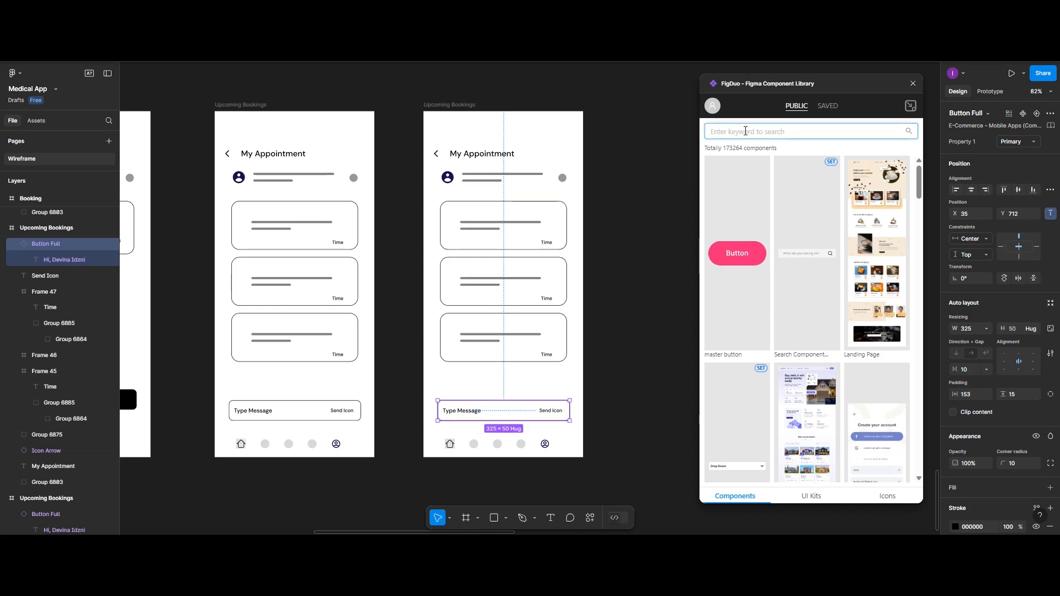
pyautogui.write('keyboard')
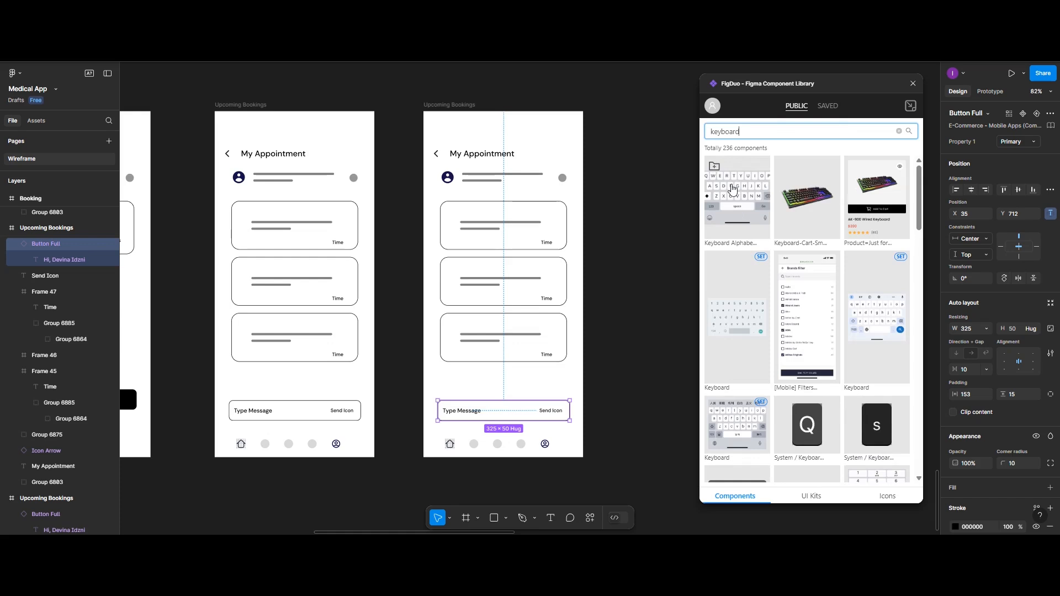
pyautogui.click(714, 168)
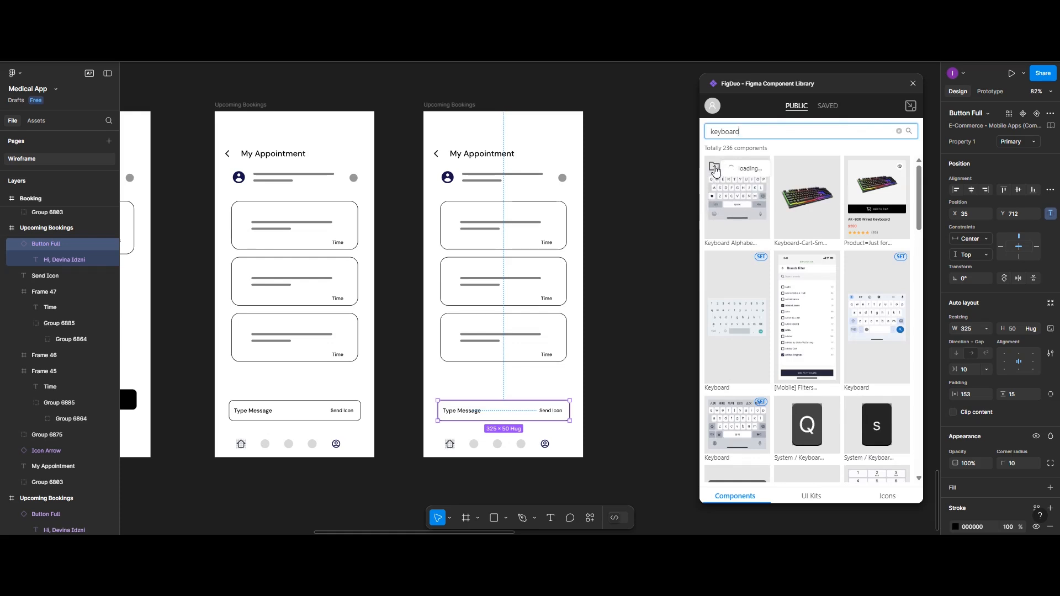
pyautogui.click(715, 168)
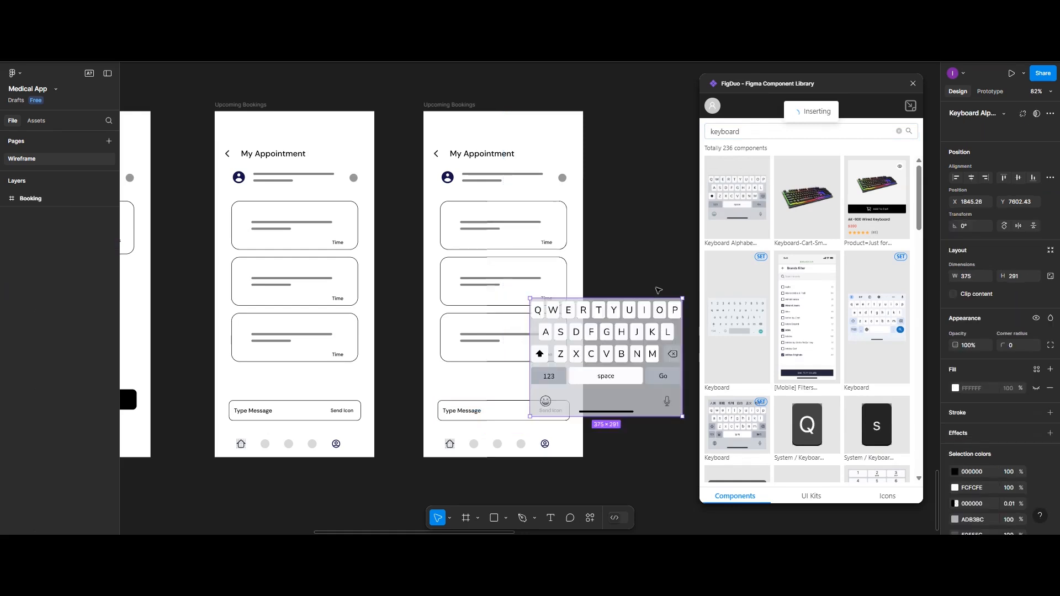
# Step: Center the keyboard along the bottom edge of the duplicated message screen at X 9, Y 561, and delete its Type Message box
pyautogui.moveTo(514, 335); pyautogui.dragTo(472, 337)
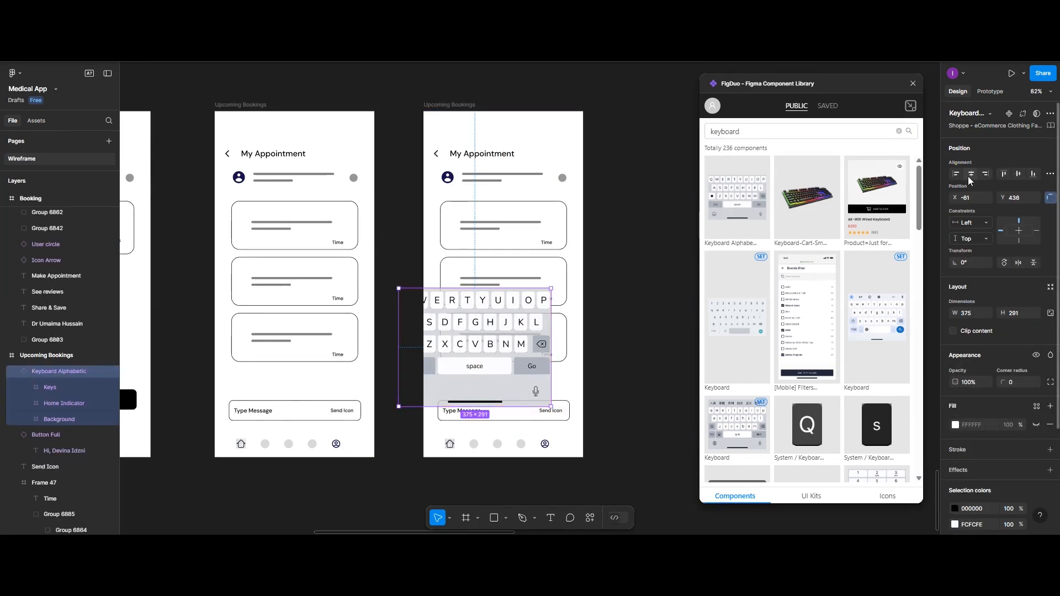
pyautogui.click(971, 173)
pyautogui.click(499, 418)
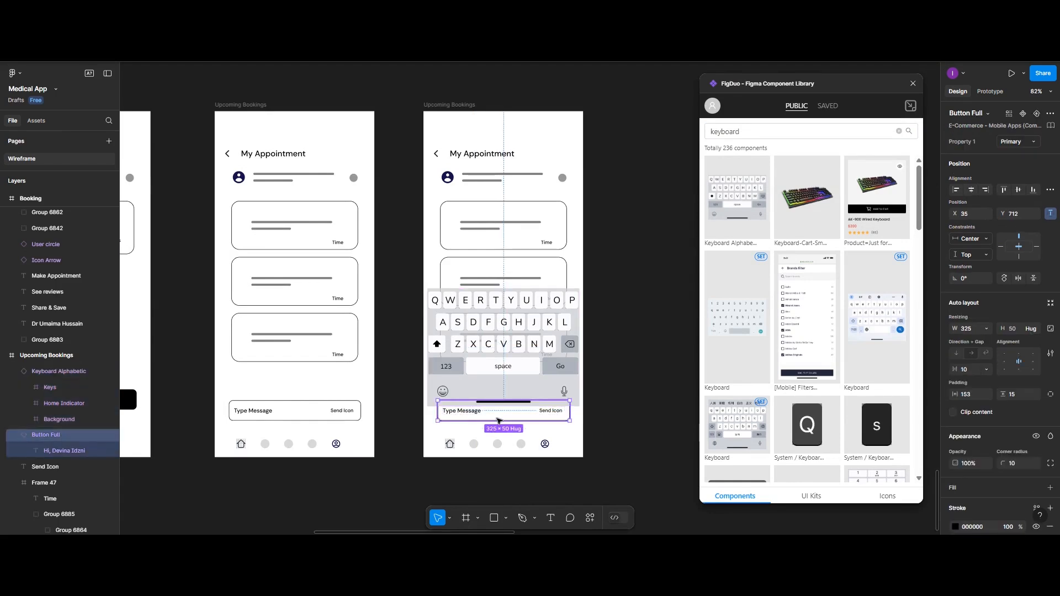
pyautogui.press('Delete')
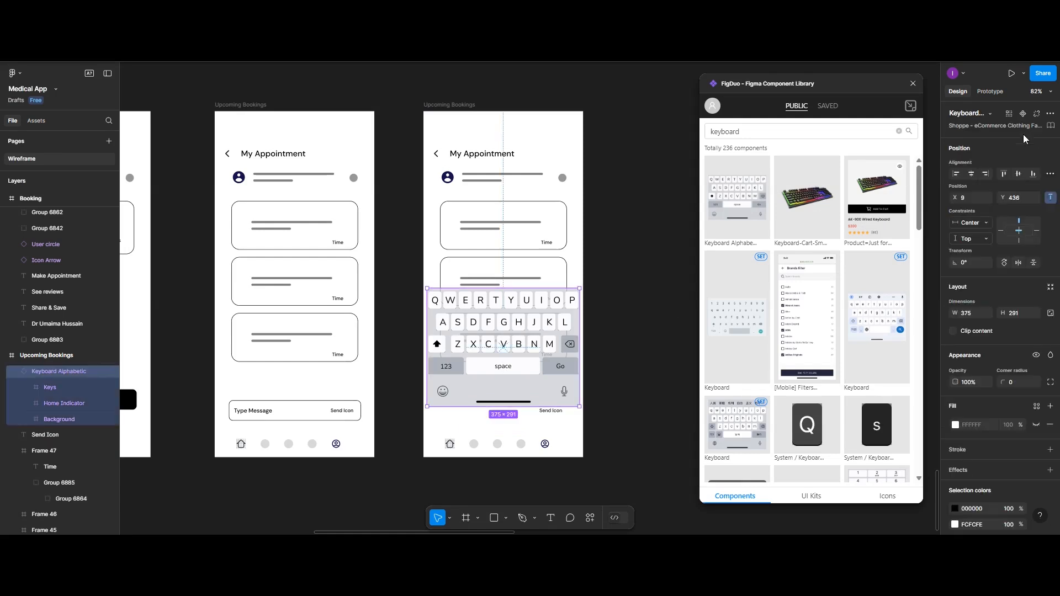
pyautogui.click(1033, 173)
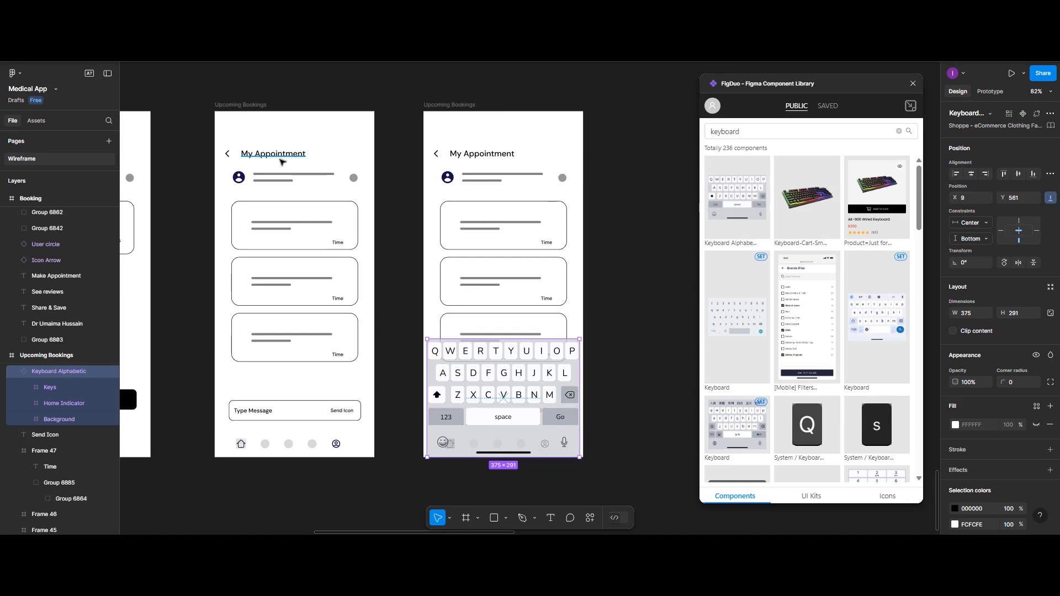
# Step: Change the My Appointment titles on the detail screen, the message screen and the keyboard screen to "Message"
pyautogui.hscroll(-5, 282, 162)
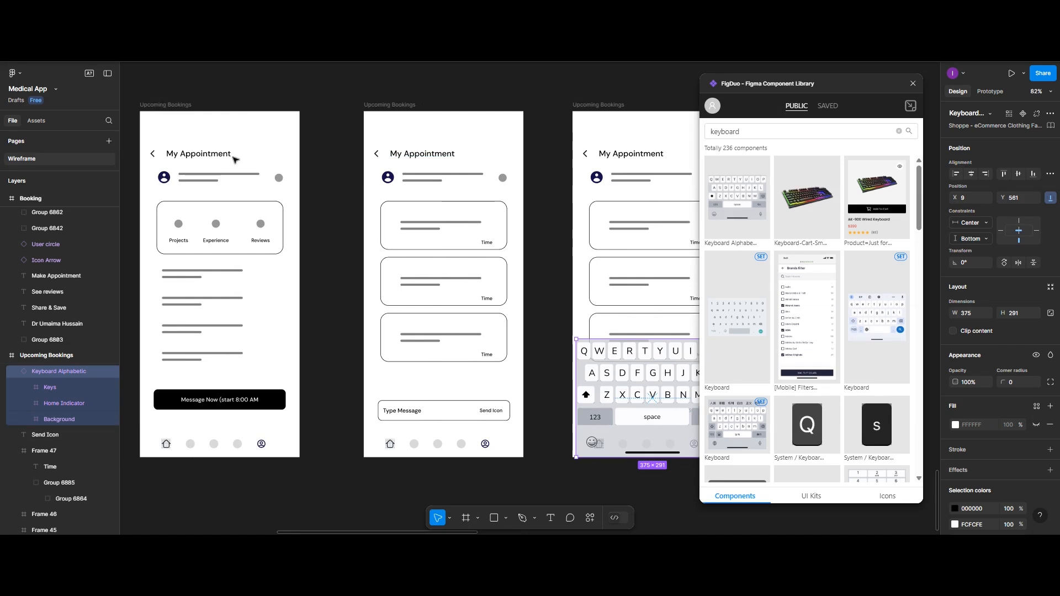
pyautogui.doubleClick(223, 157)
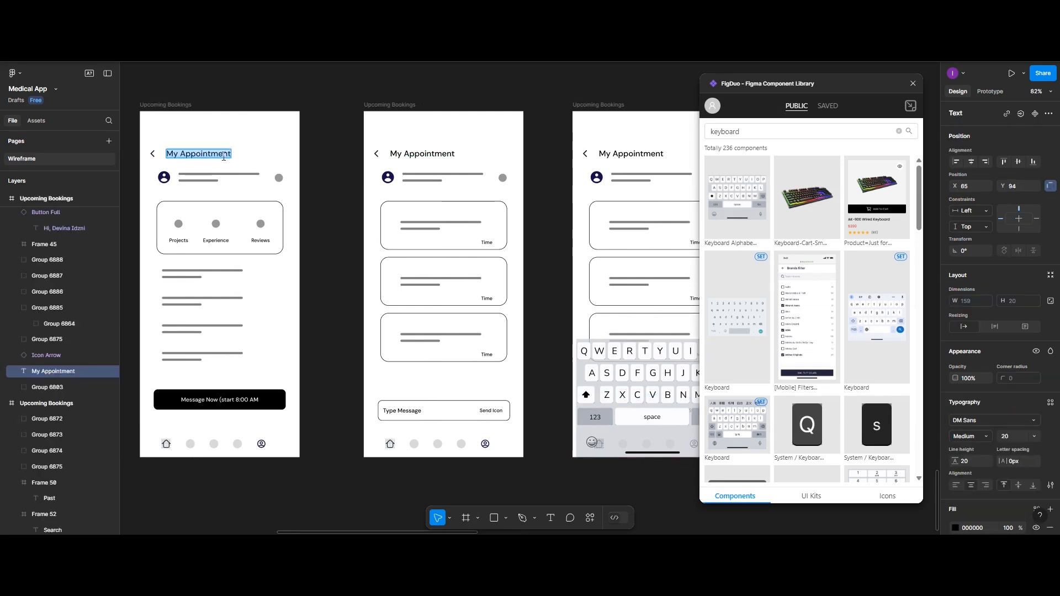
pyautogui.write('Mes')
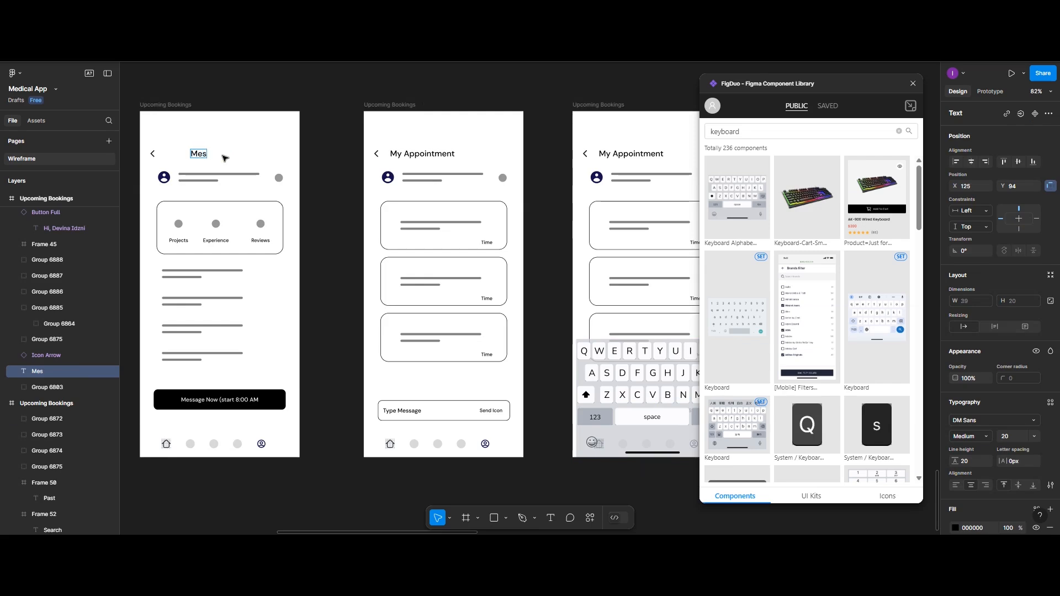
pyautogui.write('sage')
pyautogui.doubleClick(431, 154)
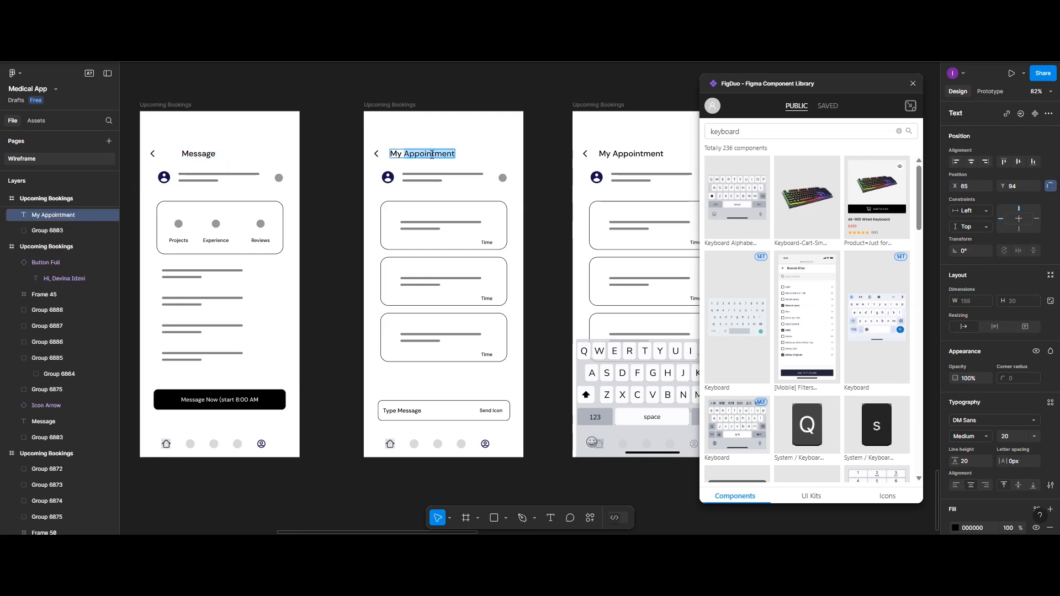
pyautogui.write('Message')
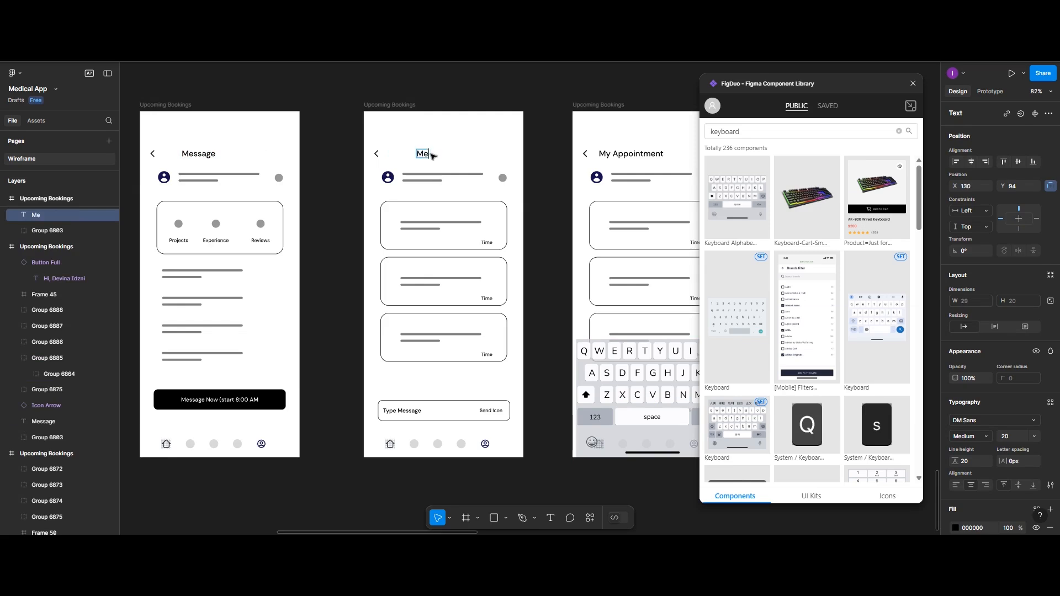
pyautogui.doubleClick(650, 155)
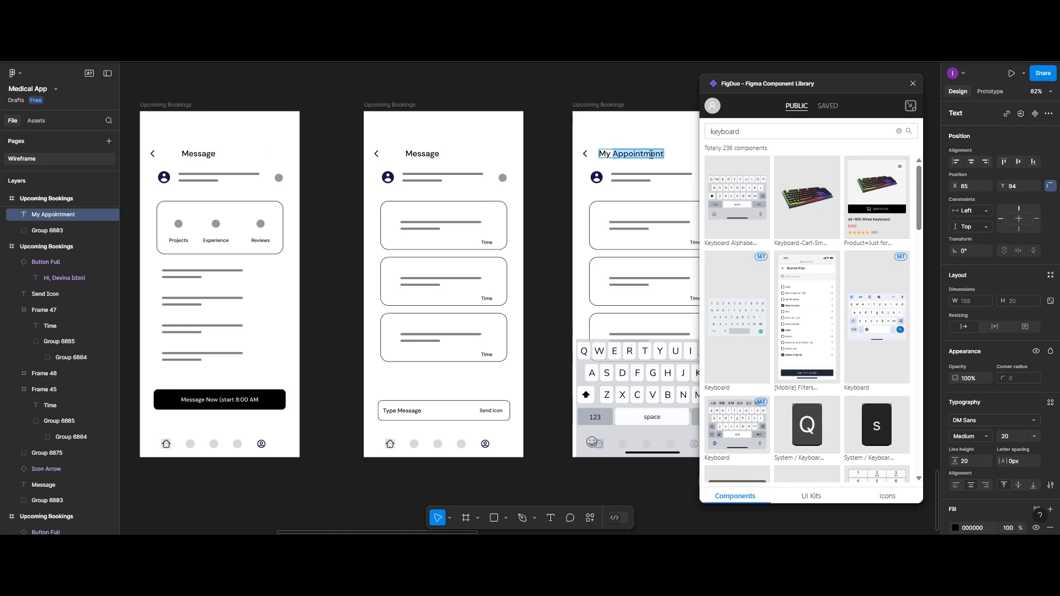
pyautogui.hotkey('ctrl', 'a')
pyautogui.write('Message')
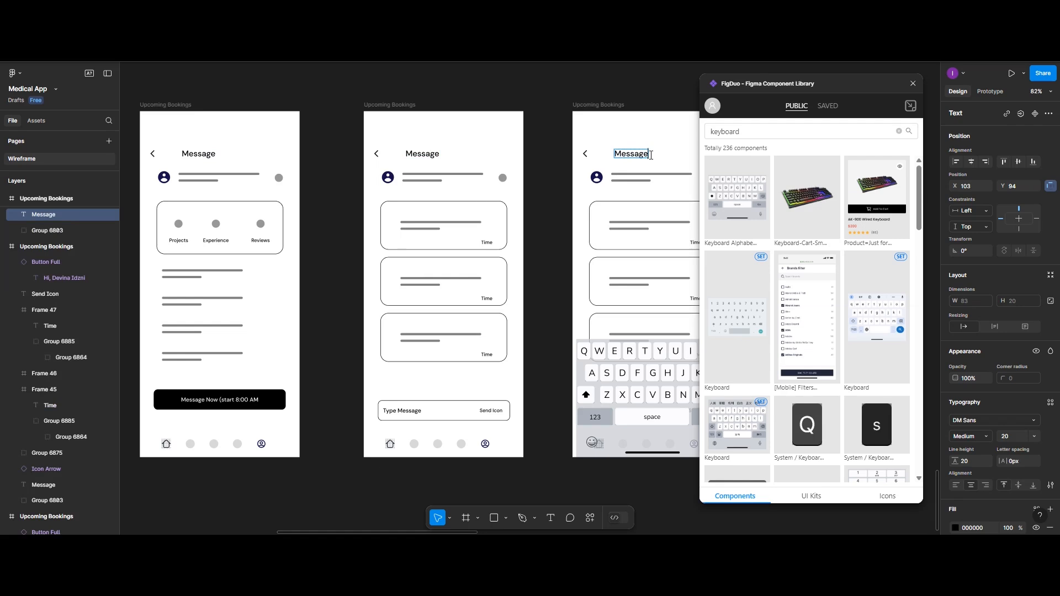
# Step: Duplicate the keyboard screen beside the original at X 2081, Y 7142
pyautogui.hscroll(5, 651, 155)
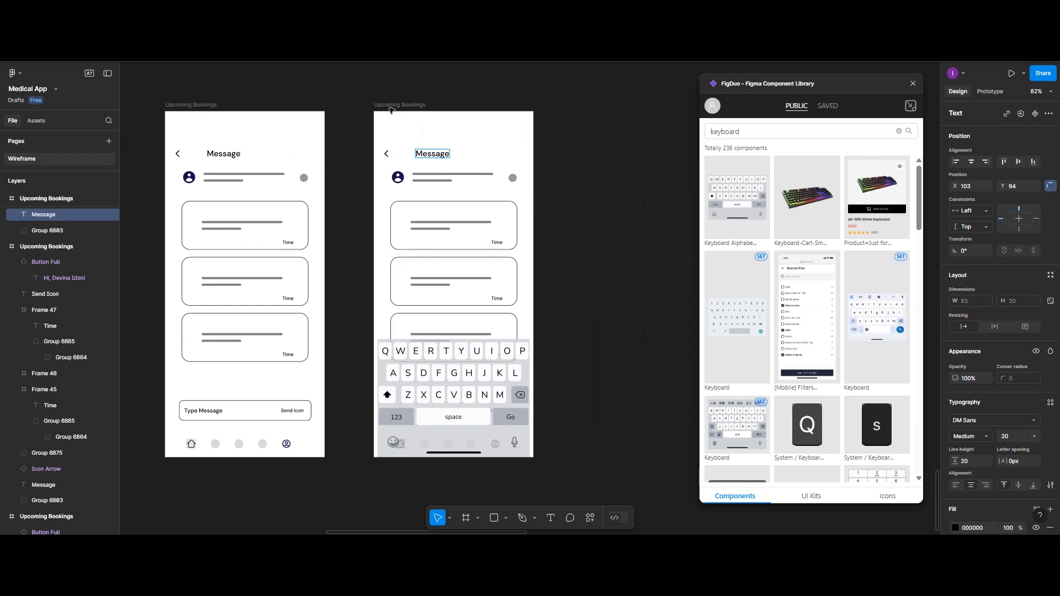
pyautogui.press('Escape')
pyautogui.click(417, 109)
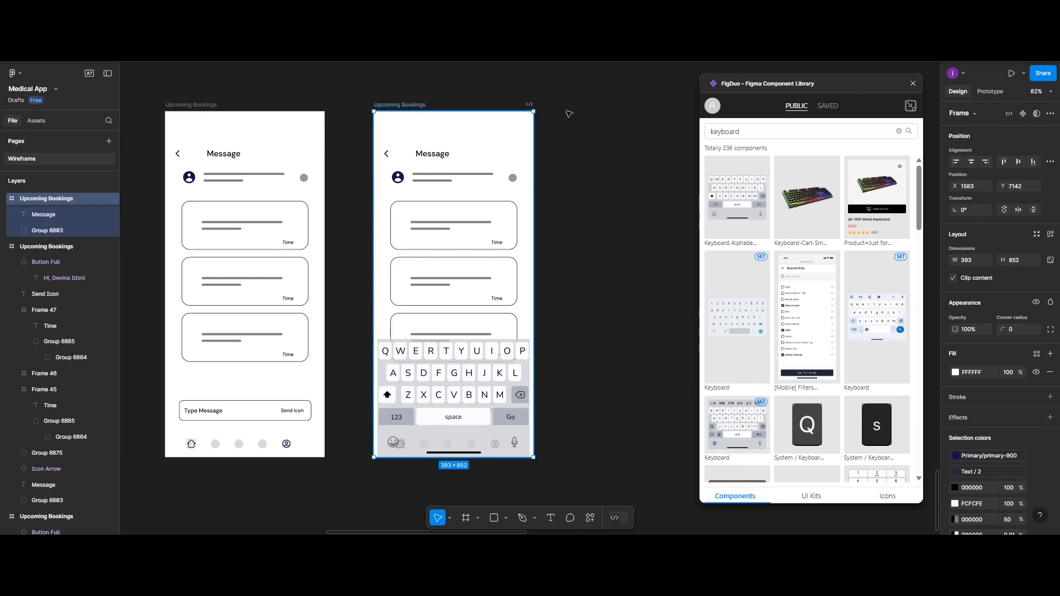
pyautogui.hotkey('ctrl', 'd')
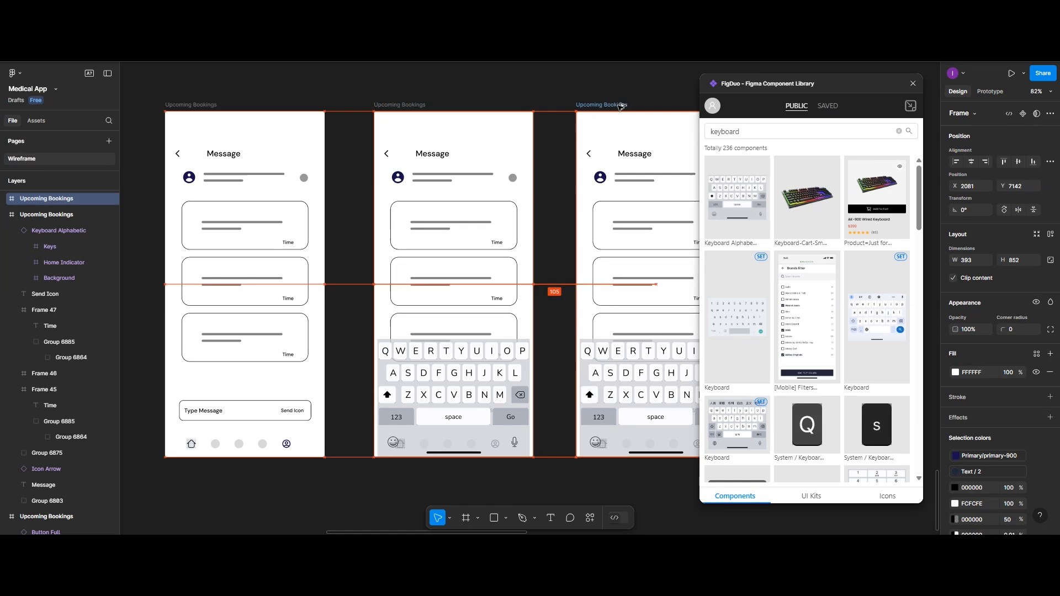
# Step: Delete the Keyboard Alphabetic component from the newly duplicated message screen
pyautogui.hscroll(5, 618, 107)
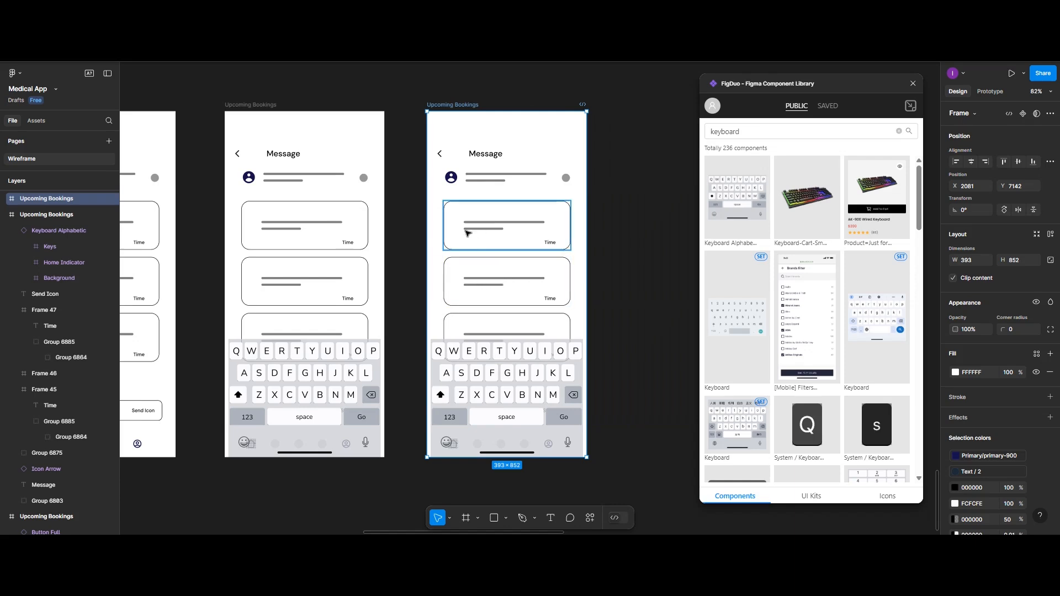
pyautogui.click(484, 373)
pyautogui.click(484, 374)
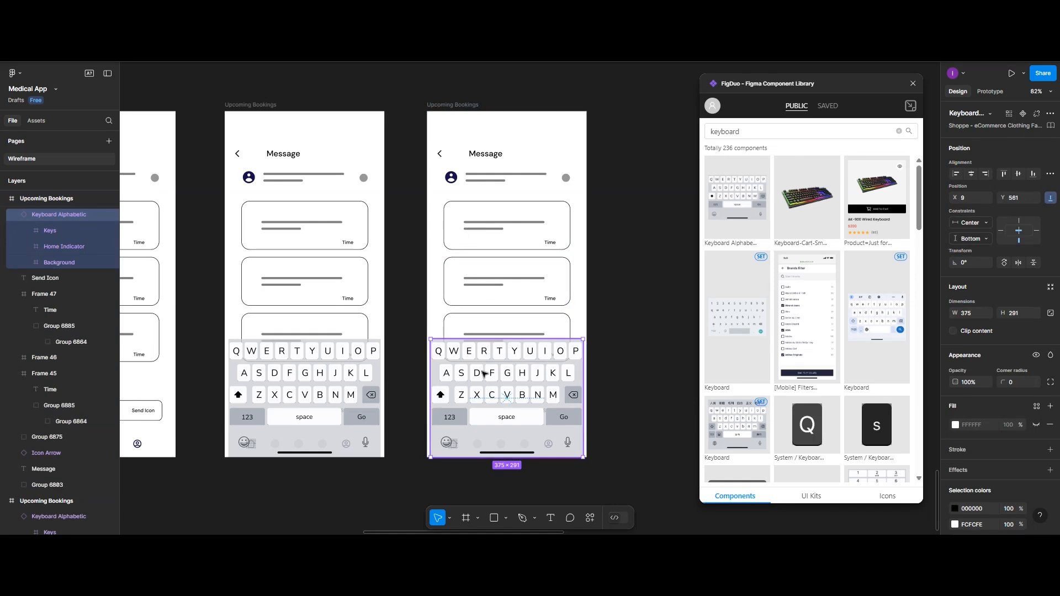
pyautogui.press('Delete')
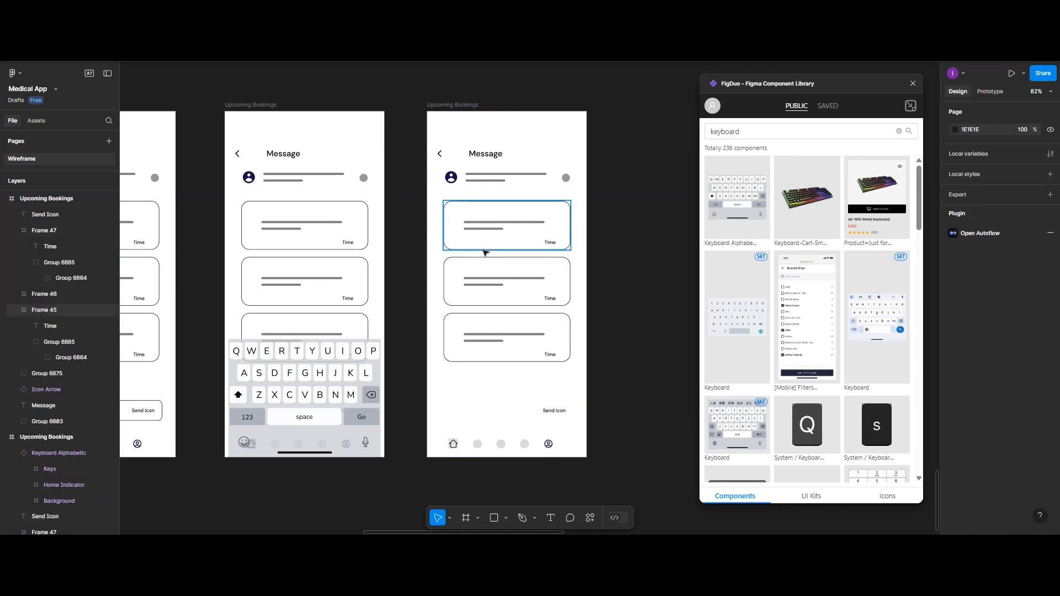
# Step: Move the Time label up in the new screen's first card and shorten that card to 312 × 89
pyautogui.click(554, 244)
pyautogui.doubleClick(554, 244)
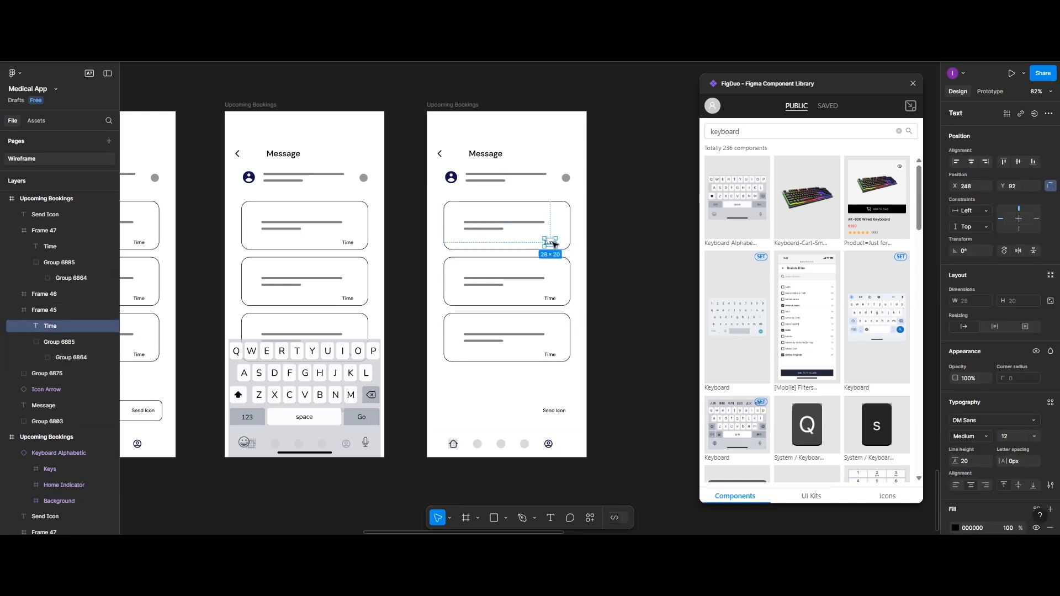
pyautogui.moveTo(554, 243); pyautogui.dragTo(532, 238)
pyautogui.click(533, 247)
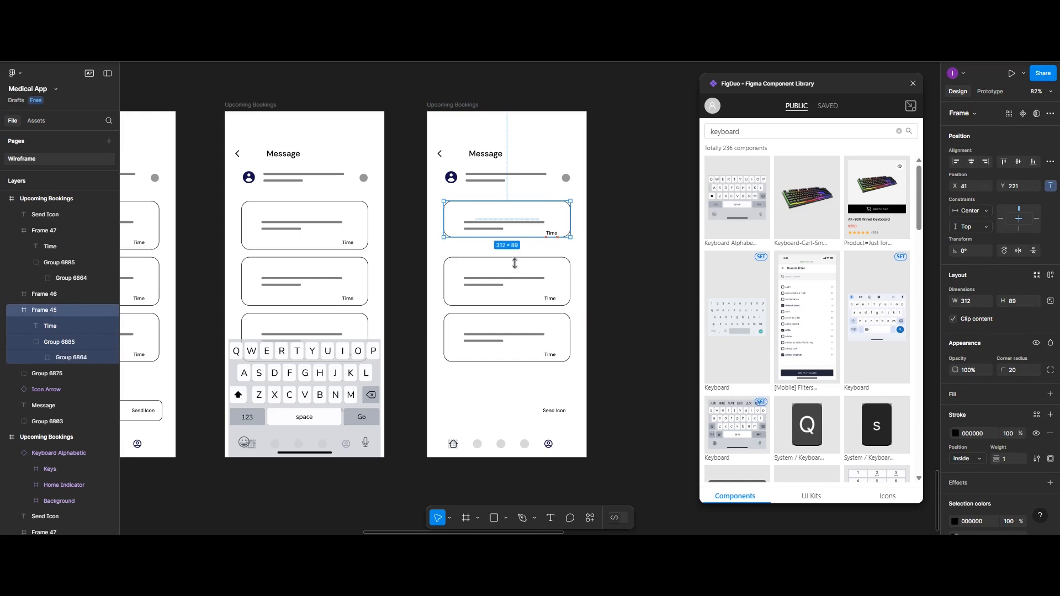
# Step: Move the second card up to X 40, Y 327 and the third card to X 35, Y 464
pyautogui.moveTo(505, 280); pyautogui.dragTo(502, 263)
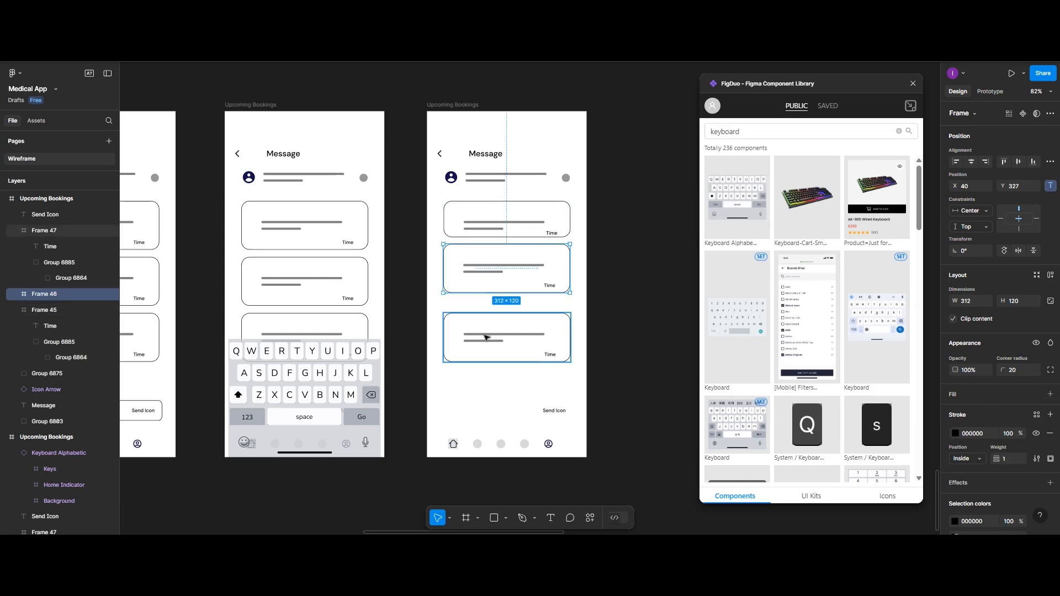
pyautogui.moveTo(485, 338); pyautogui.dragTo(484, 325)
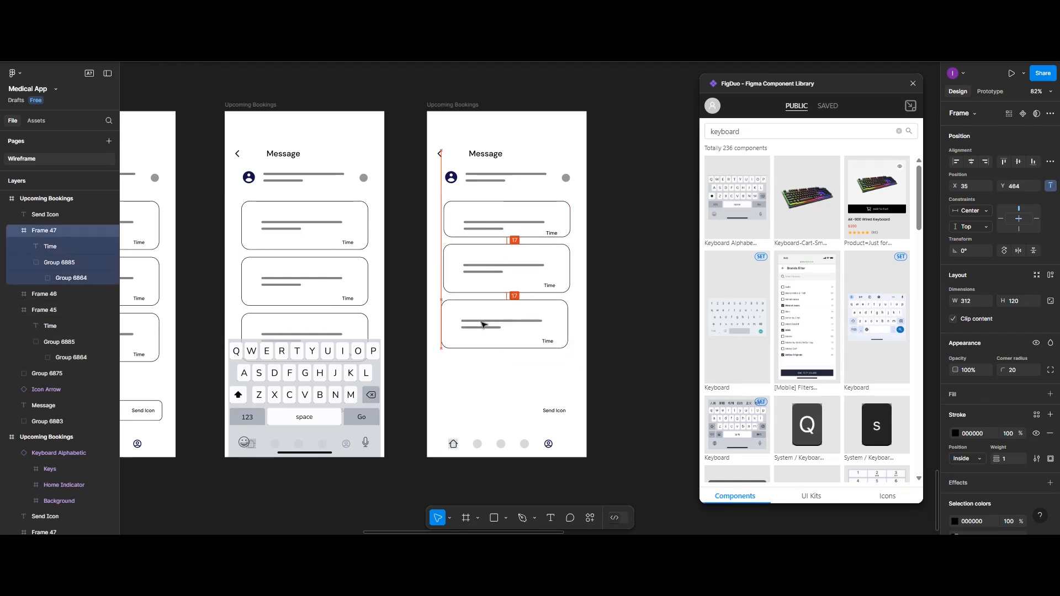
# Step: Move the Time label slightly up and right in the third card and shorten that card to 312 × 94
pyautogui.doubleClick(547, 342)
pyautogui.moveTo(547, 339); pyautogui.dragTo(548, 335)
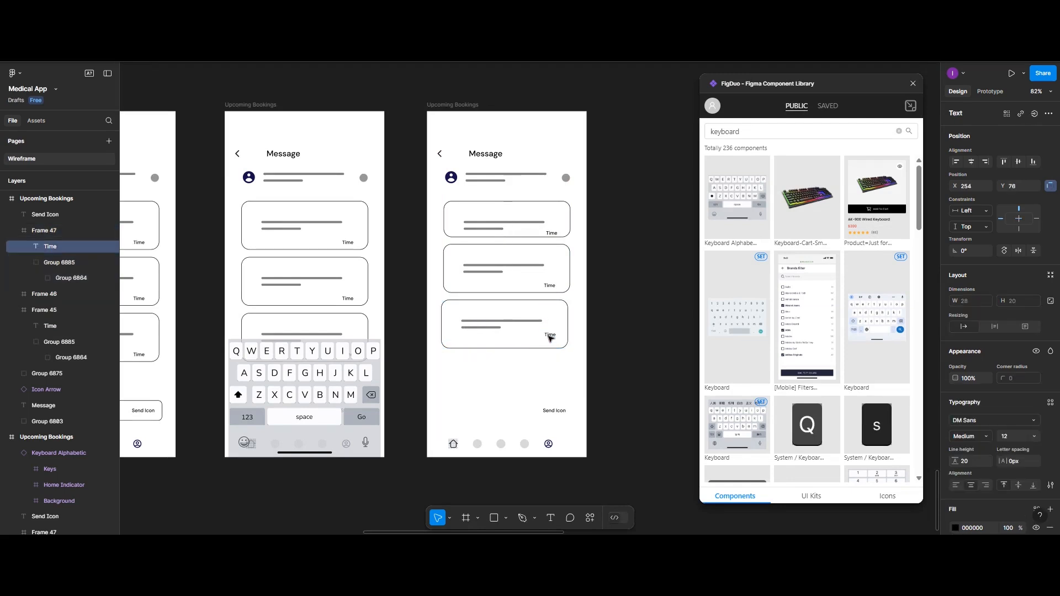
pyautogui.click(531, 346)
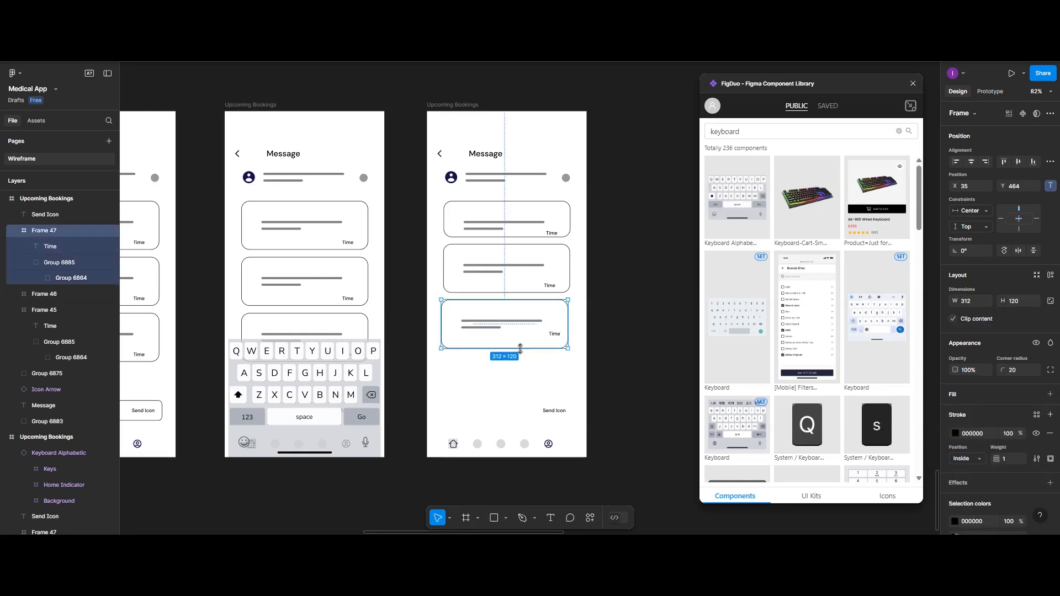
pyautogui.moveTo(520, 342); pyautogui.dragTo(520, 331)
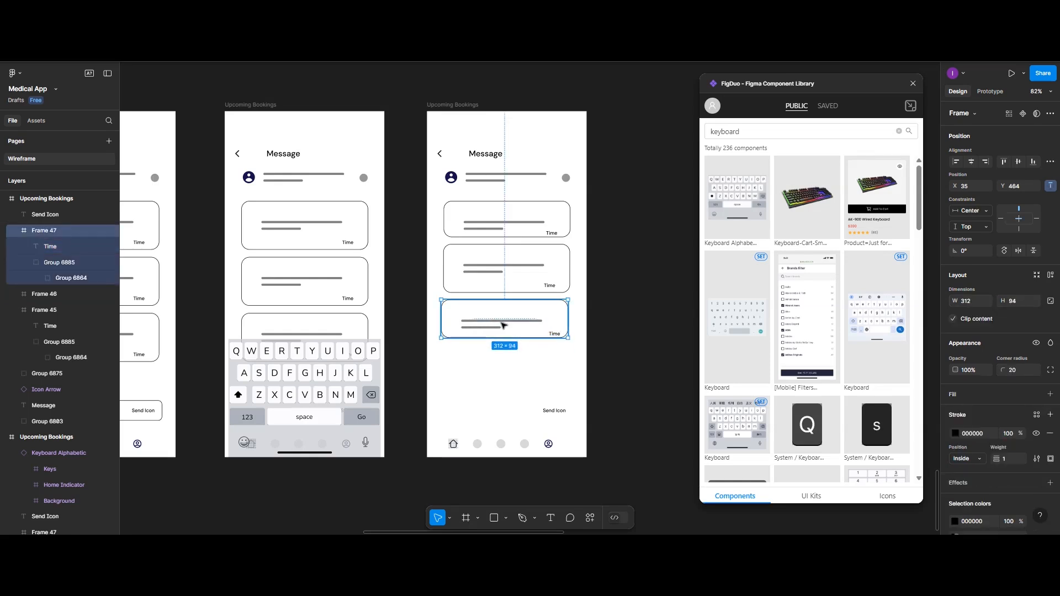
# Step: Reposition the placeholder text lines in the third card to Y 31 and centre them horizontally within the card
pyautogui.doubleClick(503, 325)
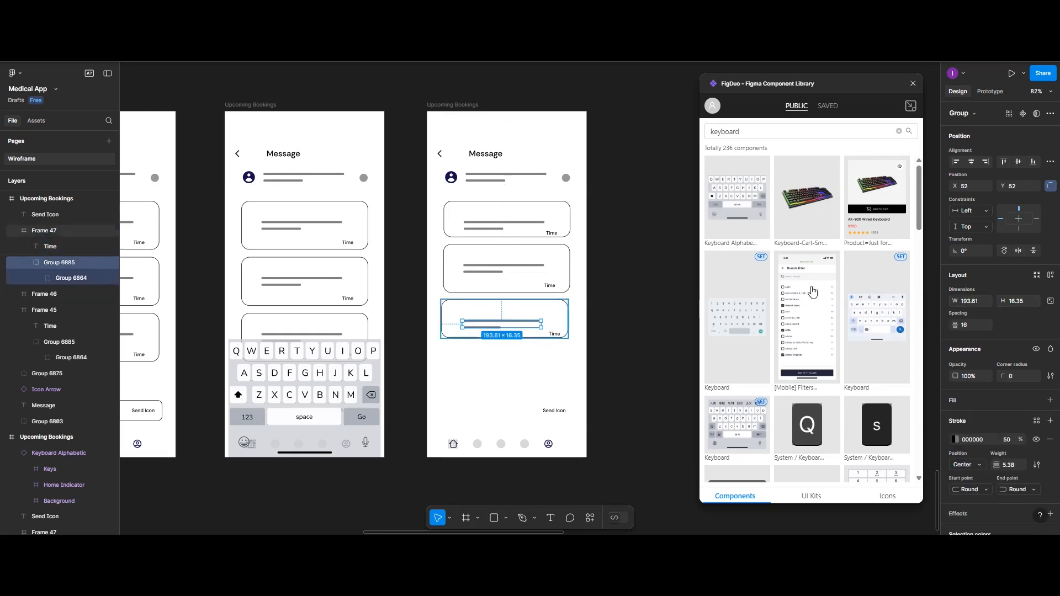
pyautogui.click(1005, 161)
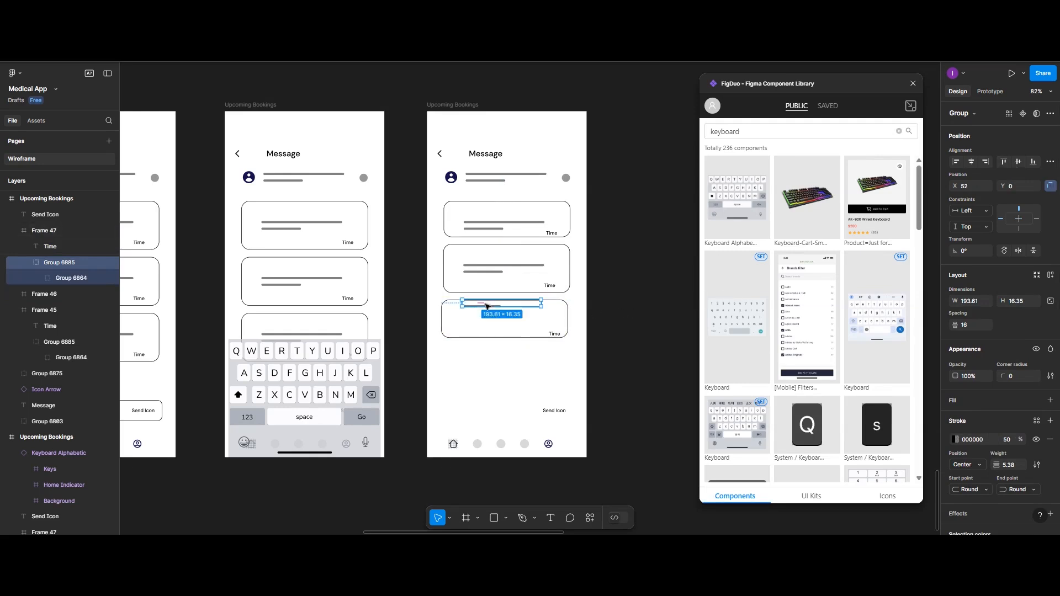
pyautogui.moveTo(487, 317); pyautogui.dragTo(487, 320)
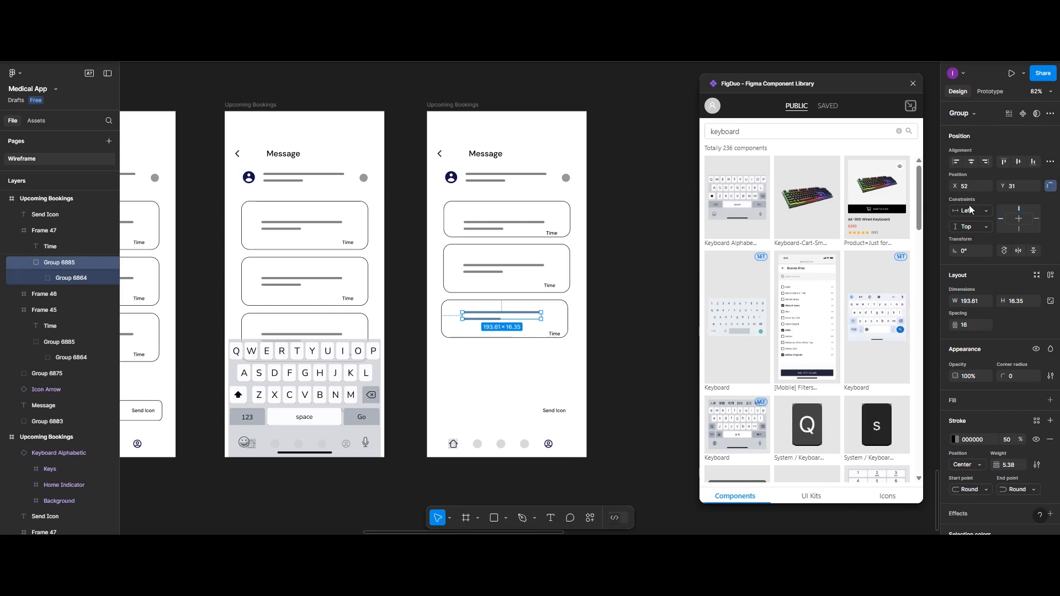
pyautogui.click(971, 161)
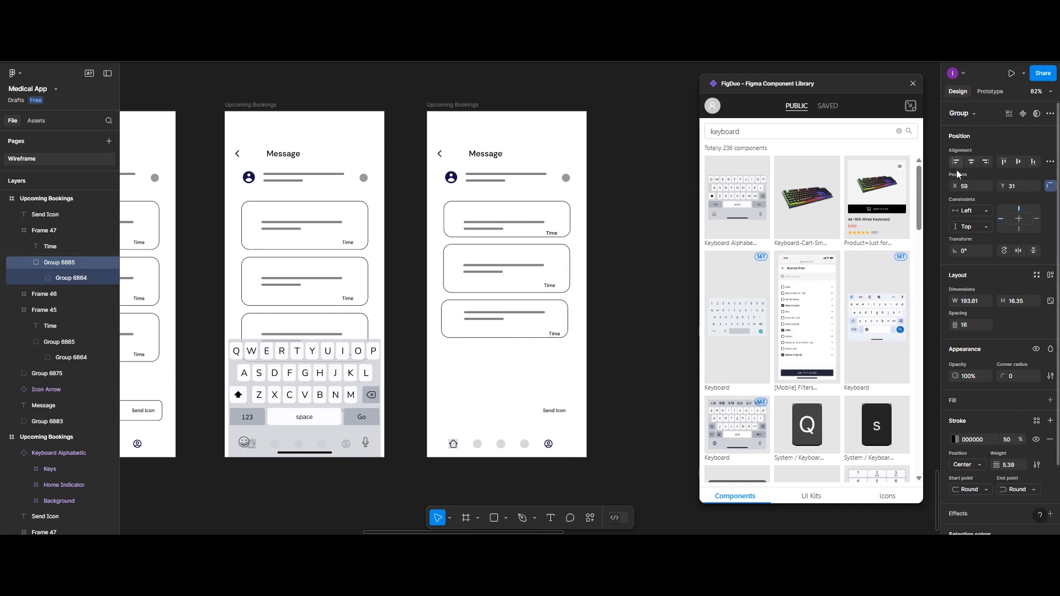
# Step: Delete the leftover Send Icon label from the new message screen
pyautogui.click(493, 375)
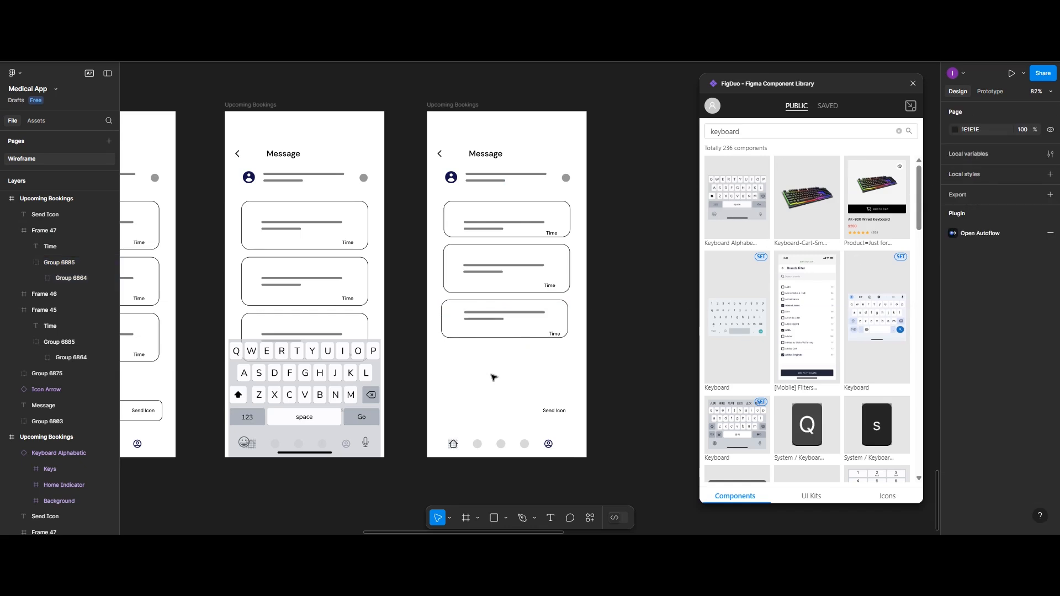
pyautogui.click(550, 412)
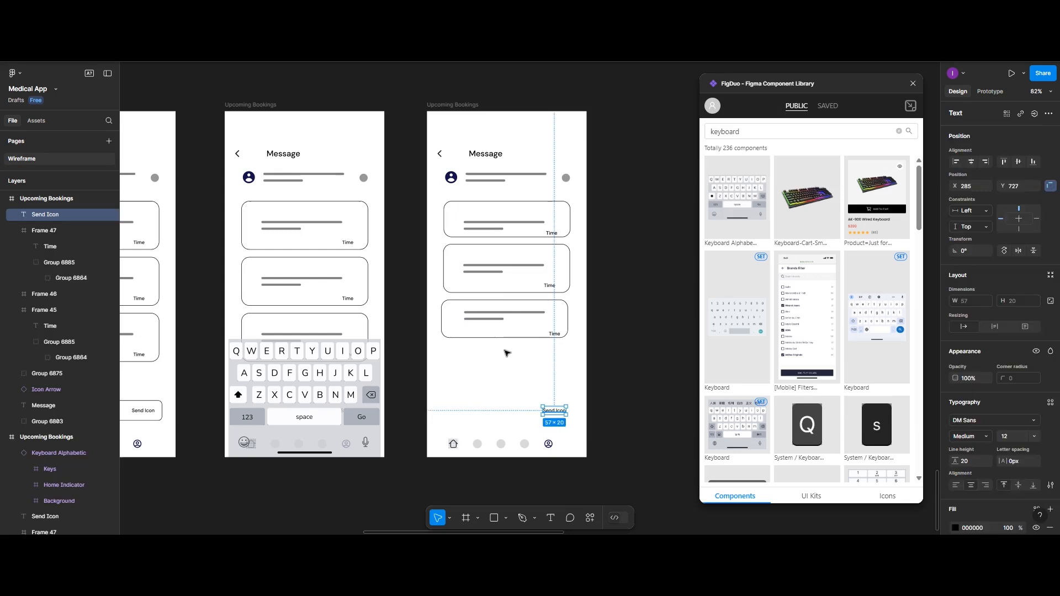
pyautogui.press('Delete')
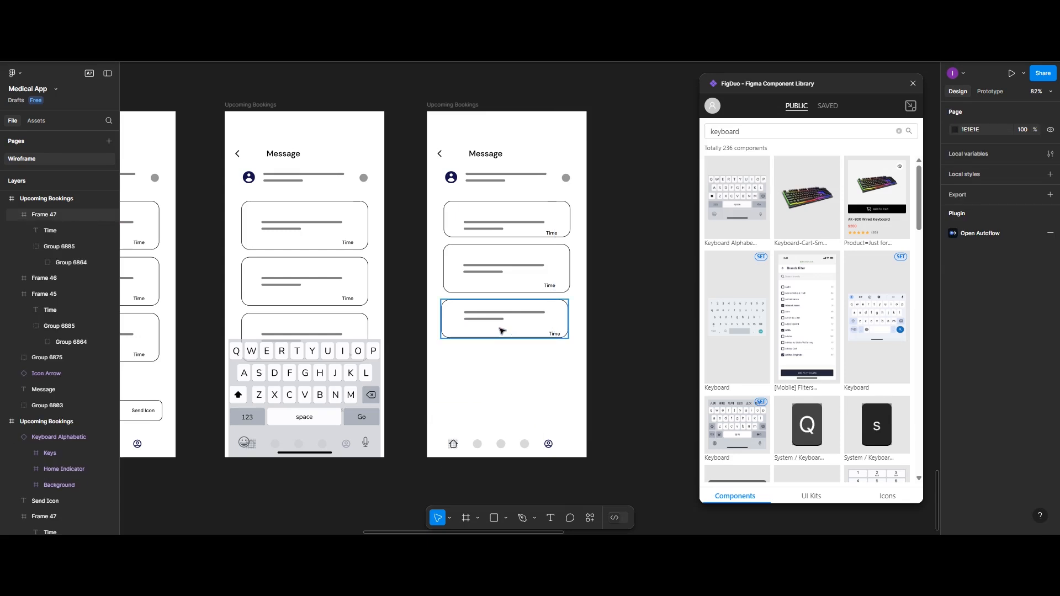
# Step: Duplicate the third card below as a 288 × 94 card at X 65, Y 588, with its Time label at X 250, Y 74
pyautogui.click(502, 330)
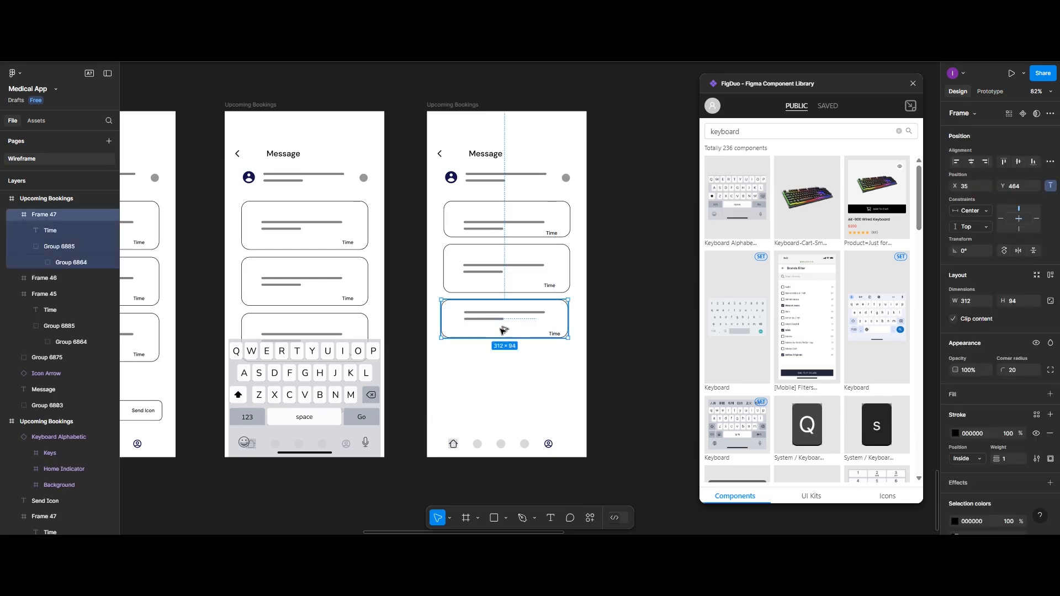
pyautogui.keyDown('alt'); pyautogui.moveTo(500, 327); pyautogui.dragTo(453, 367); pyautogui.keyUp('alt')
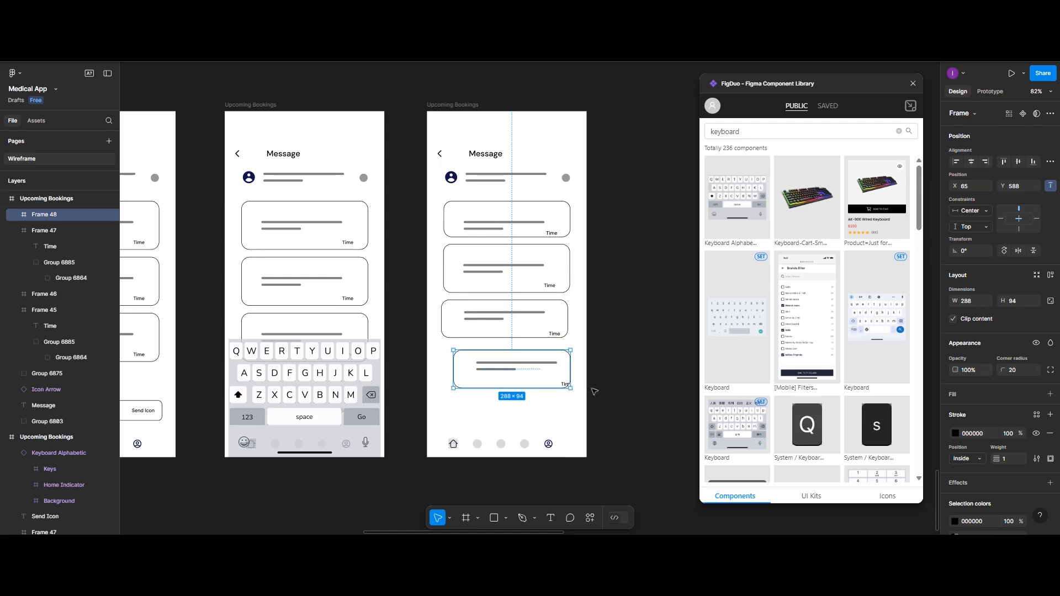
pyautogui.doubleClick(563, 384)
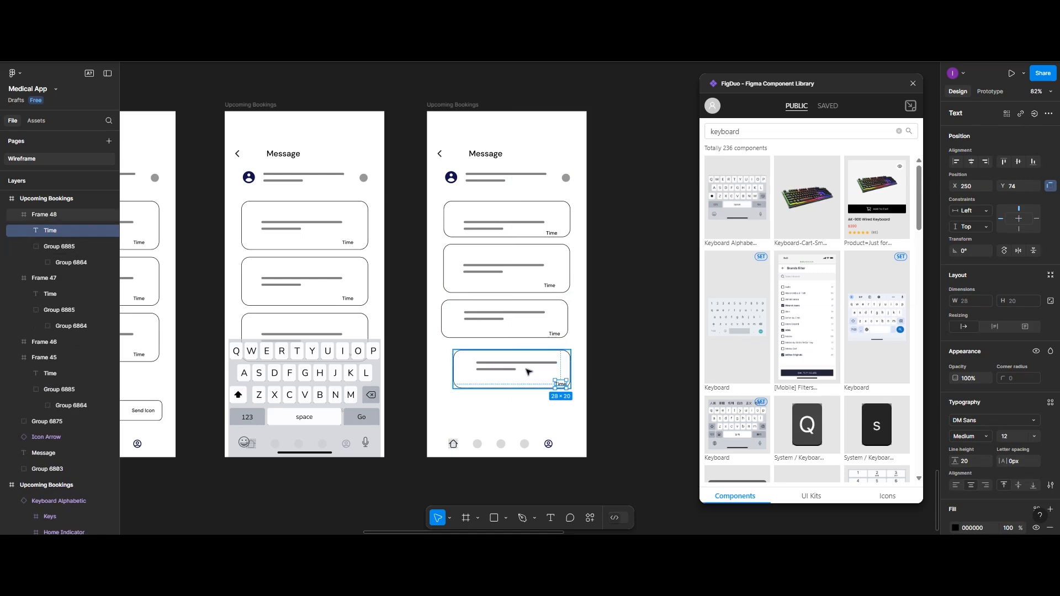
# Step: Duplicate the fourth card below itself and shorten the copy to 288 × 67 with its Time label raised to fit
pyautogui.click(528, 371)
pyautogui.moveTo(529, 372); pyautogui.dragTo(525, 415)
pyautogui.click(540, 439)
pyautogui.click(638, 289)
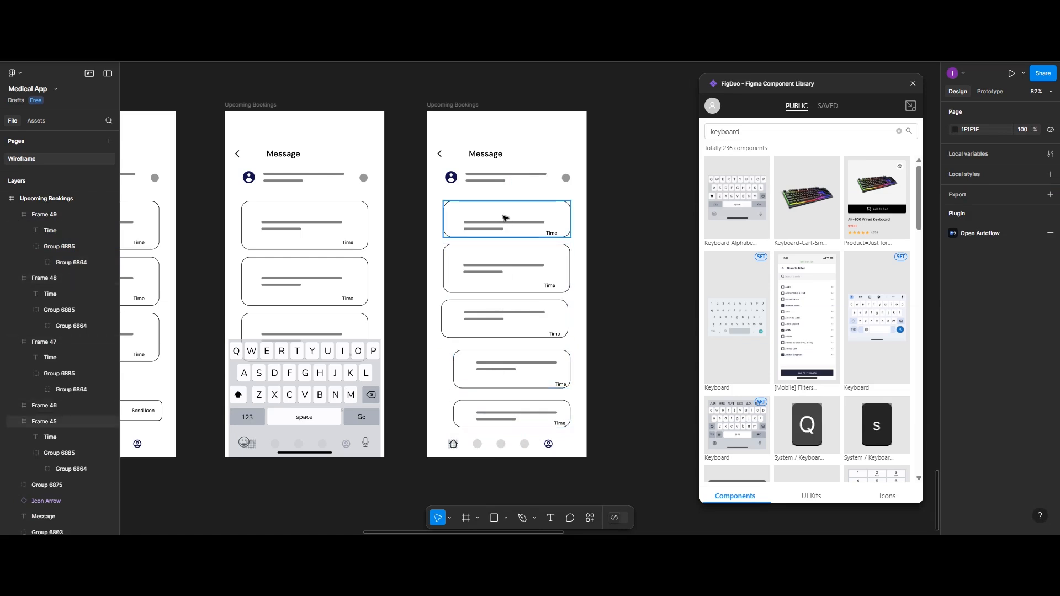
# Step: Move the five cards up closer to the header, placing the fourth at X 65, Y 552 and the fifth at X 65, Y 663
pyautogui.moveTo(503, 218); pyautogui.dragTo(494, 254)
pyautogui.moveTo(495, 317); pyautogui.dragTo(494, 308)
pyautogui.moveTo(497, 367); pyautogui.dragTo(499, 350)
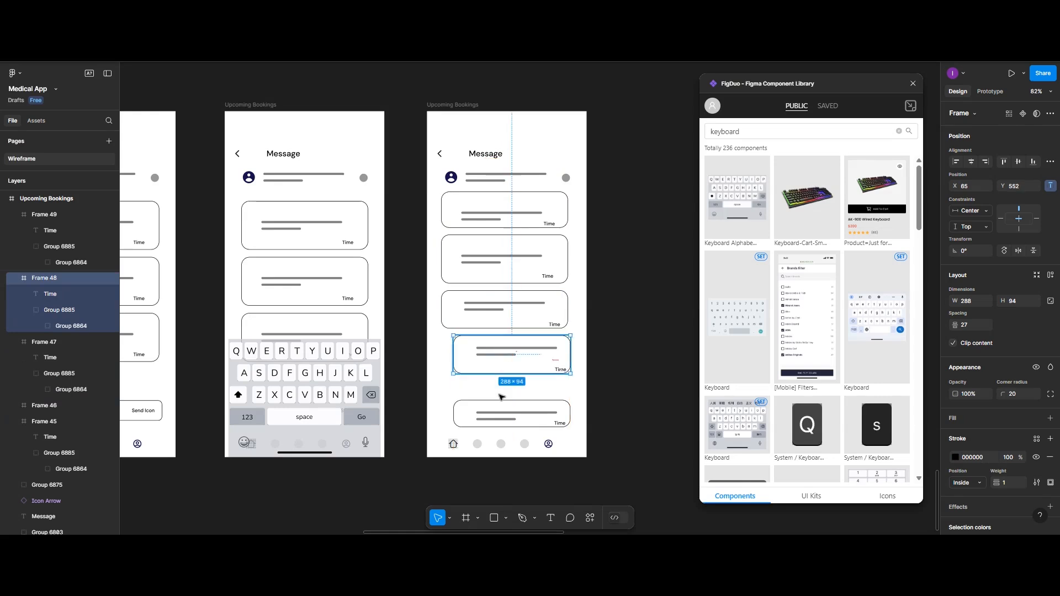
pyautogui.moveTo(504, 408); pyautogui.dragTo(504, 389)
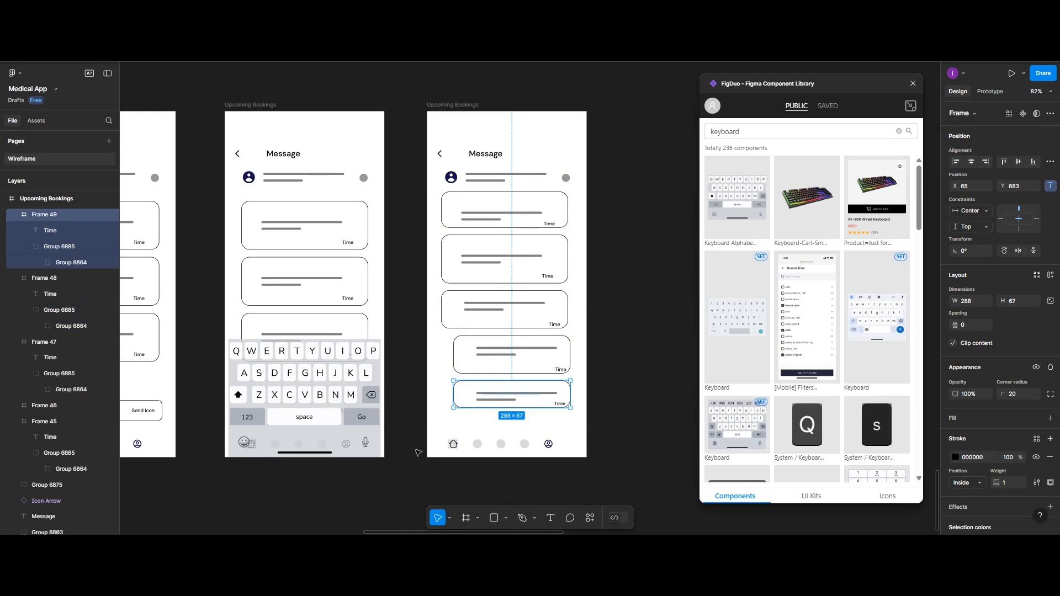
# Step: Copy the Type Message field from the original message screen to below the fifth card at Y 744 and centre it horizontally
pyautogui.hscroll(-5, 417, 452)
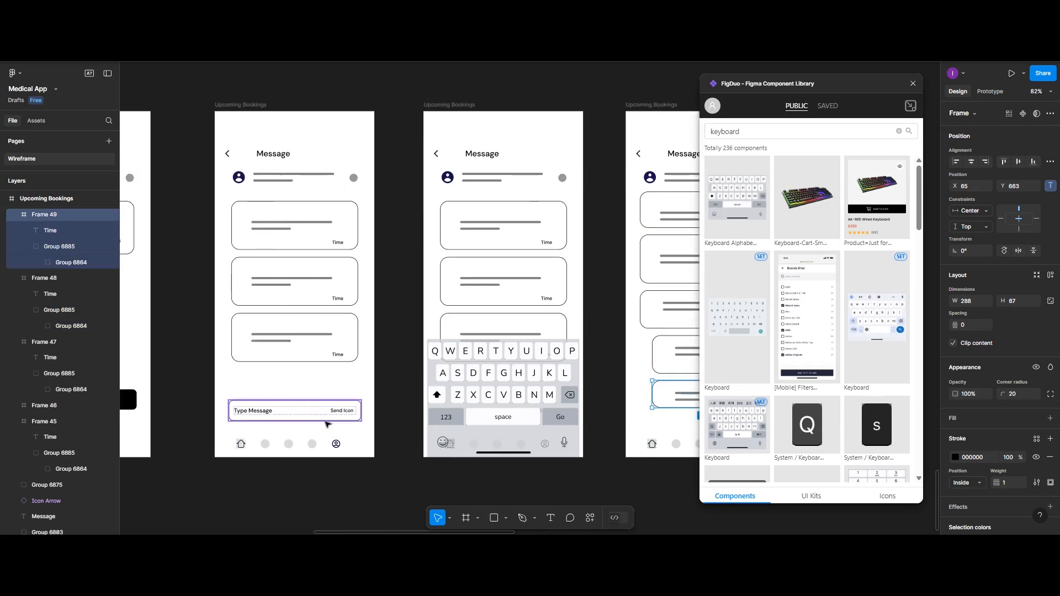
pyautogui.click(326, 423)
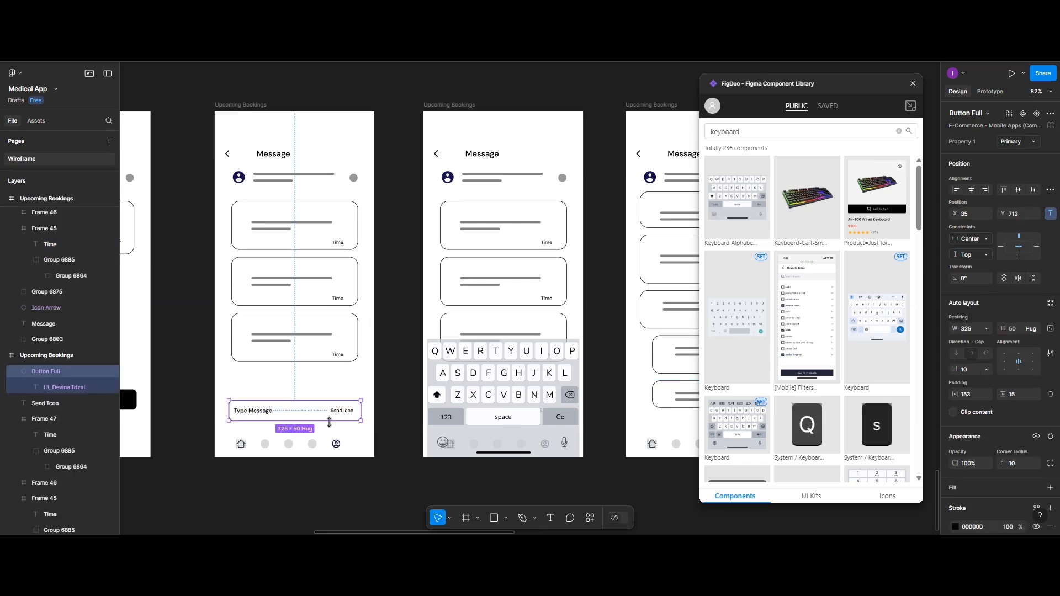
pyautogui.moveTo(330, 422); pyautogui.dragTo(330, 428)
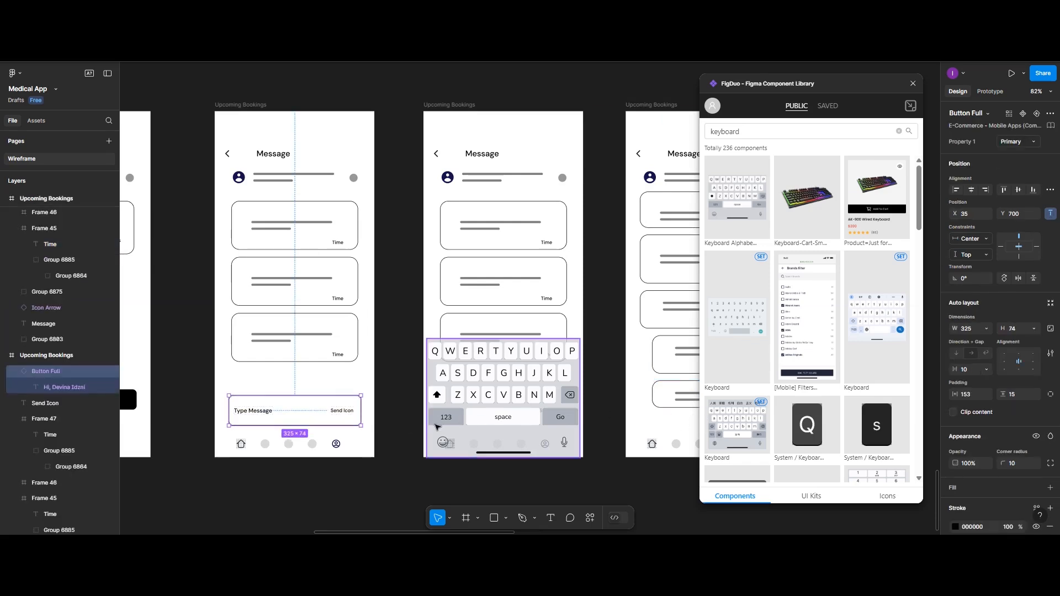
pyautogui.hotkey('ctrl', 'z')
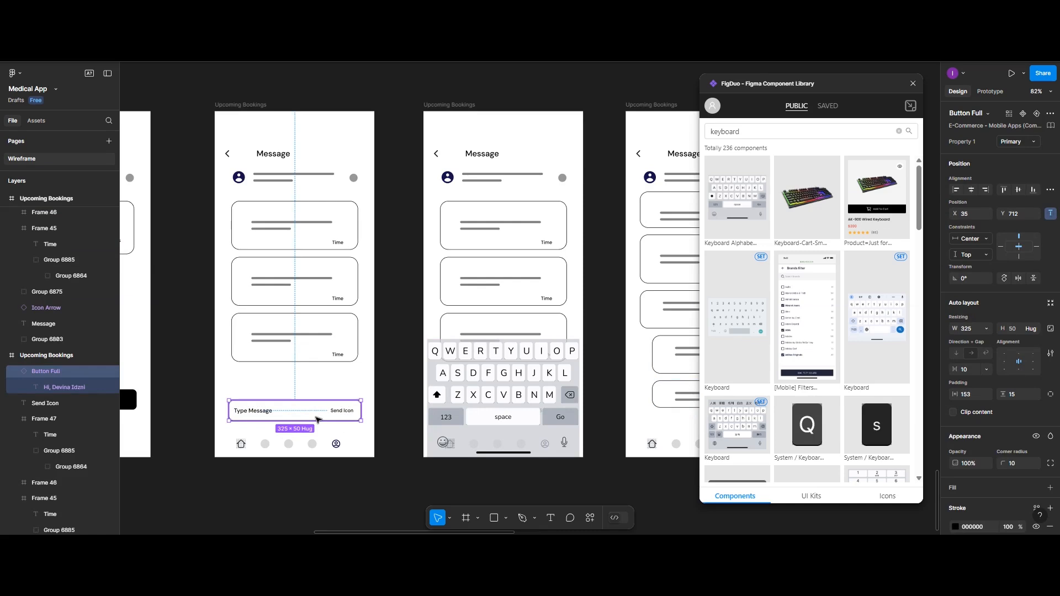
pyautogui.moveTo(317, 420); pyautogui.dragTo(657, 429)
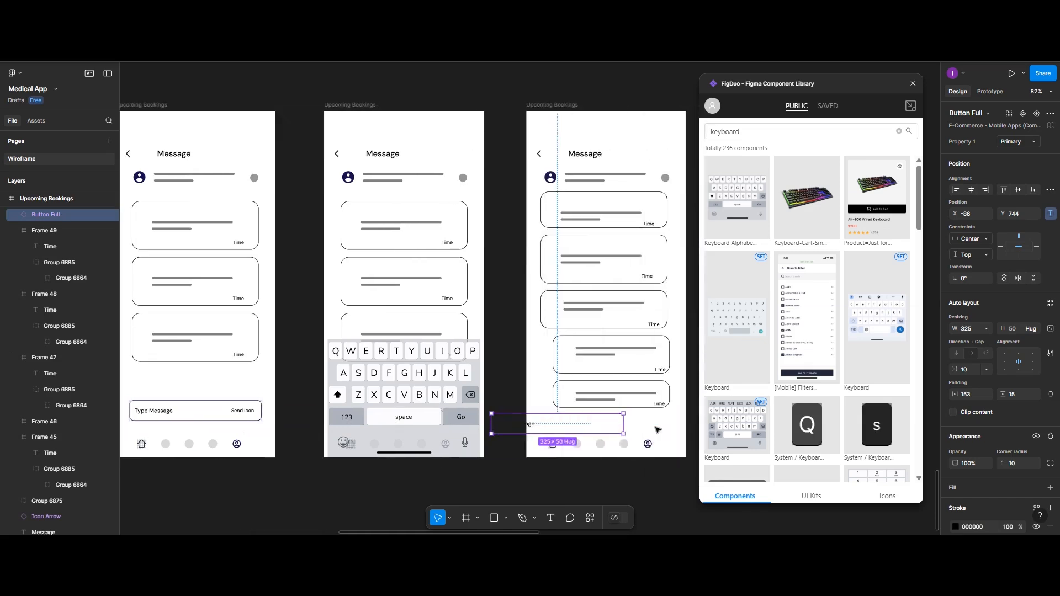
pyautogui.click(970, 190)
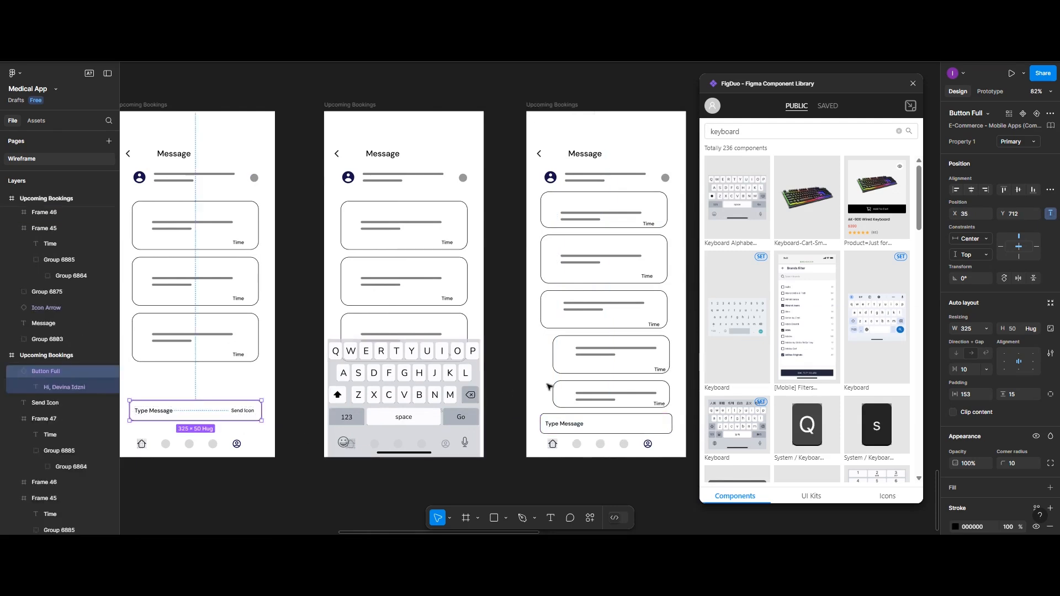
# Step: Copy the fifth card's Time label, change its text to "send icon", and place it in the Type Message field at X 291, Y 759
pyautogui.doubleClick(659, 404)
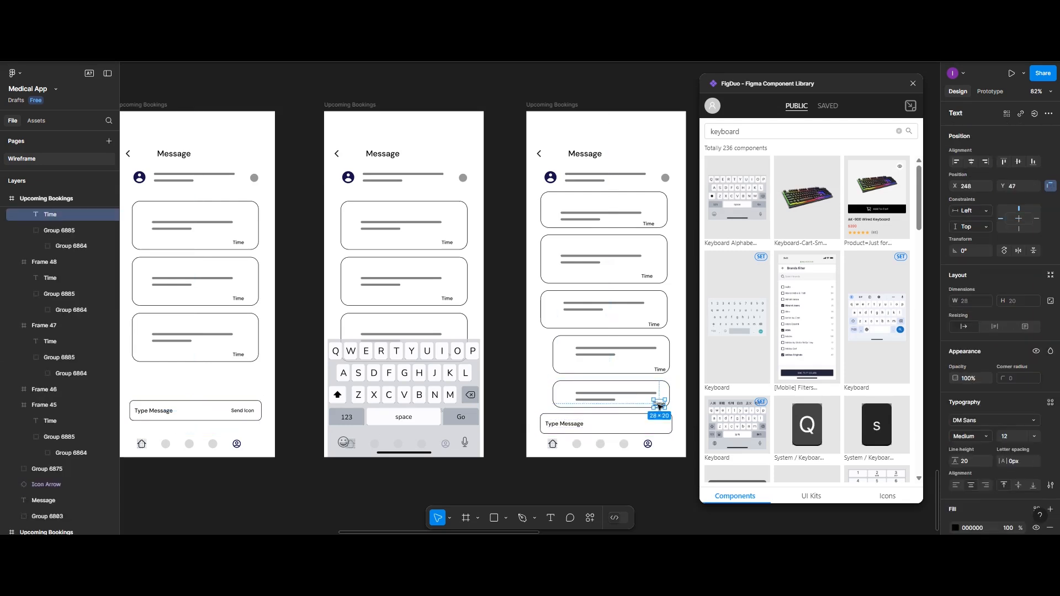
pyautogui.moveTo(659, 407); pyautogui.dragTo(658, 444)
pyautogui.doubleClick(658, 443)
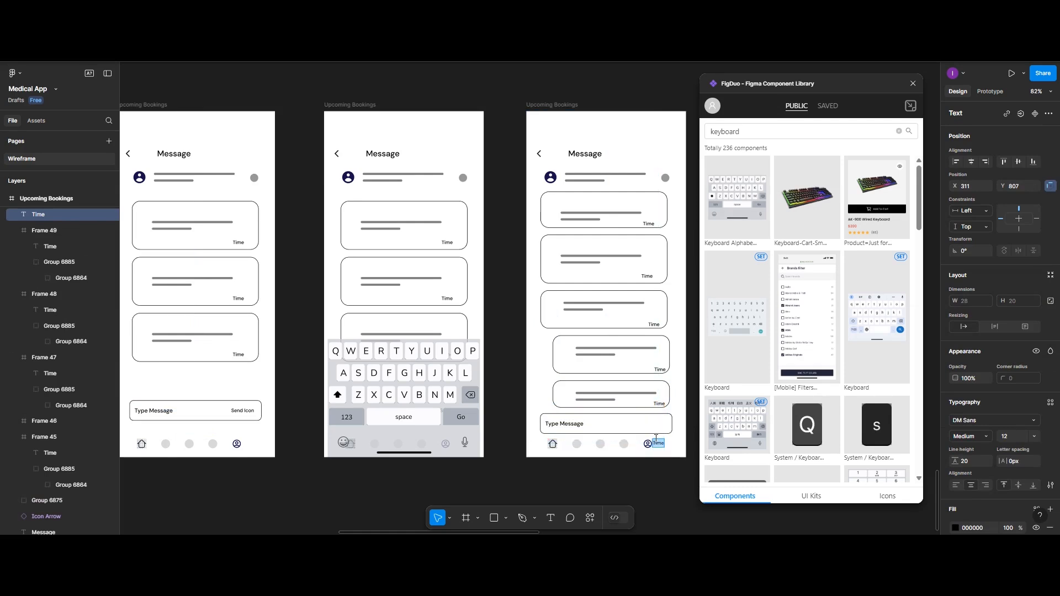
pyautogui.write('send icon')
pyautogui.press('Escape')
pyautogui.moveTo(666, 446); pyautogui.dragTo(664, 425)
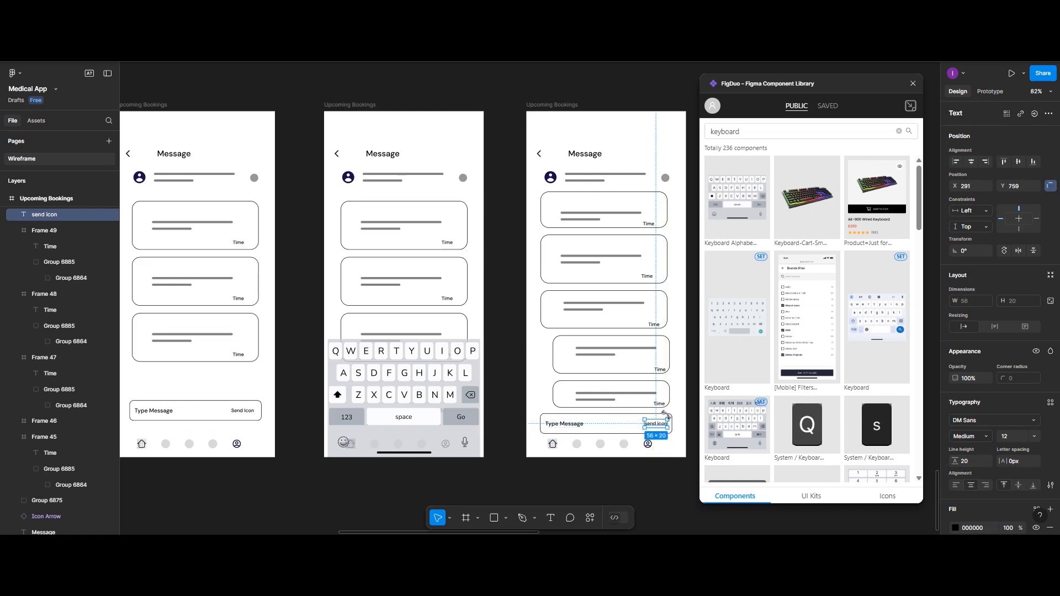
# Step: Duplicate the compact-card message screen beside the original at X 2579, Y 7142
pyautogui.click(652, 234)
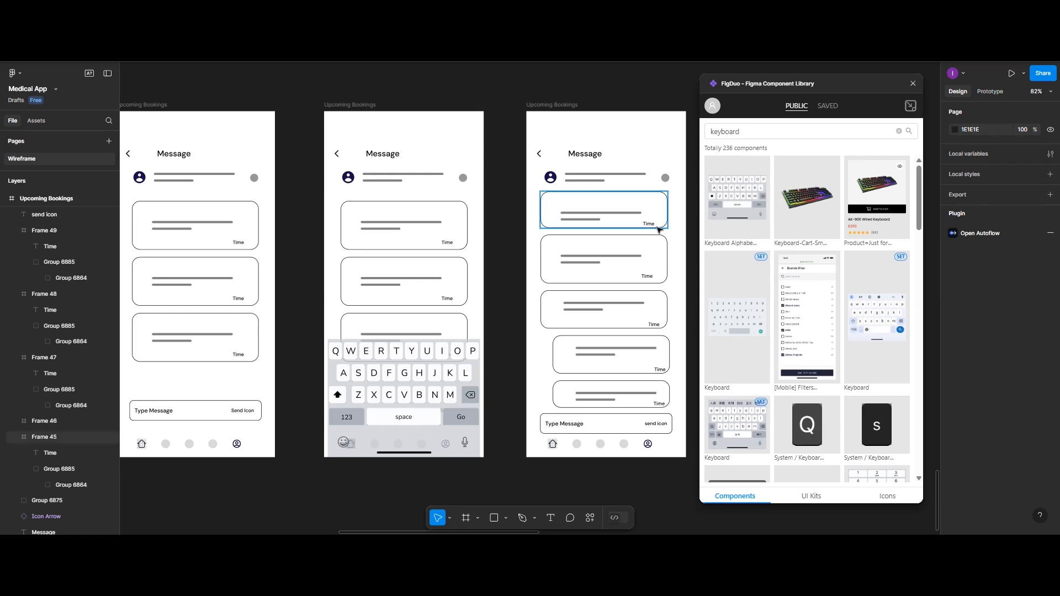
pyautogui.hscroll(4, 588, 159)
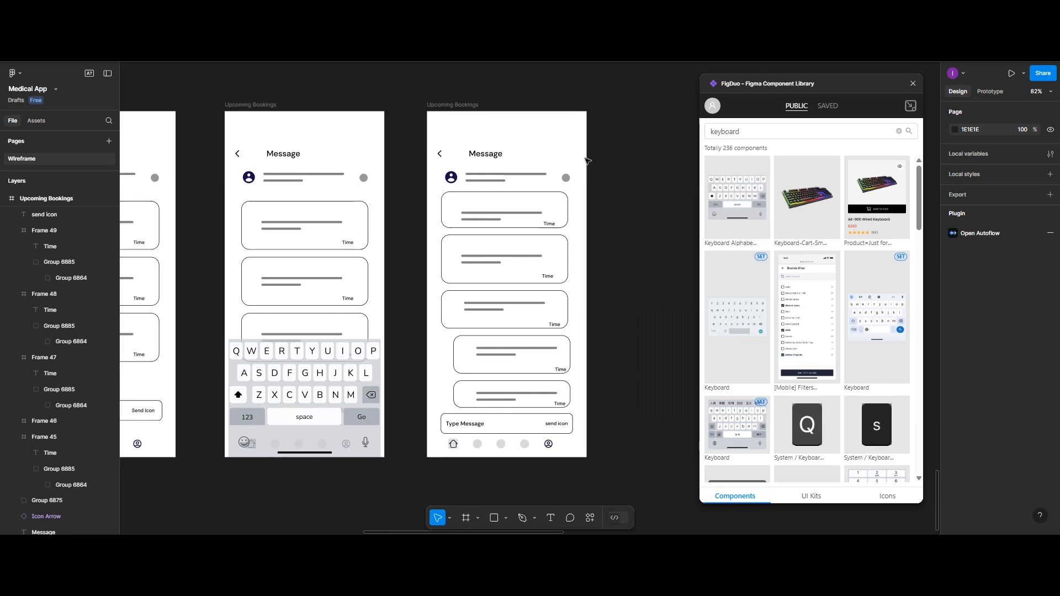
pyautogui.hscroll(4, 587, 160)
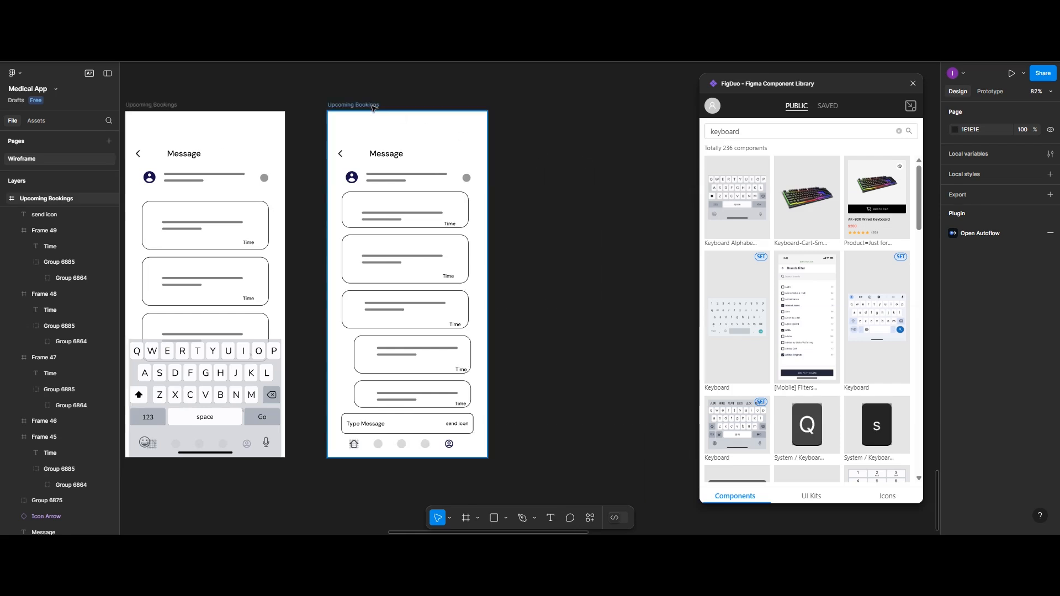
pyautogui.moveTo(372, 106); pyautogui.dragTo(574, 109)
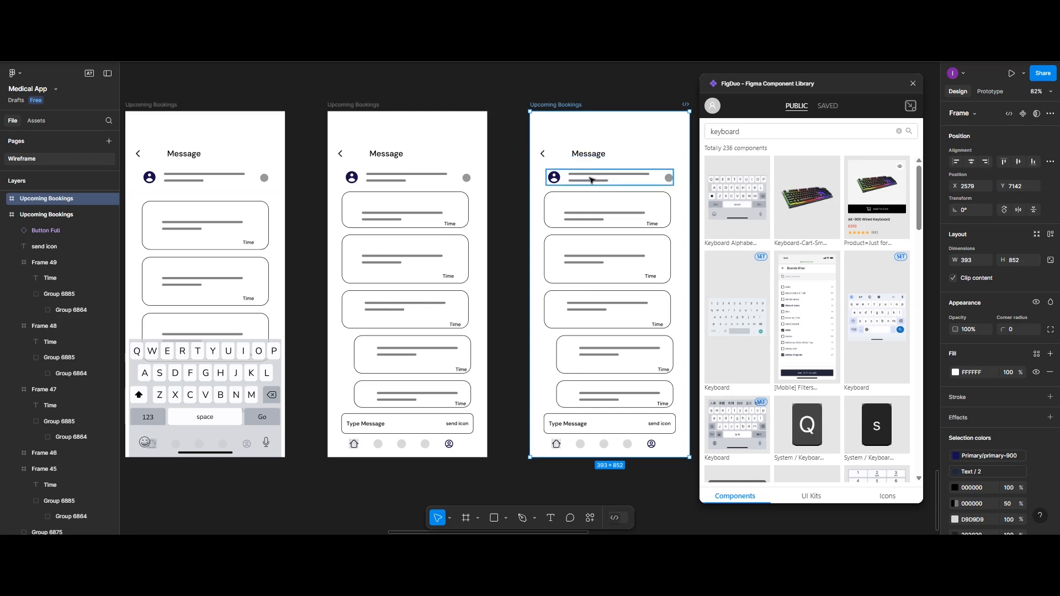
# Step: Delete the five message bubbles from the third Upcoming Bookings frame
pyautogui.click(597, 225)
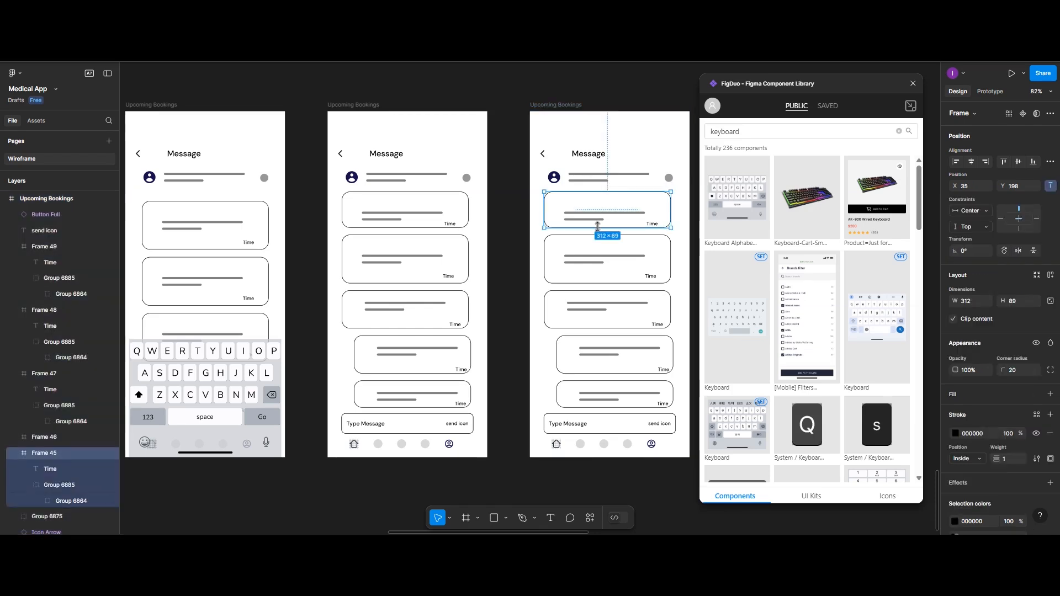
pyautogui.keyDown('shift'); pyautogui.click(598, 255); pyautogui.keyUp('shift')
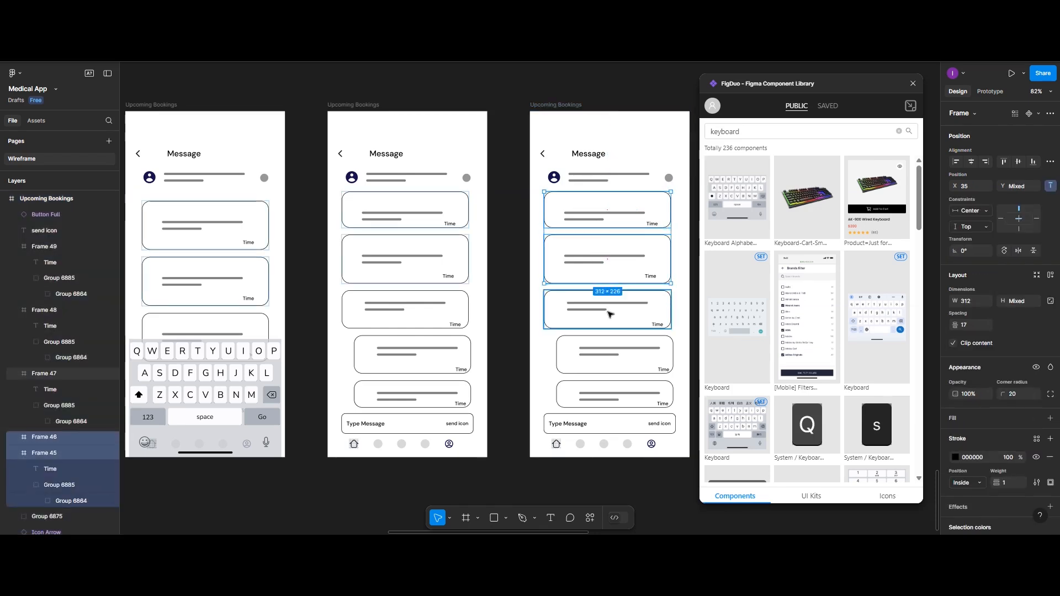
pyautogui.keyDown('shift'); pyautogui.click(610, 308); pyautogui.keyUp('shift')
pyautogui.keyDown('shift'); pyautogui.click(615, 351); pyautogui.keyUp('shift')
pyautogui.keyDown('shift'); pyautogui.click(619, 399); pyautogui.keyUp('shift')
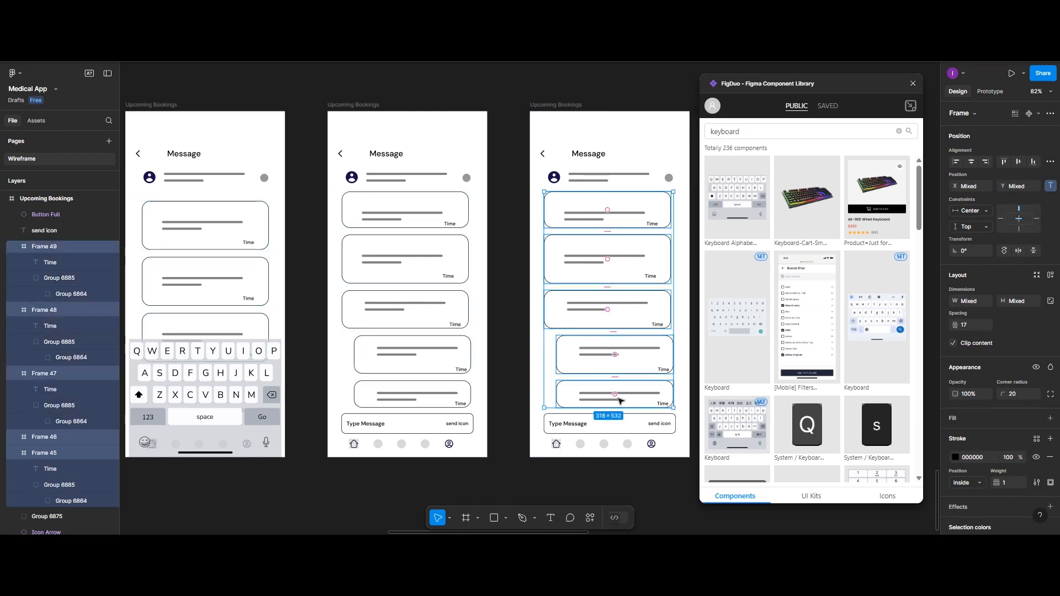
pyautogui.press('Delete')
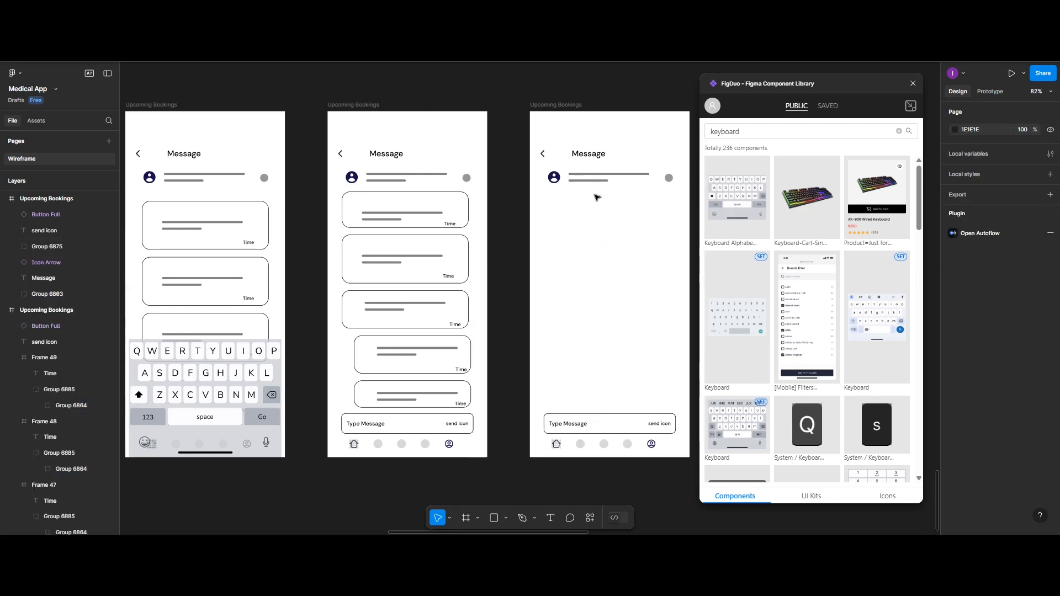
# Step: Move the contact row down, ungroup it, and place the user circle icon below the placeholder lines near the frame's centre
pyautogui.moveTo(596, 183); pyautogui.dragTo(597, 221)
pyautogui.rightClick(596, 218)
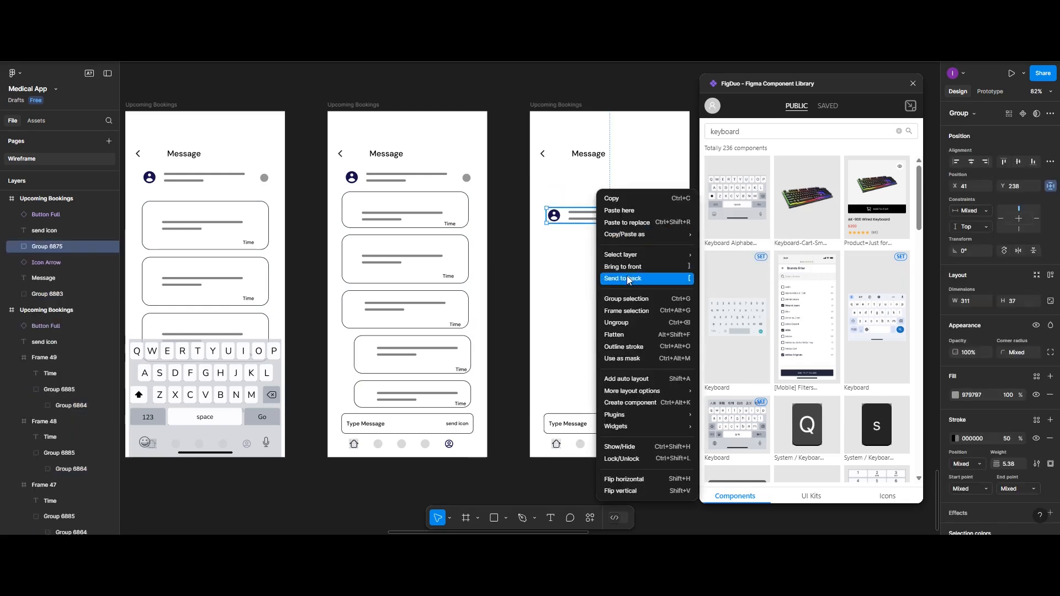
pyautogui.click(620, 321)
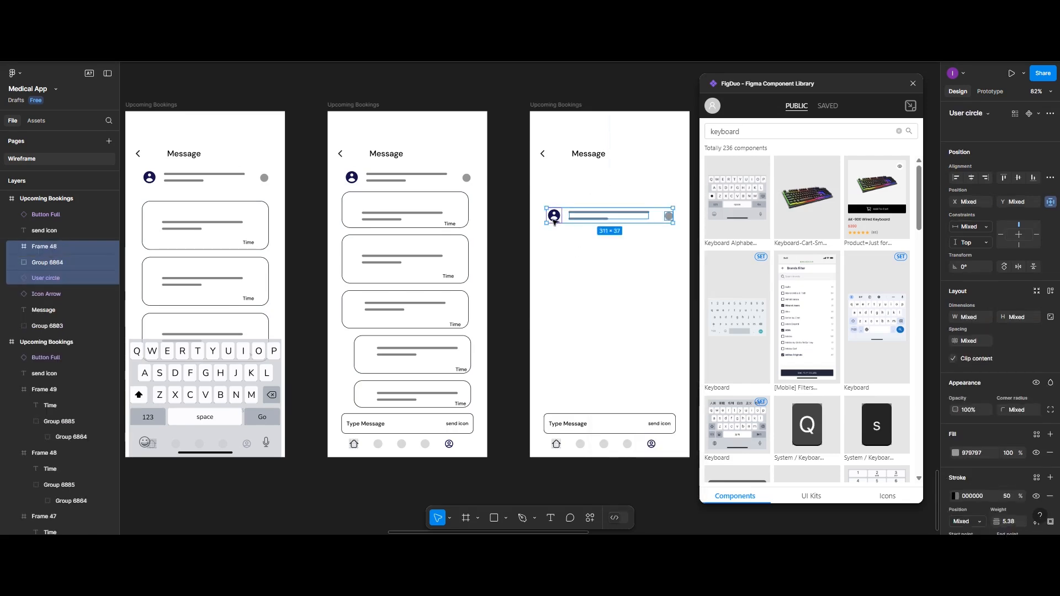
pyautogui.click(583, 264)
pyautogui.moveTo(553, 216); pyautogui.dragTo(602, 246)
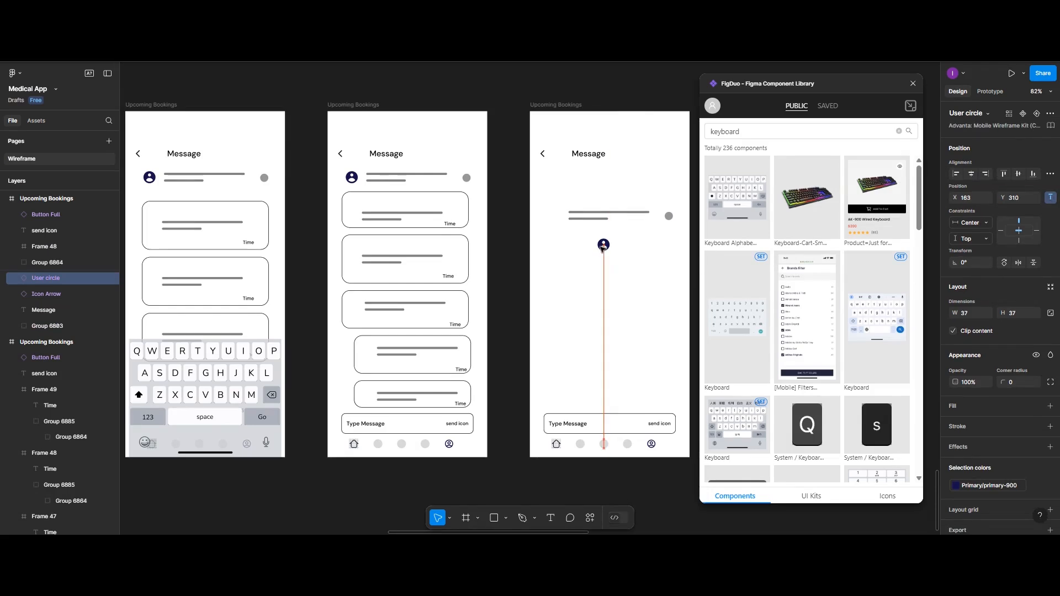
# Step: Scale the user circle icon up to about 166 × 166 and centre it horizontally in the frame
pyautogui.click(449, 517)
pyautogui.click(451, 495)
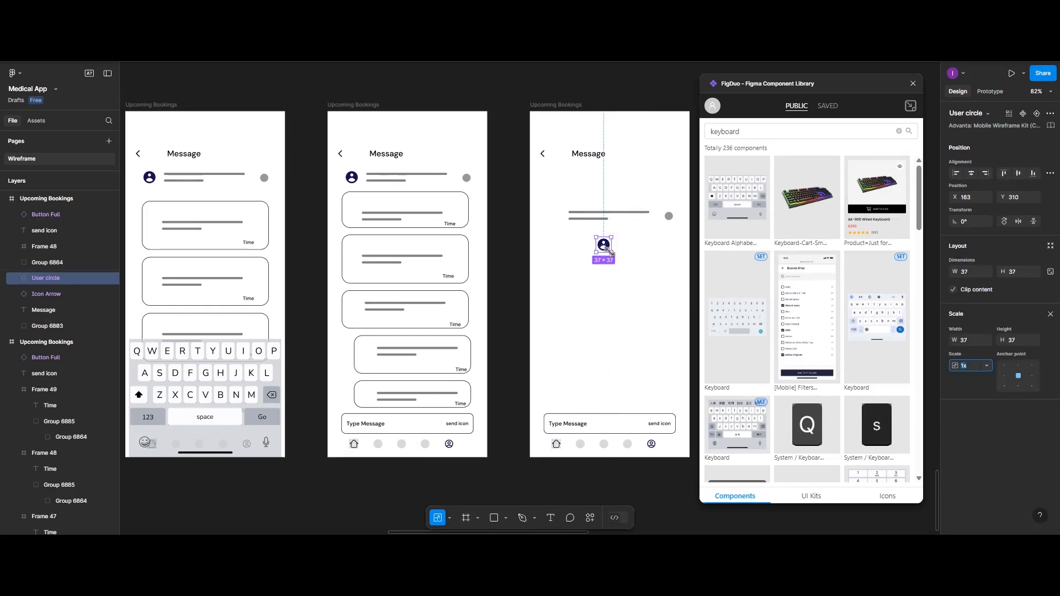
pyautogui.moveTo(613, 254); pyautogui.dragTo(663, 305)
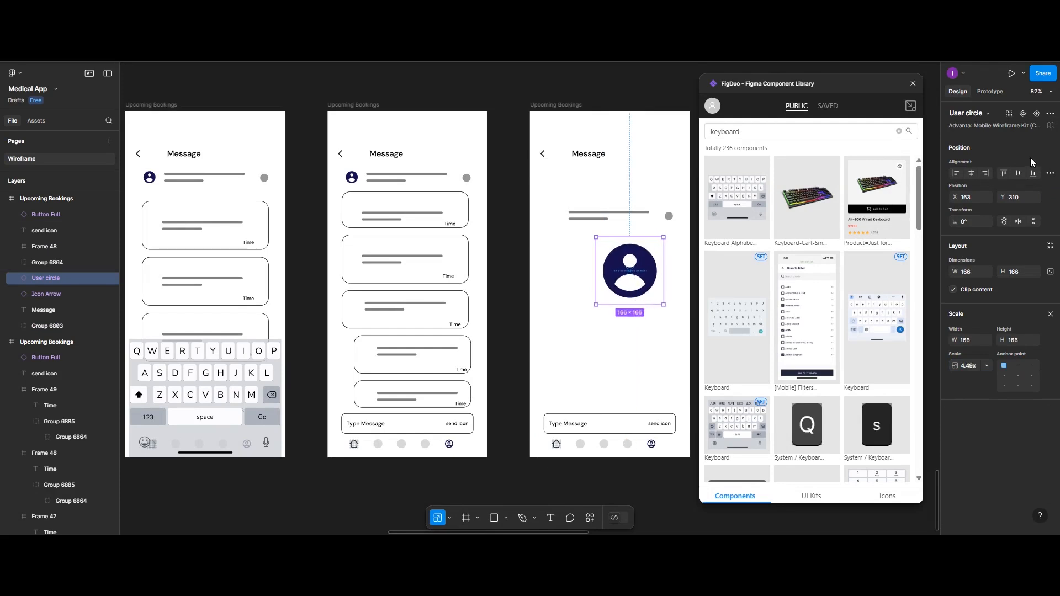
pyautogui.click(973, 173)
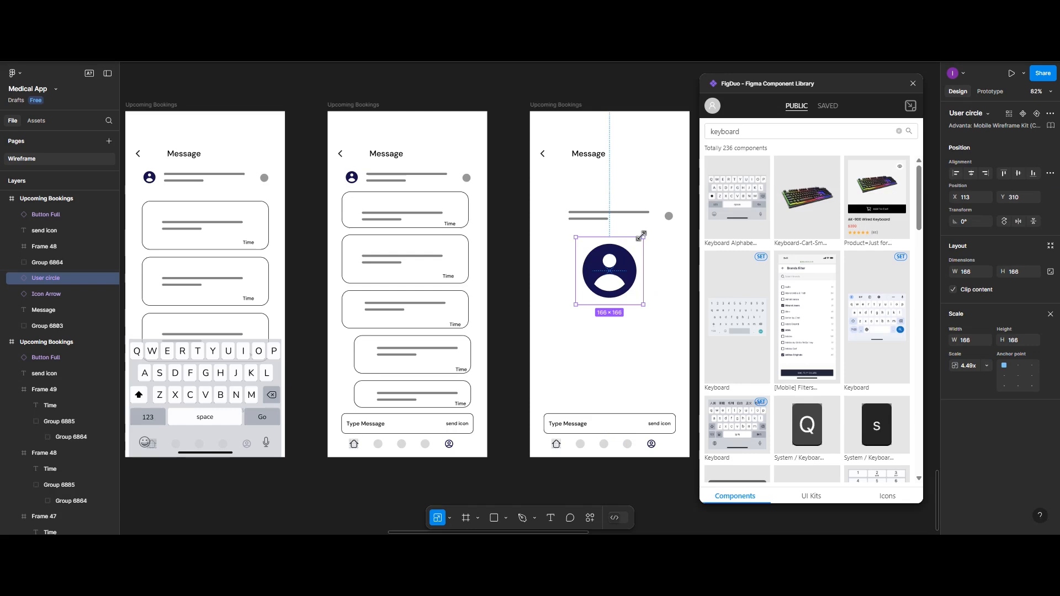
# Step: Ungroup the placeholder lines and arrange them above the user icon, with a short line above and a duplicate short line below the long one
pyautogui.click(592, 217)
pyautogui.rightClick(591, 217)
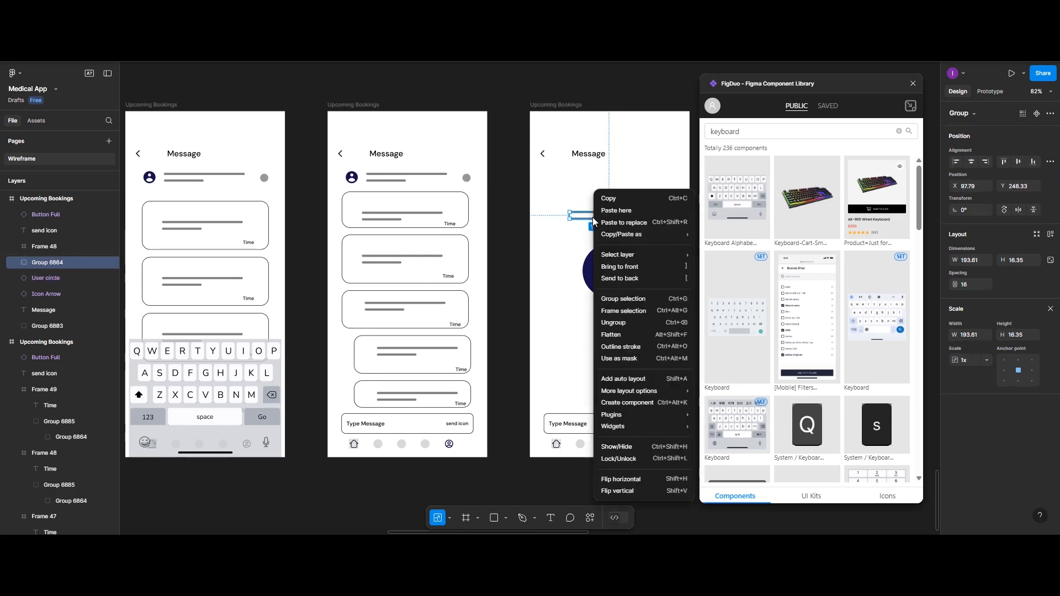
pyautogui.click(613, 324)
pyautogui.click(564, 239)
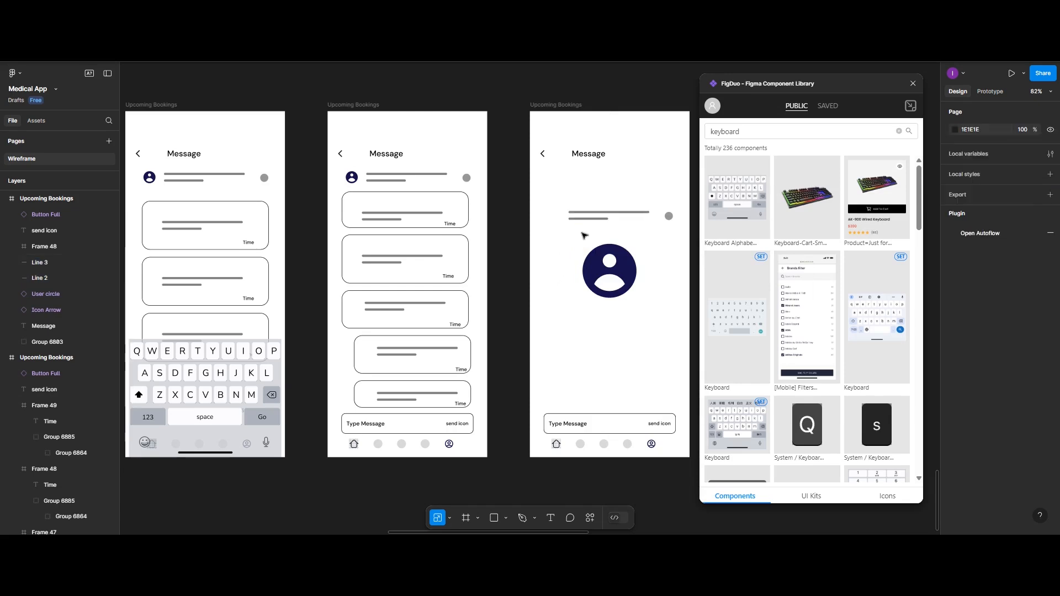
pyautogui.moveTo(619, 216)
pyautogui.mouseDown()
pyautogui.moveTo(619, 202)
pyautogui.moveTo(621, 228)
pyautogui.mouseUp()
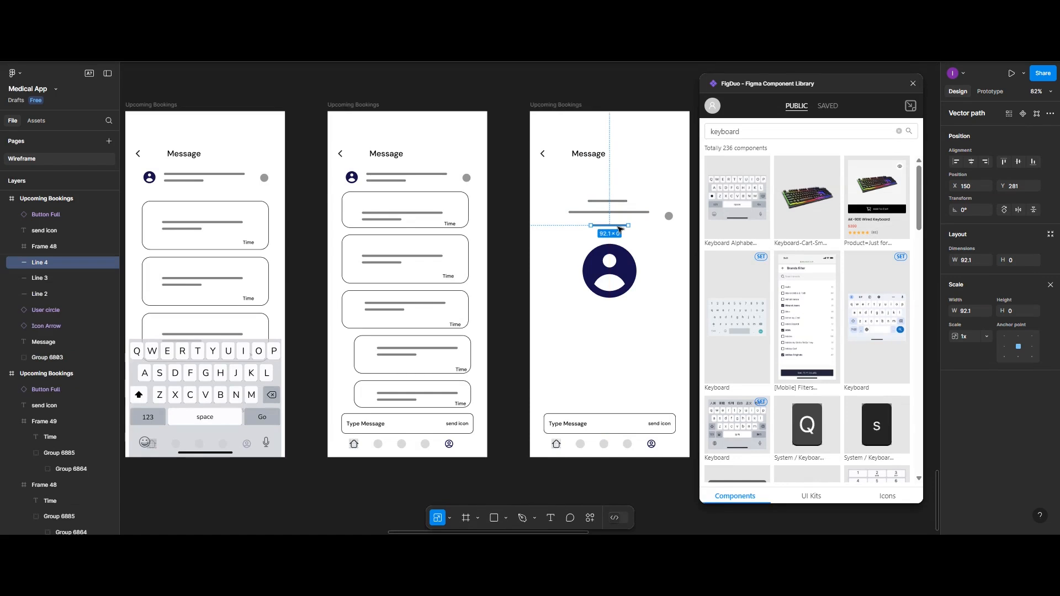
# Step: Centre the three placeholder lines horizontally, space them evenly vertically, and move them slightly down above the user icon
pyautogui.moveTo(564, 187); pyautogui.dragTo(596, 234)
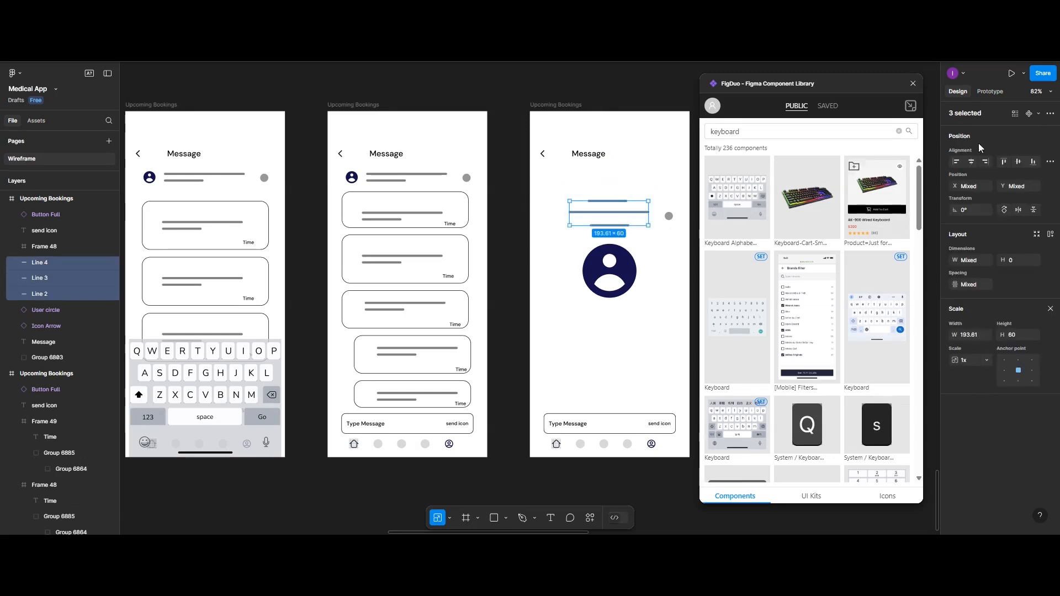
pyautogui.click(975, 160)
pyautogui.click(1048, 160)
pyautogui.click(1002, 195)
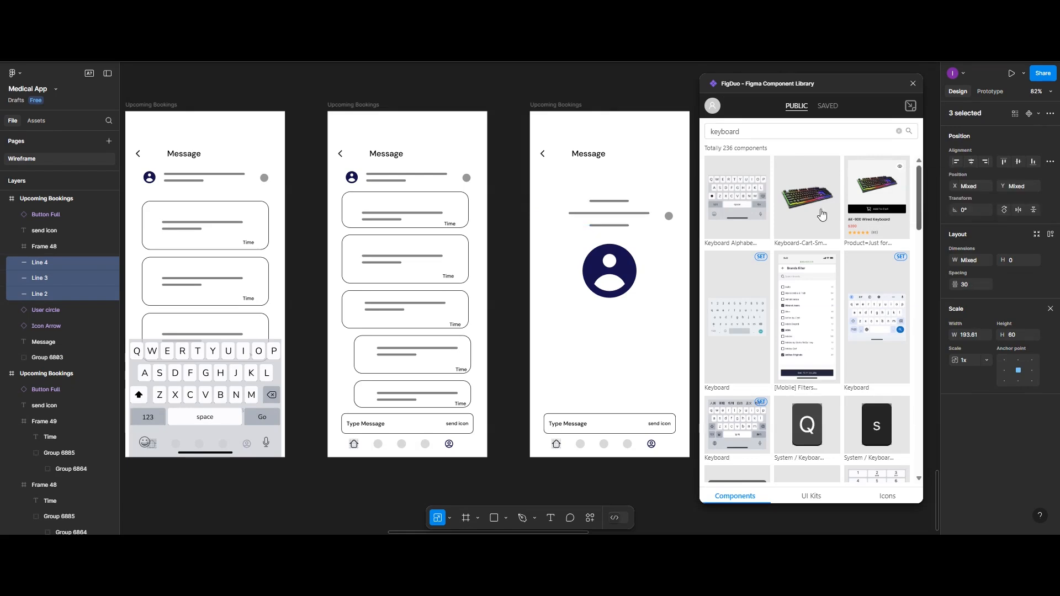
pyautogui.moveTo(639, 213); pyautogui.dragTo(634, 219)
# Step: Delete the small grey circle beside the lines and place copies of the long and short lines below the user icon
pyautogui.click(667, 216)
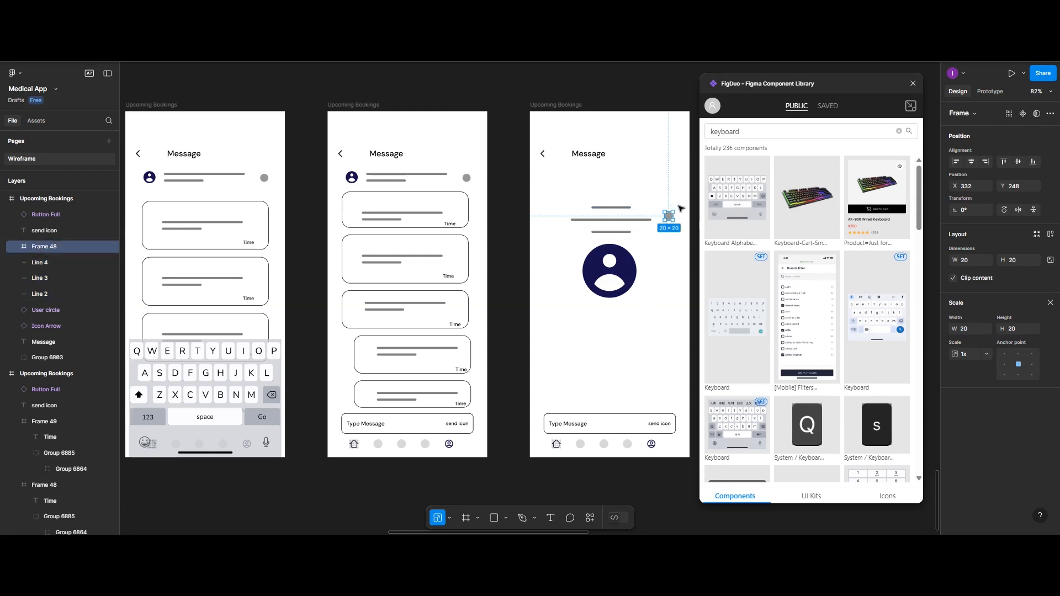
pyautogui.press('Delete')
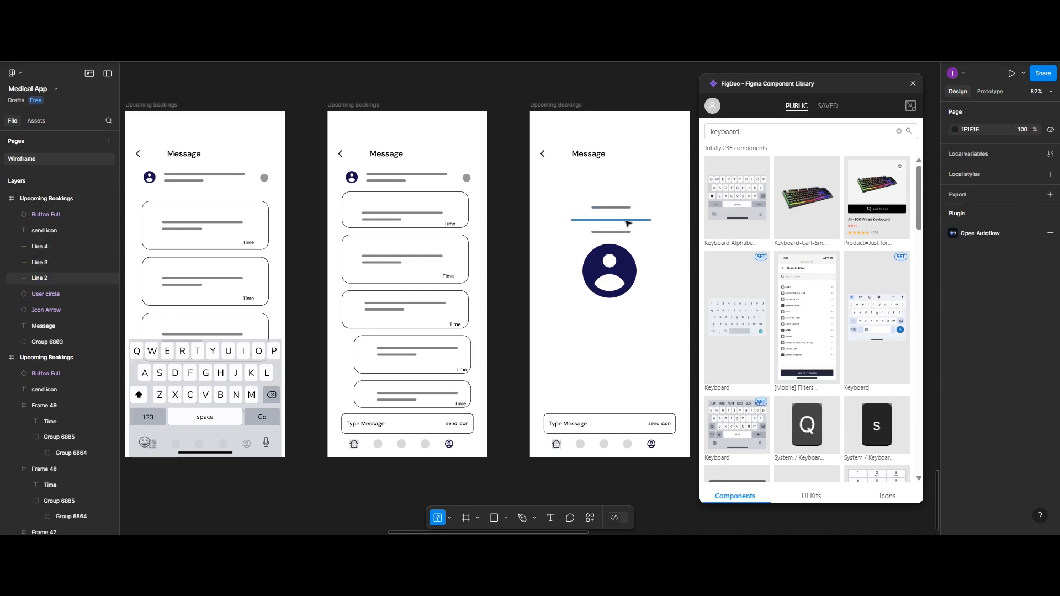
pyautogui.click(628, 221)
pyautogui.moveTo(627, 221); pyautogui.dragTo(627, 308)
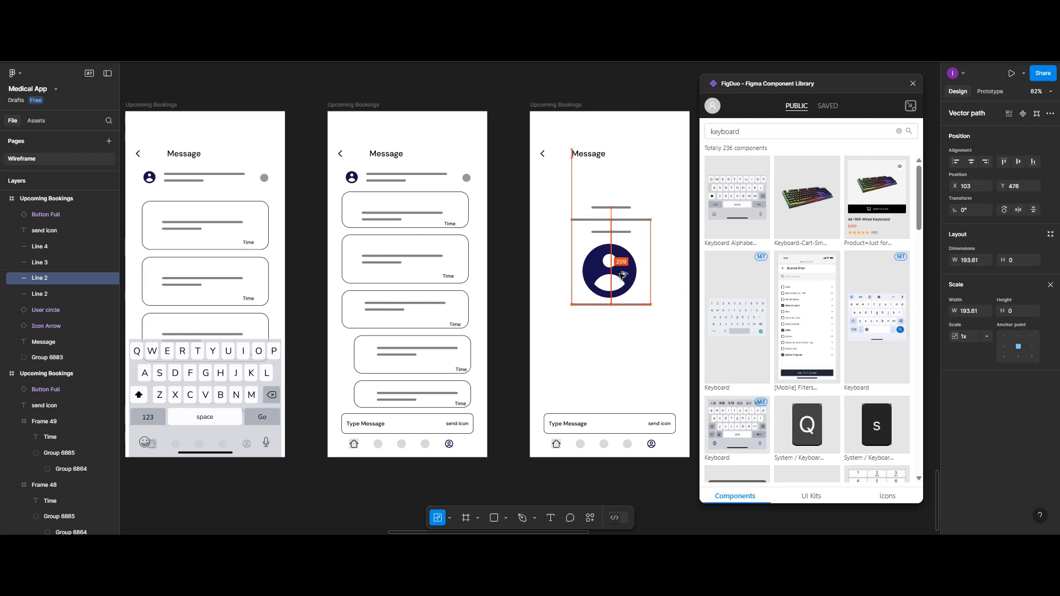
pyautogui.click(610, 232)
pyautogui.moveTo(609, 233); pyautogui.dragTo(590, 318)
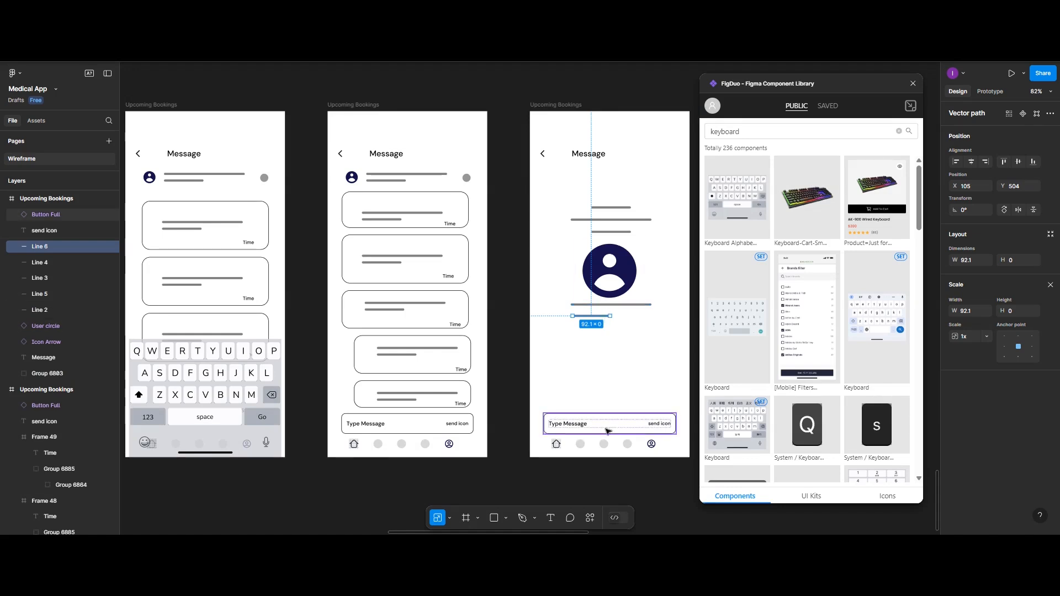
# Step: Move the Type Message box up beneath the lower lines and centre the short line under the long one
pyautogui.moveTo(610, 423); pyautogui.dragTo(611, 347)
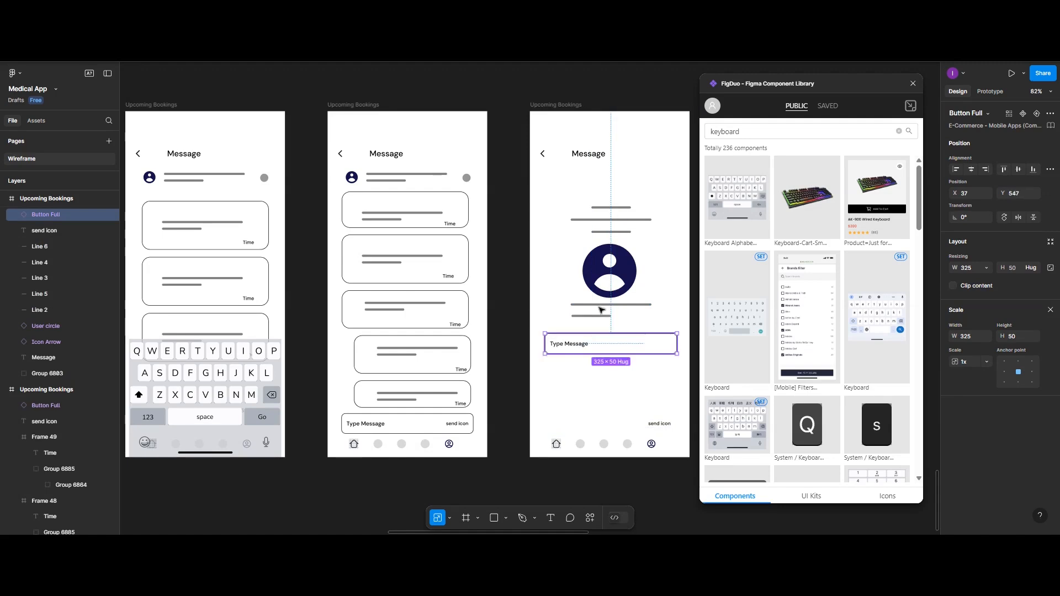
pyautogui.click(599, 317)
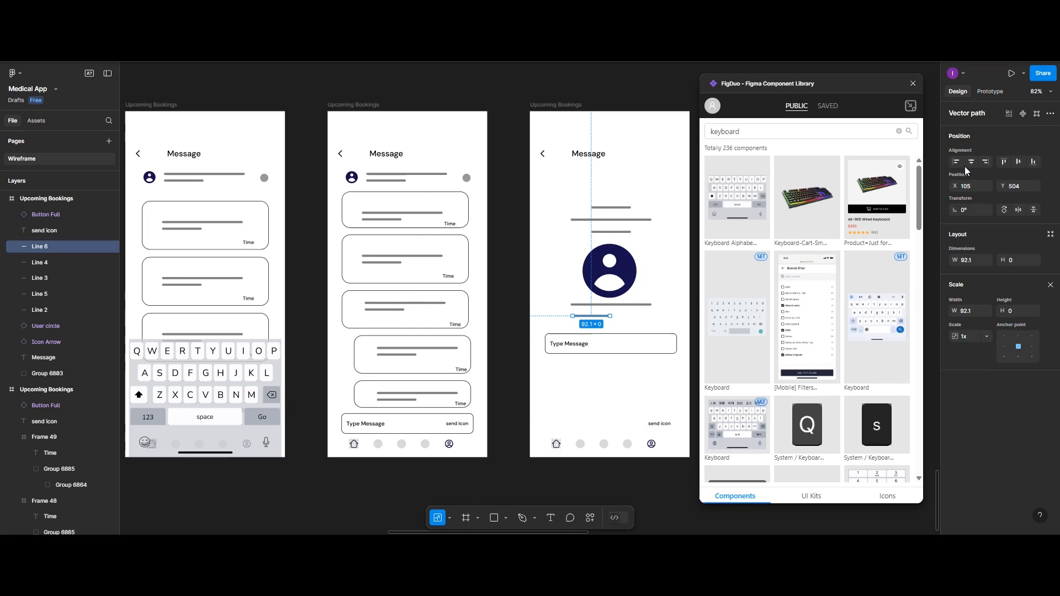
pyautogui.moveTo(599, 316); pyautogui.dragTo(618, 316)
# Step: Scale the user circle icon down to about 144 × 144 and recentre it between the upper and lower lines
pyautogui.click(618, 286)
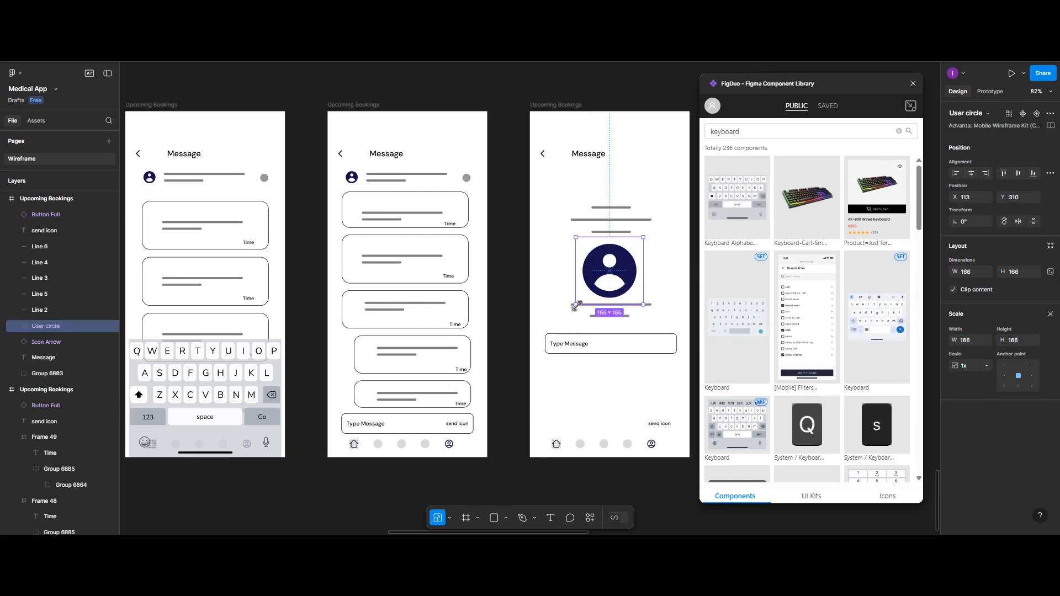
pyautogui.moveTo(576, 304); pyautogui.dragTo(617, 269)
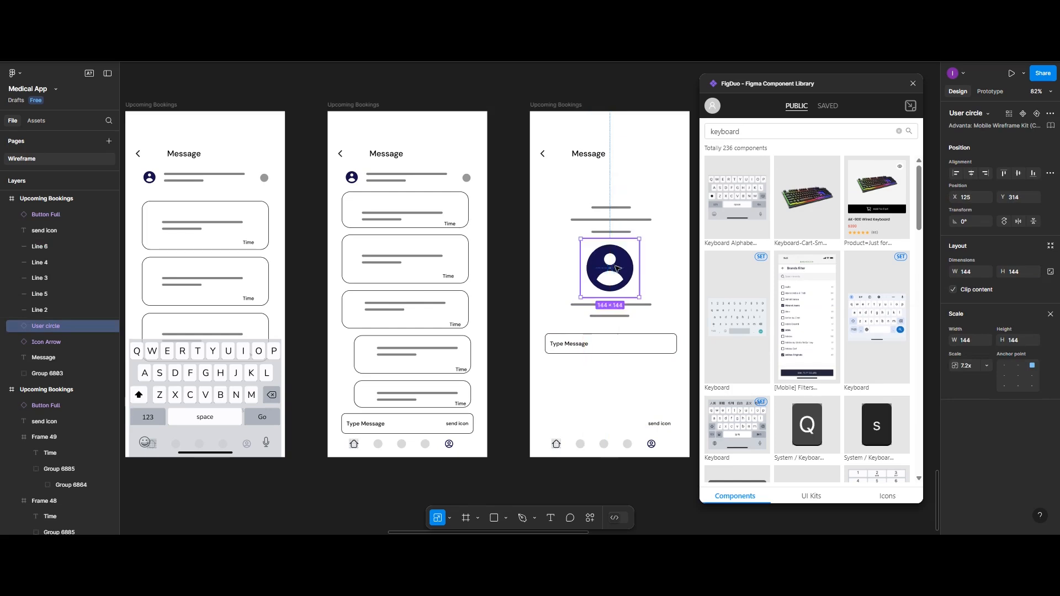
# Step: Delete the Message title and the back arrow from the third frame
pyautogui.click(593, 158)
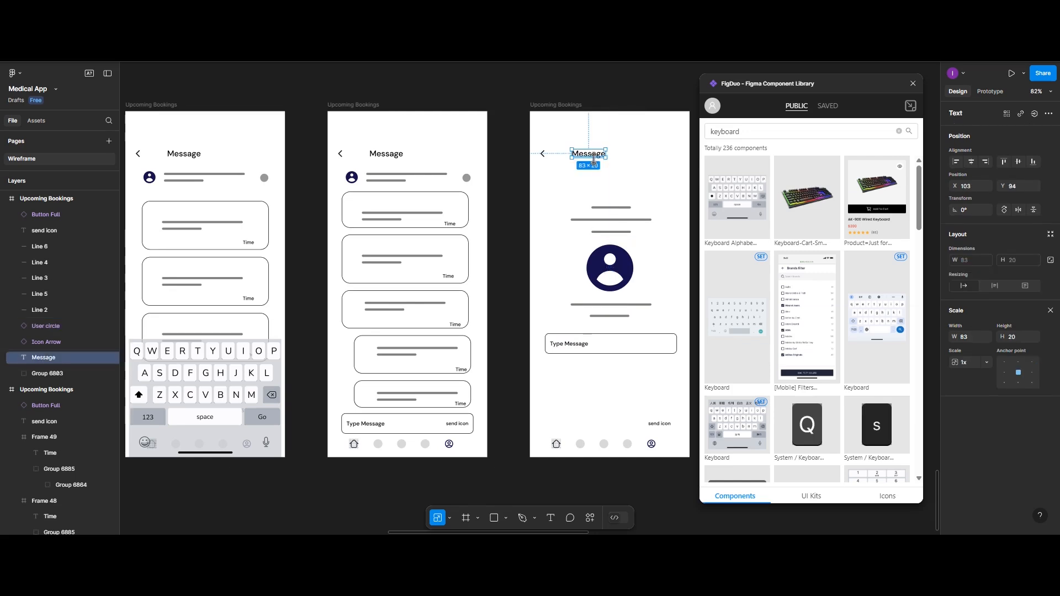
pyautogui.click(545, 158)
pyautogui.click(543, 155)
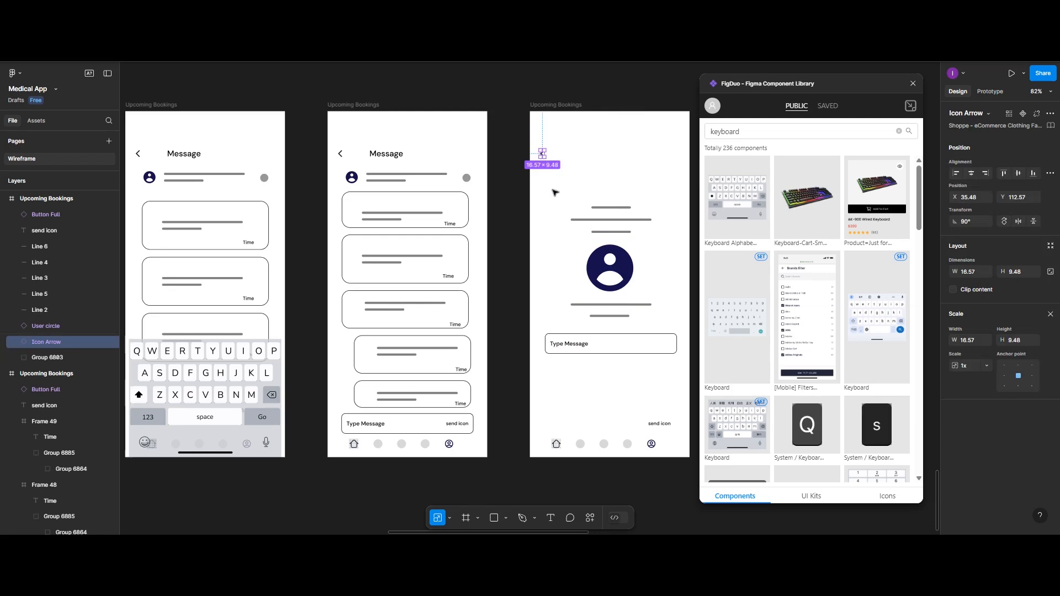
pyautogui.press('Delete')
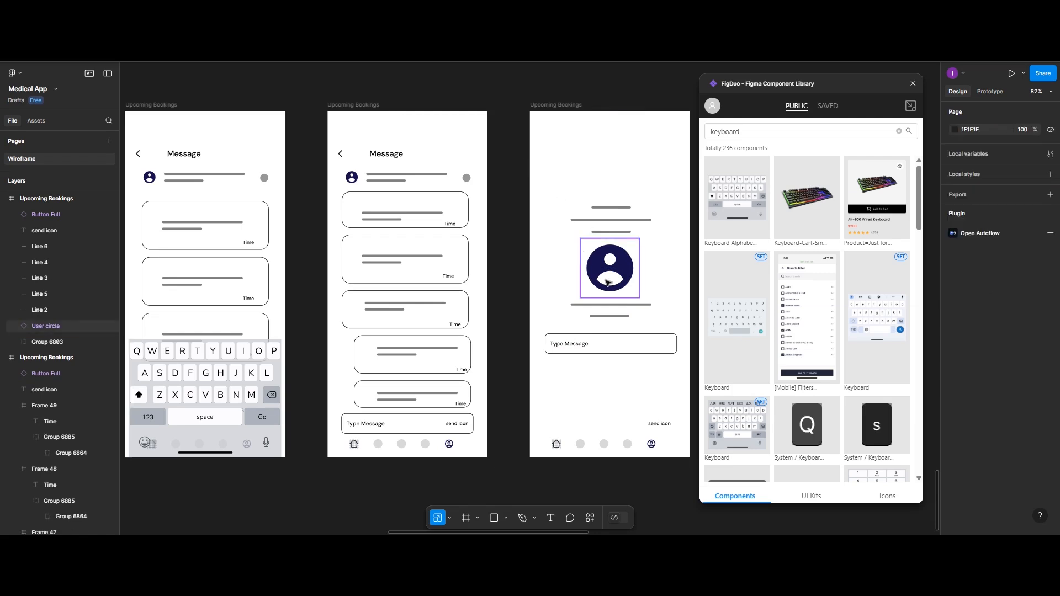
# Step: Change the Type Message box's text to "Write a review" and centre-align it
pyautogui.click(604, 350)
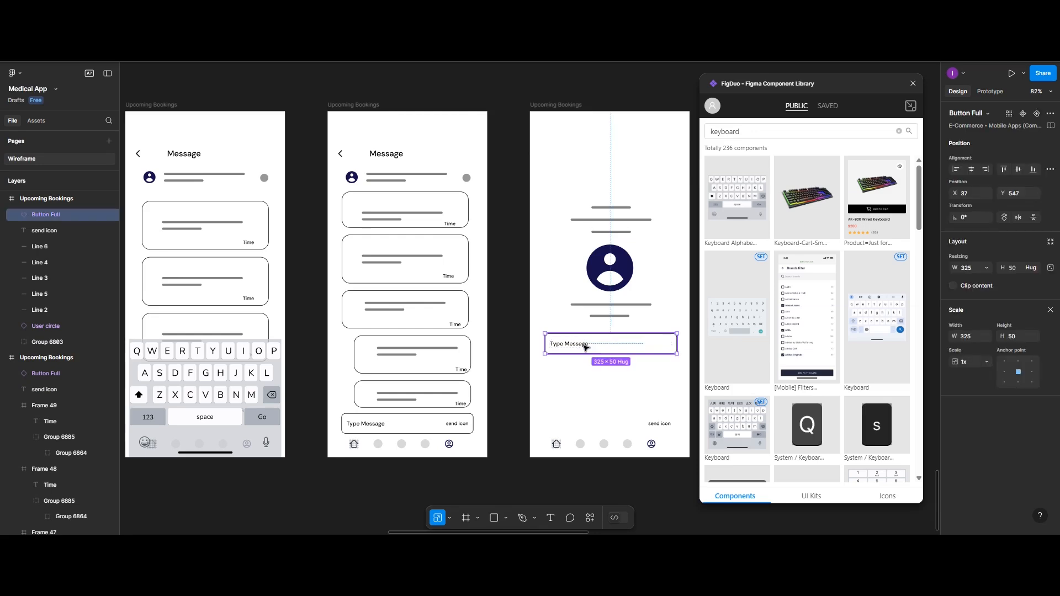
pyautogui.doubleClick(584, 345)
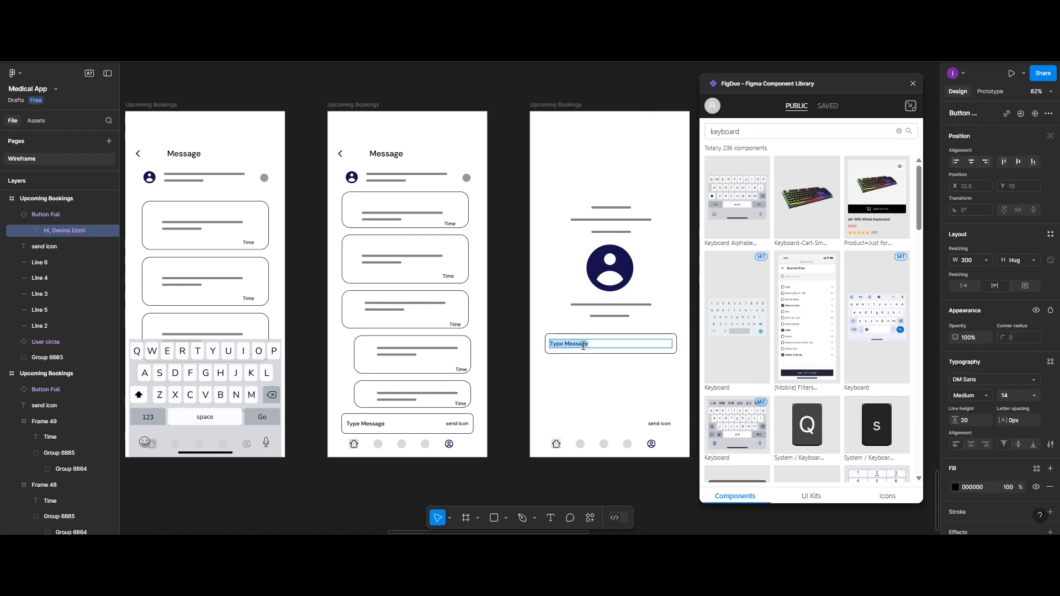
pyautogui.write('Write a review')
pyautogui.press('Escape')
pyautogui.click(968, 443)
# Step: Duplicate the "Write a review" button directly below it and relabel the copy "Go back to the Dashboard"
pyautogui.click(582, 338)
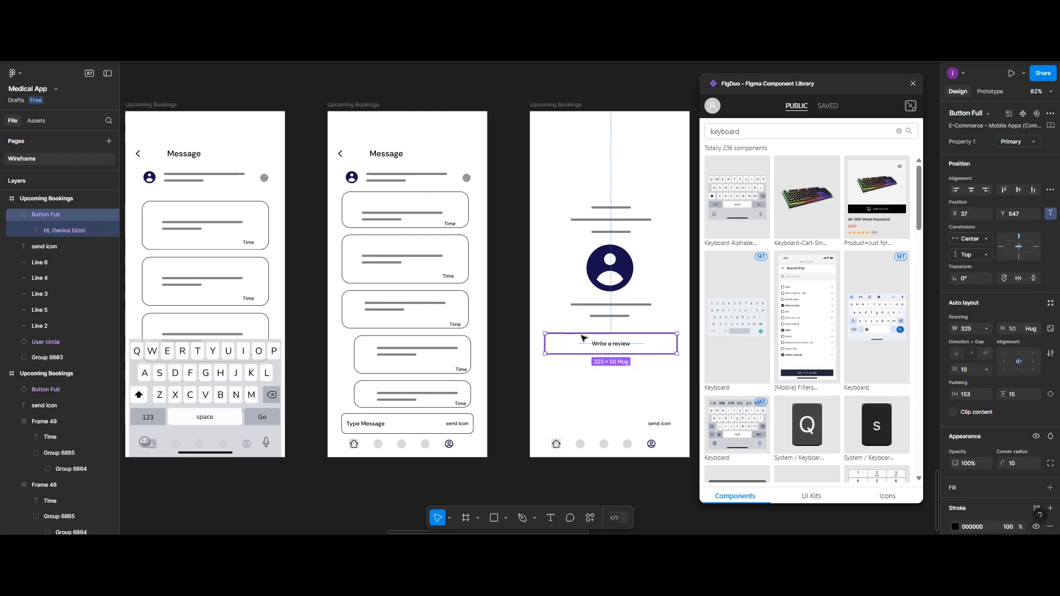
pyautogui.moveTo(582, 338); pyautogui.dragTo(585, 371)
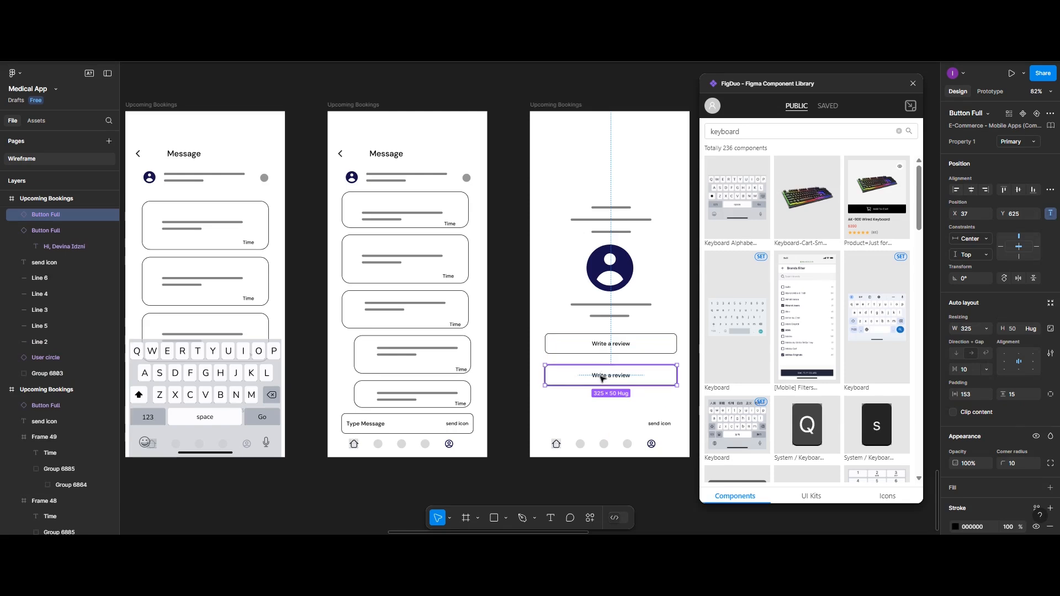
pyautogui.doubleClick(602, 376)
pyautogui.doubleClick(603, 377)
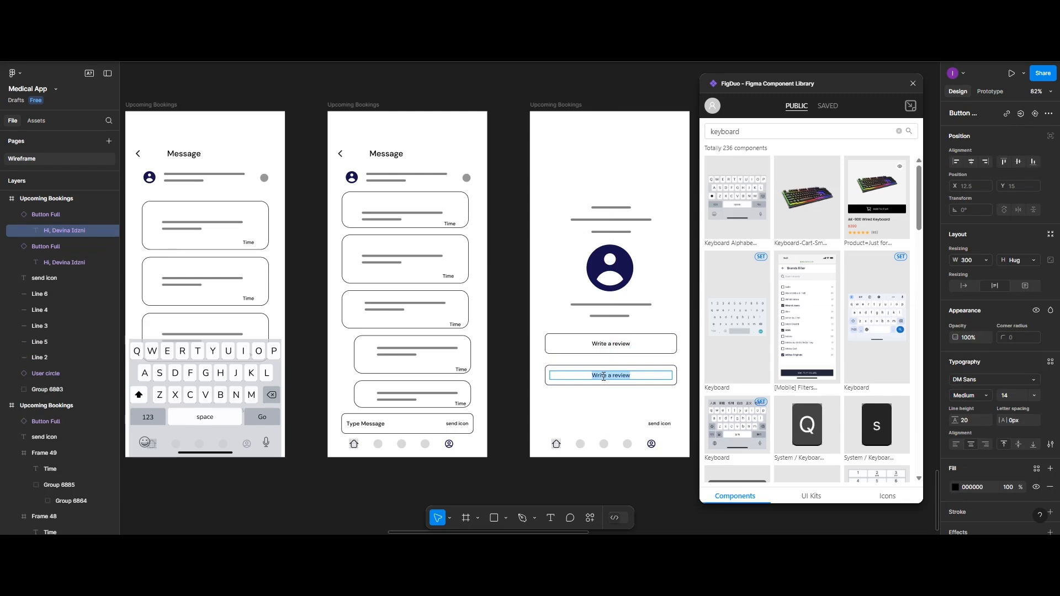
pyautogui.write('Go ba')
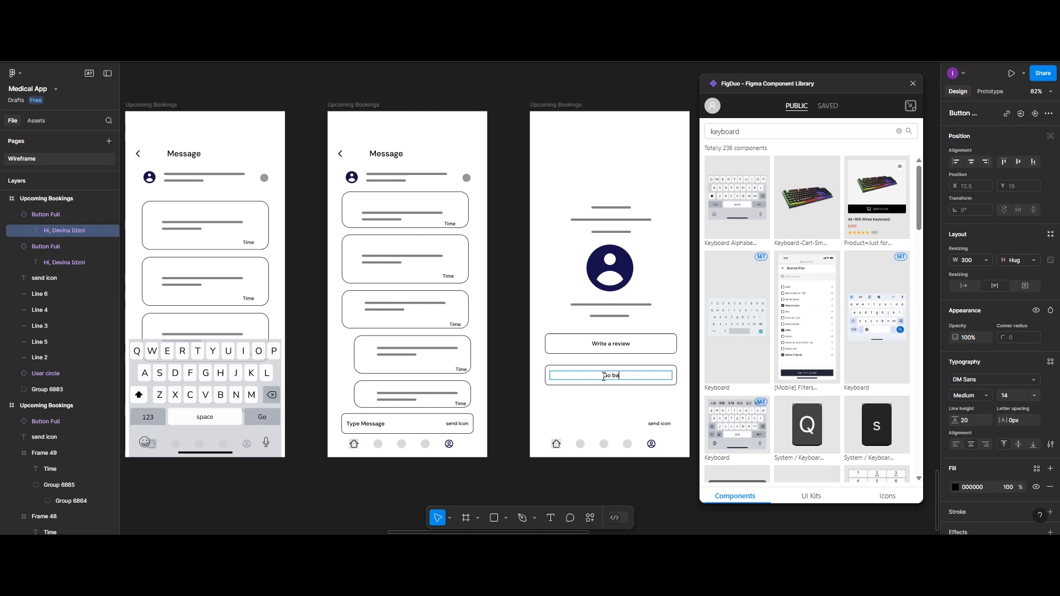
pyautogui.write('ck to the Dashboard')
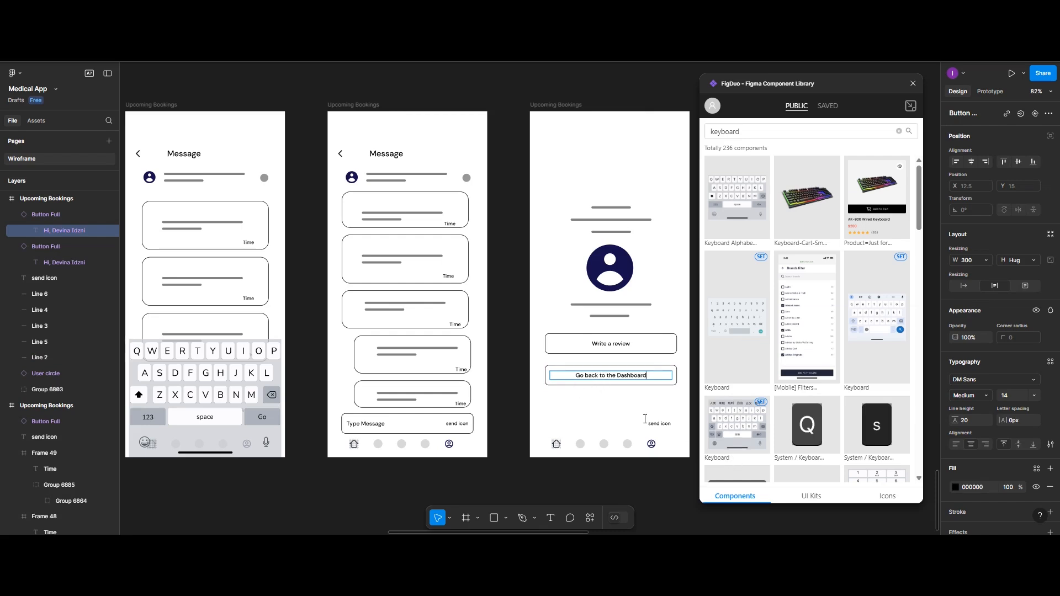
# Step: Set the text colour of the "Write a review" button label to F1F1F1
pyautogui.click(569, 347)
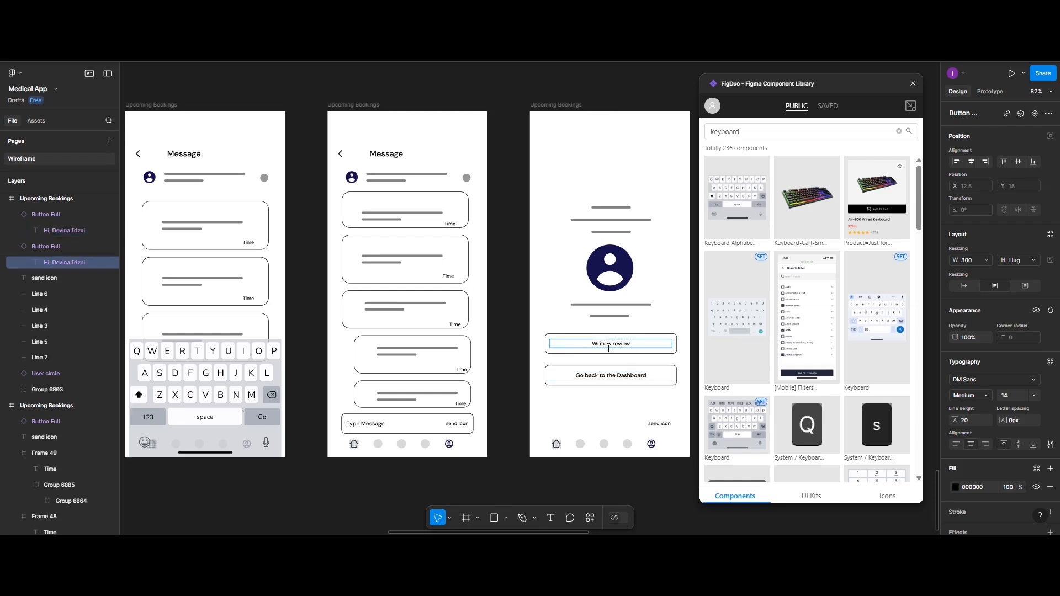
pyautogui.hotkey('ctrl', 'a')
pyautogui.click(955, 487)
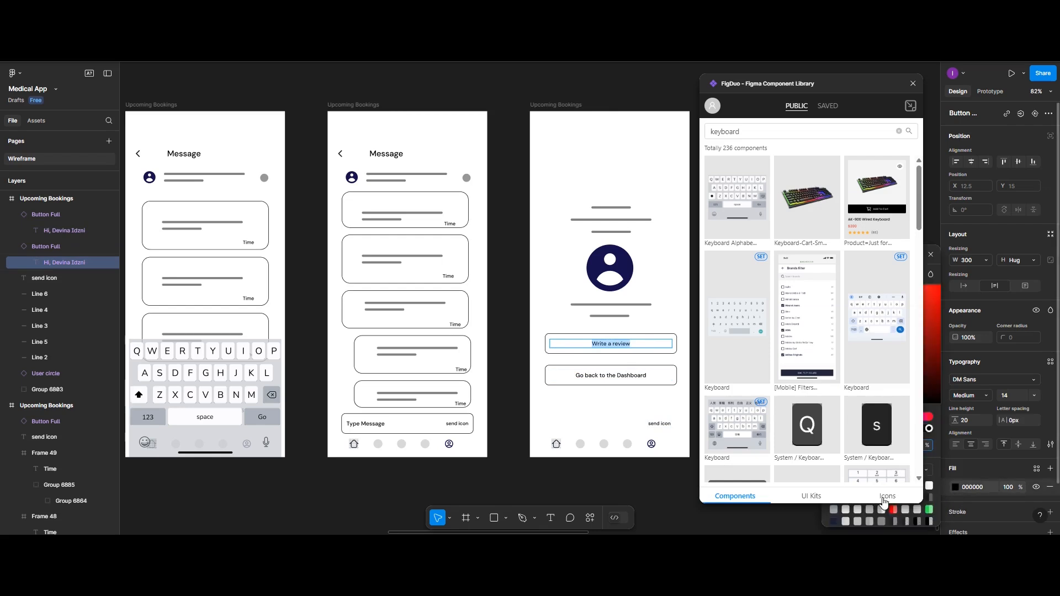
pyautogui.click(845, 509)
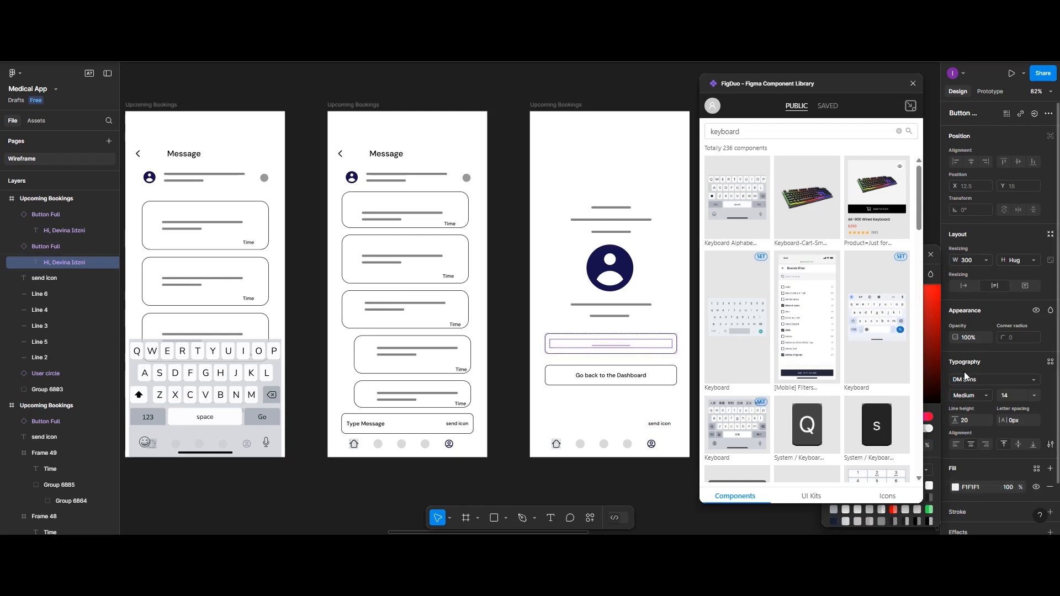
pyautogui.scroll(-2, 962, 406)
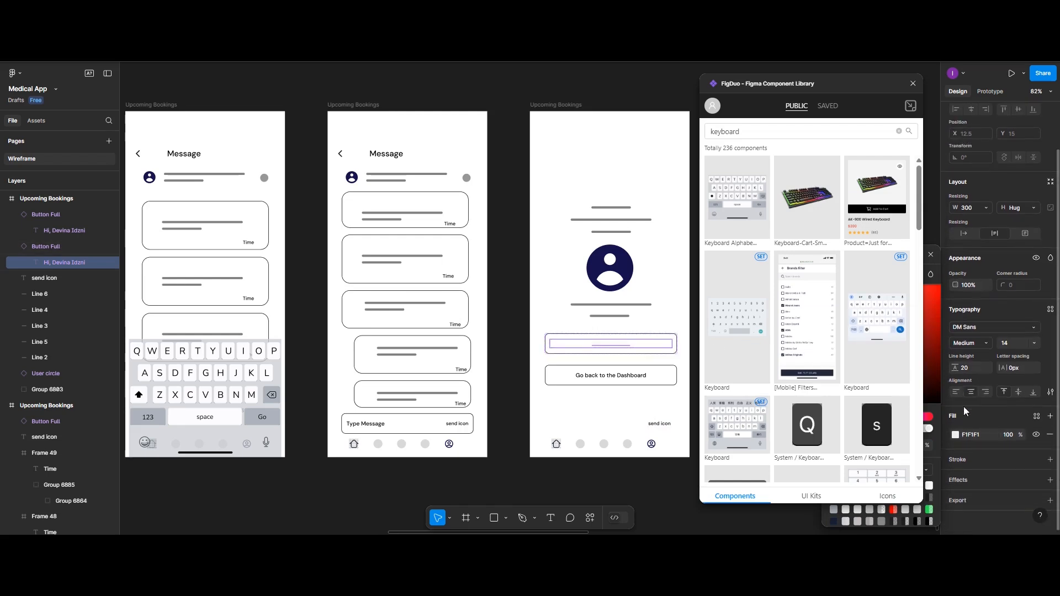
pyautogui.click(955, 435)
pyautogui.click(955, 436)
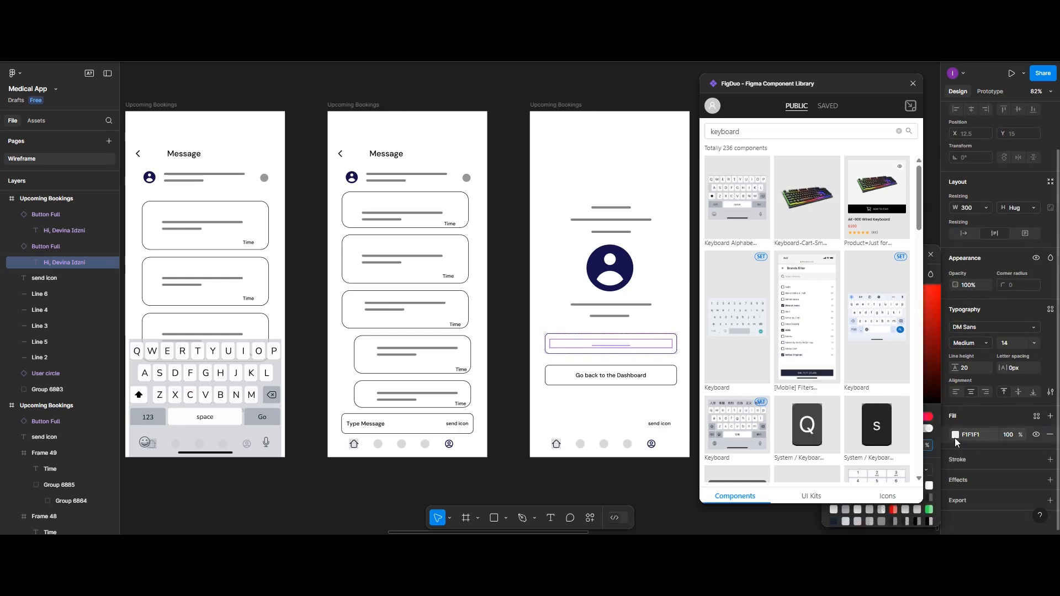
pyautogui.moveTo(855, 84); pyautogui.dragTo(297, 142)
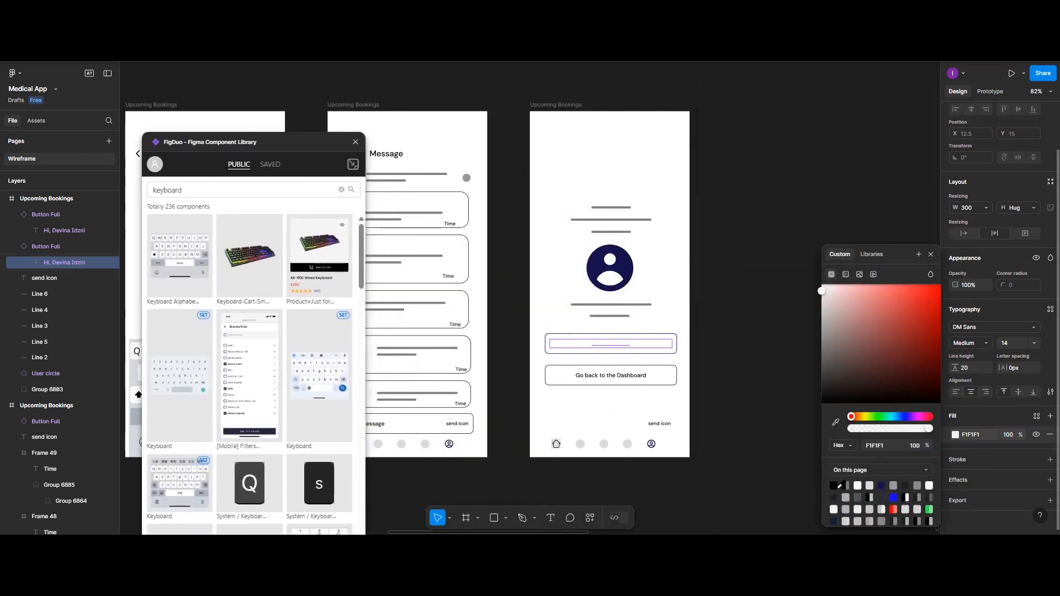
pyautogui.click(833, 486)
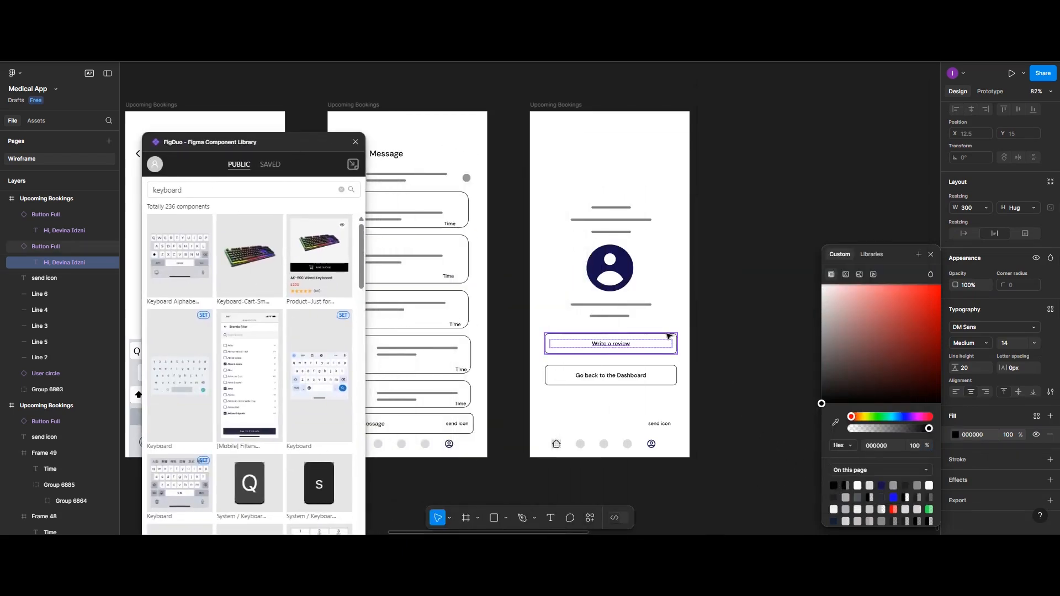
pyautogui.hotkey('ctrl', 'z')
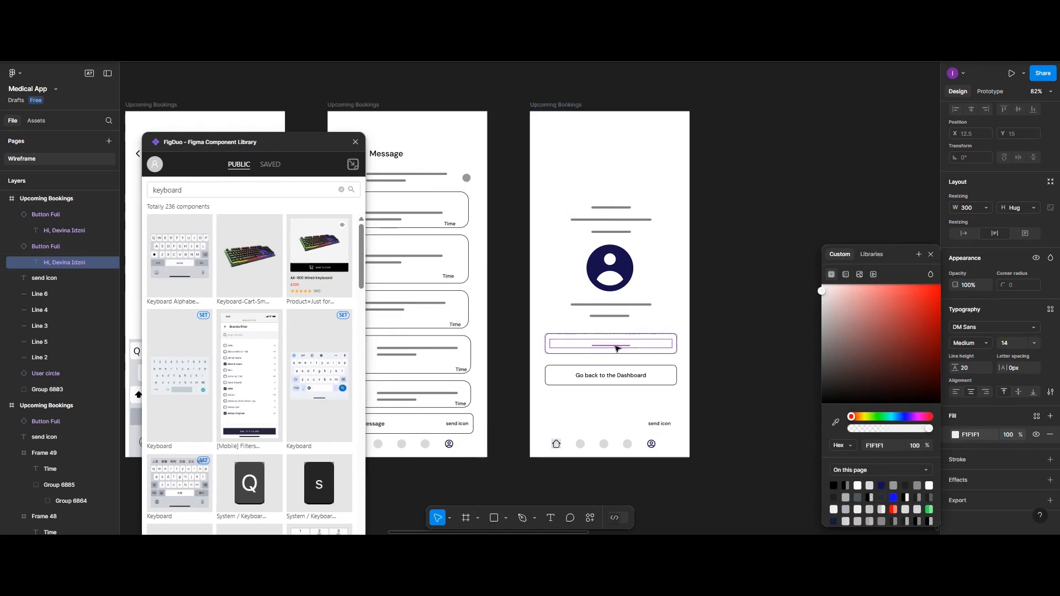
# Step: Fill the "Write a review" button with solid black (000000)
pyautogui.press('Escape')
pyautogui.press('Escape')
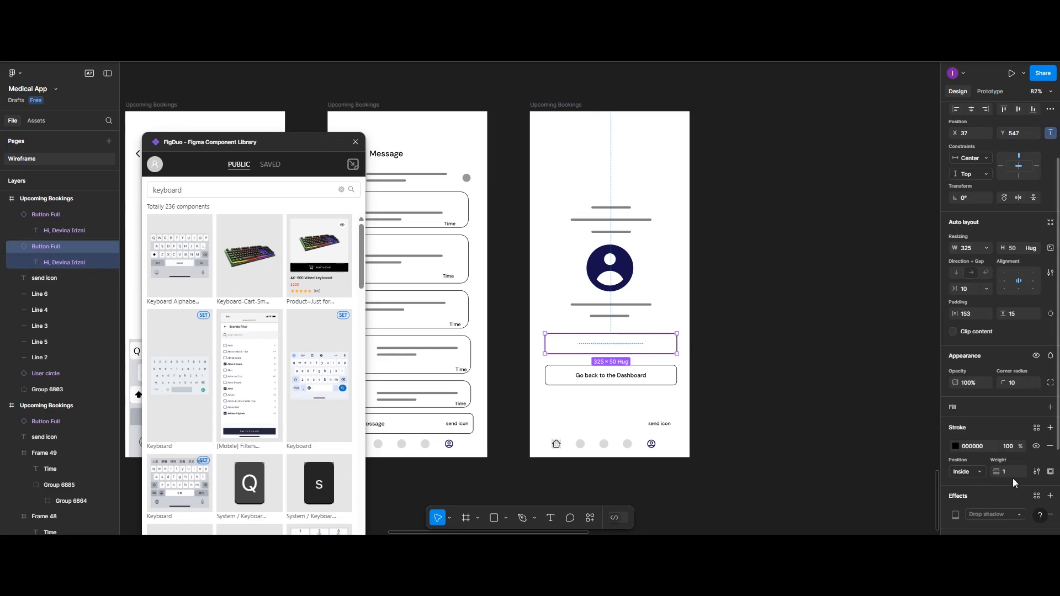
pyautogui.click(953, 409)
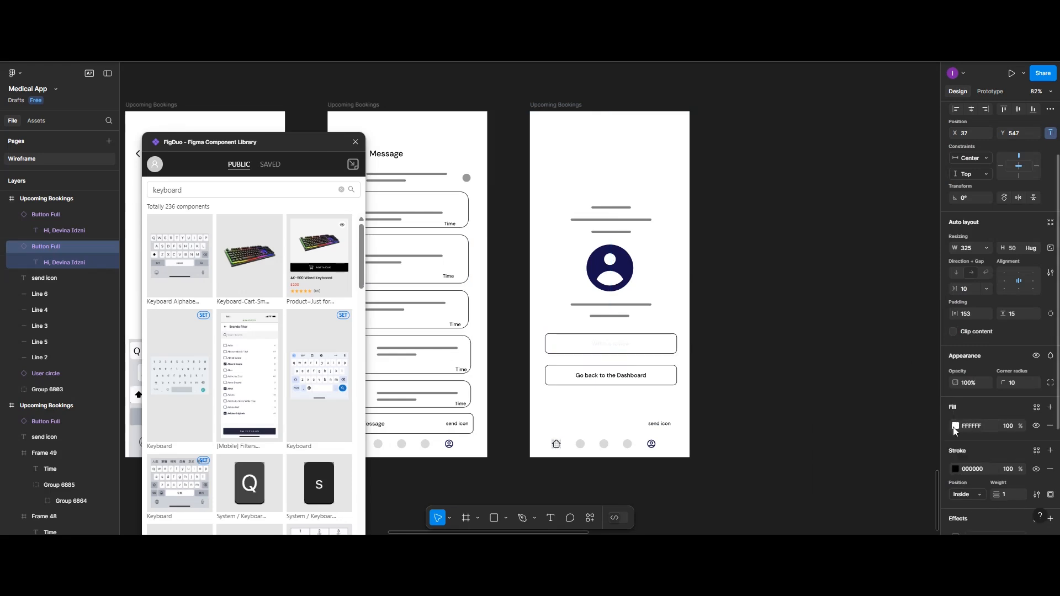
pyautogui.click(953, 426)
pyautogui.click(833, 485)
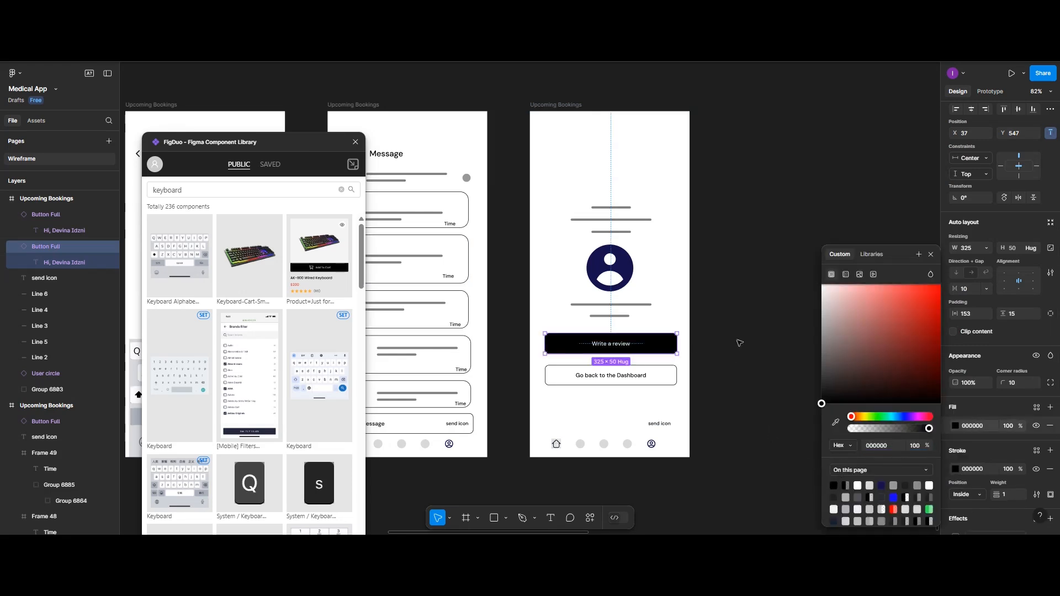
pyautogui.click(880, 312)
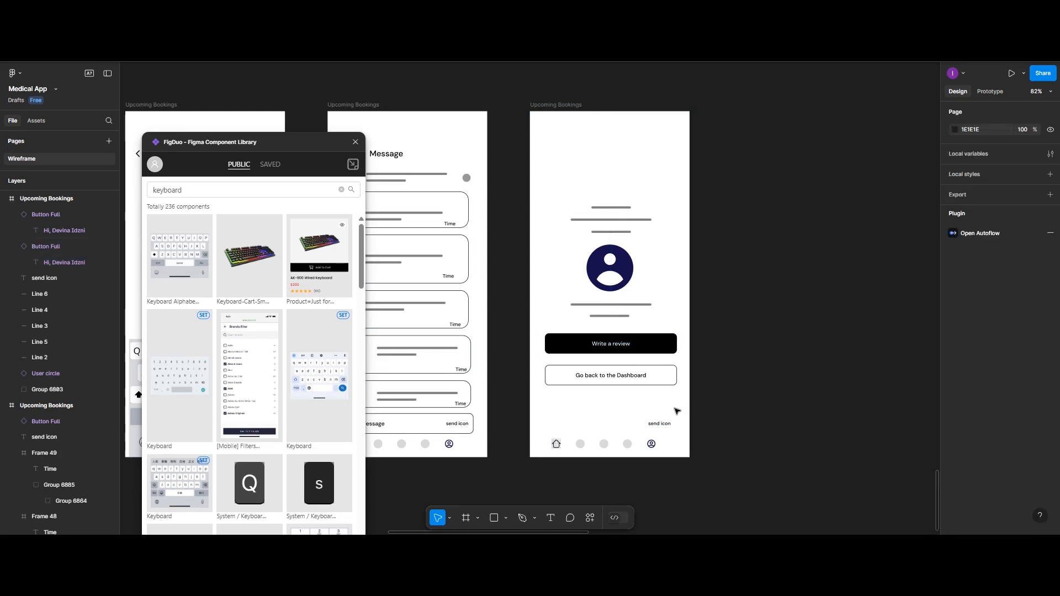
# Step: Delete the leftover send icon label from the end screen and move the component library window aside
pyautogui.click(658, 426)
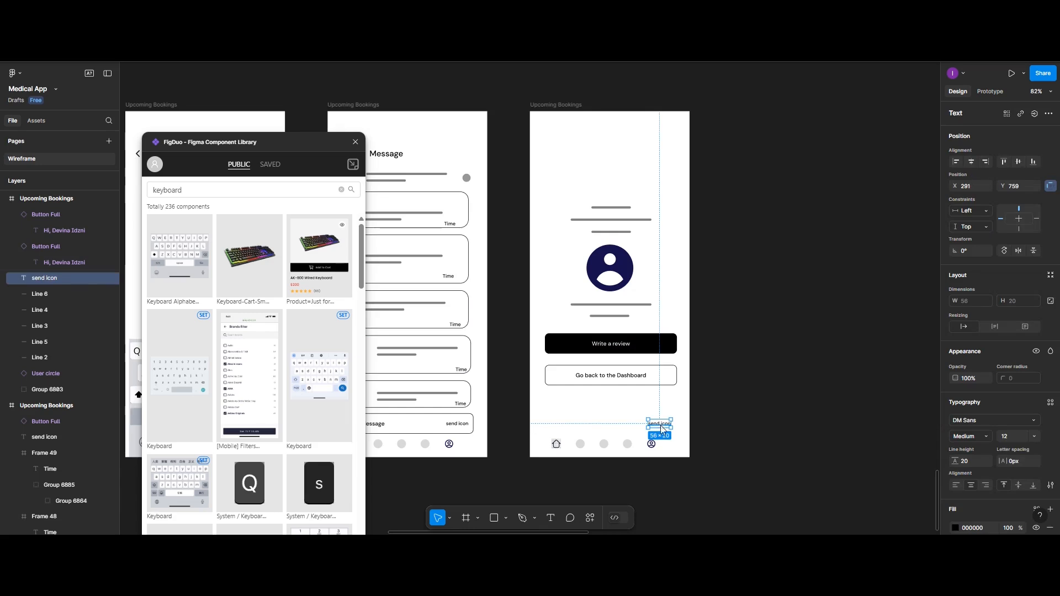
pyautogui.press('Delete')
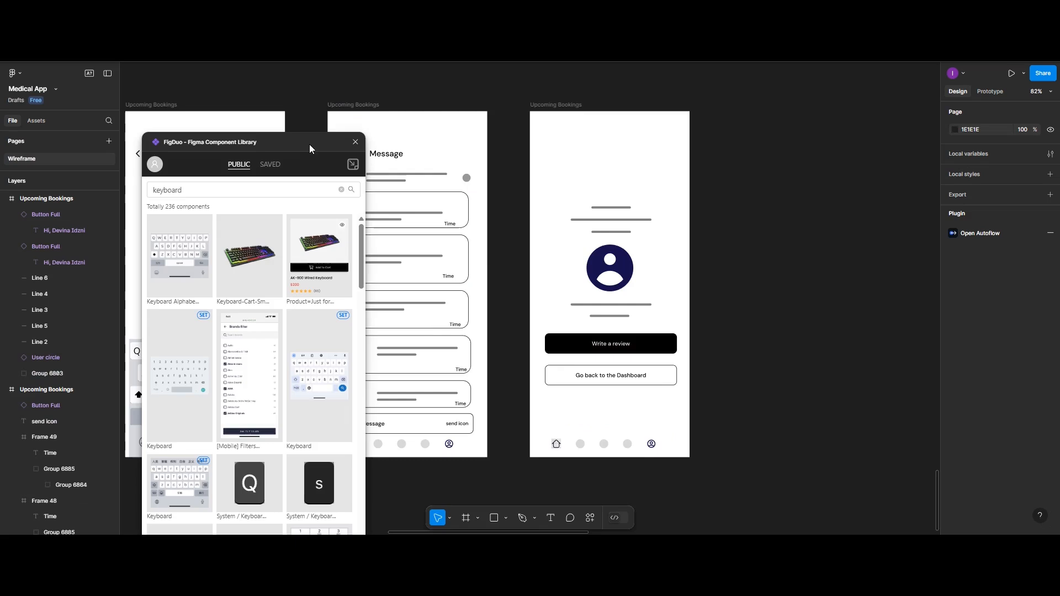
pyautogui.moveTo(309, 144); pyautogui.dragTo(986, 105)
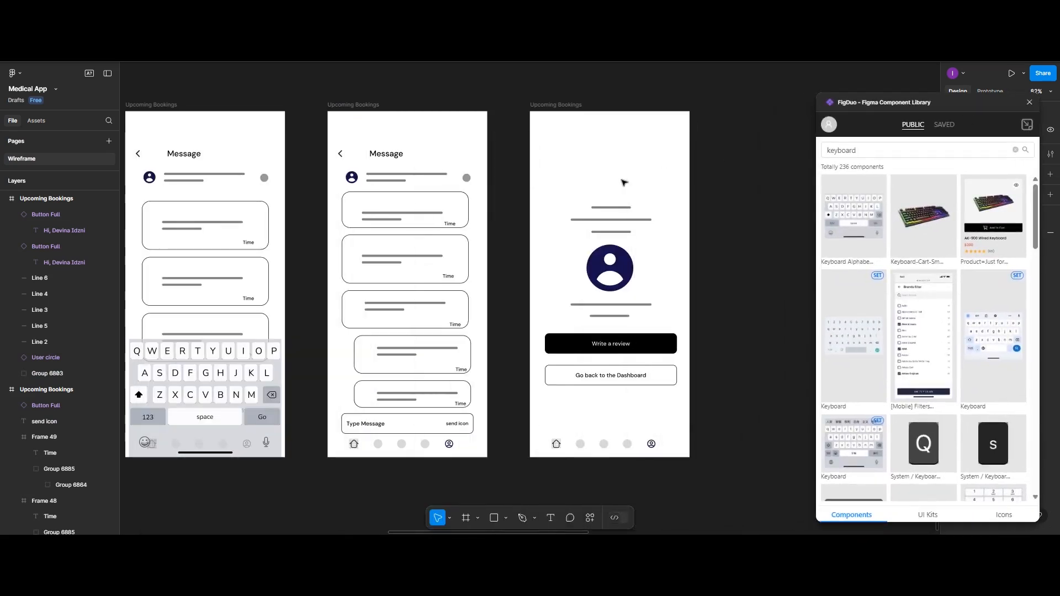
# Step: Look over the row of appointment and message screens from Scheduled Bookings to the end screen, keeping the component library window out of the way
pyautogui.scroll(-5, 591, 150)
pyautogui.hscroll(-7, 594, 151)
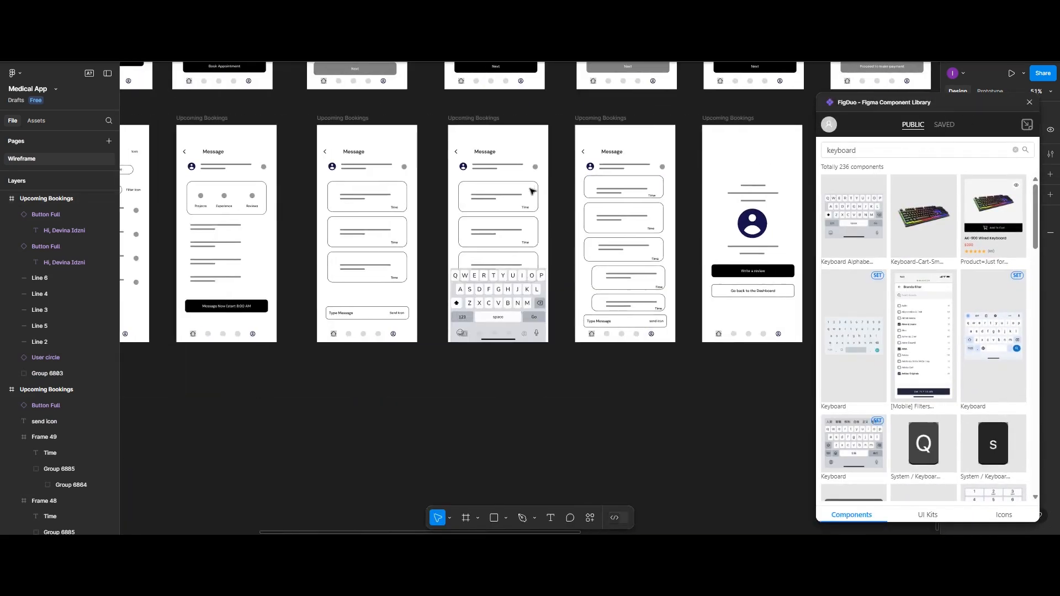
pyautogui.hscroll(-3, 532, 191)
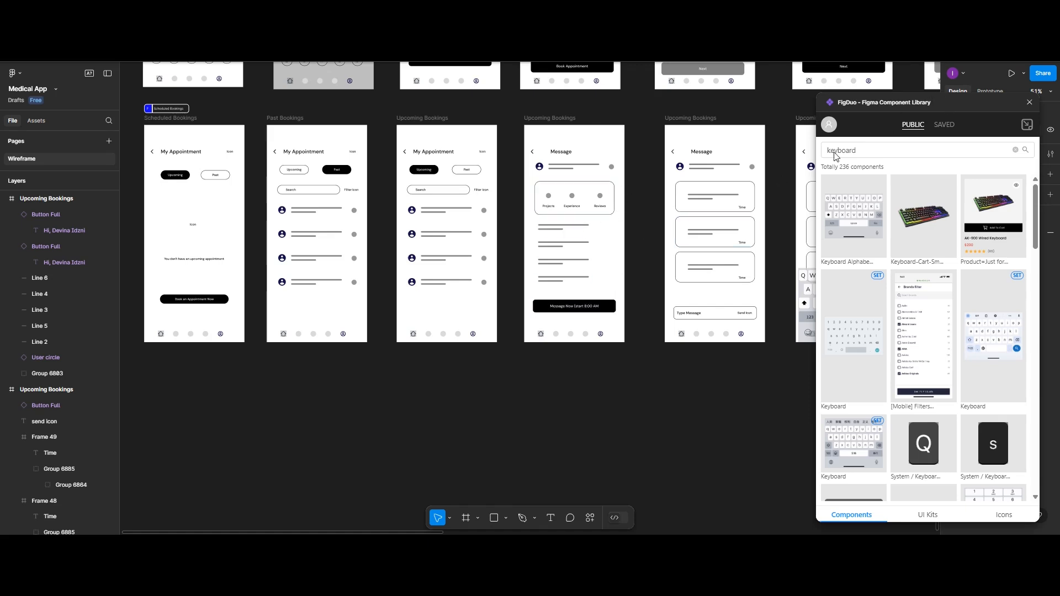
pyautogui.moveTo(936, 102); pyautogui.dragTo(244, 193)
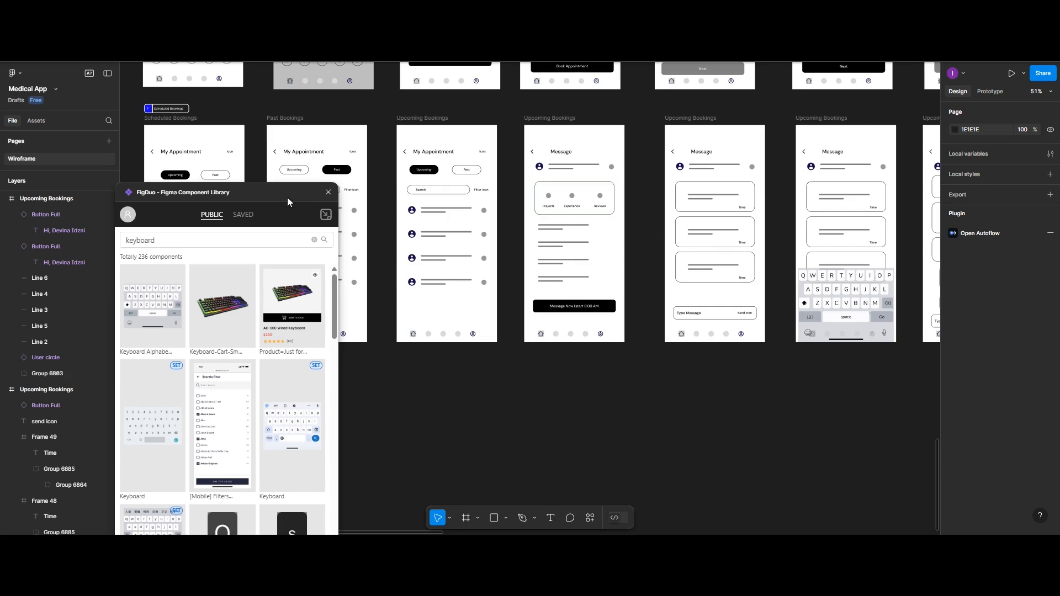
pyautogui.moveTo(288, 197); pyautogui.dragTo(841, 112)
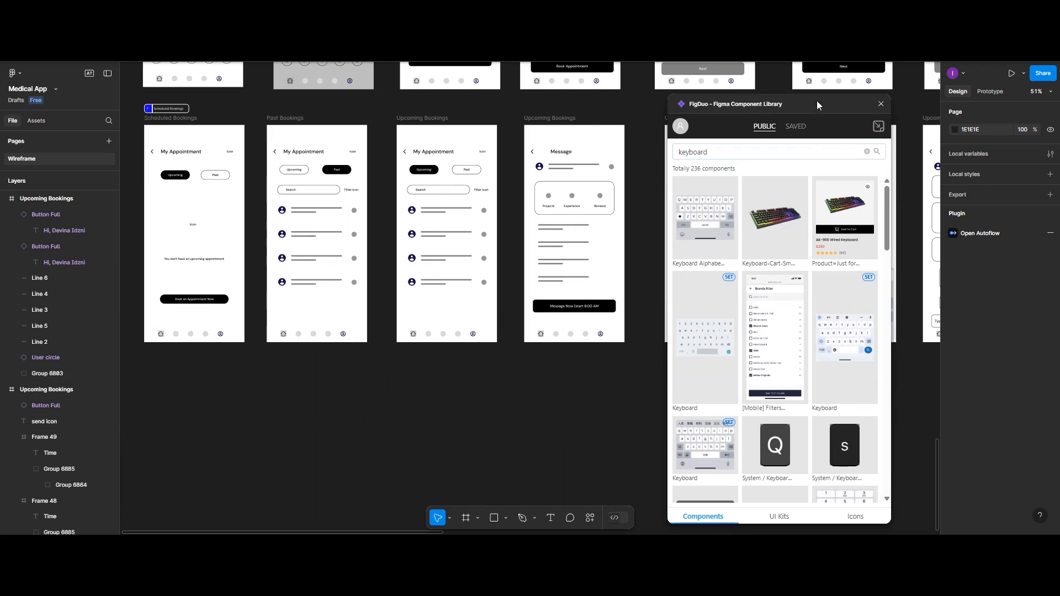
pyautogui.moveTo(817, 101); pyautogui.dragTo(711, 128)
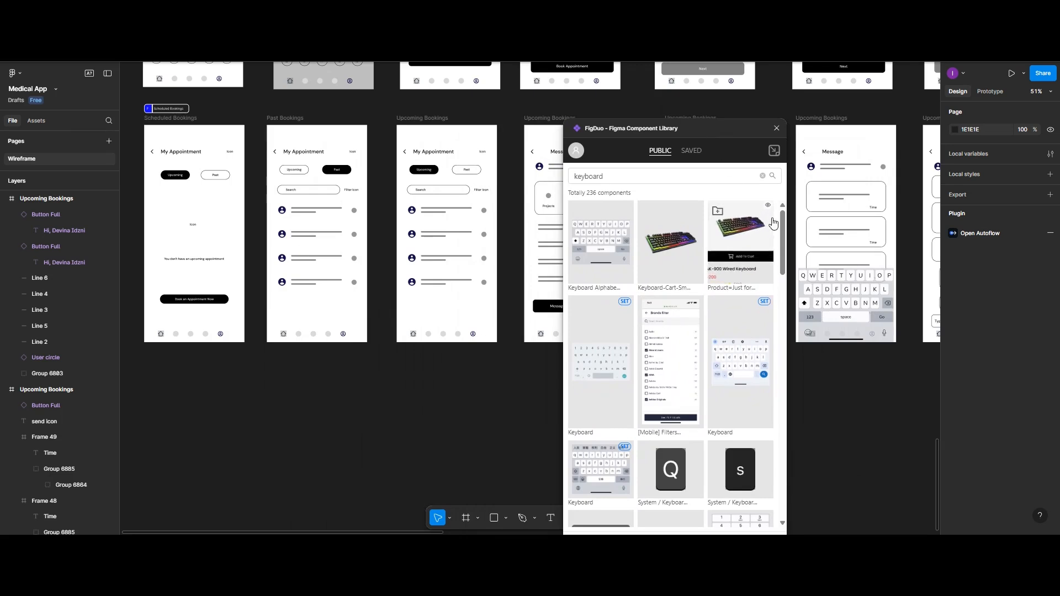
pyautogui.hscroll(3, 844, 248)
pyautogui.moveTo(700, 126); pyautogui.dragTo(370, 125)
pyautogui.hscroll(2, 789, 247)
pyautogui.hscroll(1, 789, 247)
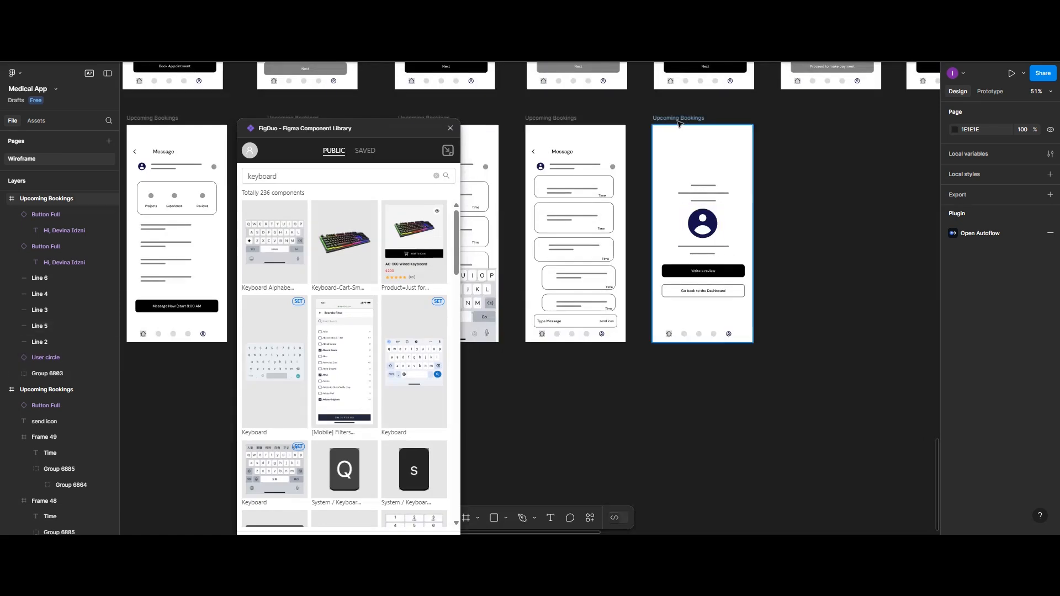
# Step: Rename the end screen's frame as "Review"
pyautogui.click(679, 120)
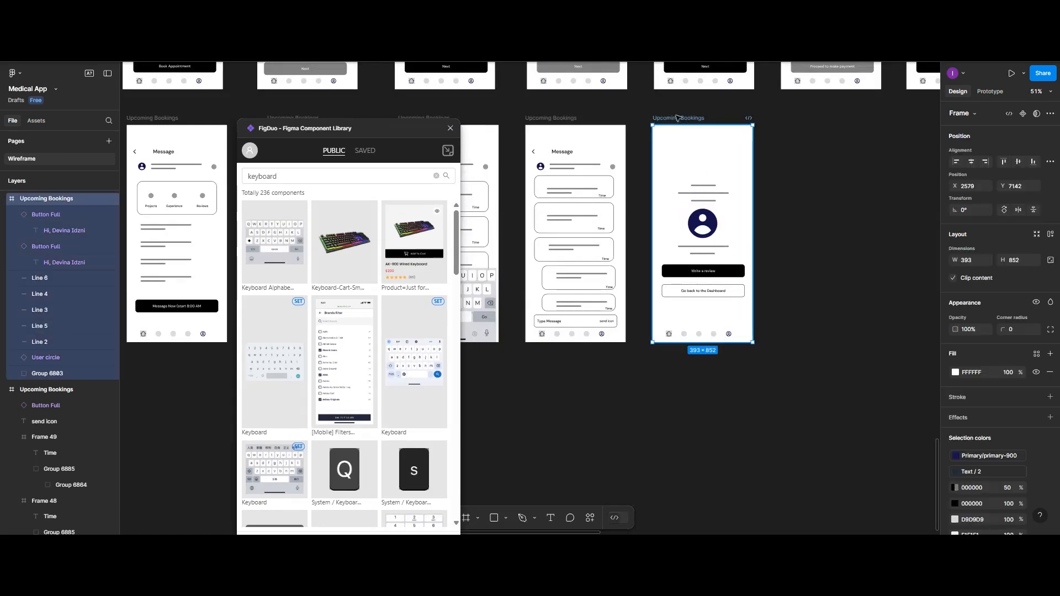
pyautogui.doubleClick(678, 119)
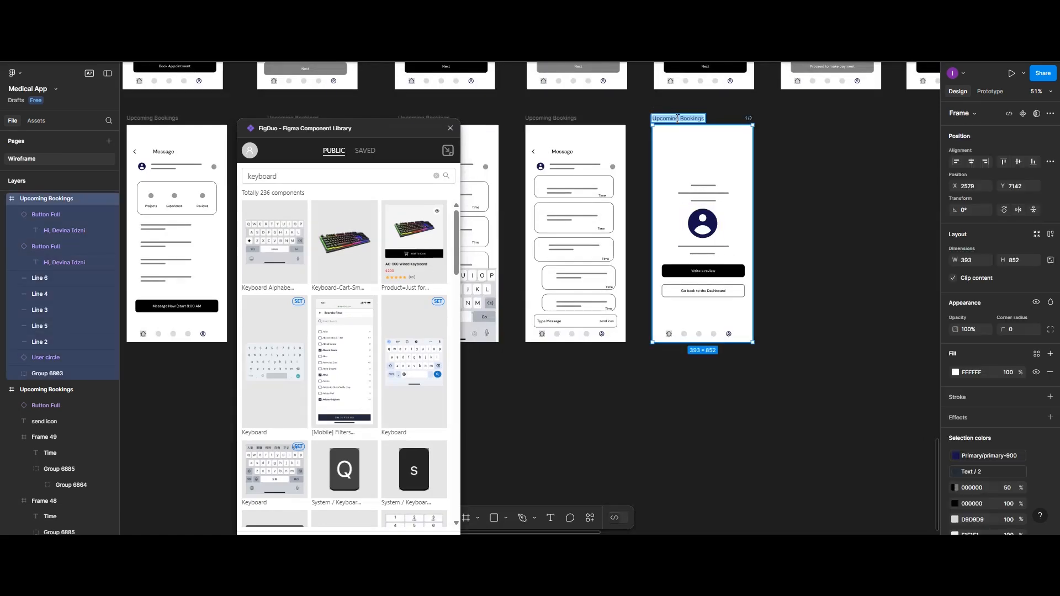
pyautogui.write('Revi')
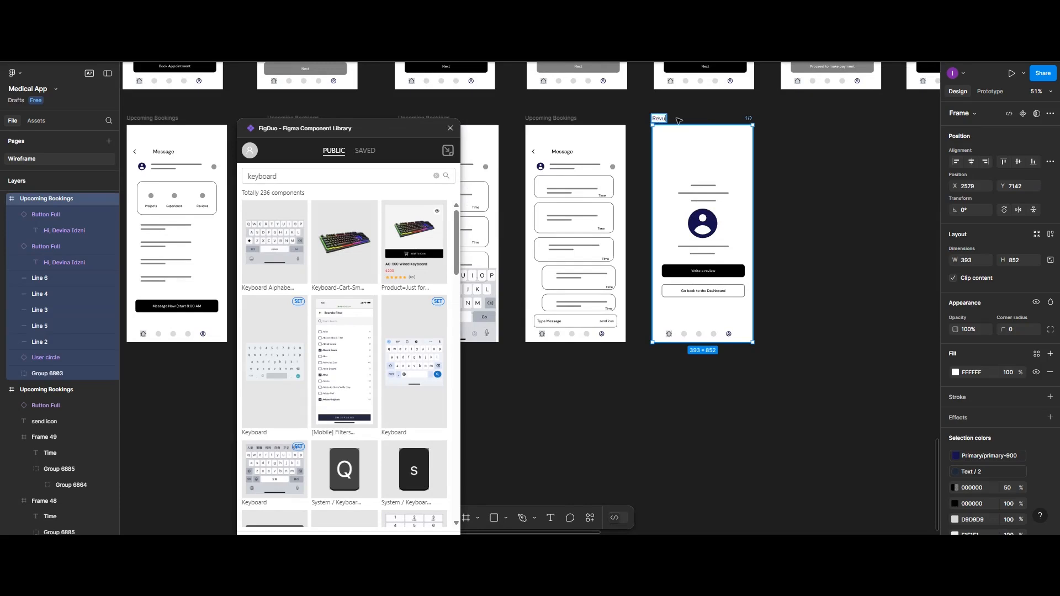
pyautogui.write('ew')
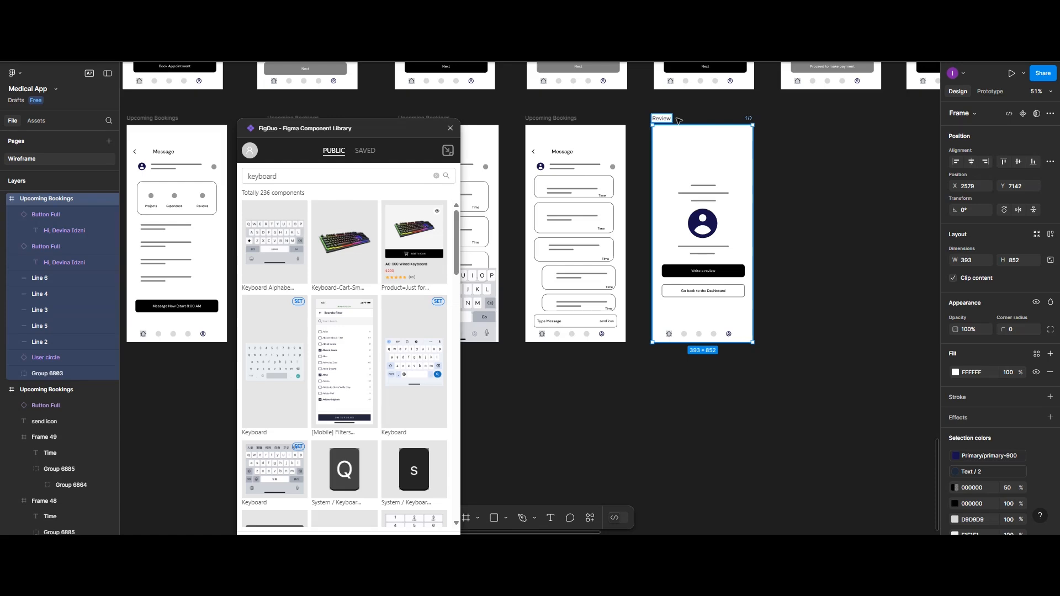
pyautogui.click(690, 119)
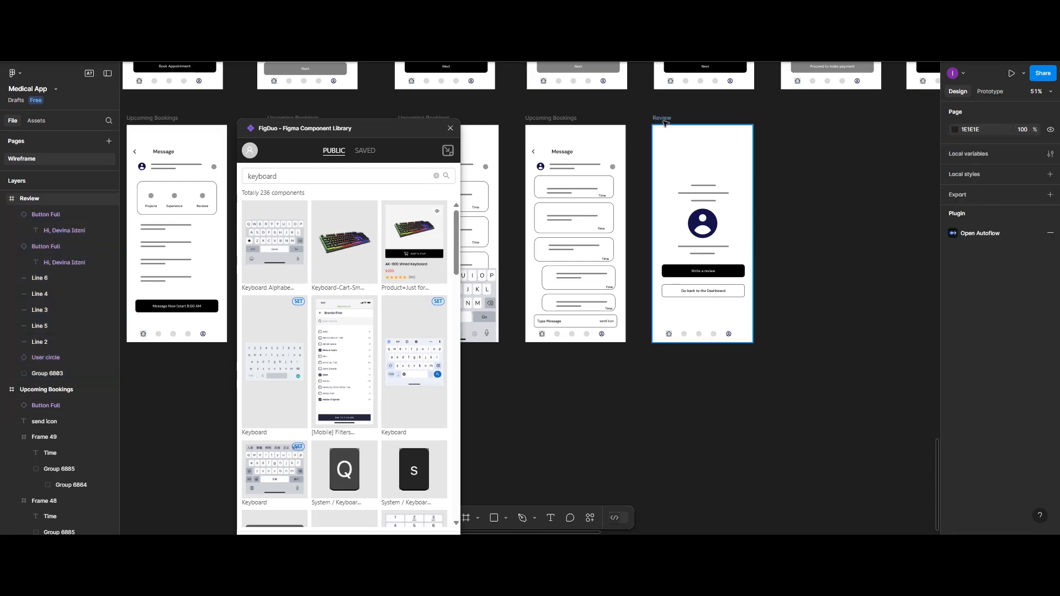
# Step: Duplicate the Review frame and place the copy below the row of screens at about X 2760, Y 8270
pyautogui.click(664, 122)
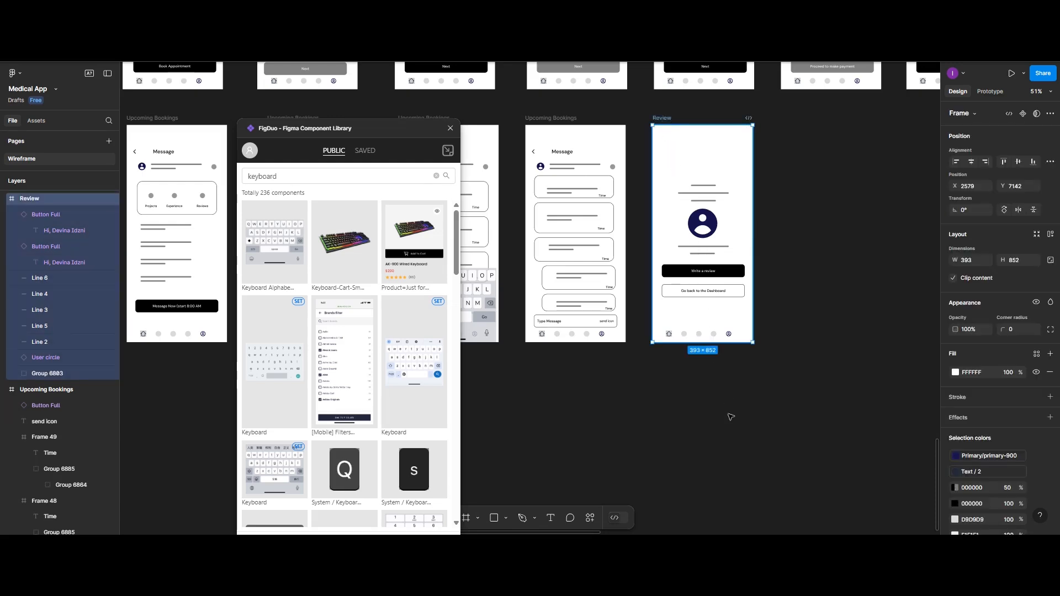
pyautogui.moveTo(730, 416); pyautogui.dragTo(753, 407)
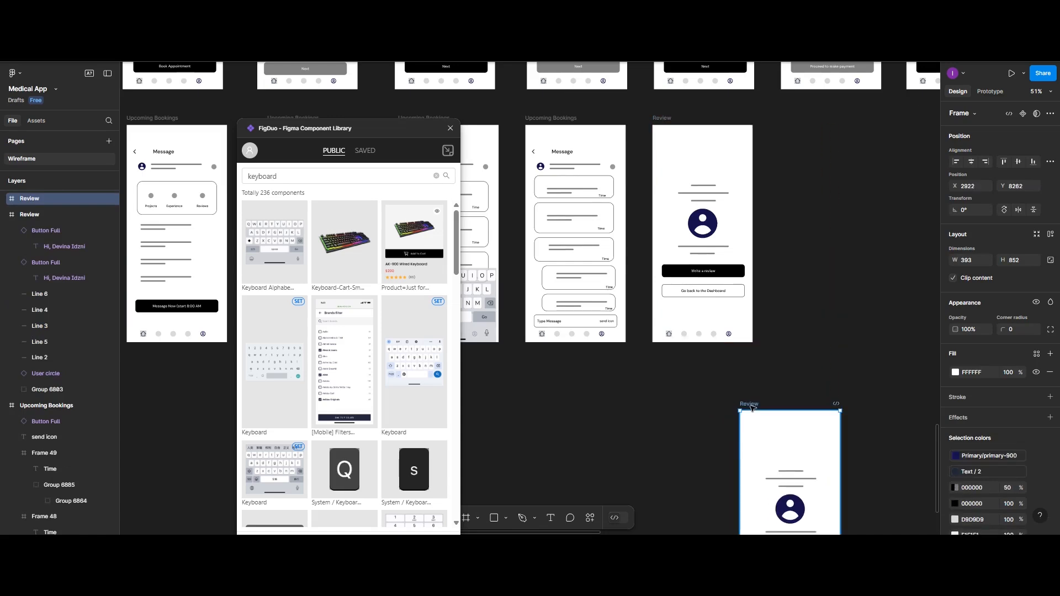
pyautogui.scroll(-5, 751, 406)
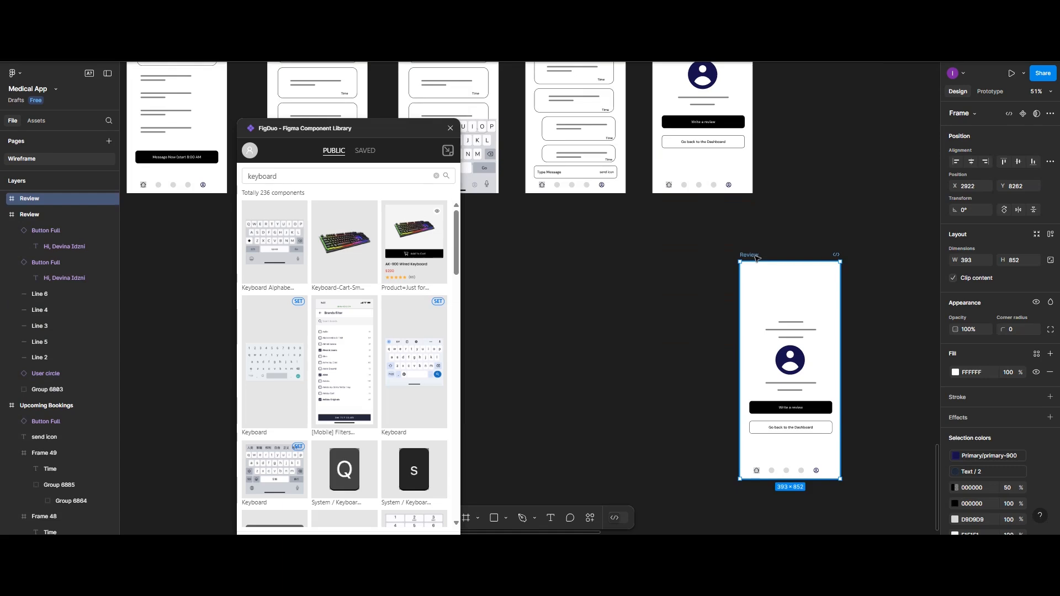
pyautogui.moveTo(756, 258); pyautogui.dragTo(715, 259)
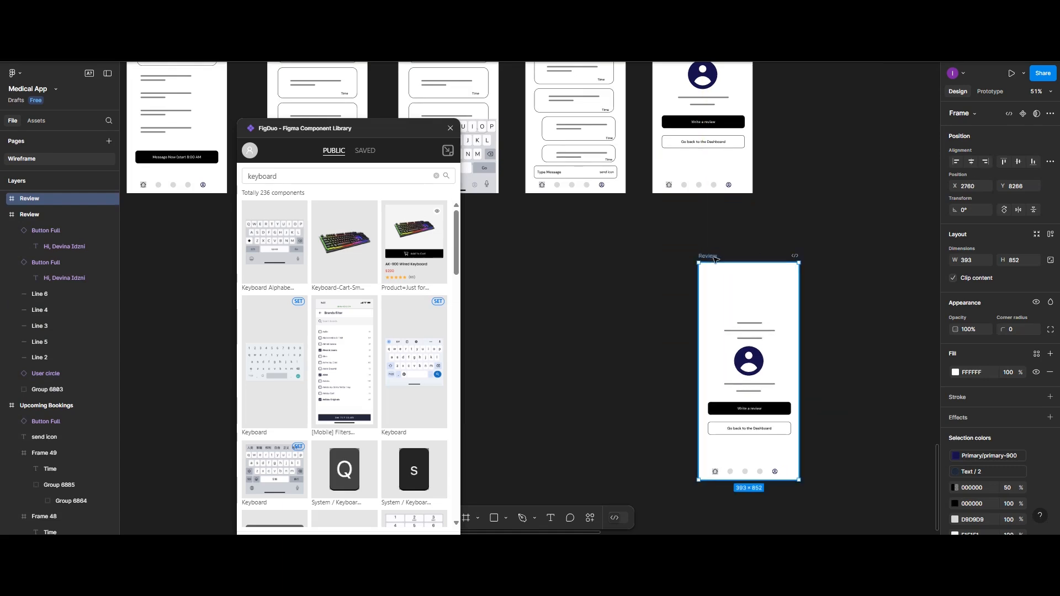
pyautogui.scroll(-2, 714, 259)
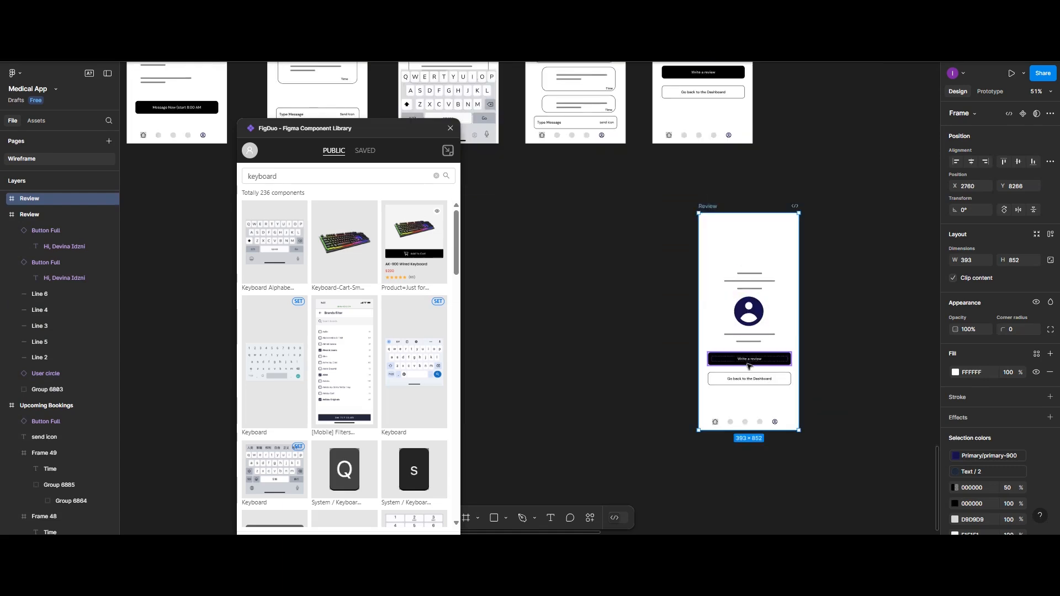
# Step: Add the text "Write a Review" above the placeholder lines in the copied Review frame
pyautogui.click(550, 519)
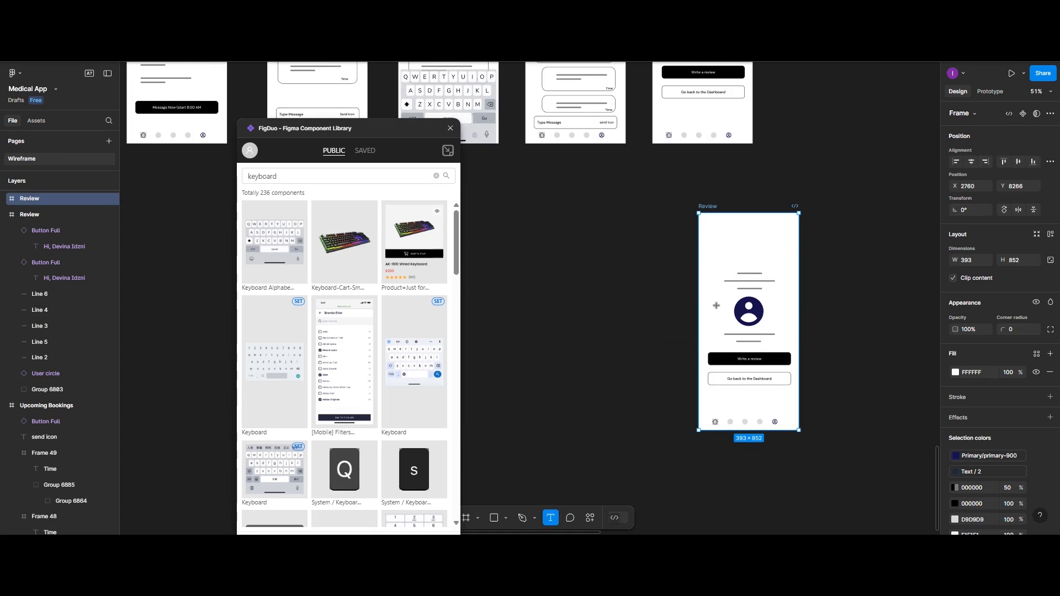
pyautogui.click(722, 244)
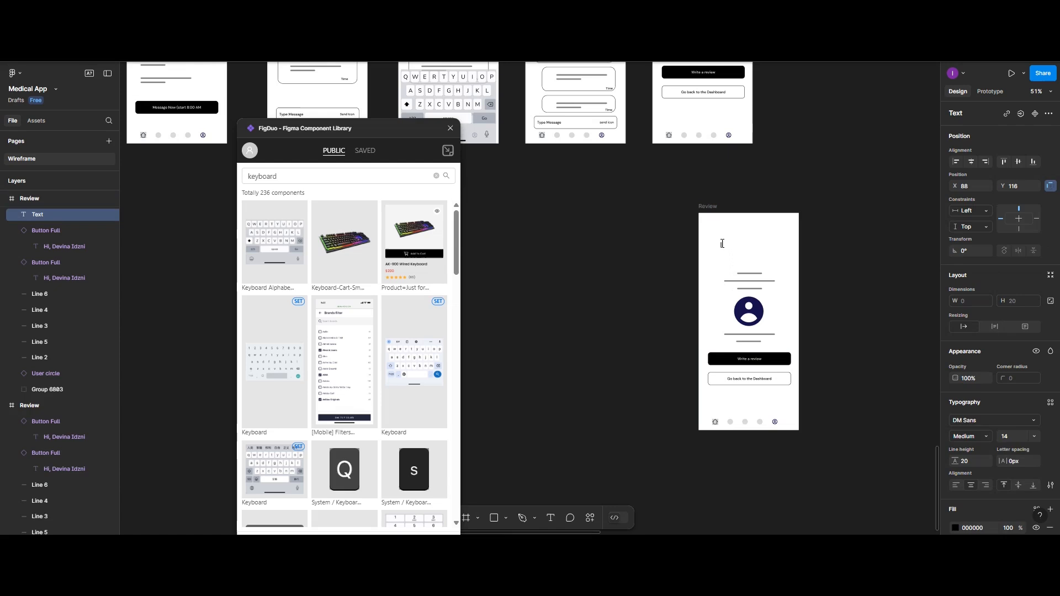
pyautogui.write('Write a Review')
pyautogui.keyDown('ctrl'); pyautogui.scroll(5, 760, 274); pyautogui.keyUp('ctrl')
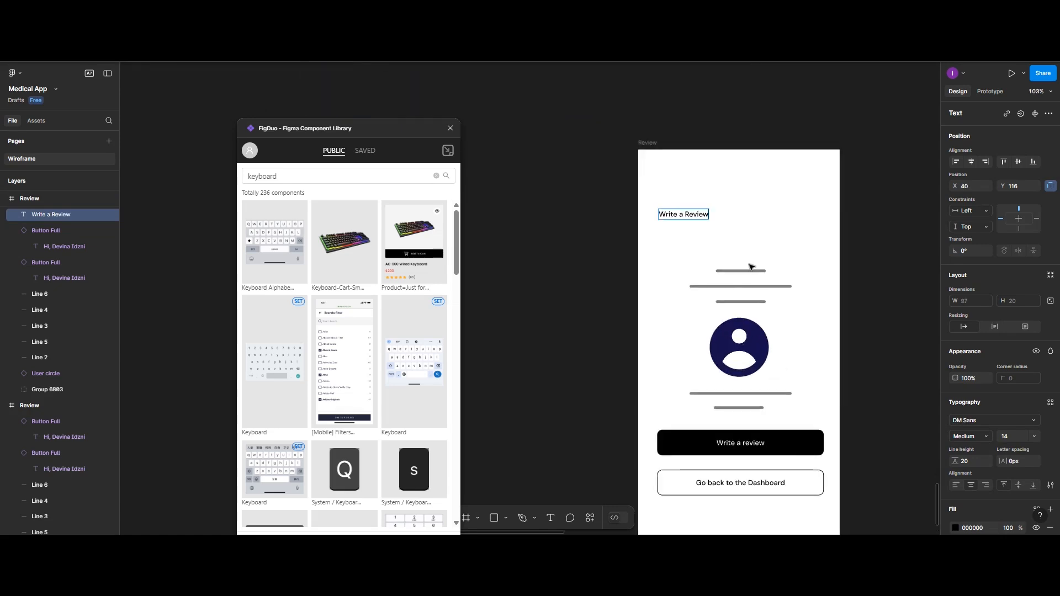
pyautogui.scroll(-2, 749, 265)
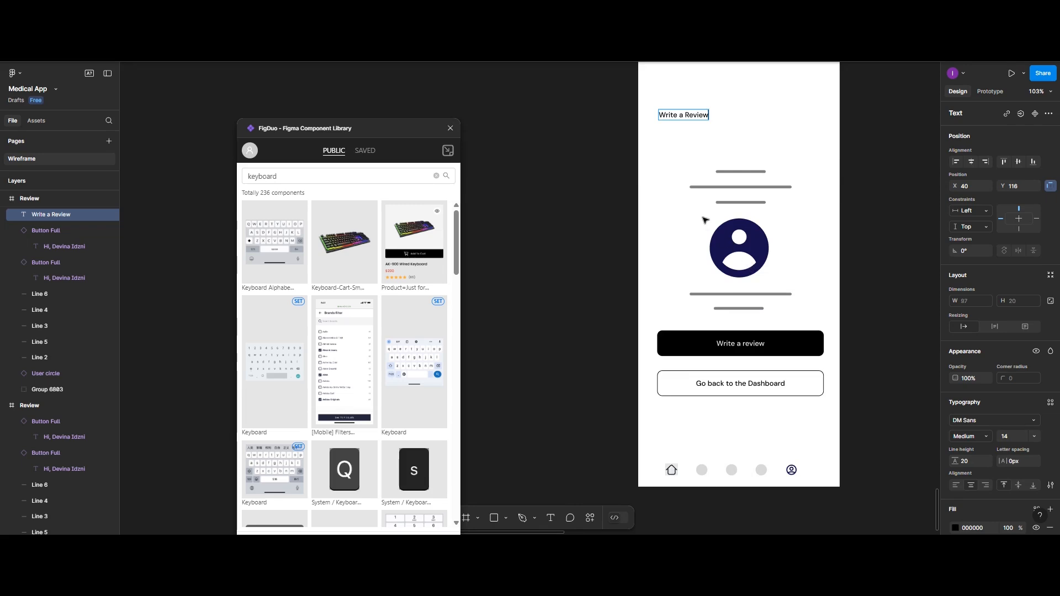
# Step: Delete the three placeholder lines above the profile icon and move the icon with its two lower lines up beneath the heading
pyautogui.press('Escape')
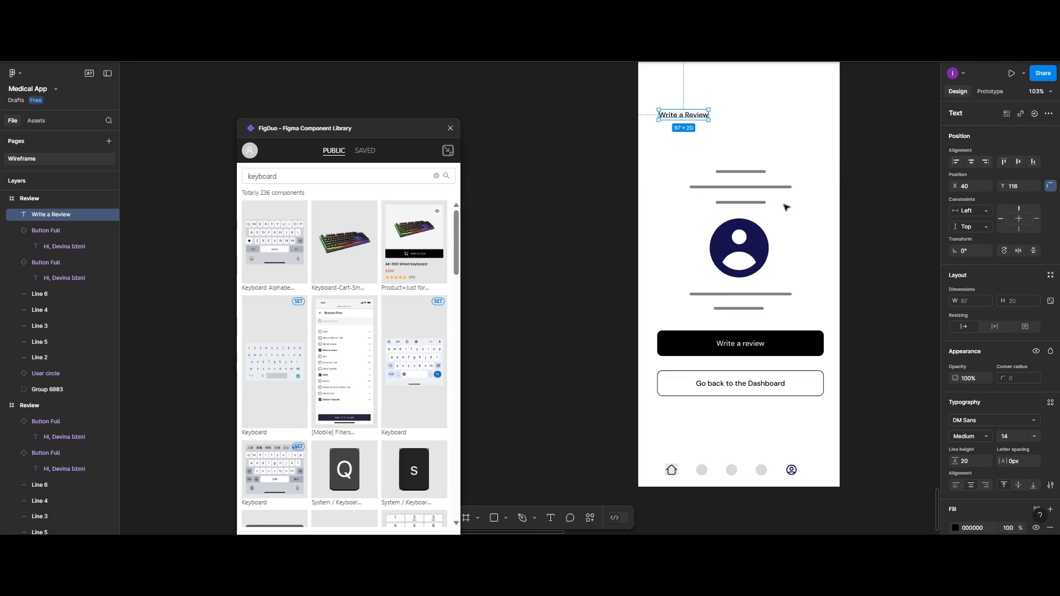
pyautogui.click(767, 163)
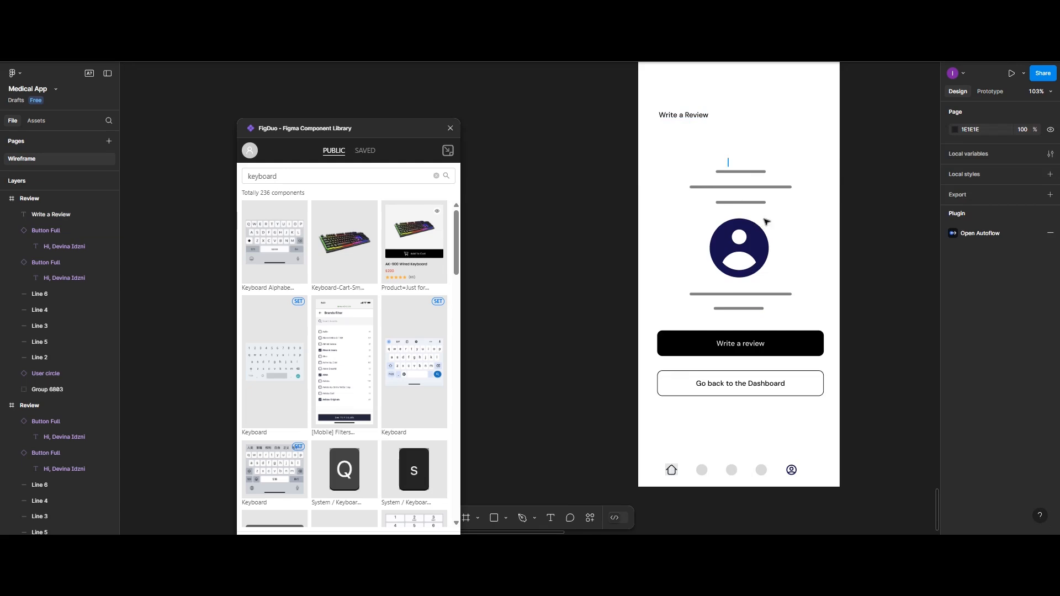
pyautogui.moveTo(728, 159); pyautogui.dragTo(792, 208)
pyautogui.press('Delete')
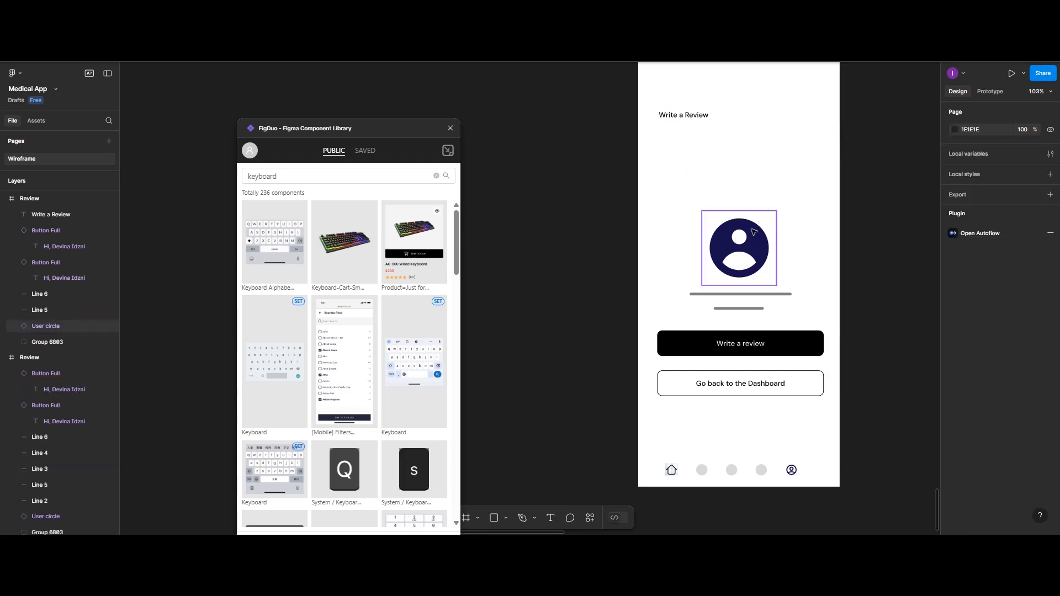
pyautogui.moveTo(791, 321); pyautogui.dragTo(793, 318)
pyautogui.moveTo(750, 267); pyautogui.dragTo(746, 199)
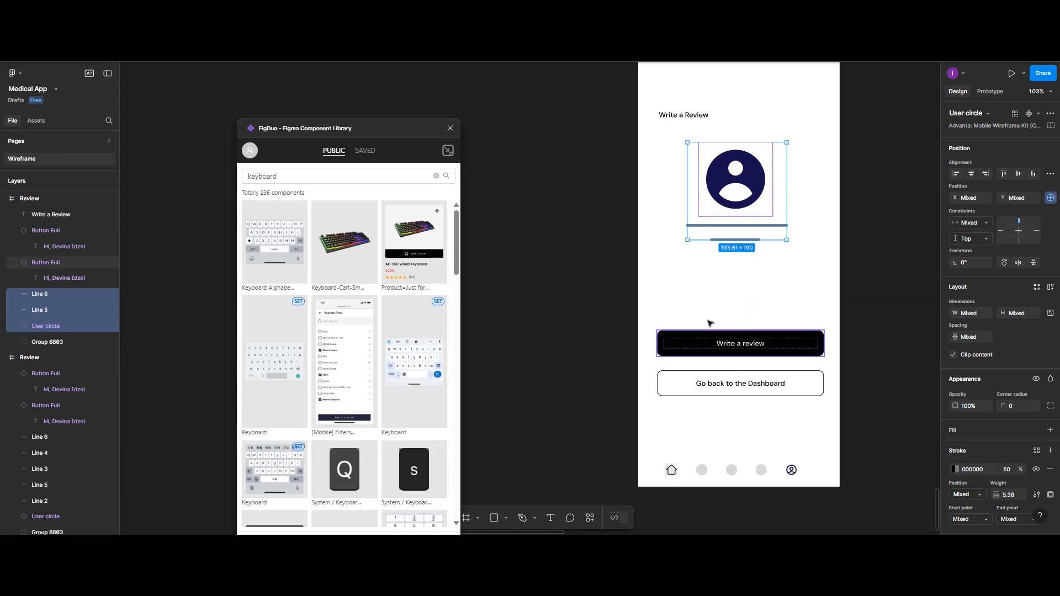
# Step: Find "star" in the component library, insert the Four Half Star rating, and place it below the placeholder lines at X 143, Y 406
pyautogui.moveTo(315, 168); pyautogui.dragTo(244, 173)
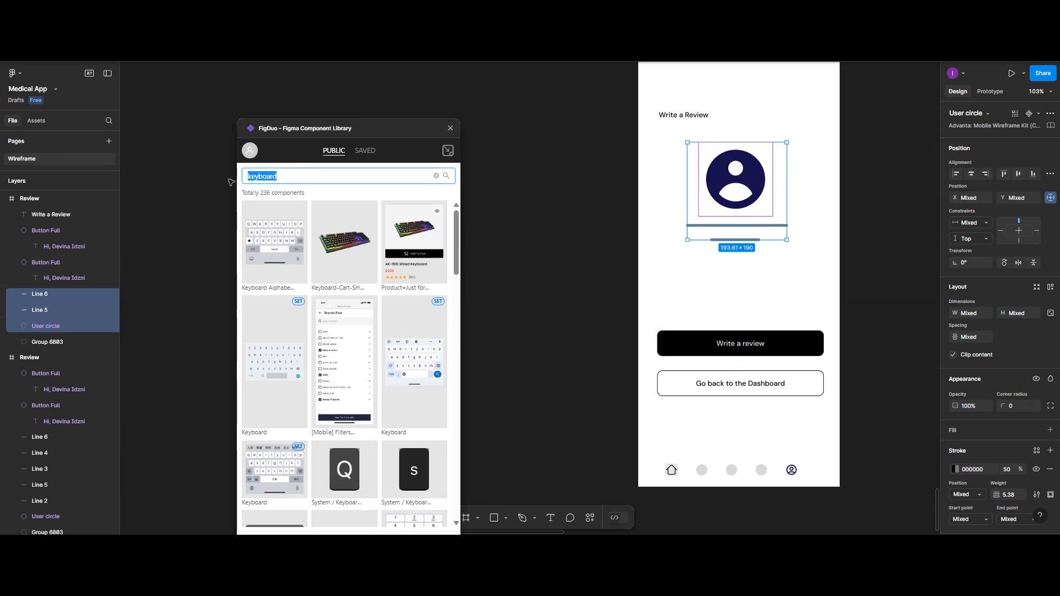
pyautogui.write('star')
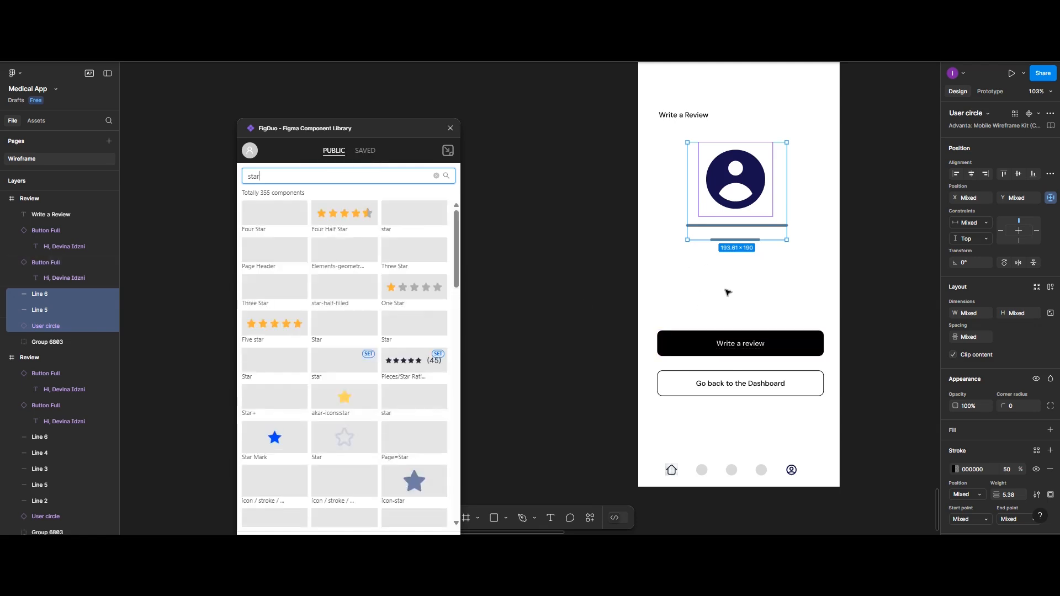
pyautogui.moveTo(330, 223)
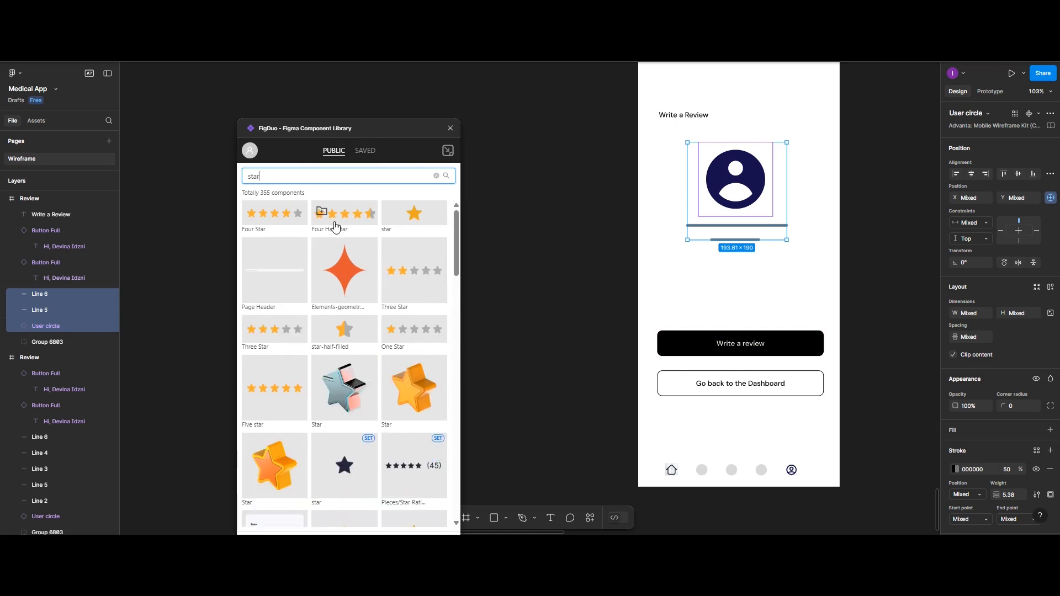
pyautogui.click(330, 223)
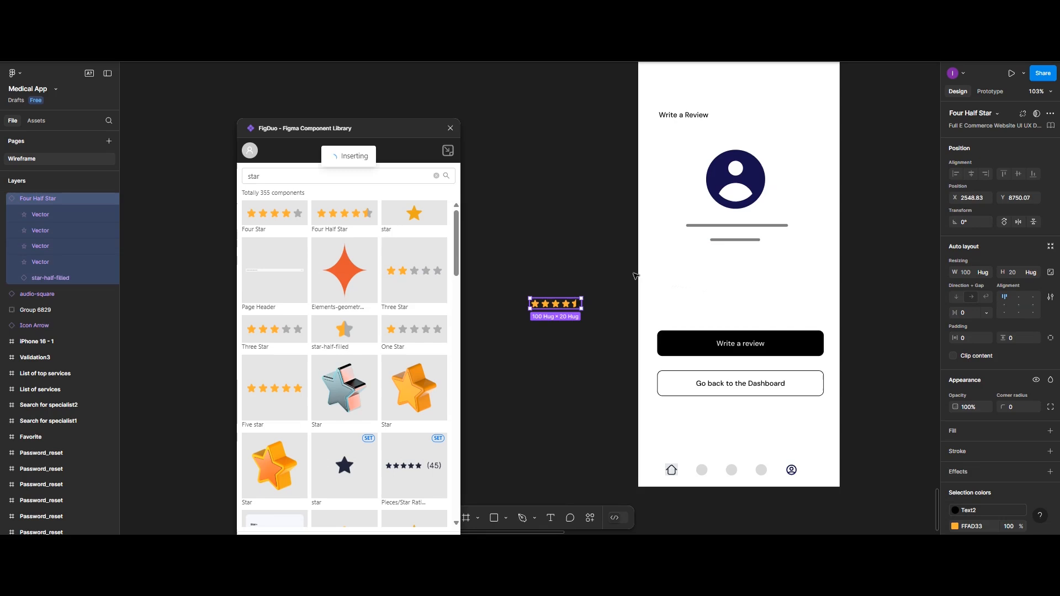
pyautogui.moveTo(635, 276); pyautogui.dragTo(767, 289)
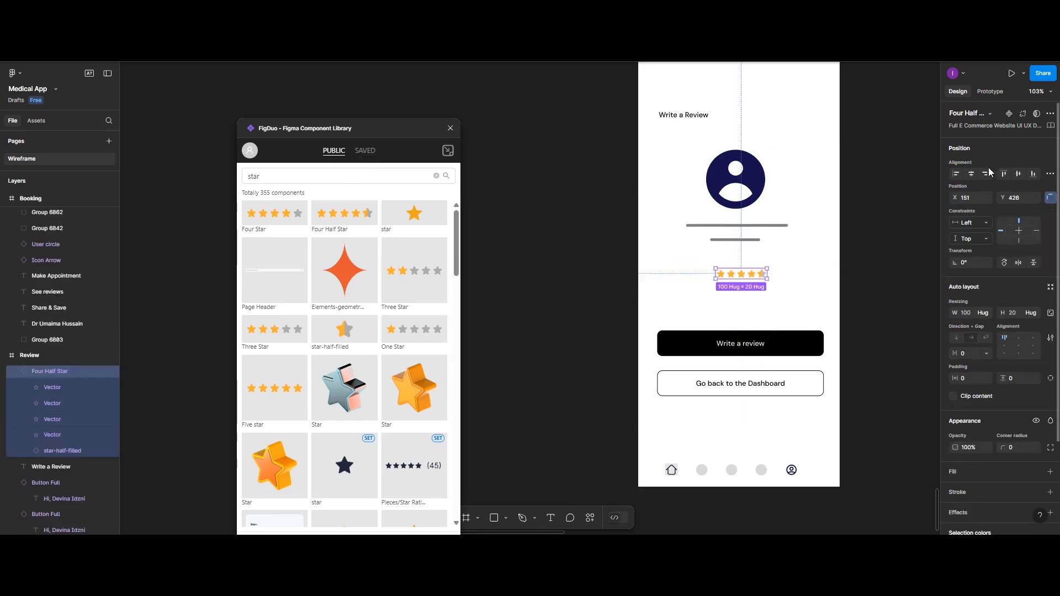
pyautogui.click(972, 175)
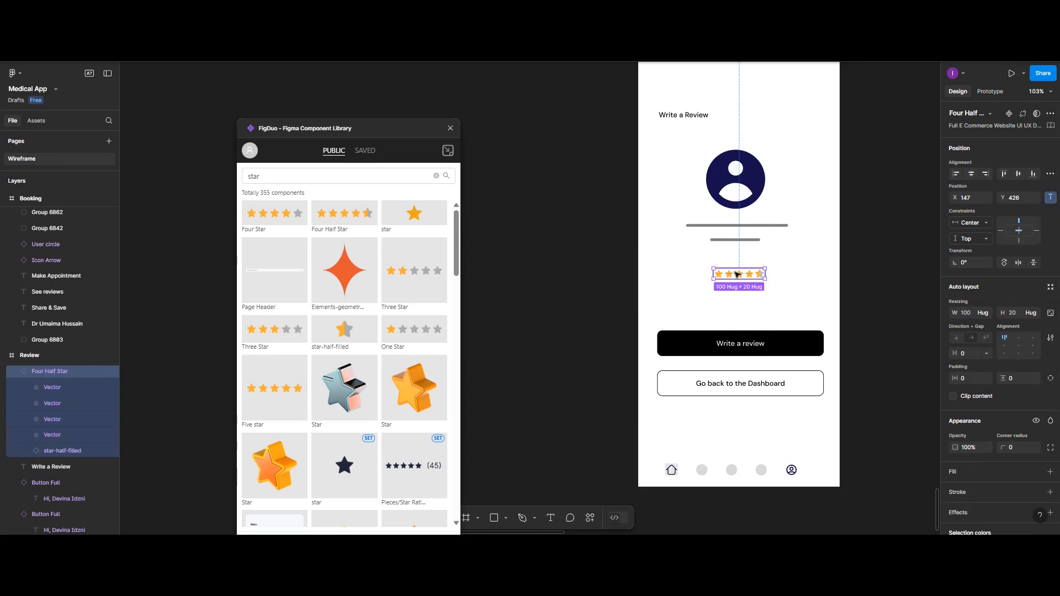
pyautogui.moveTo(734, 266); pyautogui.dragTo(733, 255)
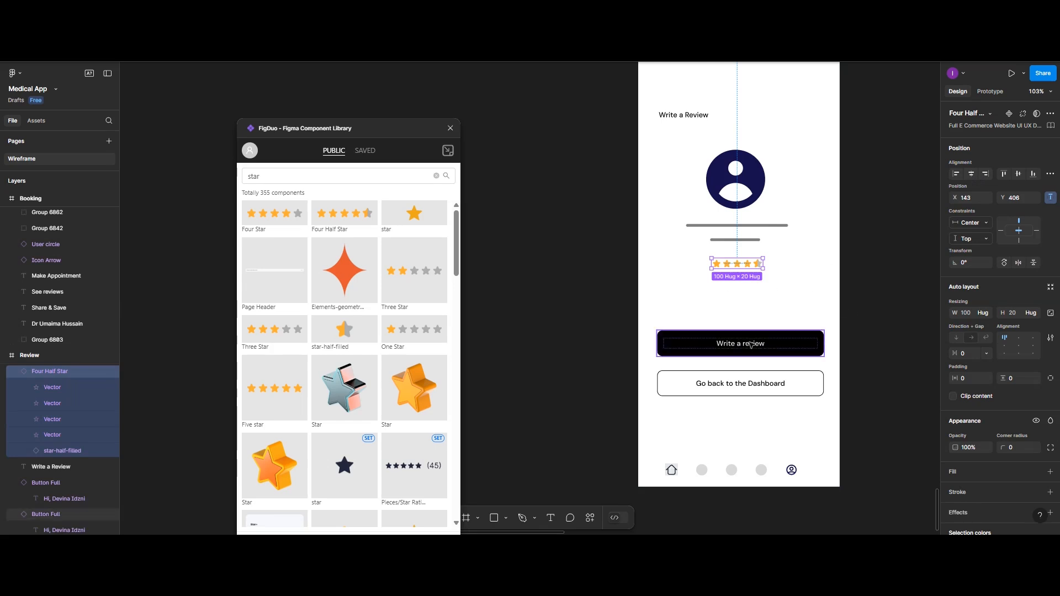
# Step: Change the black button's label to "Write comment" in the copied Review frame
pyautogui.scroll(-2, 749, 340)
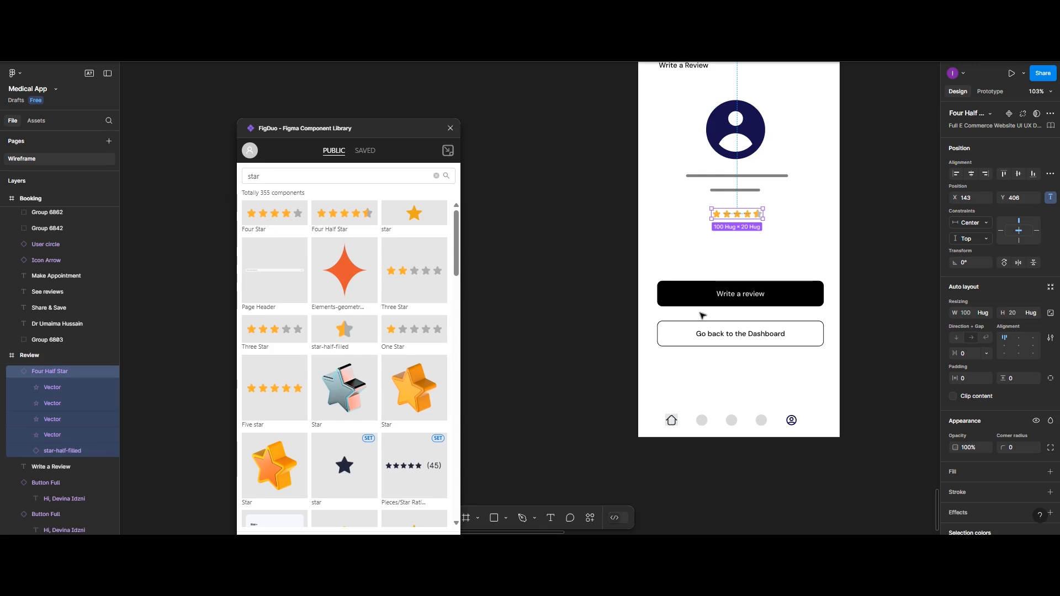
pyautogui.doubleClick(744, 295)
pyautogui.doubleClick(742, 293)
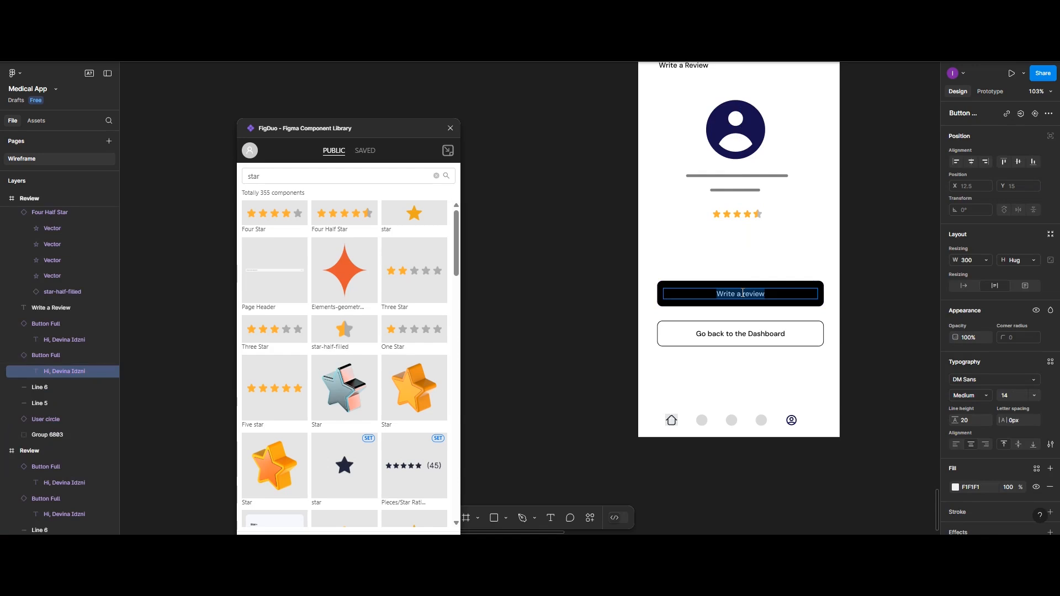
pyautogui.write('Write comment')
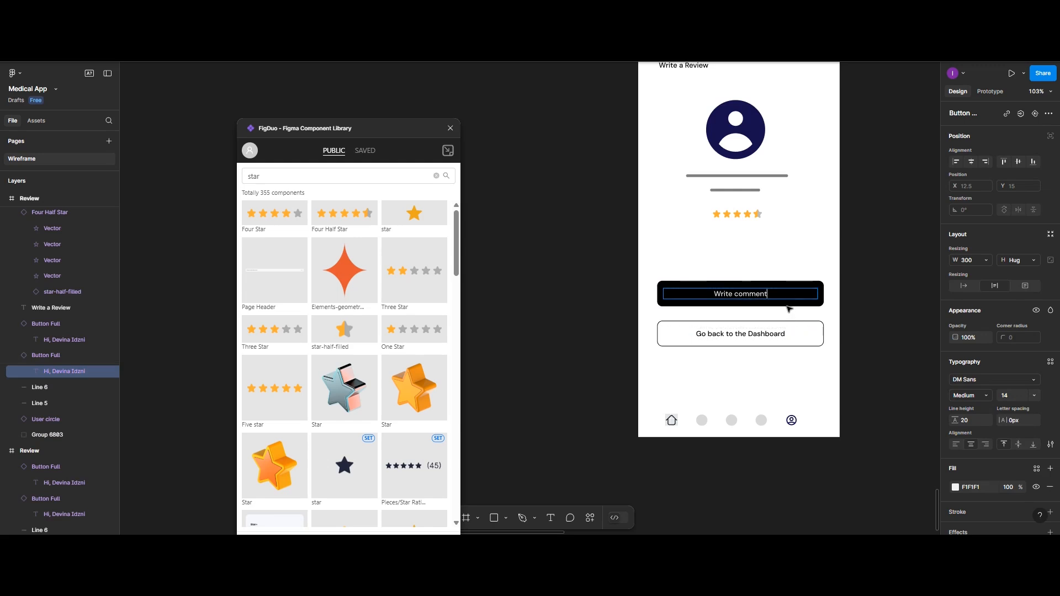
pyautogui.press('Escape')
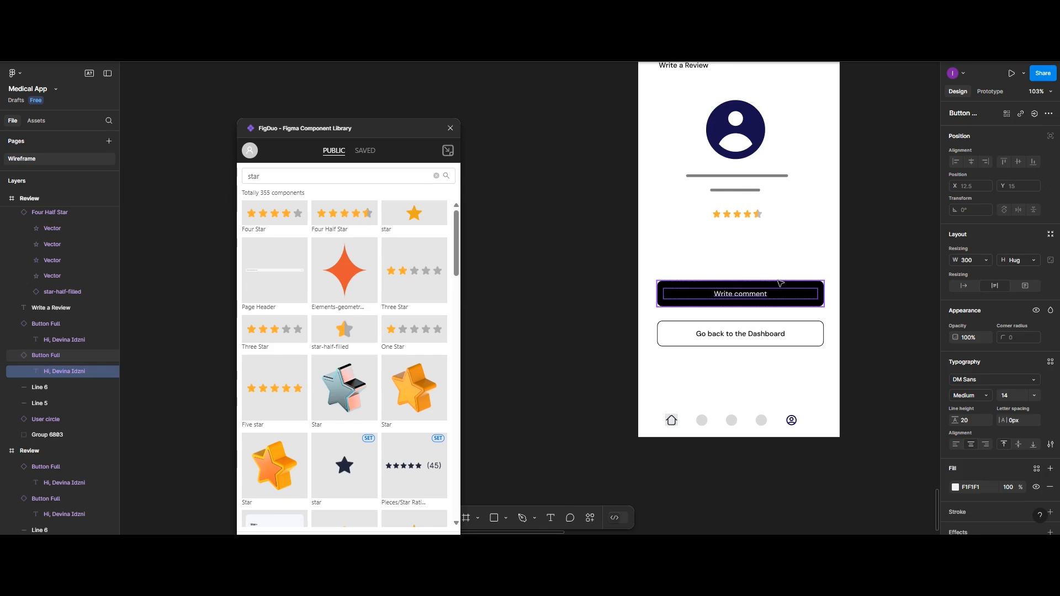
pyautogui.press('Escape')
# Step: Restyle the "Write comment" button as a 325 × 91 outlined box at X 40, Y 470, with no fill and a black (000000) label
pyautogui.moveTo(770, 294); pyautogui.dragTo(784, 253)
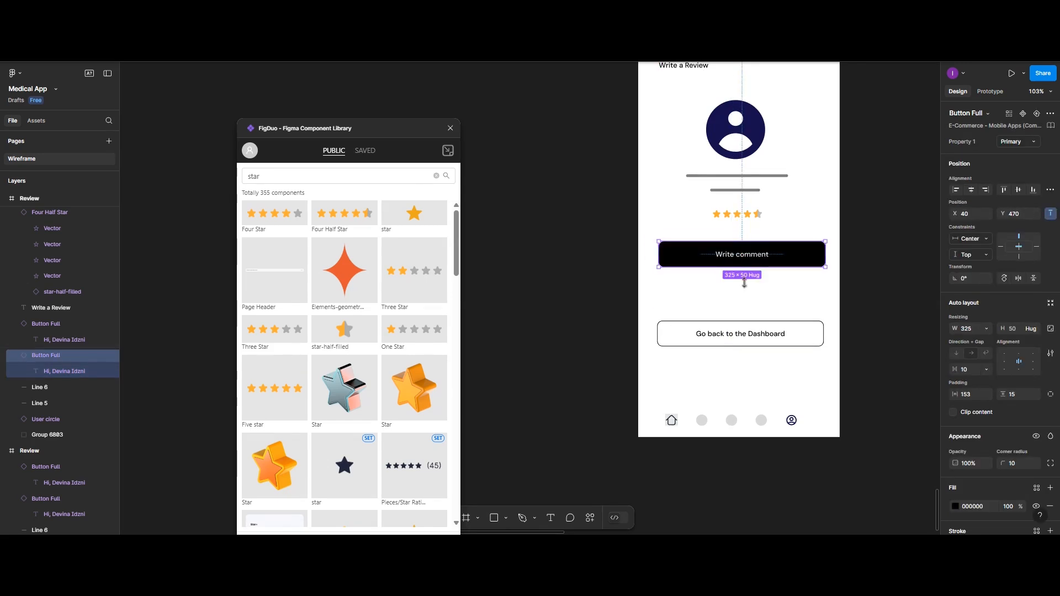
pyautogui.moveTo(744, 283); pyautogui.dragTo(744, 287)
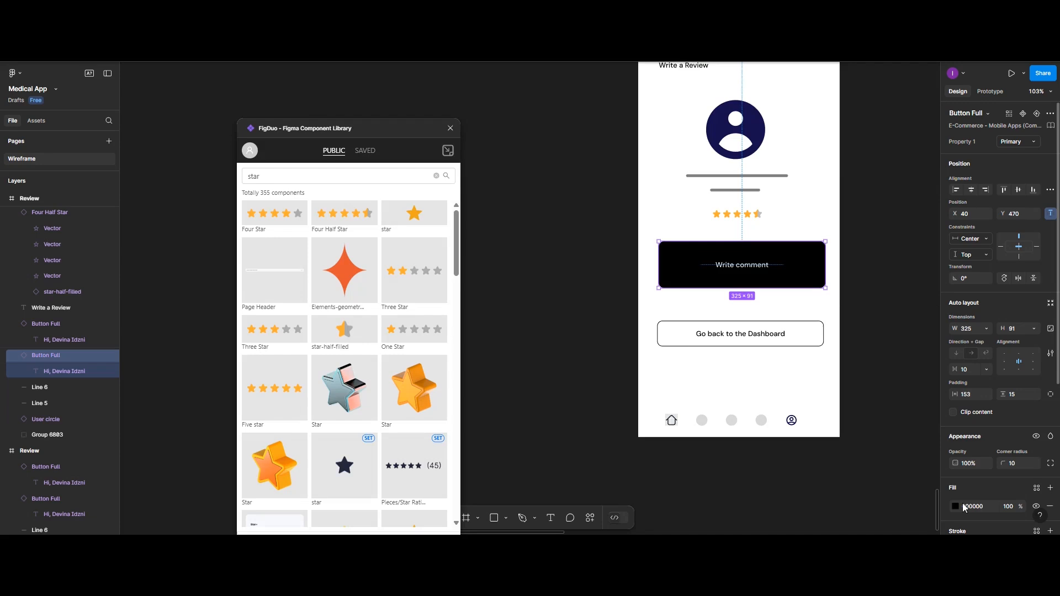
pyautogui.click(1050, 506)
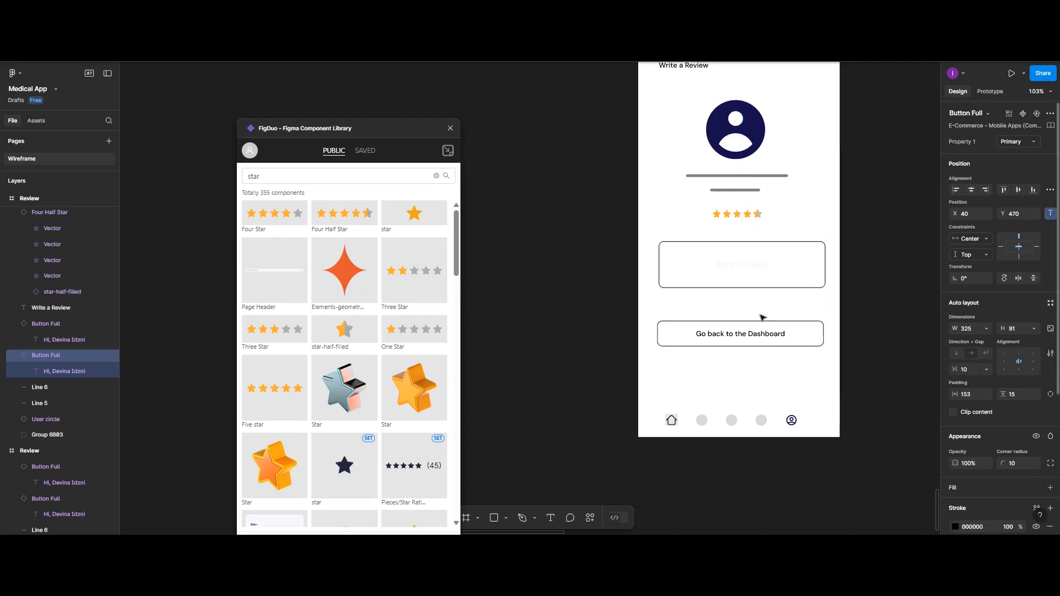
pyautogui.doubleClick(740, 268)
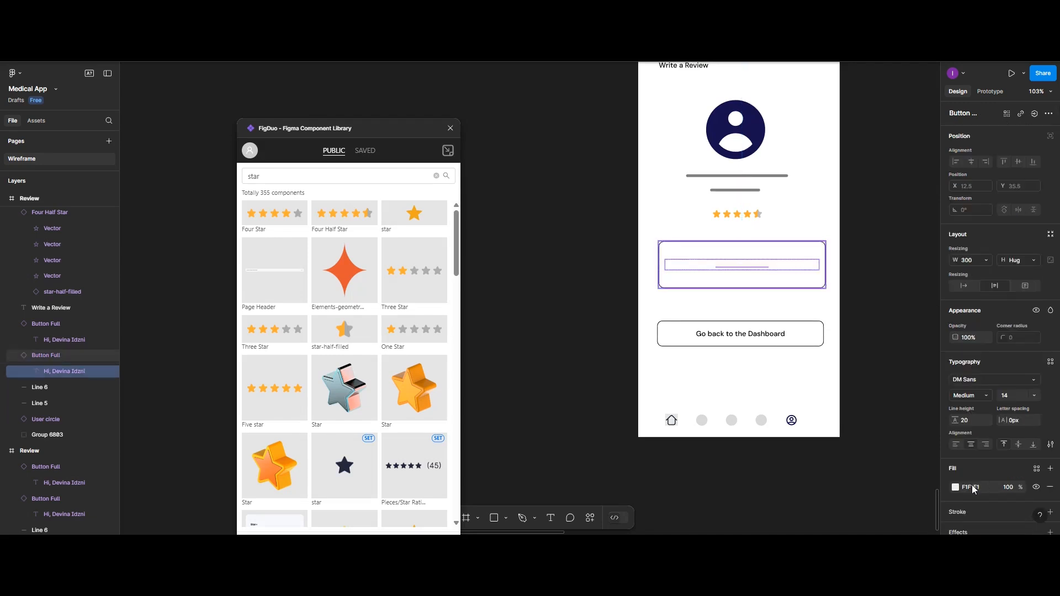
pyautogui.click(955, 487)
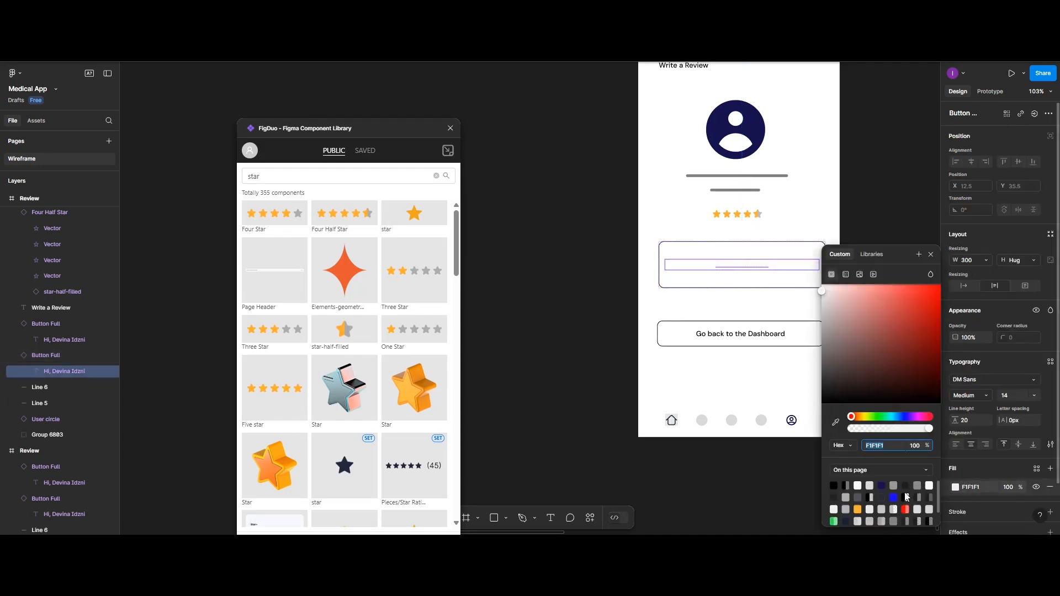
pyautogui.click(835, 485)
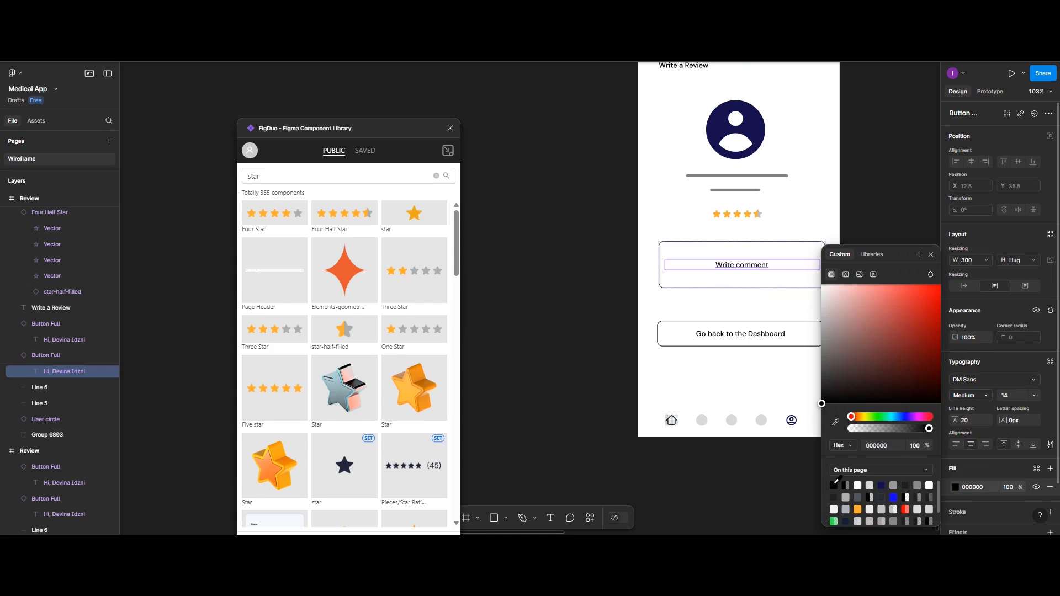
# Step: Move the "Go back to the Dashboard" button down to X 40, Y 705, just above the navigation bar
pyautogui.click(753, 334)
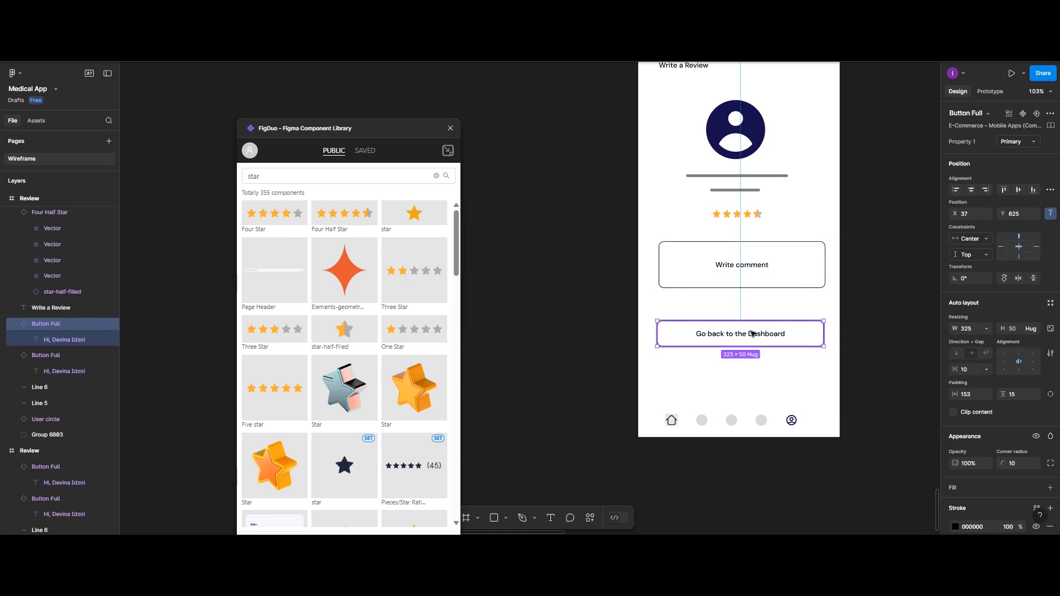
pyautogui.moveTo(753, 334); pyautogui.dragTo(757, 375)
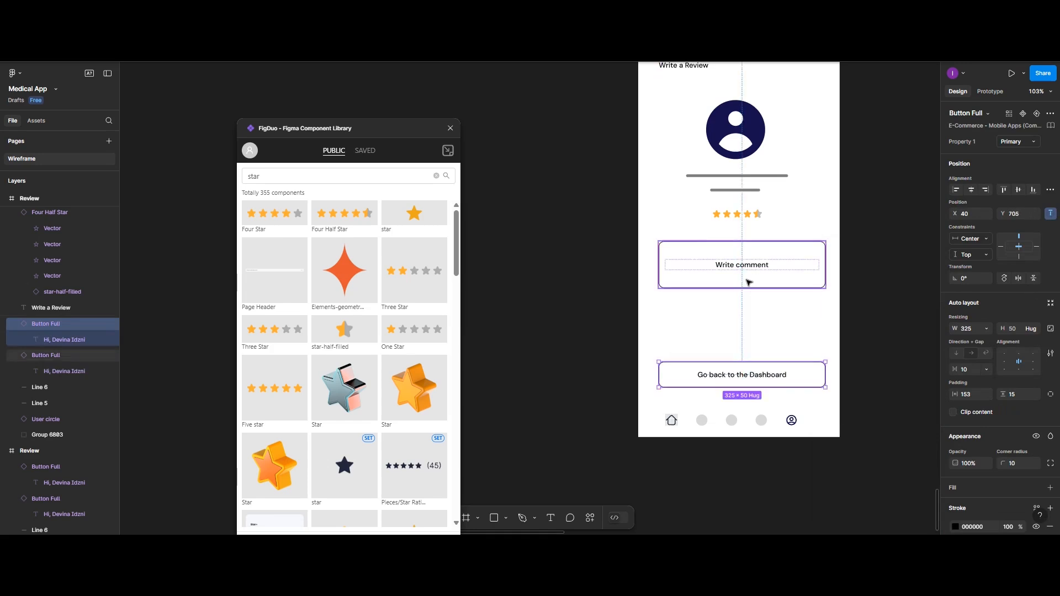
pyautogui.doubleClick(746, 267)
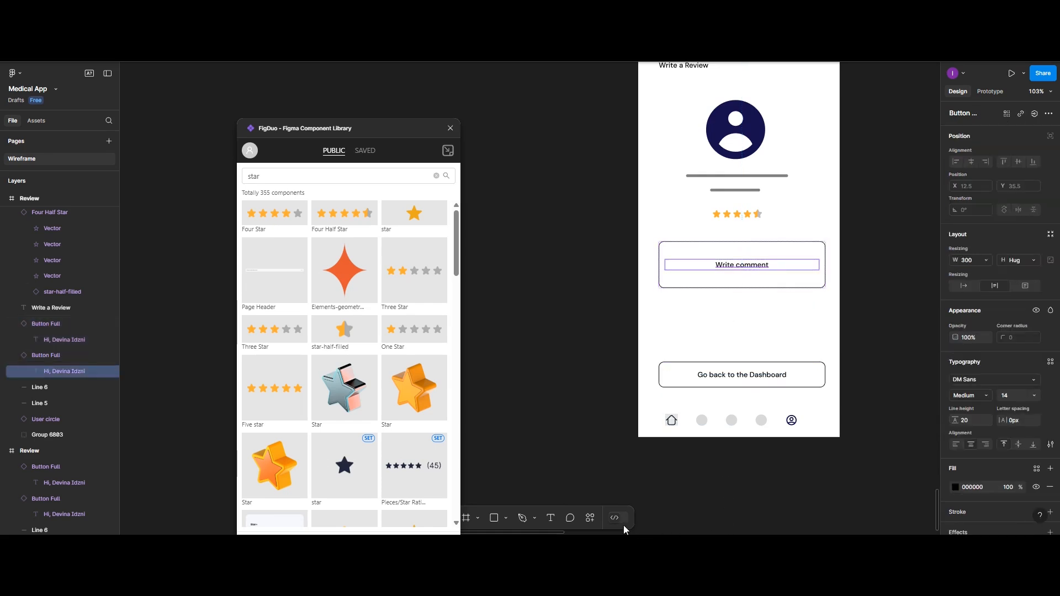
pyautogui.press('Return')
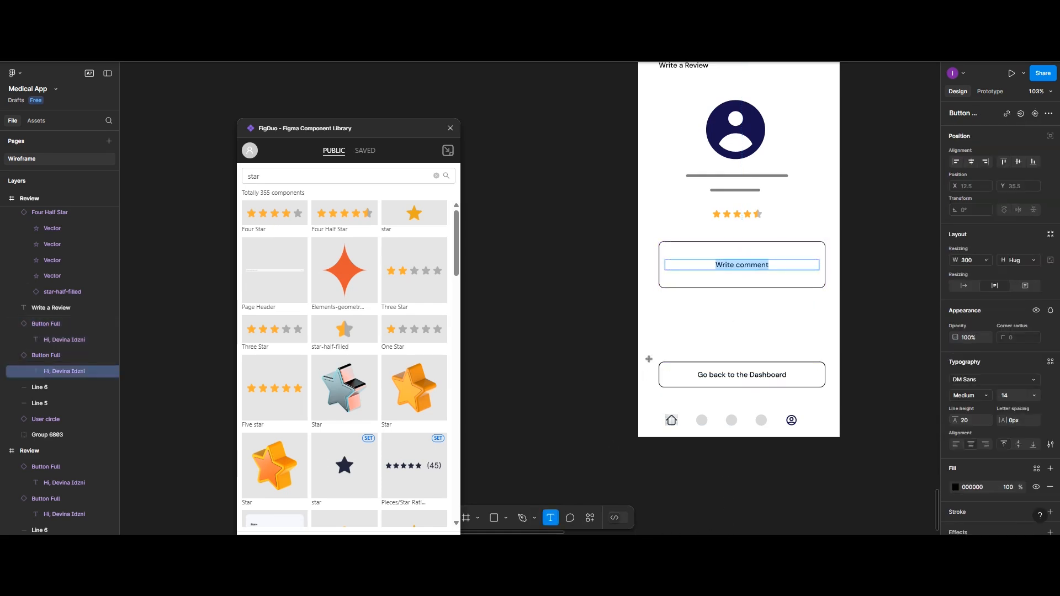
# Step: Add the text "Would you like to recoment Dr. XYX to your friends and family?" below the comment box, at X 0, Y 607
pyautogui.click(668, 314)
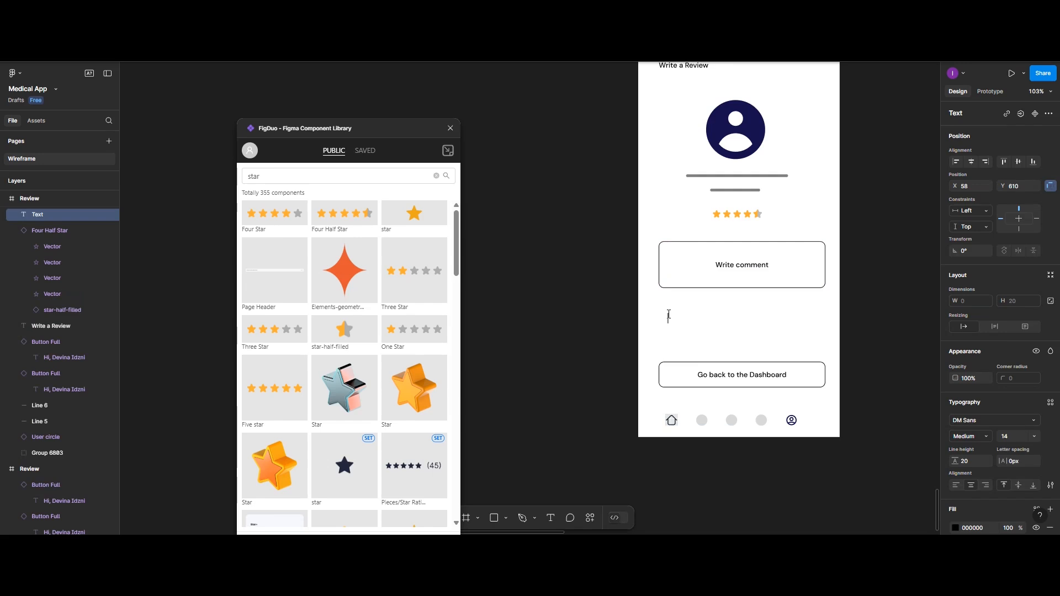
pyautogui.write('Y')
pyautogui.press('BackSpace')
pyautogui.write('Would you l')
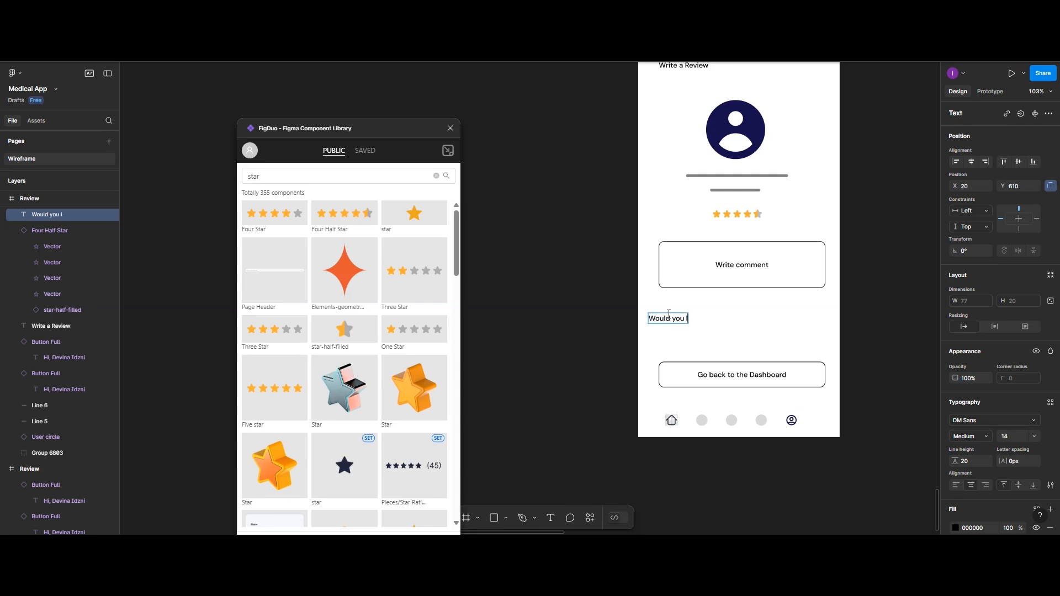
pyautogui.write('ike to recoment')
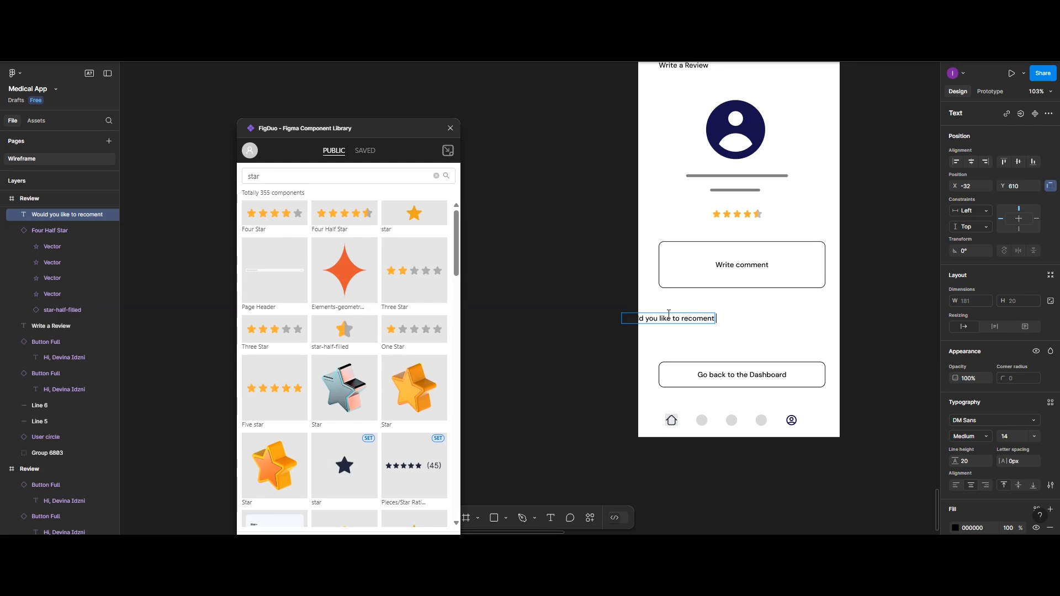
pyautogui.write(' Dr. XYX')
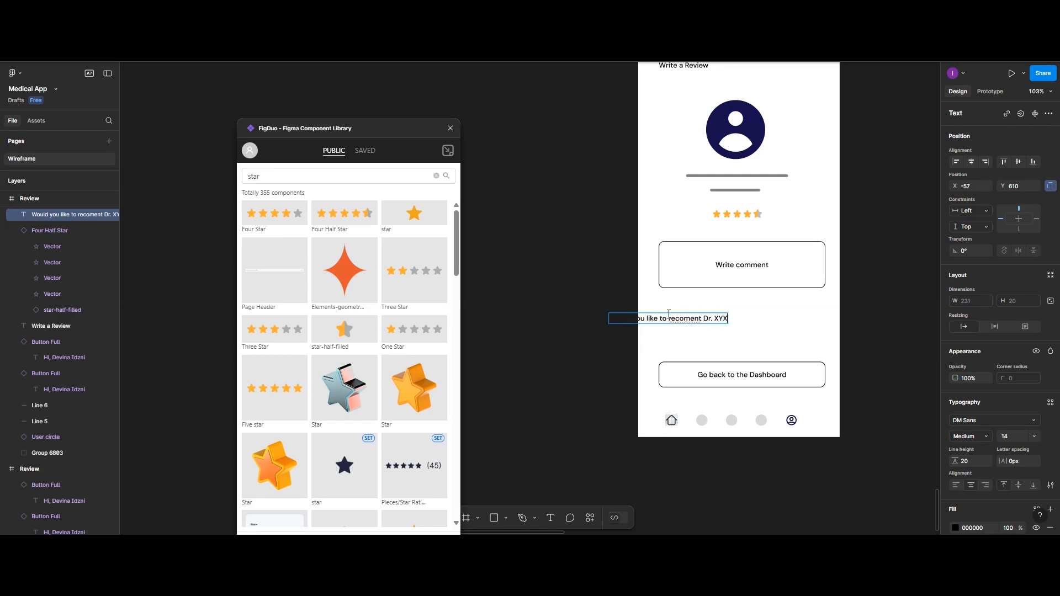
pyautogui.write(' to your')
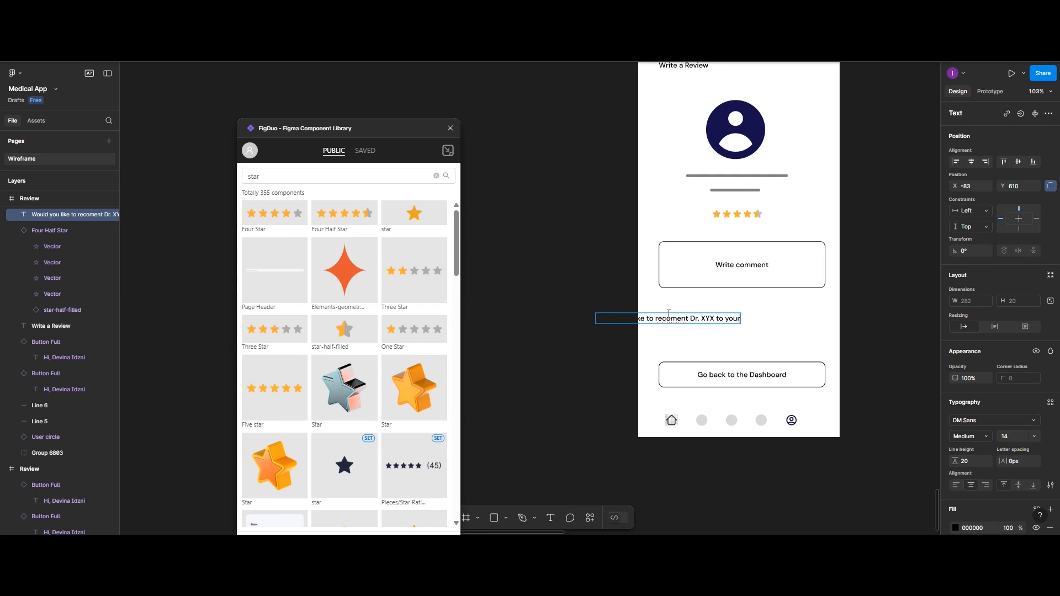
pyautogui.write(' frien')
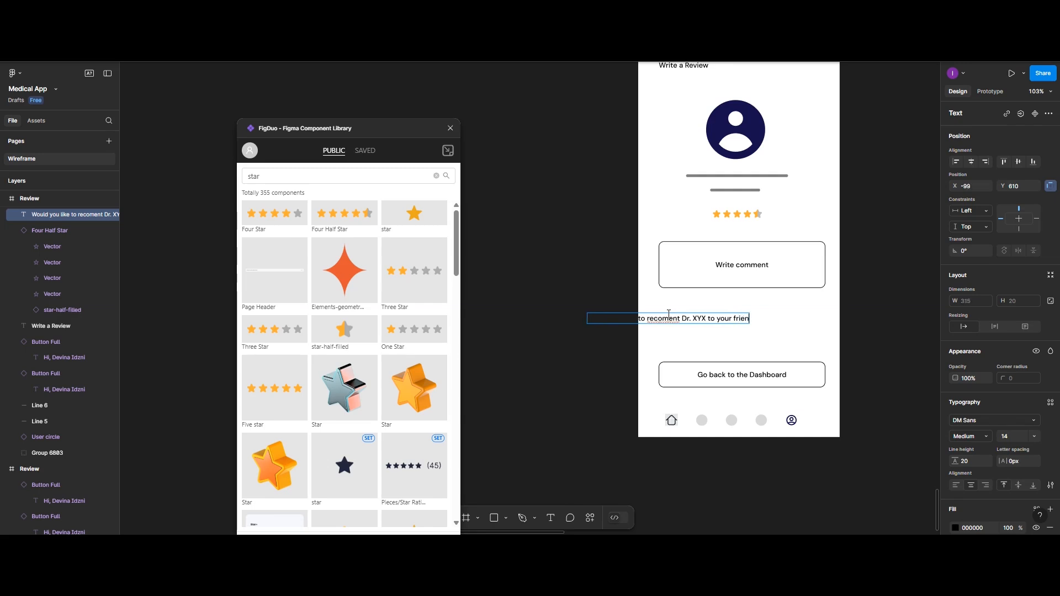
pyautogui.write('ds and')
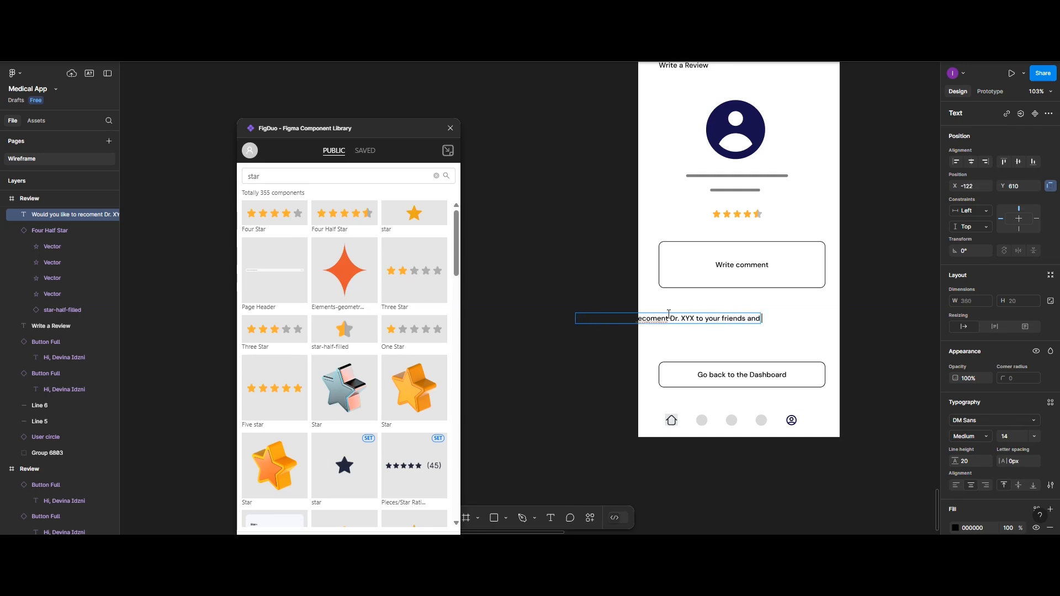
pyautogui.write(' famil')
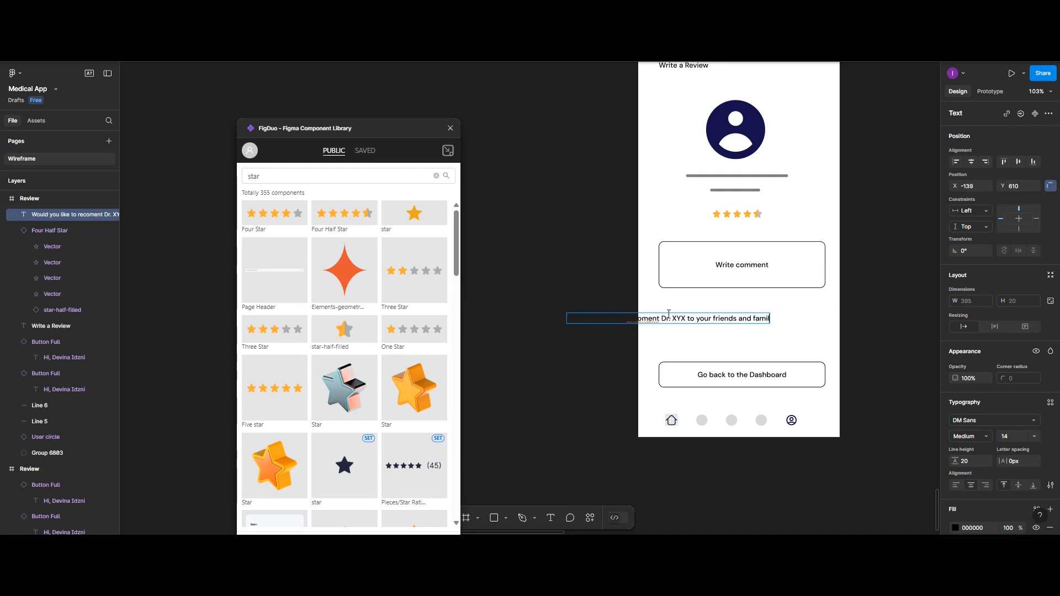
pyautogui.write('y?')
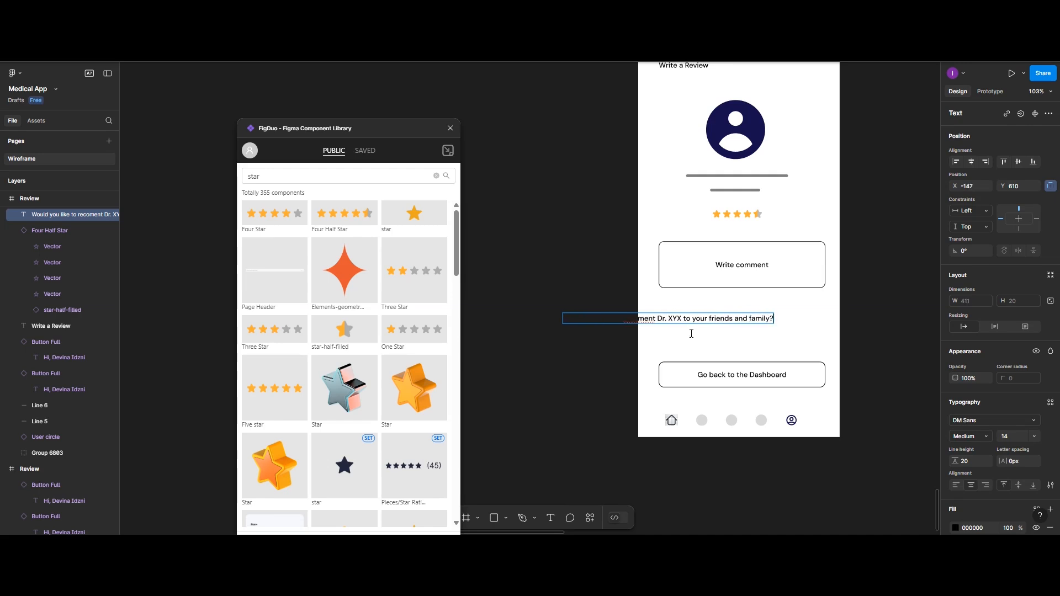
pyautogui.press('Escape')
pyautogui.moveTo(707, 324); pyautogui.dragTo(773, 322)
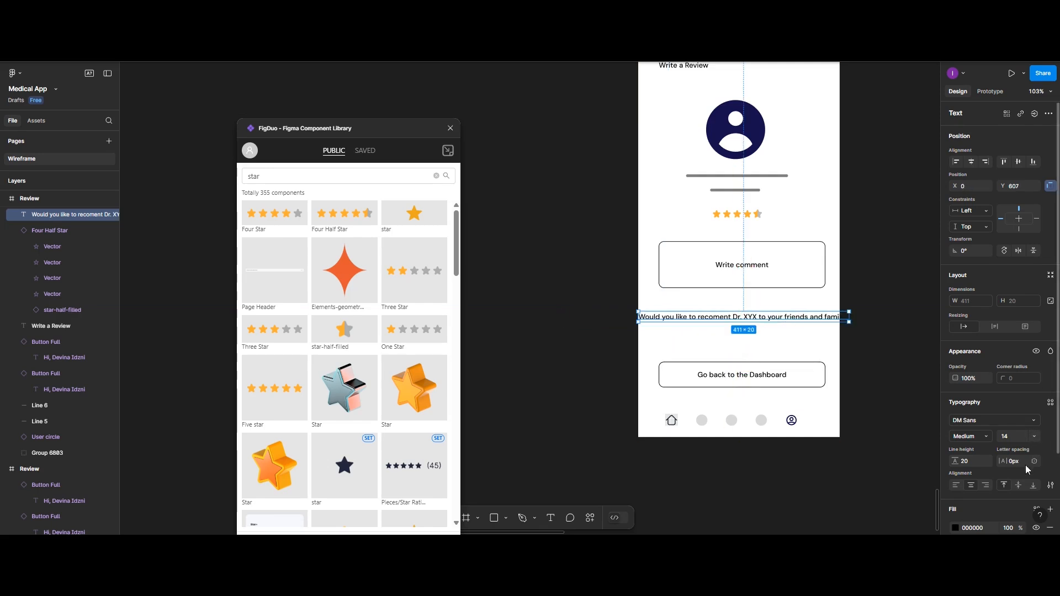
# Step: Set the recommendation question's font size to 11
pyautogui.click(1033, 436)
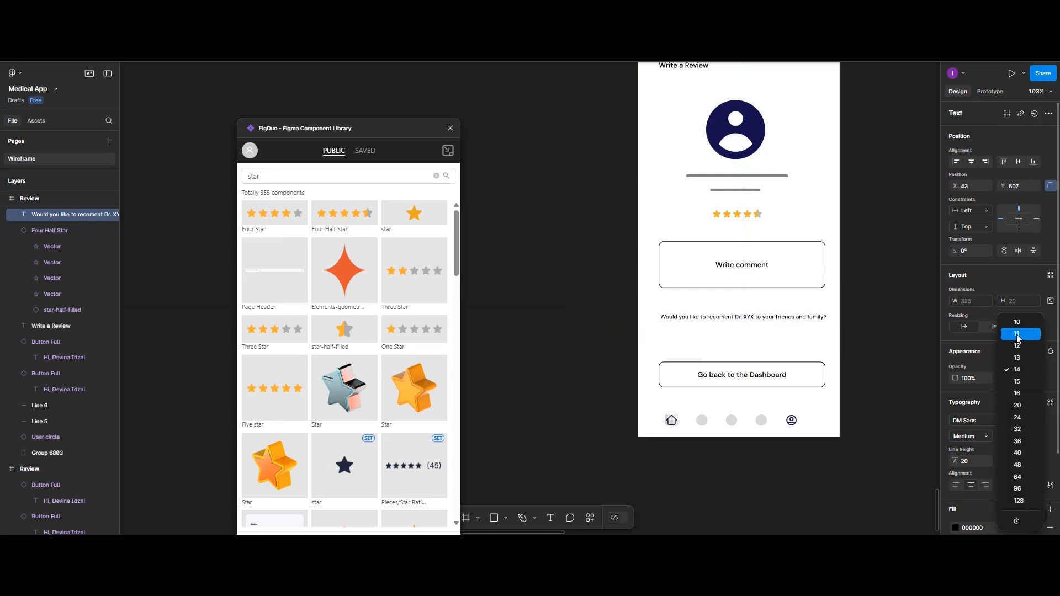
pyautogui.click(1017, 334)
pyautogui.click(769, 315)
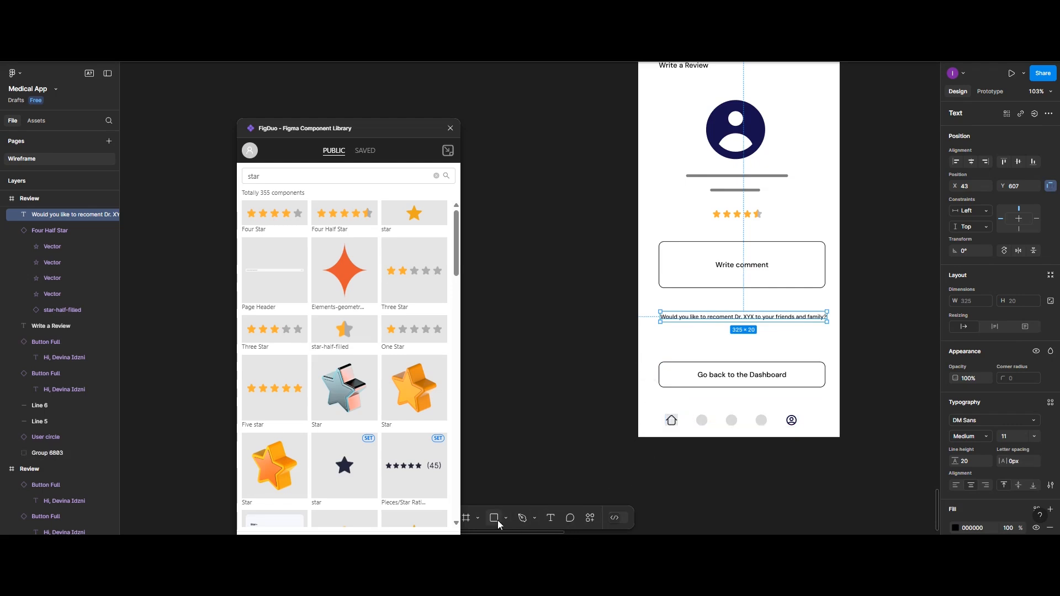
# Step: Add a 30 × 30 frame at X 42, Y 649, below the start of the recommendation question
pyautogui.click(477, 518)
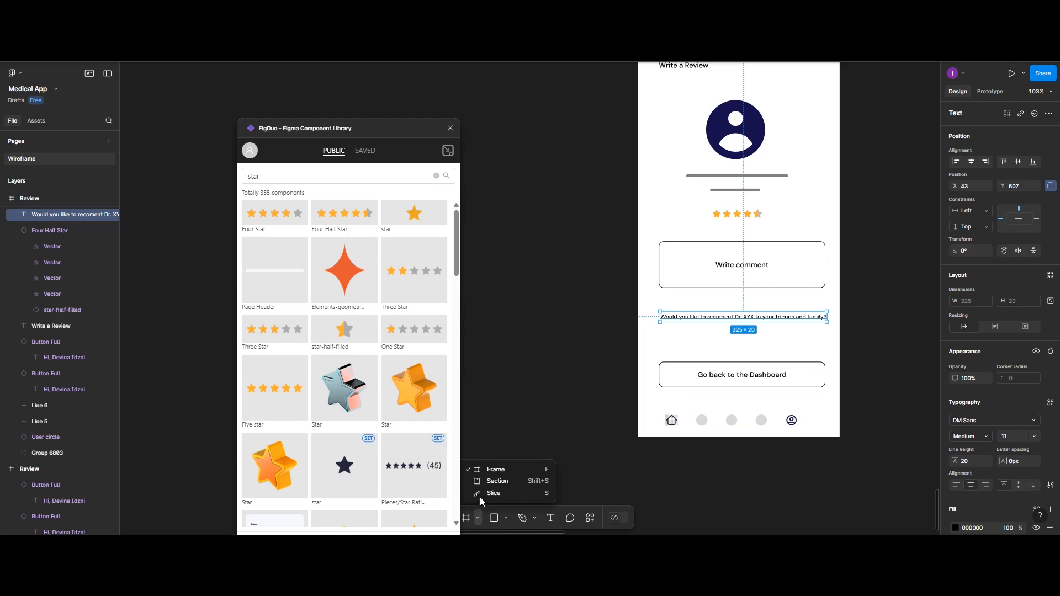
pyautogui.click(497, 470)
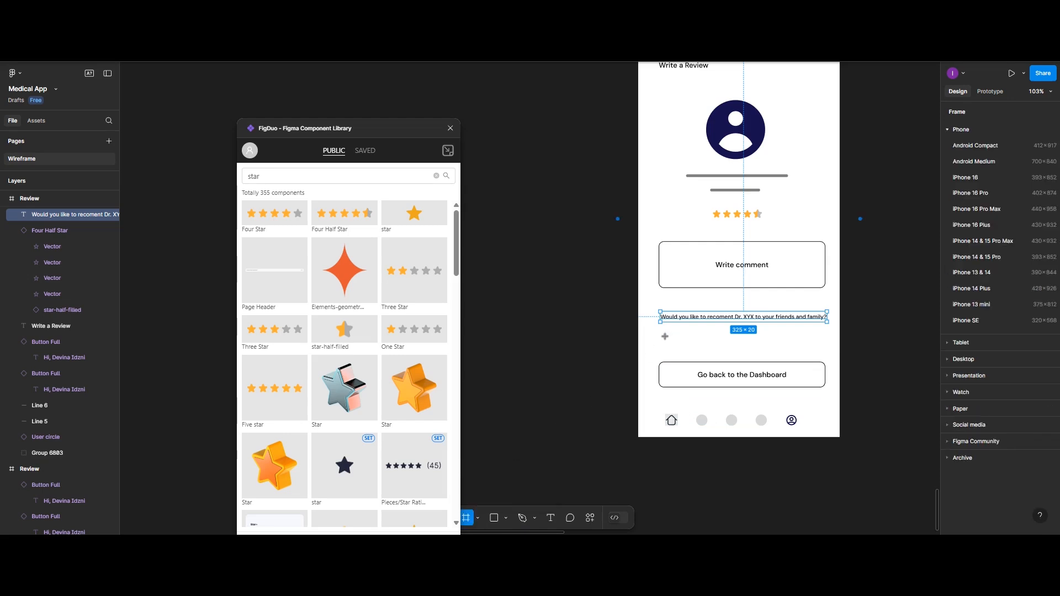
pyautogui.moveTo(660, 333); pyautogui.dragTo(673, 347)
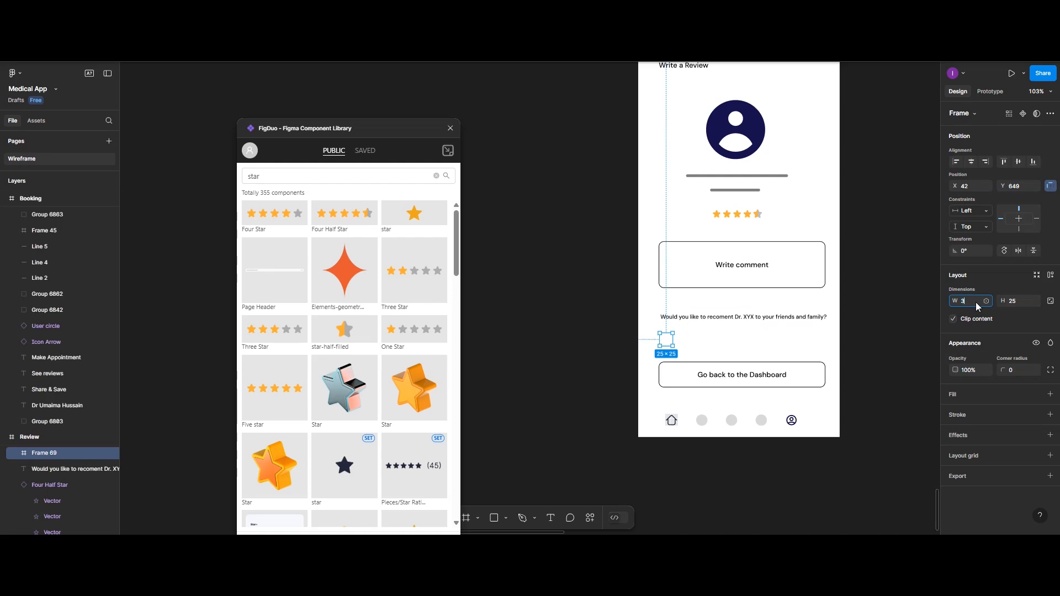
pyautogui.write('30')
pyautogui.click(1022, 298)
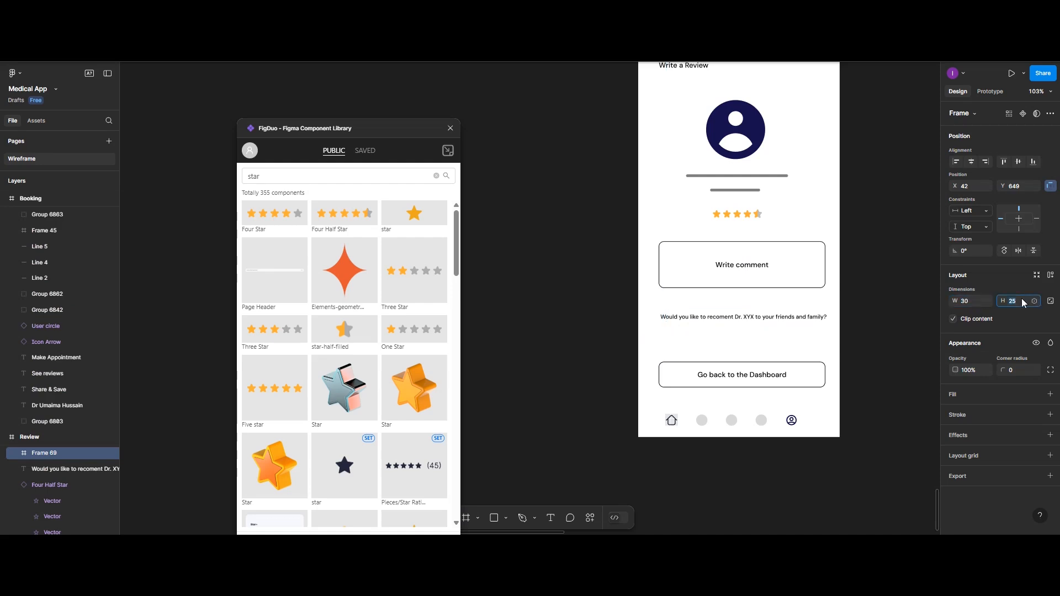
pyautogui.write('30')
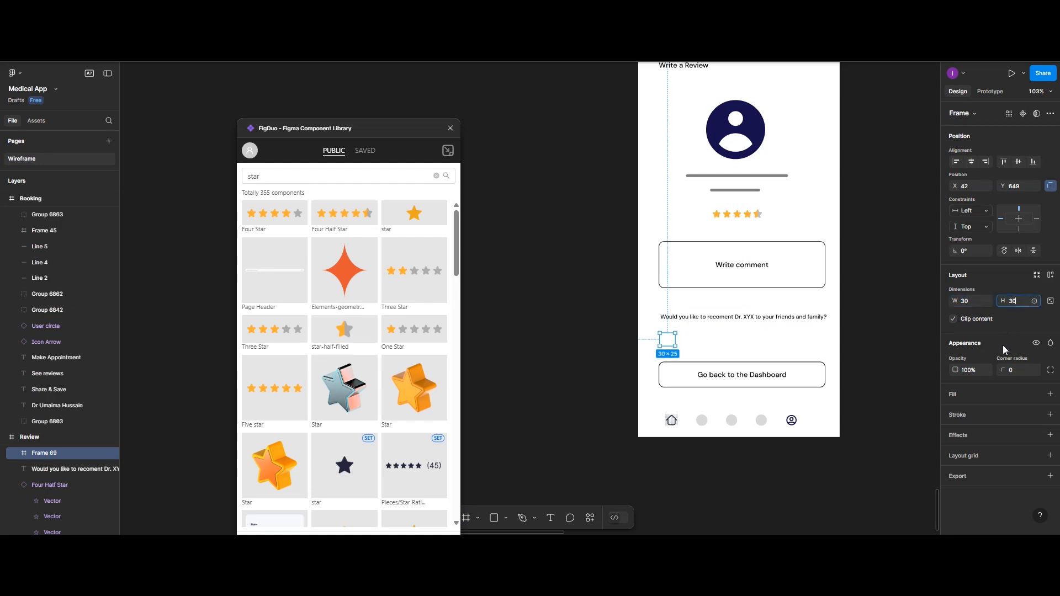
# Step: Turn the small frame into a gray circle with corner radius 15 and fill color 979797
pyautogui.click(1012, 369)
pyautogui.write('15')
pyautogui.press('Return')
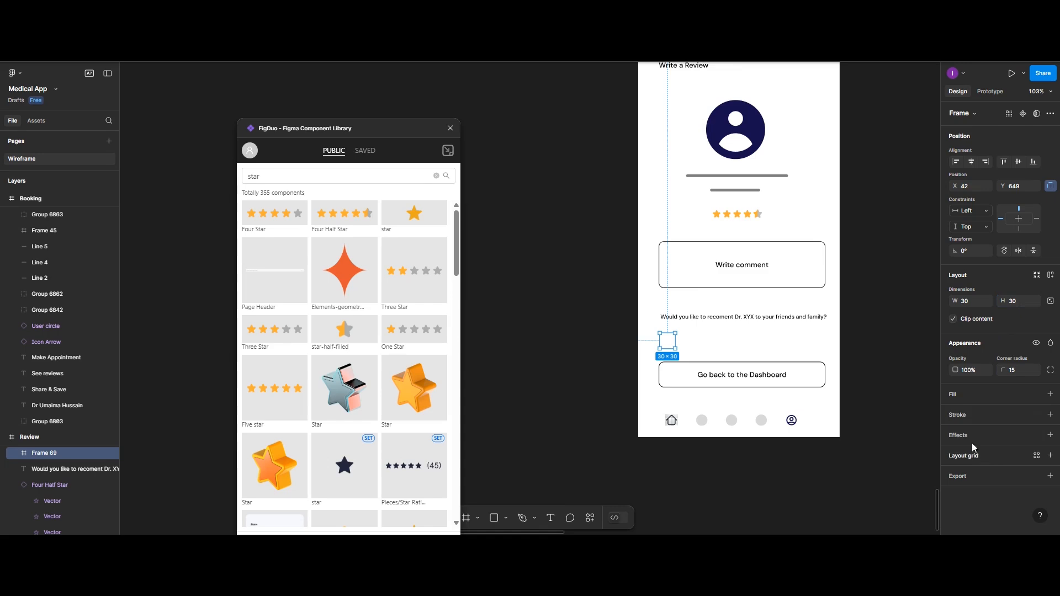
pyautogui.click(949, 393)
pyautogui.click(955, 413)
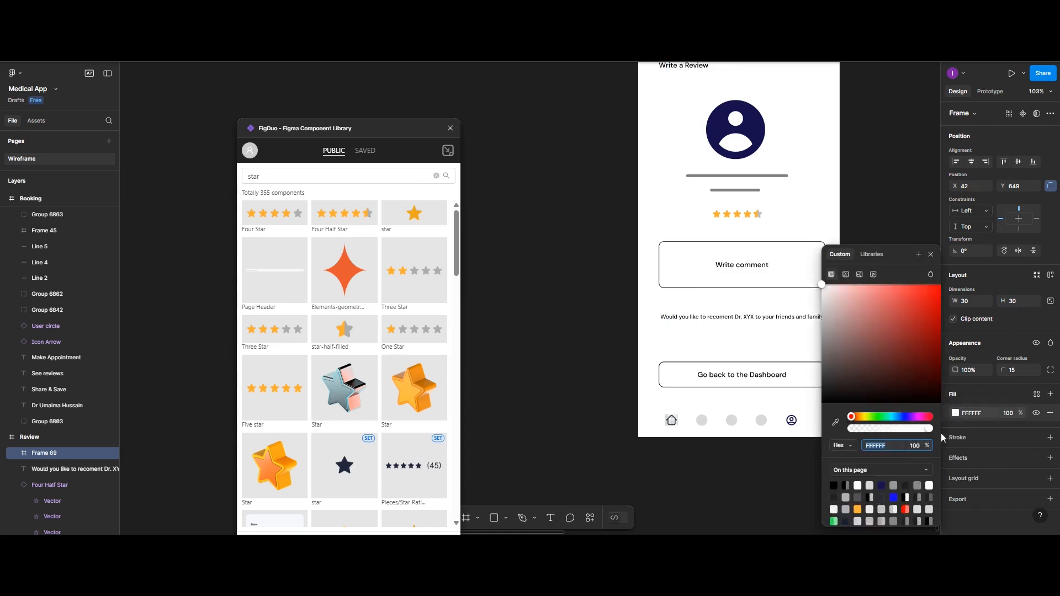
pyautogui.click(893, 485)
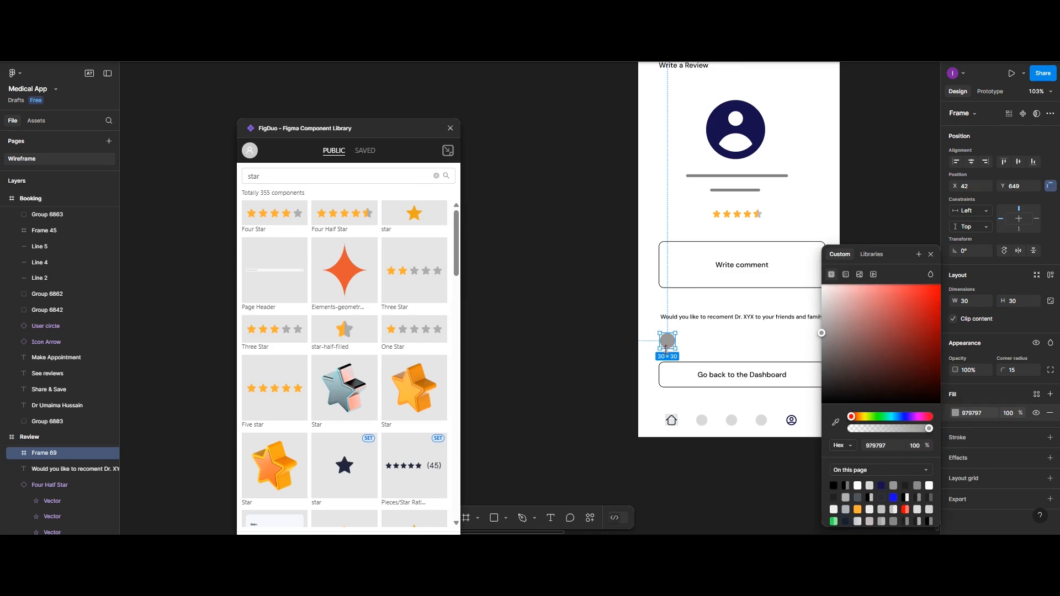
# Step: Move the component library window aside and scale the gray circle down to 19 × 19
pyautogui.click(476, 518)
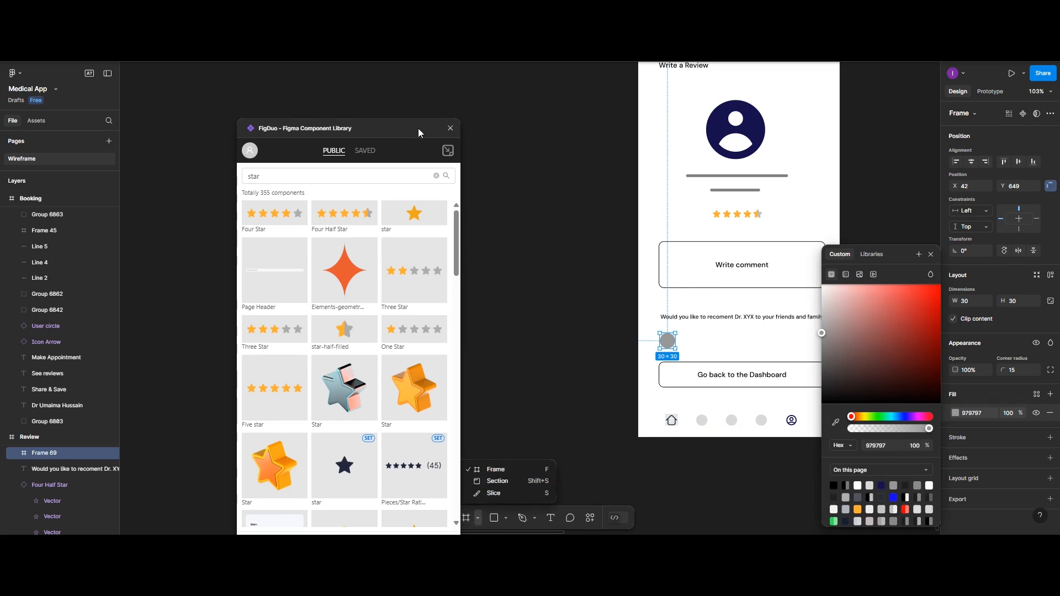
pyautogui.moveTo(418, 128); pyautogui.dragTo(309, 117)
pyautogui.click(451, 517)
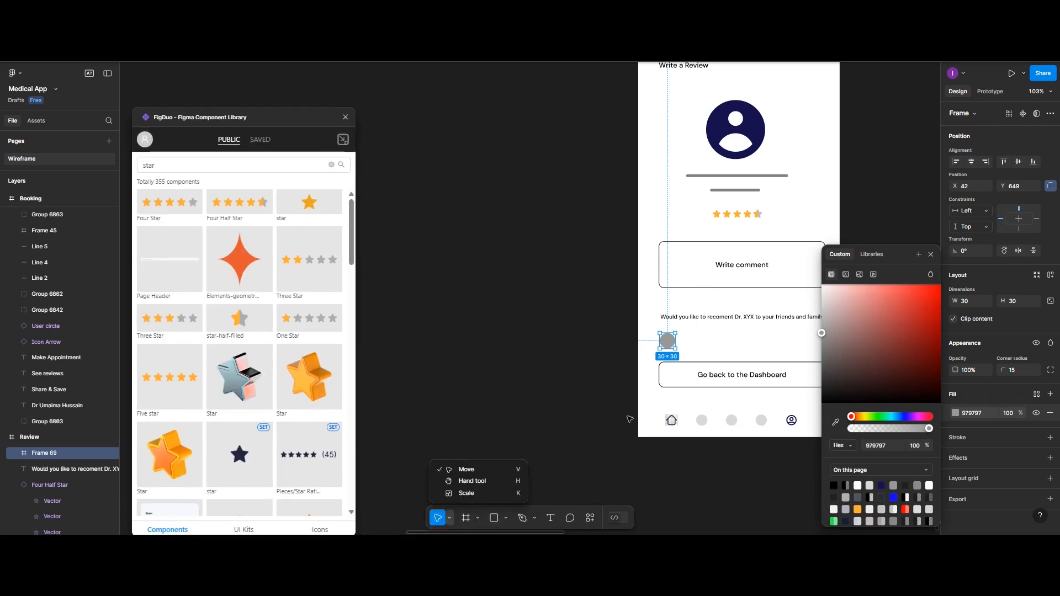
pyautogui.click(469, 493)
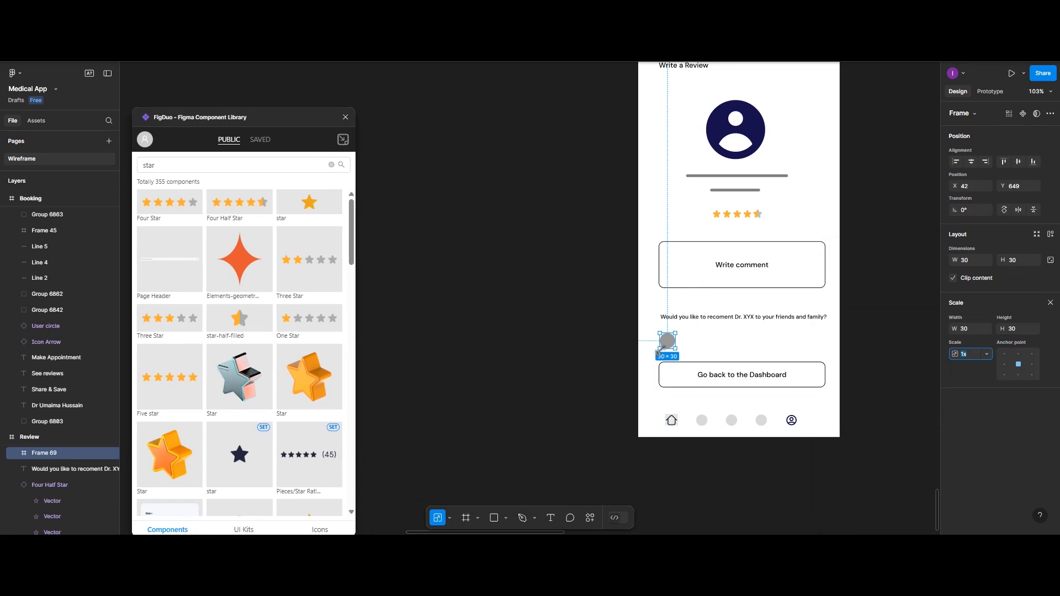
pyautogui.moveTo(660, 350); pyautogui.dragTo(665, 344)
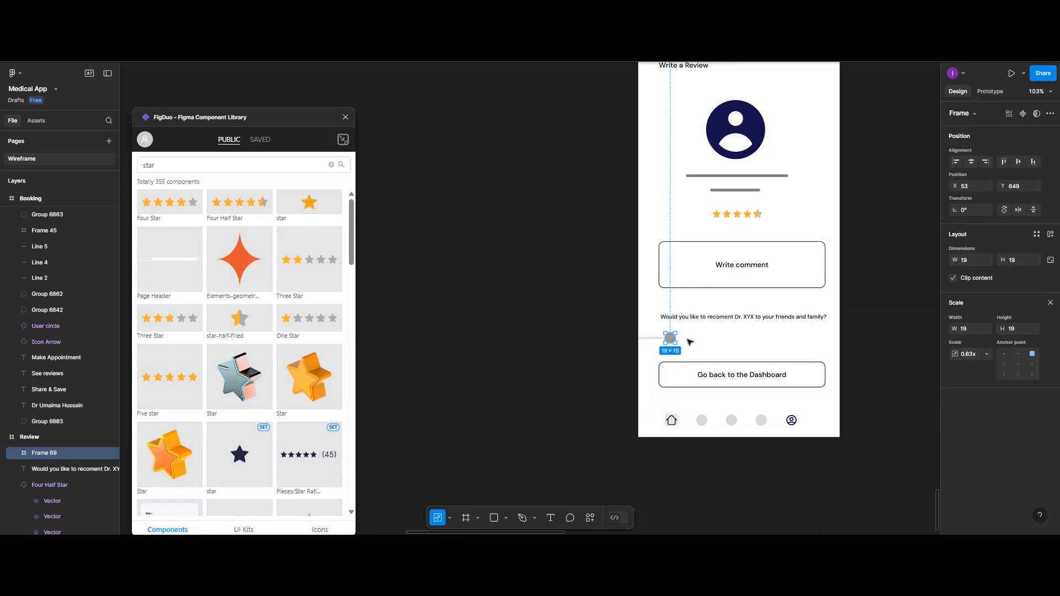
# Step: Duplicate the gray circle to the right of the original, at X 108, Y 649
pyautogui.press('Escape')
pyautogui.click(670, 339)
pyautogui.moveTo(670, 339); pyautogui.dragTo(699, 342)
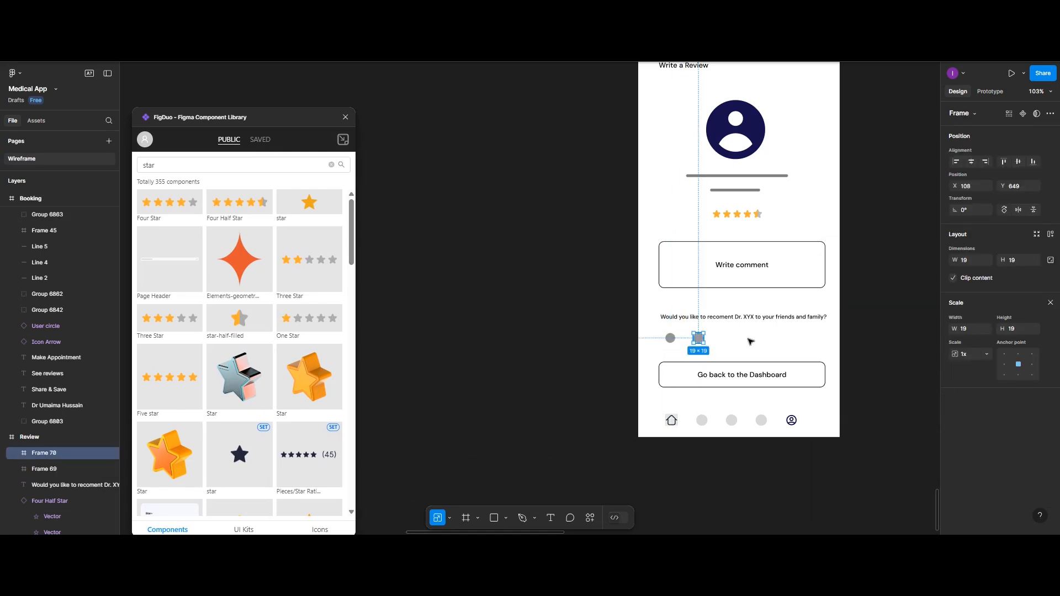
# Step: Change the "Go back to the Dashboard" button's label to "Submit Review"
pyautogui.doubleClick(717, 380)
pyautogui.doubleClick(717, 379)
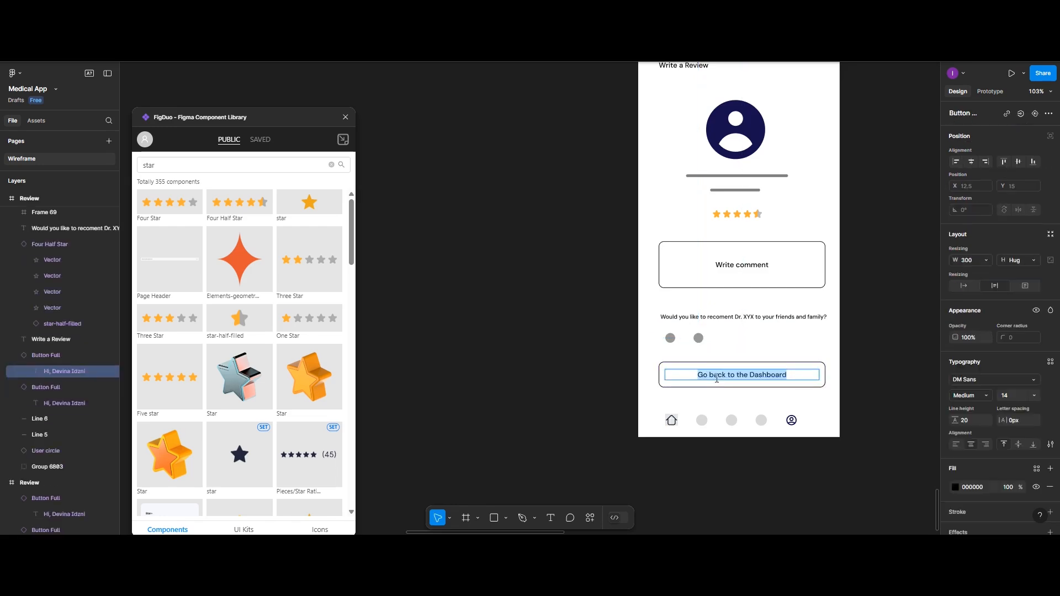
pyautogui.write('Subm')
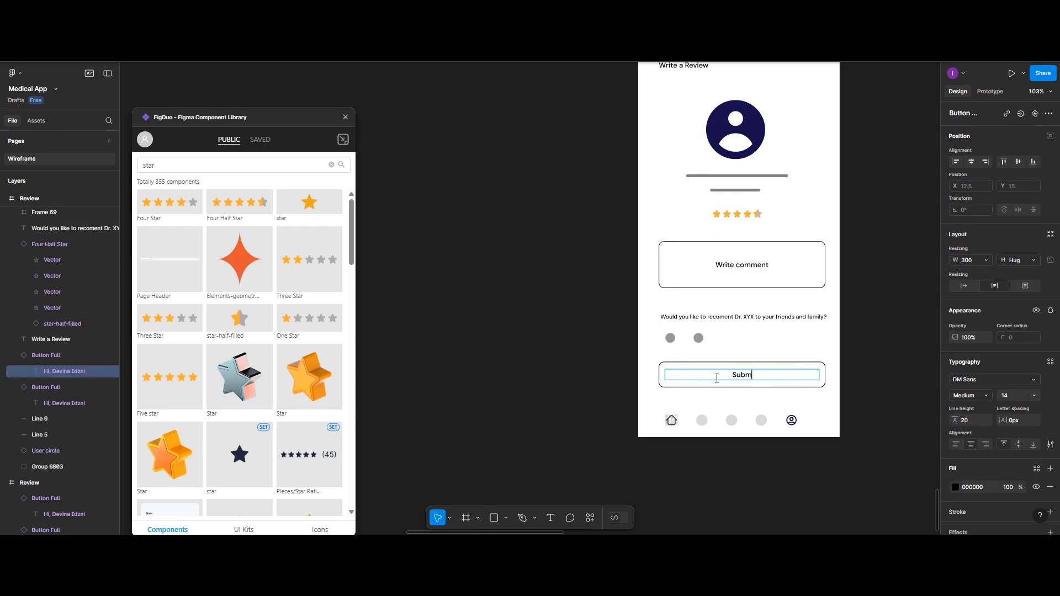
pyautogui.write('it Review')
# Step: Add a black (000000) fill to the "Submit Review" button
pyautogui.click(812, 364)
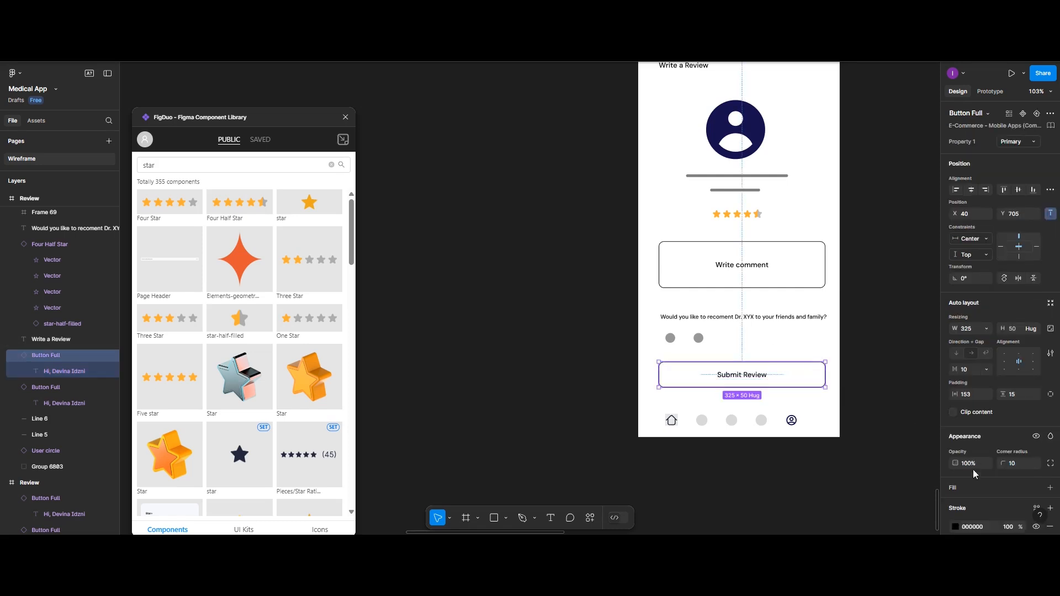
pyautogui.scroll(-2, 972, 474)
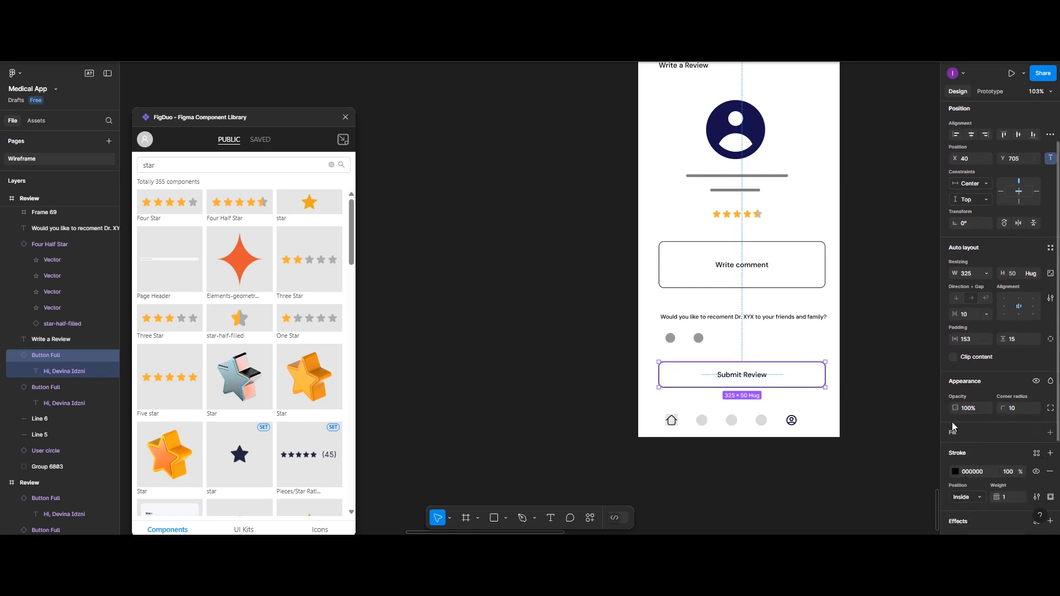
pyautogui.scroll(-1, 952, 424)
pyautogui.click(953, 377)
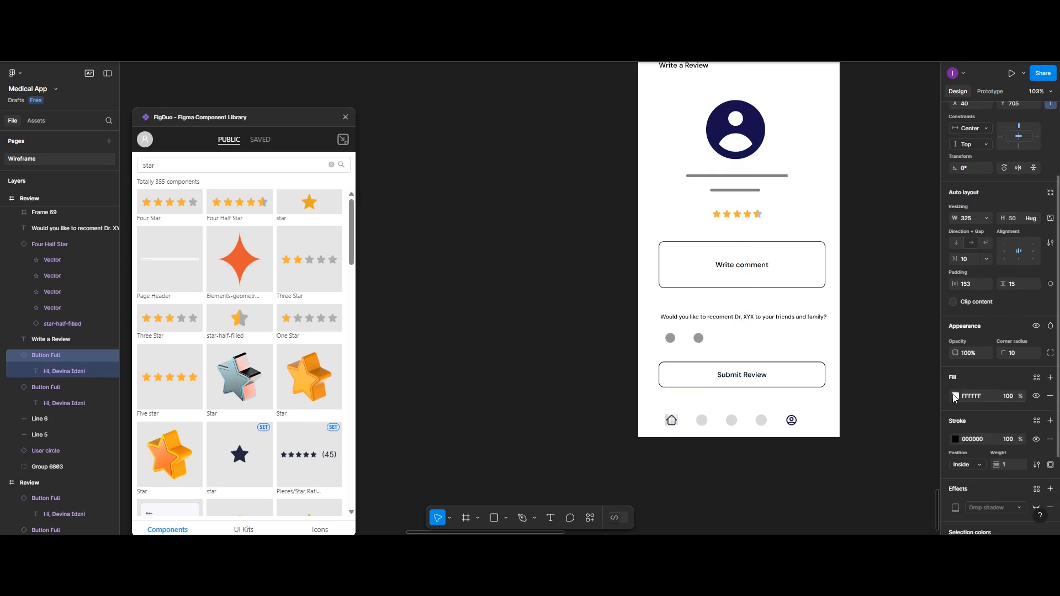
pyautogui.click(955, 396)
pyautogui.click(833, 485)
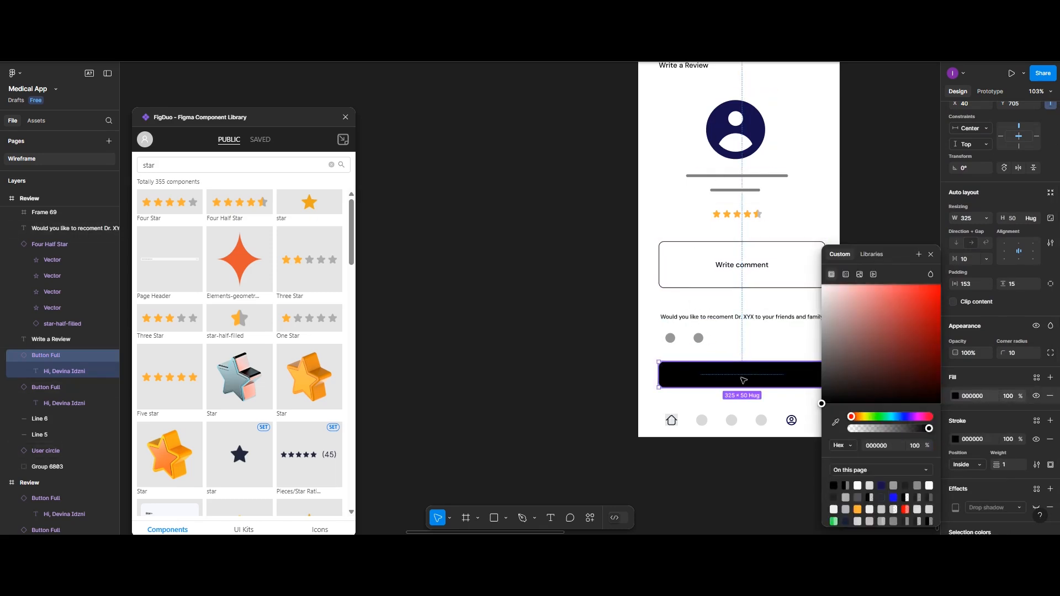
# Step: Lower the fill opacity of the "Submit Review" label inside the black button
pyautogui.doubleClick(743, 380)
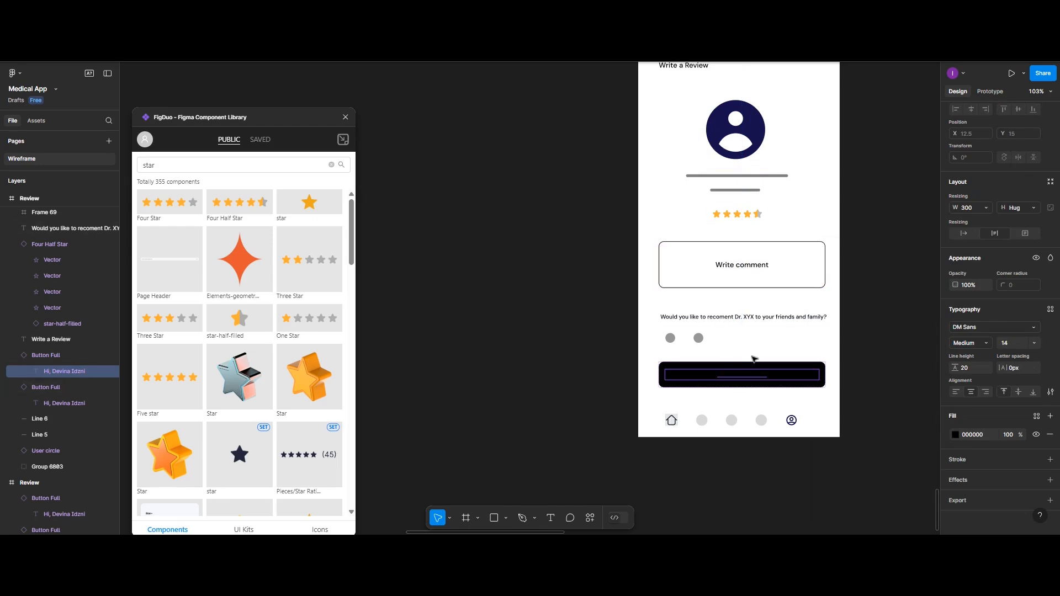
pyautogui.click(1009, 435)
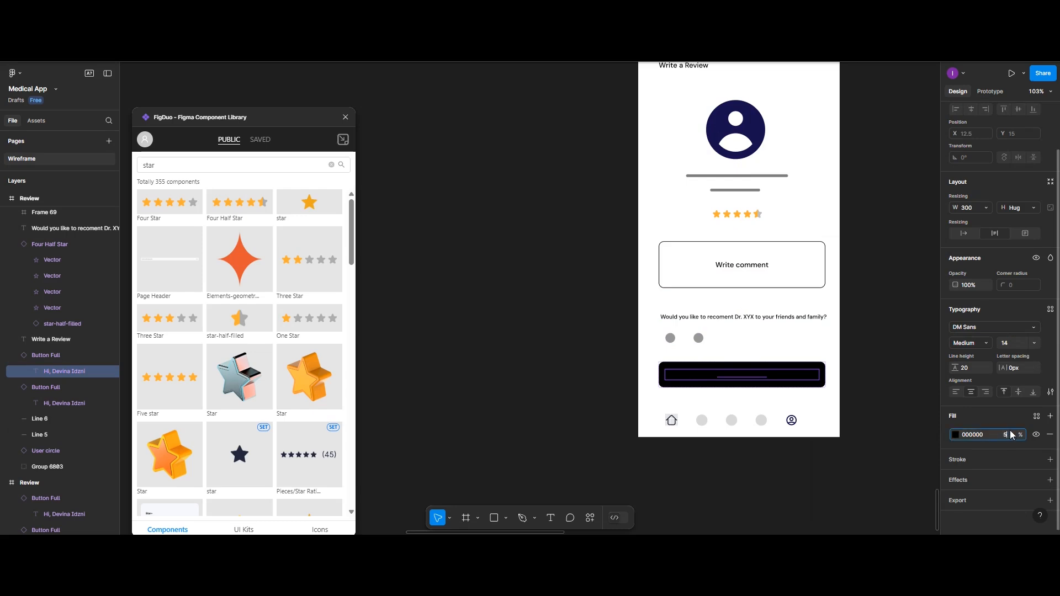
pyautogui.write('5')
pyautogui.click(760, 393)
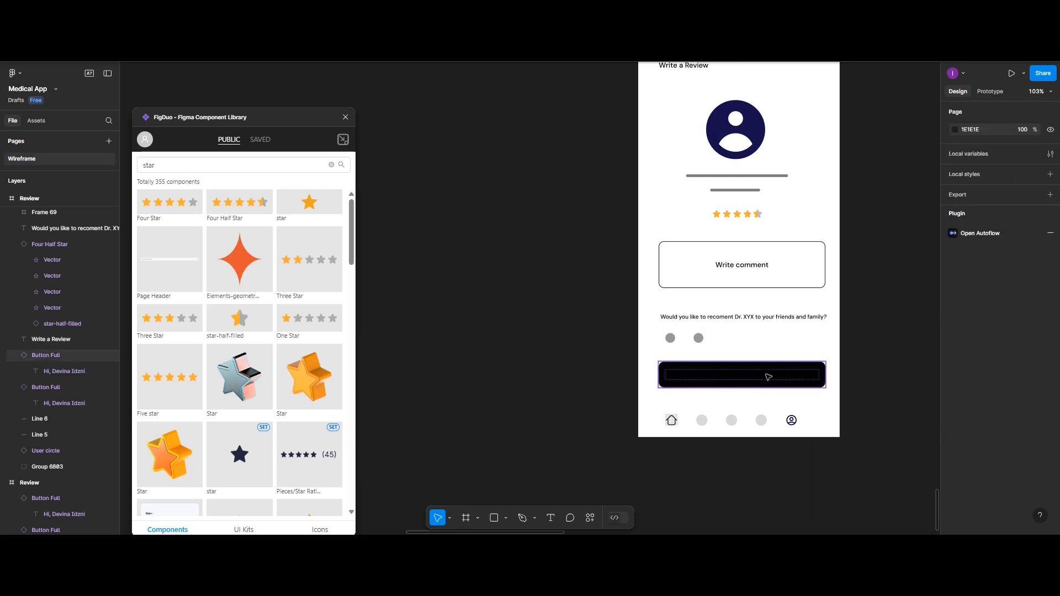
# Step: Set the "Submit Review" button's fill opacity to 50%
pyautogui.click(670, 385)
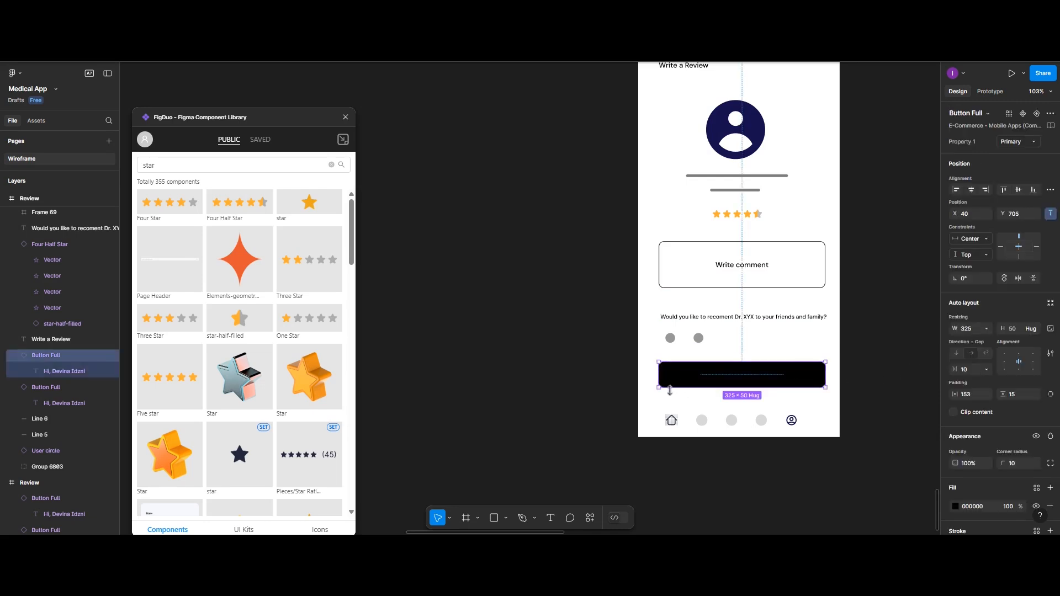
pyautogui.click(1010, 507)
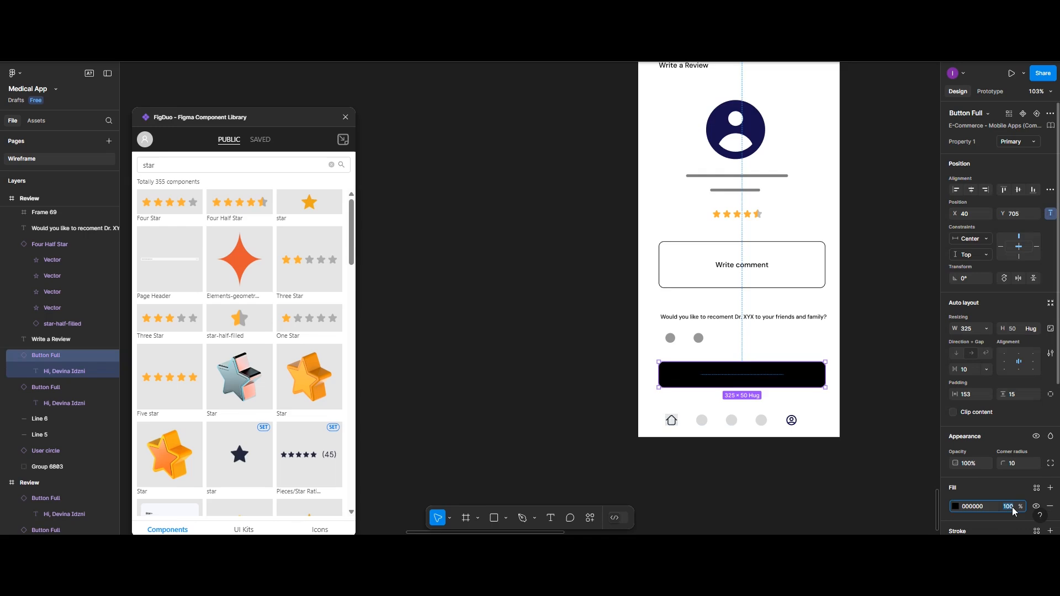
pyautogui.write('50')
pyautogui.click(720, 383)
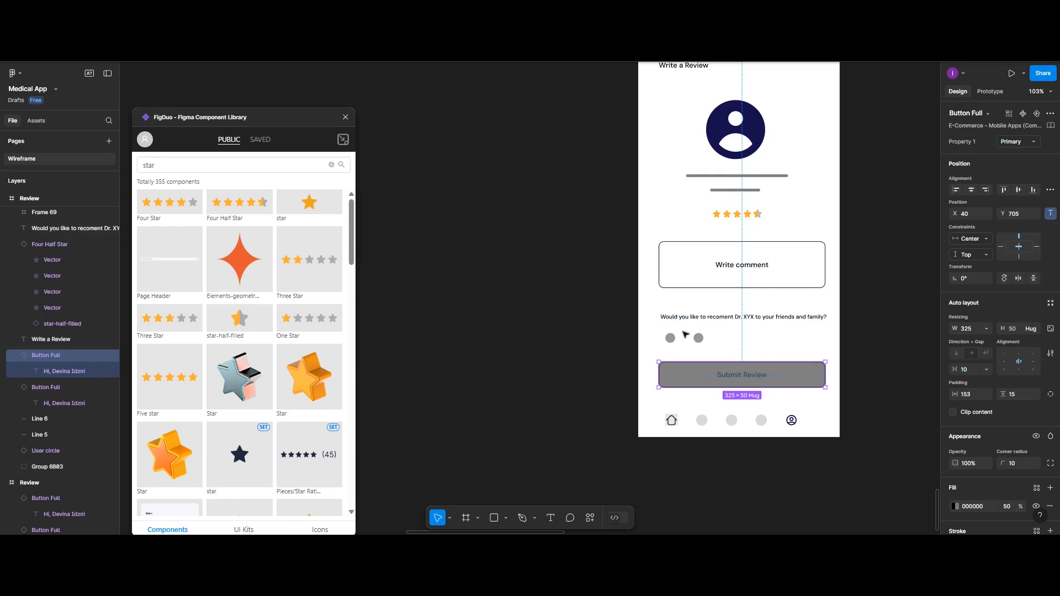
# Step: Examine the whole "Write a Review" screen, from its title down to the navigation bar
pyautogui.scroll(-3, 685, 334)
pyautogui.scroll(-2, 690, 332)
pyautogui.scroll(2, 699, 330)
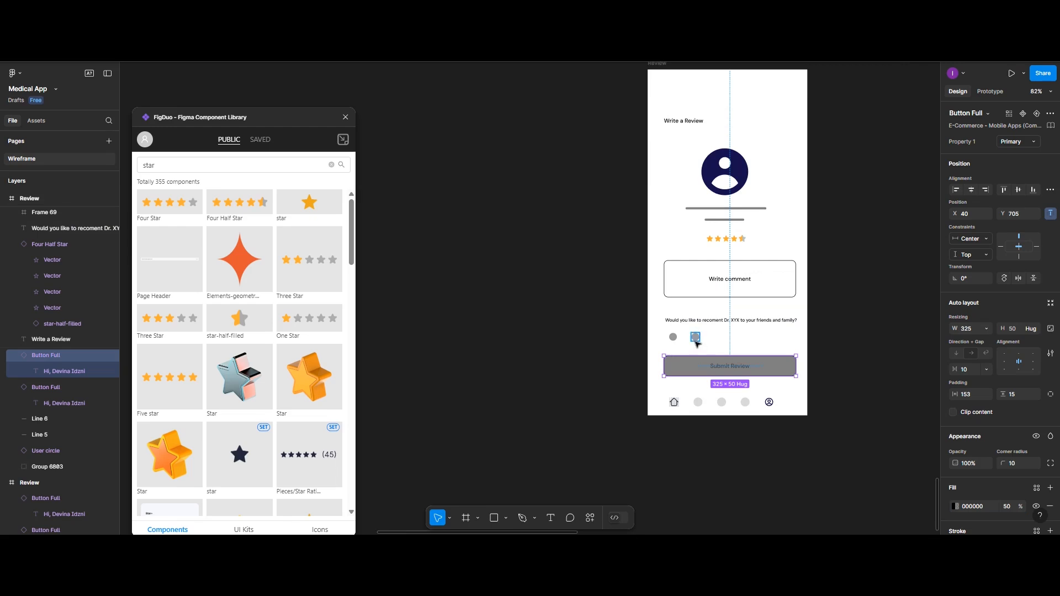
pyautogui.hscroll(-2, 697, 342)
pyautogui.hscroll(5, 694, 337)
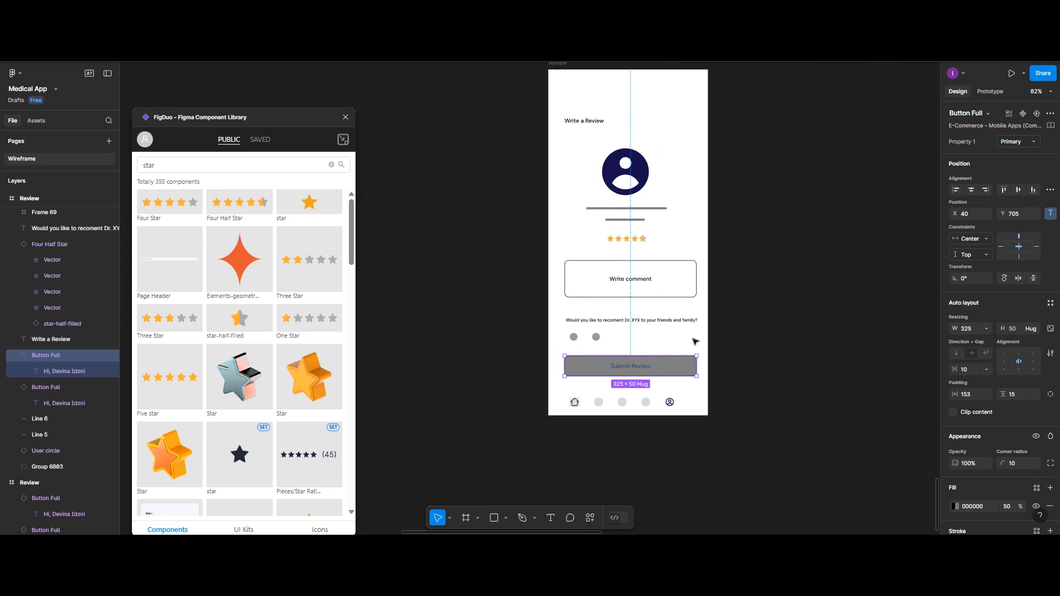
pyautogui.scroll(-2, 669, 328)
pyautogui.hscroll(-2, 668, 326)
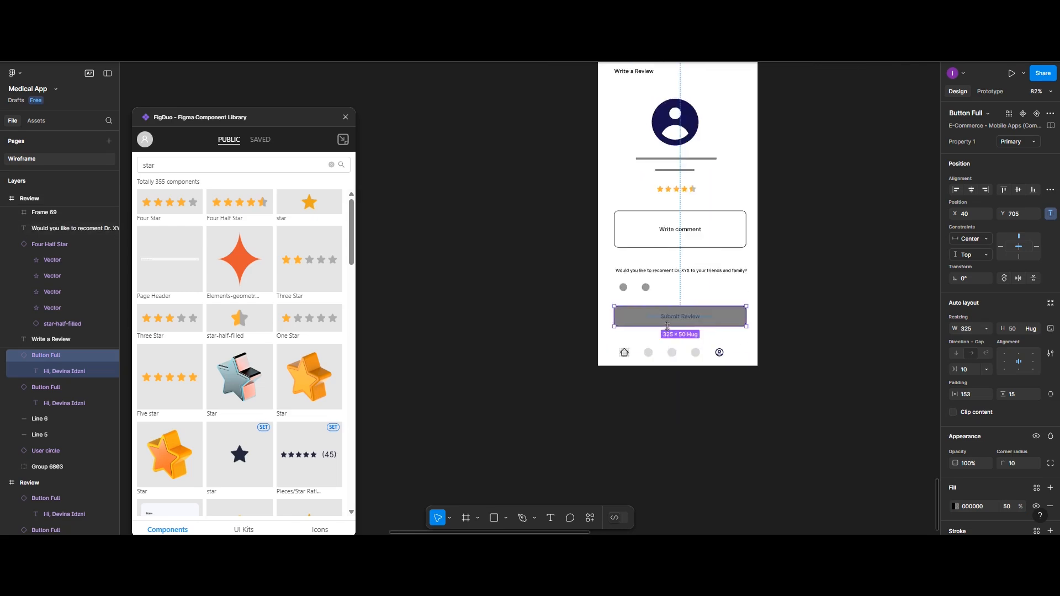
pyautogui.scroll(3, 666, 325)
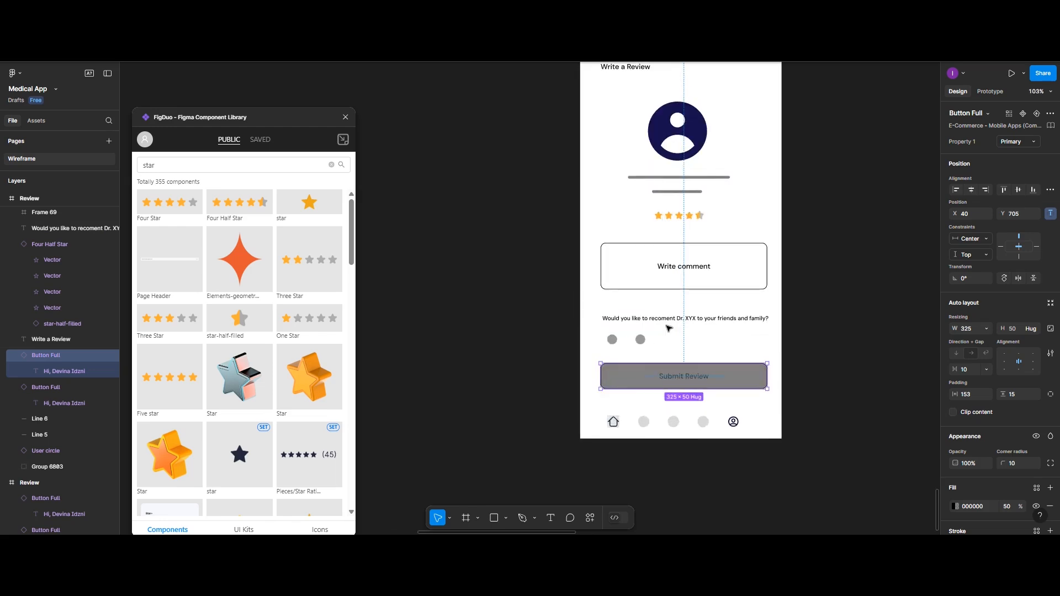
pyautogui.scroll(-1, 668, 328)
pyautogui.scroll(2, 611, 289)
pyautogui.scroll(-2, 579, 286)
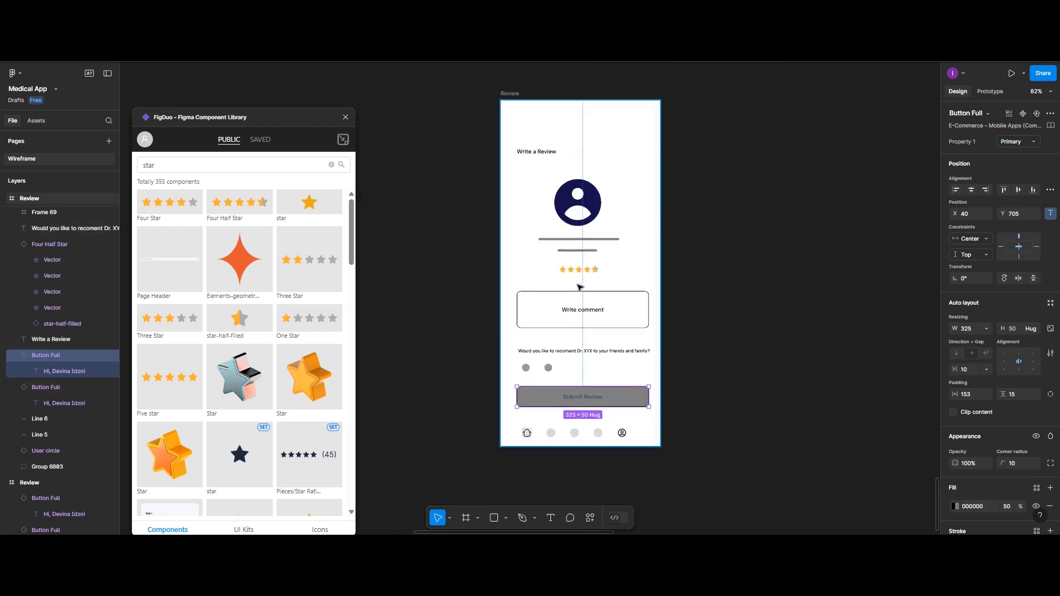
# Step: Duplicate the whole "Write a Review" frame to the right of the original, at X 3274, Y 8266
pyautogui.click(509, 93)
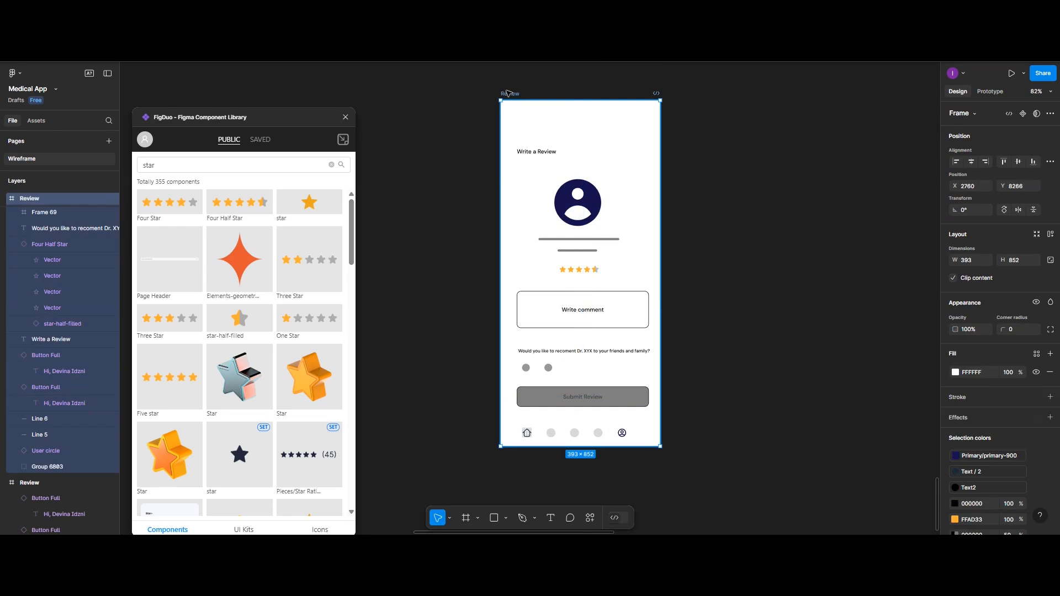
pyautogui.moveTo(659, 120); pyautogui.dragTo(727, 116)
pyautogui.moveTo(736, 110); pyautogui.dragTo(719, 90)
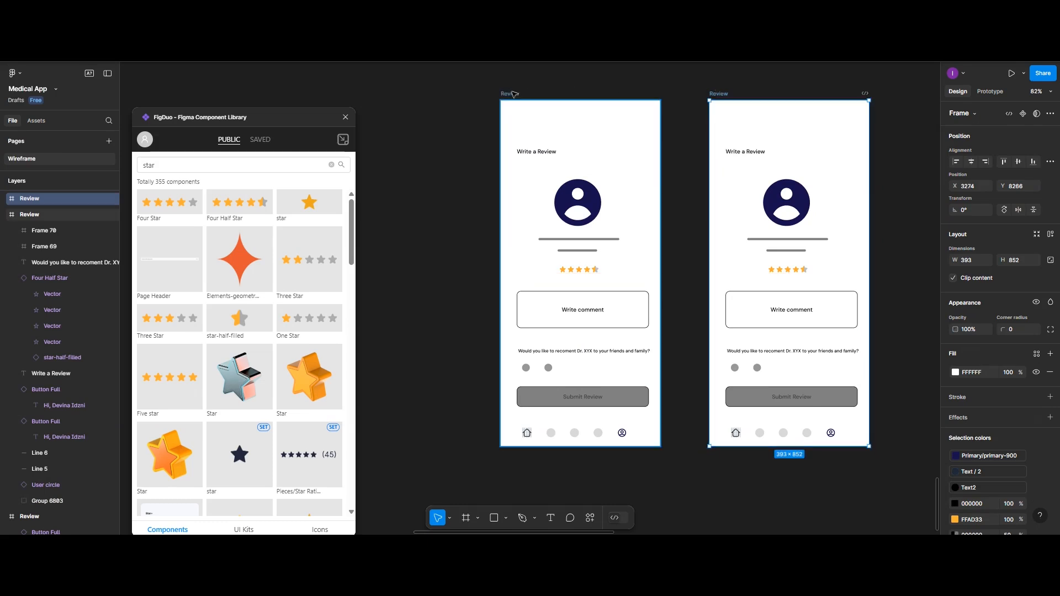
# Step: Rename the original review frame "Unsubmited Review" and its duplicate "Submited Review"
pyautogui.click(504, 95)
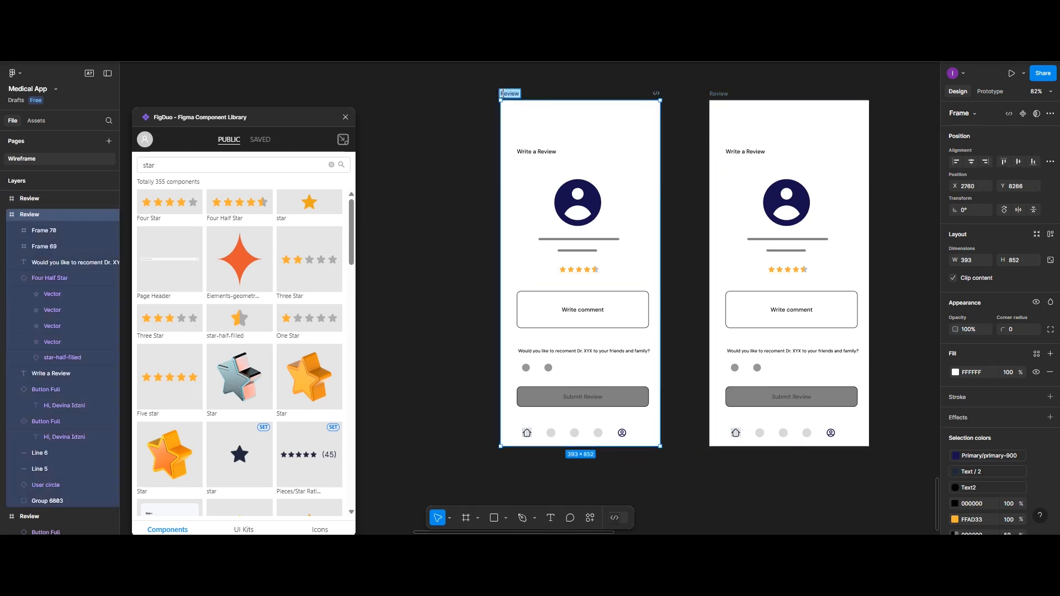
pyautogui.write('Unsubm')
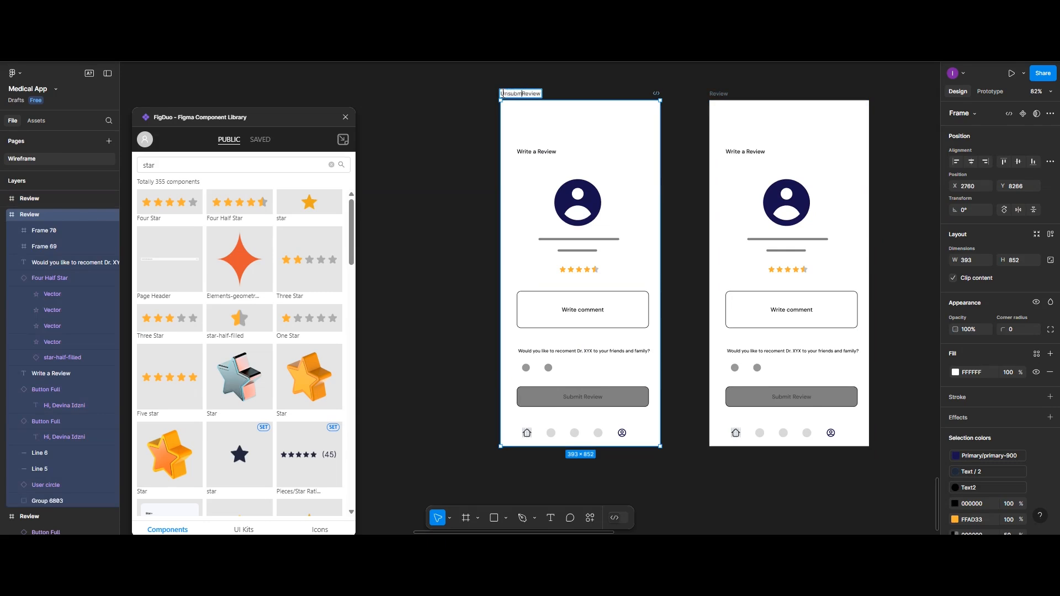
pyautogui.write('ited')
pyautogui.click(712, 95)
pyautogui.doubleClick(711, 94)
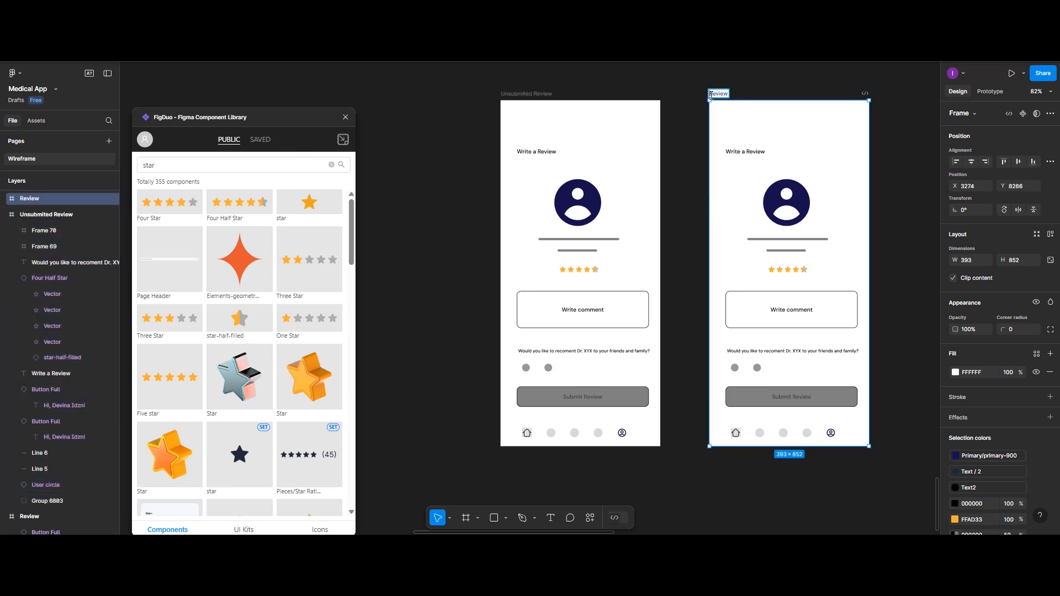
pyautogui.write('Submited')
pyautogui.click(600, 270)
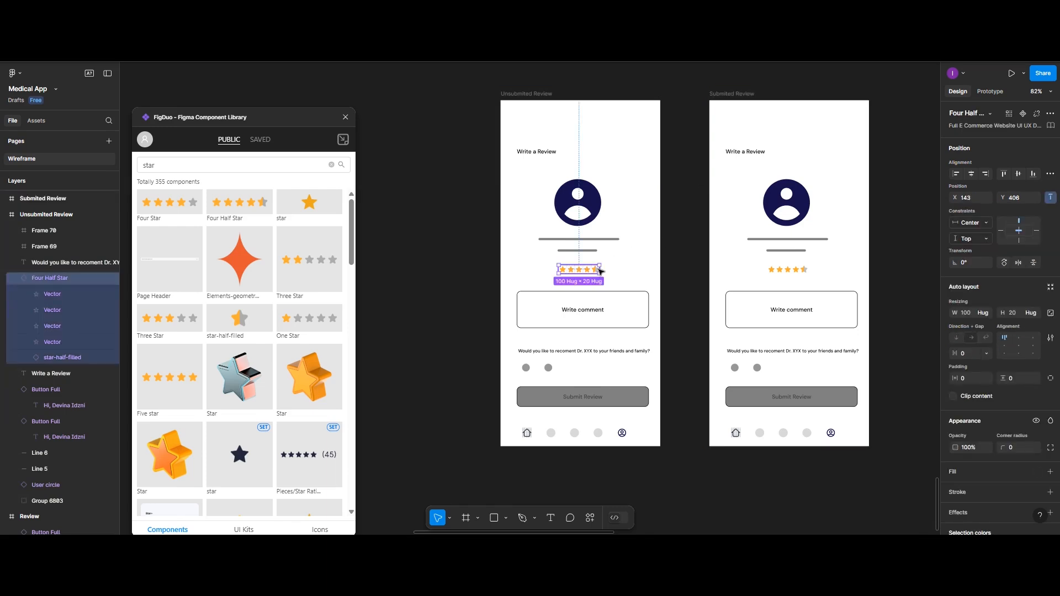
pyautogui.press('Delete')
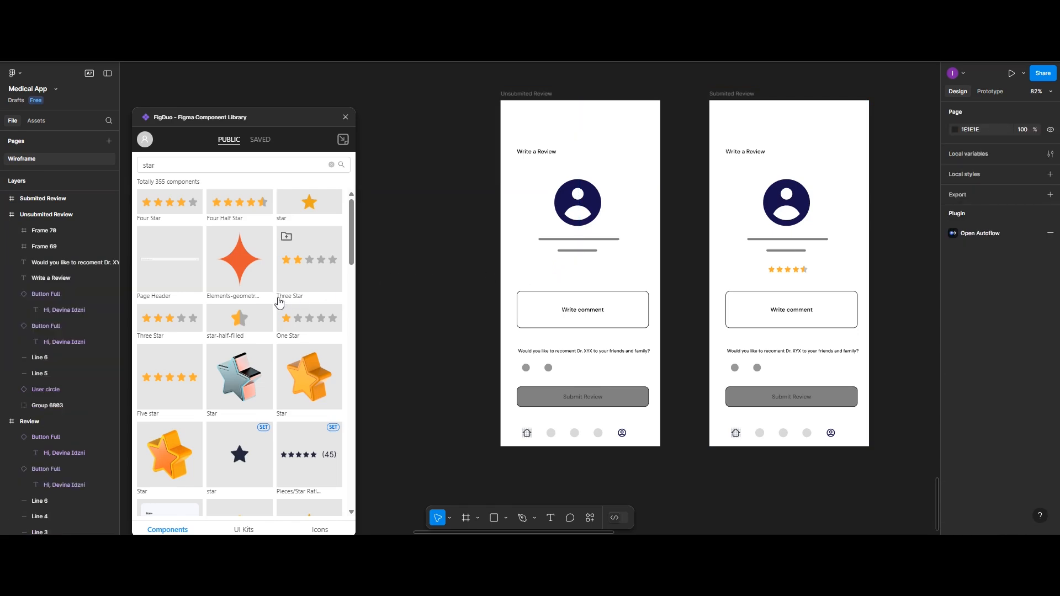
pyautogui.scroll(-5, 293, 331)
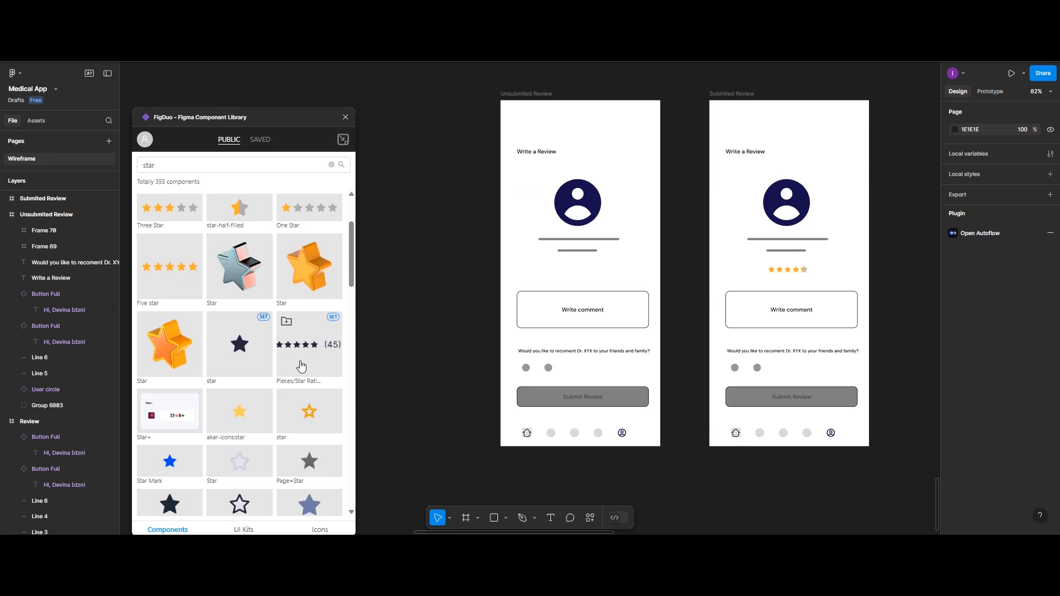
pyautogui.scroll(-5, 297, 373)
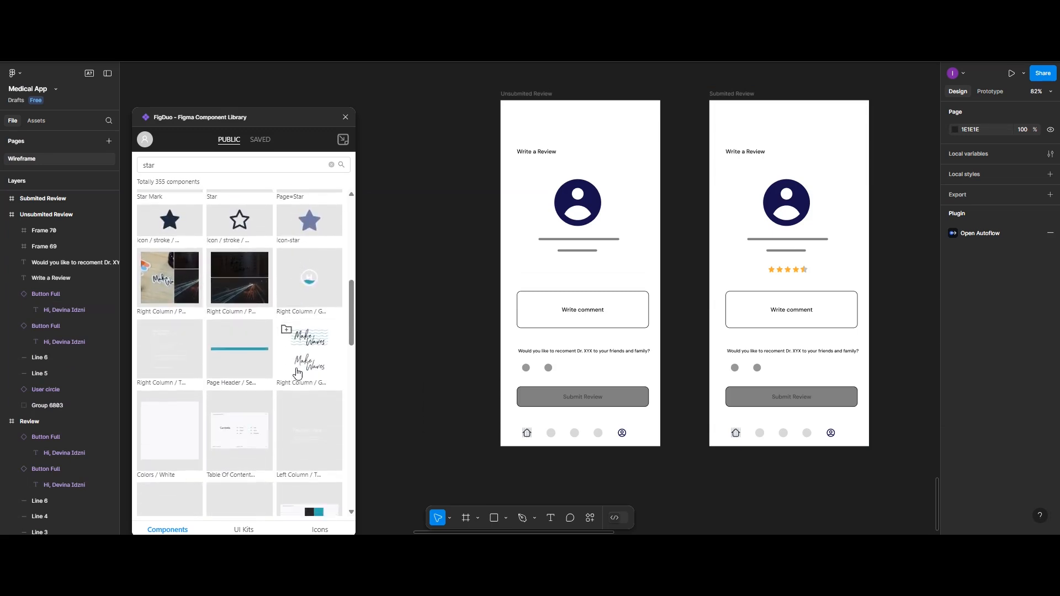
pyautogui.scroll(10, 298, 373)
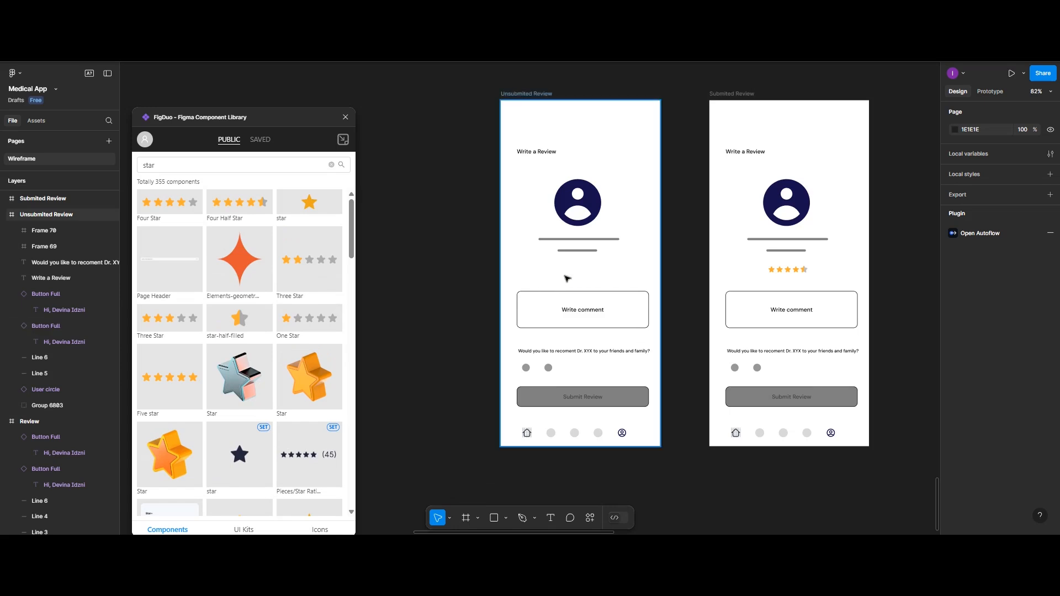
pyautogui.hotkey('ctrl', 'v')
# Step: Recolour the star rating in the Unsubmited Review screen from orange to grey 979797
pyautogui.scroll(-3, 1021, 441)
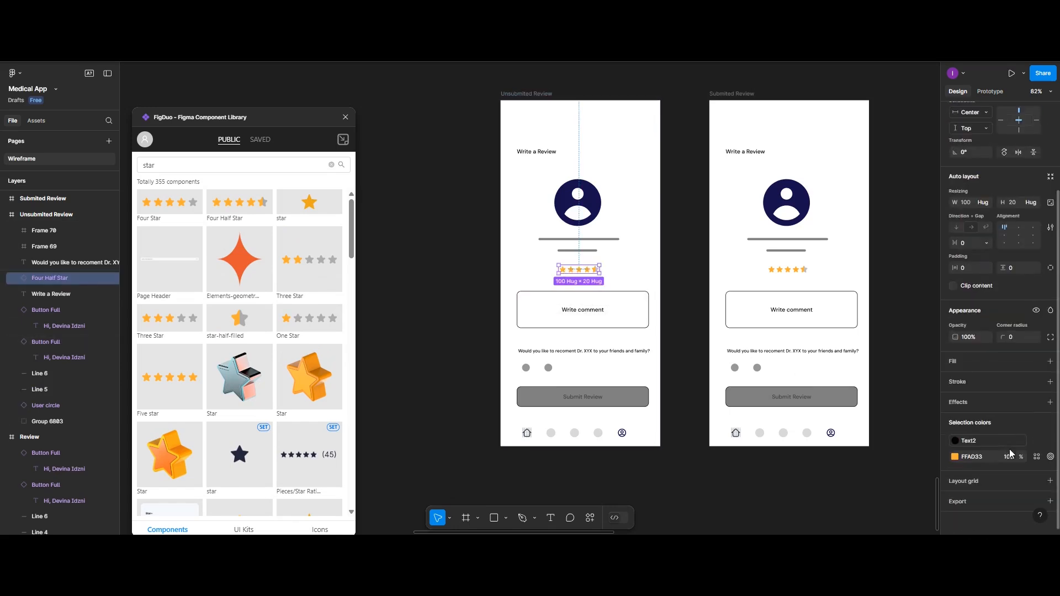
pyautogui.click(954, 457)
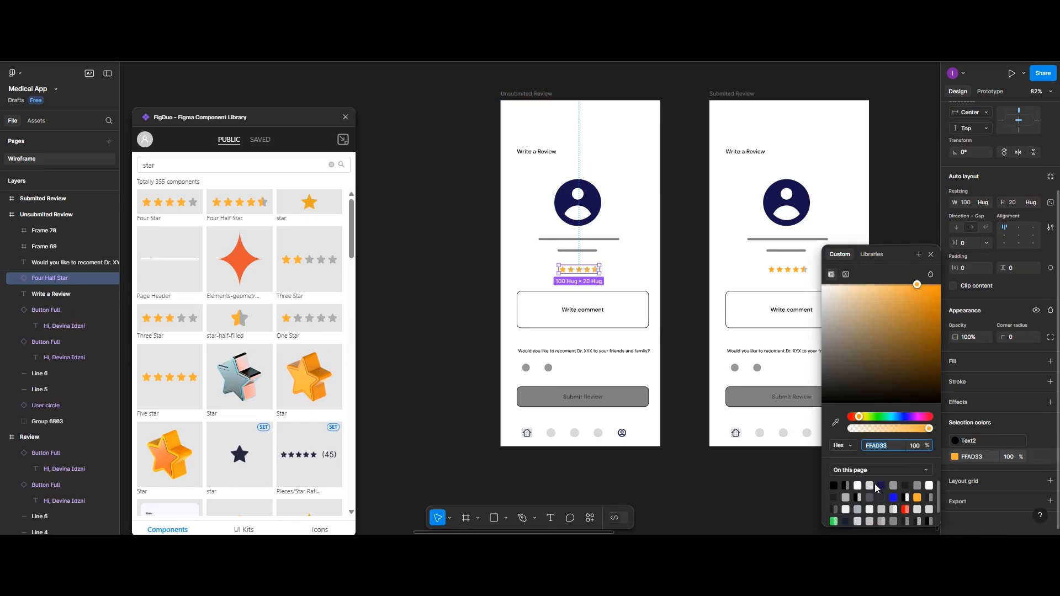
pyautogui.click(894, 485)
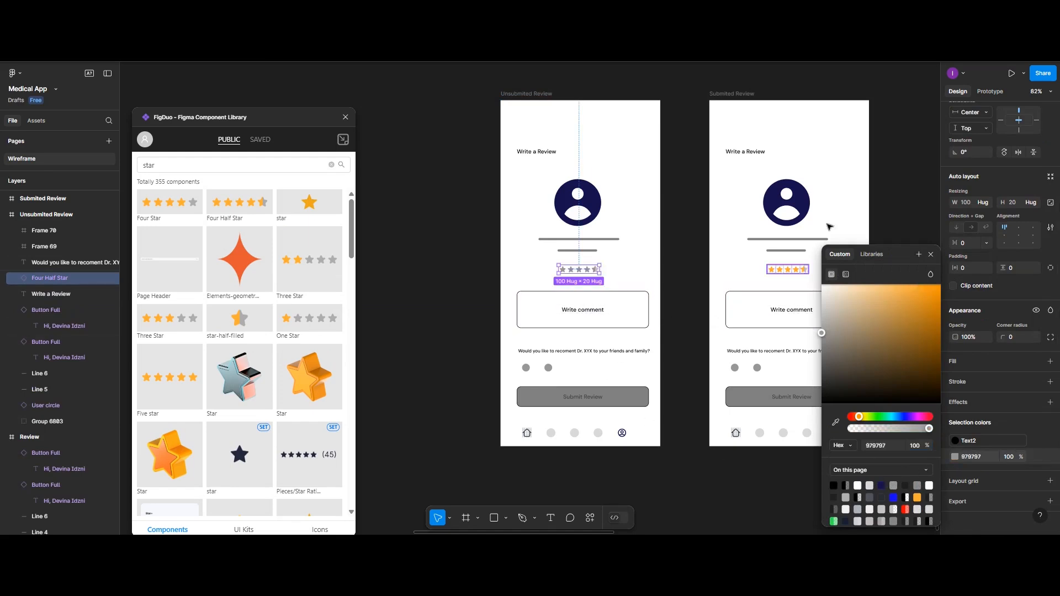
pyautogui.click(882, 220)
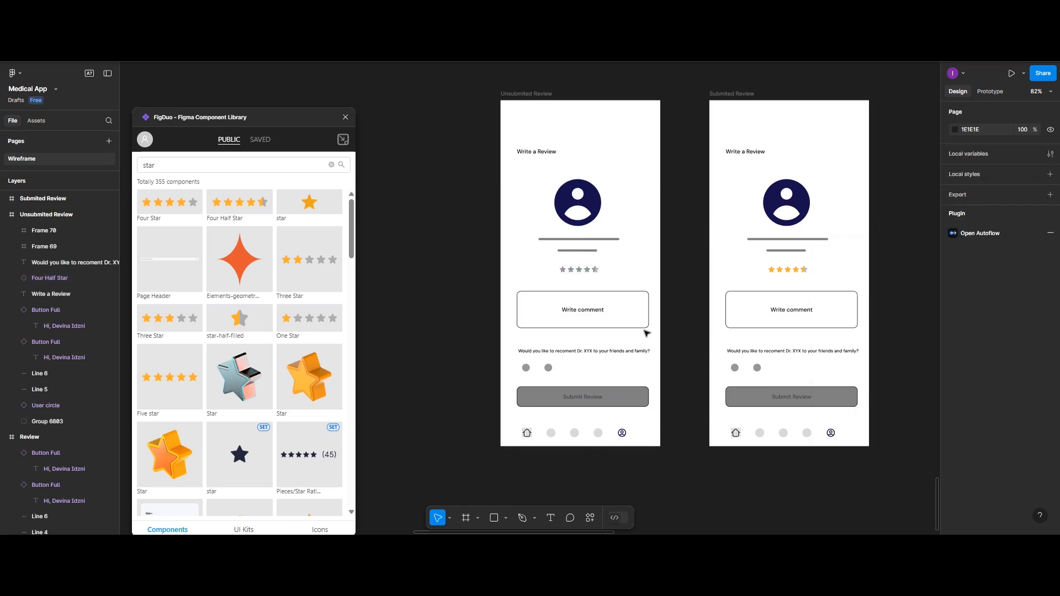
# Step: Replace the "Write comment" text in the Submited Review screen's comment box with "review text"
pyautogui.click(789, 313)
pyautogui.doubleClick(787, 313)
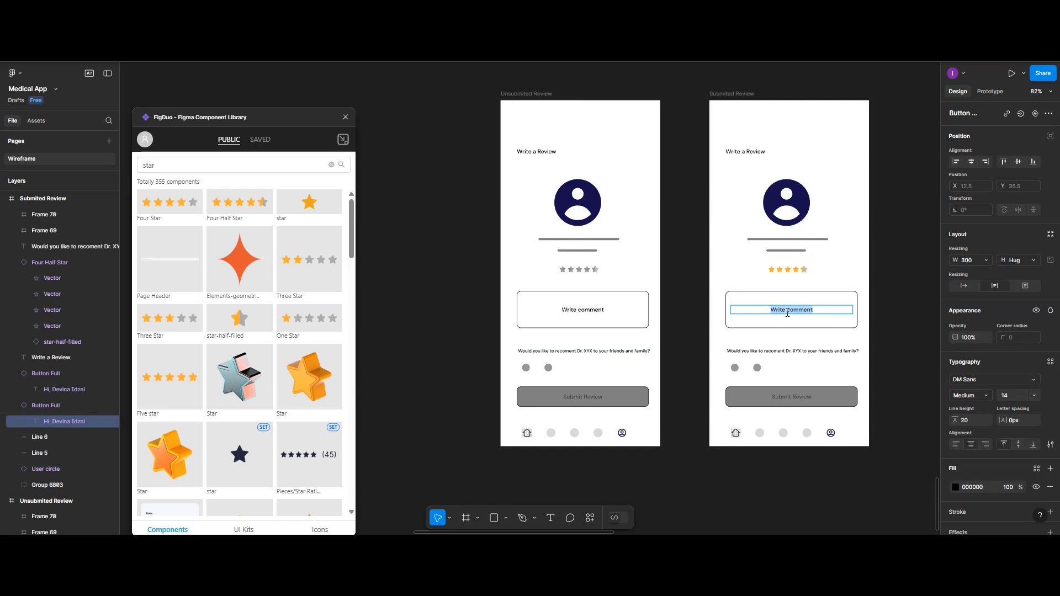
pyautogui.write('Teview')
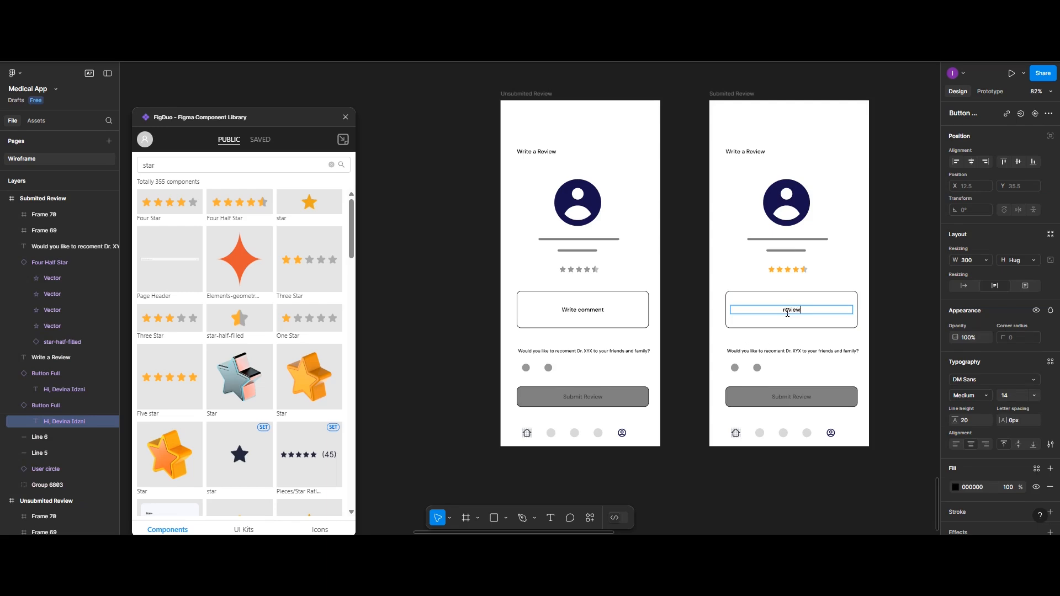
pyautogui.write(' text')
# Step: Fill the second recommendation circle in the Submited Review screen with red FE0000 at 50% opacity
pyautogui.click(757, 368)
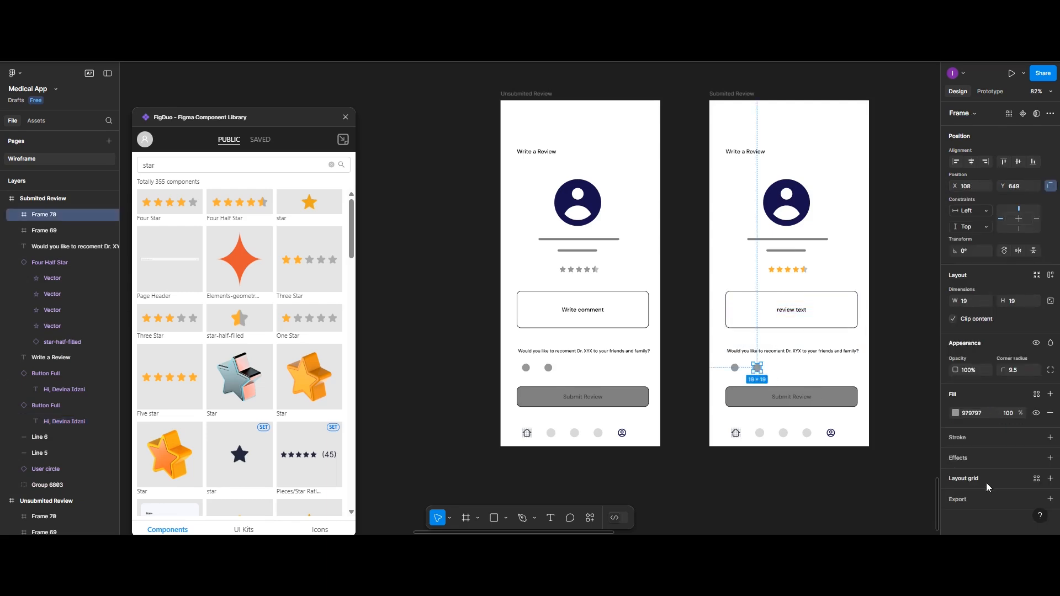
pyautogui.click(955, 413)
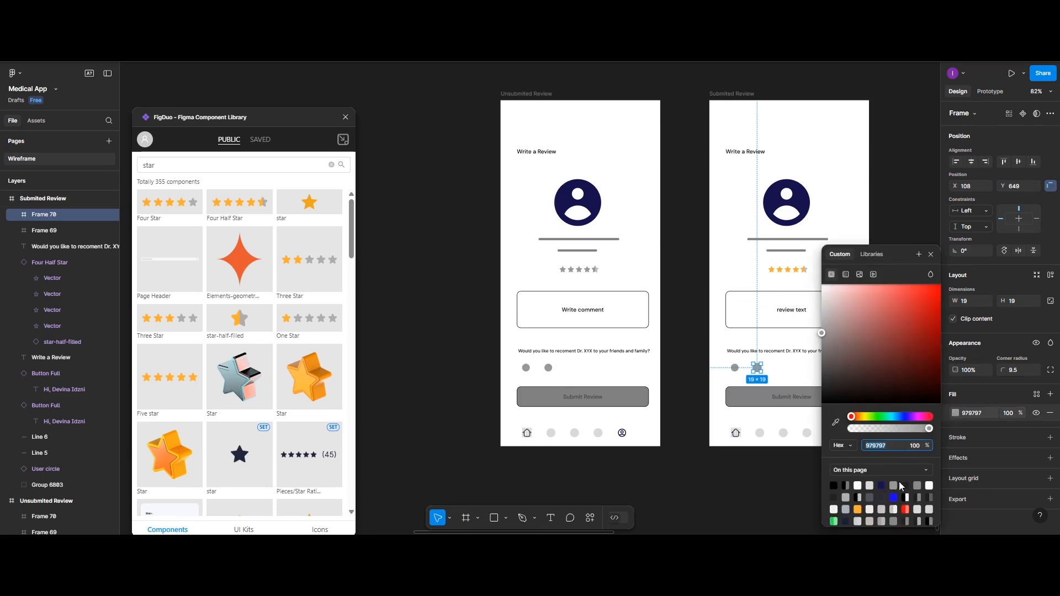
pyautogui.click(905, 507)
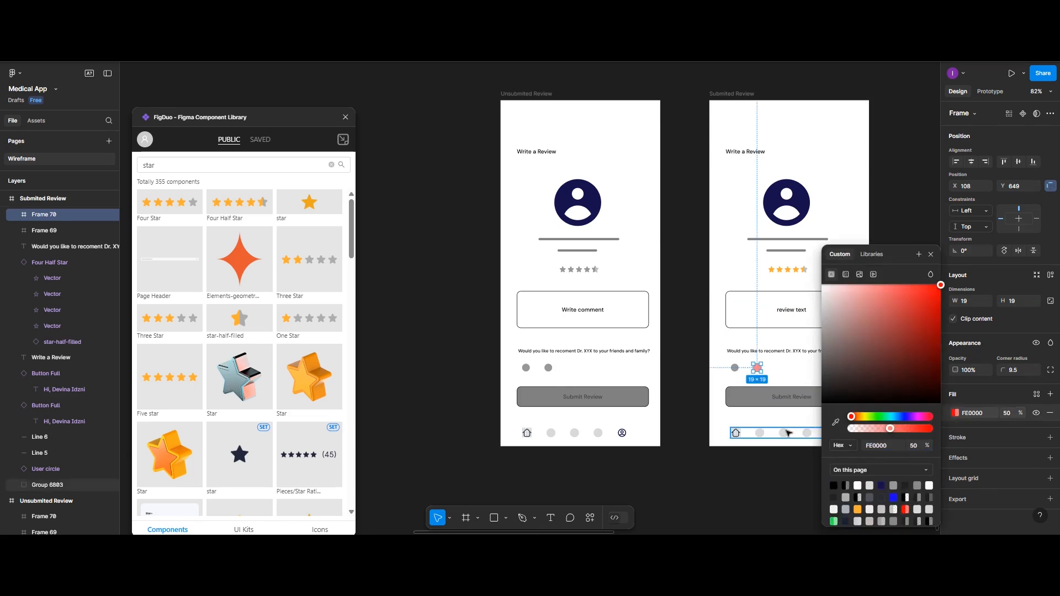
# Step: Set the black fill opacity of the Submited Review screen's "Submit Review" button to 100%
pyautogui.click(771, 400)
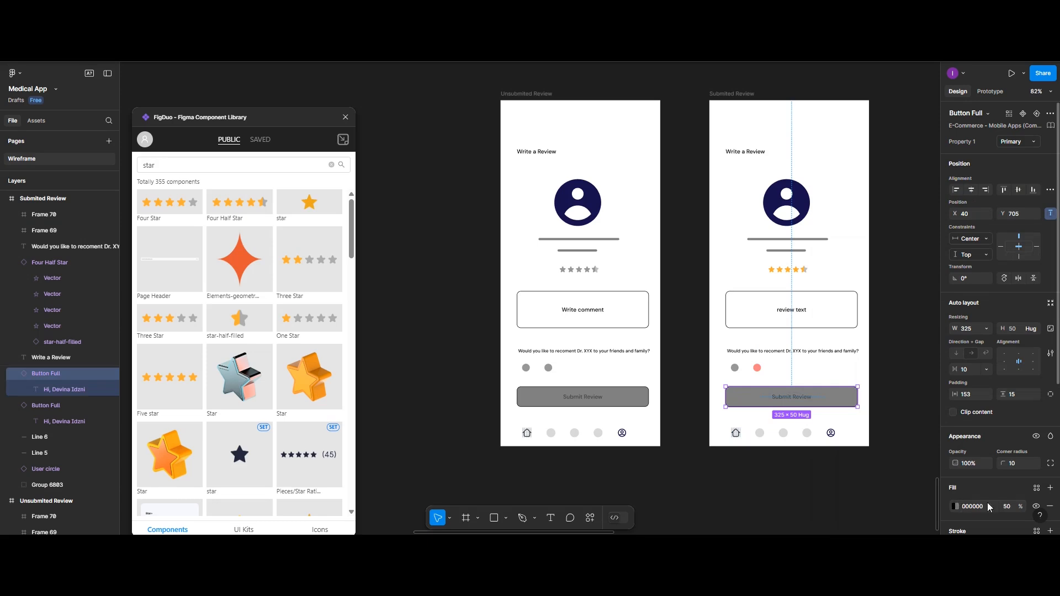
pyautogui.click(1007, 506)
pyautogui.write('100')
# Step: Change the "Submit Review" label inside the solid black button to white FFFFFF at 100% opacity
pyautogui.click(795, 397)
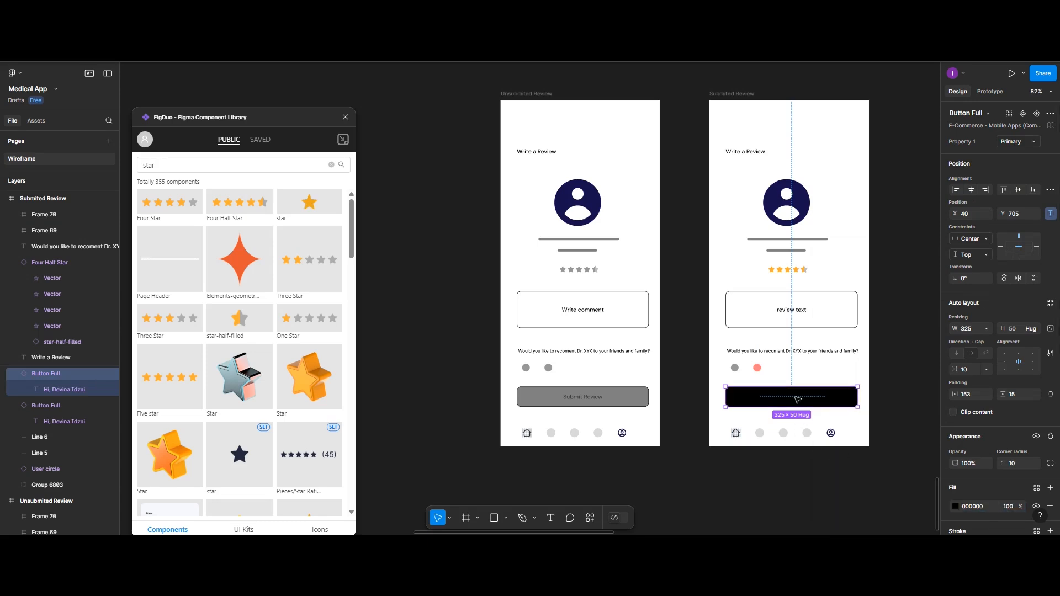
pyautogui.doubleClick(797, 399)
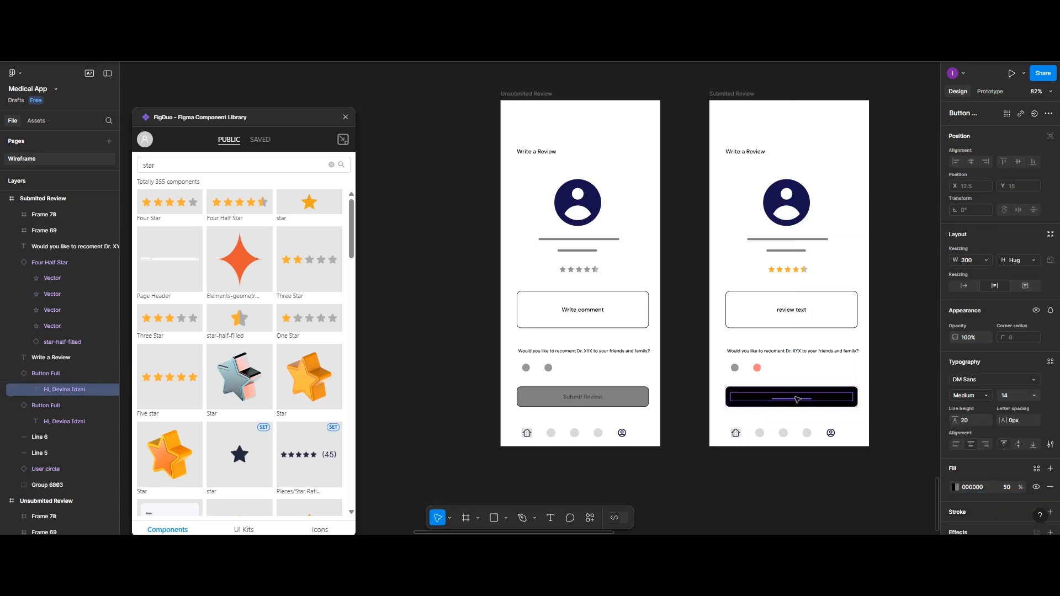
pyautogui.click(956, 488)
pyautogui.click(857, 485)
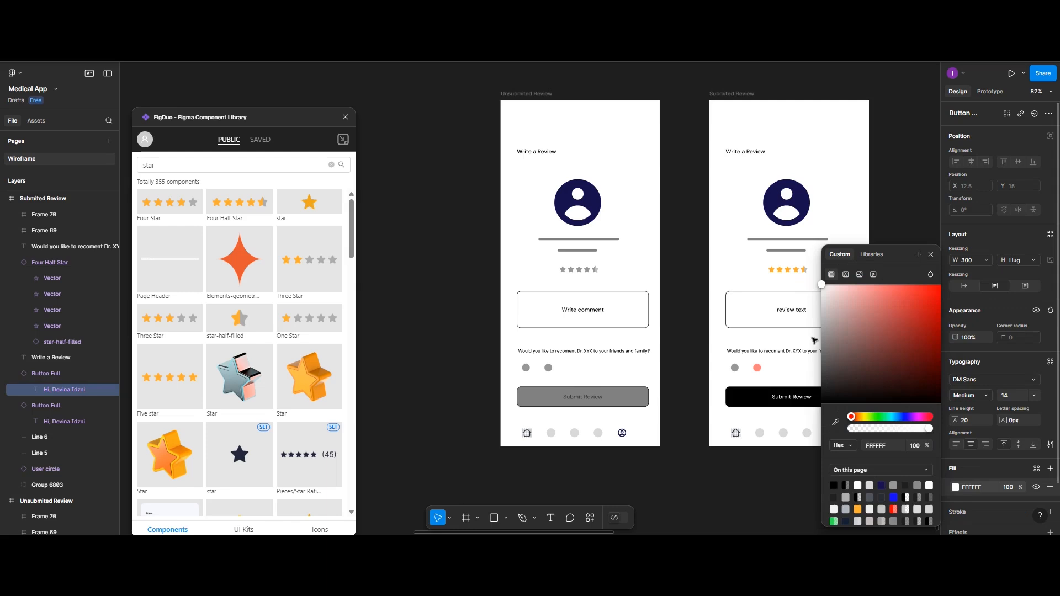
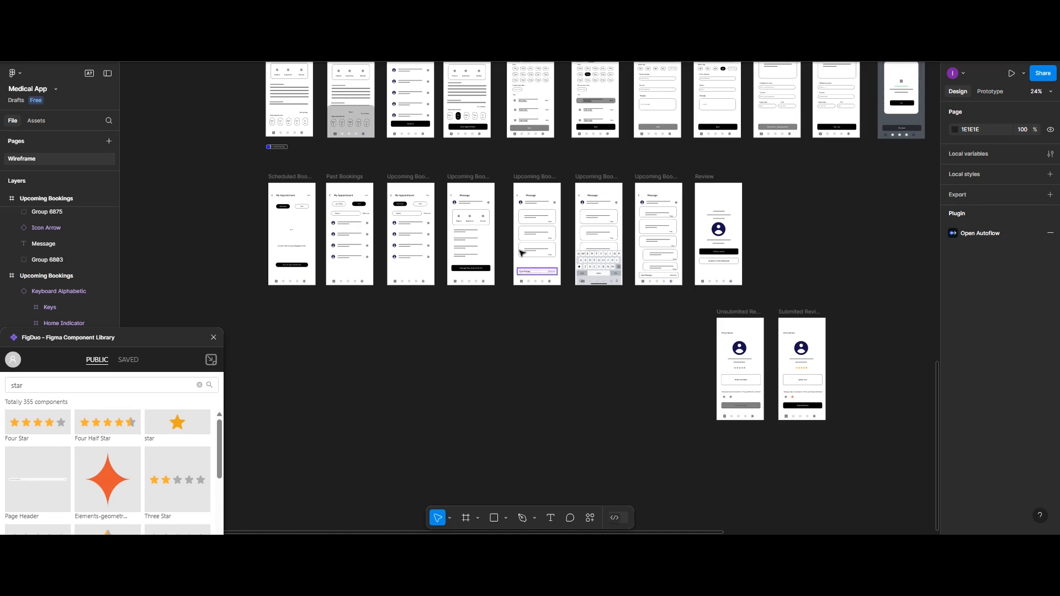
# Step: Look through the booking, appointment, message and review screens for a layout to reuse
pyautogui.scroll(4, 409, 311)
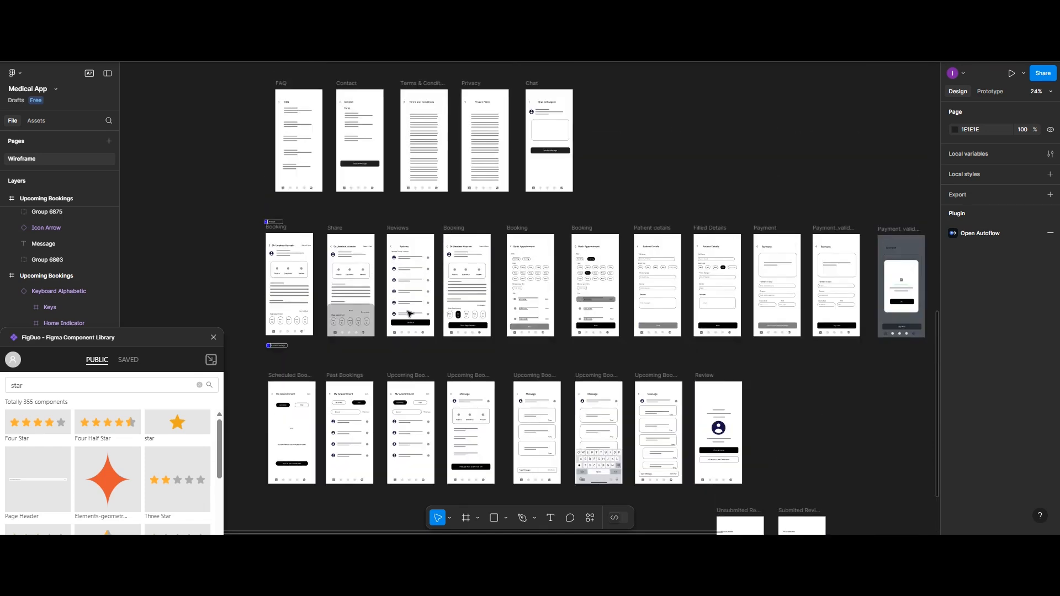
pyautogui.scroll(-1, 409, 313)
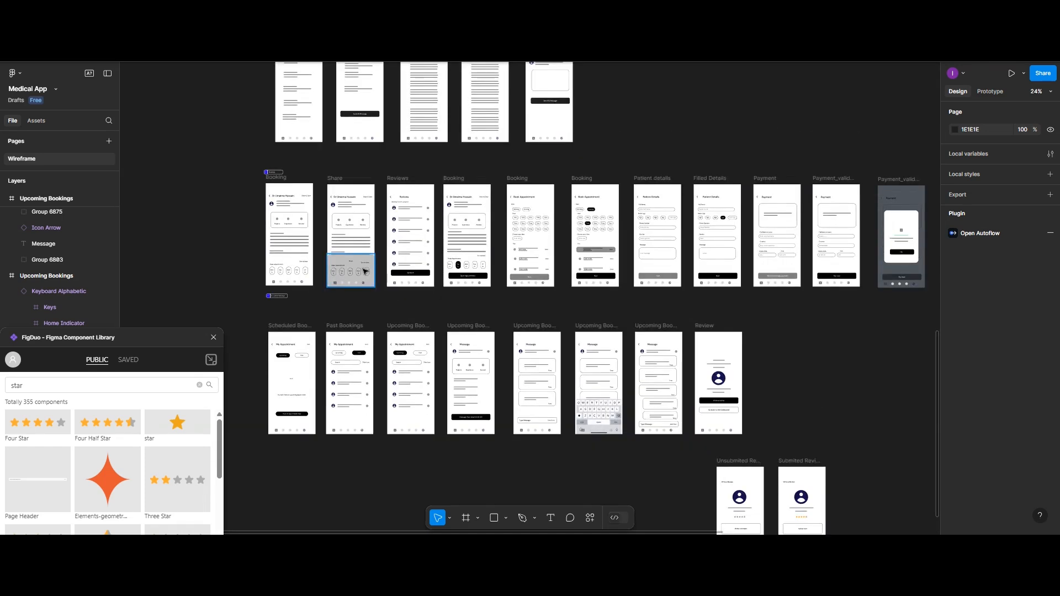
pyautogui.scroll(-1, 572, 310)
pyautogui.scroll(-1, 572, 309)
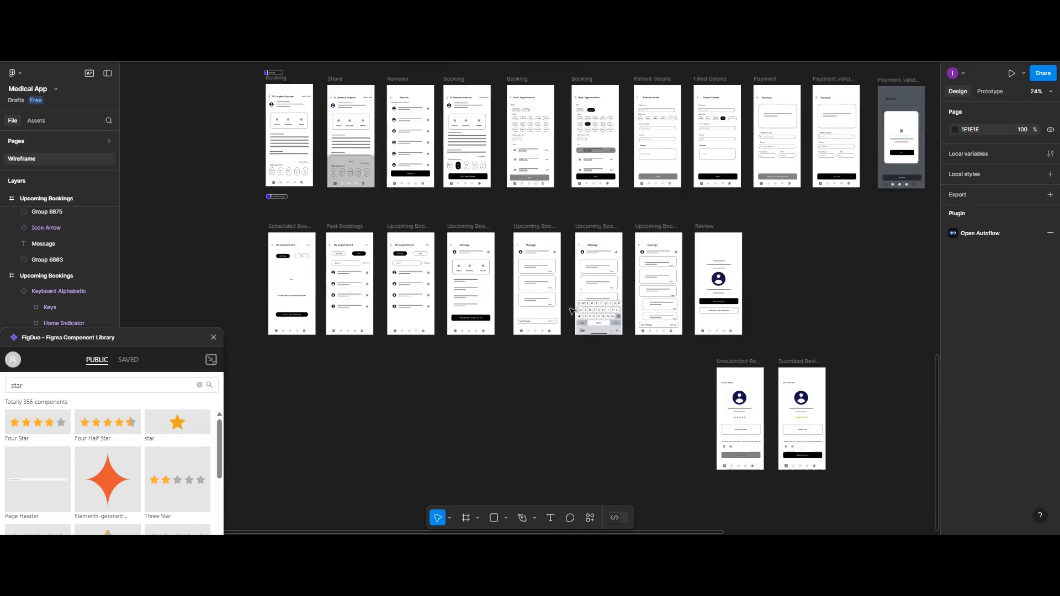
pyautogui.scroll(3, 572, 310)
pyautogui.scroll(2, 409, 285)
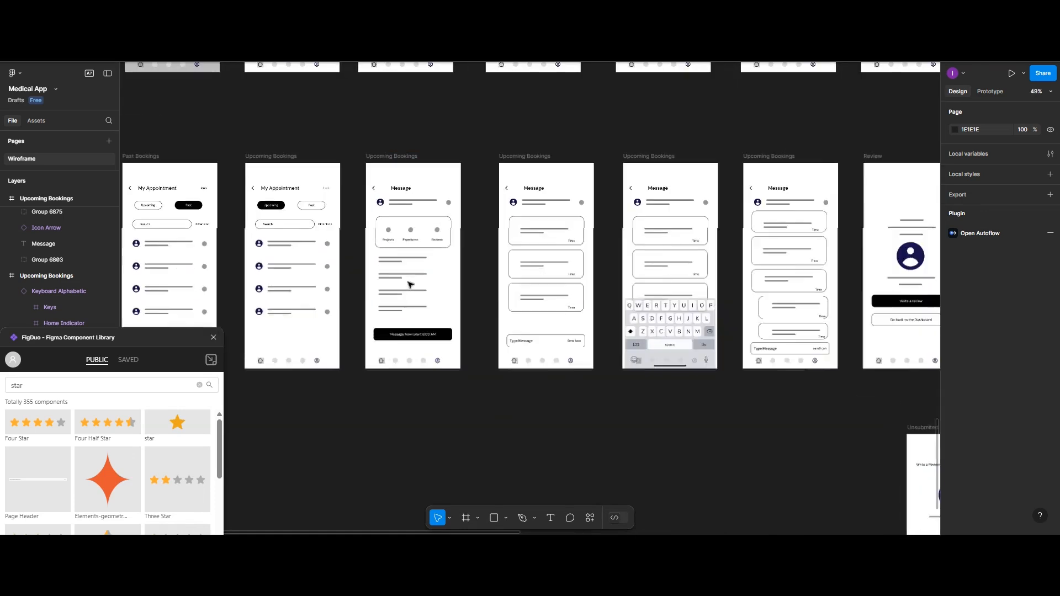
pyautogui.hscroll(-3, 407, 283)
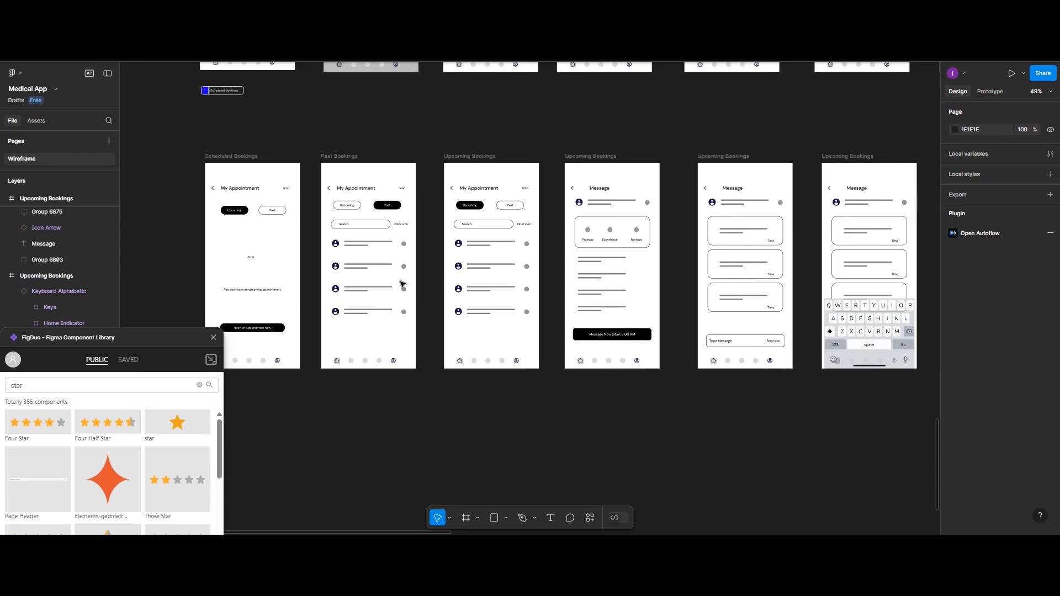
pyautogui.hscroll(3, 496, 296)
pyautogui.hscroll(3, 495, 295)
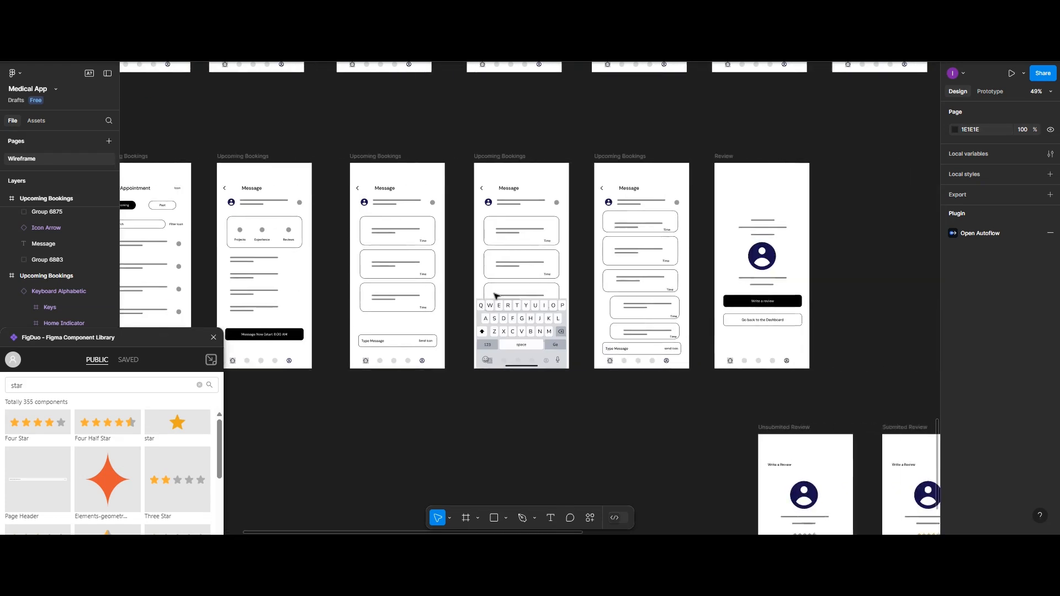
pyautogui.hscroll(-3, 495, 295)
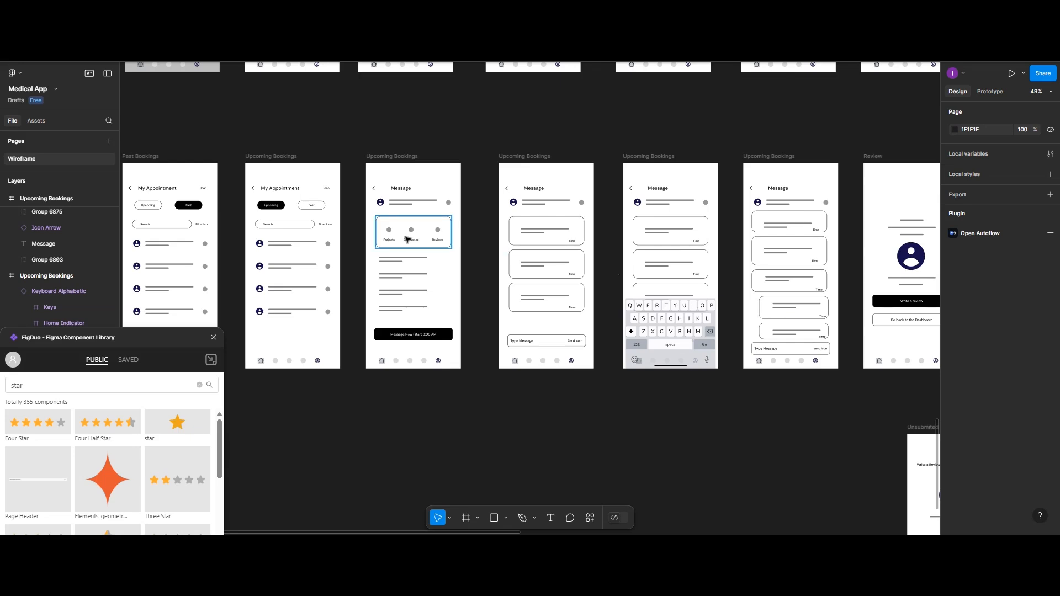
# Step: Duplicate the Message screen containing the Projects, Experience and Reviews card into the empty area below its row, at X 318, Y 8583
pyautogui.click(380, 158)
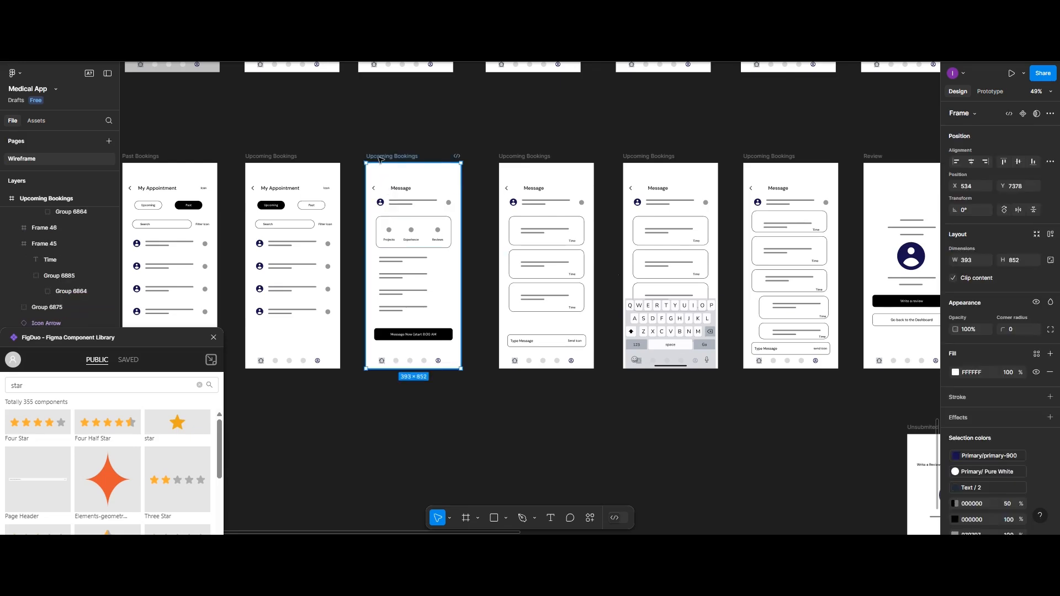
pyautogui.moveTo(380, 159); pyautogui.dragTo(325, 459)
pyautogui.scroll(-4, 331, 354)
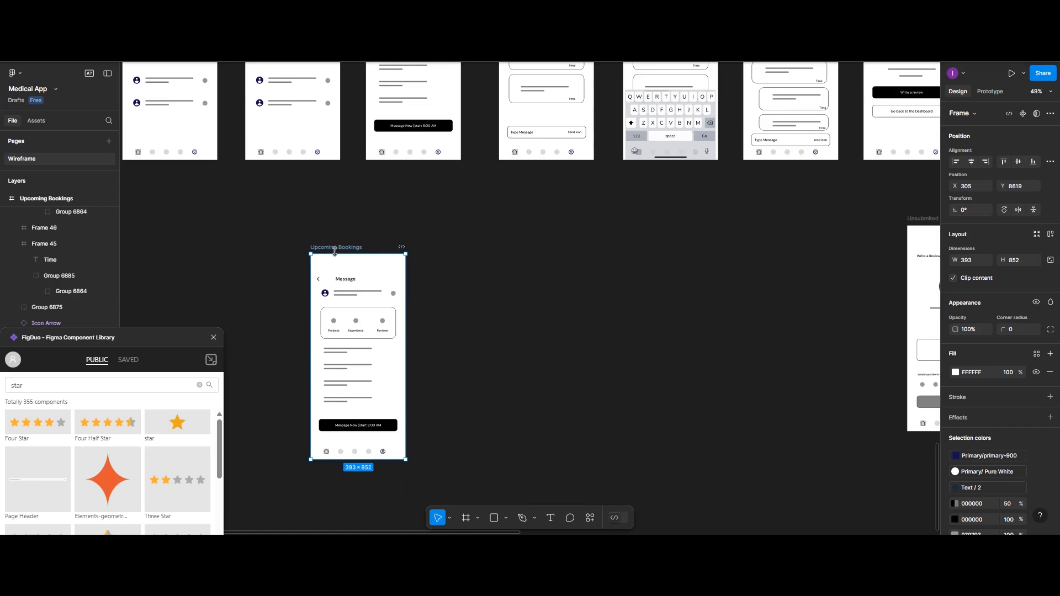
pyautogui.scroll(5, 334, 251)
pyautogui.scroll(-2, 334, 221)
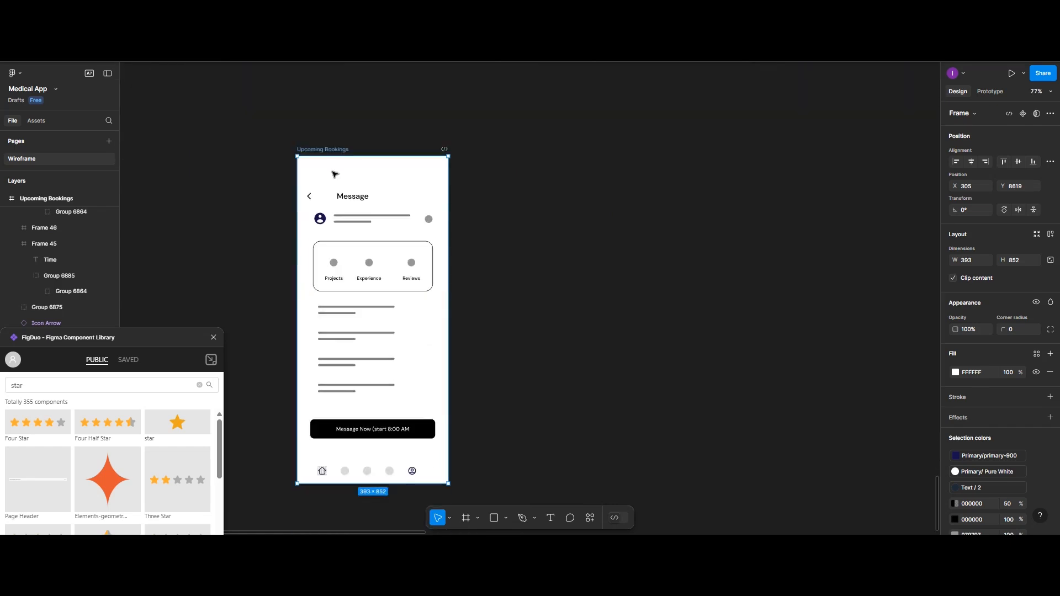
pyautogui.moveTo(339, 148); pyautogui.dragTo(343, 135)
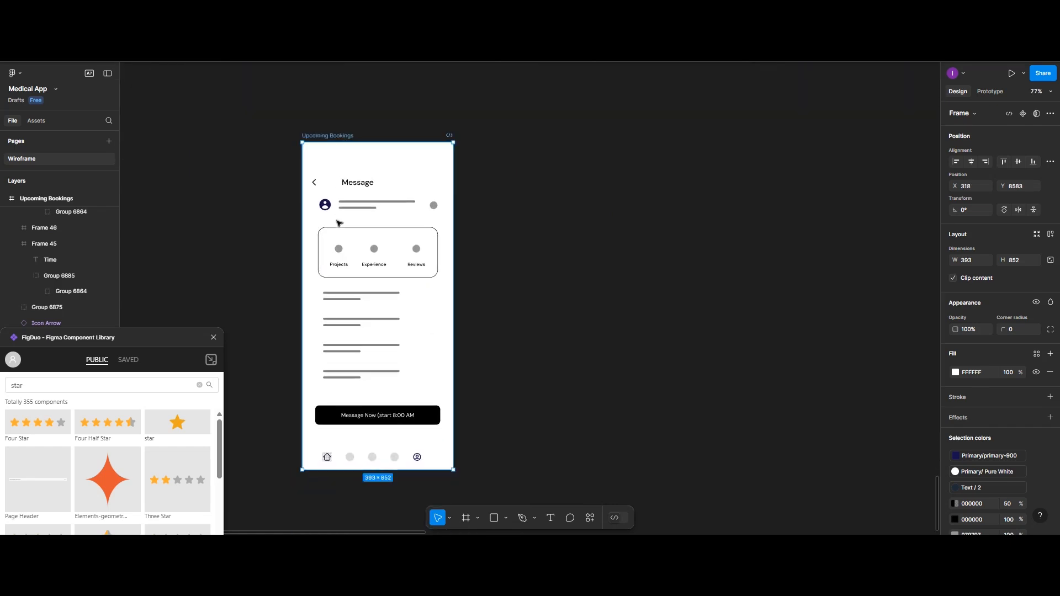
# Step: Change the duplicated screen's title text to "My Appointment"
pyautogui.click(345, 186)
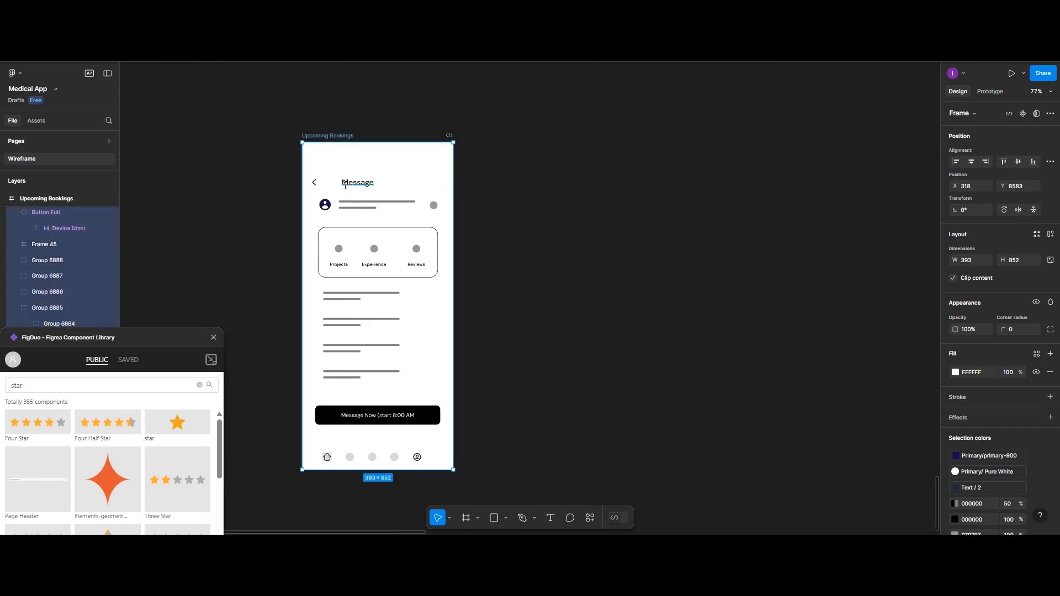
pyautogui.doubleClick(356, 182)
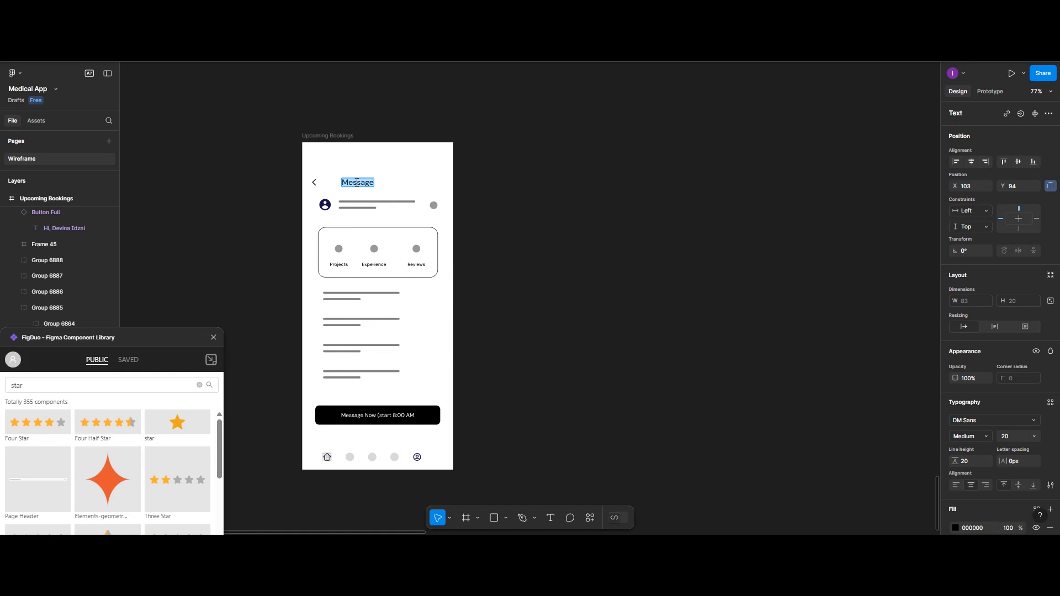
pyautogui.write('My Appointment')
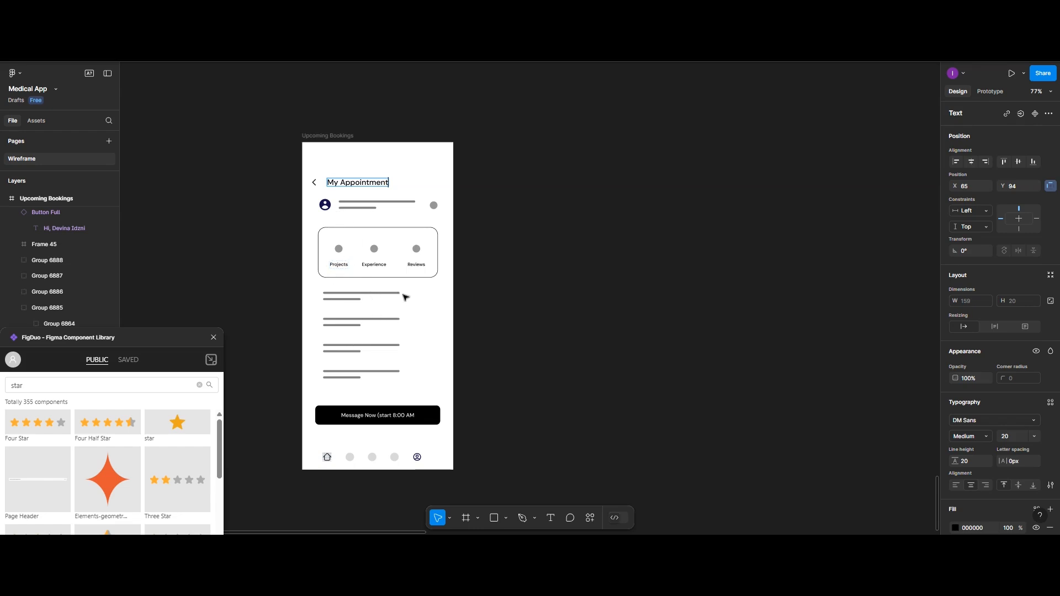
# Step: Delete the small grey circle at the end of the profile row under the "My Appointment" title
pyautogui.click(435, 207)
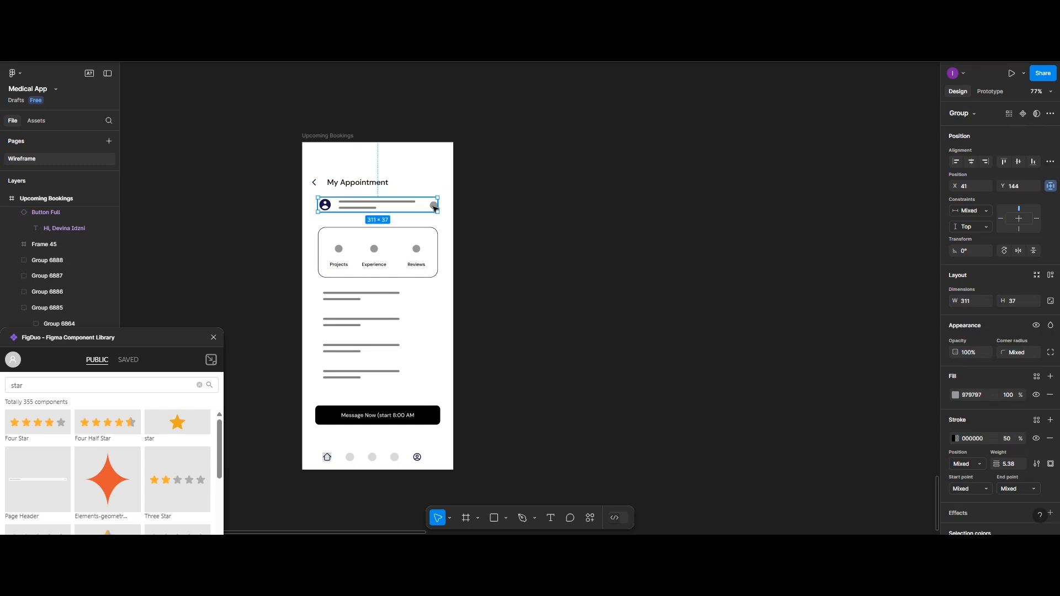
pyautogui.doubleClick(435, 206)
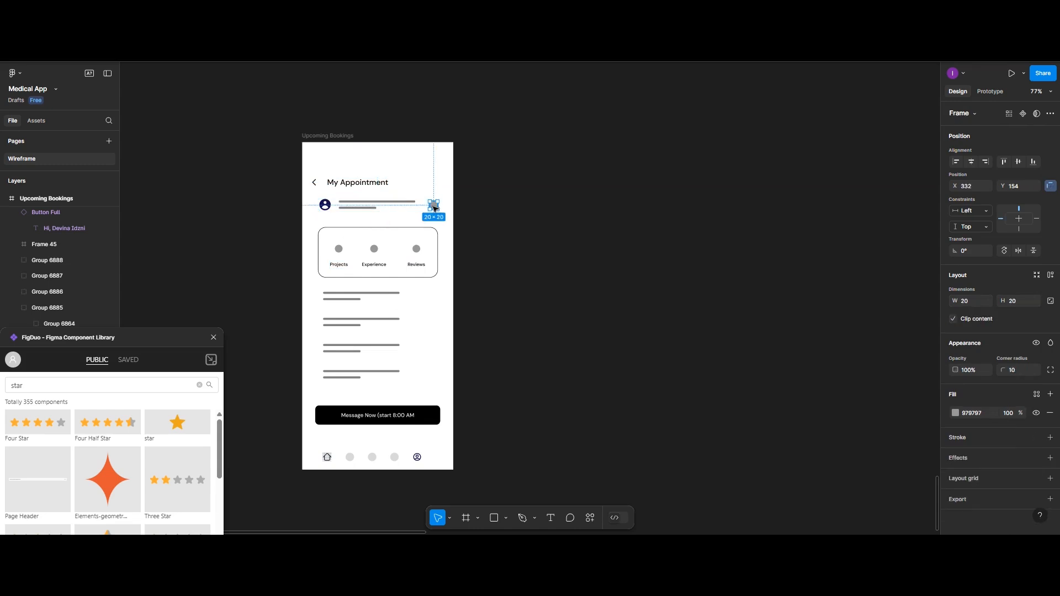
pyautogui.press('Delete')
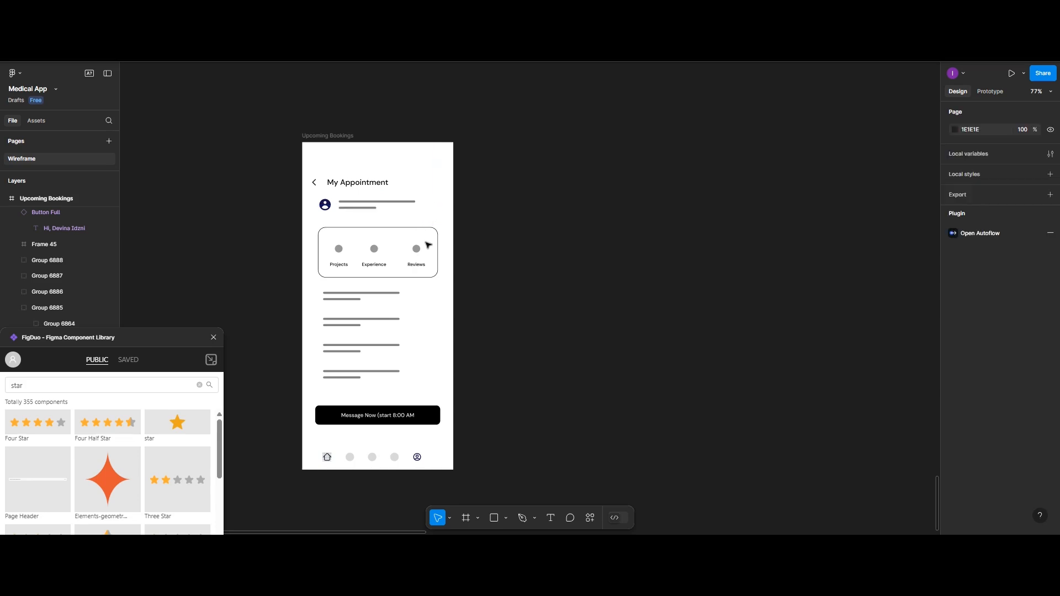
# Step: Add a "Call icon" text placeholder at the end of the profile row, where the grey circle was
pyautogui.click(551, 517)
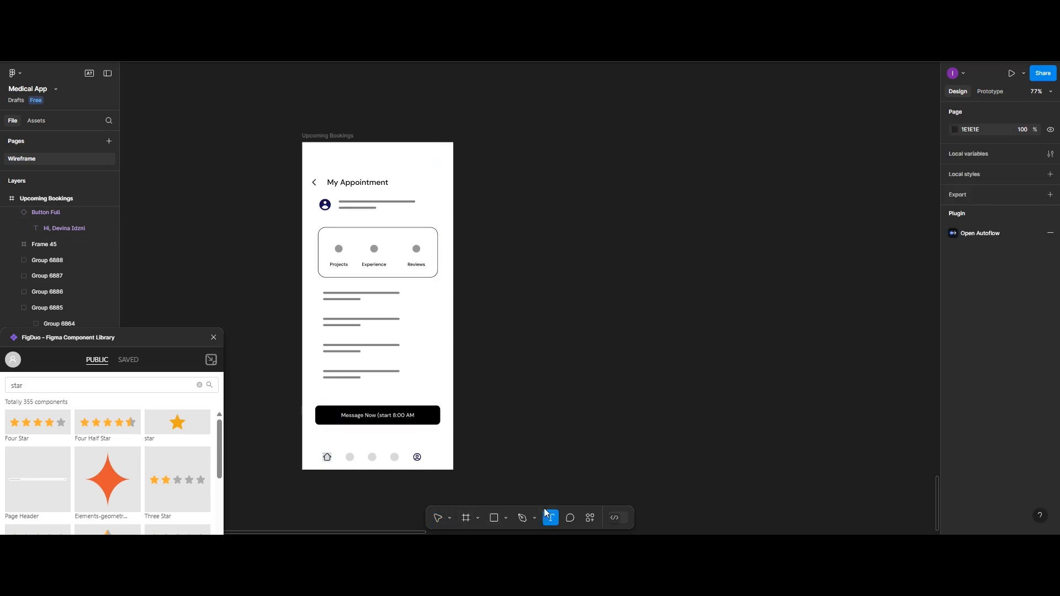
pyautogui.click(429, 206)
pyautogui.write('Call')
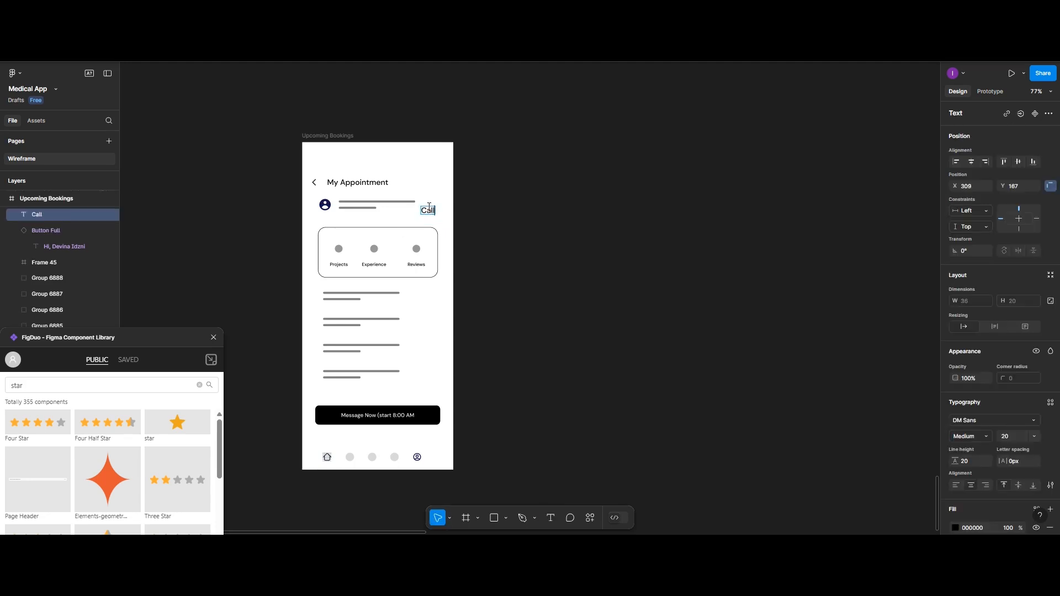
pyautogui.write(' icon')
pyautogui.press('Escape')
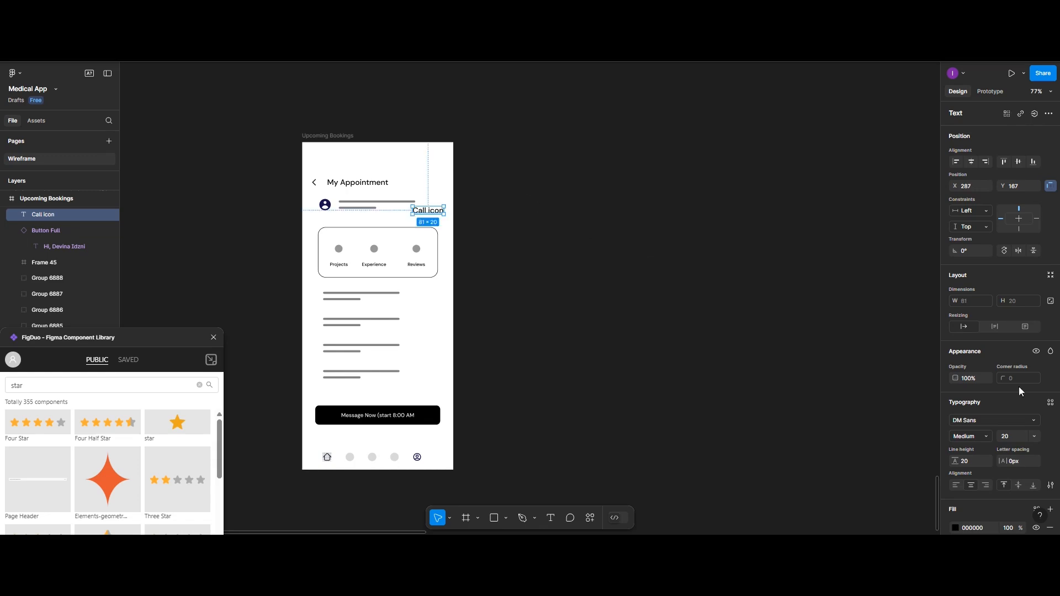
# Step: Set the "Call icon" text to font size 12 and place it at X 311, Y 161 beside the profile lines
pyautogui.click(1034, 436)
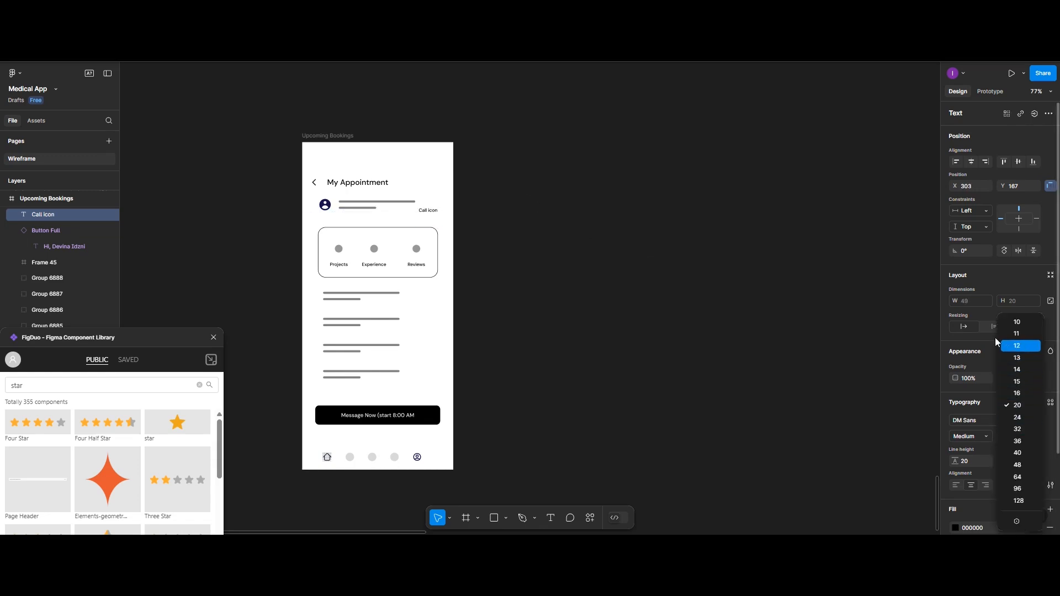
pyautogui.click(1021, 345)
pyautogui.moveTo(435, 211)
pyautogui.mouseDown()
pyautogui.moveTo(437, 182)
pyautogui.moveTo(437, 208)
pyautogui.mouseUp()
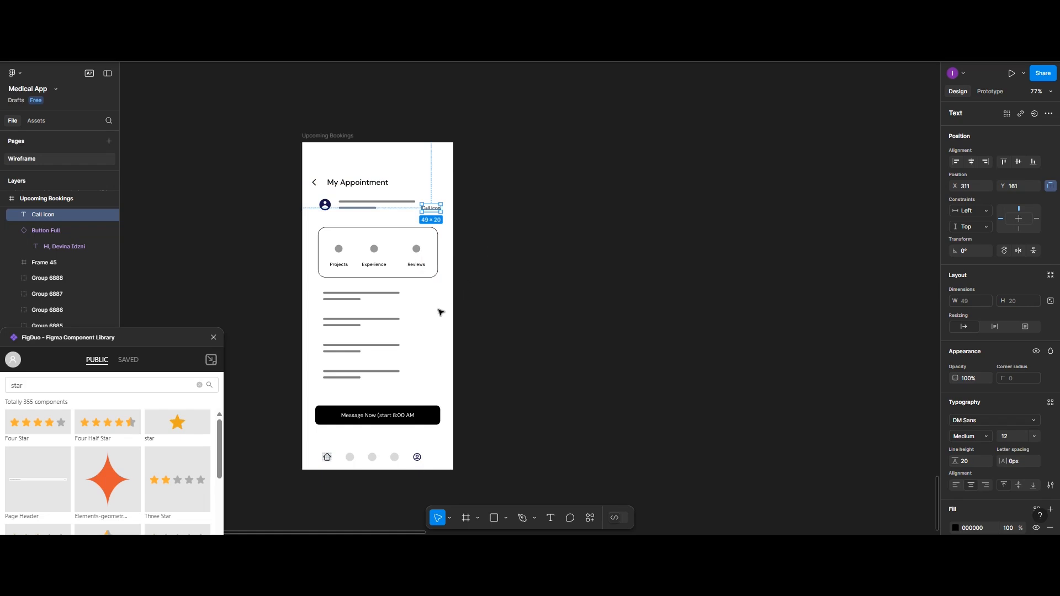
# Step: Change the black button's label to "Video call Now (start 8:00 AM"
pyautogui.doubleClick(354, 420)
pyautogui.doubleClick(352, 418)
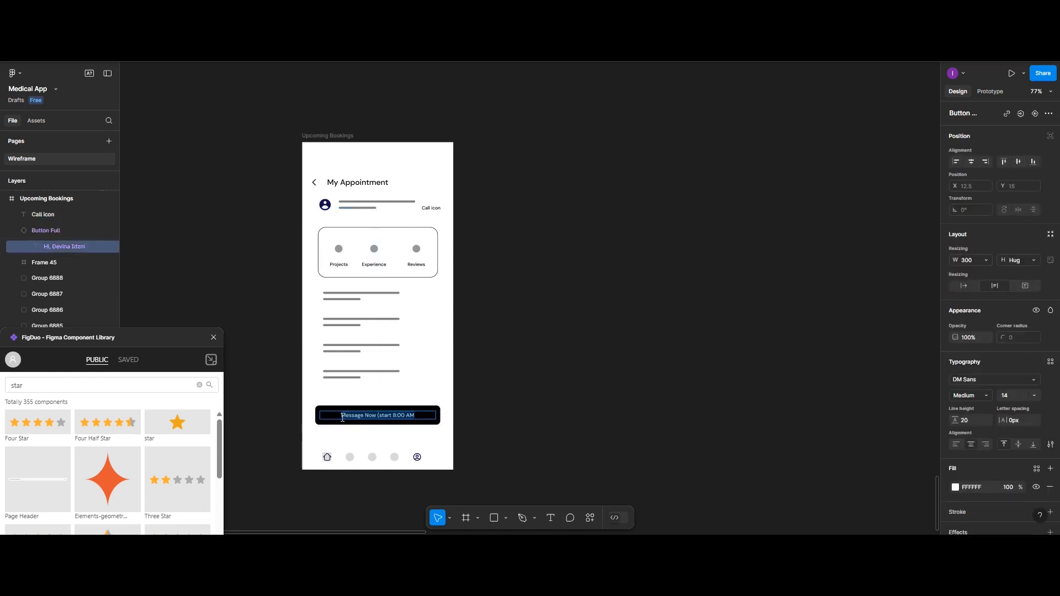
pyautogui.click(342, 417)
pyautogui.moveTo(348, 417); pyautogui.dragTo(362, 419)
pyautogui.write('Video call')
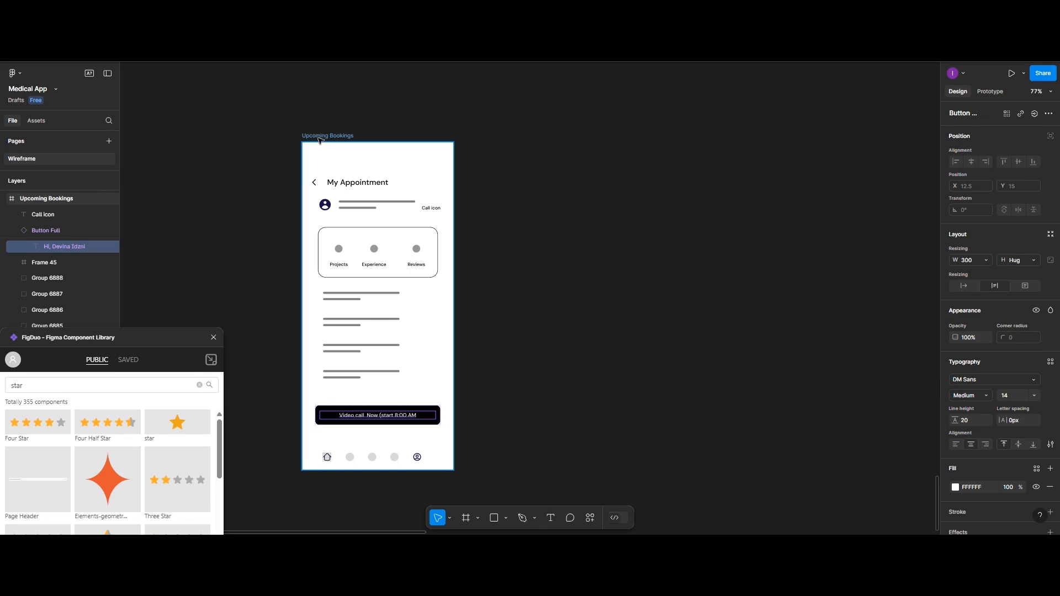
# Step: Duplicate the My Appointment screen and place the copy beside the original, level with it
pyautogui.click(319, 140)
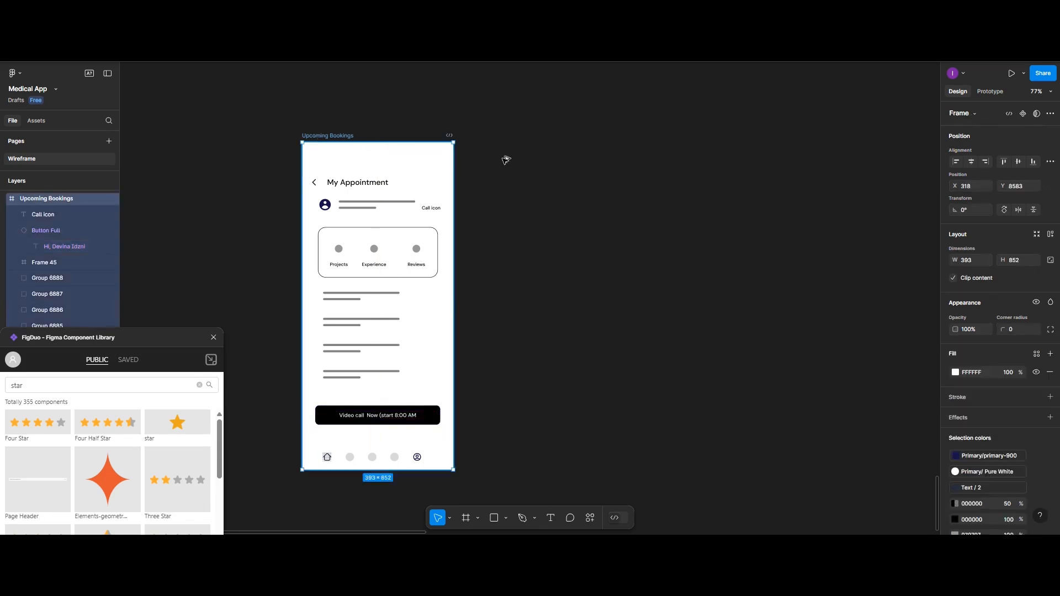
pyautogui.hotkey('ctrl', 'd')
pyautogui.moveTo(523, 160); pyautogui.dragTo(549, 138)
# Step: Add the closing parenthesis to the original screen's button label so it reads "Video call Now (start 8:00 AM)"
pyautogui.doubleClick(417, 417)
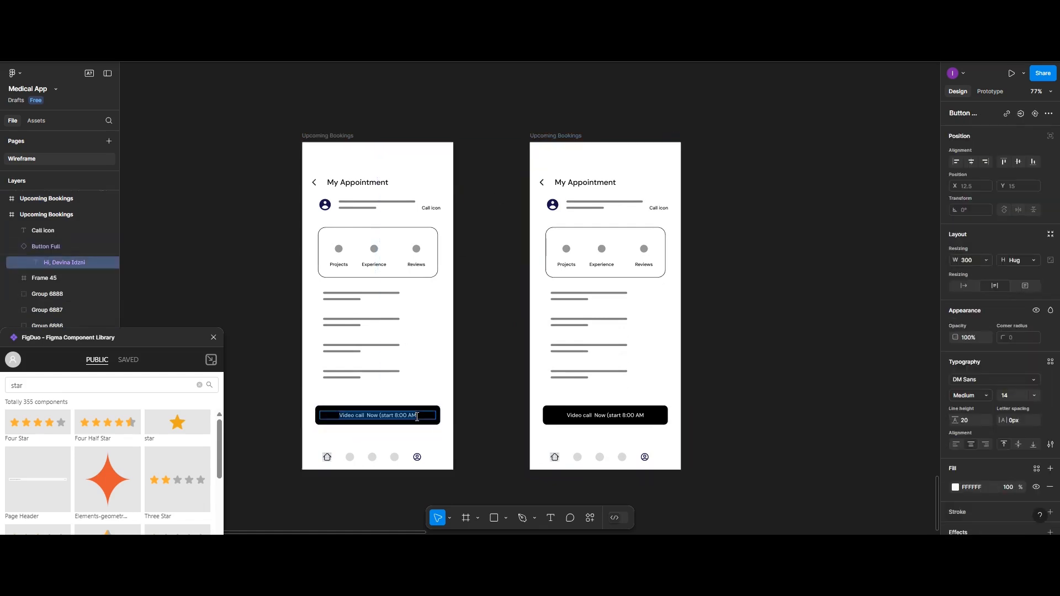
pyautogui.click(416, 417)
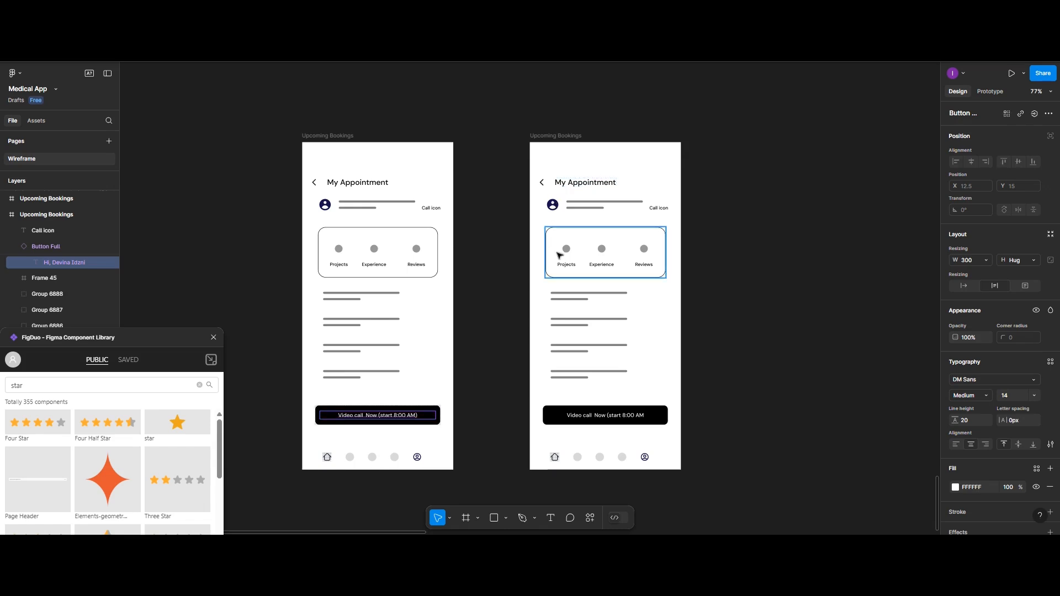
pyautogui.click(548, 302)
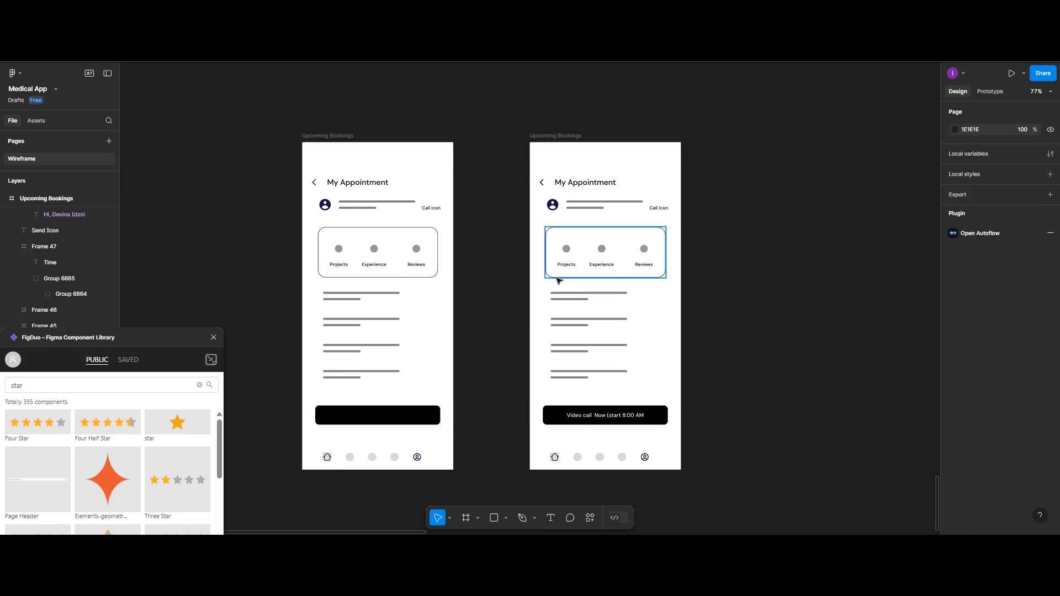
# Step: Delete the Projects, Experience and Reviews card and the four pairs of placeholder lines from the duplicated screen
pyautogui.click(558, 290)
pyautogui.press('Delete')
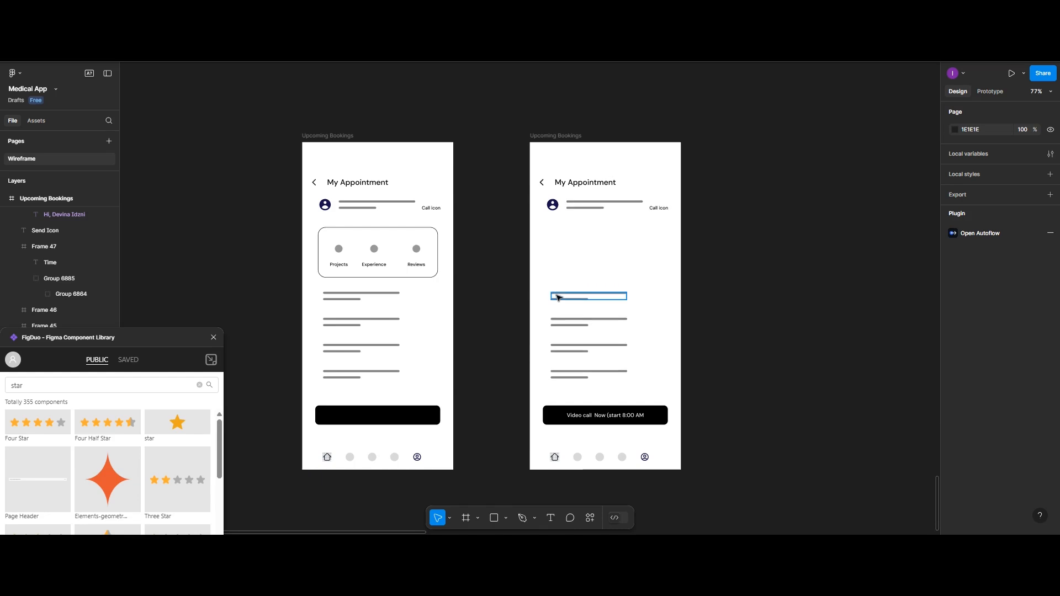
pyautogui.click(564, 326)
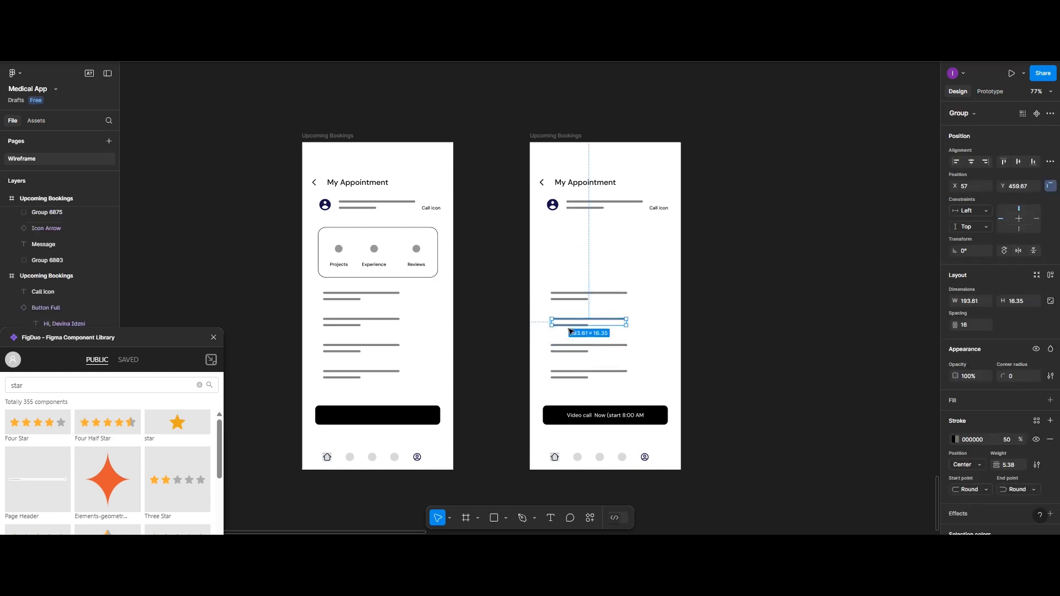
pyautogui.moveTo(569, 238); pyautogui.dragTo(575, 380)
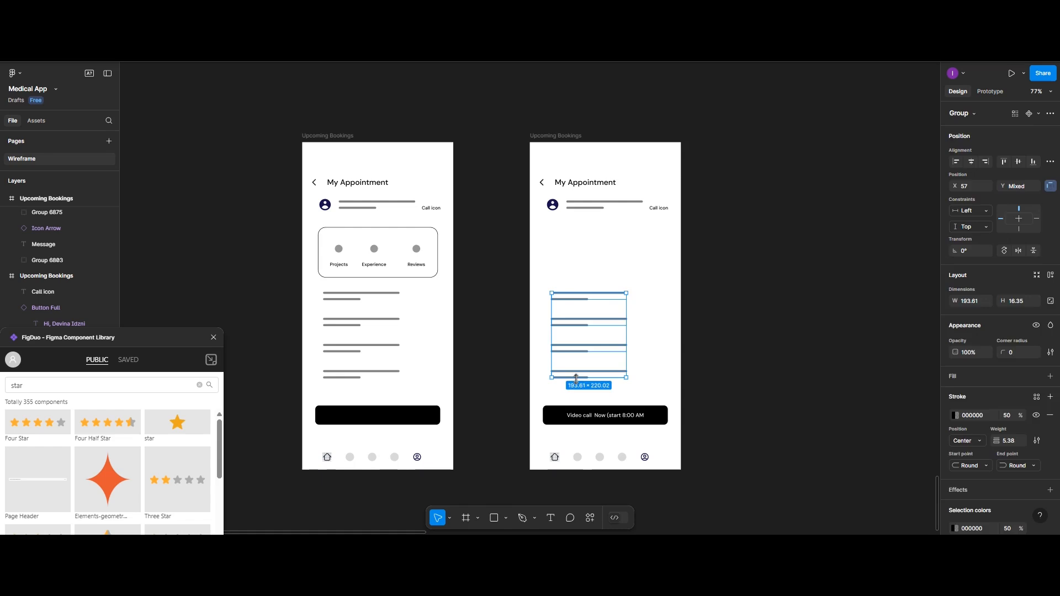
pyautogui.press('Delete')
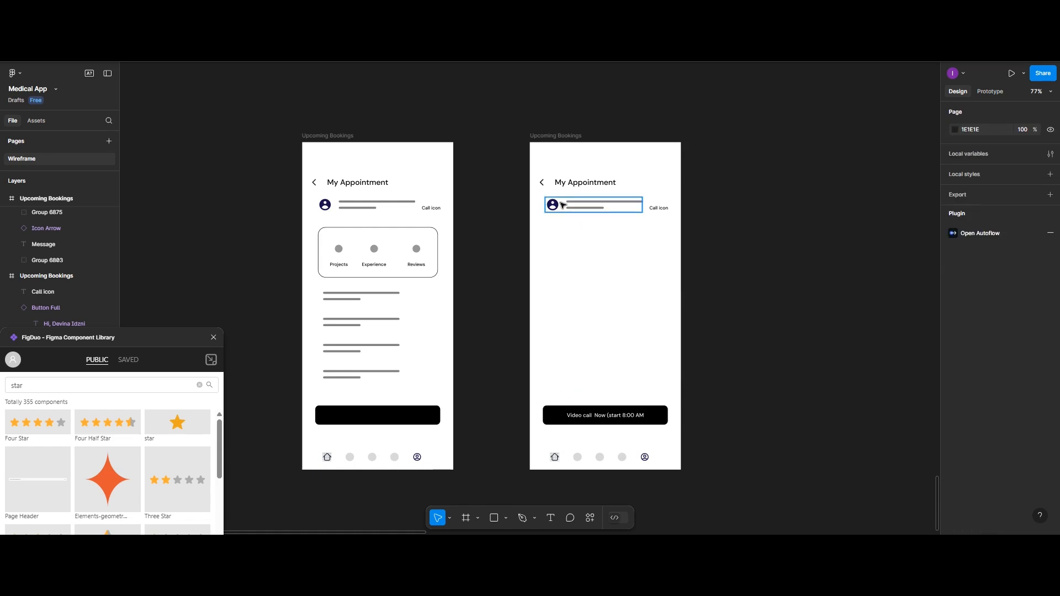
# Step: Ungroup the avatar and its placeholder lines in the duplicated screen's profile row
pyautogui.click(562, 204)
pyautogui.rightClick(563, 238)
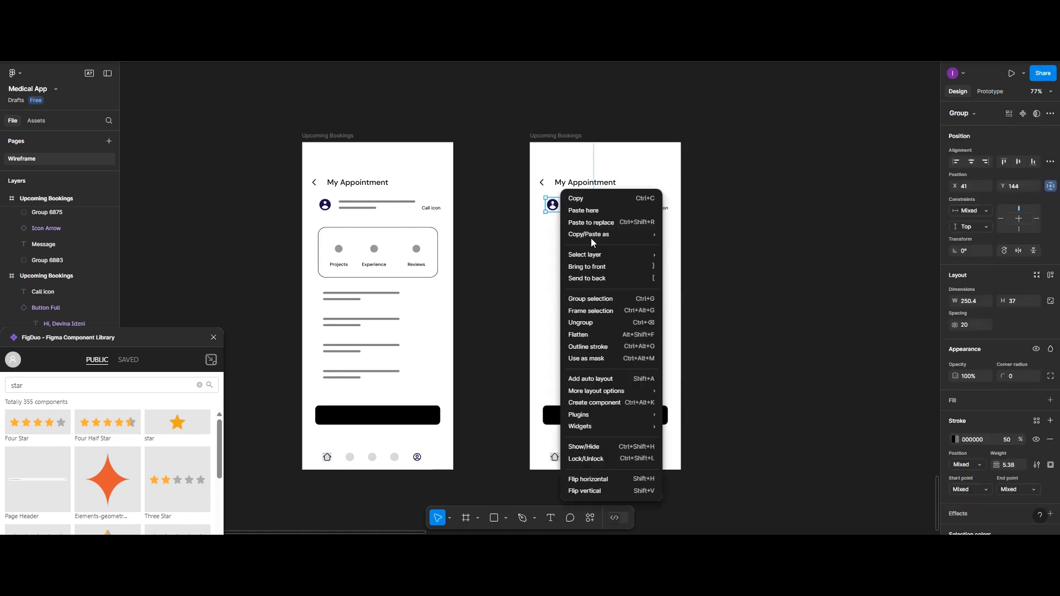
pyautogui.click(579, 323)
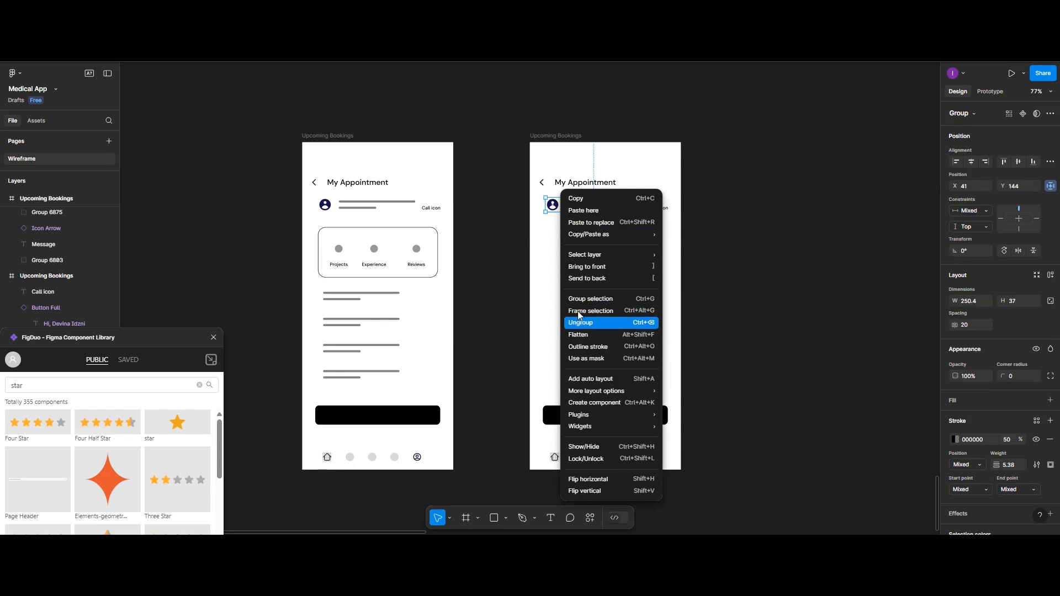
pyautogui.click(558, 255)
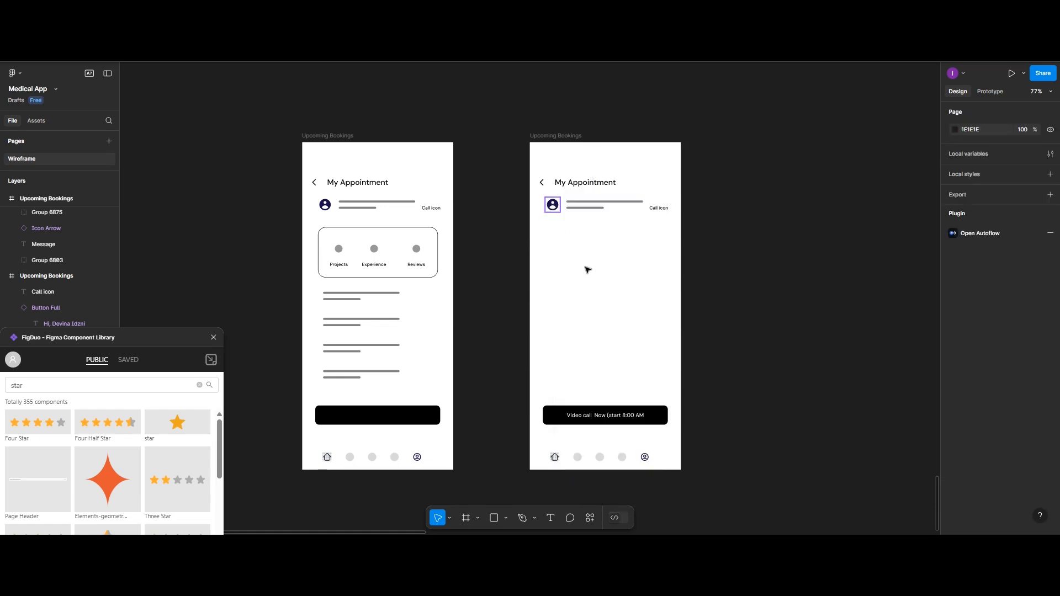
# Step: Move the avatar into the empty body, scale it to 176 × 176, and centre it horizontally at X 108, Y 283
pyautogui.moveTo(553, 204); pyautogui.dragTo(589, 275)
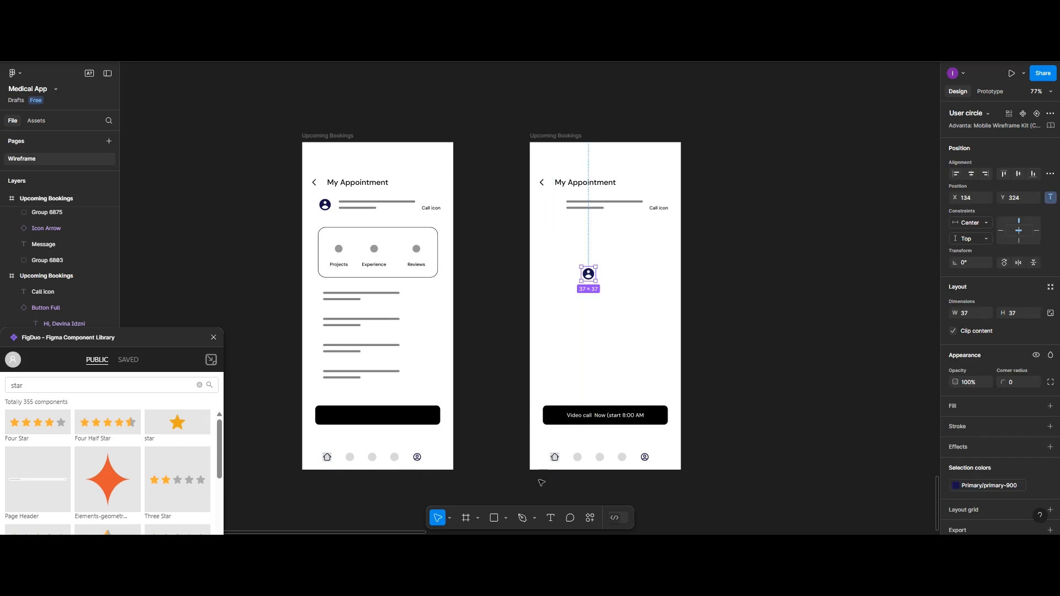
pyautogui.click(448, 518)
pyautogui.click(463, 494)
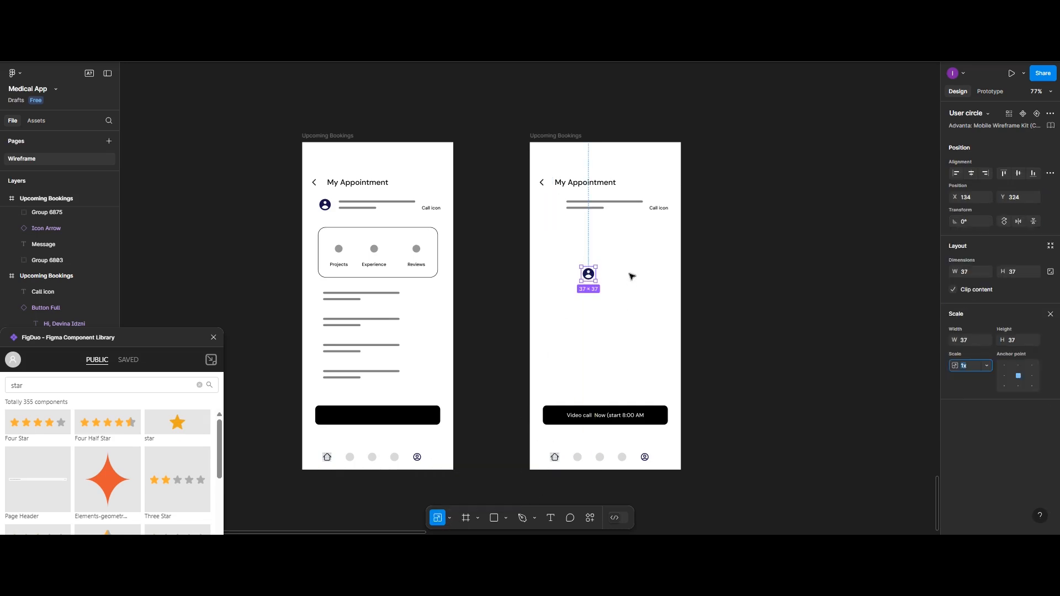
pyautogui.moveTo(597, 282); pyautogui.dragTo(649, 334)
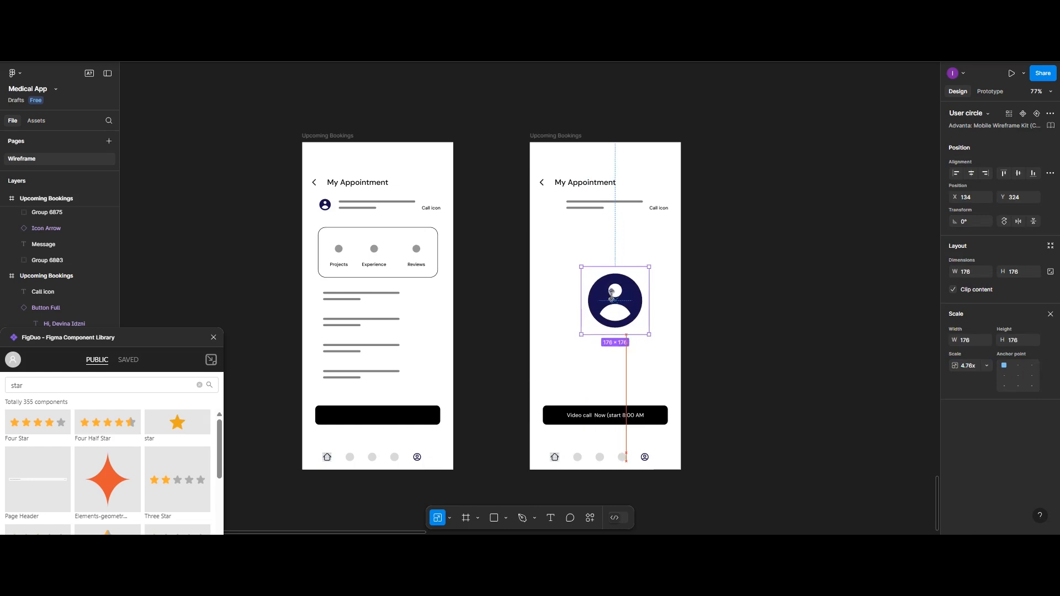
pyautogui.moveTo(599, 290); pyautogui.dragTo(586, 274)
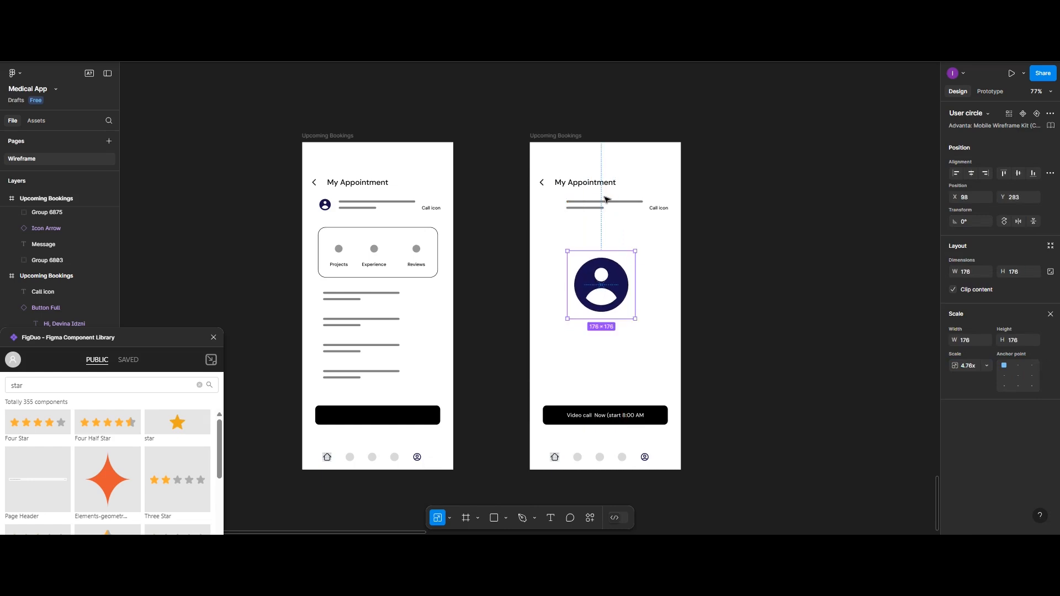
pyautogui.click(971, 173)
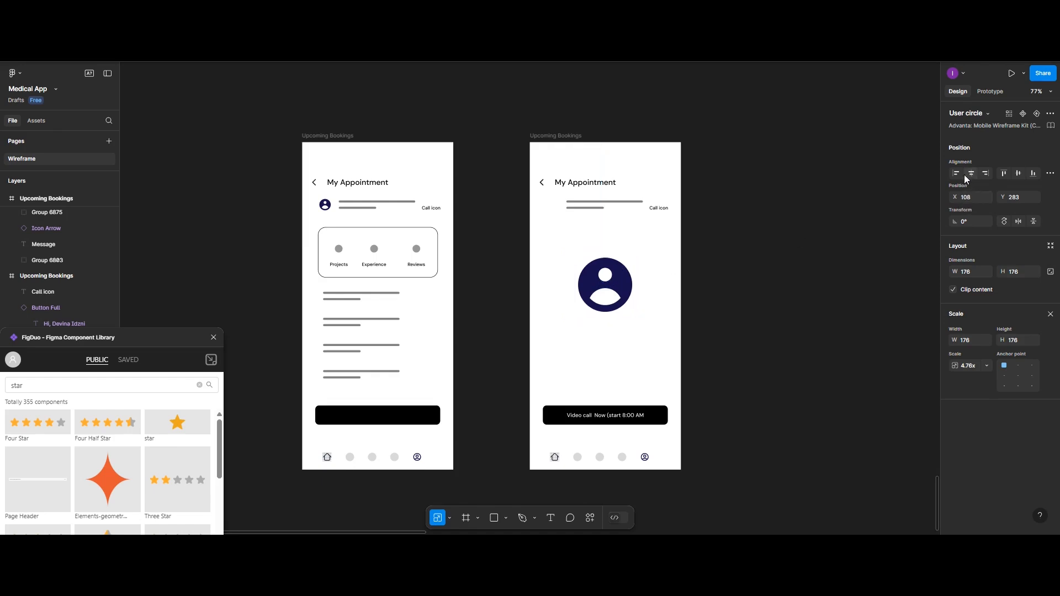
# Step: Move the two profile placeholder lines below the enlarged avatar, centre them horizontally at X 100, Y 470, and ungroup them
pyautogui.moveTo(586, 201); pyautogui.dragTo(592, 327)
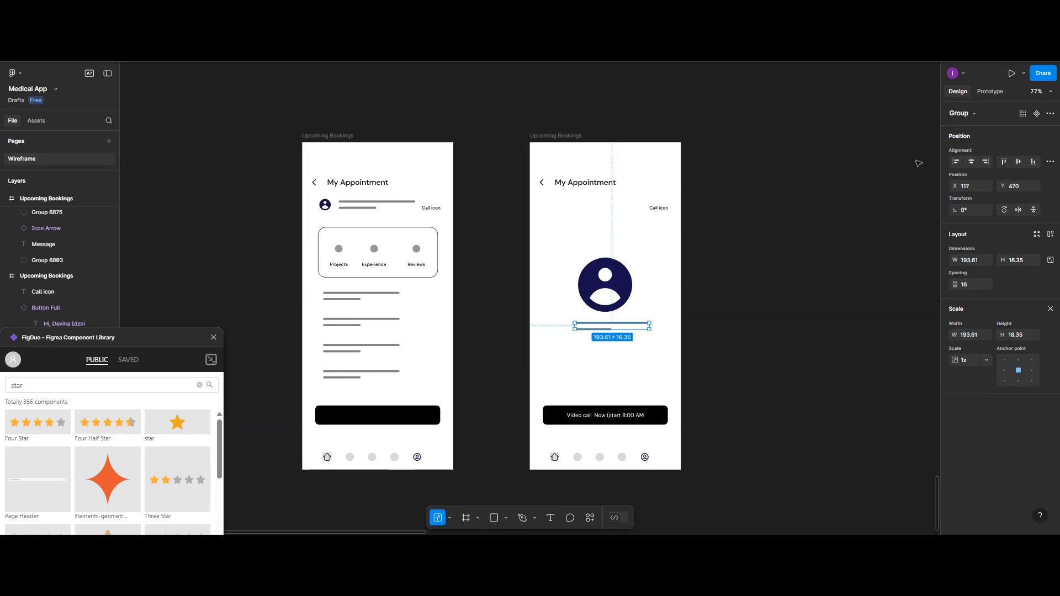
pyautogui.click(971, 161)
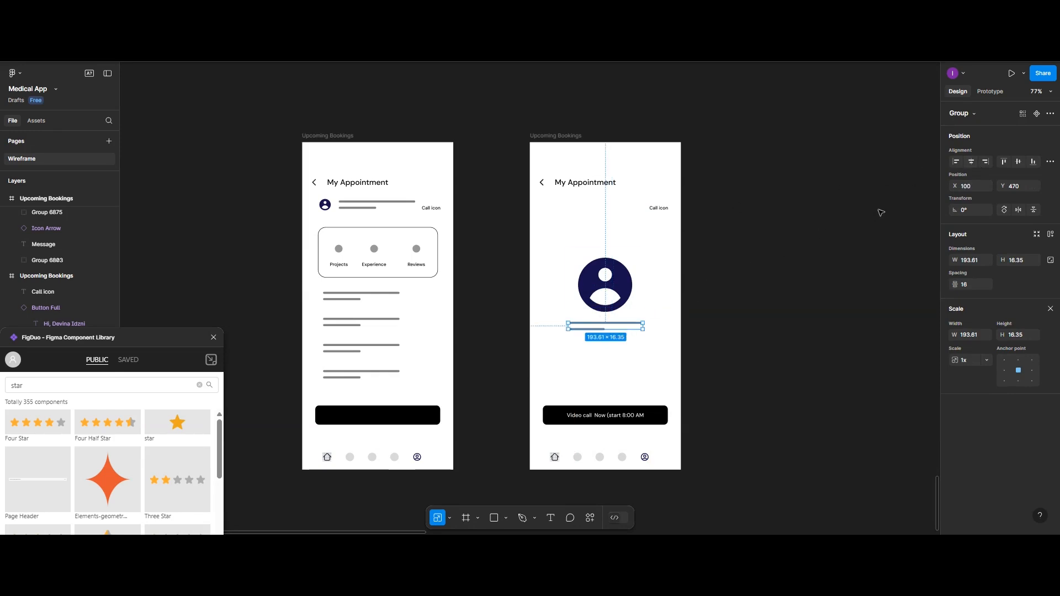
pyautogui.rightClick(579, 330)
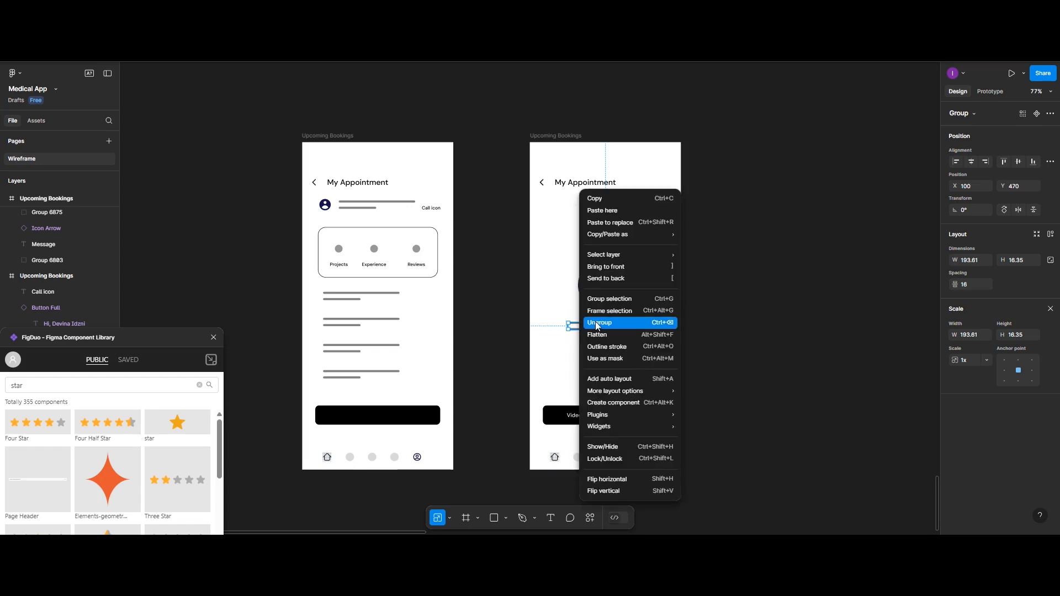
pyautogui.click(597, 324)
pyautogui.click(761, 250)
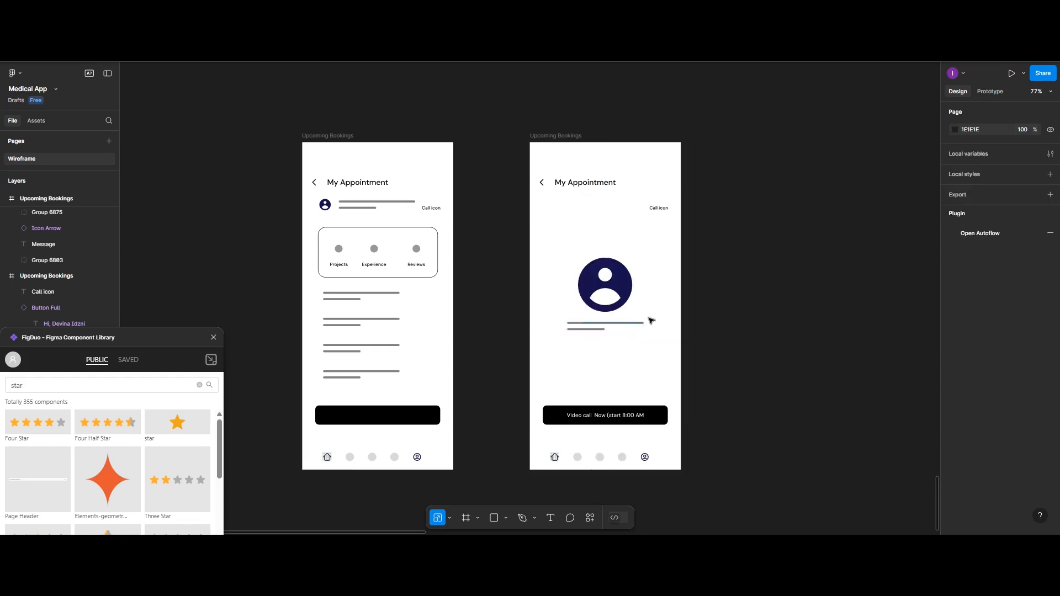
# Step: Centre the short placeholder line under the long one and select both lines together with the avatar
pyautogui.moveTo(602, 347); pyautogui.dragTo(622, 319)
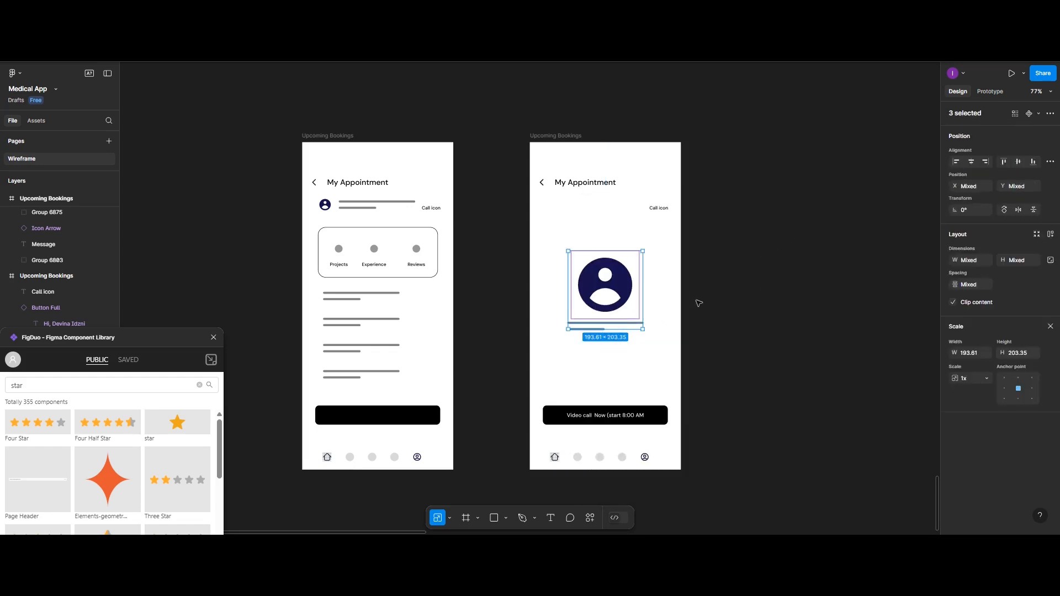
pyautogui.click(653, 312)
pyautogui.moveTo(644, 353); pyautogui.dragTo(566, 240)
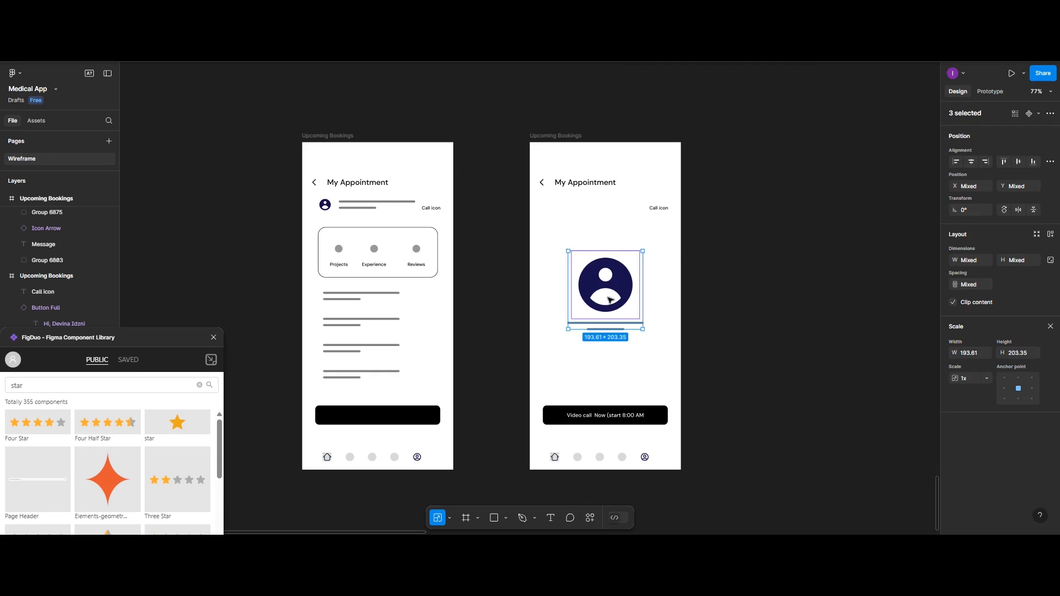
# Step: Delete the back arrow, My Appointment title, Call icon label and video call button from the avatar screen
pyautogui.click(657, 209)
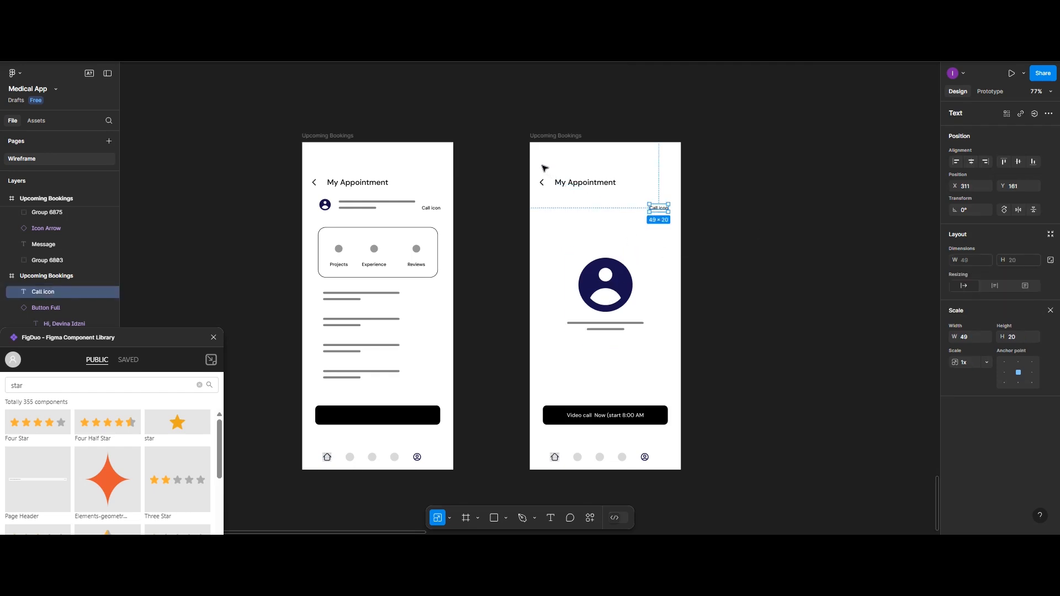
pyautogui.moveTo(542, 166); pyautogui.dragTo(660, 233)
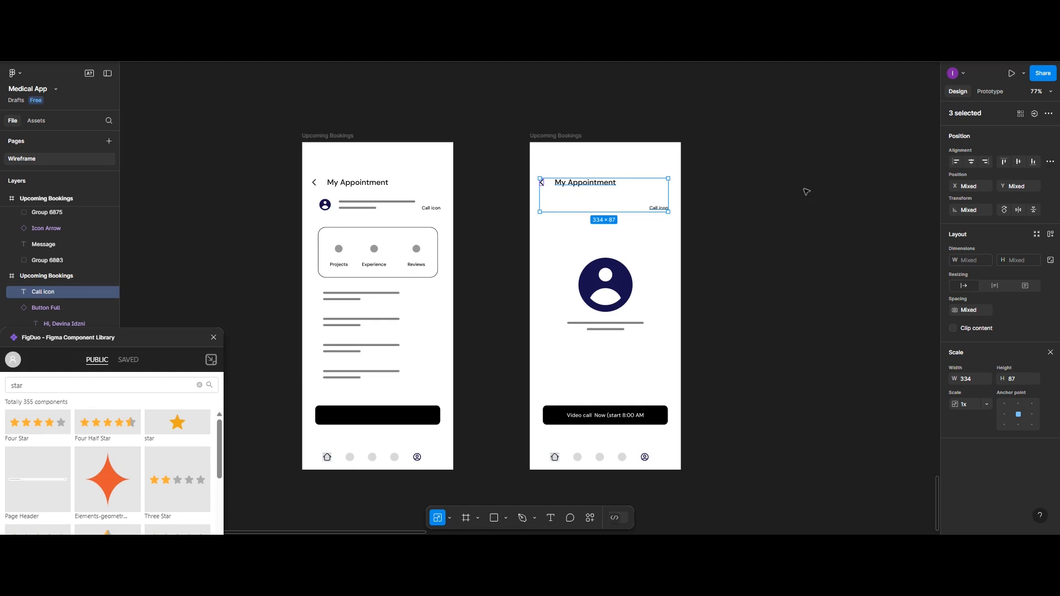
pyautogui.press('Delete')
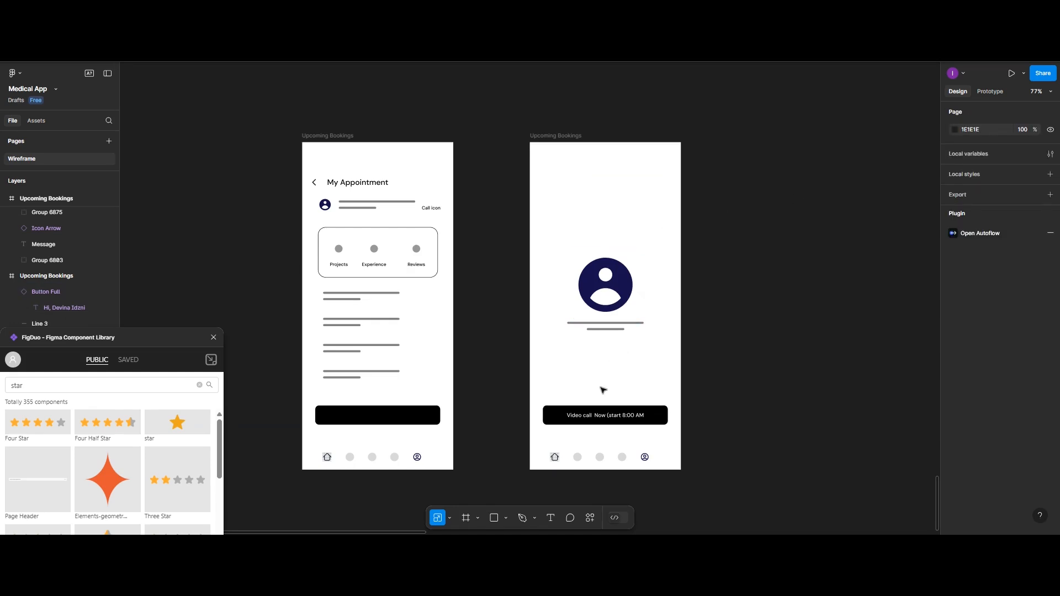
pyautogui.scroll(-2, 603, 393)
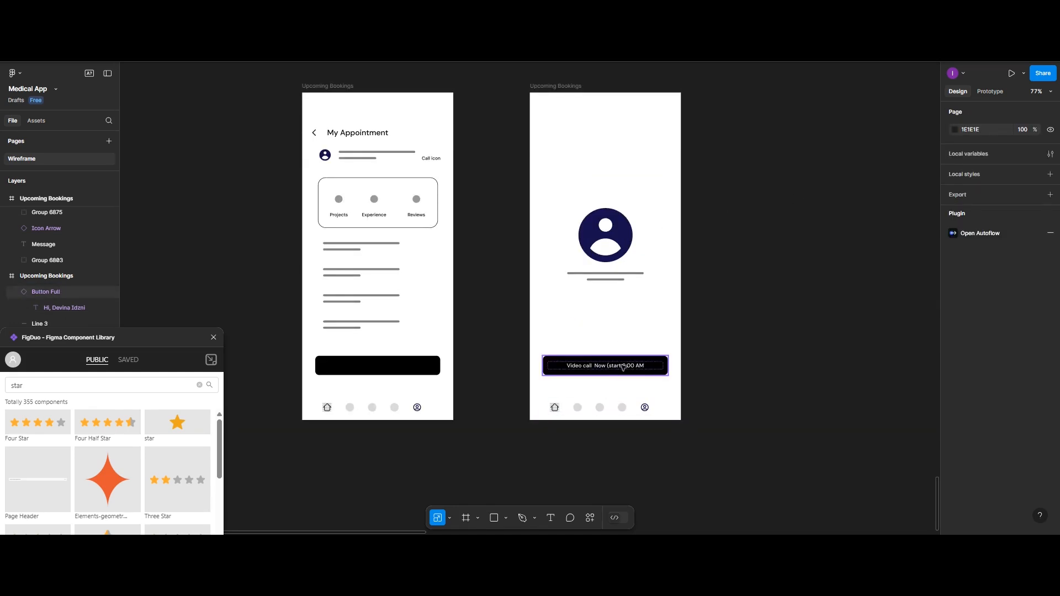
pyautogui.click(576, 365)
pyautogui.press('Delete')
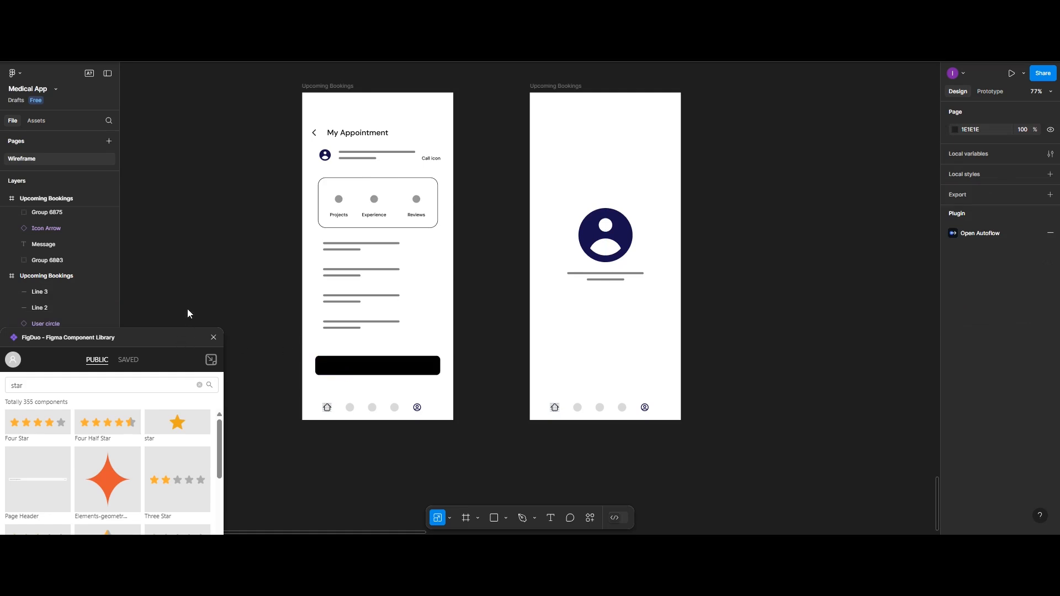
# Step: Search the FigDuo component library for "call"
pyautogui.moveTo(193, 334); pyautogui.dragTo(220, 118)
pyautogui.click(97, 176)
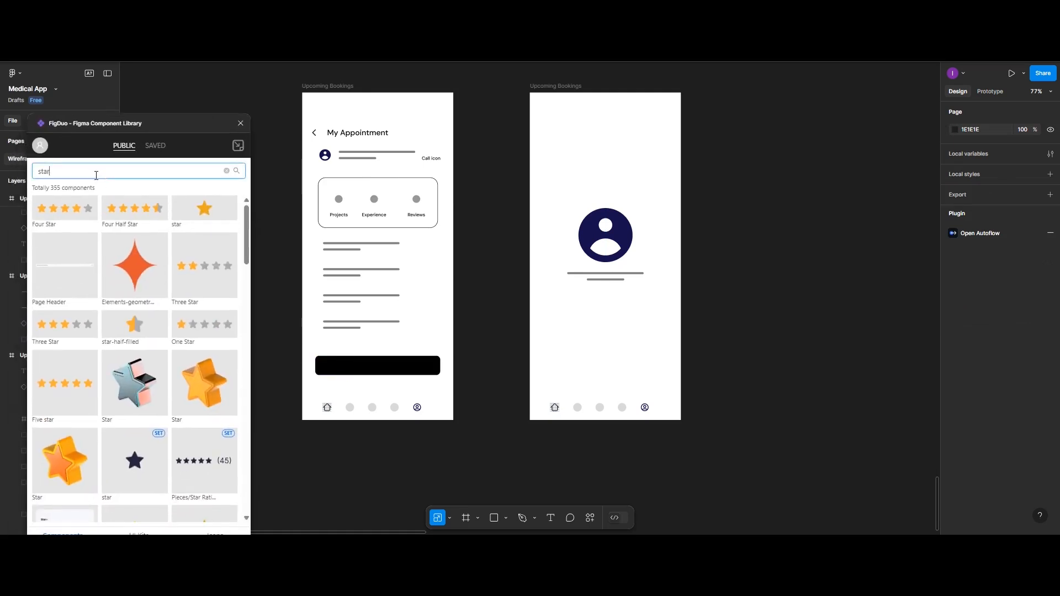
pyautogui.moveTo(96, 175); pyautogui.dragTo(32, 175)
pyautogui.write('call')
pyautogui.press('Return')
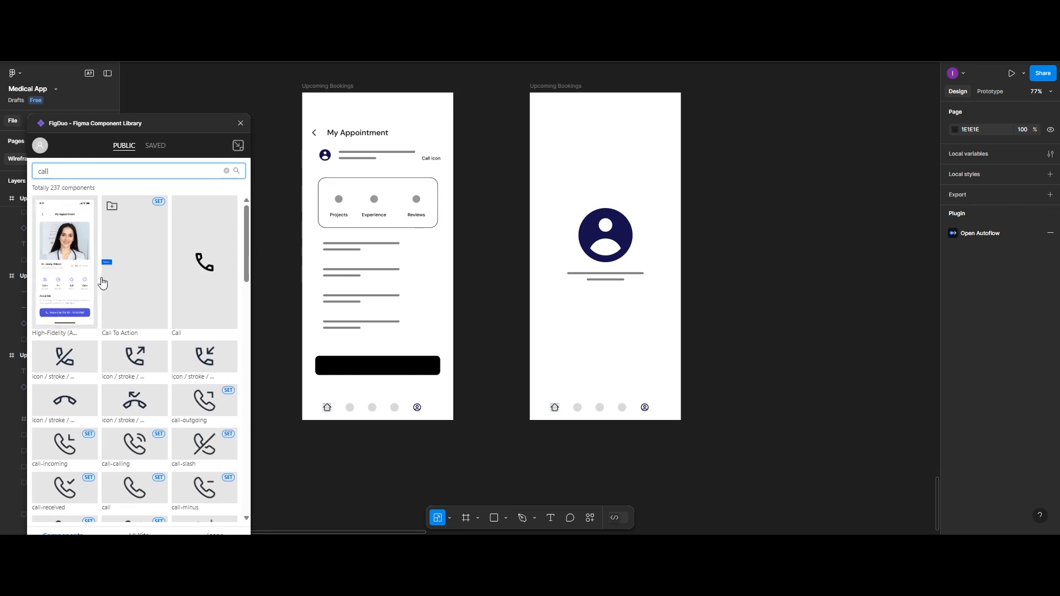
# Step: Browse the call components and insert the plain black Call handset icon
pyautogui.scroll(-5, 102, 282)
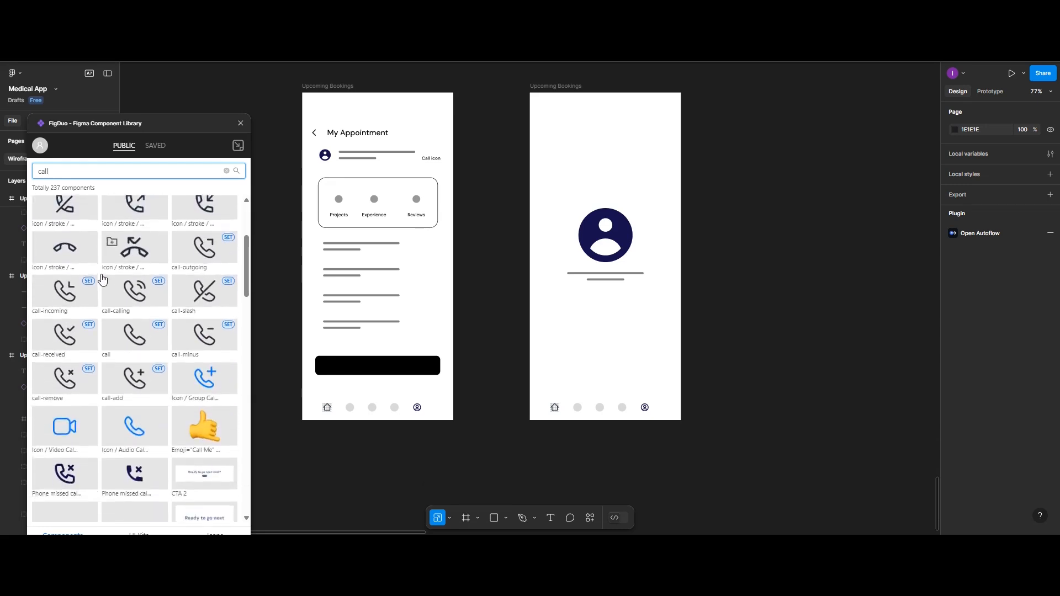
pyautogui.scroll(3, 103, 281)
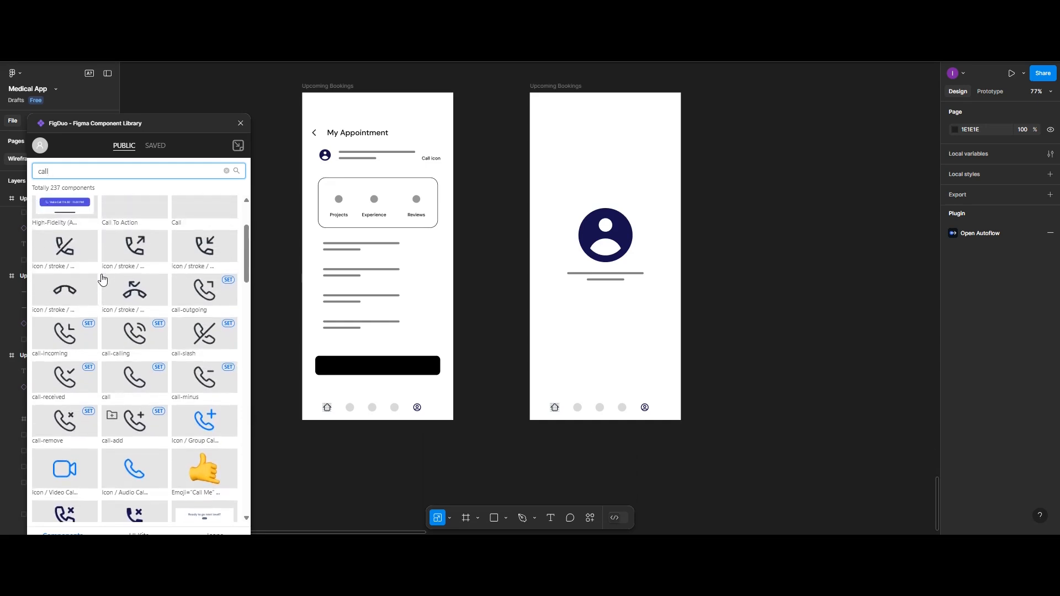
pyautogui.scroll(-3, 107, 287)
pyautogui.scroll(5, 103, 307)
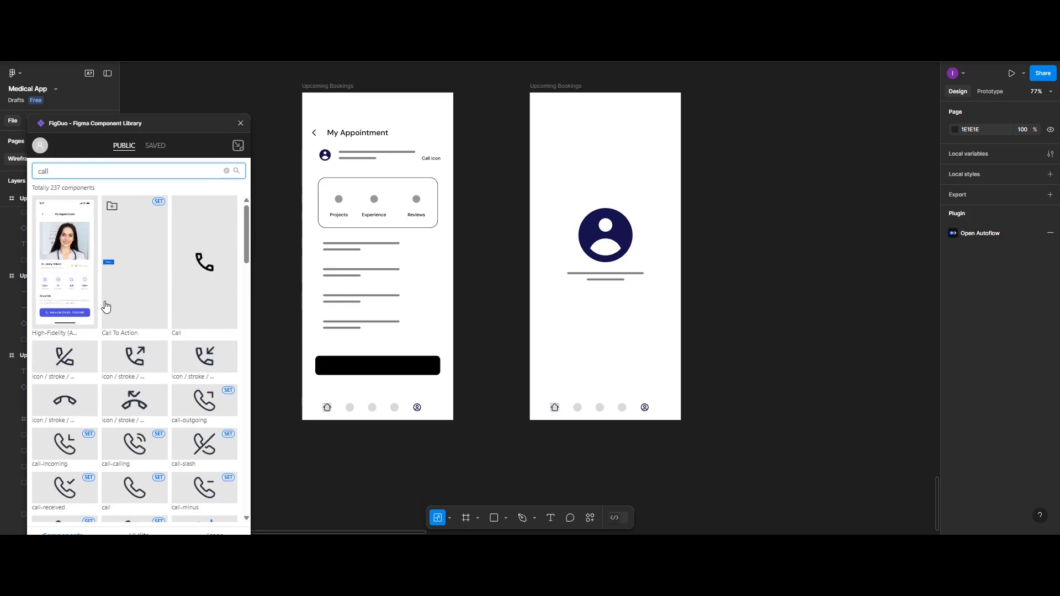
pyautogui.moveTo(203, 265)
pyautogui.mouseDown()
pyautogui.moveTo(234, 265)
pyautogui.moveTo(218, 264)
pyautogui.mouseUp()
pyautogui.click(219, 267)
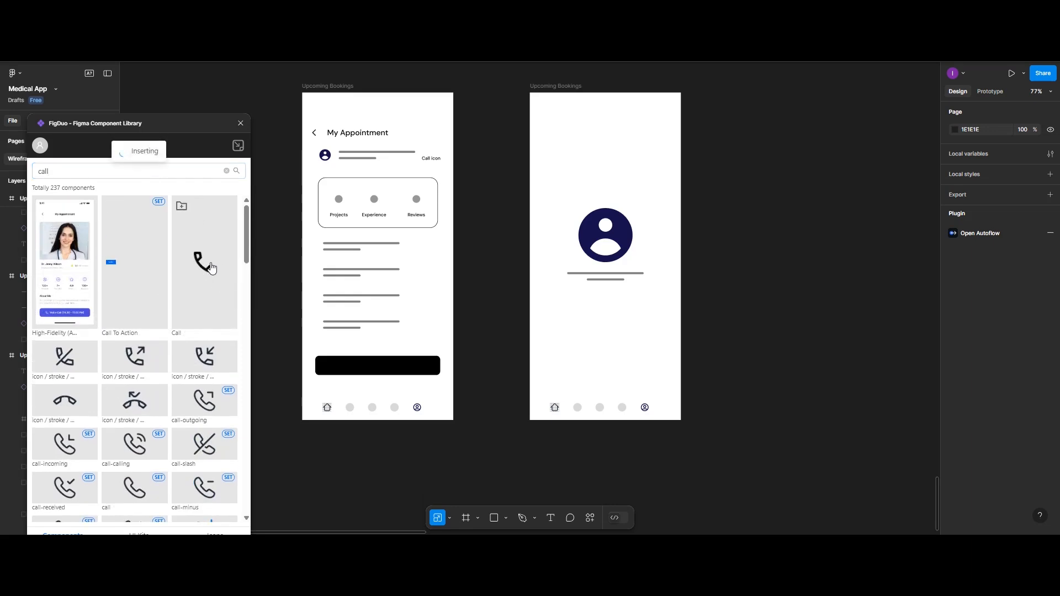
pyautogui.click(211, 268)
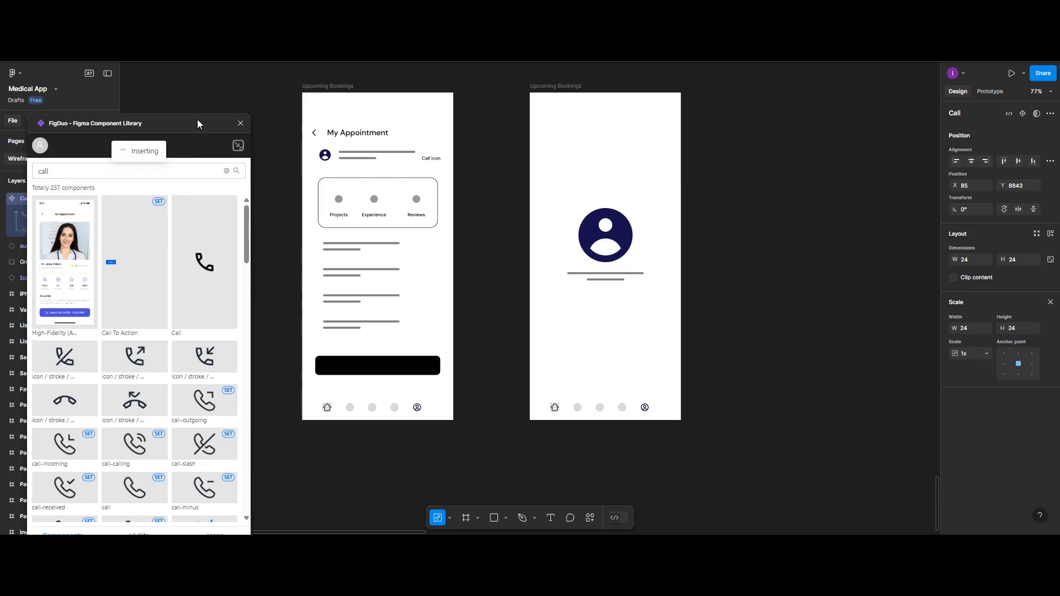
# Step: Place the call icon below the placeholder lines at X 228, Y 648 and duplicate it at X 135, Y 648
pyautogui.moveTo(199, 123); pyautogui.dragTo(152, 152)
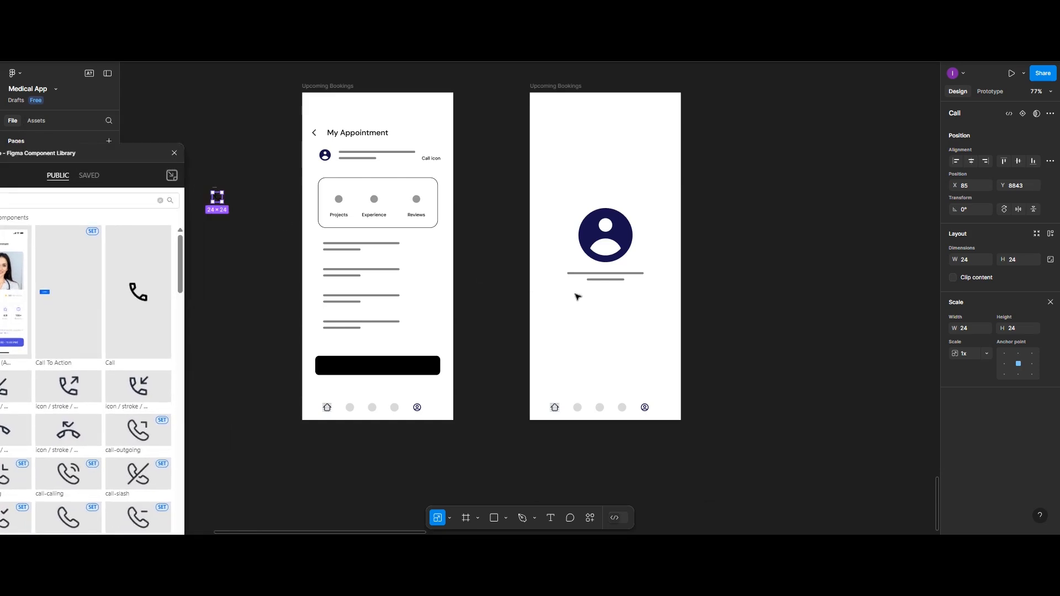
pyautogui.moveTo(577, 297); pyautogui.dragTo(627, 346)
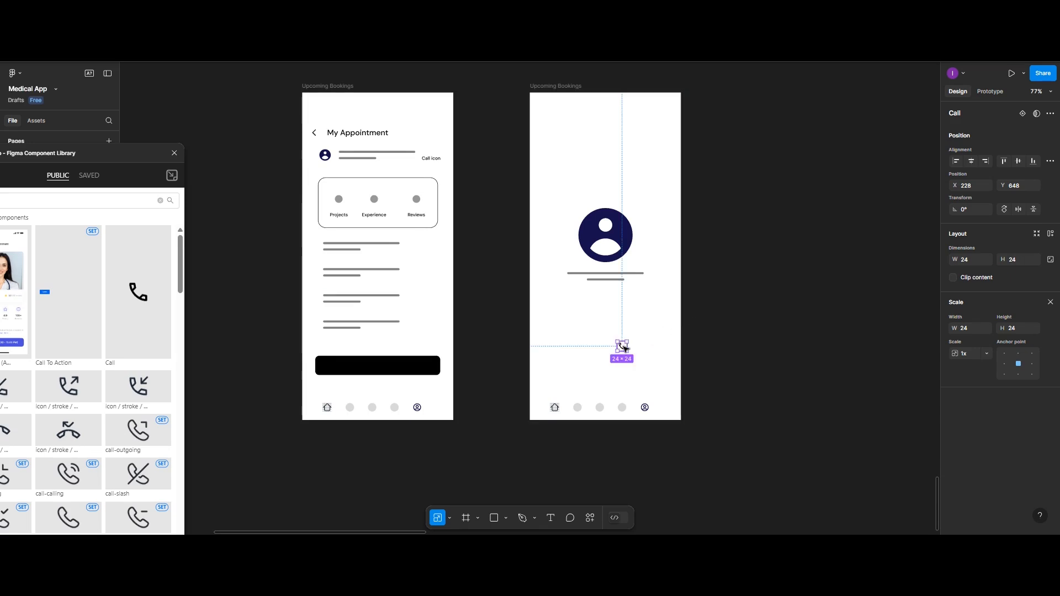
pyautogui.moveTo(620, 347); pyautogui.dragTo(587, 346)
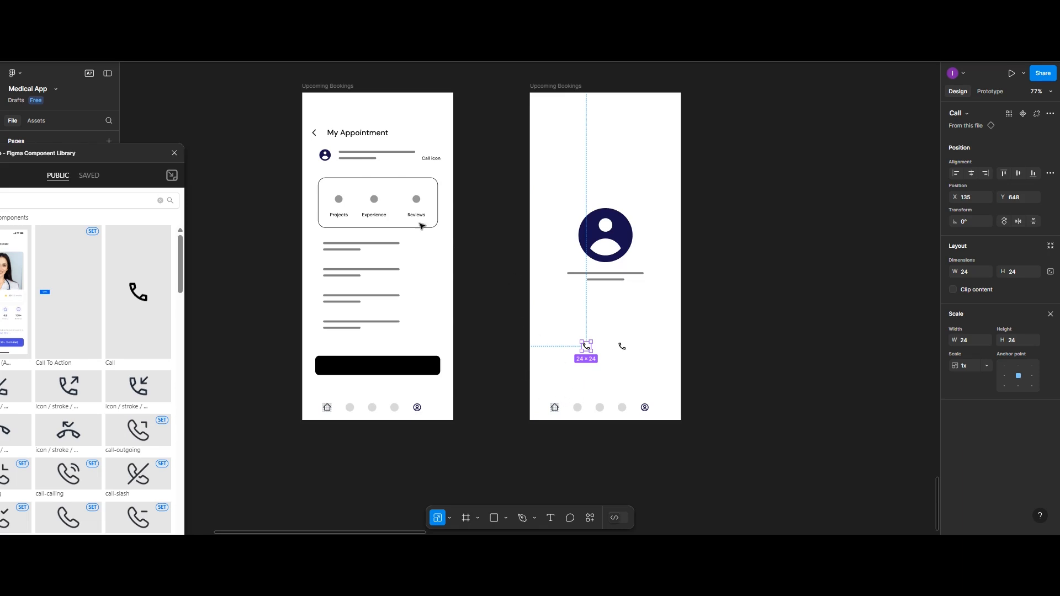
# Step: Copy the Call icon label from the My Appointment screen beneath the left call icon and change its text to "cancel"
pyautogui.click(429, 162)
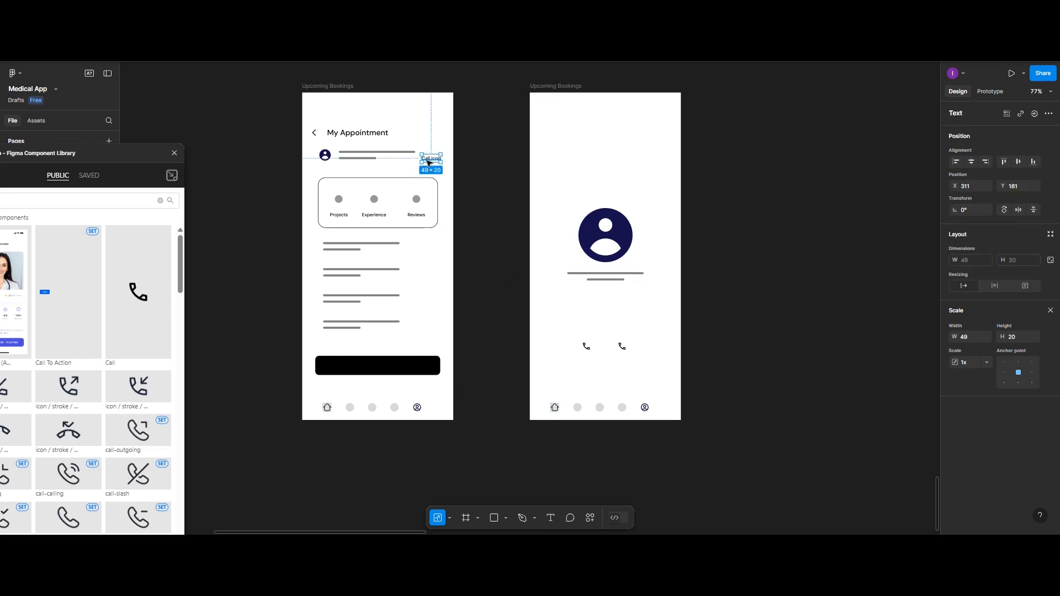
pyautogui.moveTo(429, 161); pyautogui.dragTo(584, 359)
pyautogui.doubleClick(584, 357)
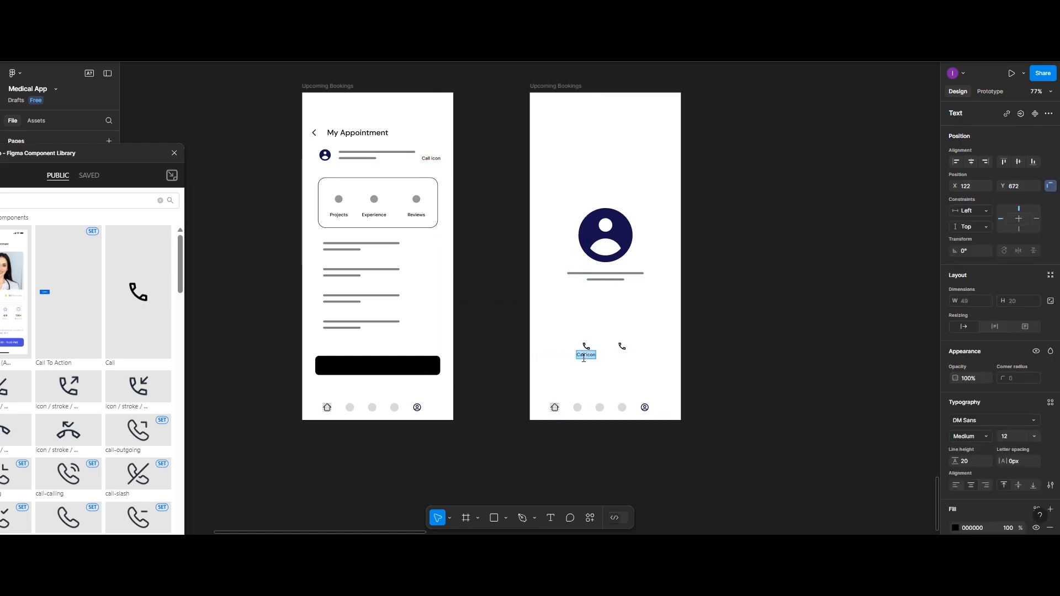
pyautogui.write('A')
pyautogui.press('Escape')
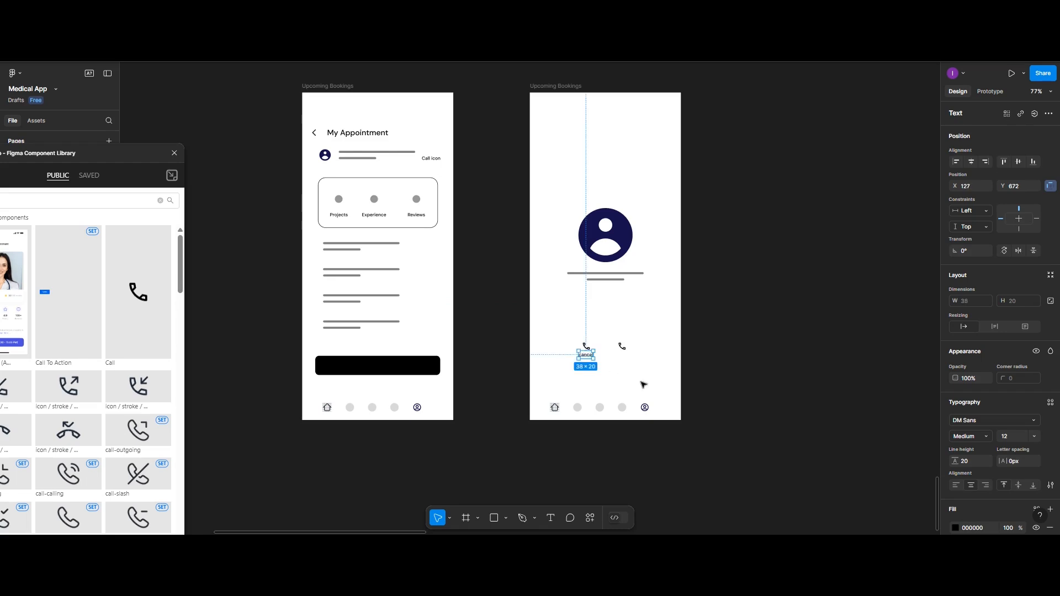
# Step: Try to align the two call icons and the cancel label by their vertical centres
pyautogui.click(659, 338)
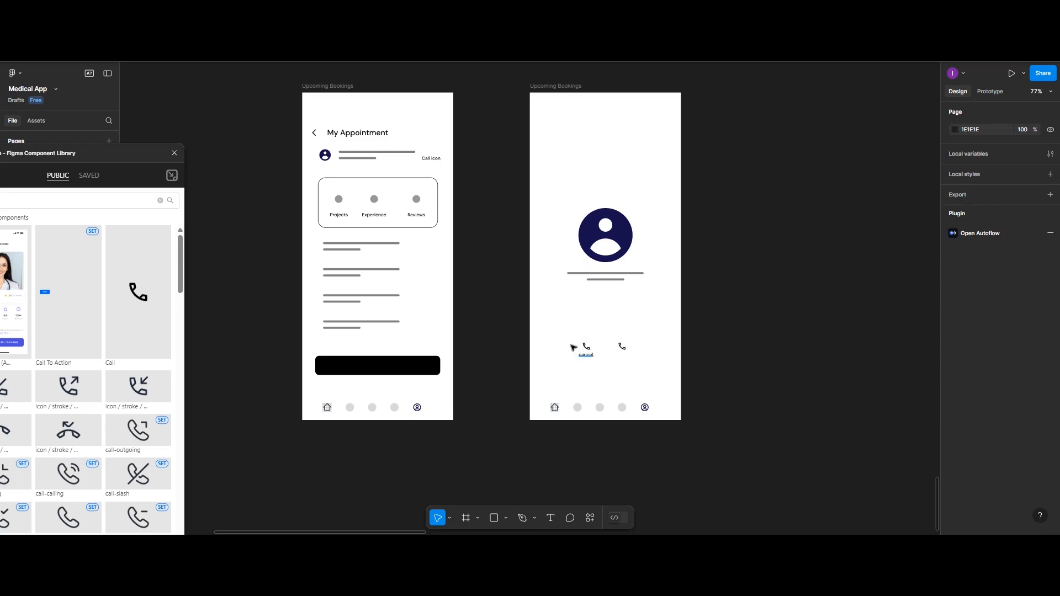
pyautogui.moveTo(562, 332); pyautogui.dragTo(639, 370)
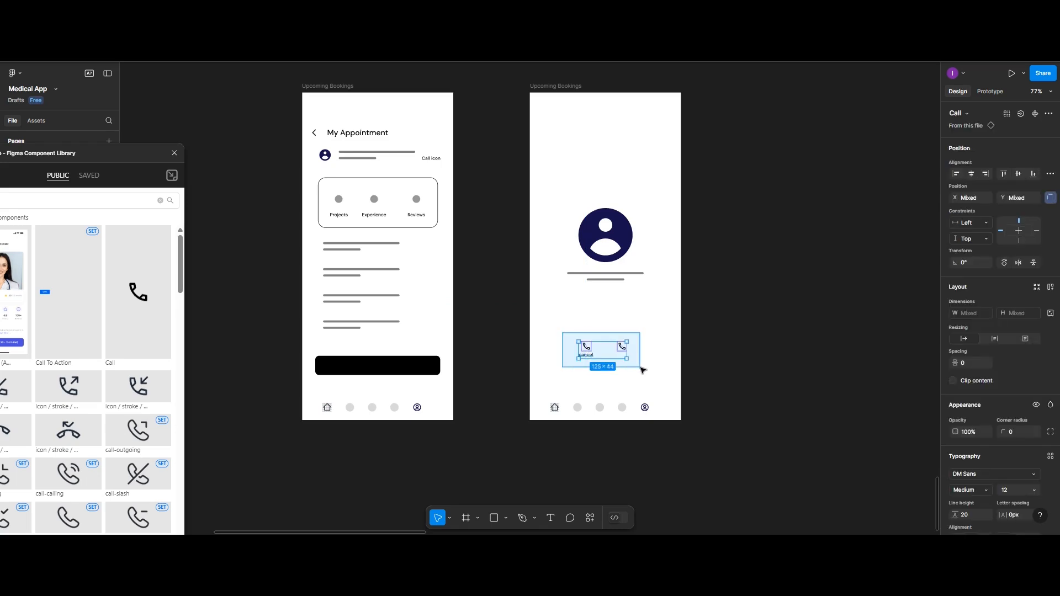
pyautogui.click(1018, 161)
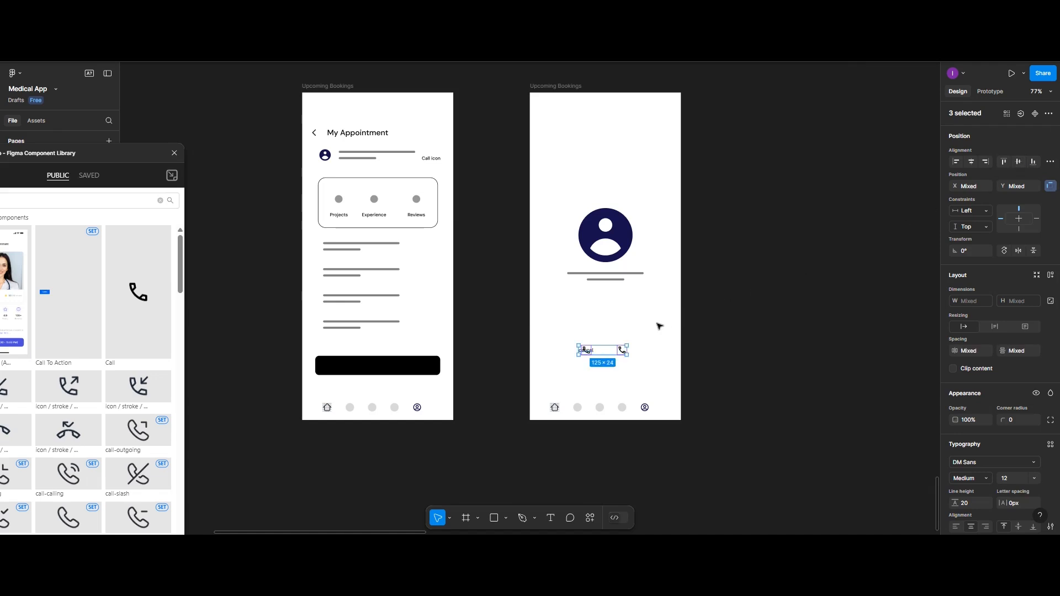
pyautogui.click(619, 342)
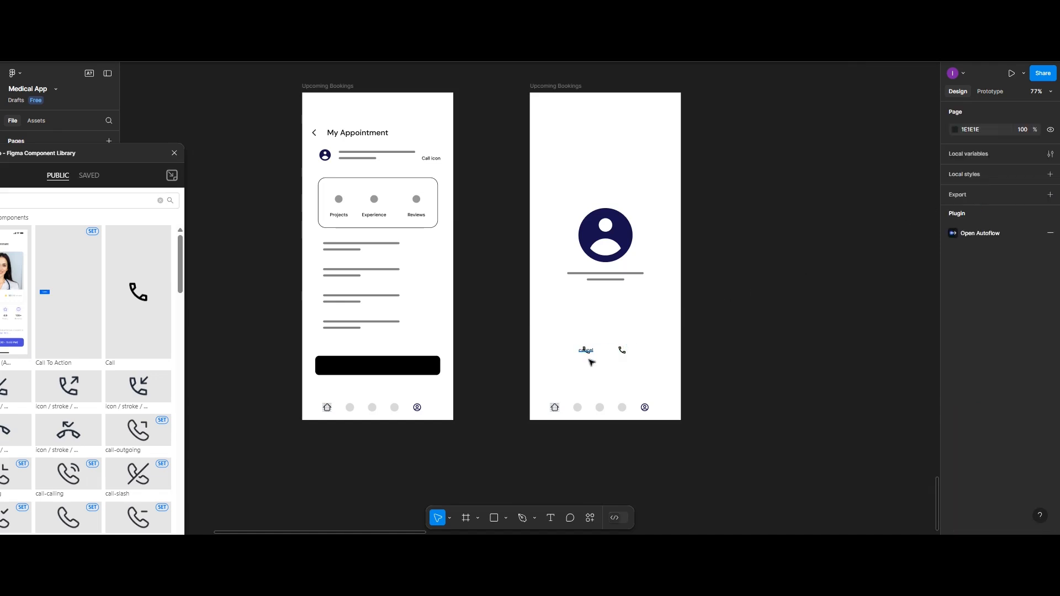
# Step: Move the cancel label back beneath the left call icon and lower both icons and the label to just above the bottom navigation
pyautogui.moveTo(586, 351); pyautogui.dragTo(589, 359)
pyautogui.click(695, 330)
pyautogui.moveTo(569, 342); pyautogui.dragTo(619, 373)
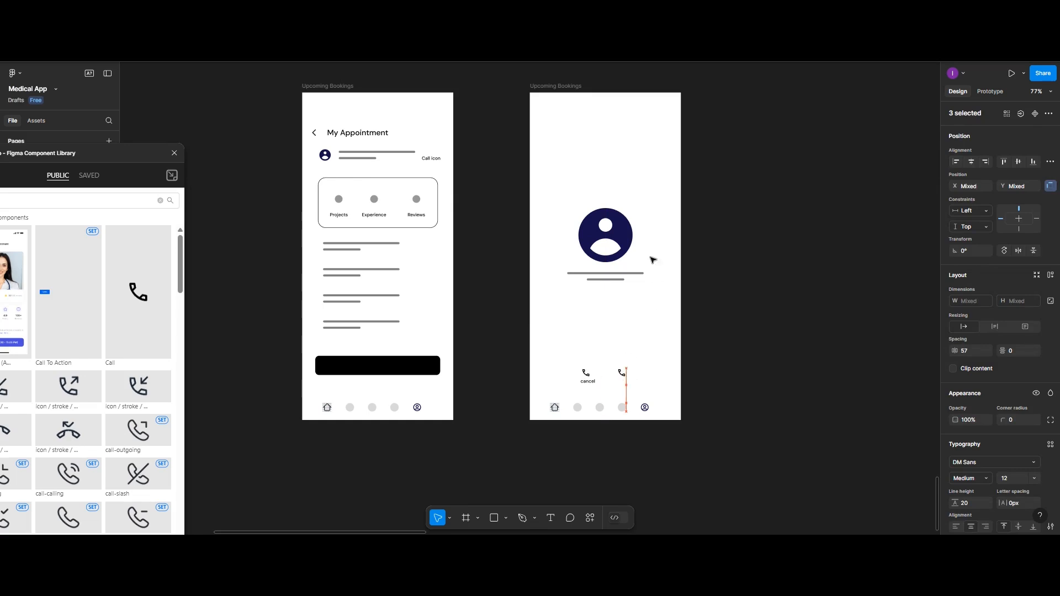
# Step: Rename the avatar screen's frame as Call booking and duplicate it beside the original at X 1442, Y 8583
pyautogui.doubleClick(553, 86)
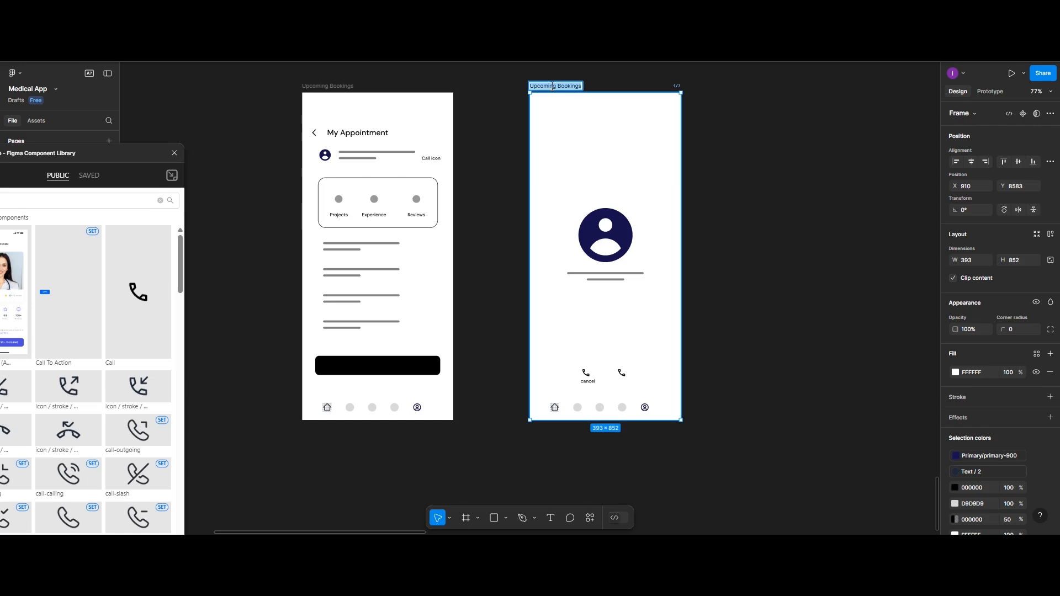
pyautogui.write('Call booking')
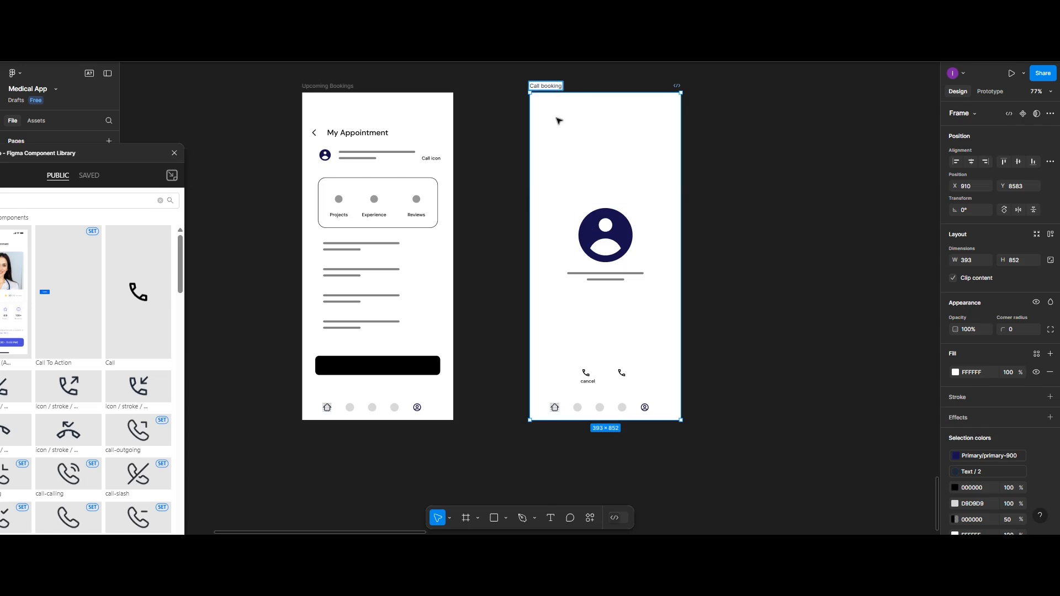
pyautogui.press('Return')
pyautogui.press('Escape')
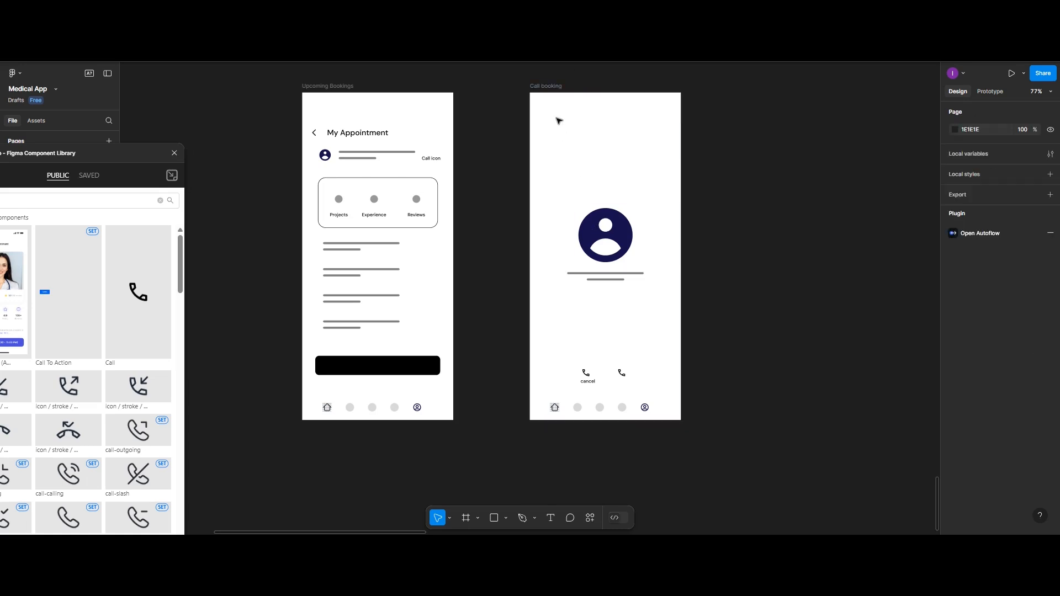
pyautogui.click(550, 88)
pyautogui.moveTo(550, 91); pyautogui.dragTo(755, 91)
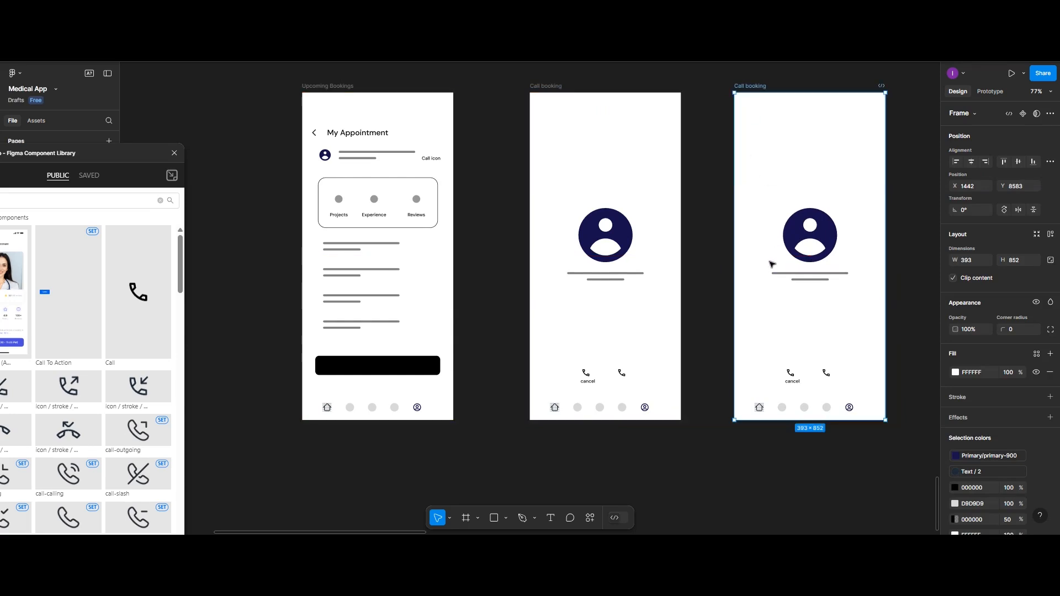
# Step: Move the duplicated screen's right call icon closer to the left one at X 205, Y 717, and clear the component library search
pyautogui.hscroll(-2, 771, 264)
pyautogui.hscroll(4, 772, 265)
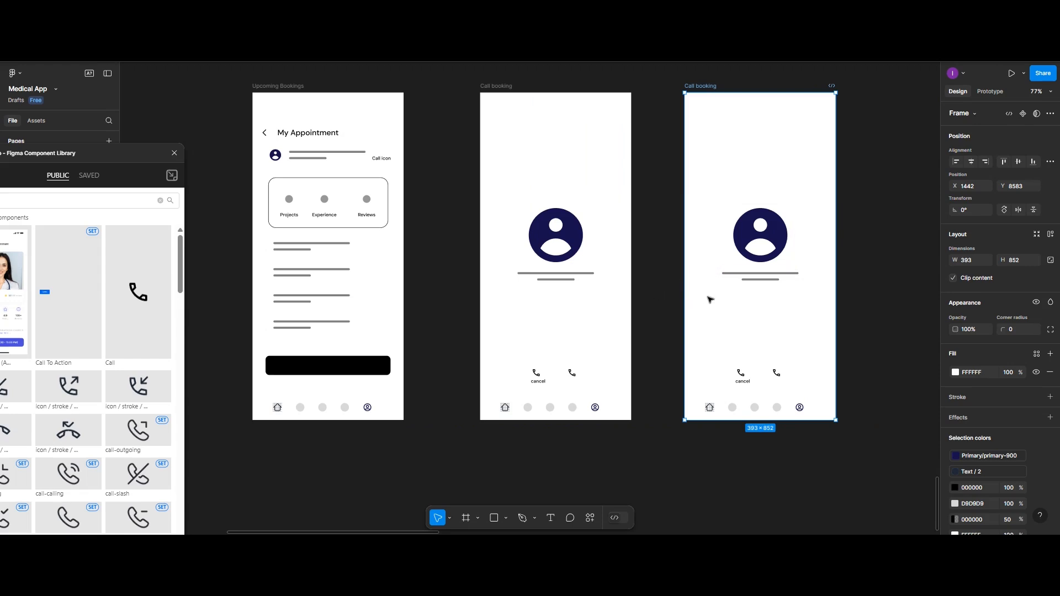
pyautogui.hscroll(2, 709, 299)
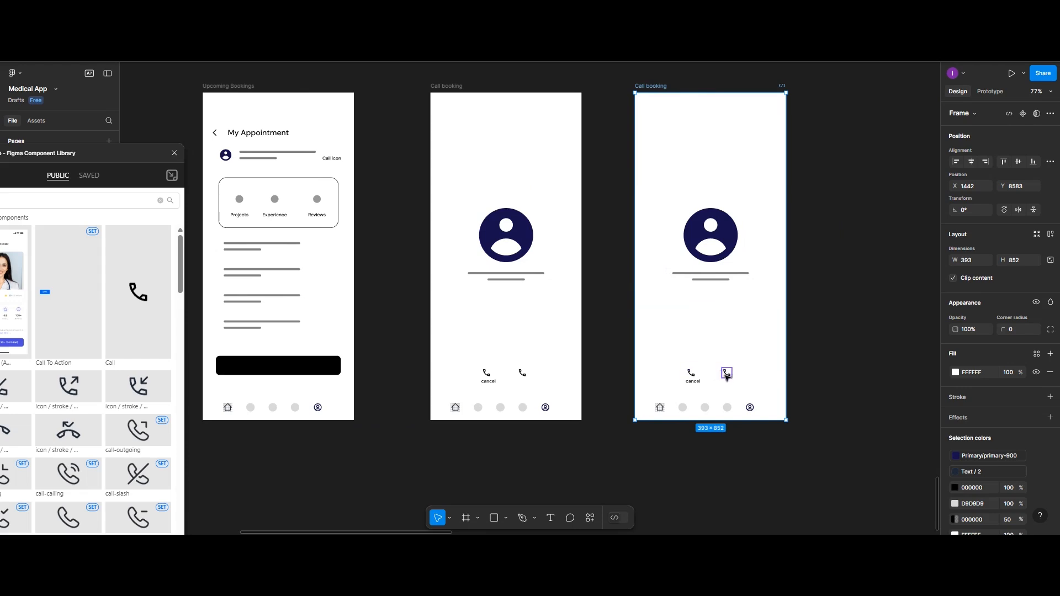
pyautogui.moveTo(726, 377); pyautogui.dragTo(723, 380)
pyautogui.doubleClick(723, 379)
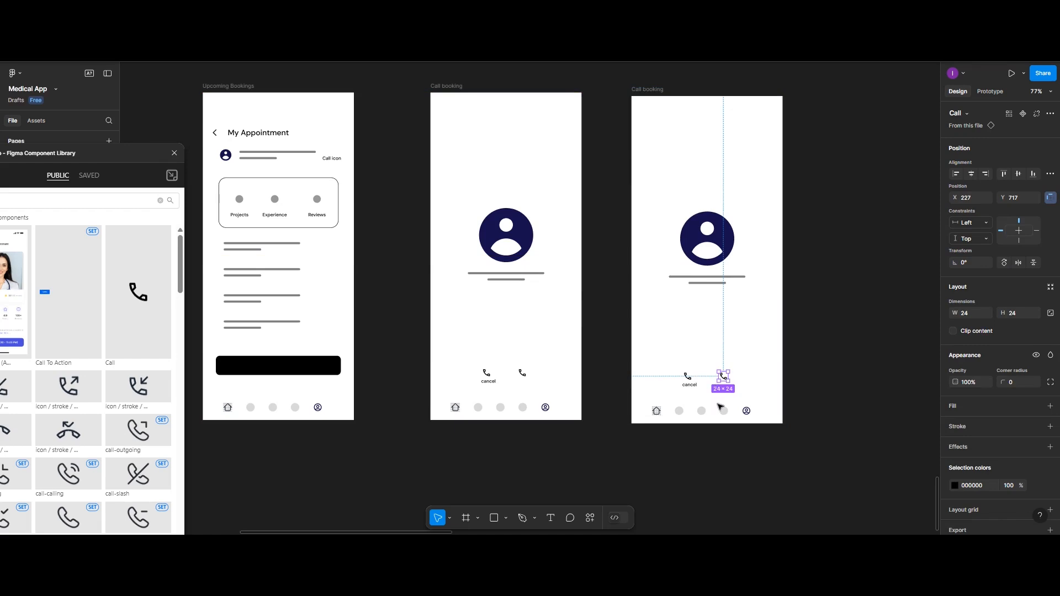
pyautogui.click(160, 201)
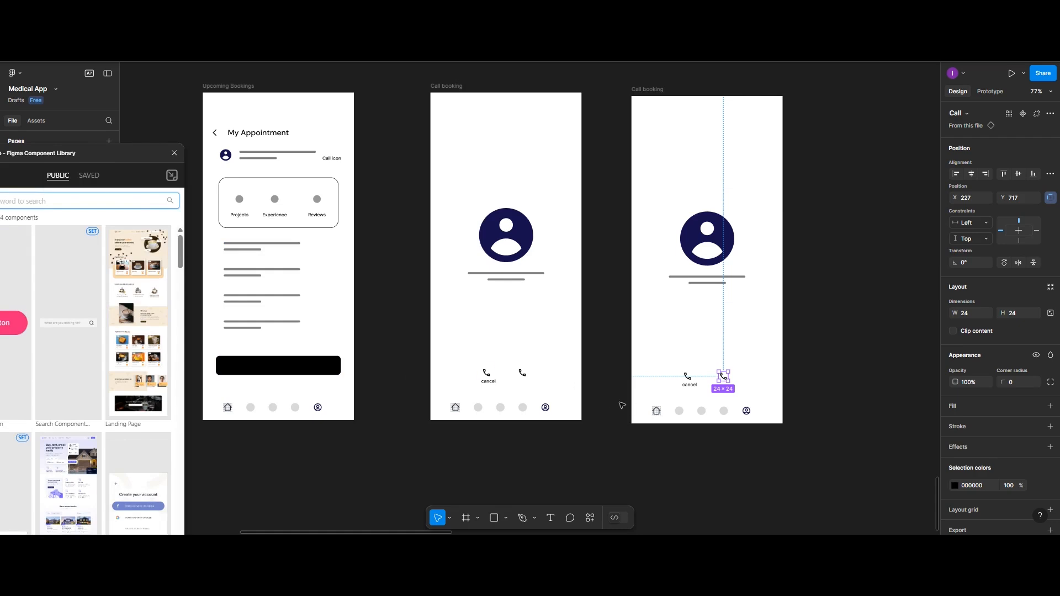
pyautogui.click(723, 378)
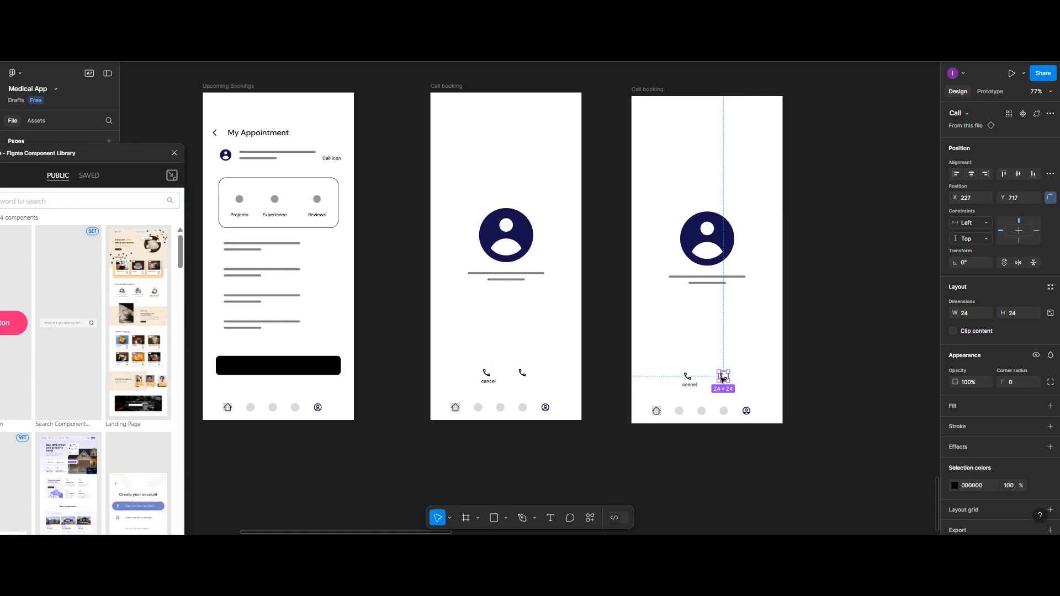
pyautogui.moveTo(723, 377); pyautogui.dragTo(715, 379)
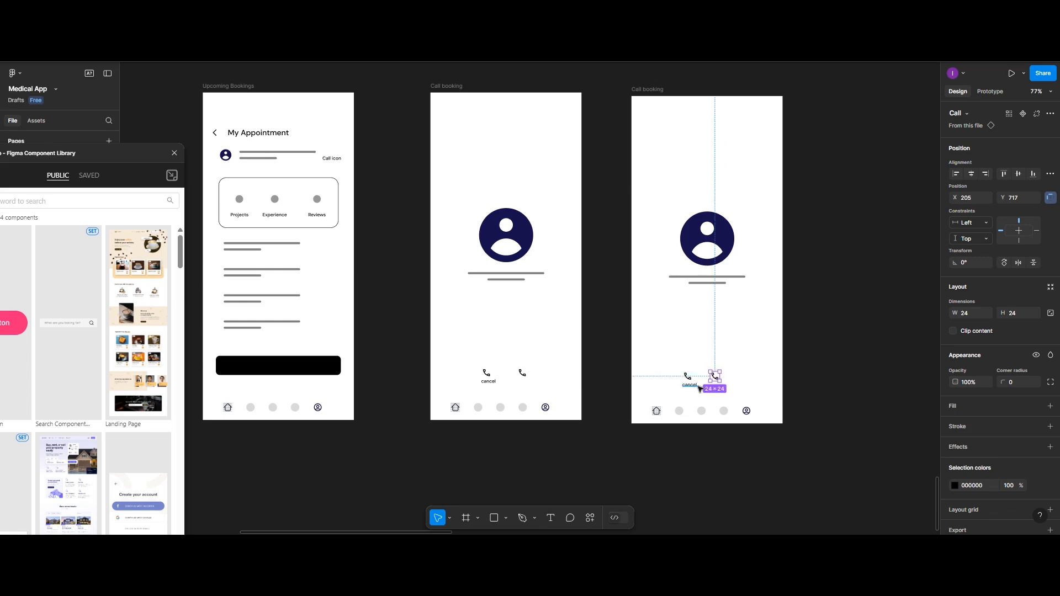
# Step: Duplicate the cancel label beside the right call icon on the second Call booking screen and change the copy's text to Record call
pyautogui.click(697, 386)
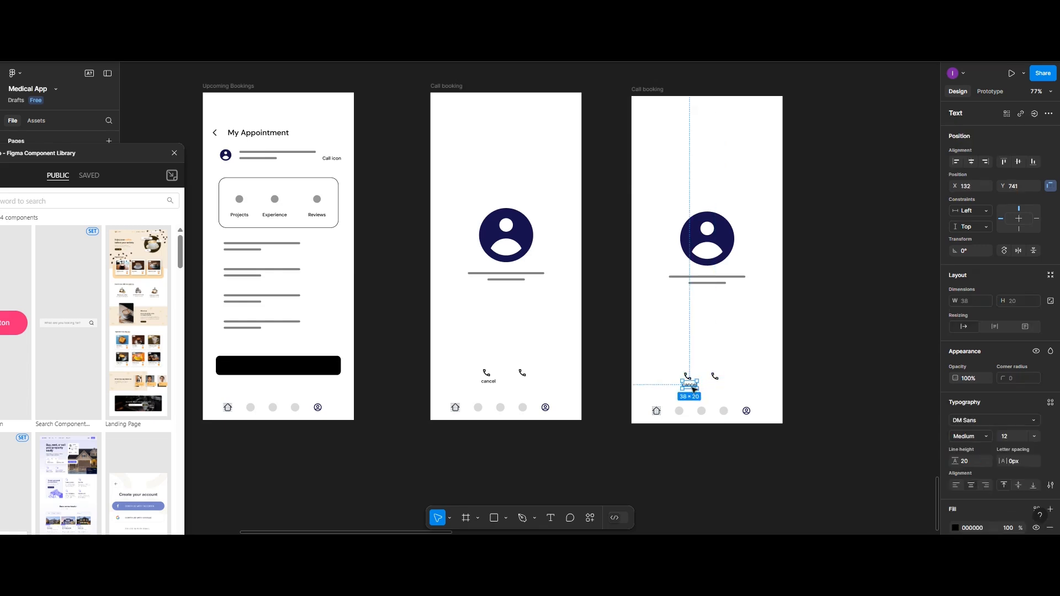
pyautogui.moveTo(693, 390); pyautogui.dragTo(744, 381)
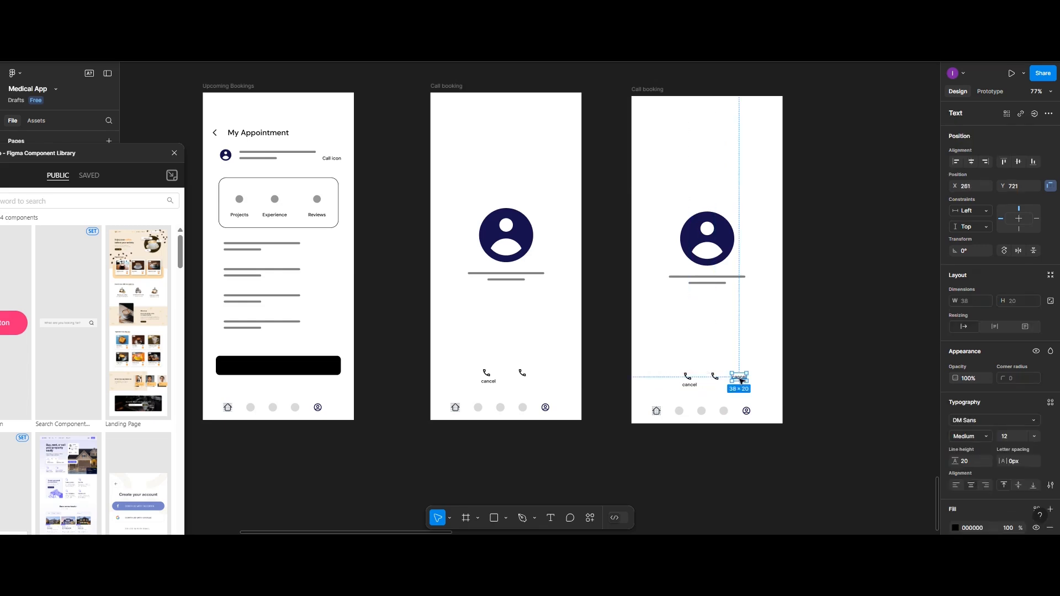
pyautogui.doubleClick(738, 378)
pyautogui.write('Re')
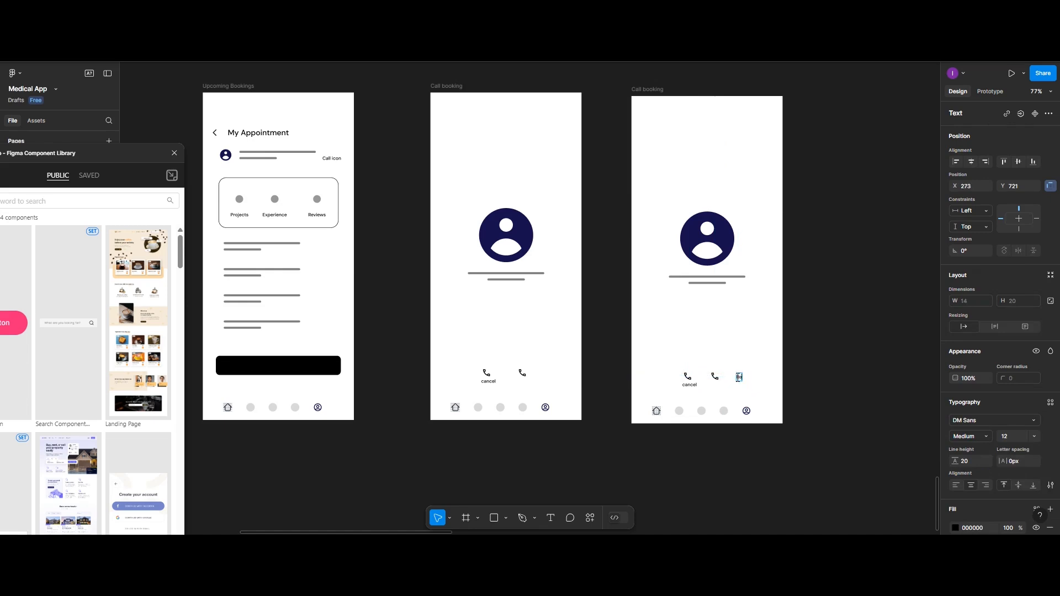
pyautogui.write('cord call')
# Step: Shift the left call icon and its cancel label further left and place the other call icon under the avatar at X 181, Y 717
pyautogui.click(686, 377)
pyautogui.moveTo(687, 377)
pyautogui.mouseDown()
pyautogui.moveTo(669, 388)
pyautogui.moveTo(705, 377)
pyautogui.mouseUp()
pyautogui.click(689, 388)
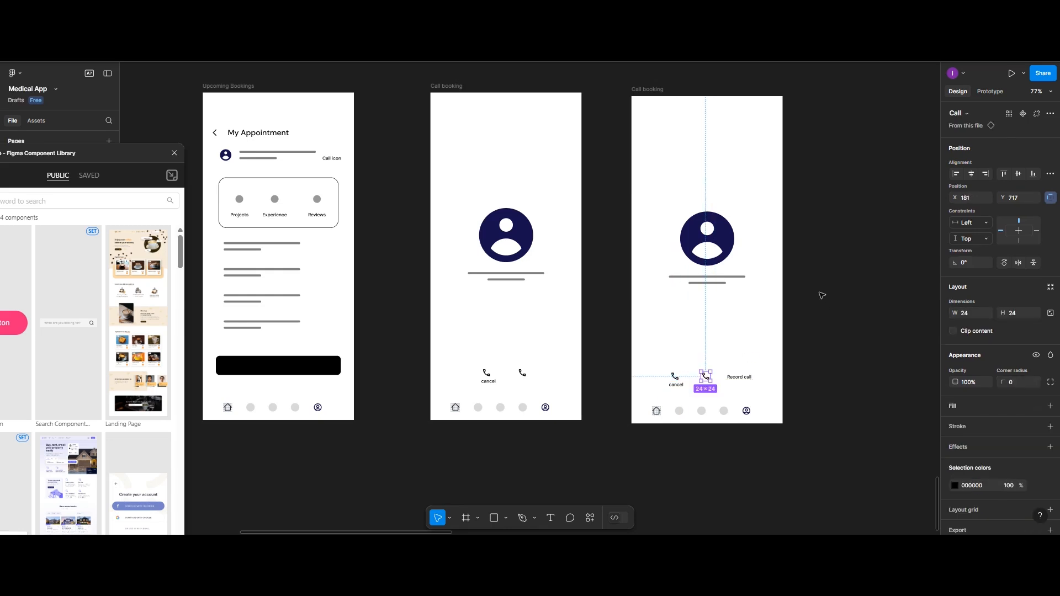
pyautogui.click(815, 242)
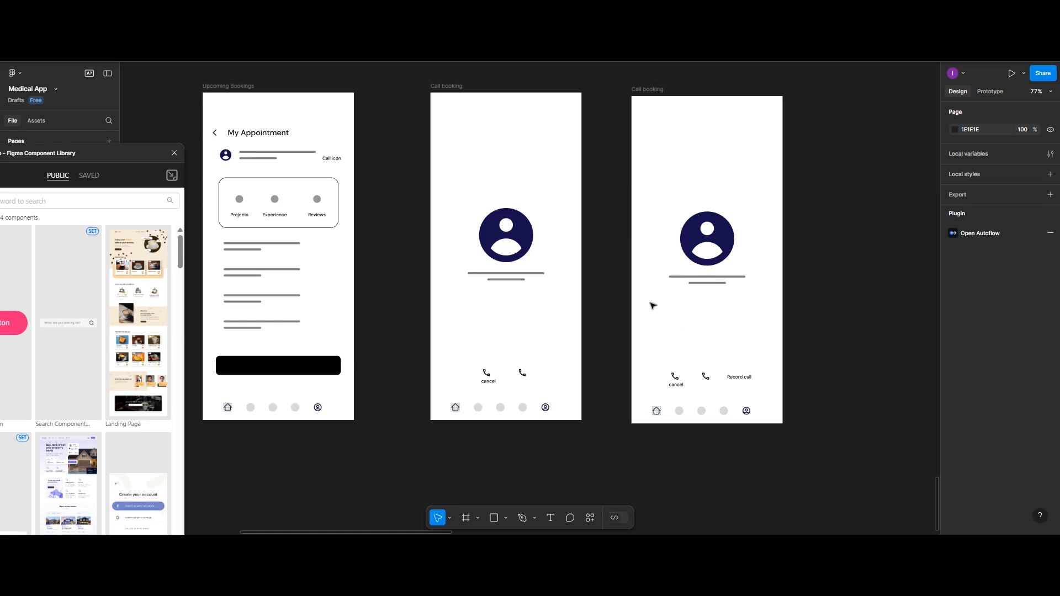
# Step: Duplicate the second Call booking screen beside itself at X 1927, Y 8606
pyautogui.hscroll(3, 653, 306)
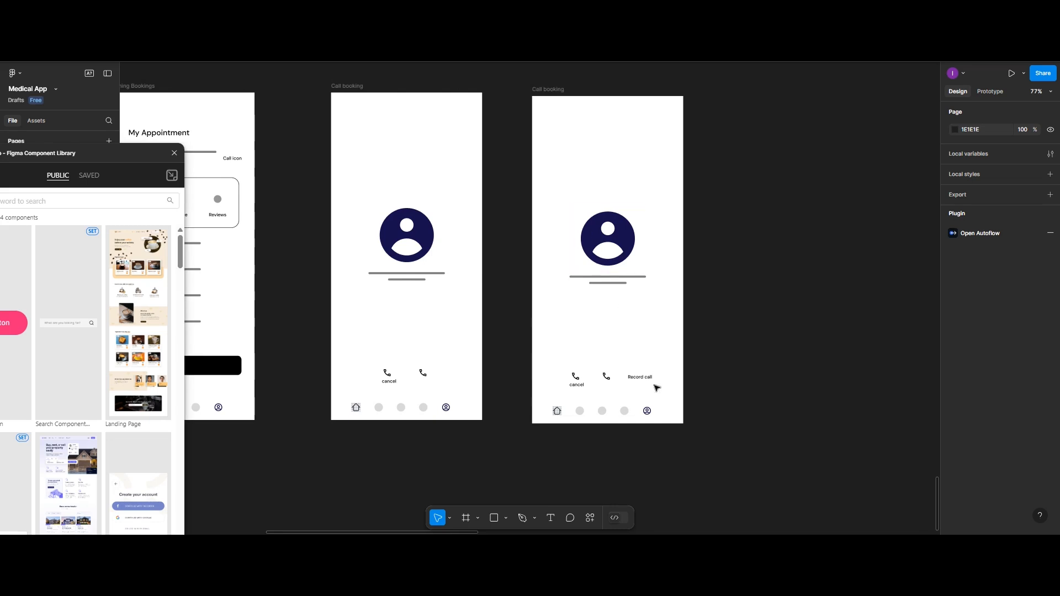
pyautogui.click(545, 90)
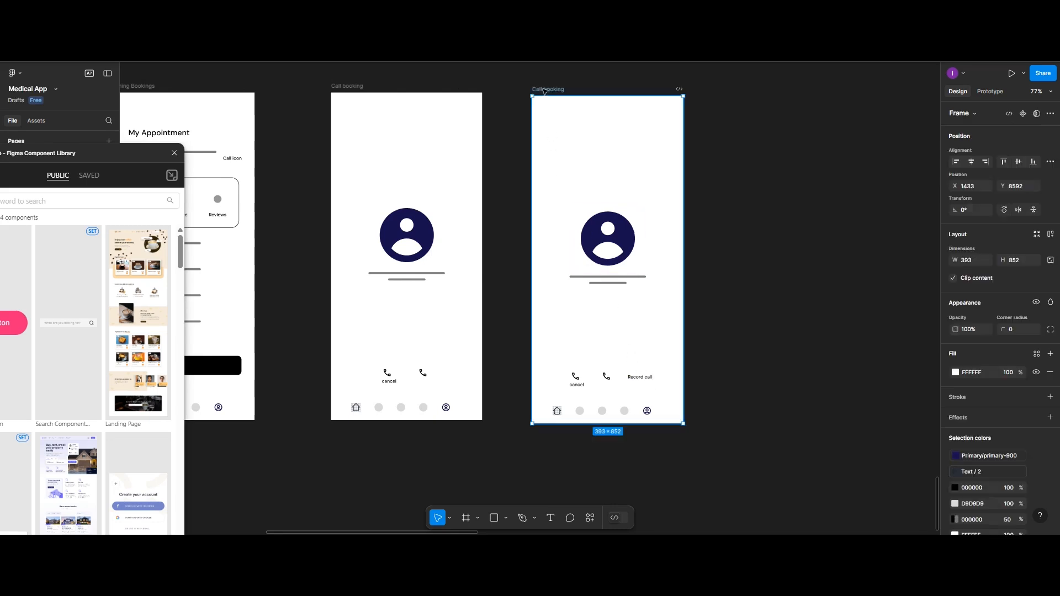
pyautogui.moveTo(740, 120); pyautogui.dragTo(735, 96)
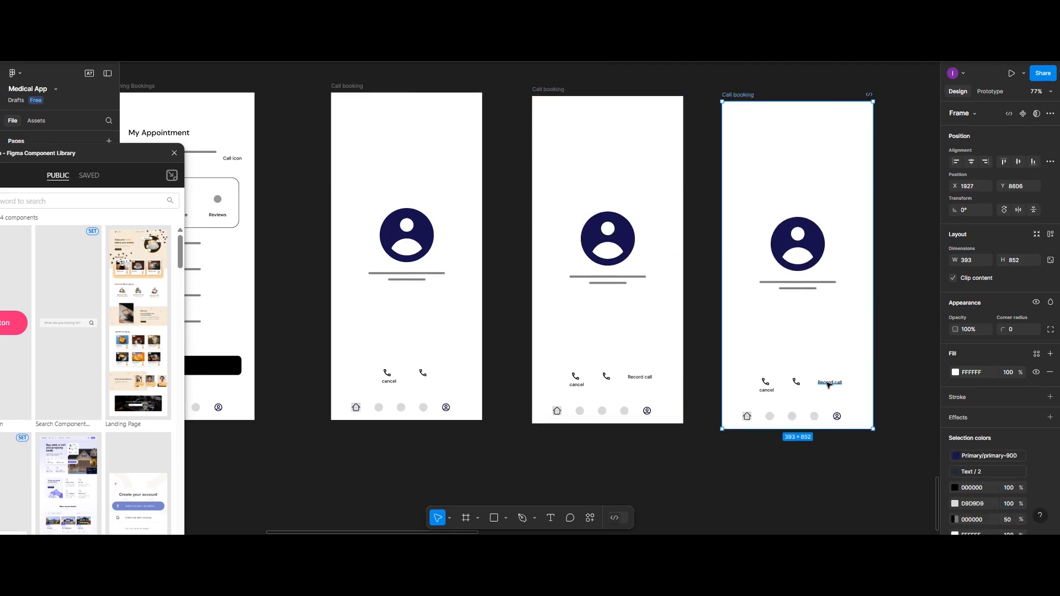
# Step: Duplicate the Record call label above the call icons on the third Call booking screen and change the copy's text to Record call in progress
pyautogui.moveTo(828, 385); pyautogui.dragTo(793, 352)
pyautogui.doubleClick(793, 351)
pyautogui.click(793, 352)
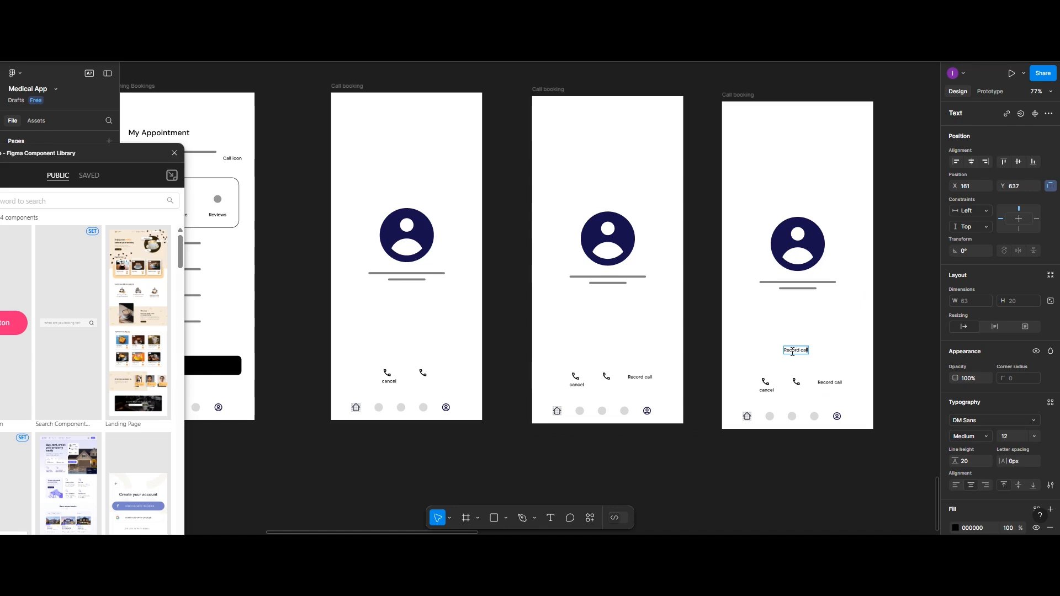
pyautogui.write('in progress')
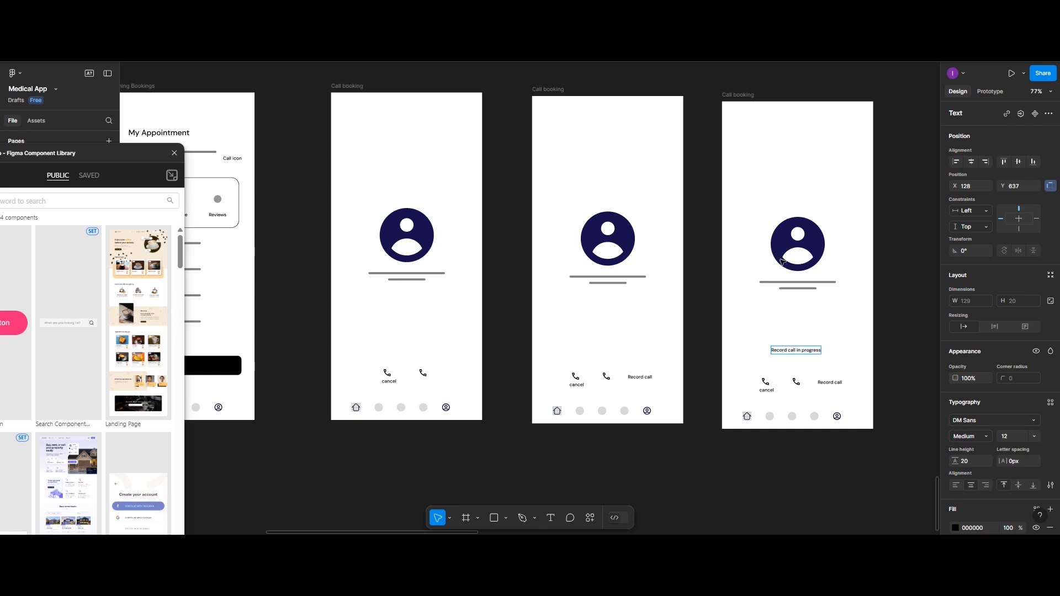
pyautogui.press('Escape')
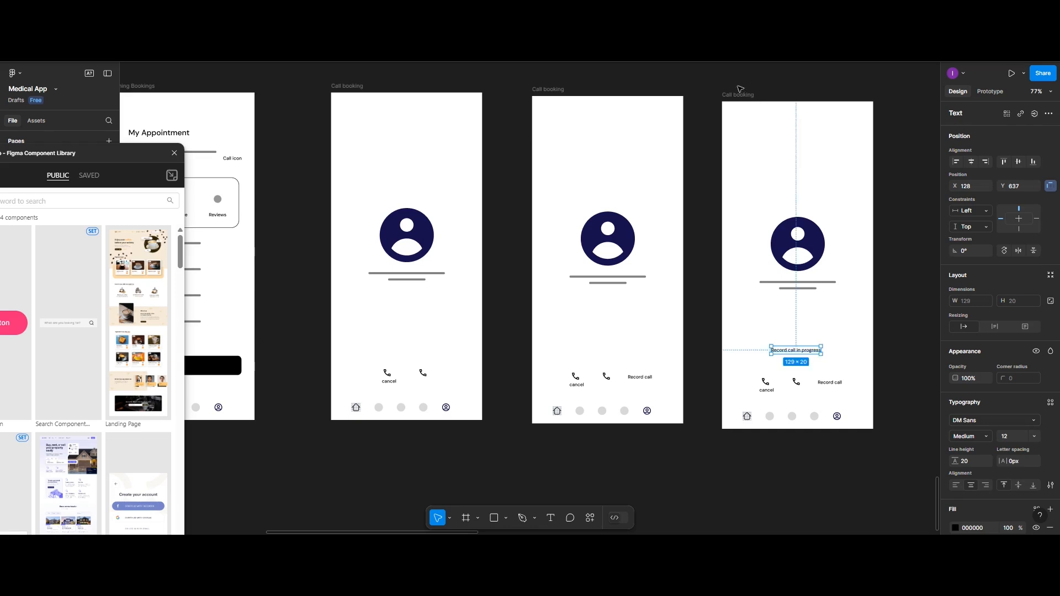
# Step: Align the My Appointment and three Call booking screens by their vertical centres and move the row left
pyautogui.hscroll(-2, 627, 260)
pyautogui.hscroll(5, 627, 260)
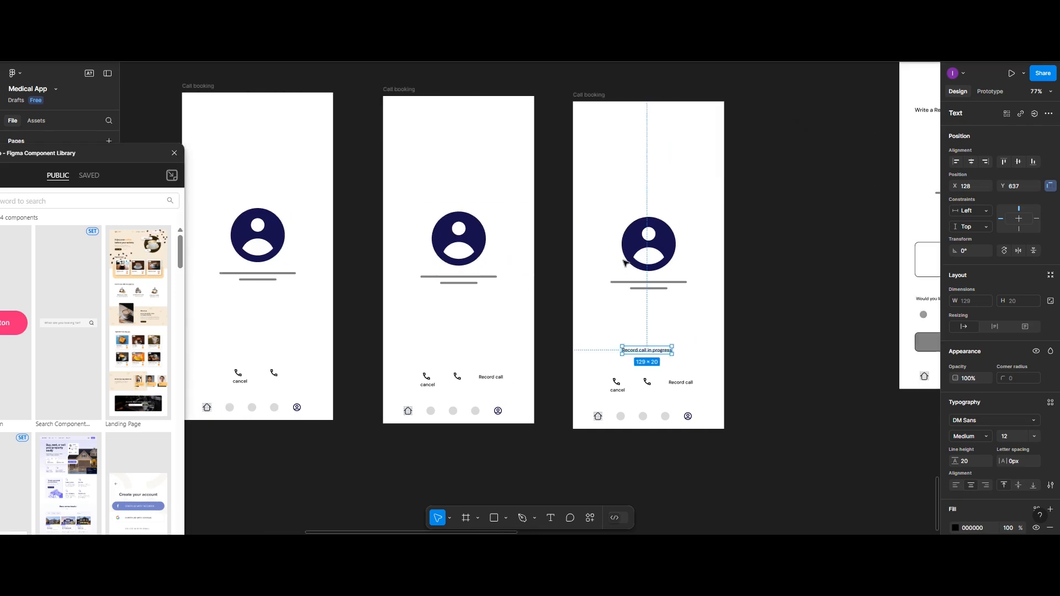
pyautogui.hscroll(3, 624, 262)
pyautogui.scroll(-5, 559, 228)
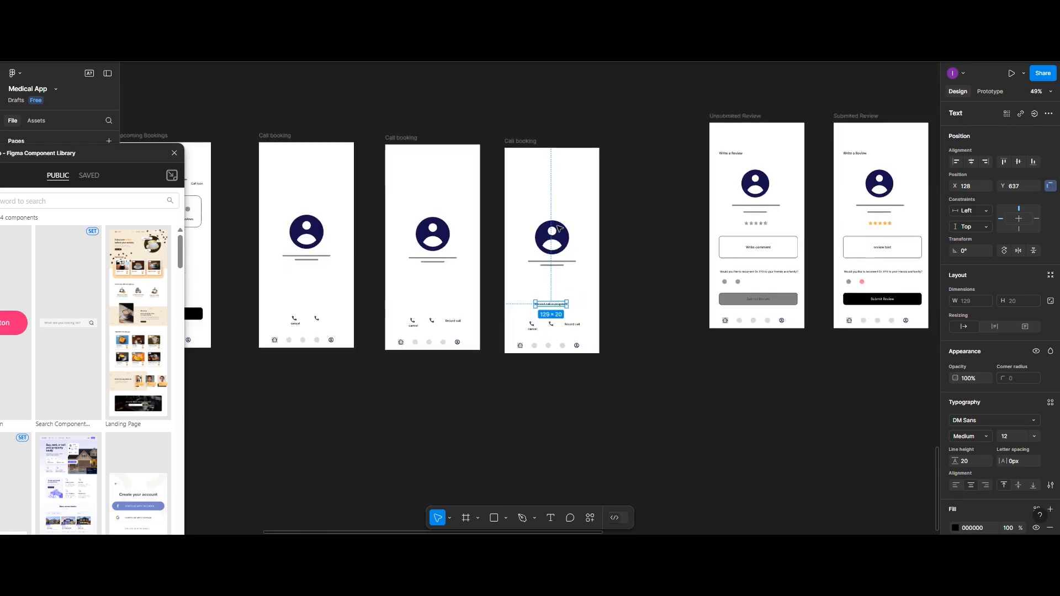
pyautogui.hscroll(-3, 559, 230)
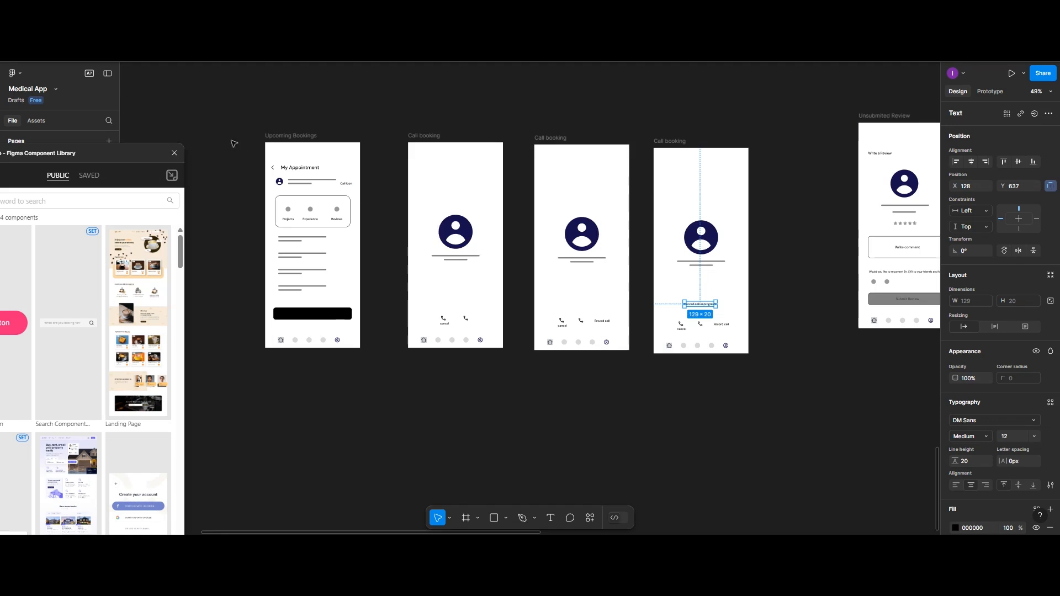
pyautogui.moveTo(231, 137); pyautogui.dragTo(752, 365)
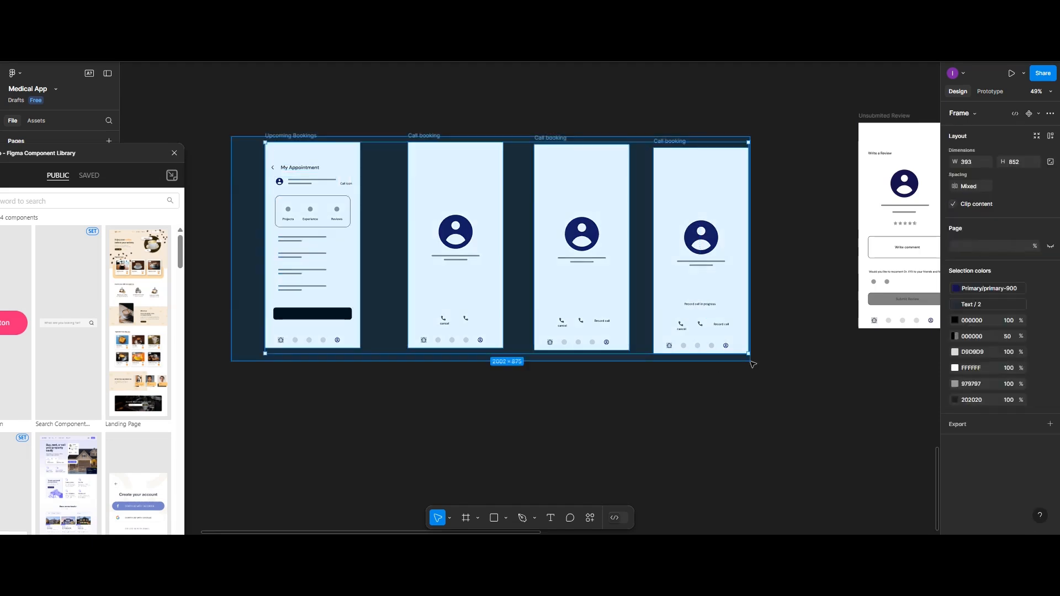
pyautogui.click(1015, 163)
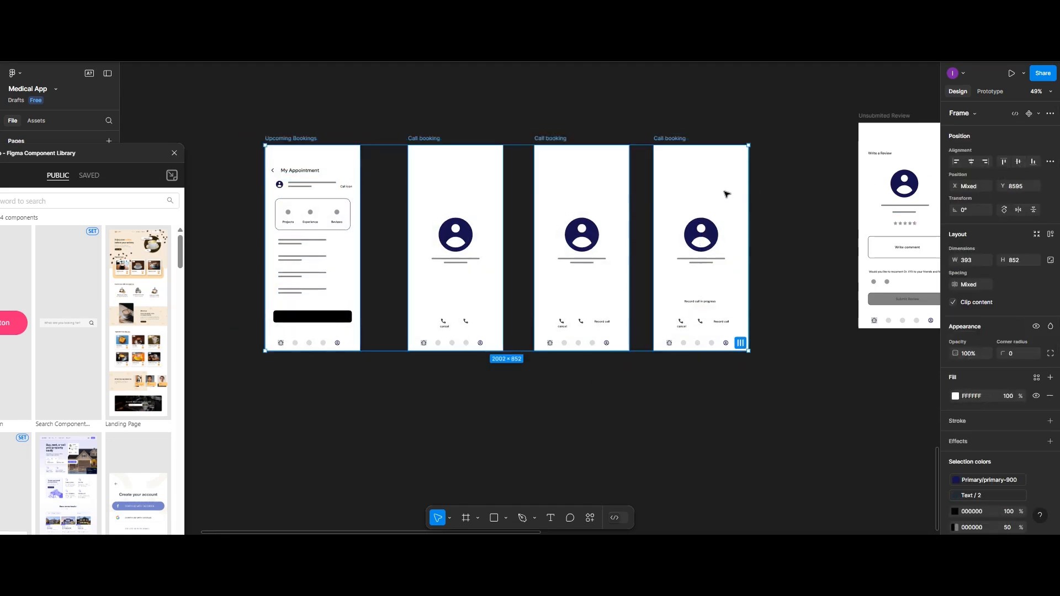
pyautogui.moveTo(723, 193); pyautogui.dragTo(594, 199)
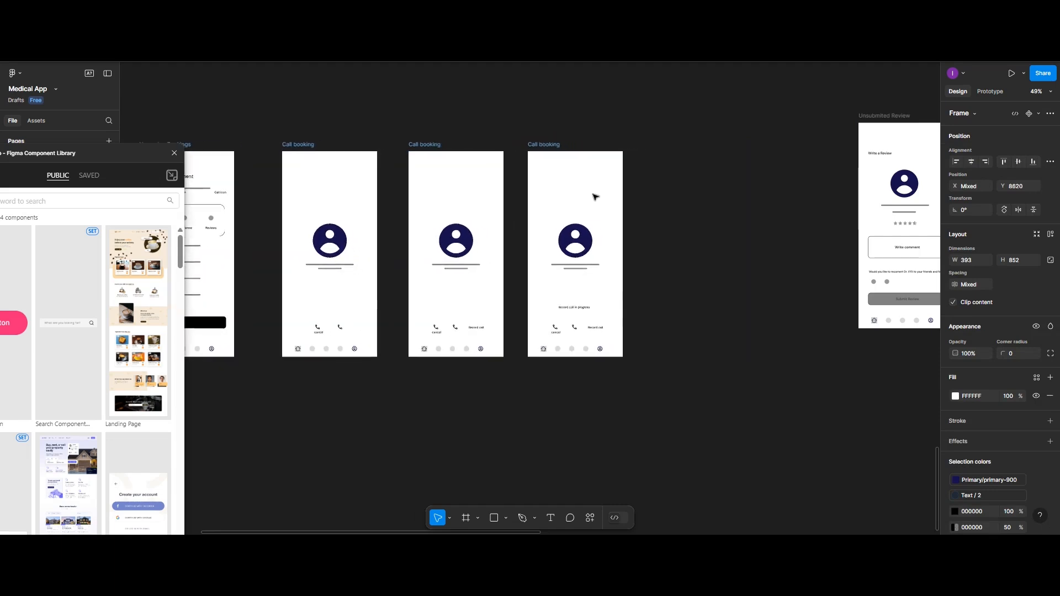
pyautogui.click(717, 232)
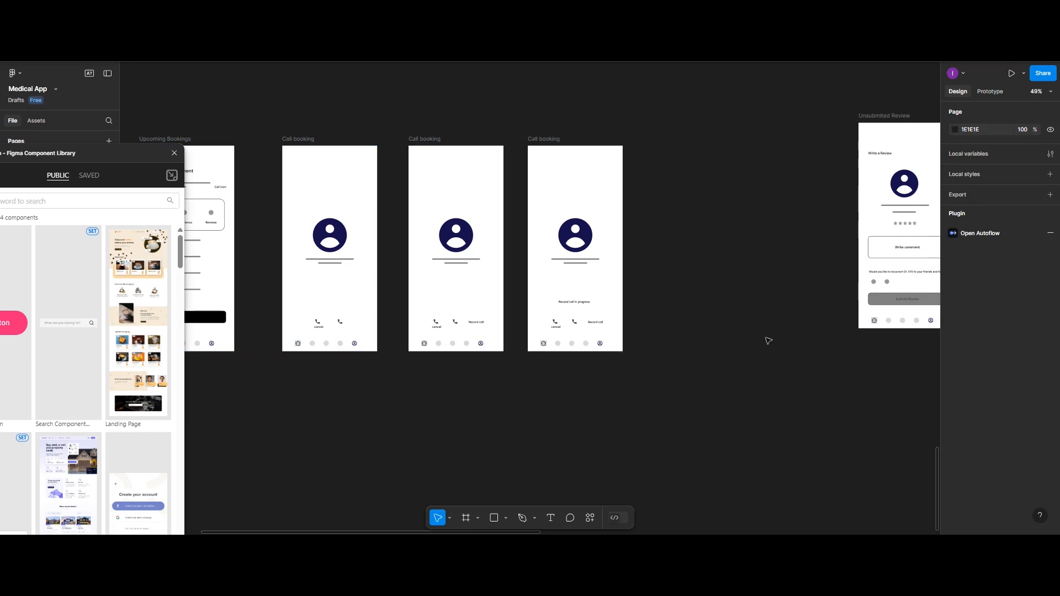
# Step: Move the Unsubmited Review and Submited Review screens together closer to the Call booking row at Y 8597
pyautogui.scroll(-2, 608, 253)
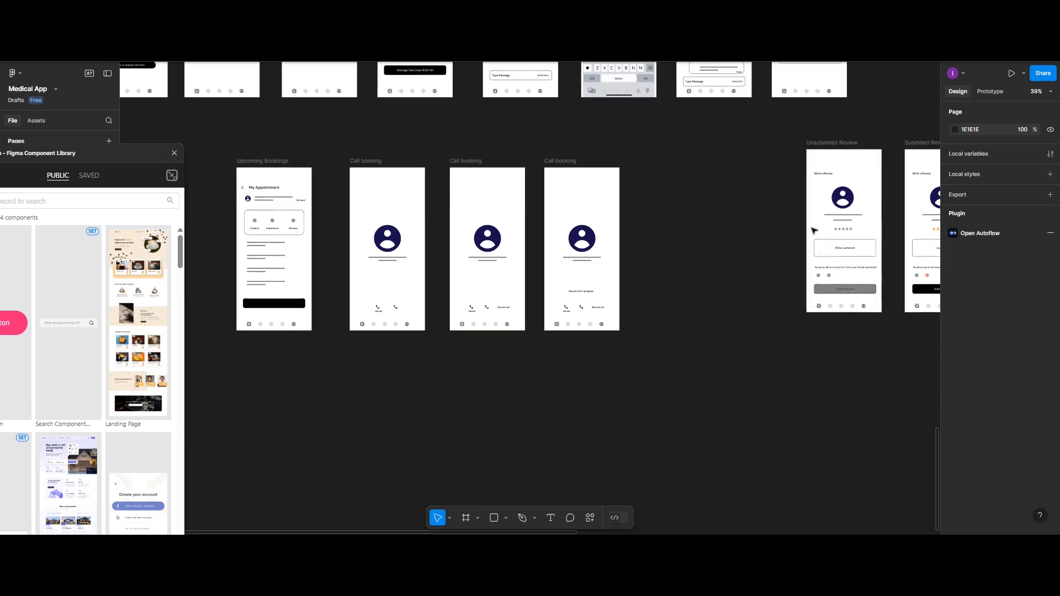
pyautogui.scroll(-3, 809, 230)
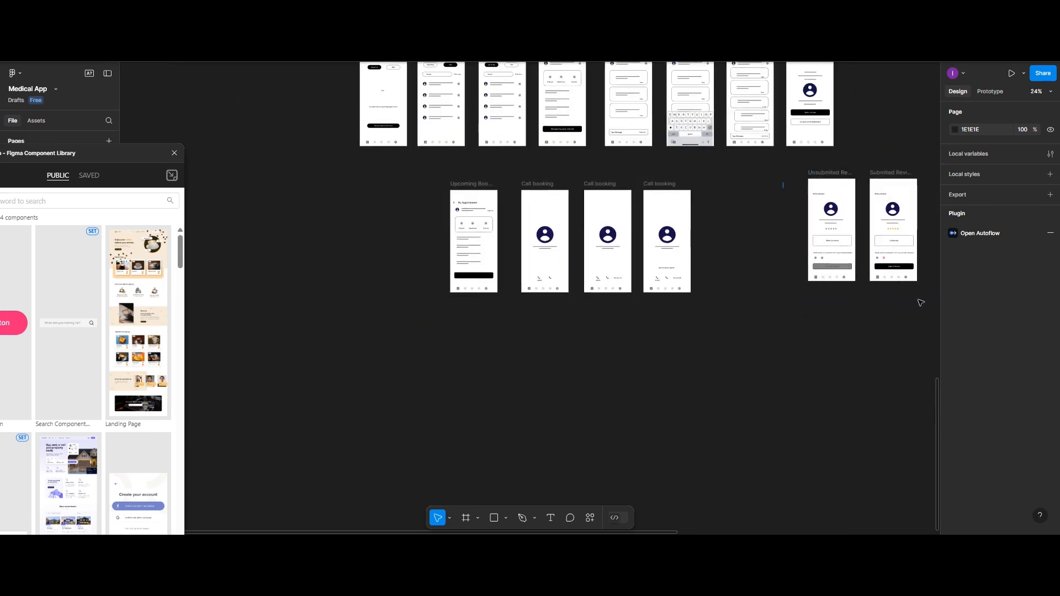
pyautogui.moveTo(782, 182); pyautogui.dragTo(919, 300)
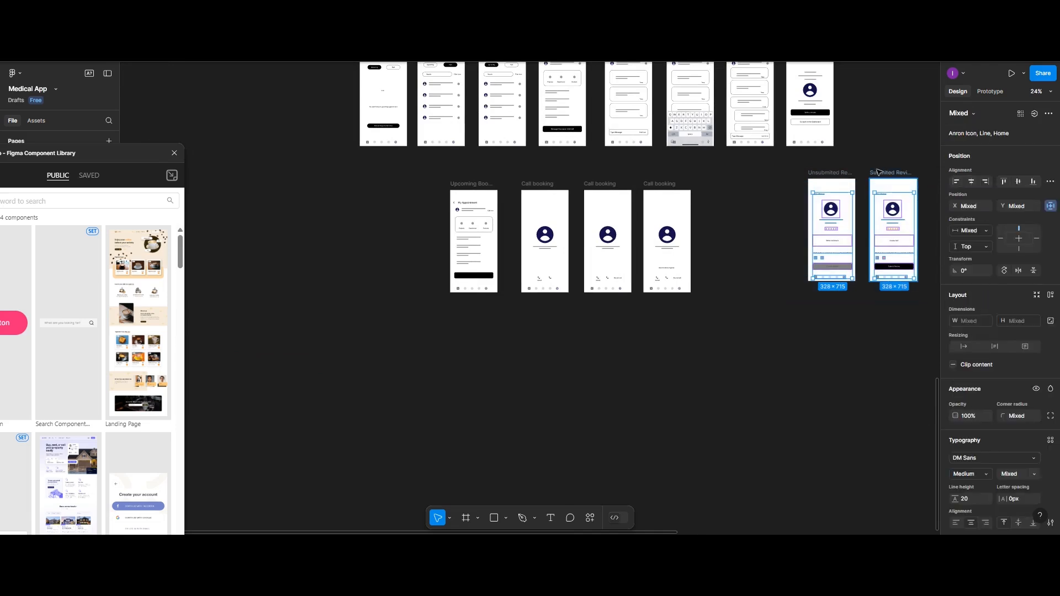
pyautogui.moveTo(775, 171); pyautogui.dragTo(930, 298)
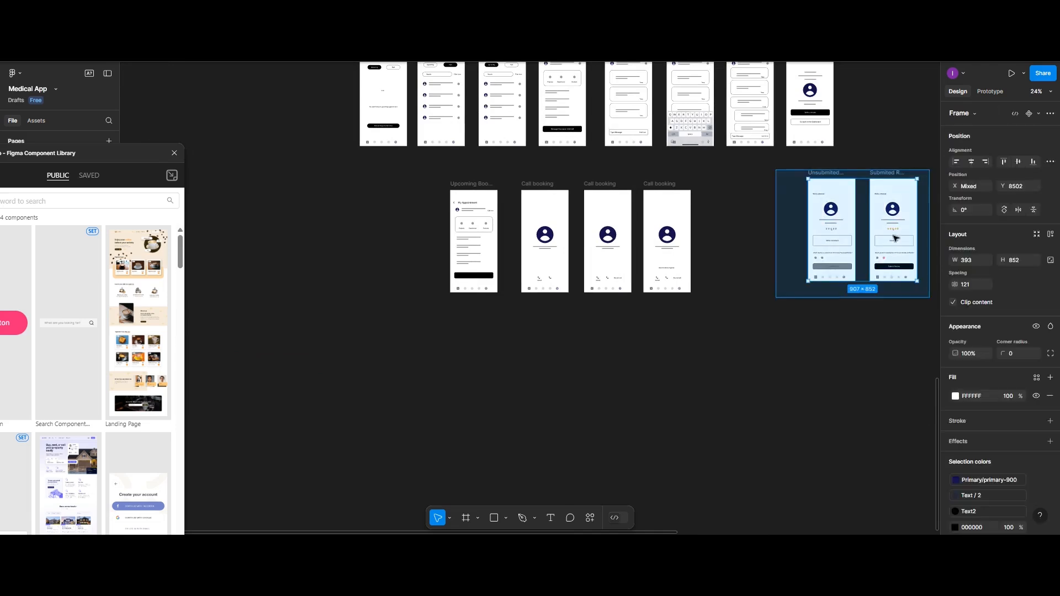
pyautogui.moveTo(890, 237)
pyautogui.mouseDown()
pyautogui.moveTo(884, 247)
pyautogui.moveTo(887, 232)
pyautogui.mouseUp()
pyautogui.moveTo(823, 172); pyautogui.dragTo(800, 183)
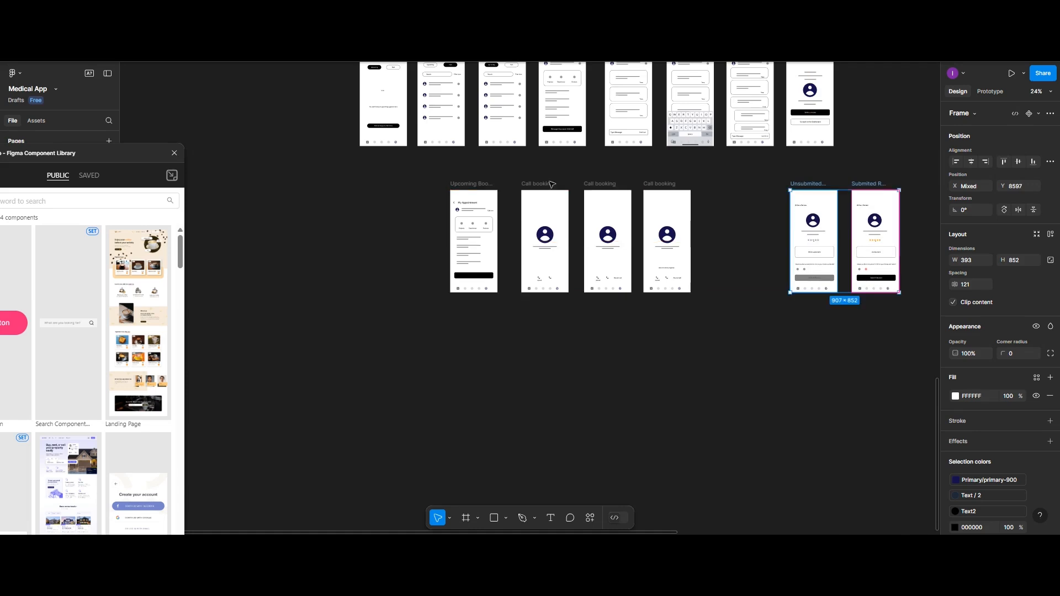
pyautogui.scroll(3, 694, 241)
pyautogui.scroll(-4, 694, 241)
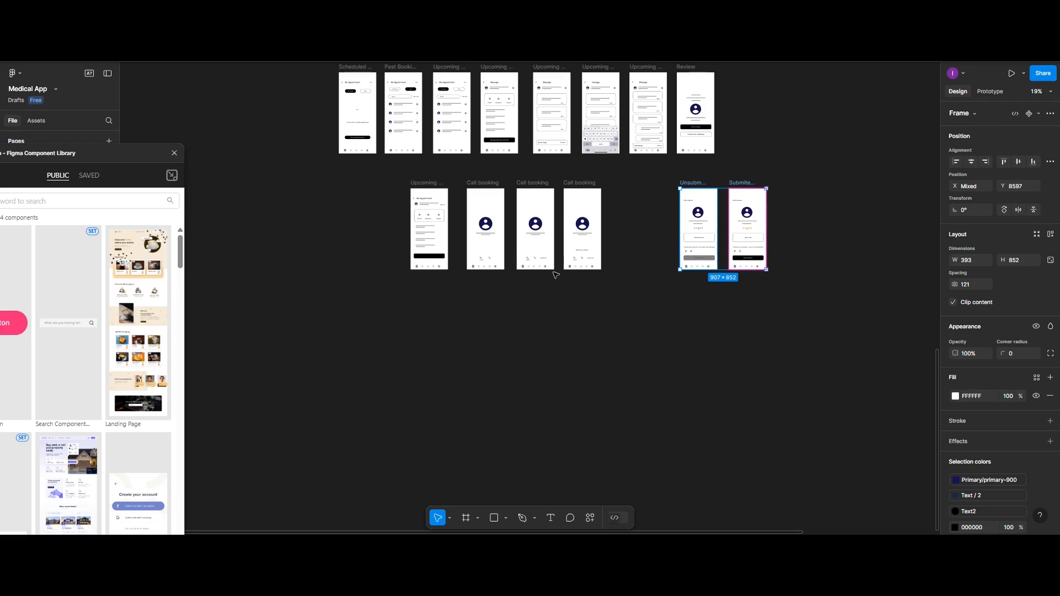
pyautogui.scroll(5, 551, 280)
pyautogui.scroll(2, 549, 282)
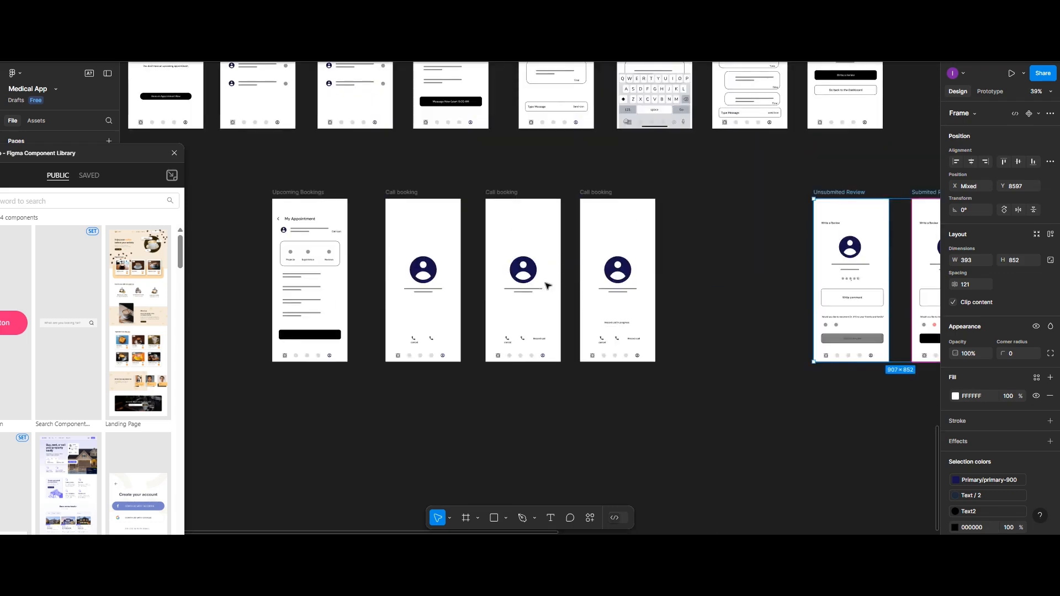
pyautogui.press('Escape')
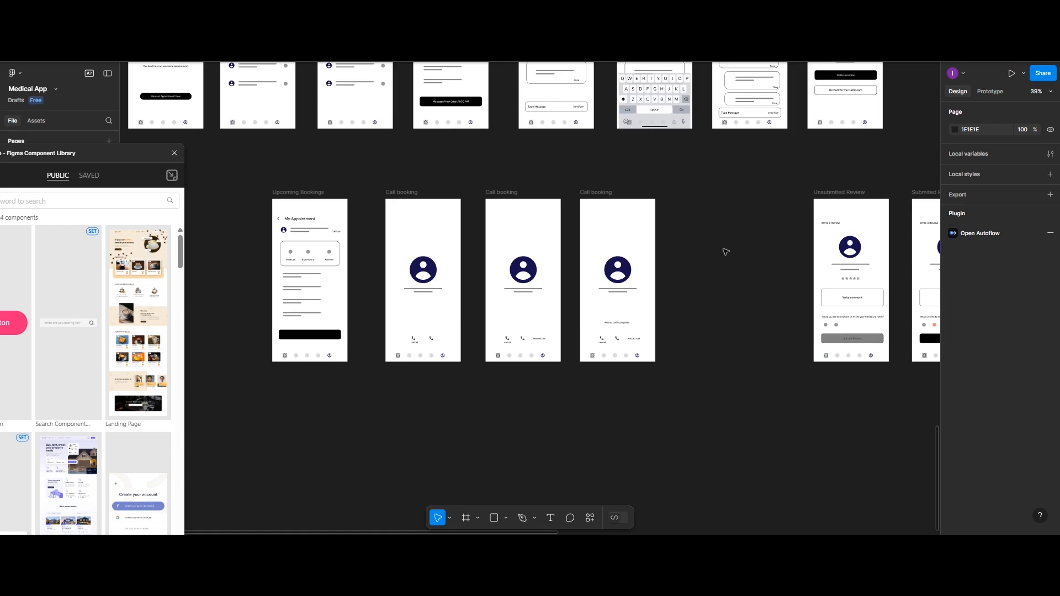
# Step: Try placing a copy of the Unsubmited Review screen right after the last Call booking screen at X 1901, Y 8597
pyautogui.scroll(1, 718, 242)
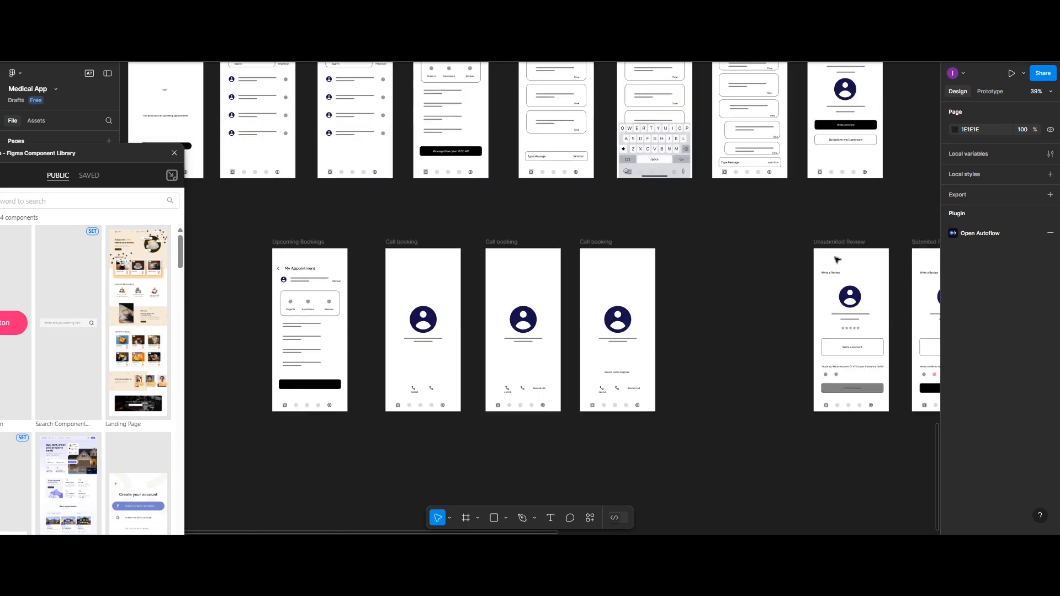
pyautogui.keyDown('alt'); pyautogui.moveTo(831, 244); pyautogui.dragTo(694, 243); pyautogui.keyUp('alt')
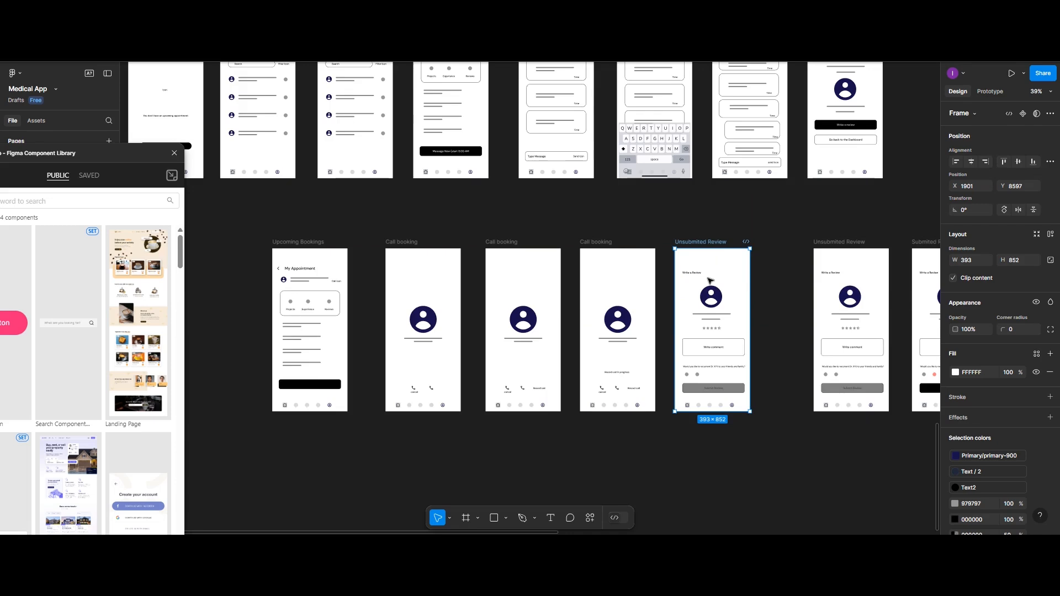
pyautogui.hscroll(2, 709, 282)
pyautogui.hscroll(2, 710, 282)
pyautogui.keyDown('ctrl'); pyautogui.scroll(5, 684, 296); pyautogui.keyUp('ctrl')
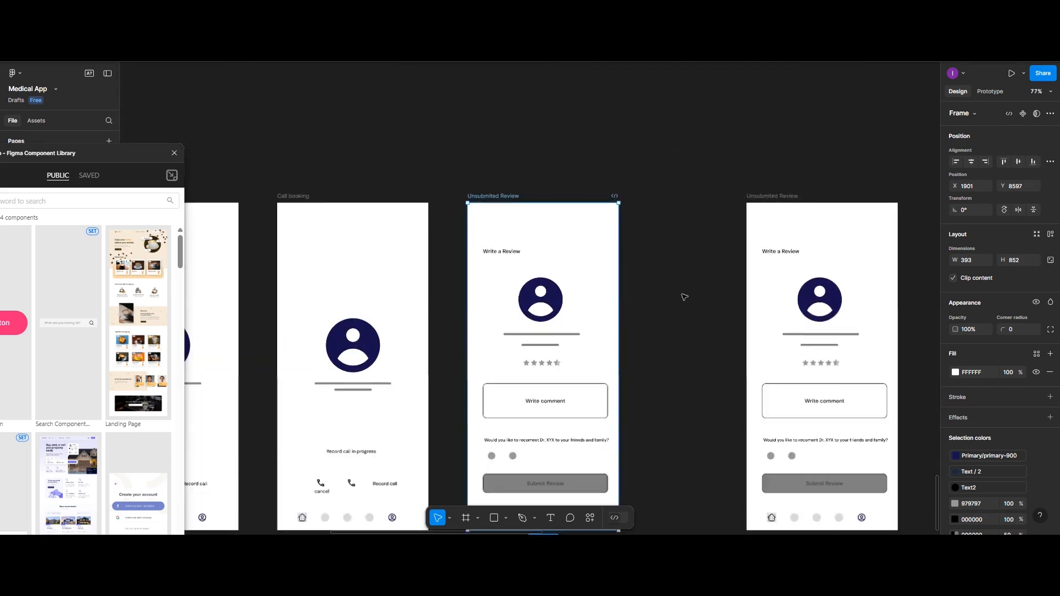
pyautogui.keyDown('ctrl'); pyautogui.scroll(-3, 670, 299); pyautogui.keyUp('ctrl')
pyautogui.scroll(3, 670, 299)
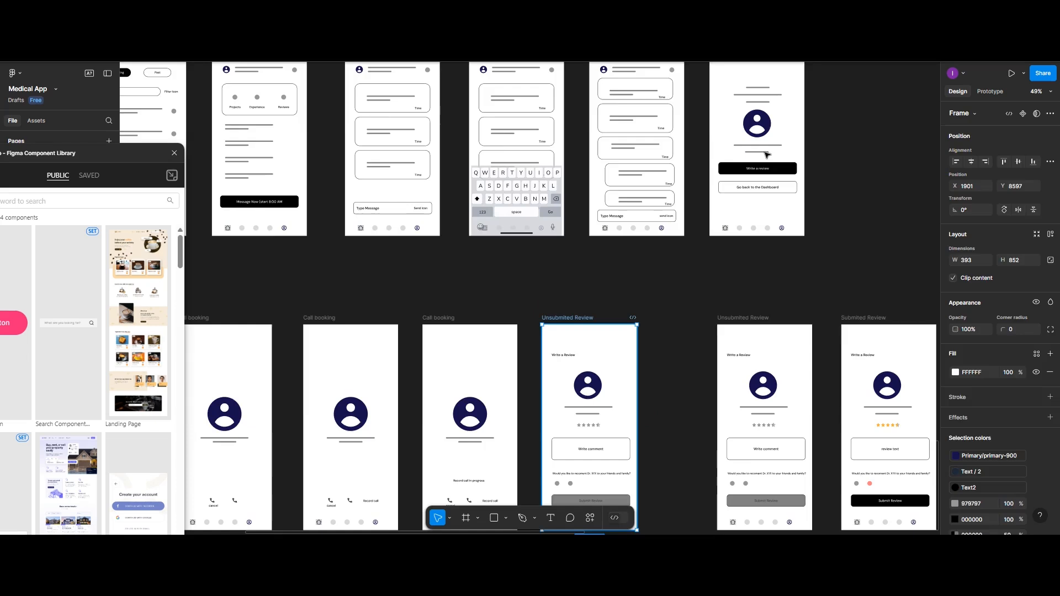
pyautogui.press('Escape')
# Step: Duplicate the Review screen from the row above and place the copy after the last Call booking screen at X 1963, Y 8597
pyautogui.scroll(3, 690, 221)
pyautogui.click(721, 128)
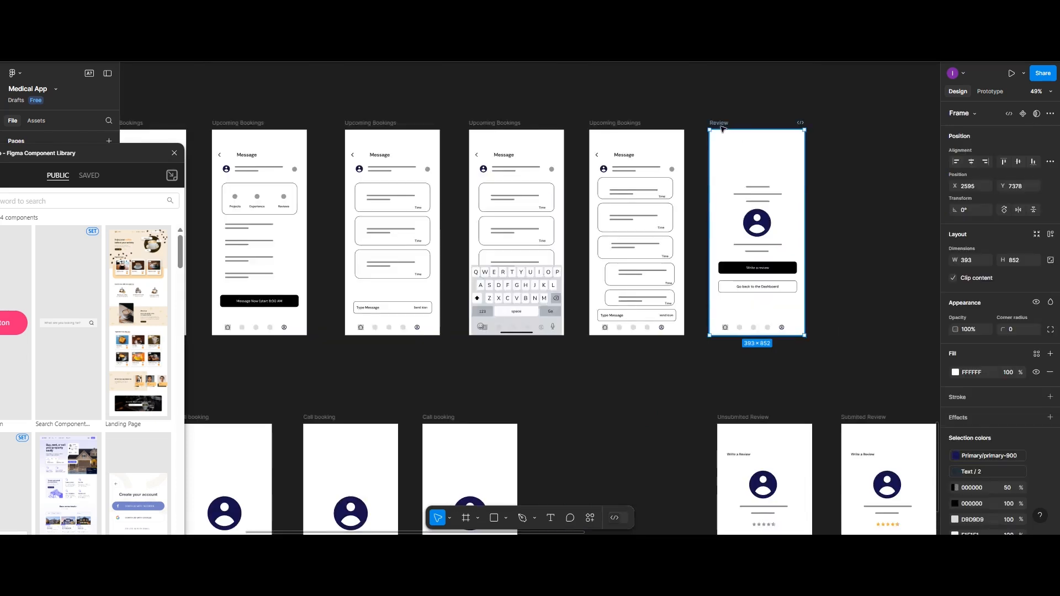
pyautogui.moveTo(573, 451); pyautogui.dragTo(572, 421)
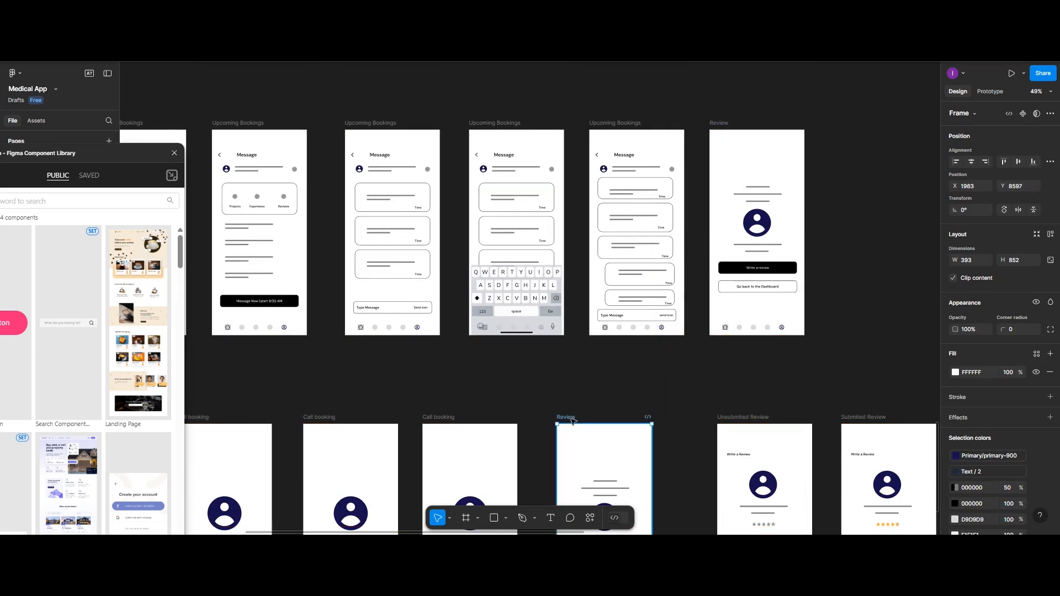
pyautogui.scroll(-2, 572, 422)
pyautogui.scroll(-2, 572, 422)
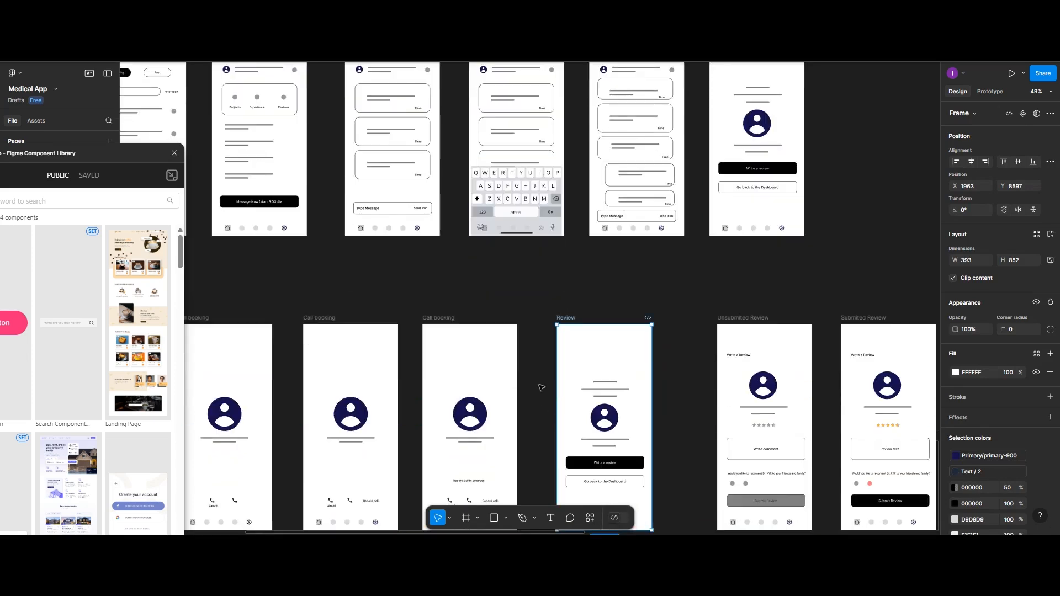
pyautogui.scroll(-4, 542, 388)
pyautogui.scroll(-4, 616, 406)
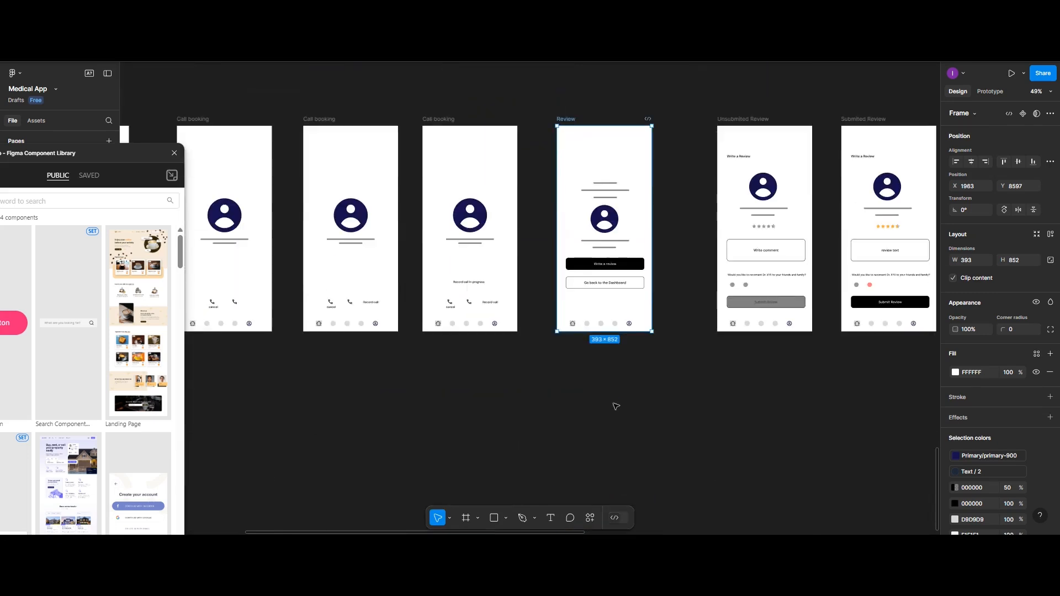
pyautogui.scroll(3, 571, 405)
pyautogui.scroll(1, 572, 405)
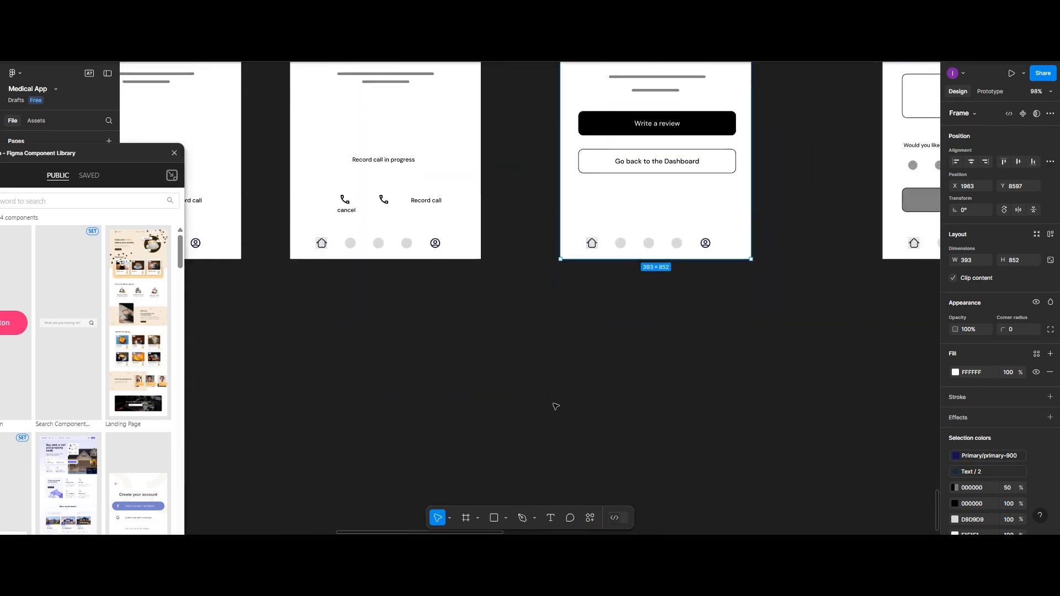
# Step: Duplicate the row with the My Appointment, three Call booking and Review screens and place the copy directly below at Y 9784
pyautogui.scroll(-1, 571, 405)
pyautogui.hscroll(-3, 556, 406)
pyautogui.hscroll(-2, 556, 407)
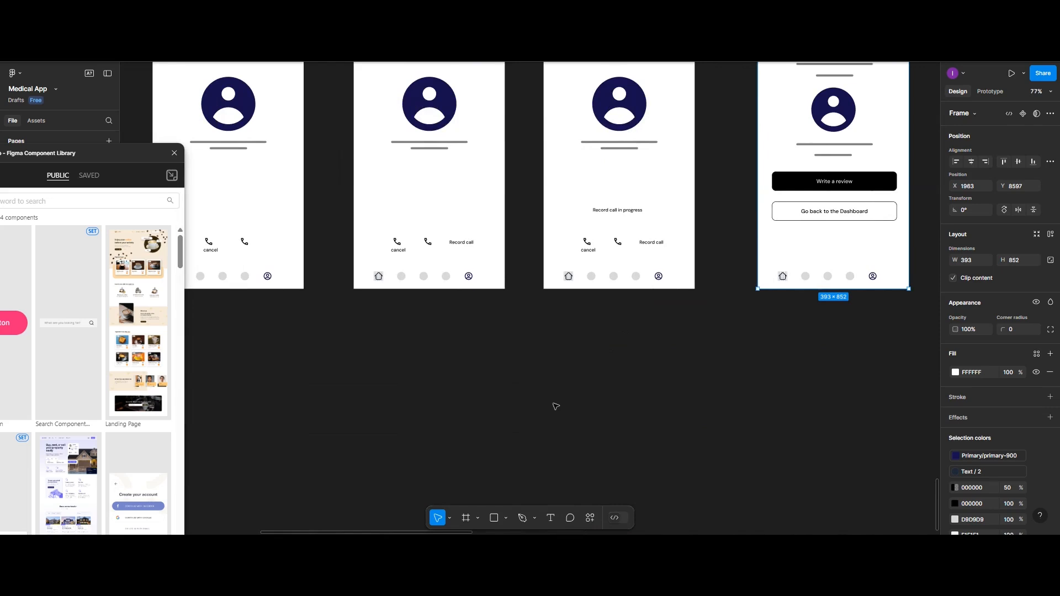
pyautogui.scroll(-3, 555, 406)
pyautogui.press('super')
pyautogui.click(829, 372)
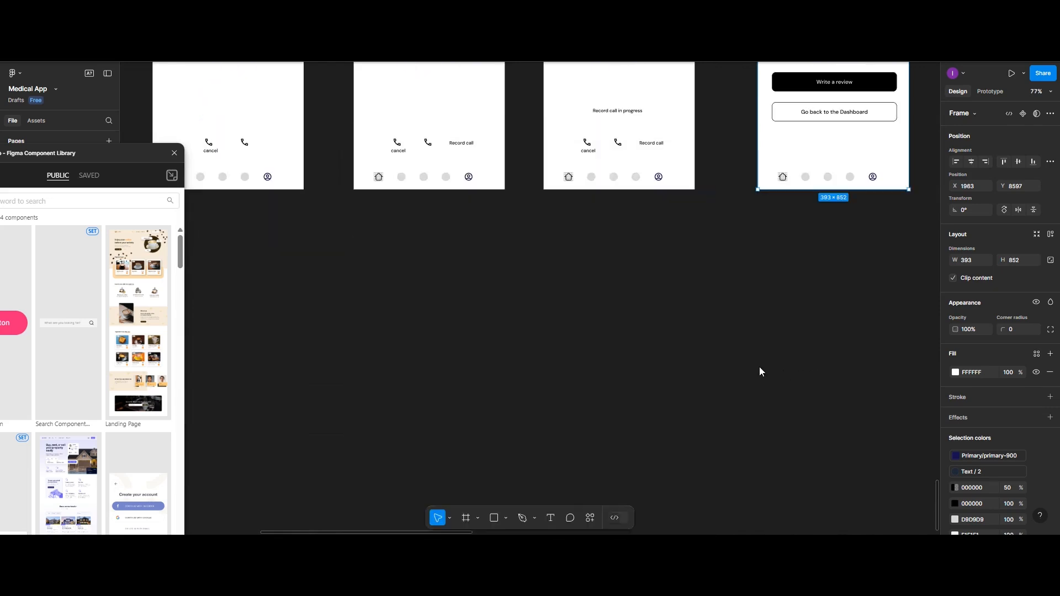
pyautogui.click(759, 367)
pyautogui.scroll(-7, 759, 366)
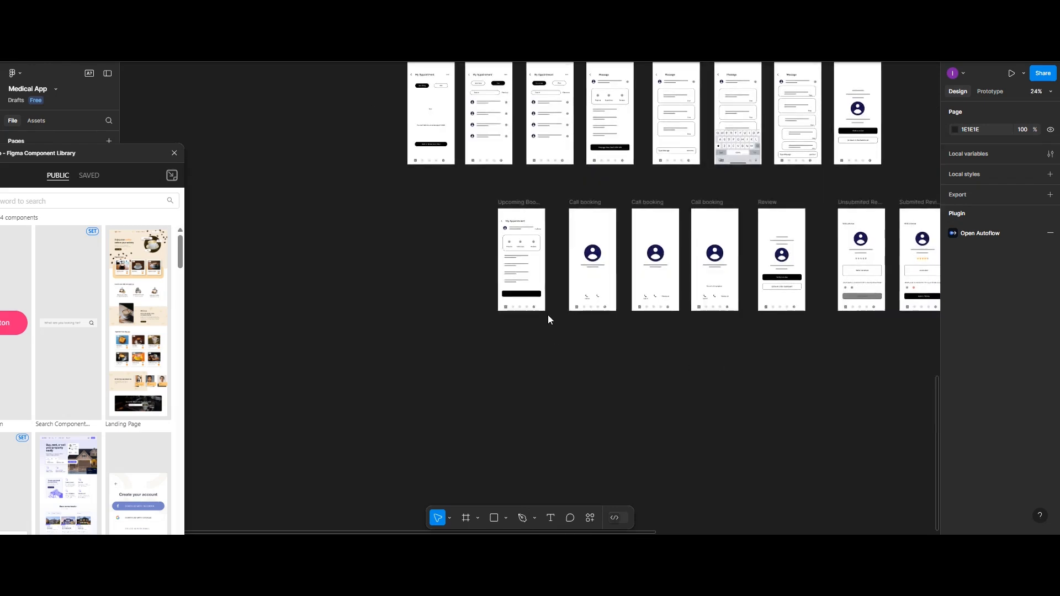
pyautogui.hscroll(-4, 547, 314)
pyautogui.hscroll(8, 547, 315)
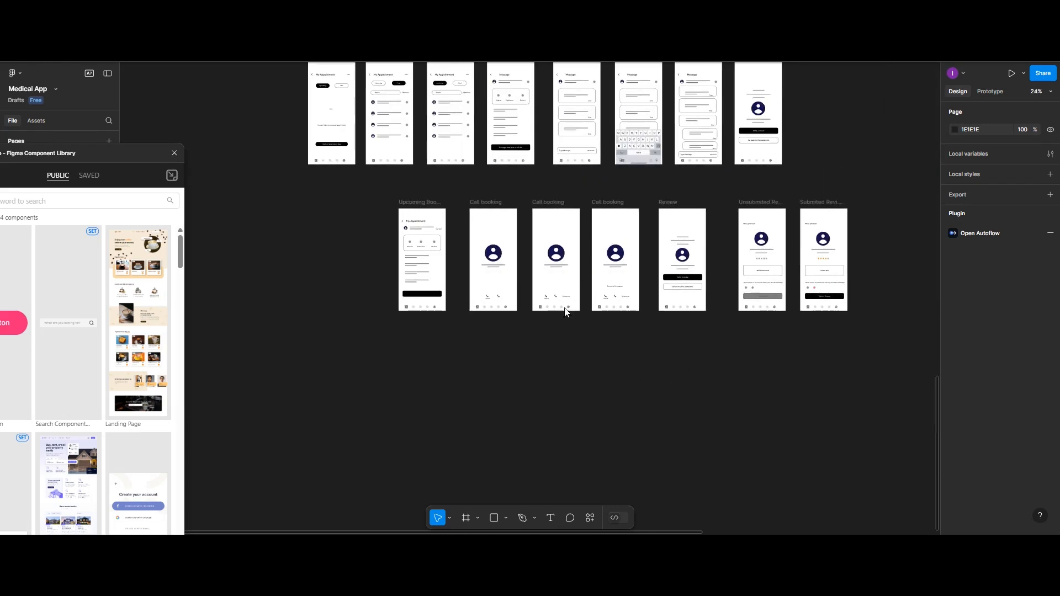
pyautogui.moveTo(368, 200); pyautogui.dragTo(670, 328)
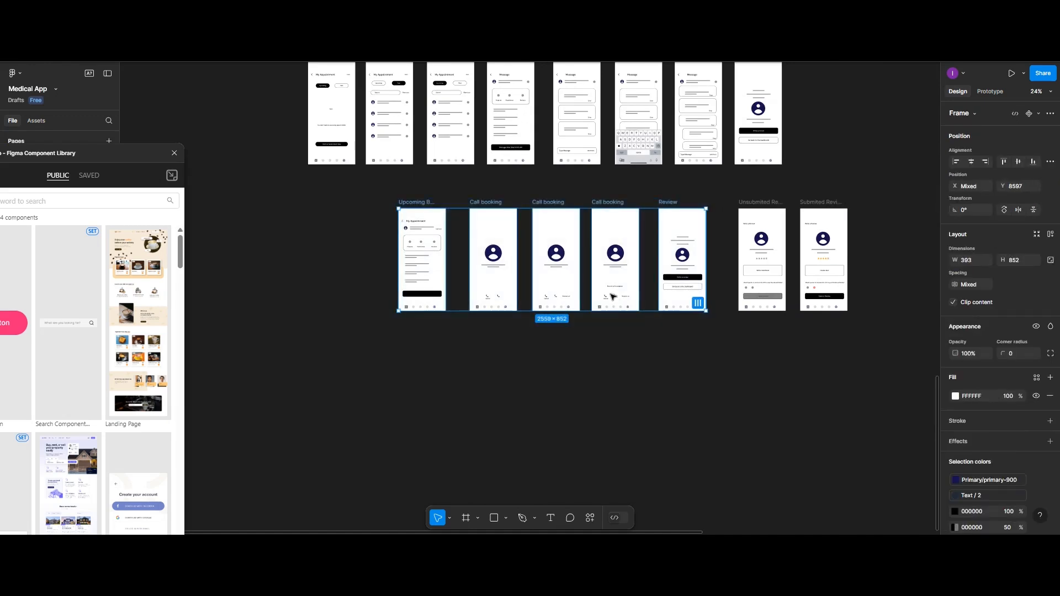
pyautogui.moveTo(612, 297); pyautogui.dragTo(613, 438)
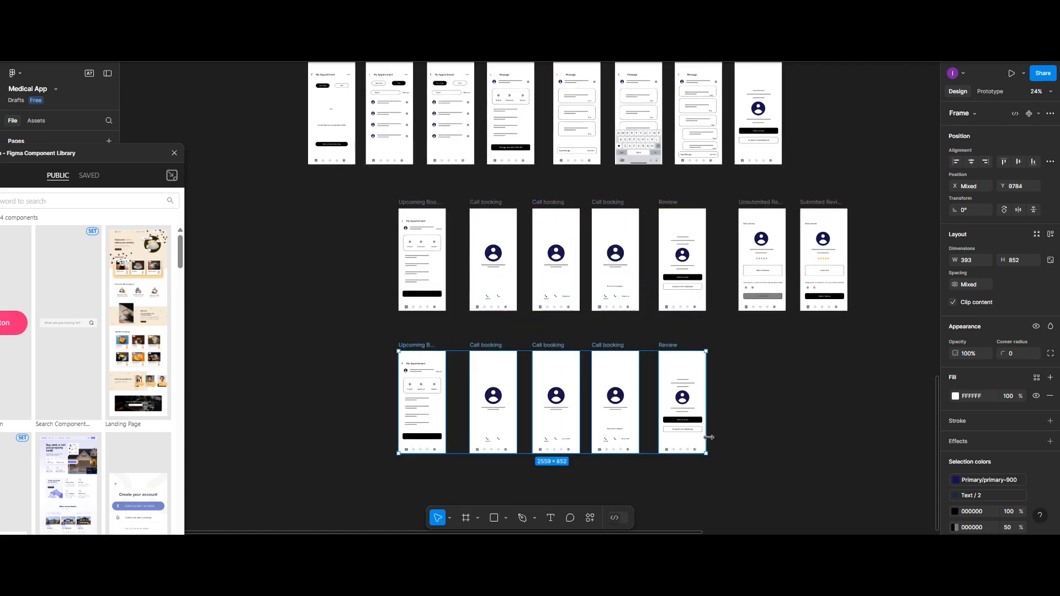
# Step: Find the outlined video camera icon in the public component library and insert it for the duplicated Call booking row
pyautogui.scroll(-2, 705, 437)
pyautogui.scroll(2, 701, 434)
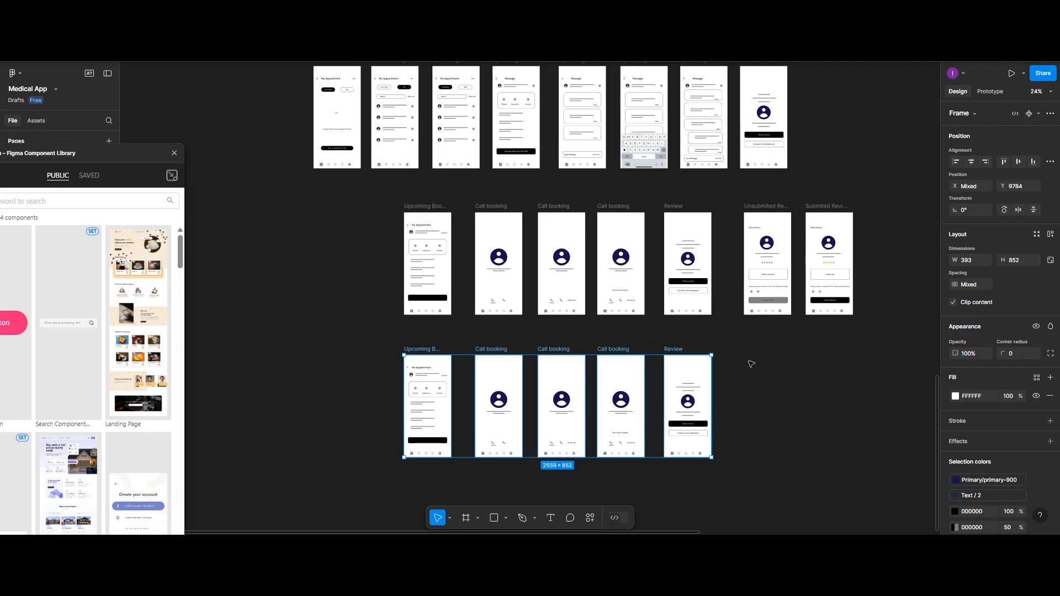
pyautogui.scroll(5, 563, 414)
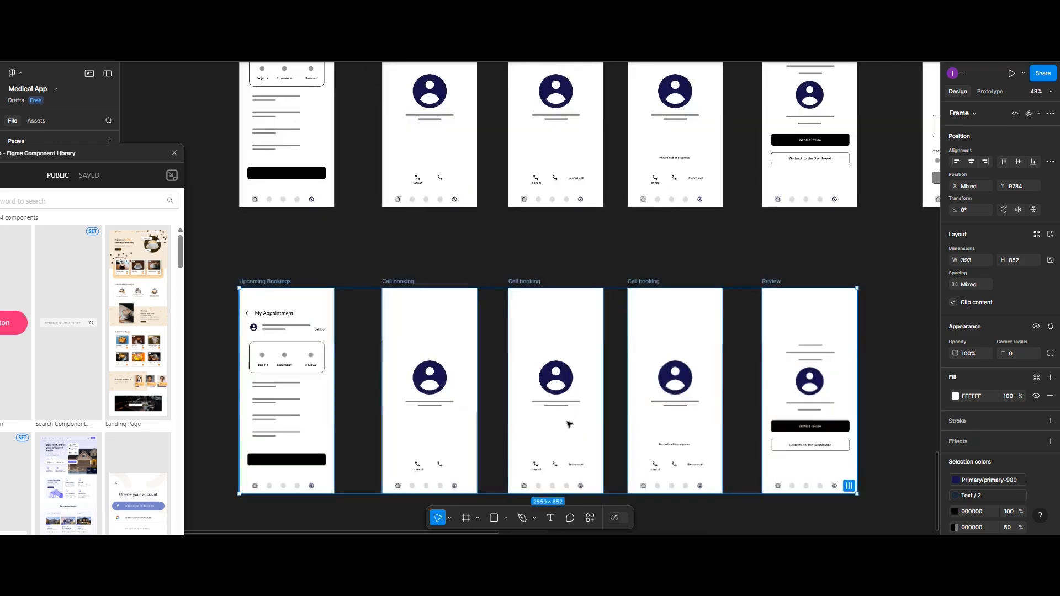
pyautogui.scroll(-3, 539, 403)
pyautogui.hscroll(-3, 469, 353)
pyautogui.hscroll(2, 420, 325)
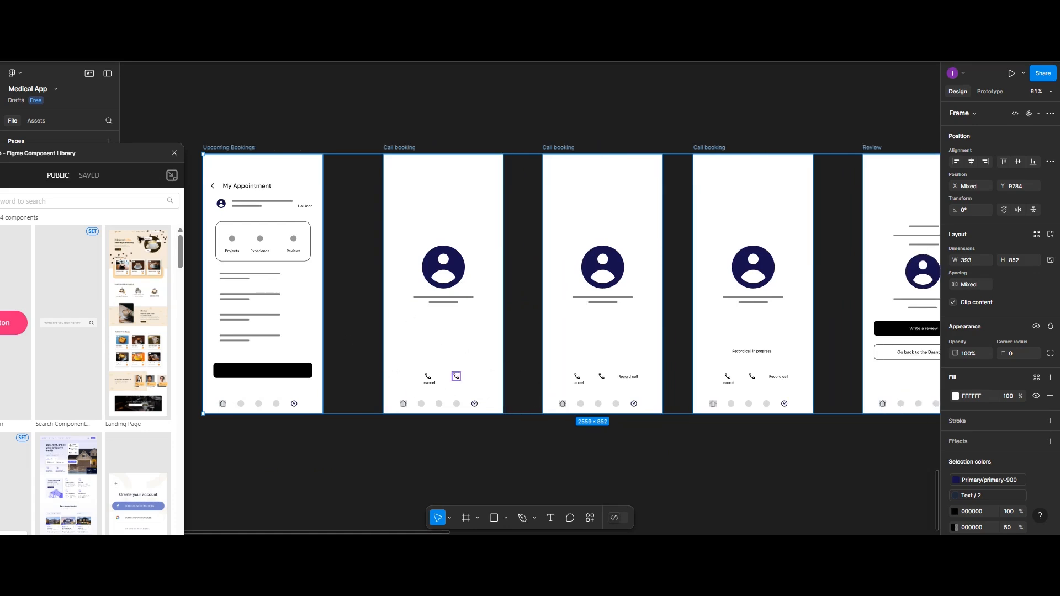
pyautogui.click(456, 376)
pyautogui.click(43, 202)
pyautogui.write('c')
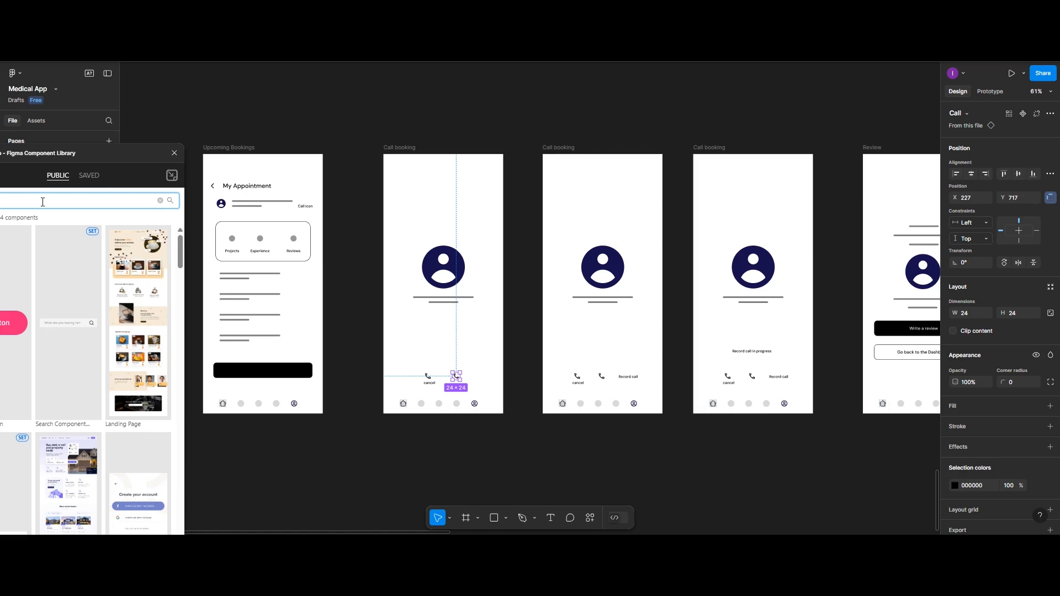
pyautogui.press('Return')
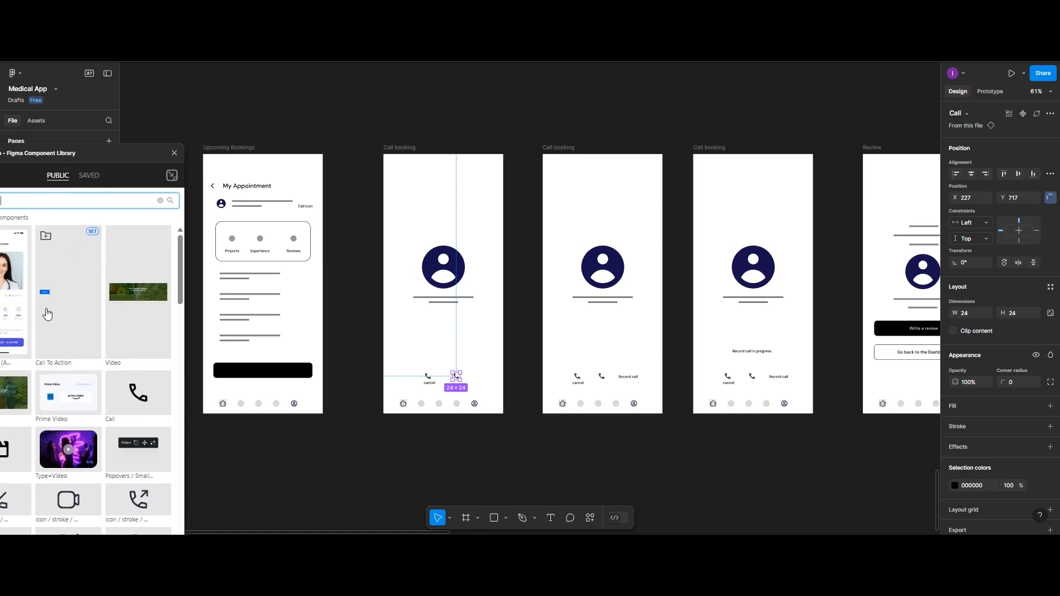
pyautogui.click(69, 506)
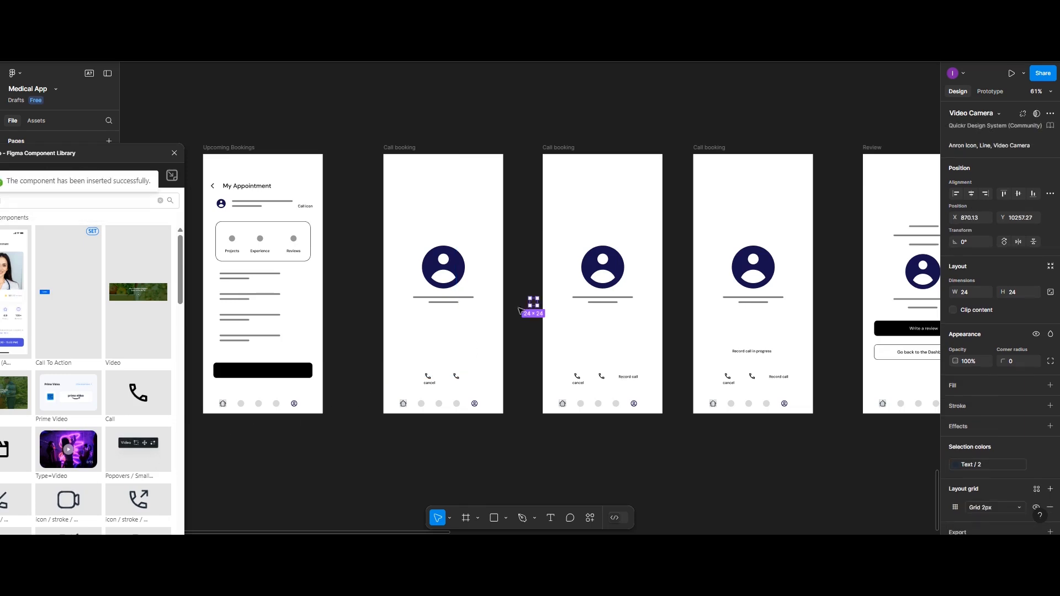
# Step: Replace the second phone icon on the duplicated row's first Call booking screen with the video camera icon at X 231, Y 727
pyautogui.moveTo(533, 302); pyautogui.dragTo(455, 377)
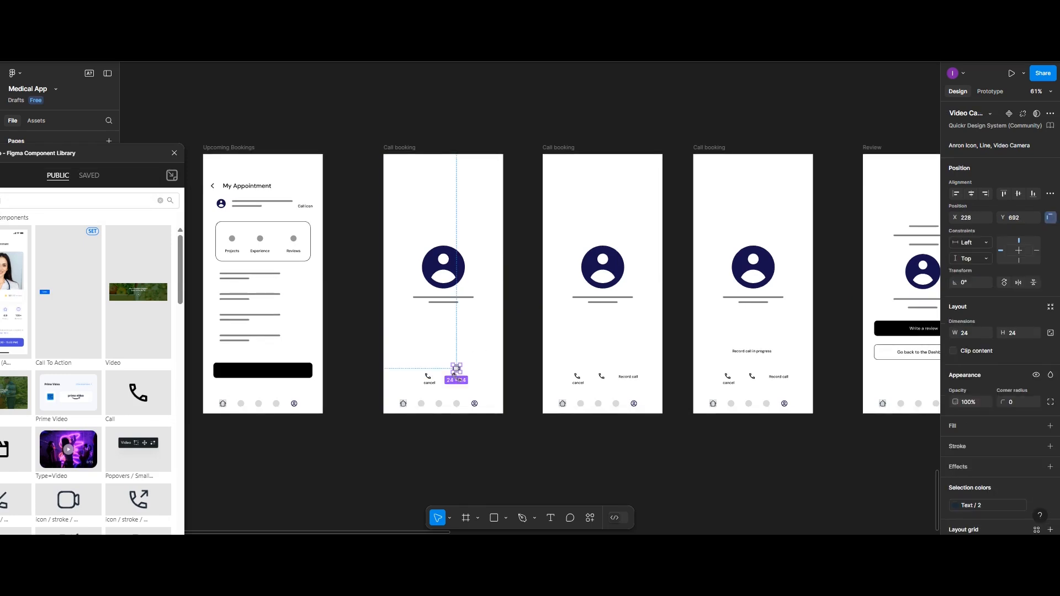
pyautogui.press('Escape')
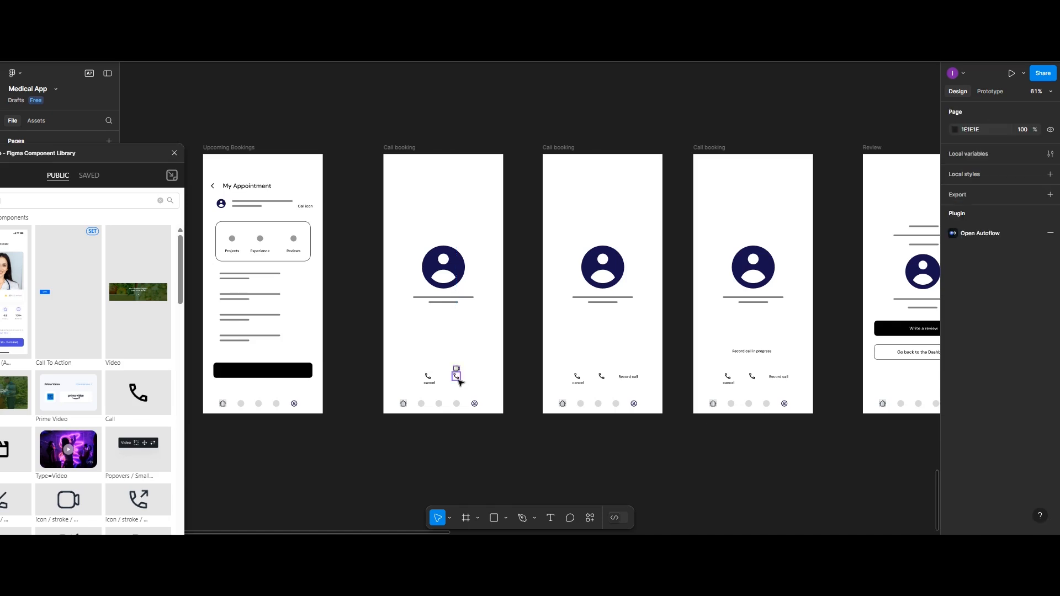
pyautogui.click(458, 379)
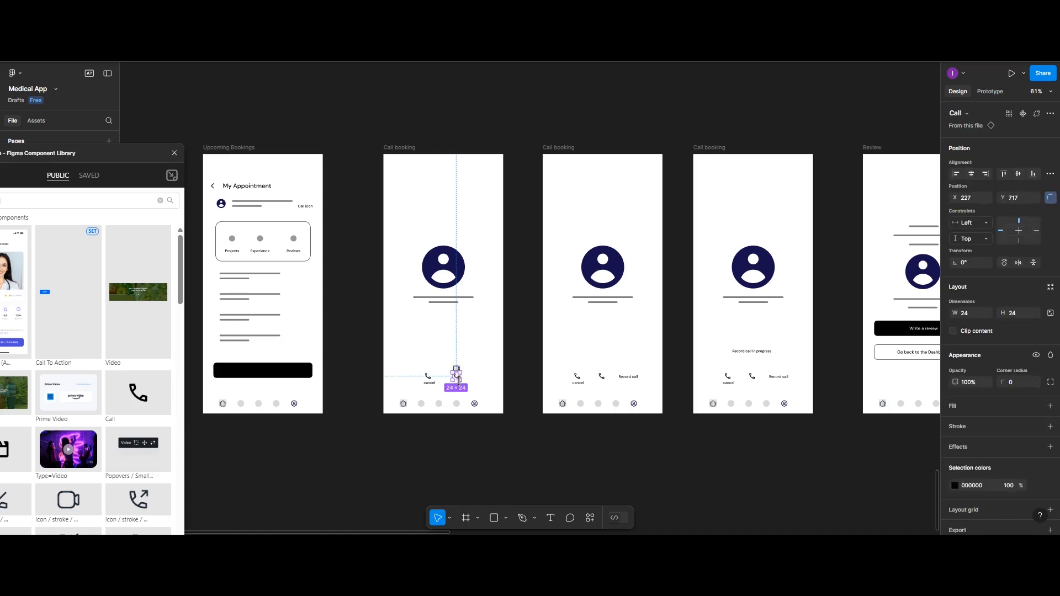
pyautogui.press('Delete')
pyautogui.moveTo(458, 369); pyautogui.dragTo(461, 381)
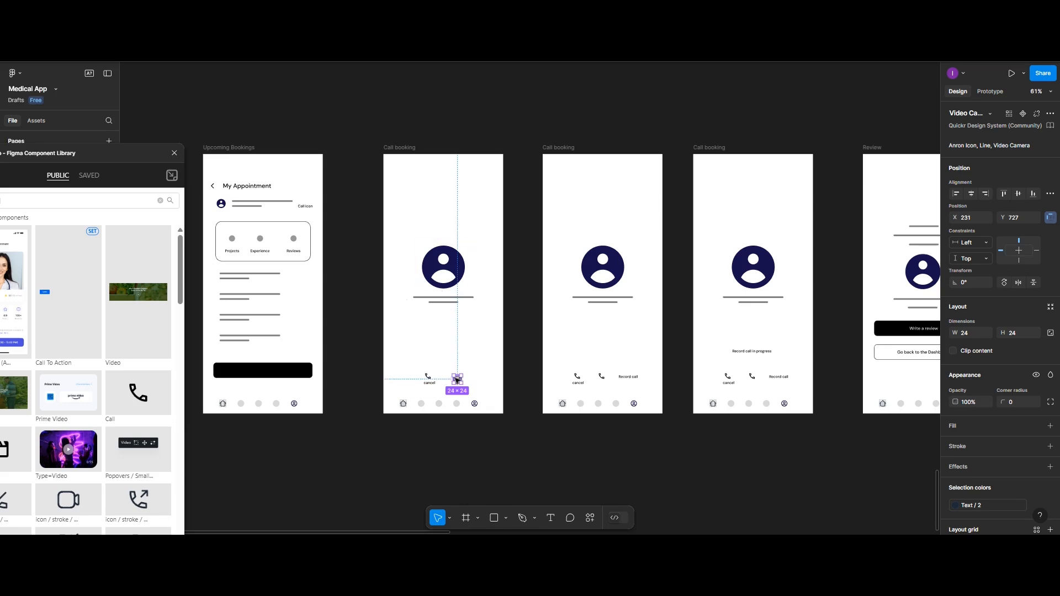
# Step: Replace the phone icon beside Record call on the row's second Call booking screen with a video camera copy at X 193, Y 721
pyautogui.click(603, 378)
pyautogui.press('Delete')
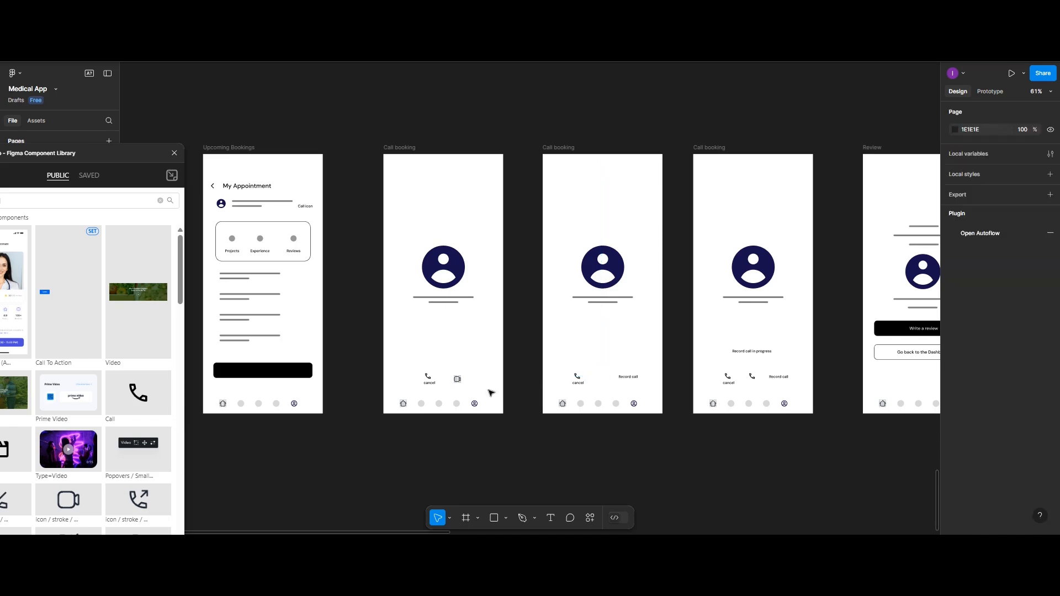
pyautogui.moveTo(459, 380); pyautogui.dragTo(606, 379)
# Step: Replace the phone icon beside Record call on the Record call in progress screen with a copy of the video camera icon
pyautogui.hscroll(5, 607, 387)
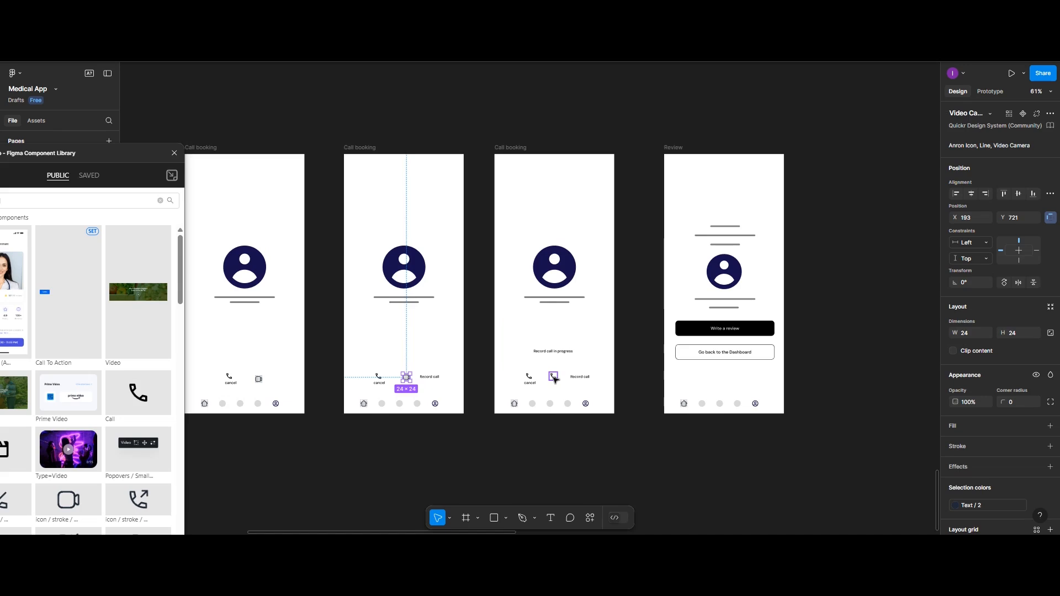
pyautogui.click(554, 378)
pyautogui.press('Delete')
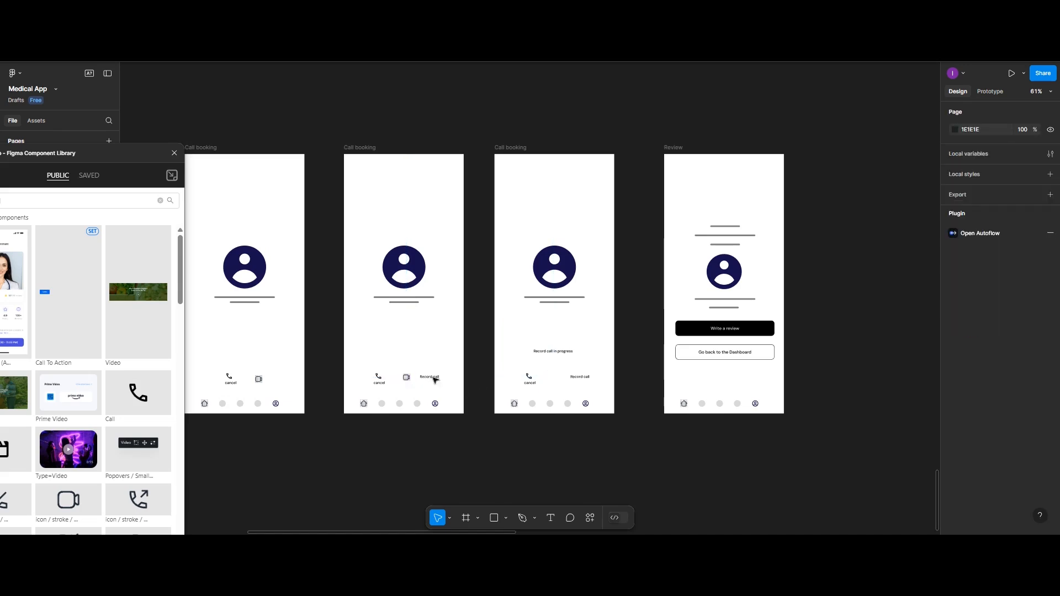
pyautogui.moveTo(405, 380); pyautogui.dragTo(555, 380)
pyautogui.click(643, 309)
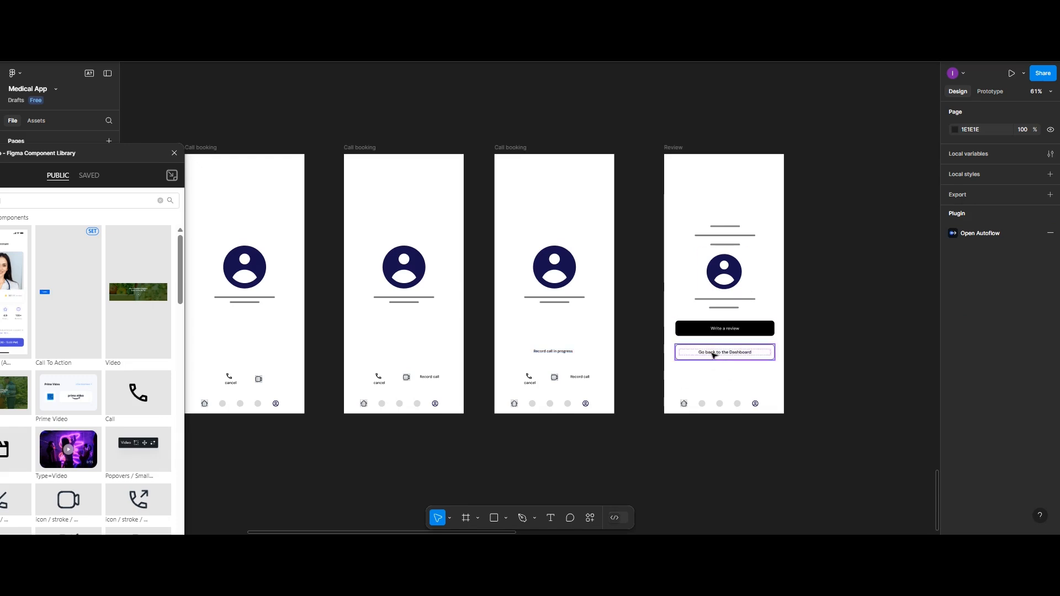
# Step: Examine the message, call and video call rows together with their review screens
pyautogui.scroll(-4, 709, 353)
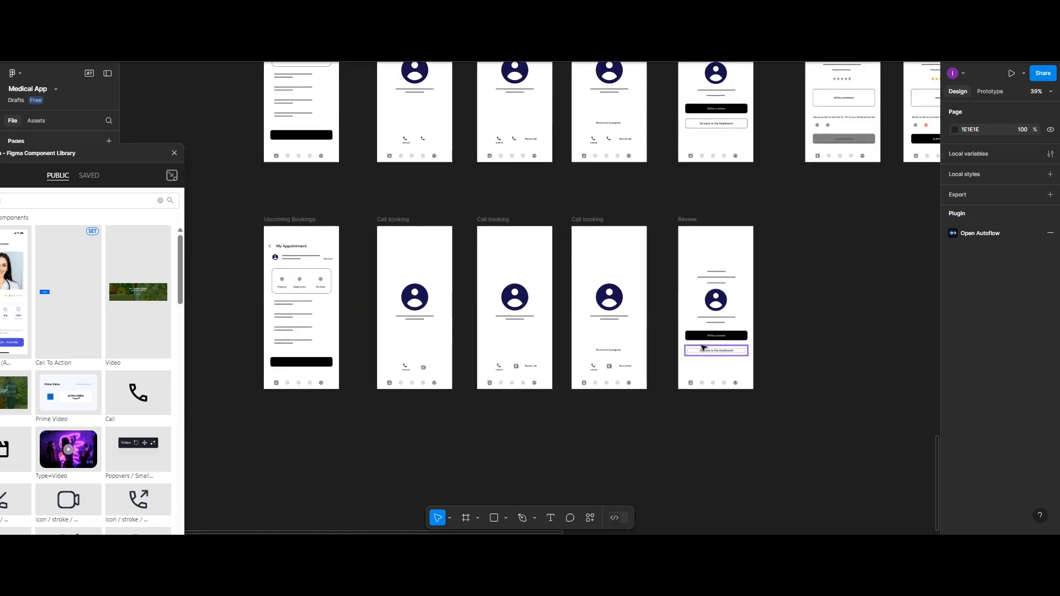
pyautogui.scroll(-2, 703, 352)
pyautogui.hscroll(3, 825, 259)
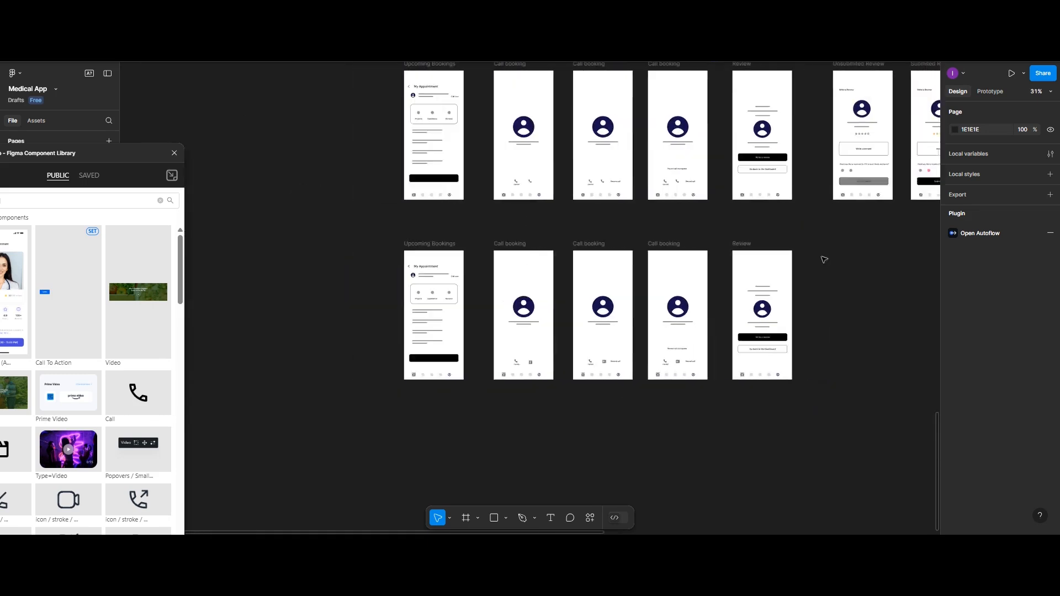
pyautogui.scroll(-2, 712, 277)
pyautogui.scroll(8, 712, 277)
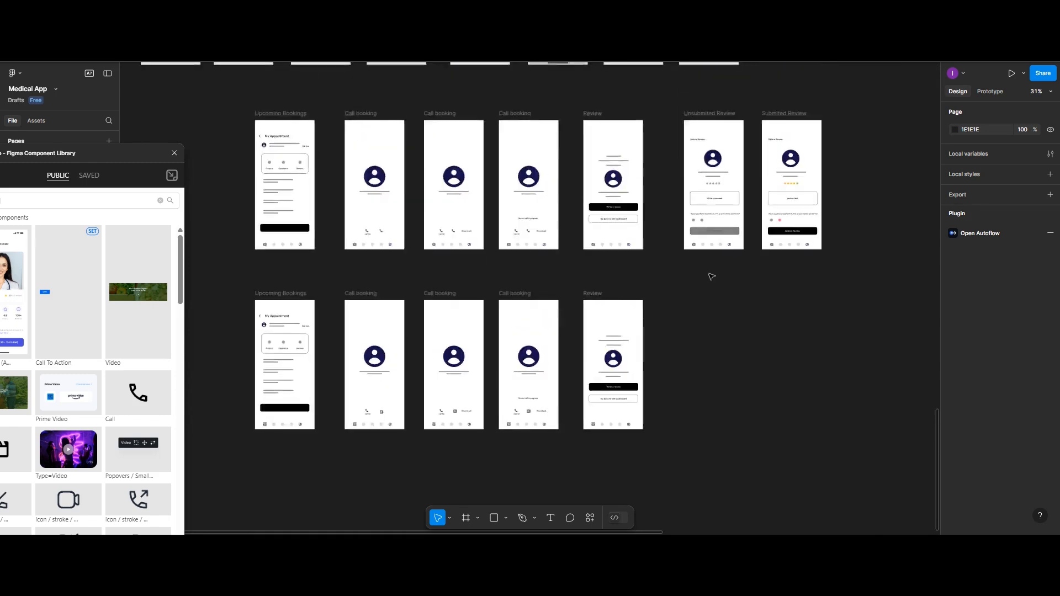
pyautogui.press('super')
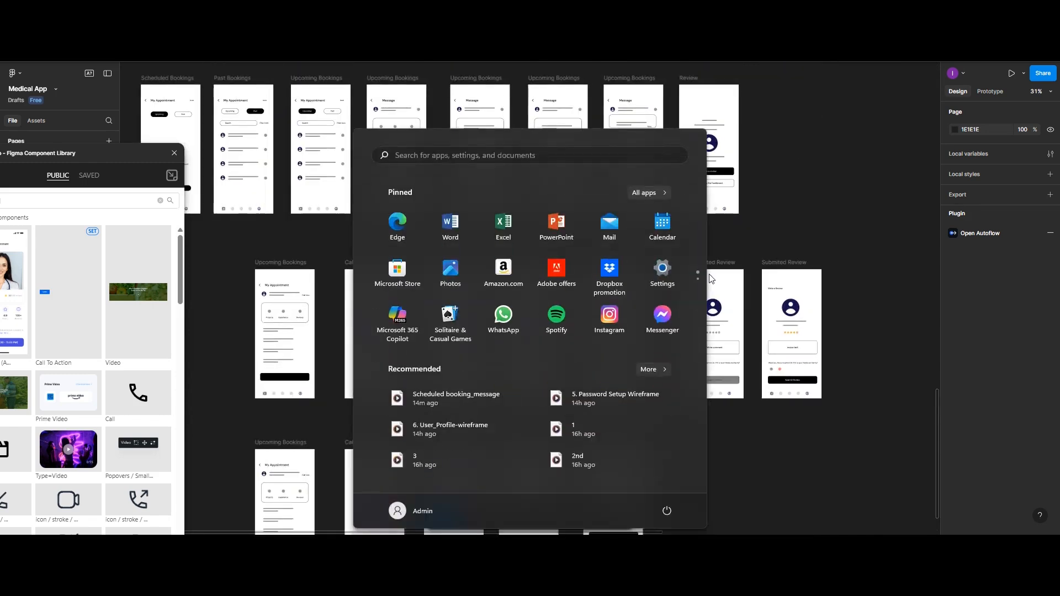
pyautogui.click(853, 217)
pyautogui.hscroll(-2, 757, 241)
pyautogui.hscroll(1, 757, 242)
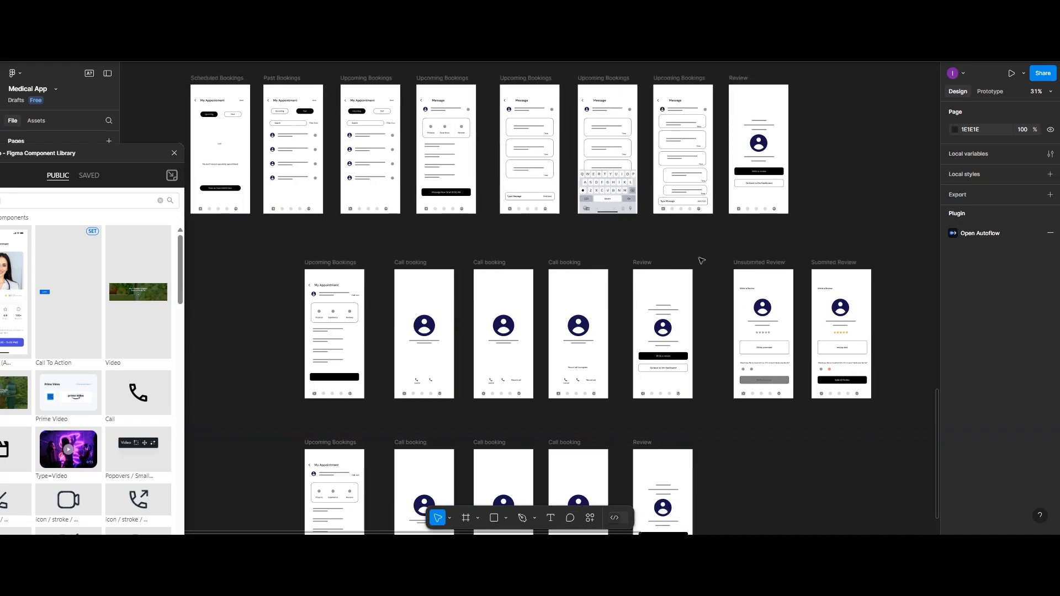
pyautogui.scroll(-5, 409, 302)
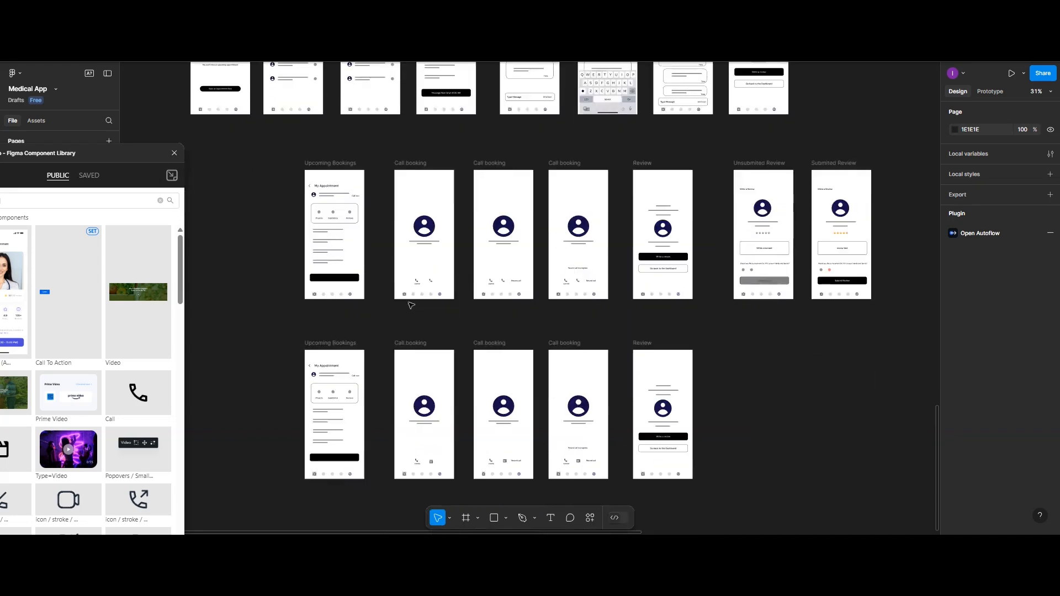
pyautogui.scroll(2, 458, 303)
pyautogui.scroll(-2, 458, 303)
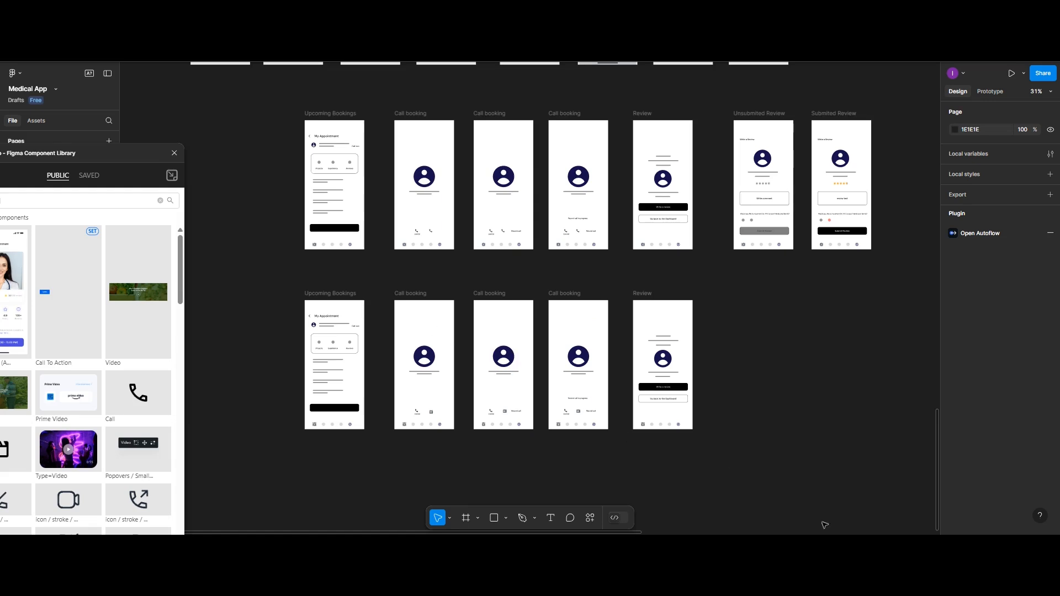
pyautogui.click(930, 544)
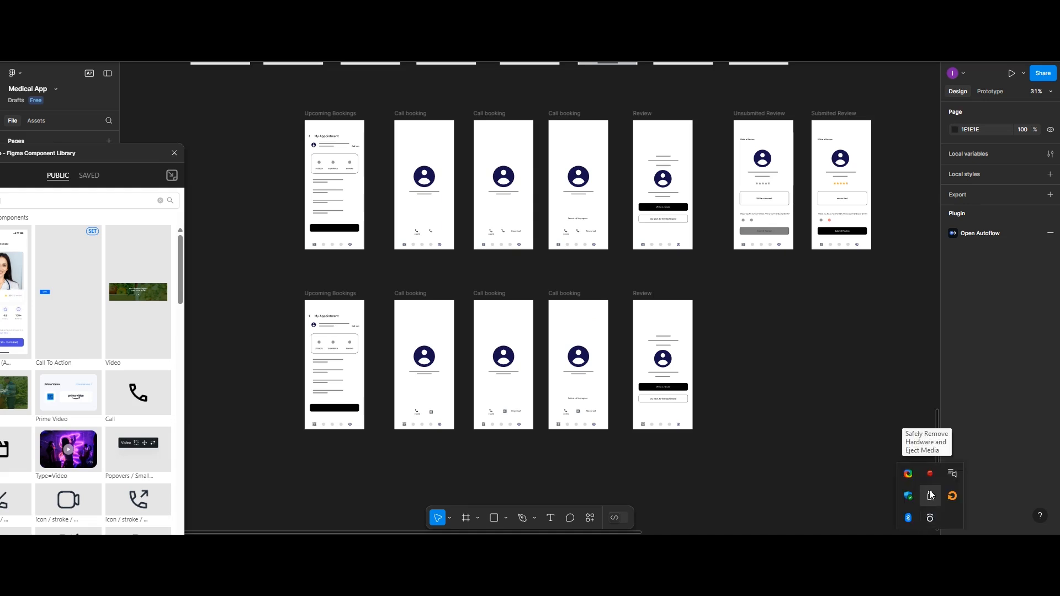